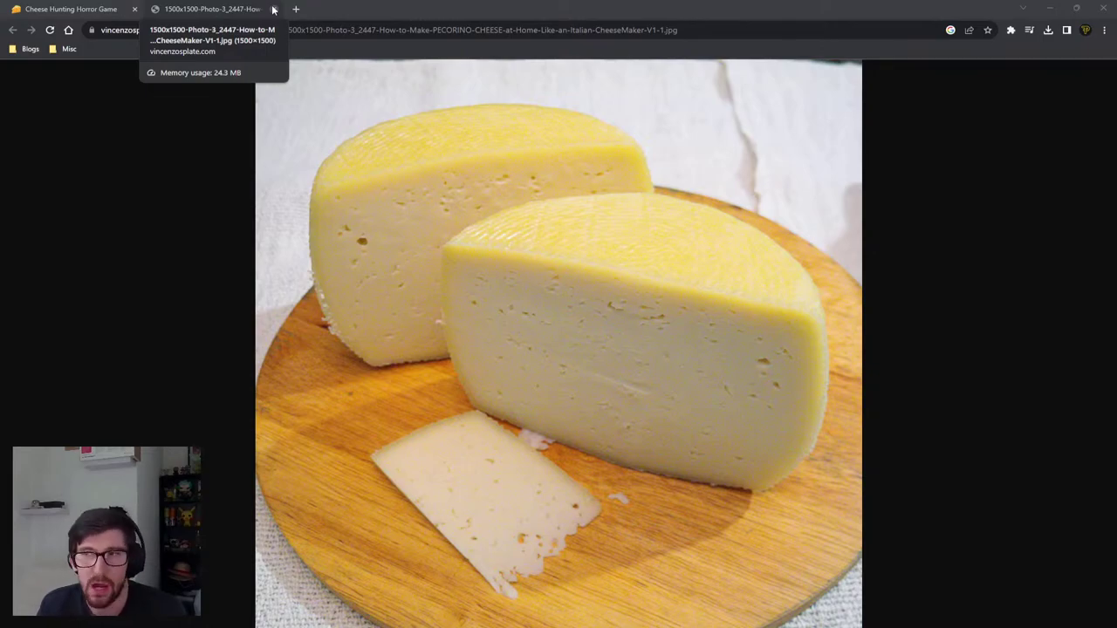
Step: Close the cheese photo tab to return to the Cheese Hunting Horror Game doc
click(273, 9)
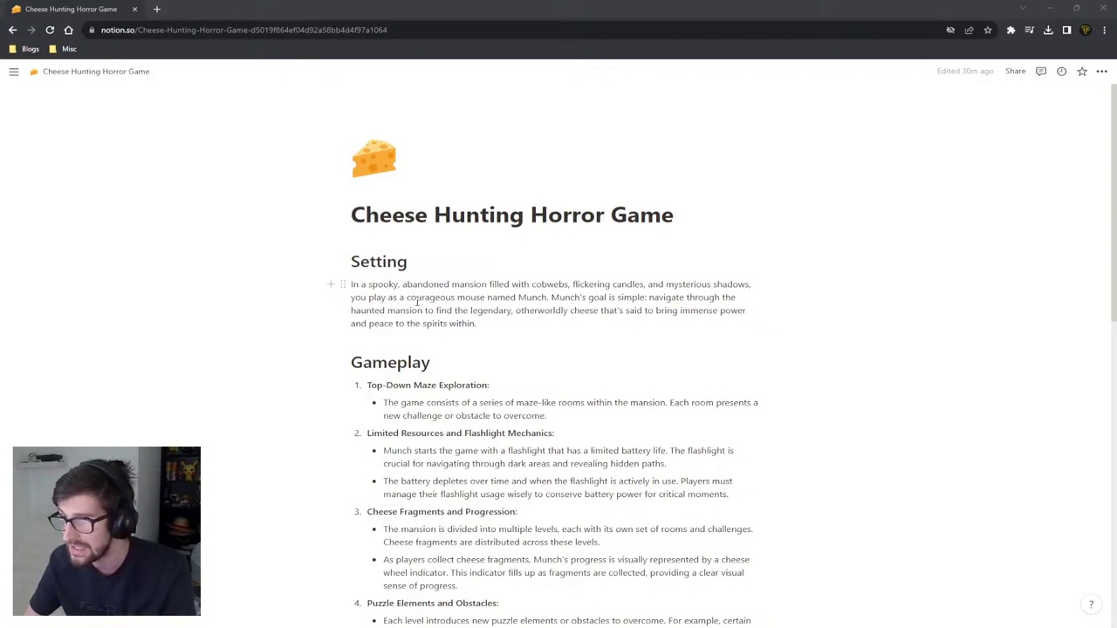
drag(484, 324, 316, 285)
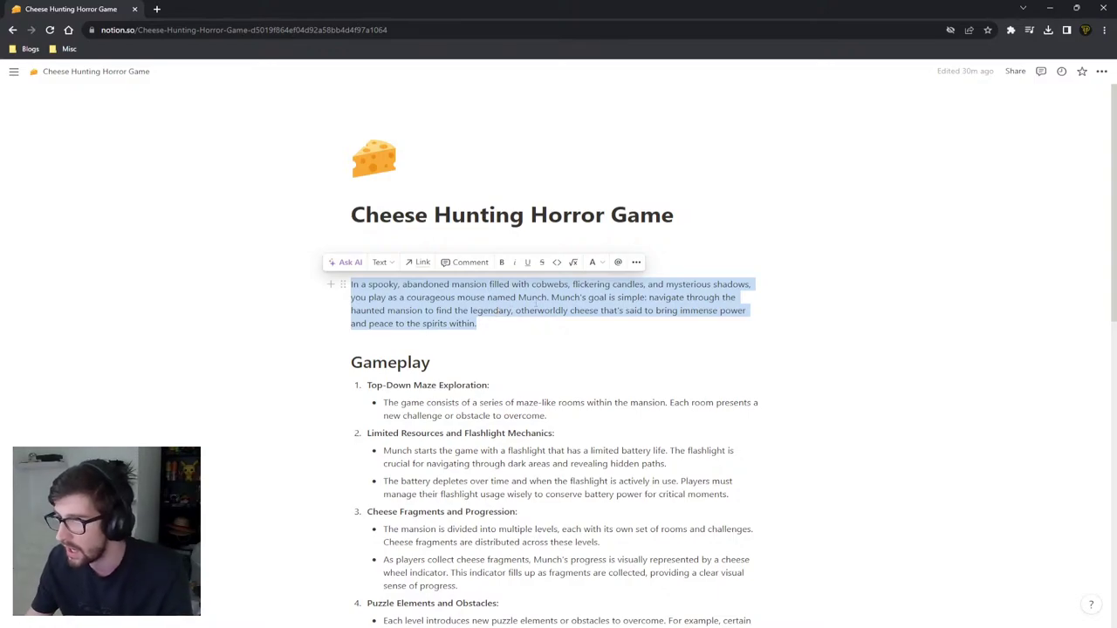
click(484, 324)
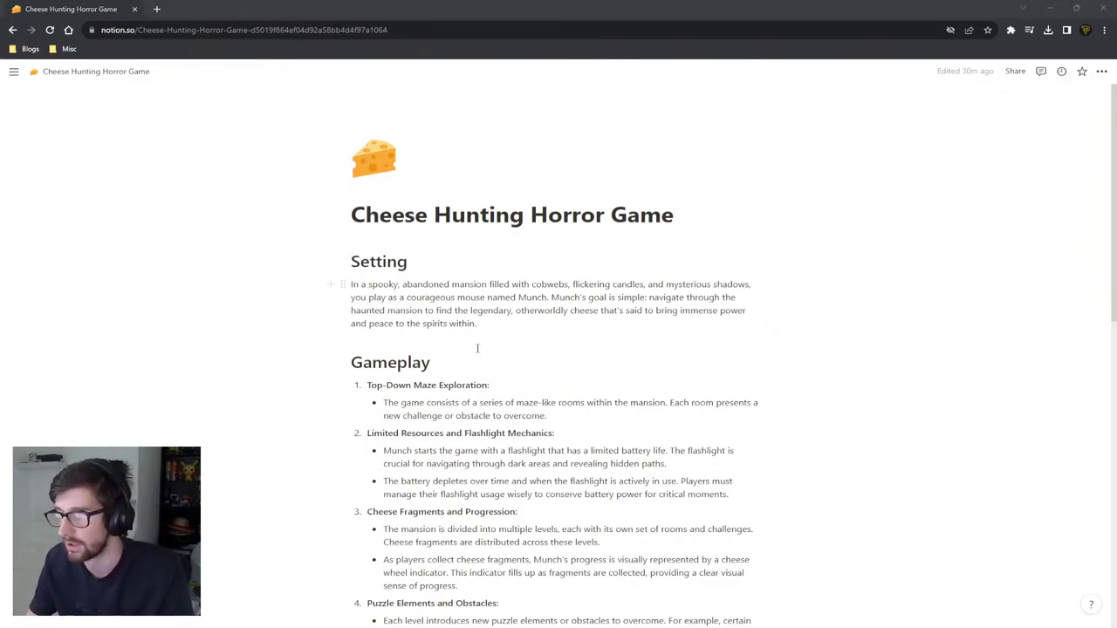
key(alt+Tab)
double_click(421, 366)
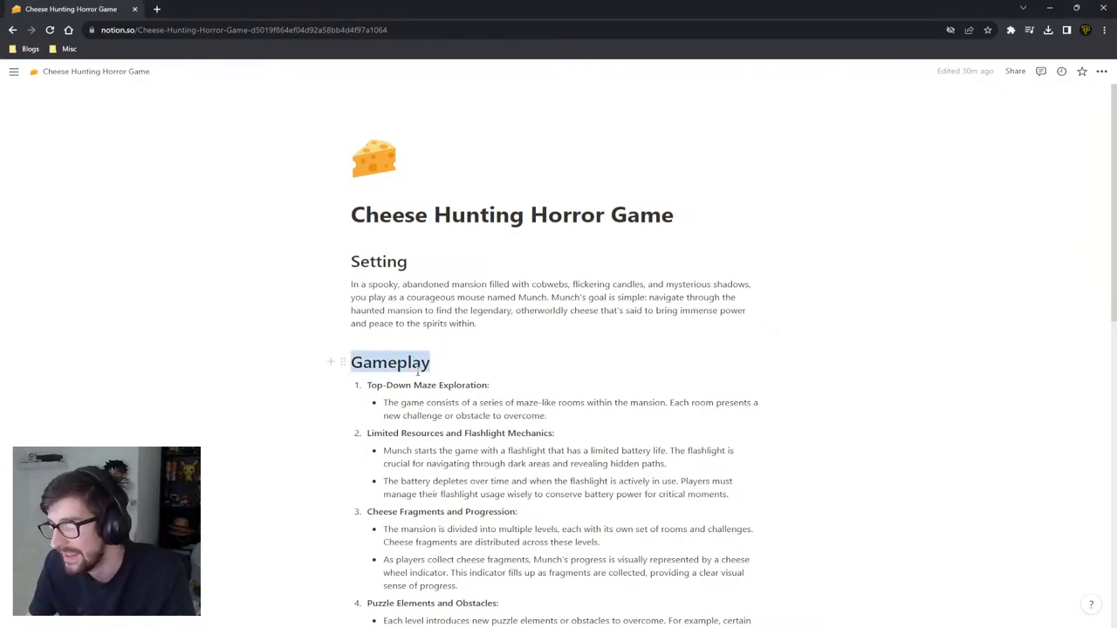
scroll(444, 349, down, 2)
scroll(444, 348, down, 6)
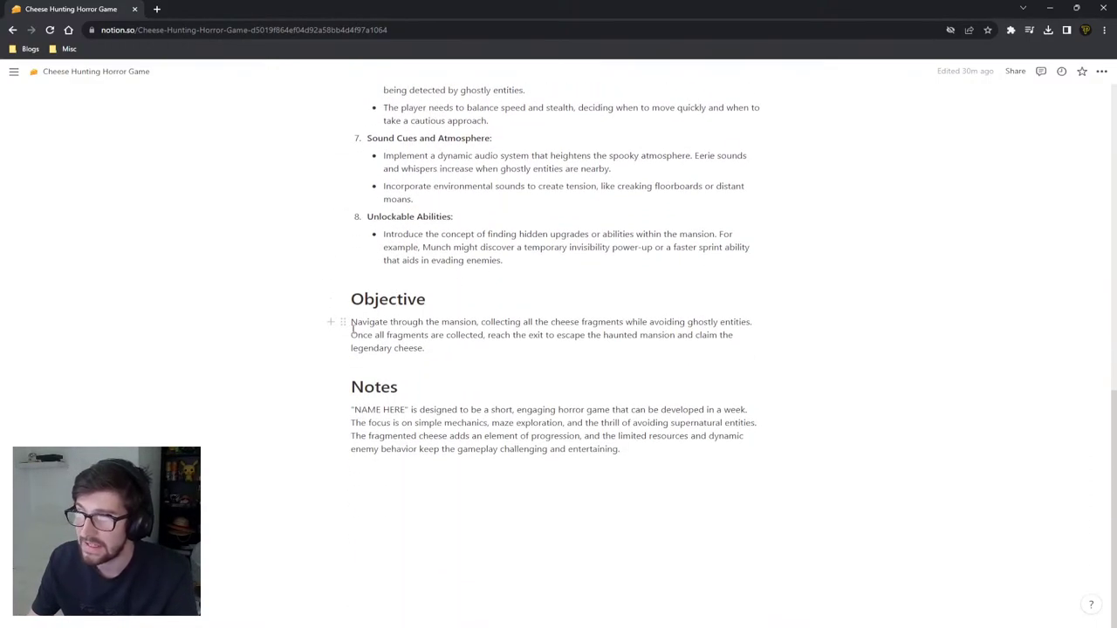
drag(354, 323, 423, 353)
drag(381, 407, 511, 448)
click(555, 450)
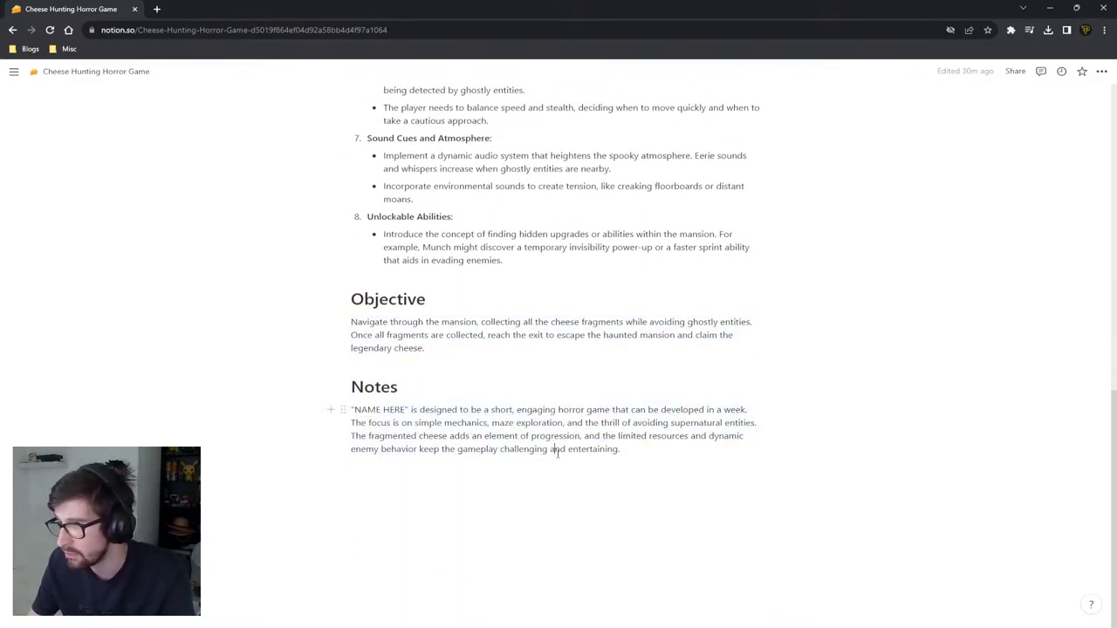
scroll(553, 440, up, 5)
scroll(502, 425, up, 2)
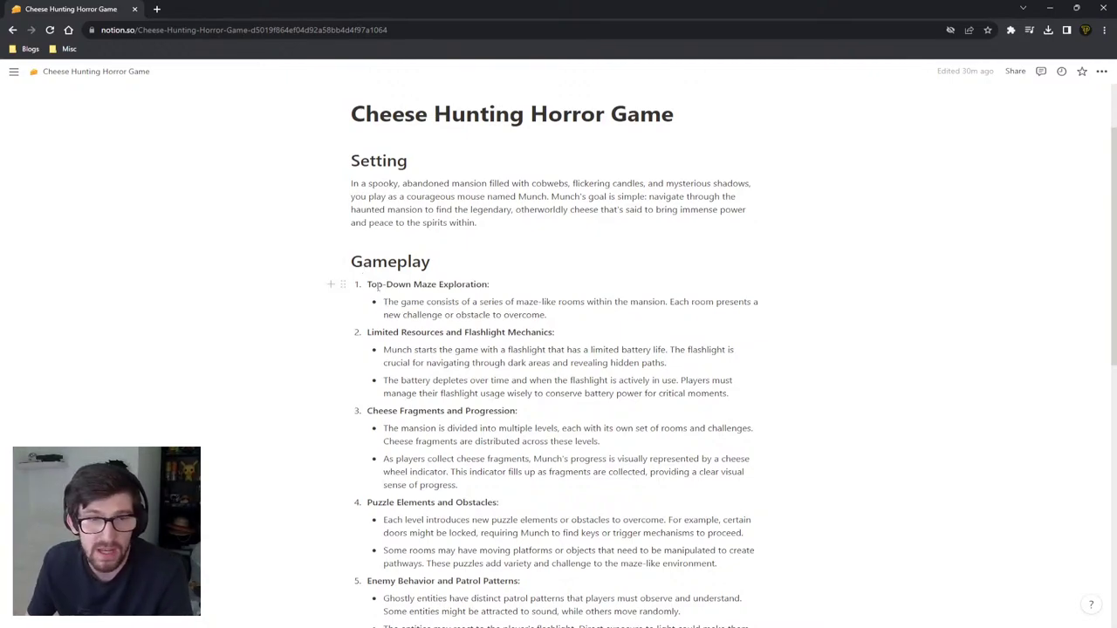
double_click(454, 284)
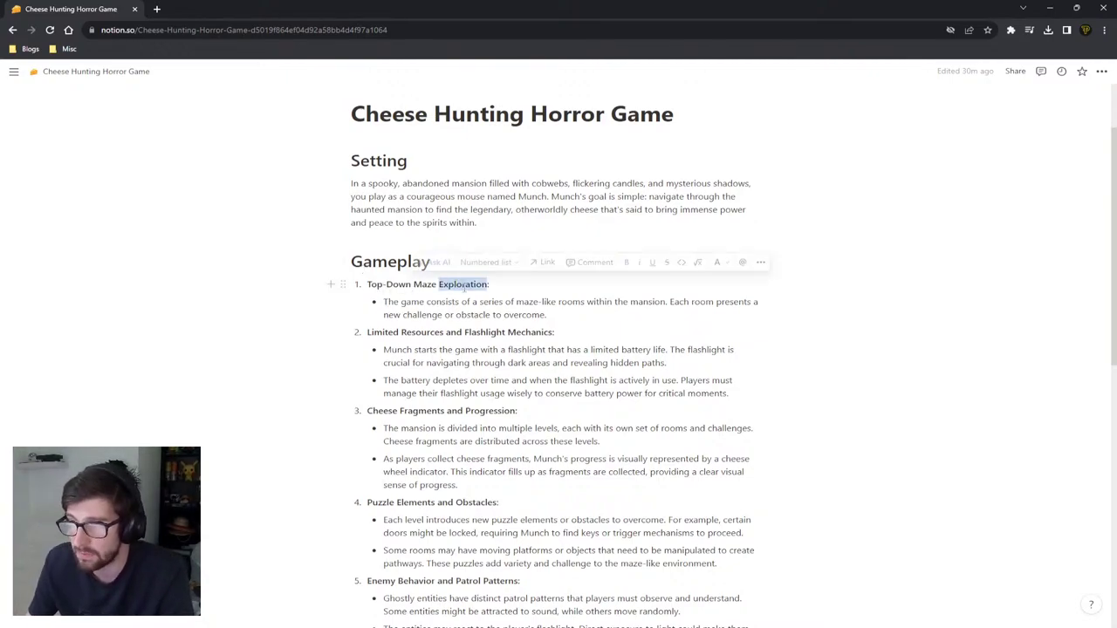
drag(367, 284, 488, 285)
drag(367, 284, 426, 284)
click(421, 284)
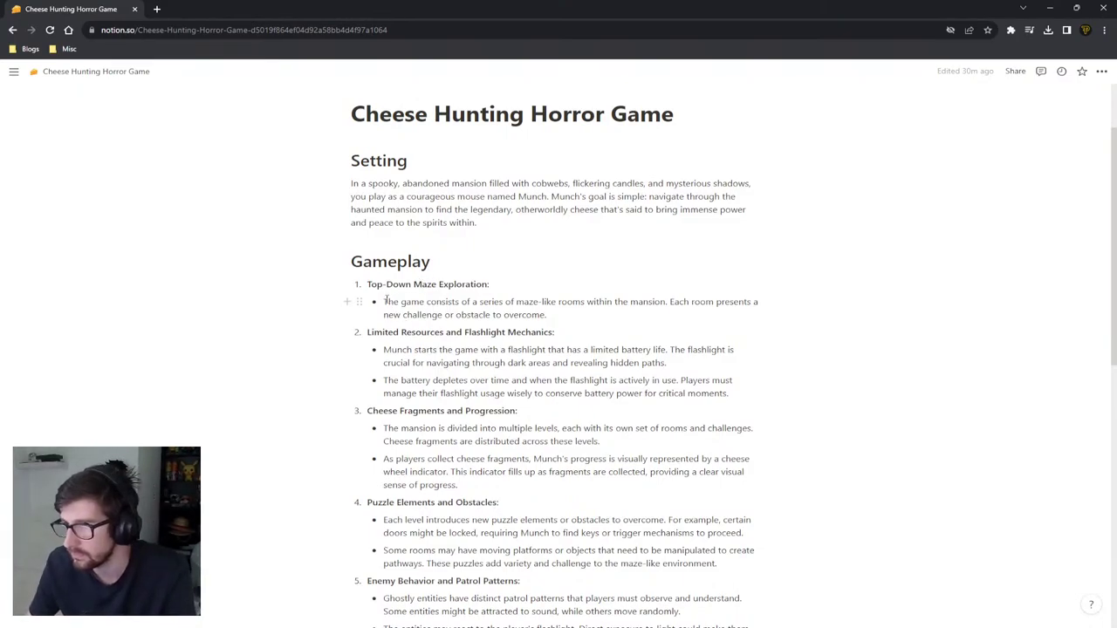
drag(384, 302, 531, 317)
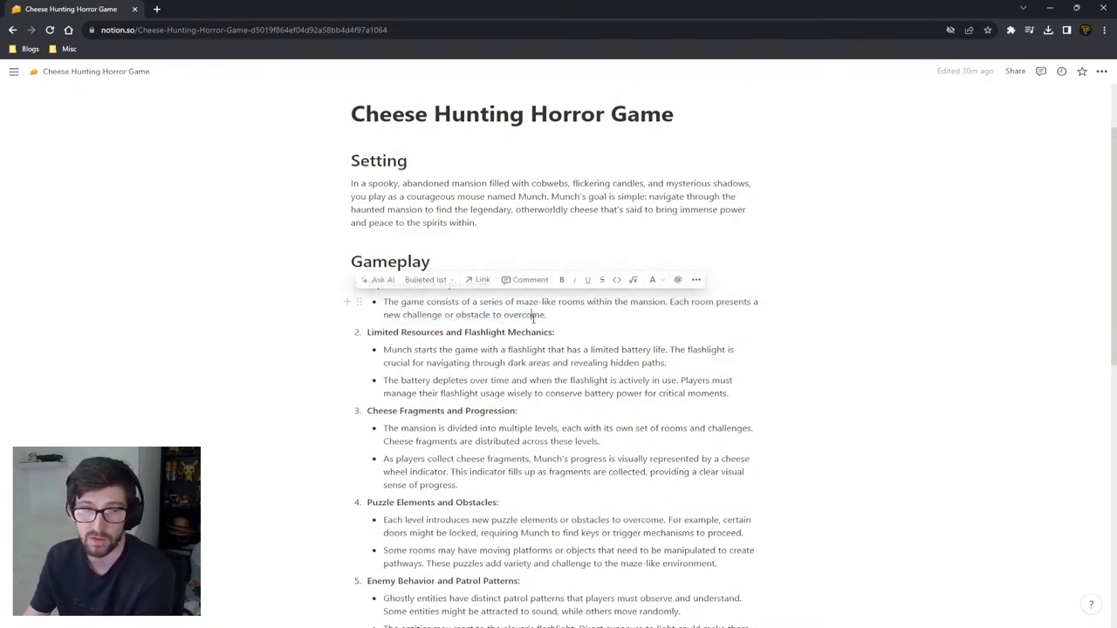
click(530, 317)
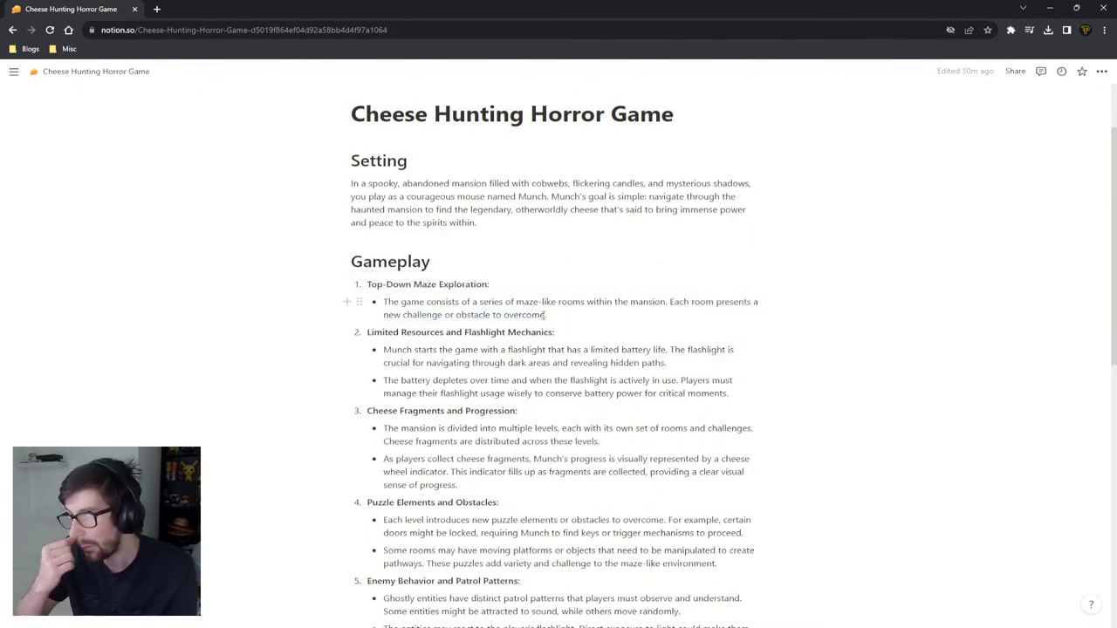
double_click(431, 333)
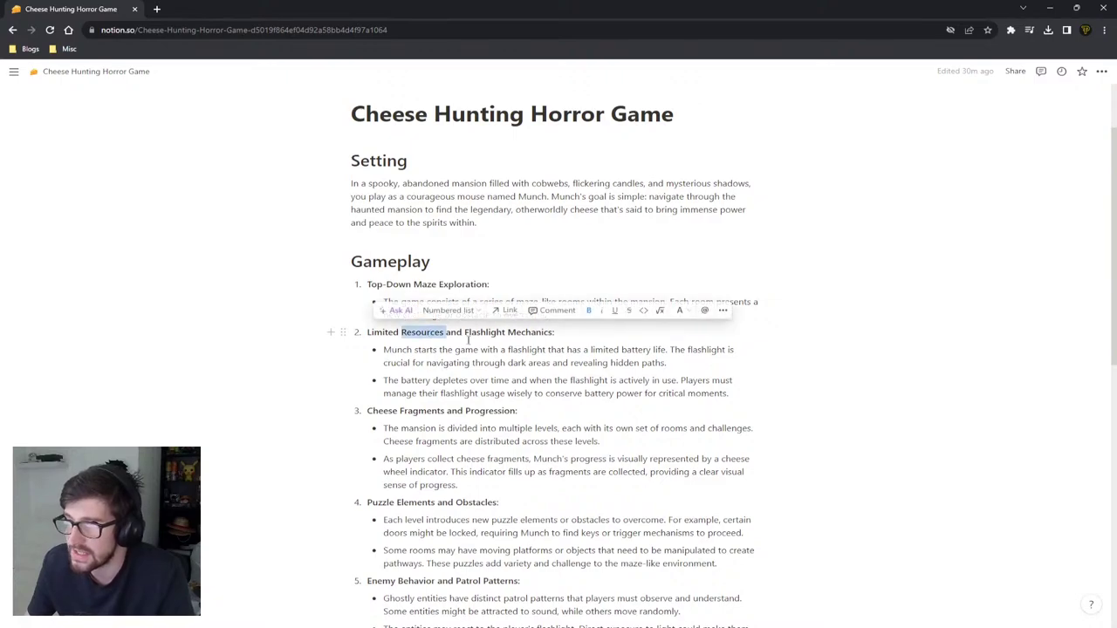
double_click(527, 332)
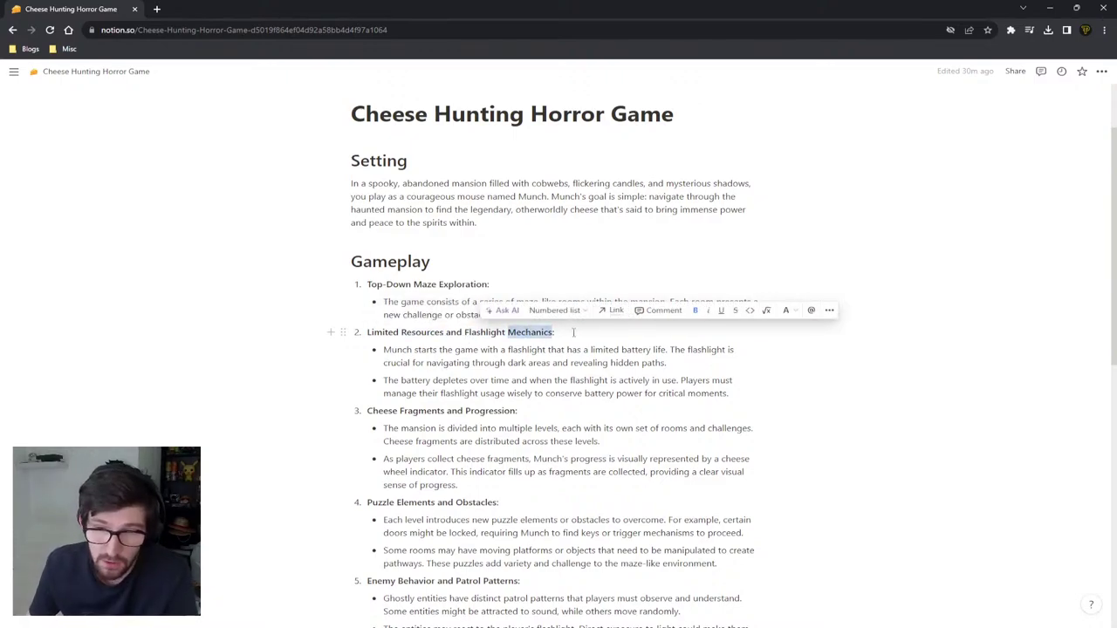
click(385, 350)
double_click(394, 350)
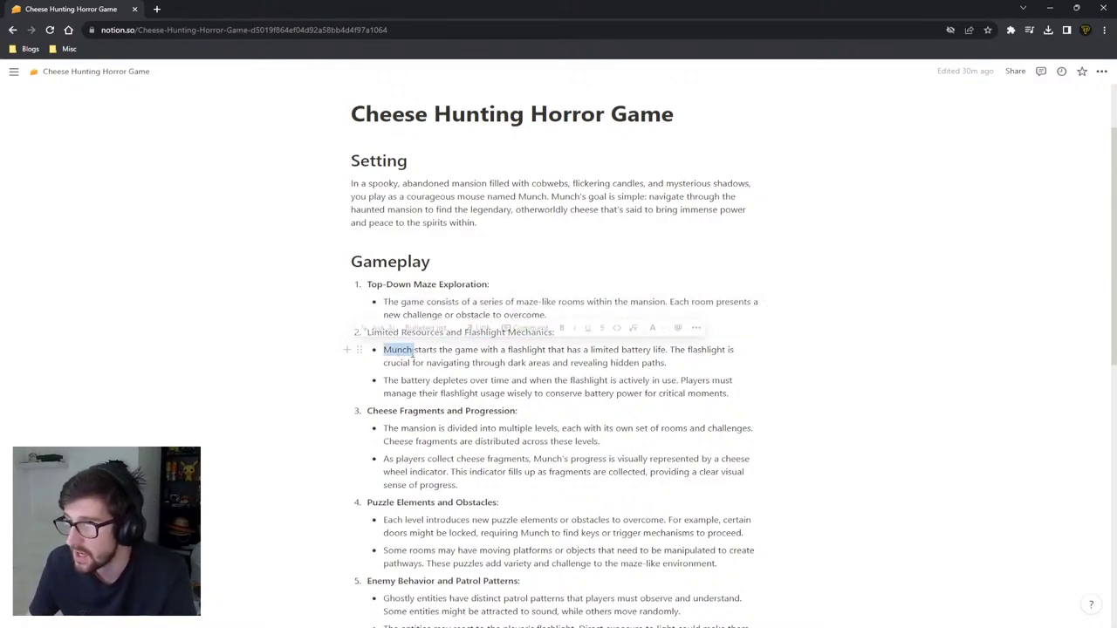
double_click(425, 350)
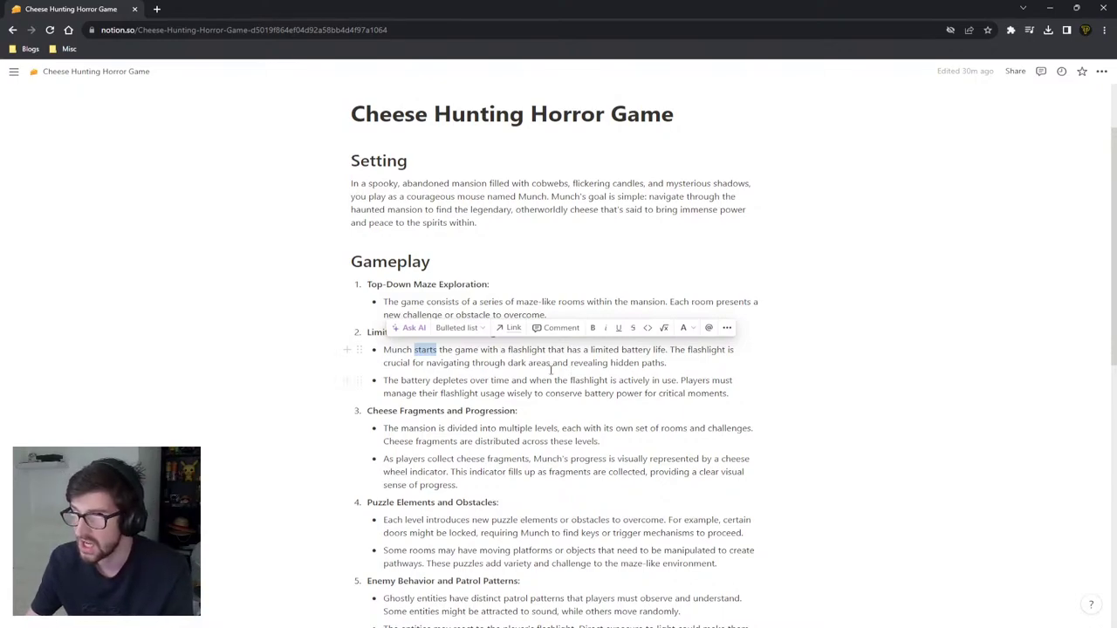
click(705, 367)
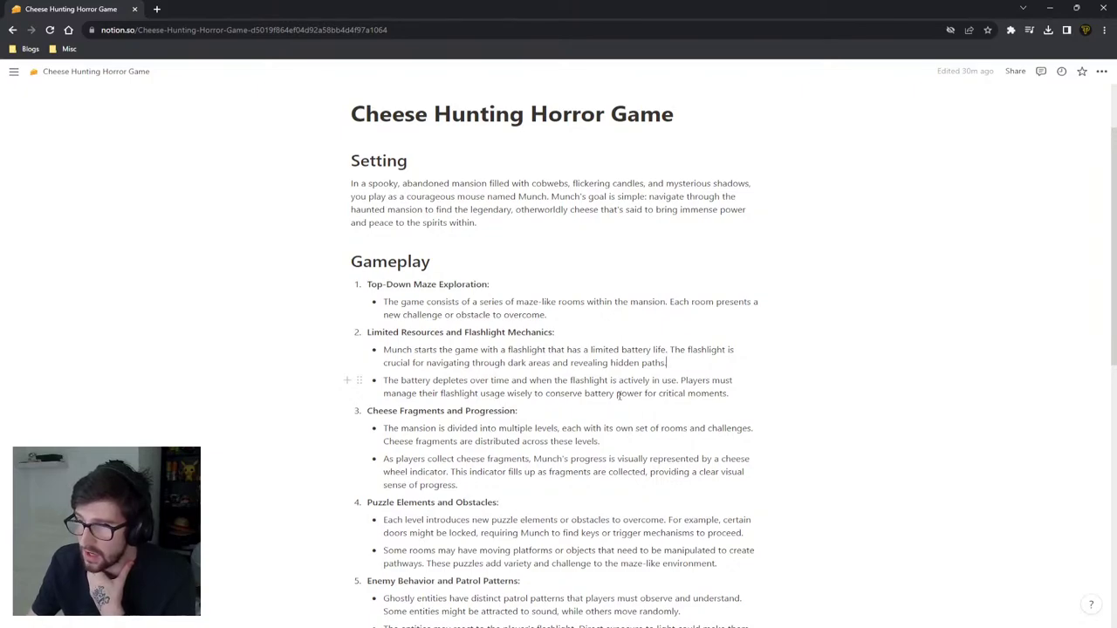
drag(741, 393, 390, 381)
click(390, 381)
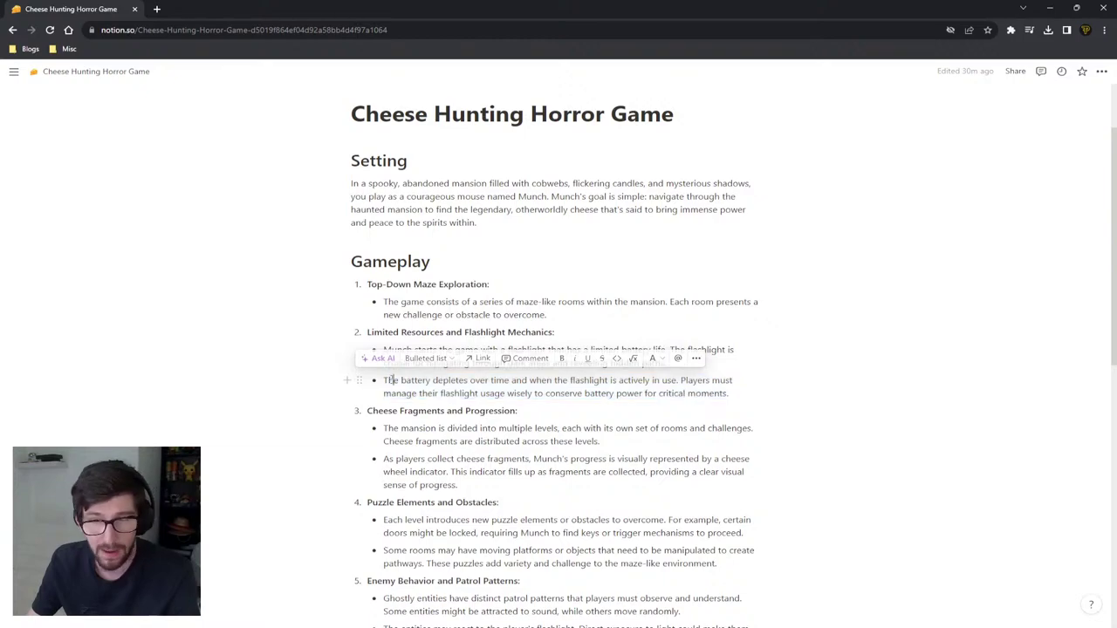
double_click(401, 352)
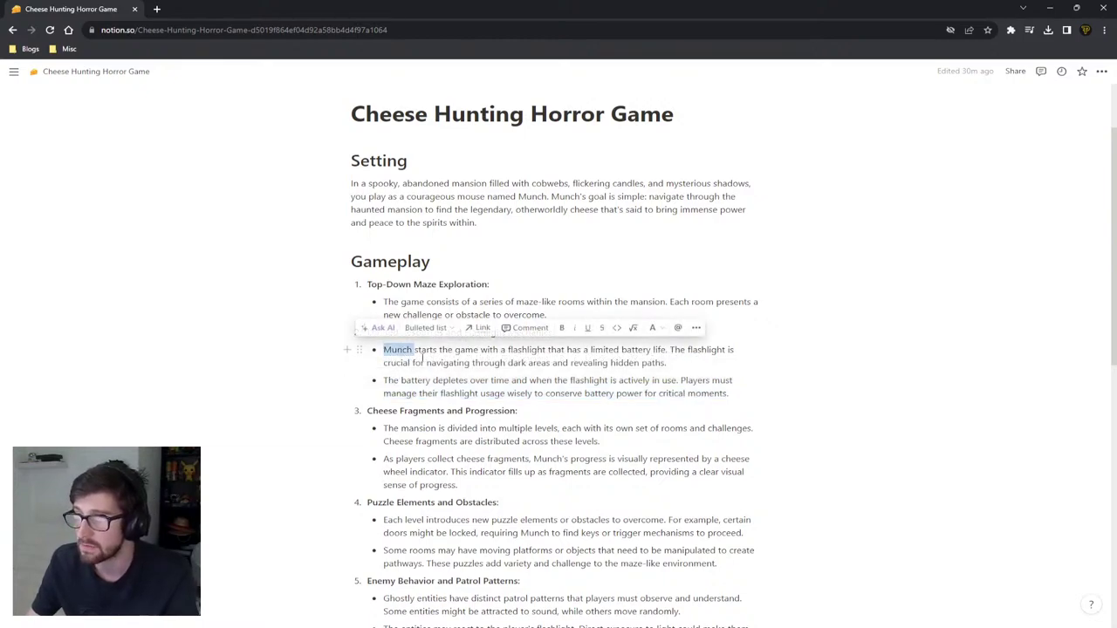
click(436, 360)
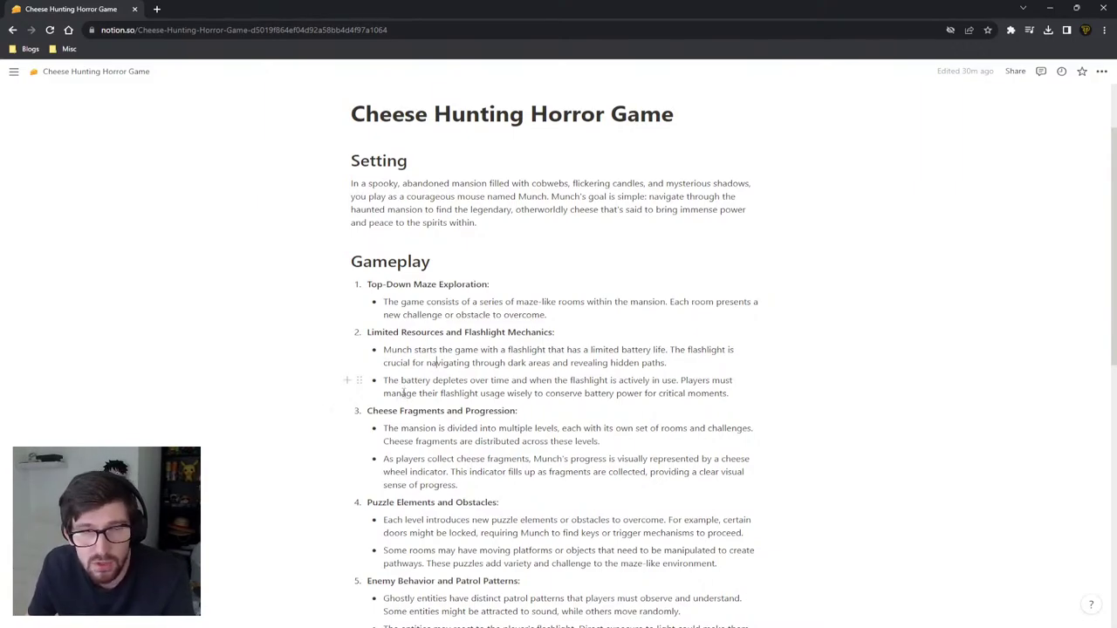
drag(385, 376, 735, 396)
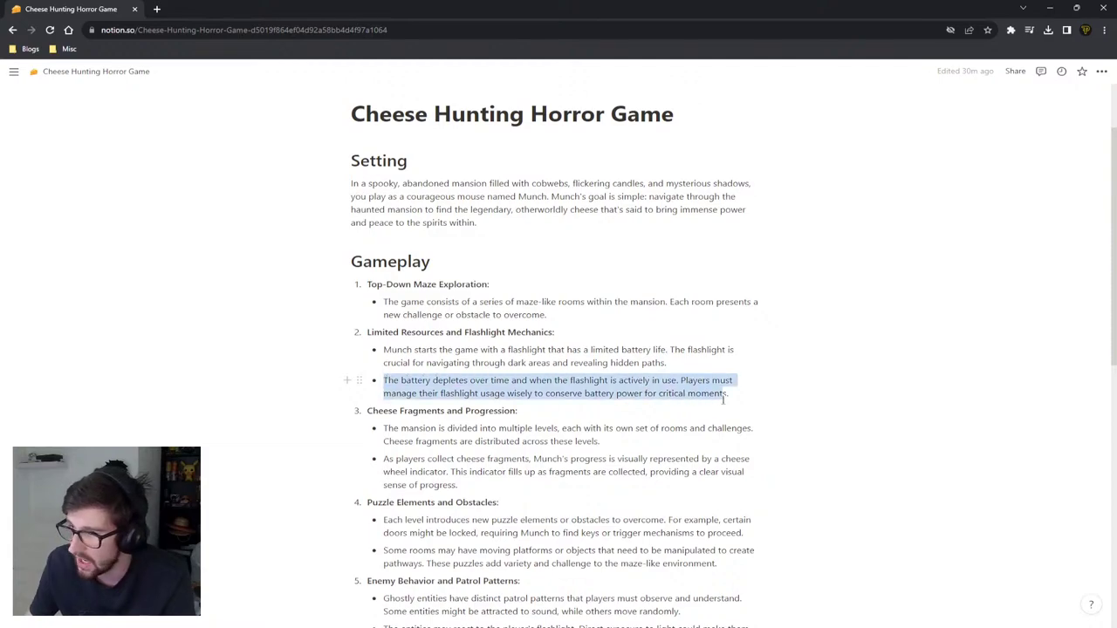
click(736, 396)
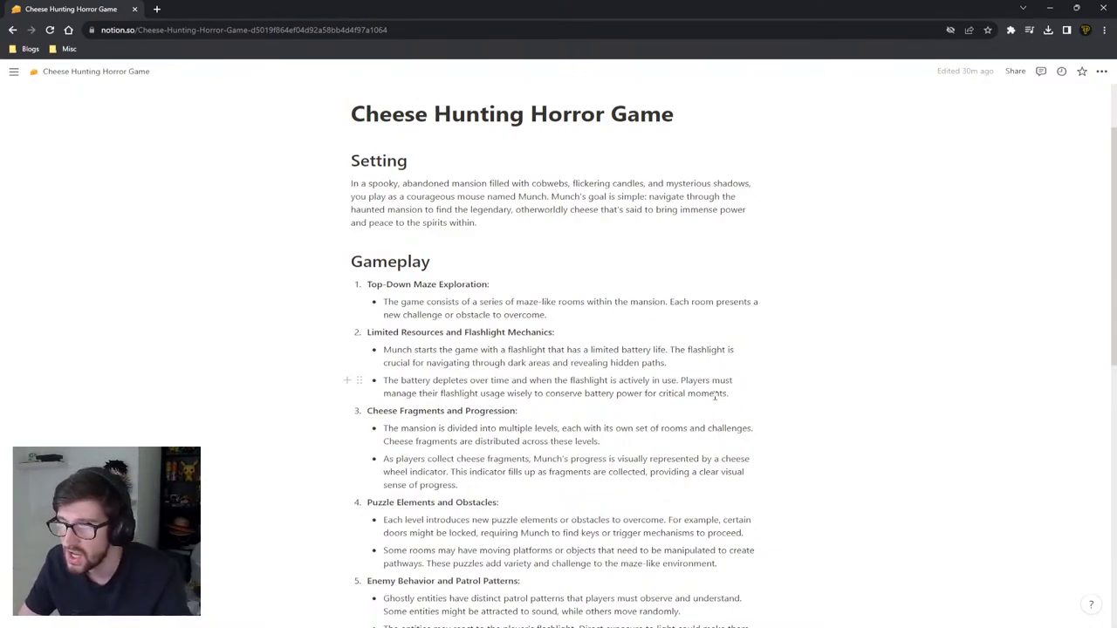
drag(528, 349, 733, 395)
click(732, 396)
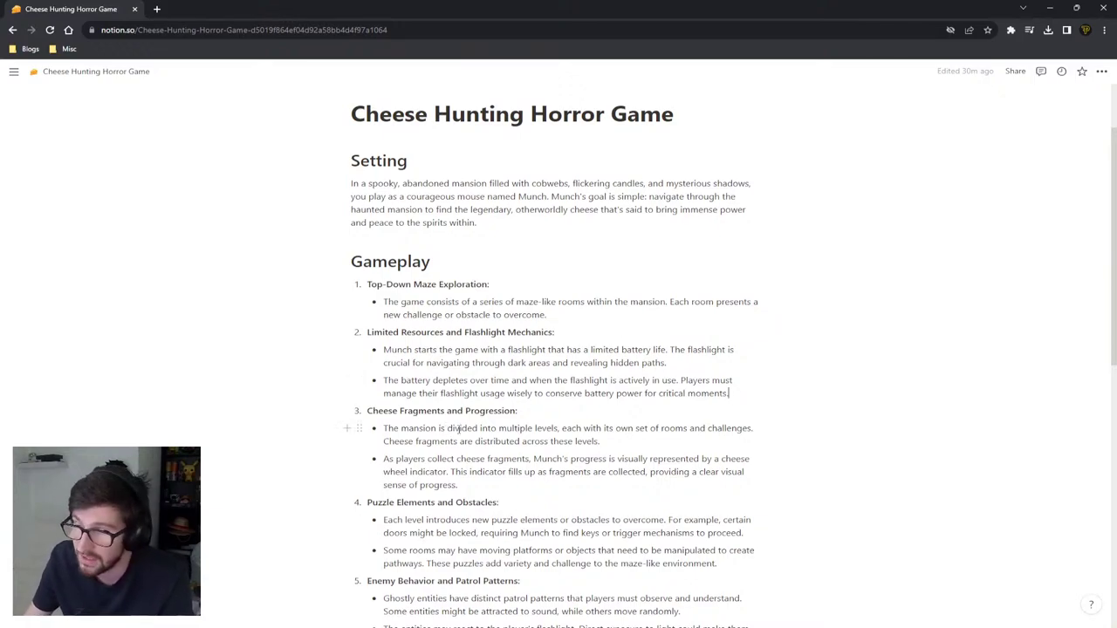
drag(381, 429, 478, 429)
drag(367, 410, 516, 410)
double_click(489, 410)
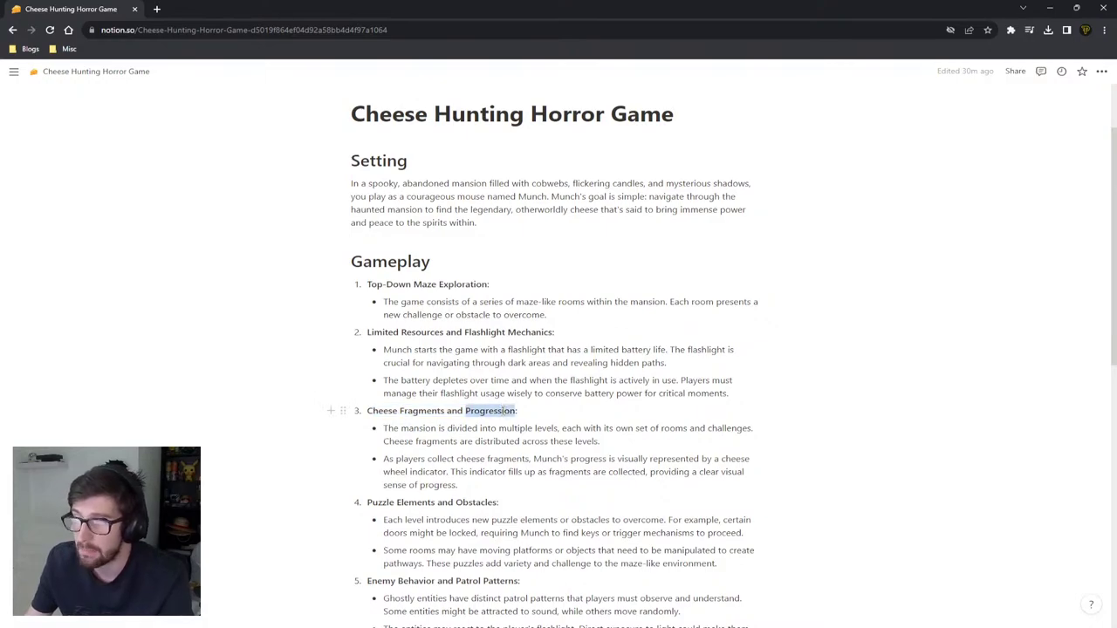
click(402, 440)
key(Escape)
click(400, 429)
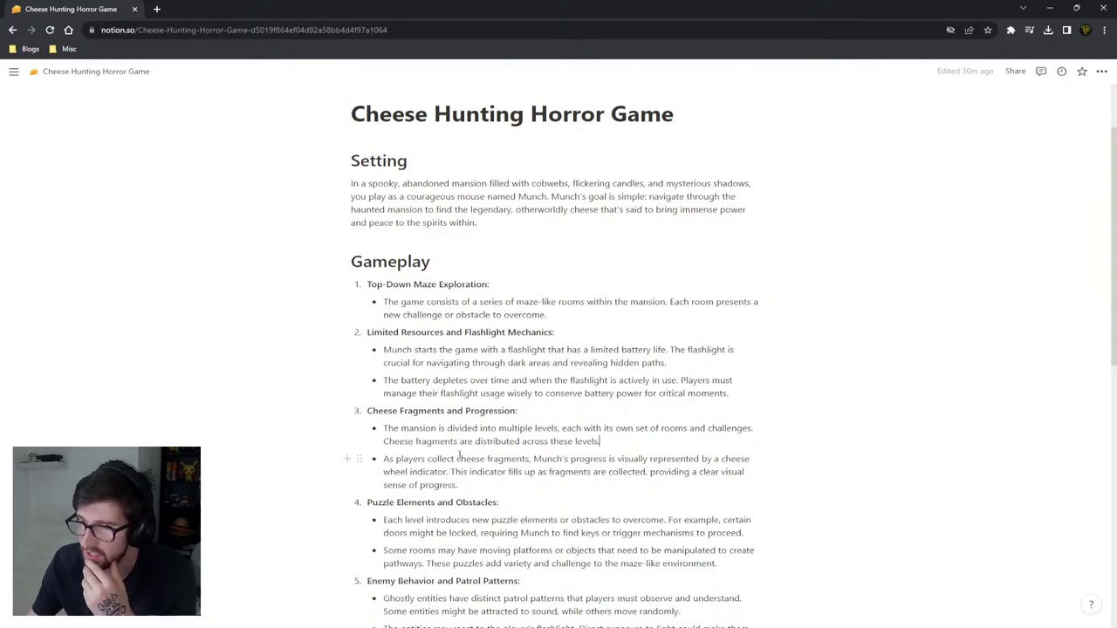
scroll(429, 475, down, 2)
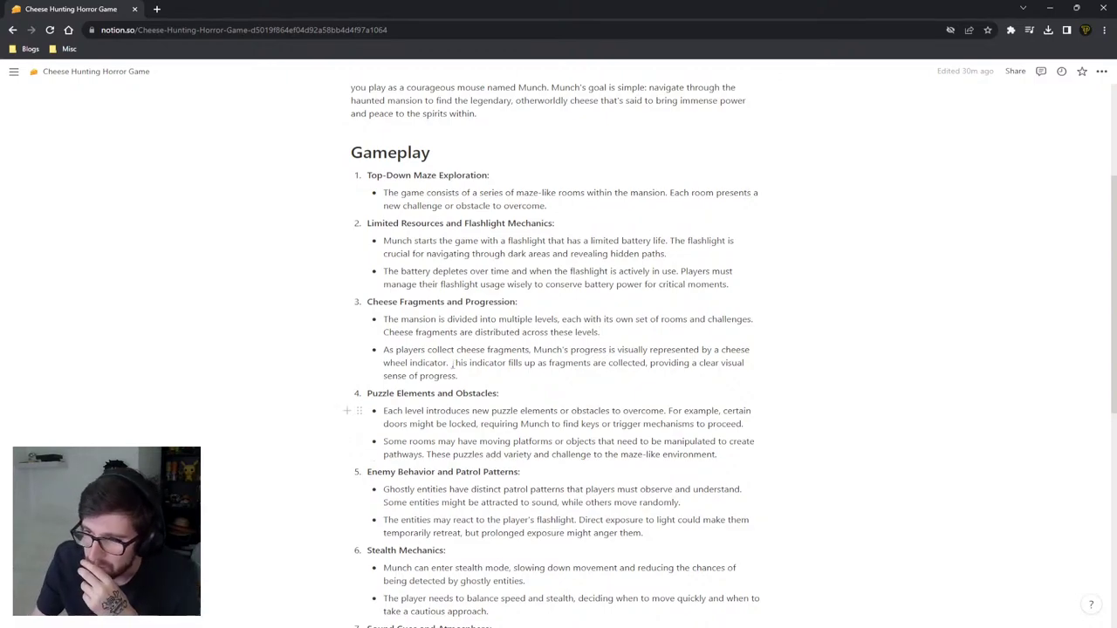
scroll(440, 373, down, 1)
scroll(441, 373, down, 1)
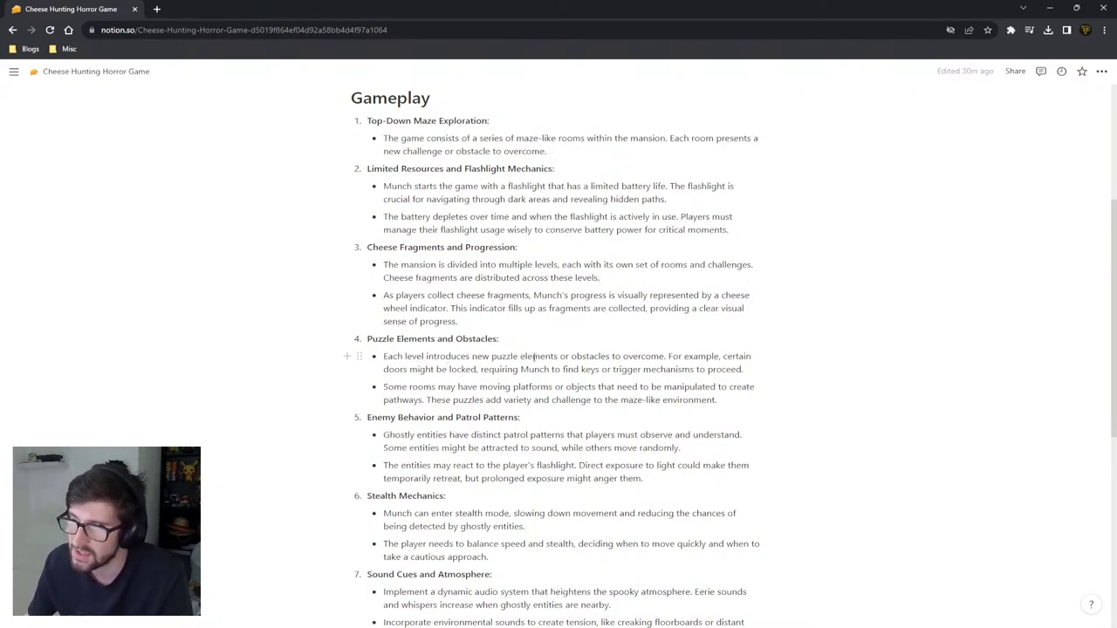
double_click(660, 356)
double_click(602, 357)
double_click(645, 357)
double_click(611, 358)
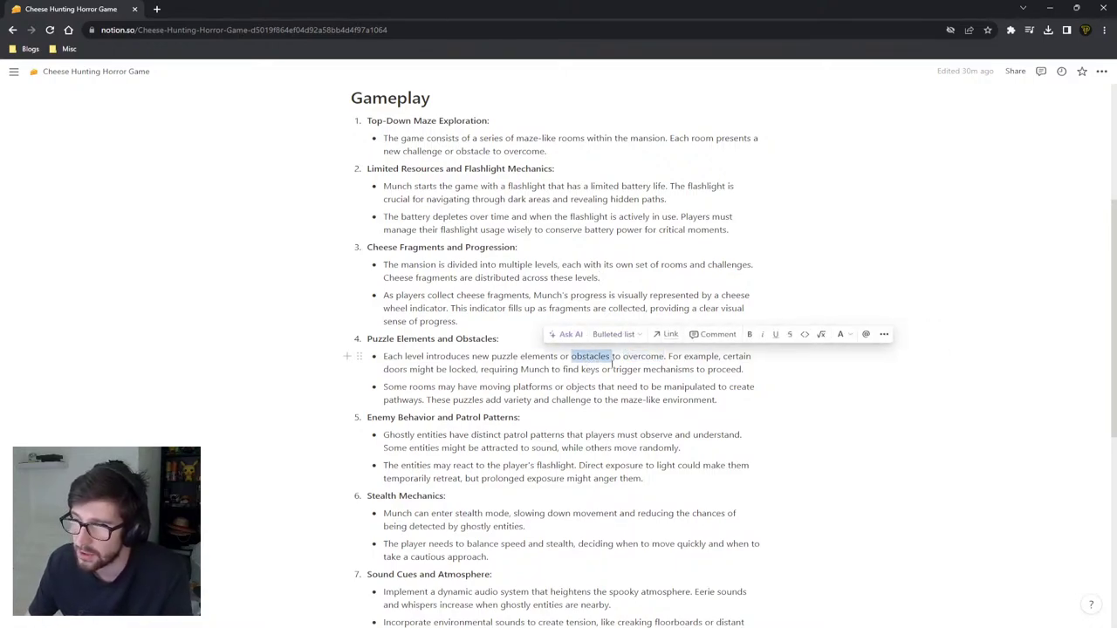
double_click(644, 357)
double_click(590, 357)
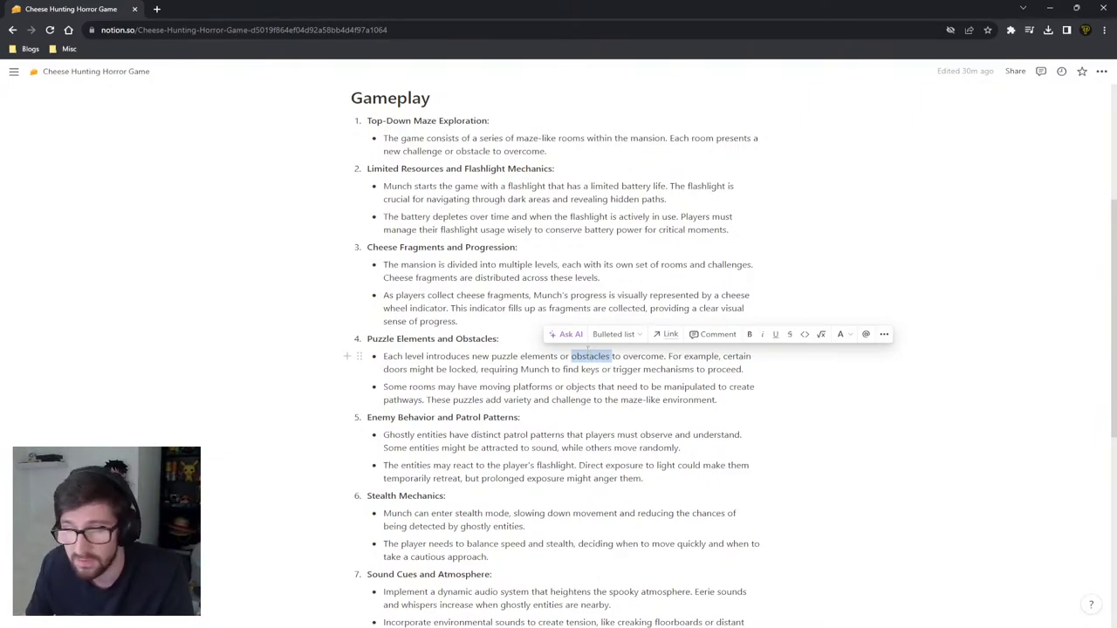
double_click(676, 356)
double_click(700, 356)
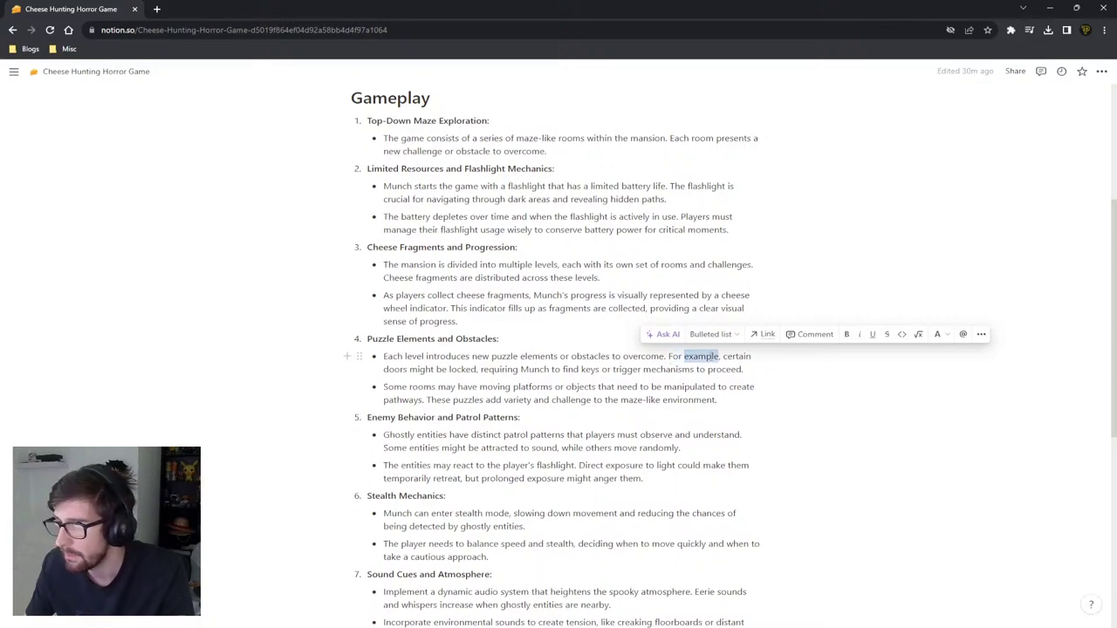
double_click(462, 369)
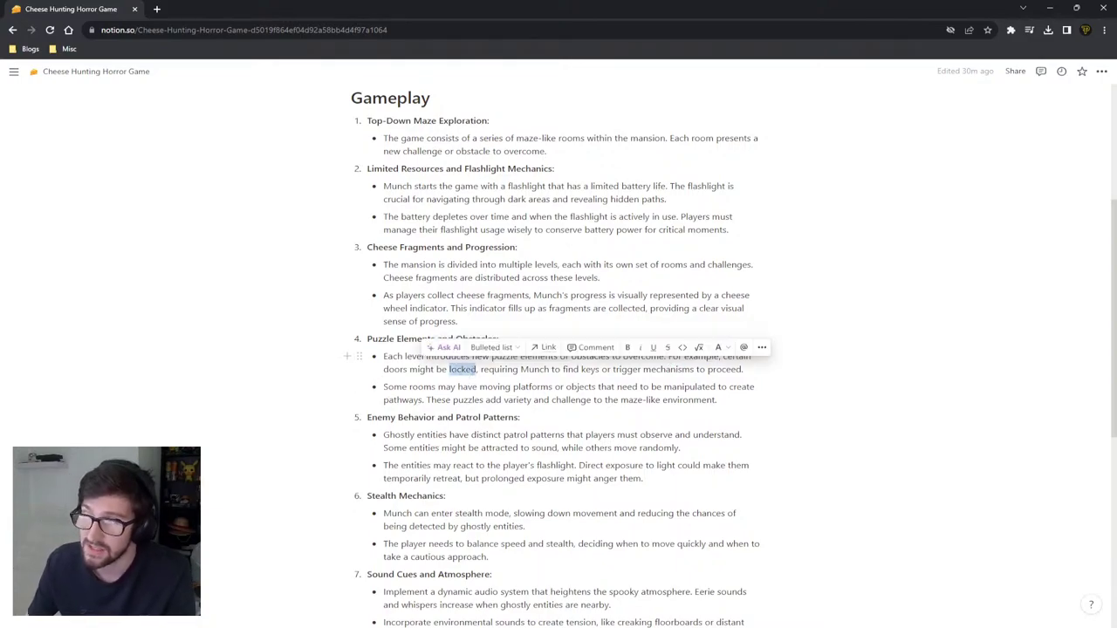
double_click(499, 369)
double_click(535, 369)
double_click(590, 370)
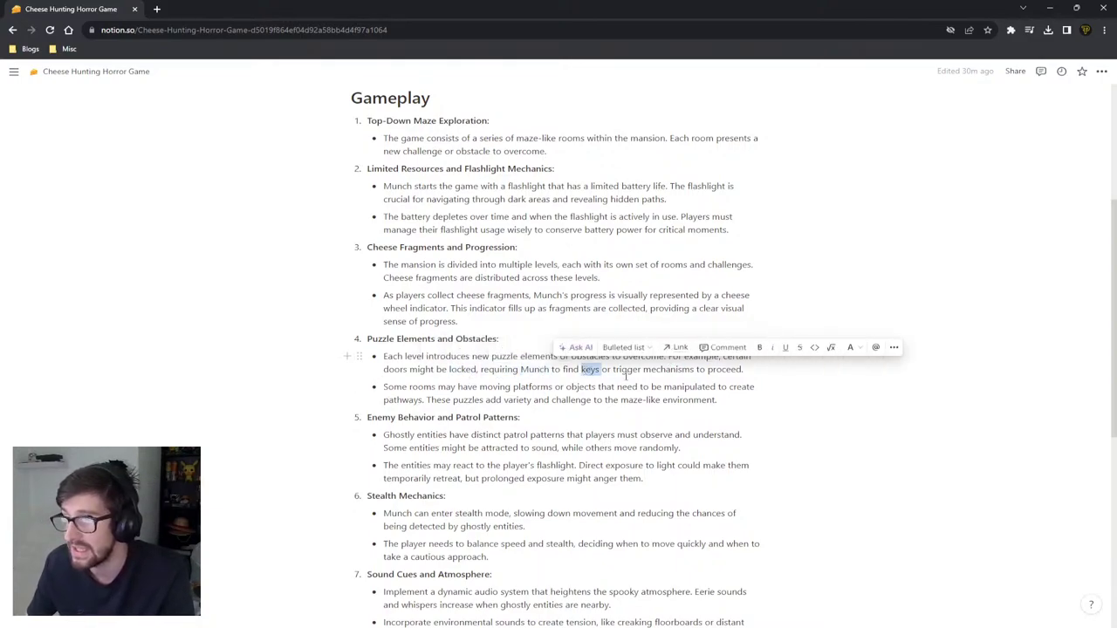
click(622, 371)
double_click(628, 369)
double_click(670, 369)
double_click(723, 369)
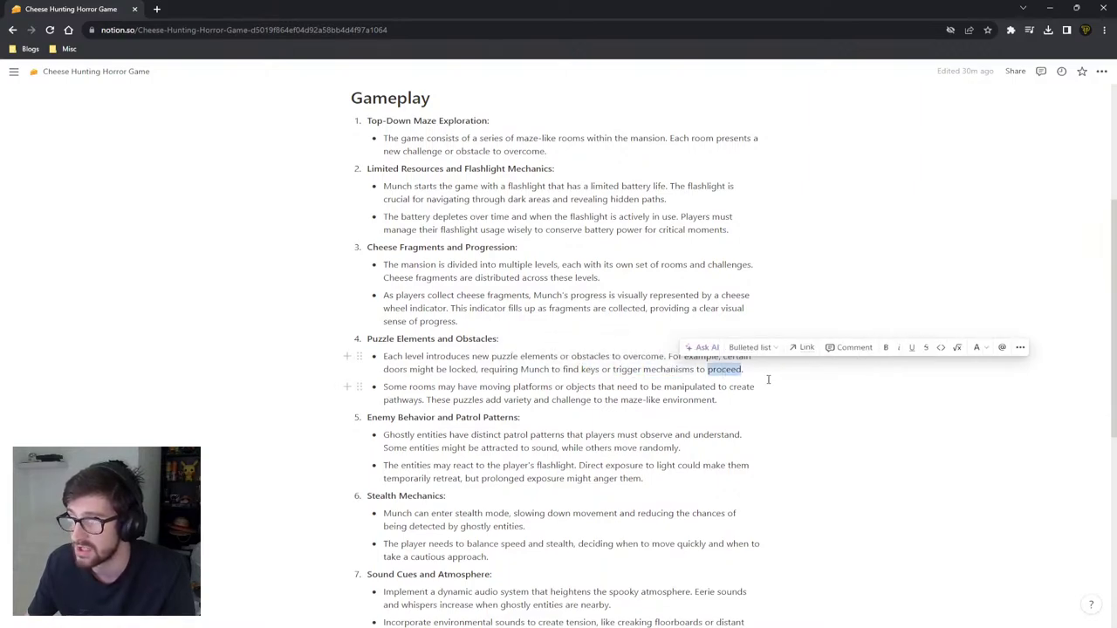
click(770, 374)
drag(770, 374, 531, 370)
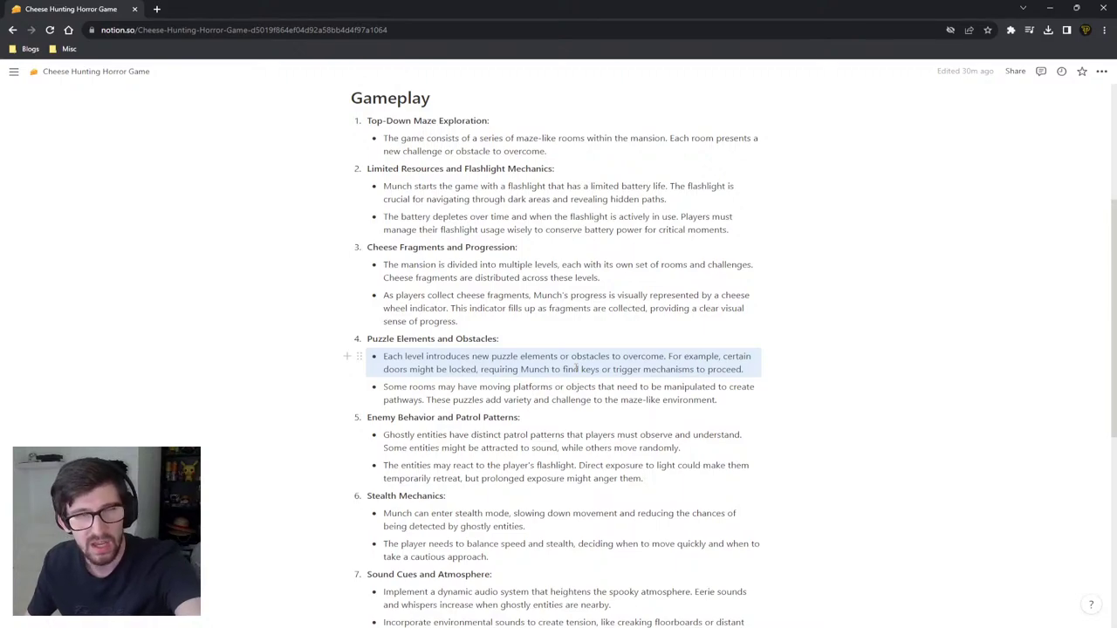
click(416, 378)
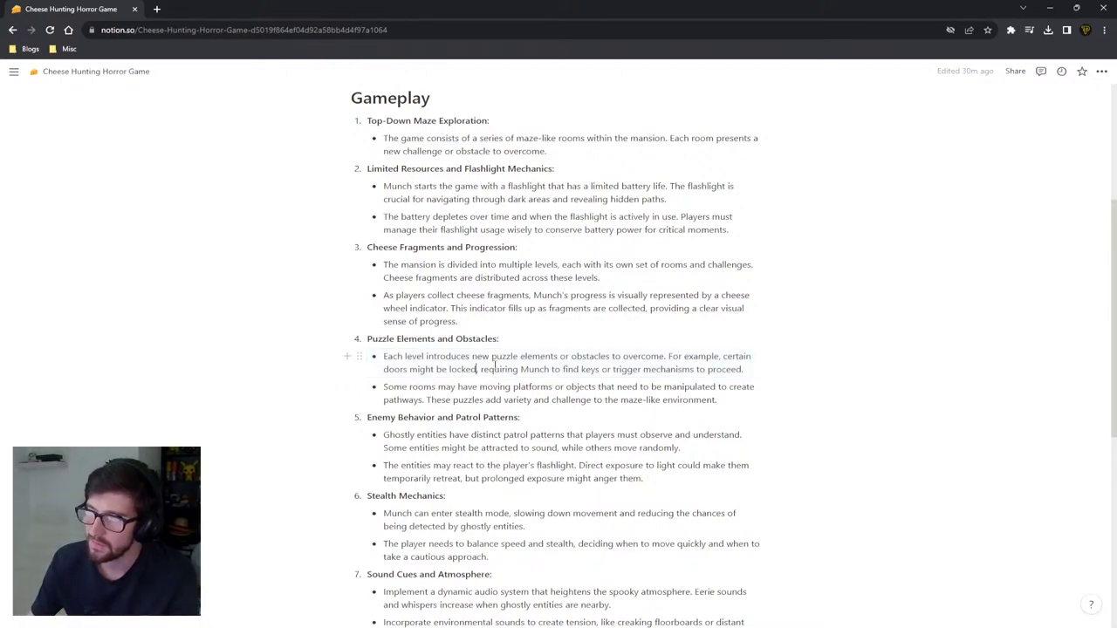
key(ctrl+Right)
key(ctrl+Right)
key(ctrl+Right)
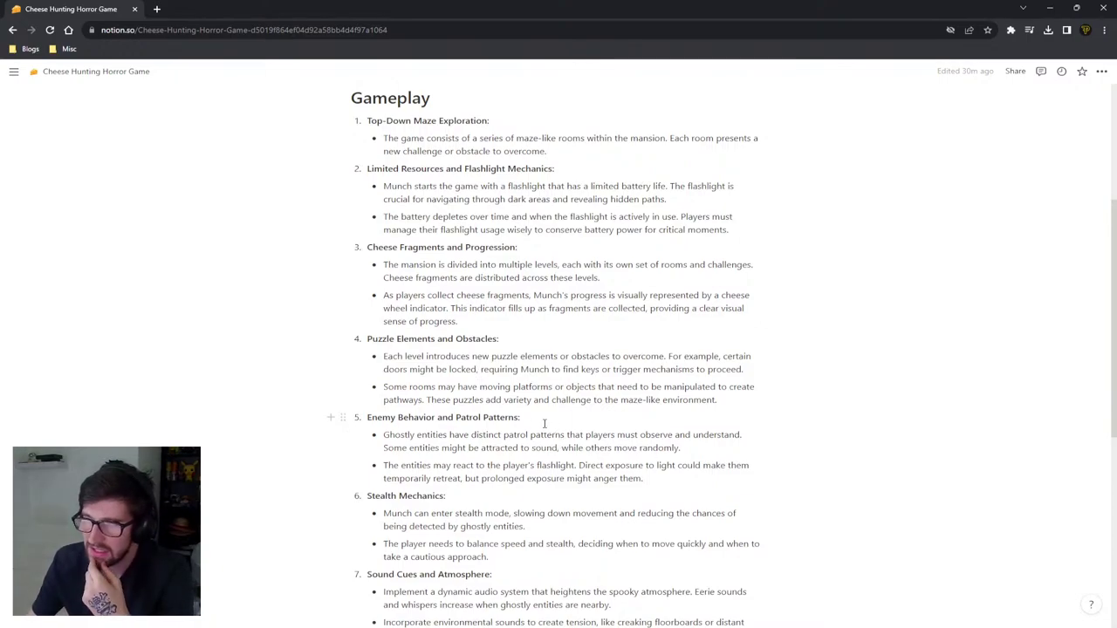
double_click(422, 386)
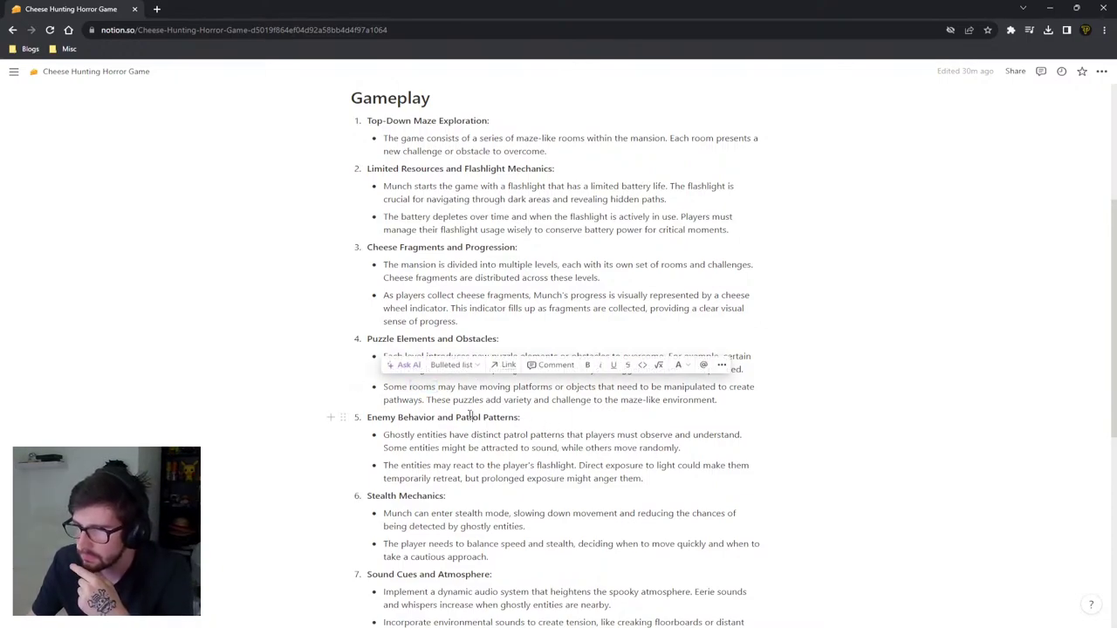
key(Escape)
click(411, 447)
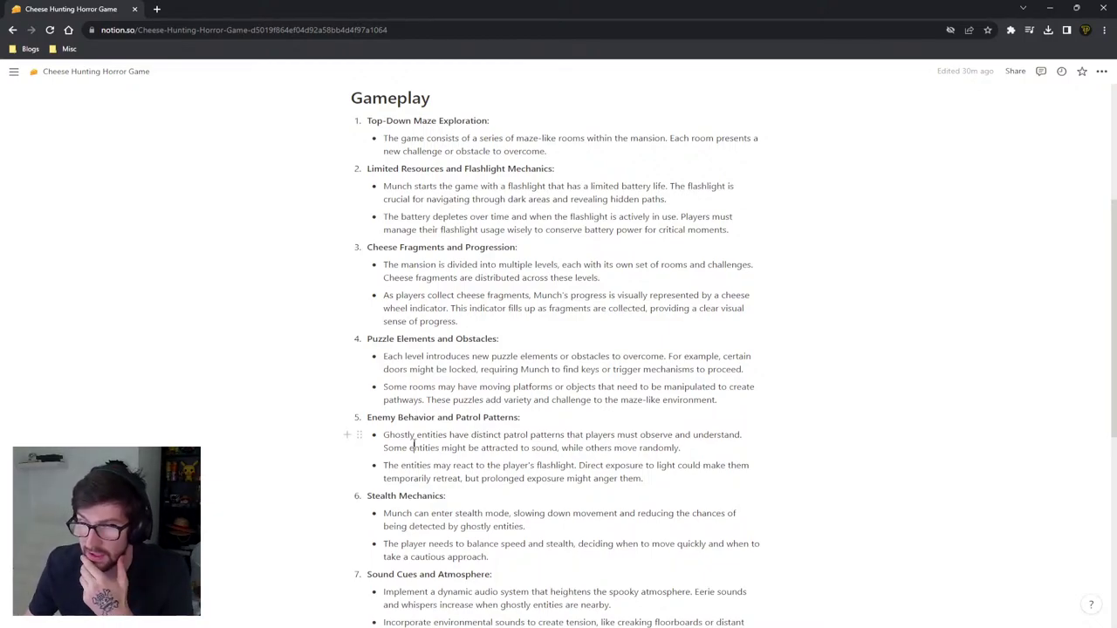
click(414, 443)
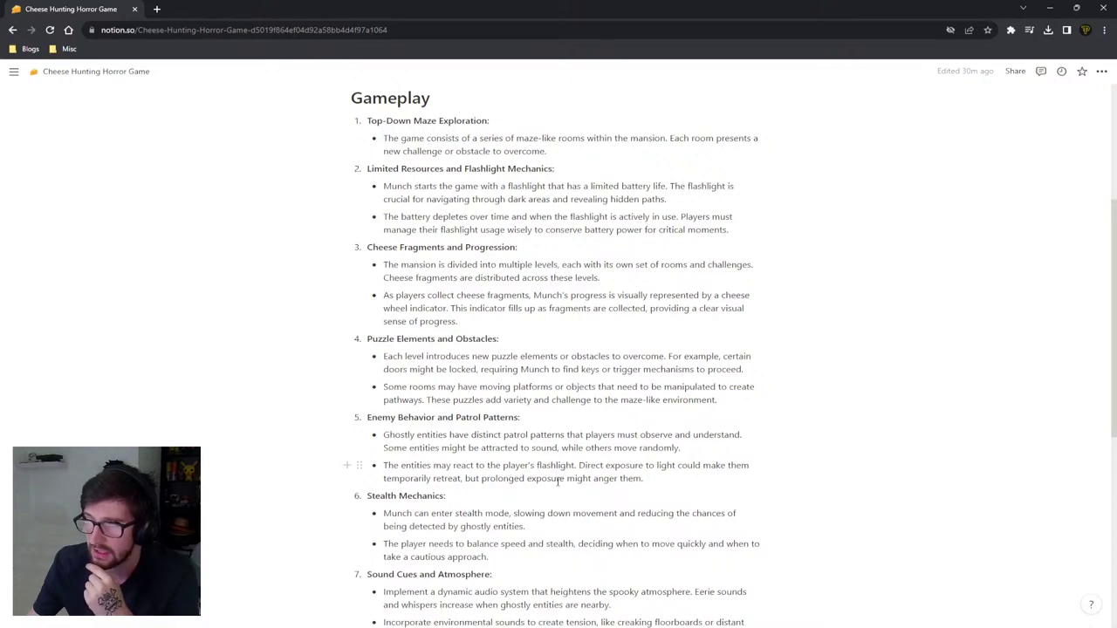
drag(663, 476, 367, 460)
click(644, 478)
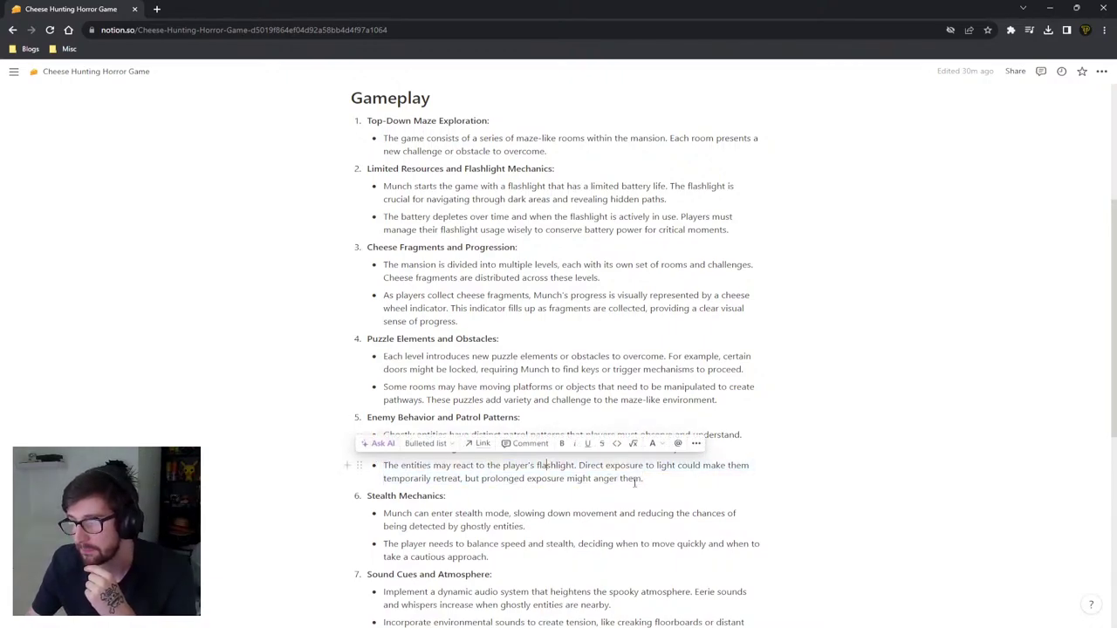
drag(643, 479, 369, 463)
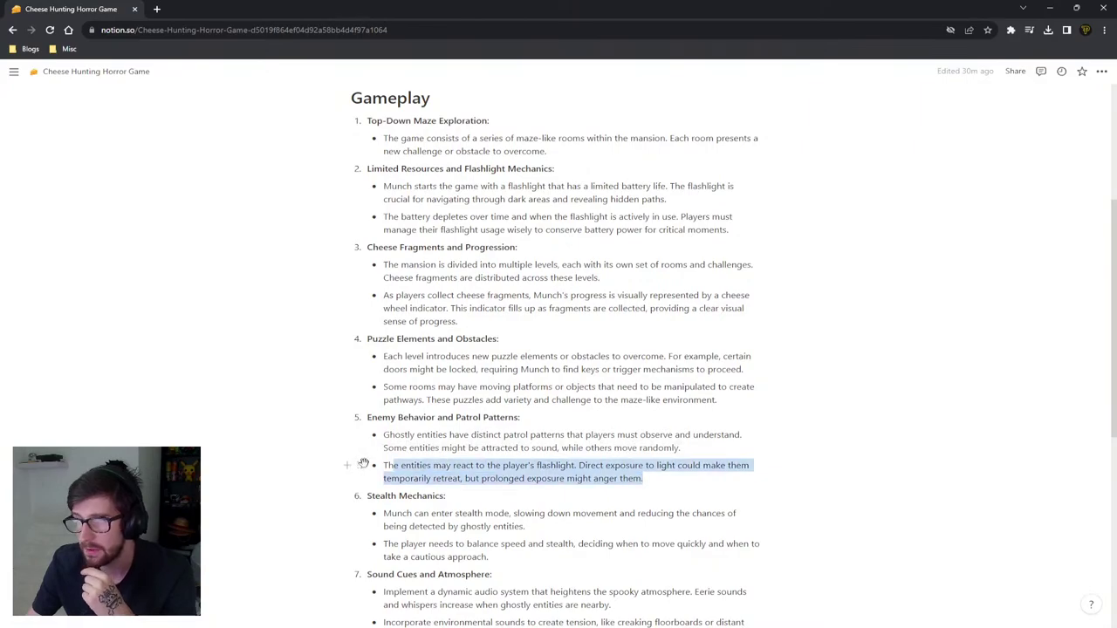
double_click(555, 465)
click(603, 478)
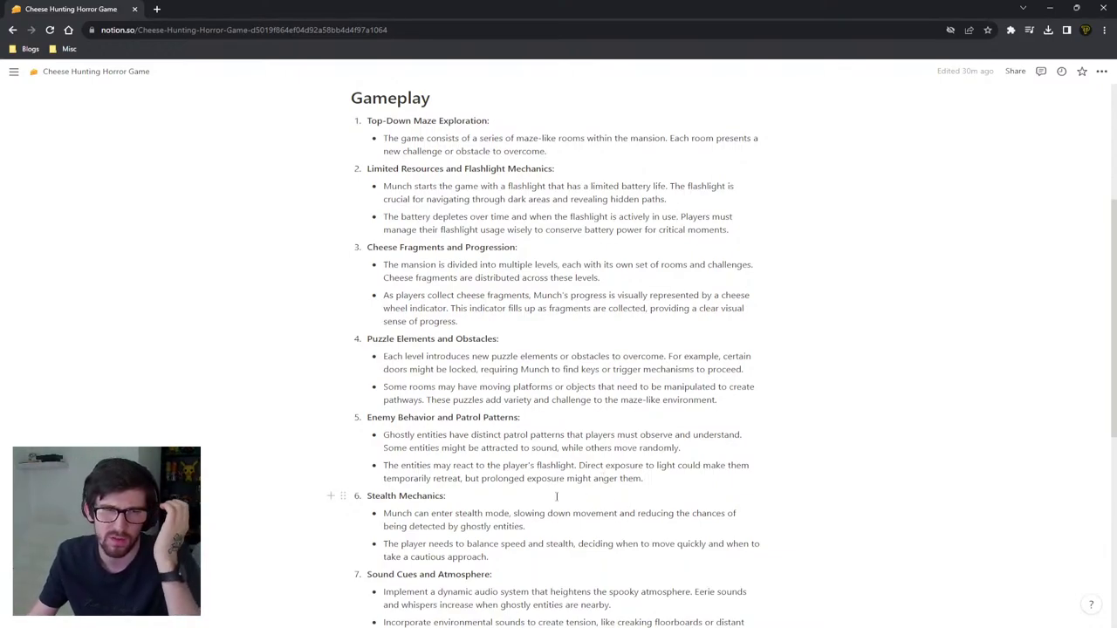
scroll(384, 423, down, 1)
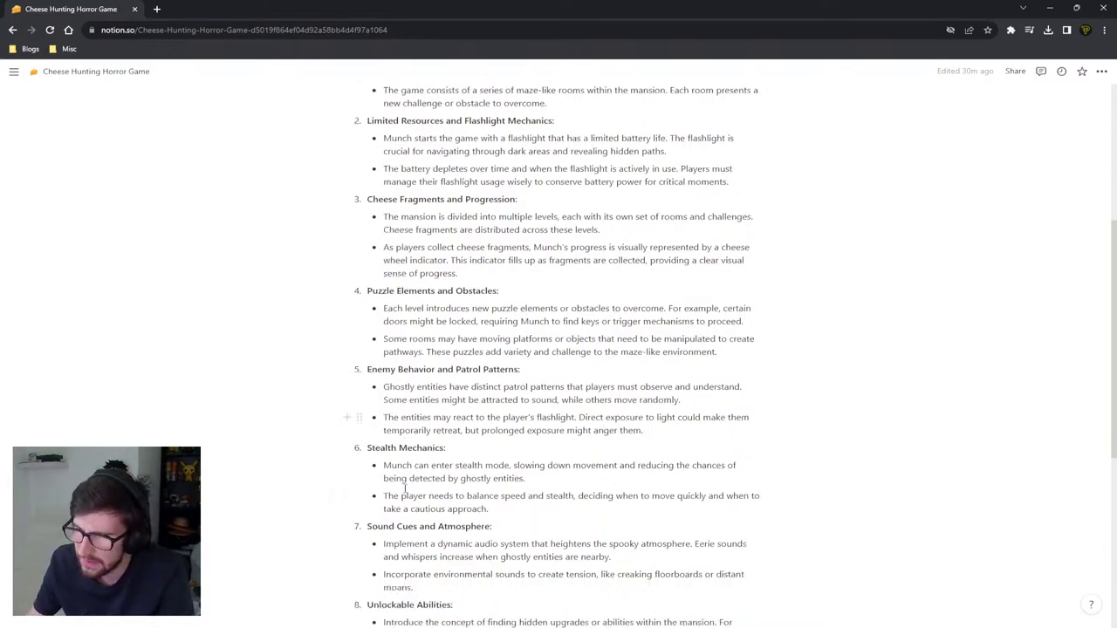
drag(376, 388, 445, 387)
click(384, 410)
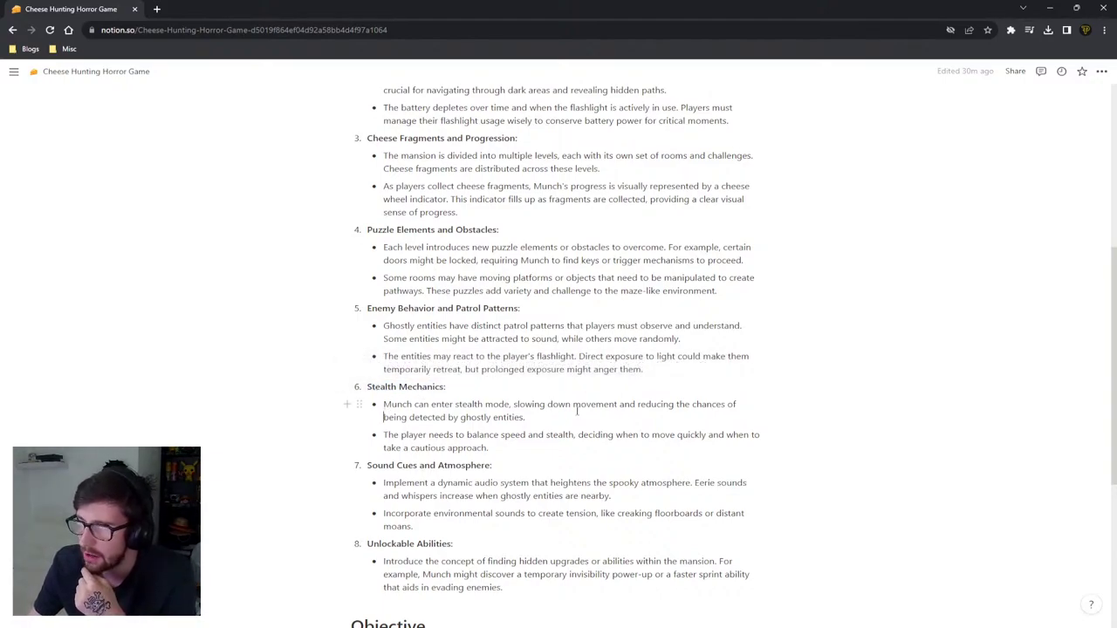
drag(677, 404, 515, 424)
click(527, 421)
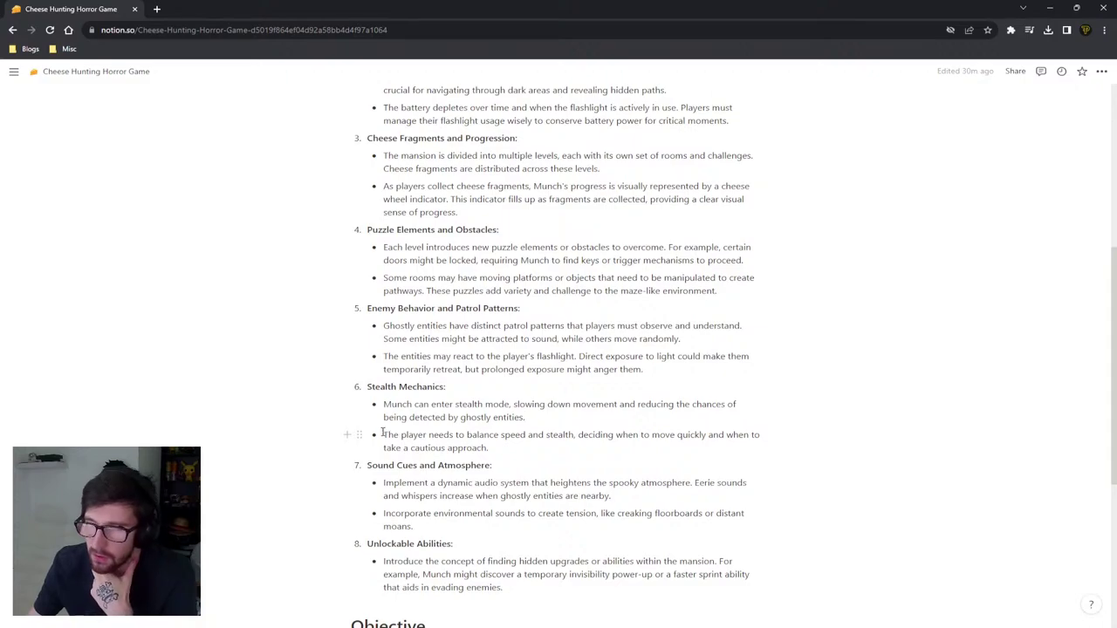
drag(448, 434, 494, 448)
click(494, 447)
drag(424, 448, 493, 448)
click(488, 448)
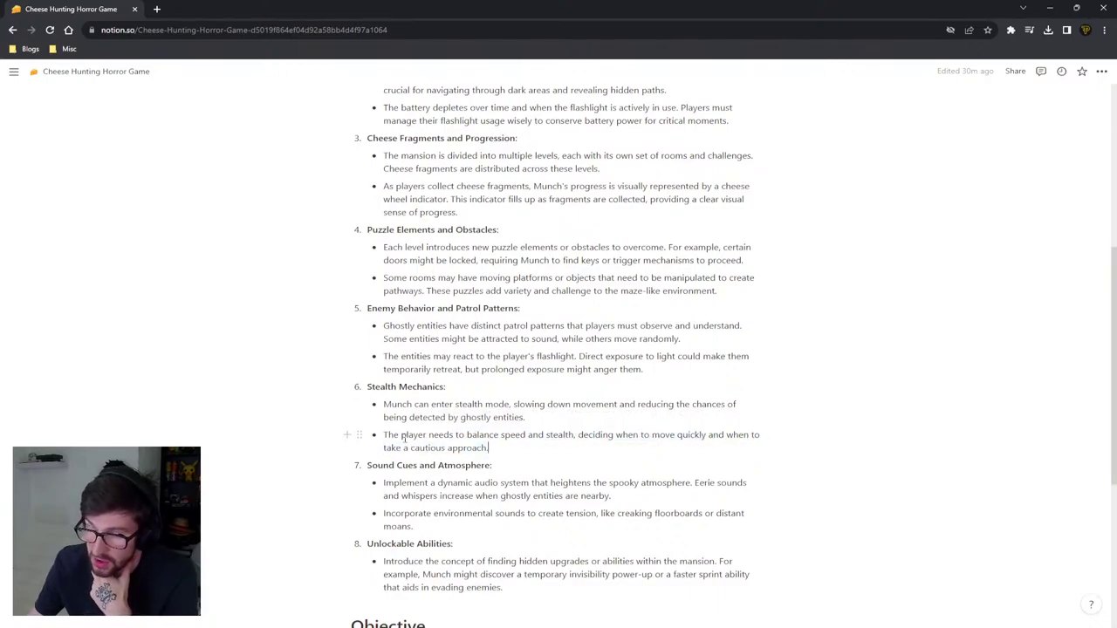
scroll(403, 438, down, 1)
drag(385, 428, 431, 428)
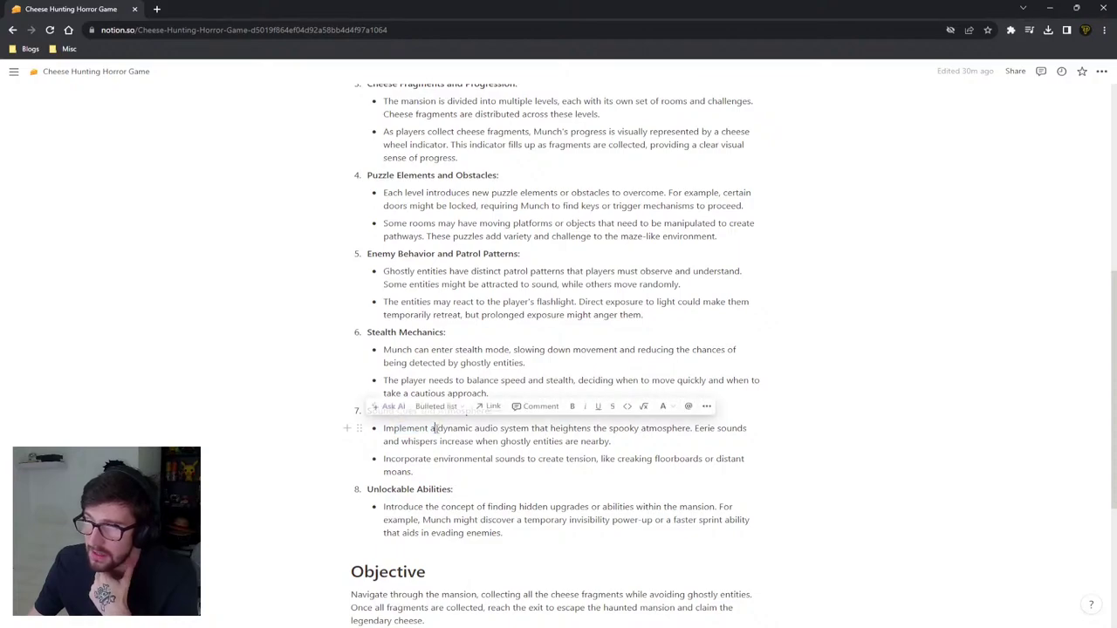
double_click(660, 428)
double_click(705, 427)
click(448, 439)
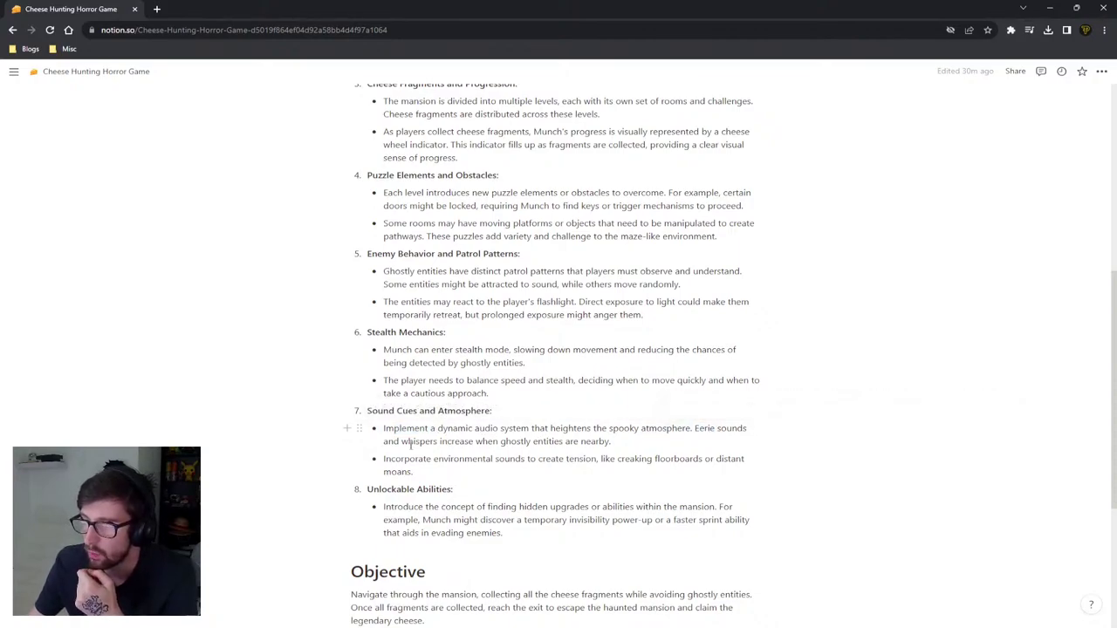
double_click(419, 442)
double_click(456, 442)
double_click(514, 442)
double_click(548, 441)
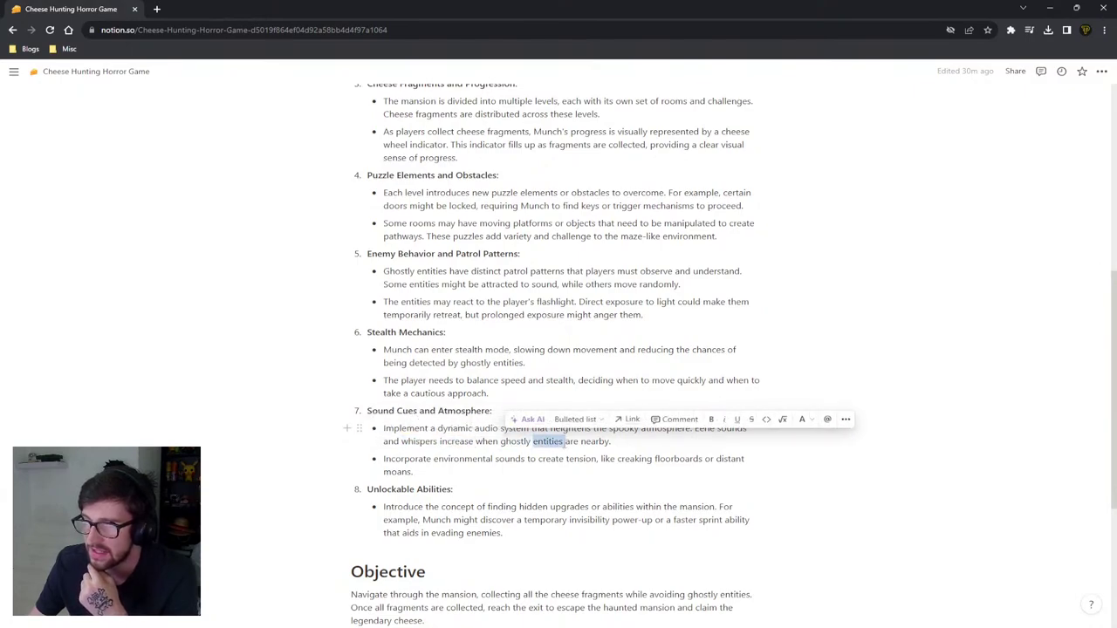
double_click(594, 441)
triple_click(611, 441)
click(401, 427)
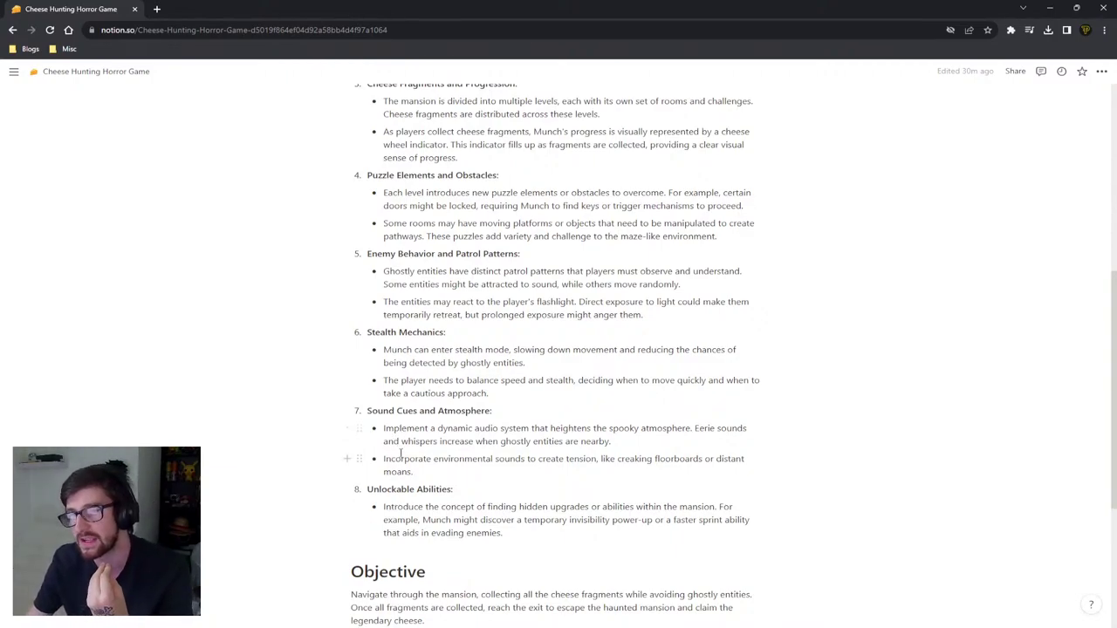
drag(407, 456, 417, 472)
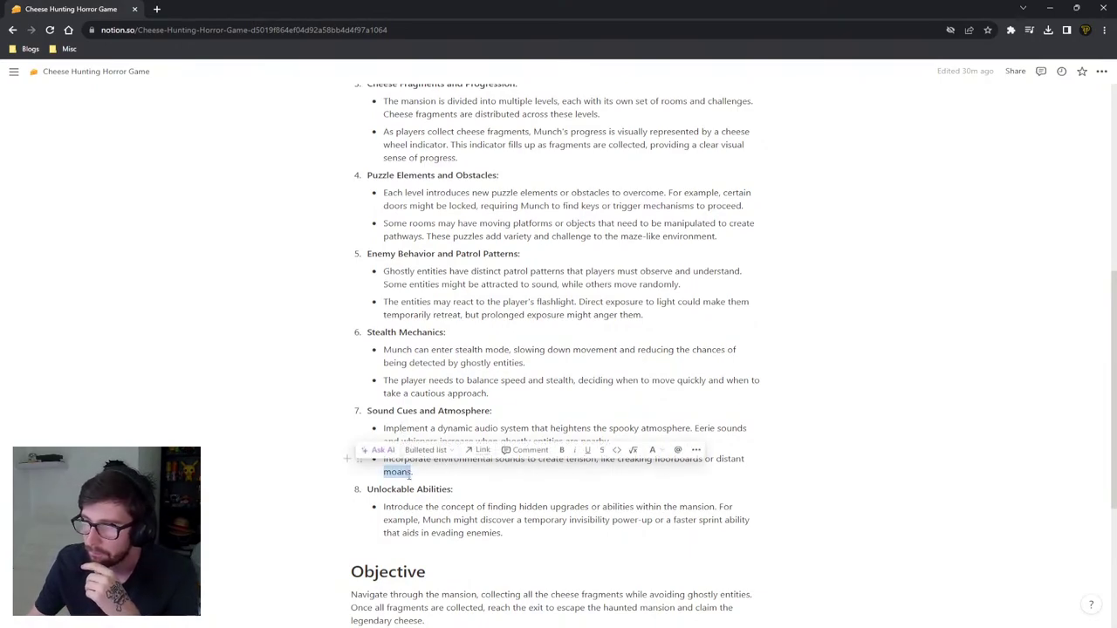
click(422, 473)
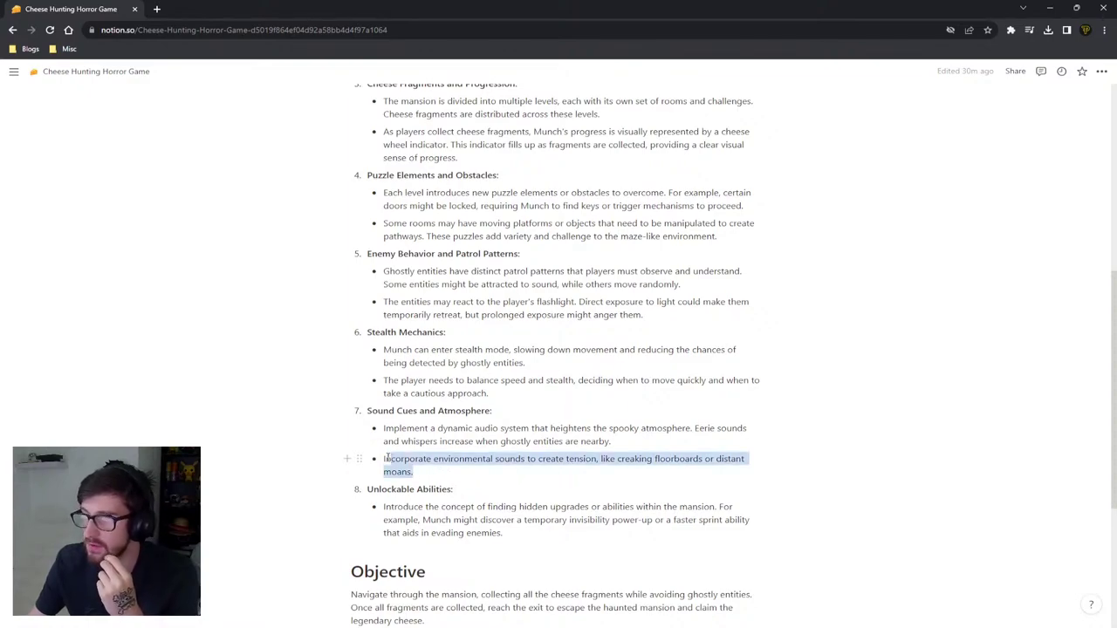
drag(443, 472, 384, 459)
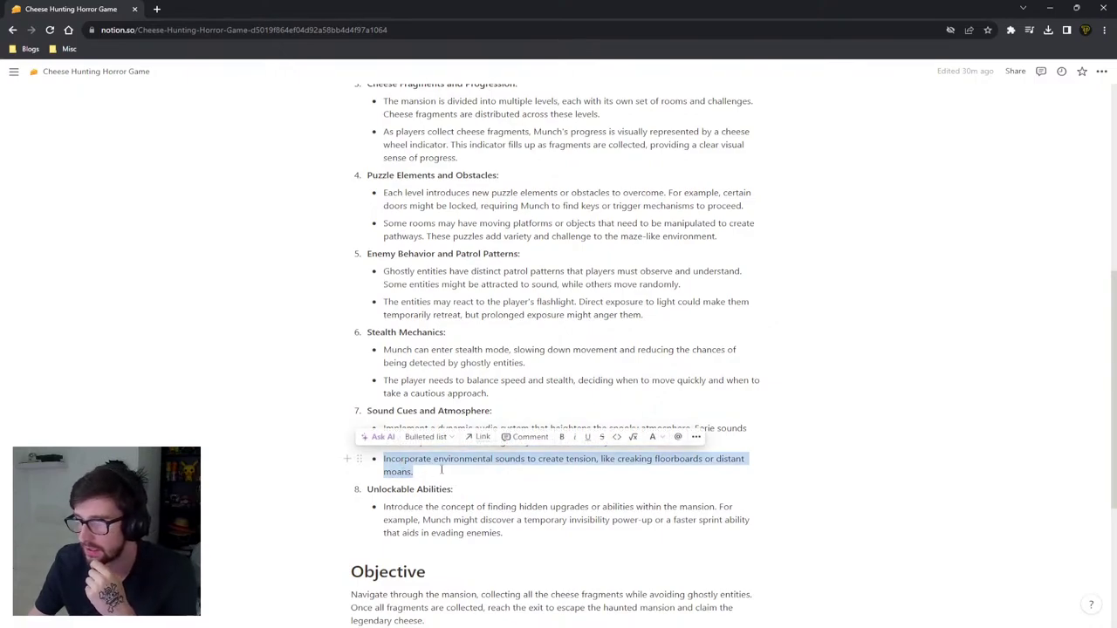
click(403, 490)
double_click(392, 491)
double_click(431, 490)
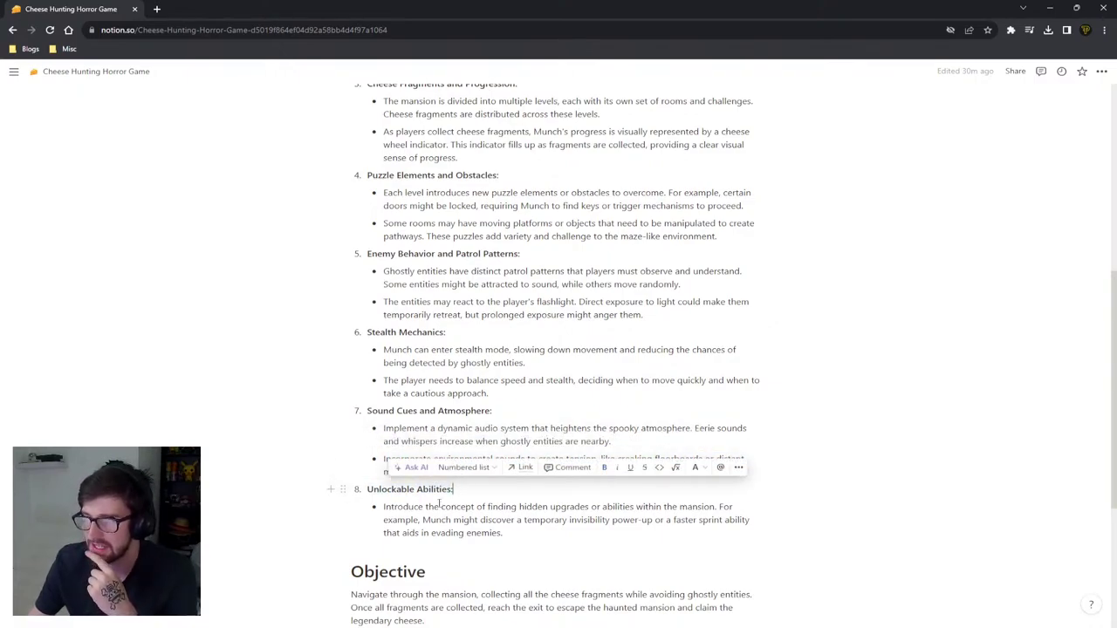
click(421, 505)
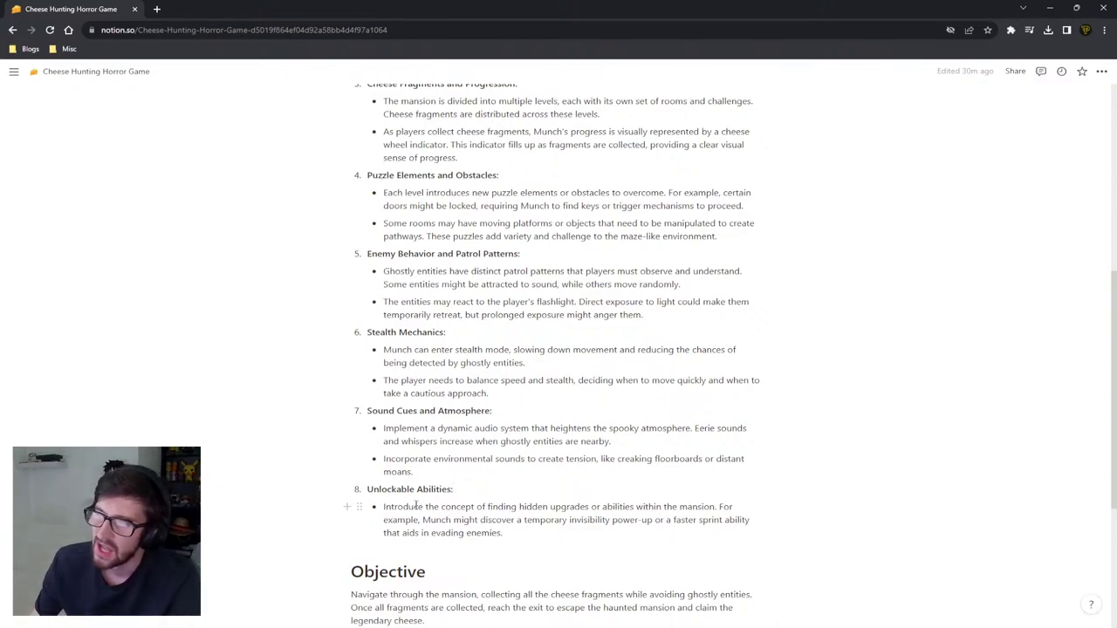
drag(504, 535, 393, 520)
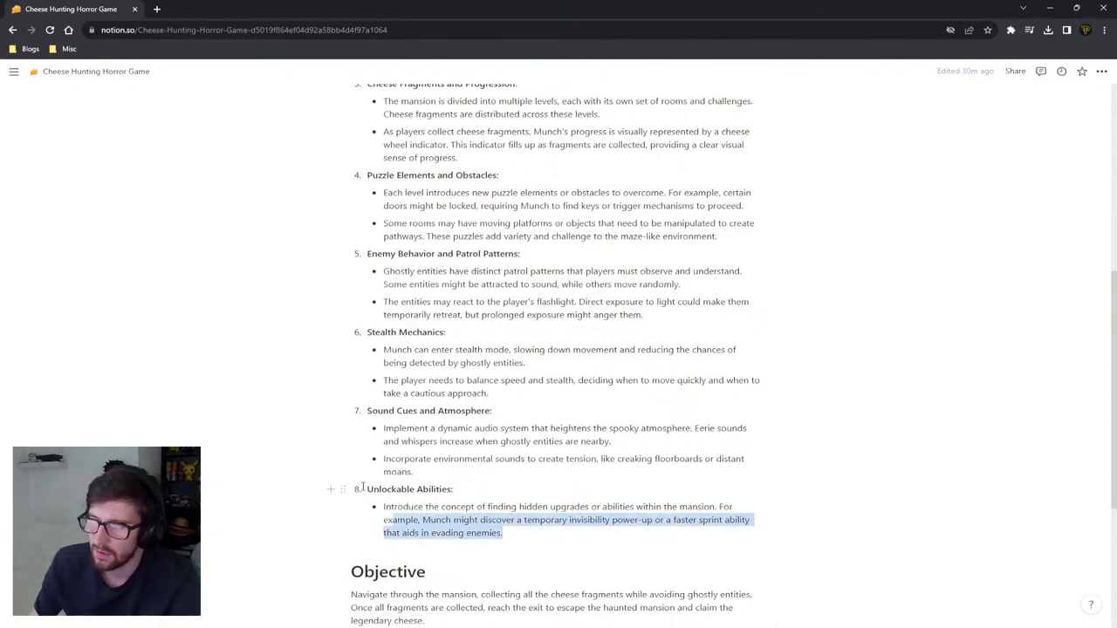
drag(367, 472, 521, 532)
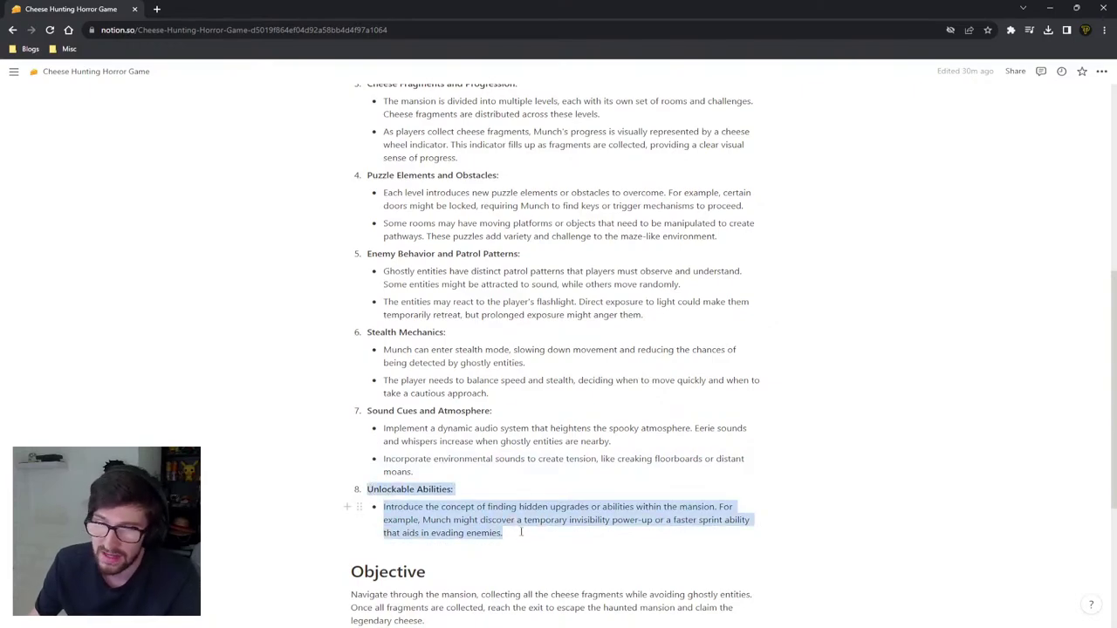
click(521, 532)
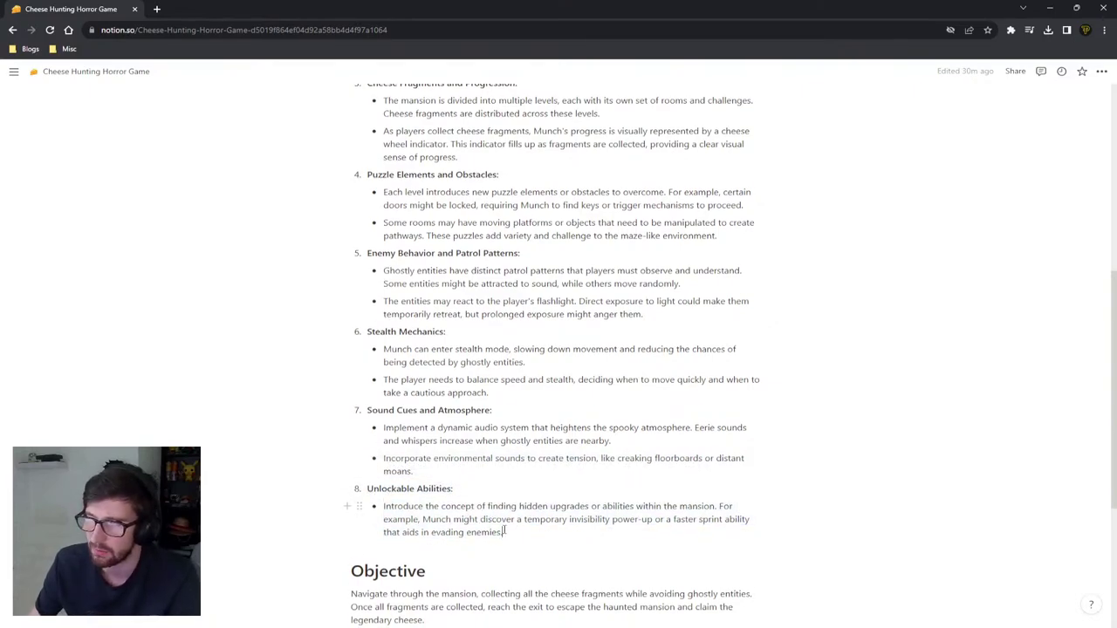
scroll(497, 530, down, 2)
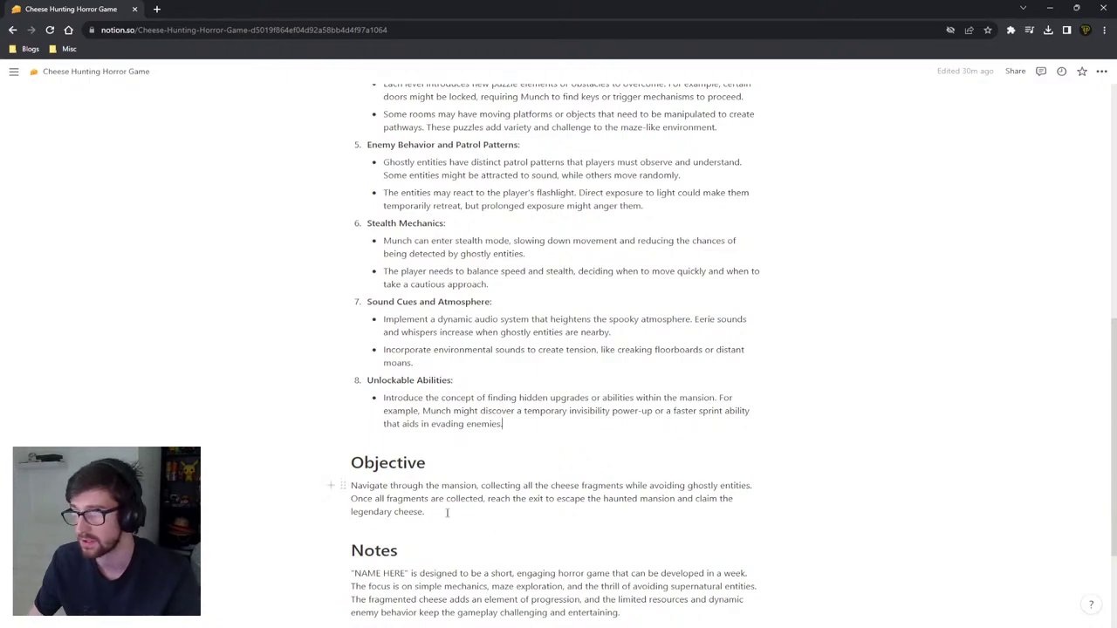
scroll(470, 489, down, 3)
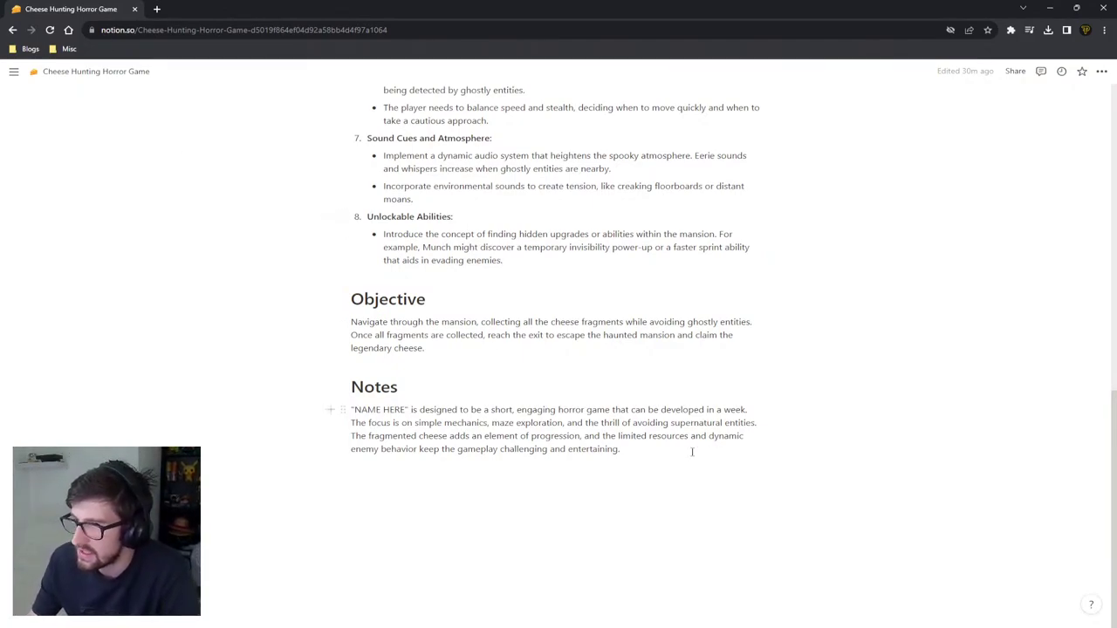
drag(690, 451, 439, 398)
click(463, 417)
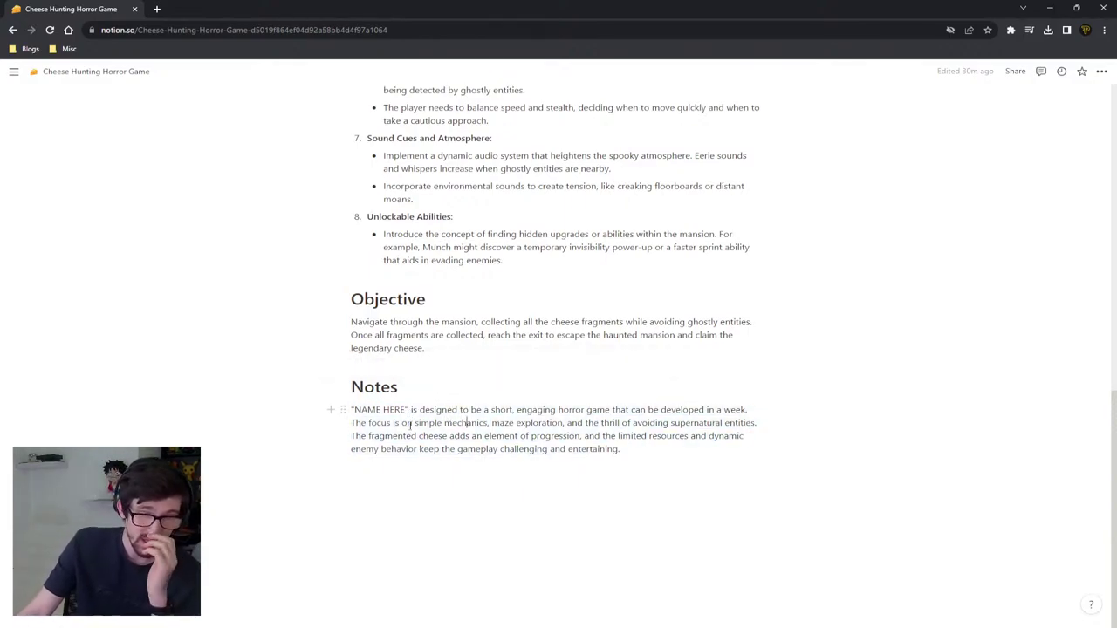
scroll(546, 454, up, 5)
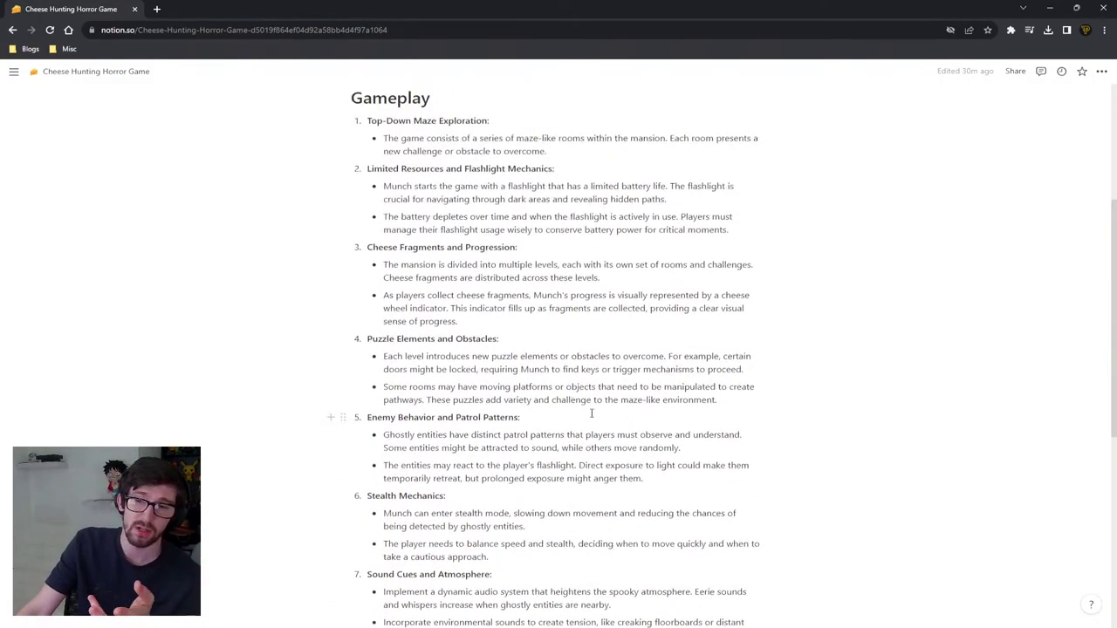
scroll(590, 418, up, 3)
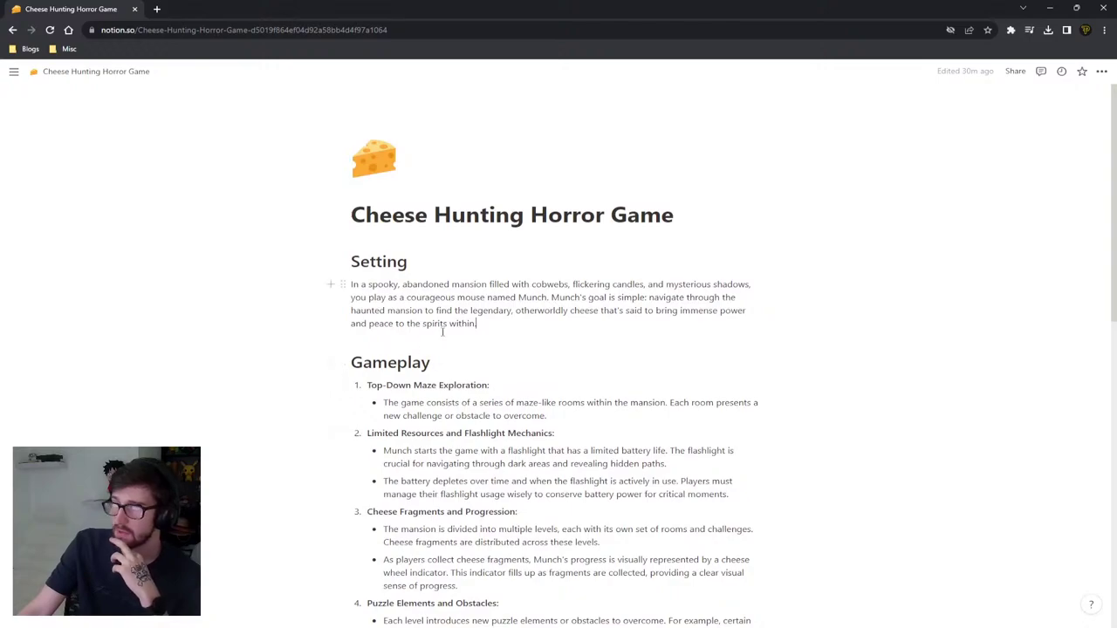
double_click(381, 324)
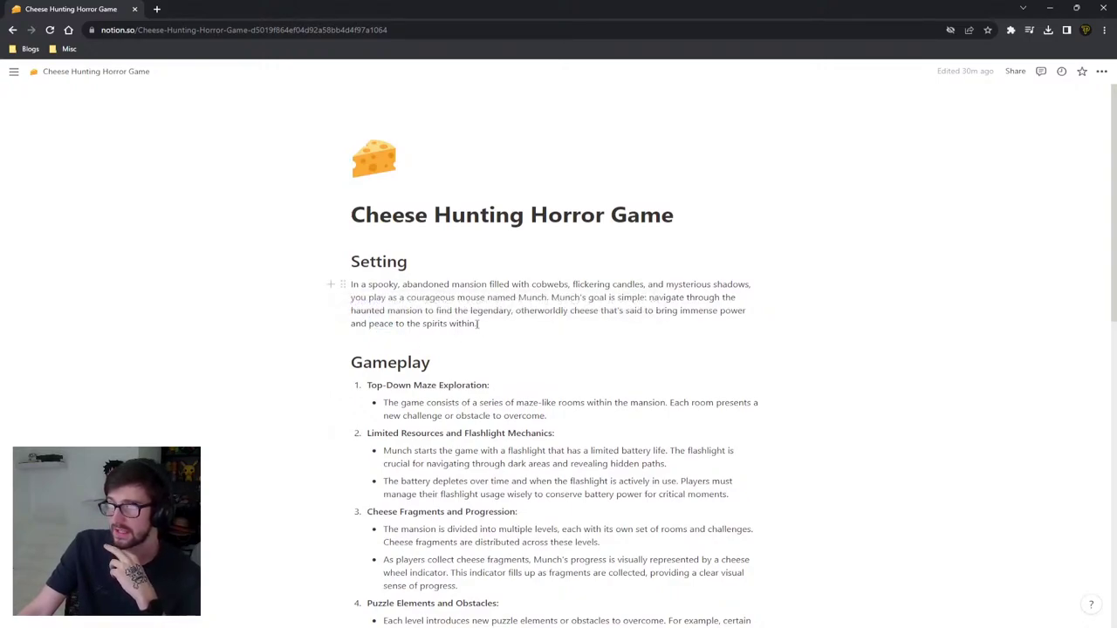
scroll(445, 408, down, 2)
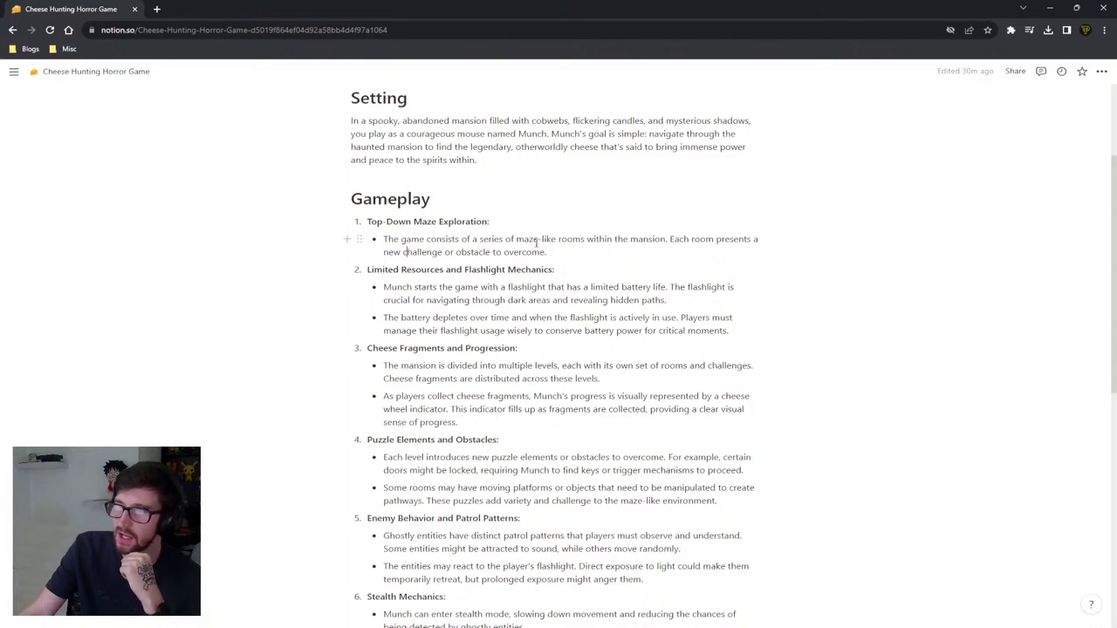
Step: Dismiss the Ask AI popup and block actions menu over the first Gameplay item
click(573, 252)
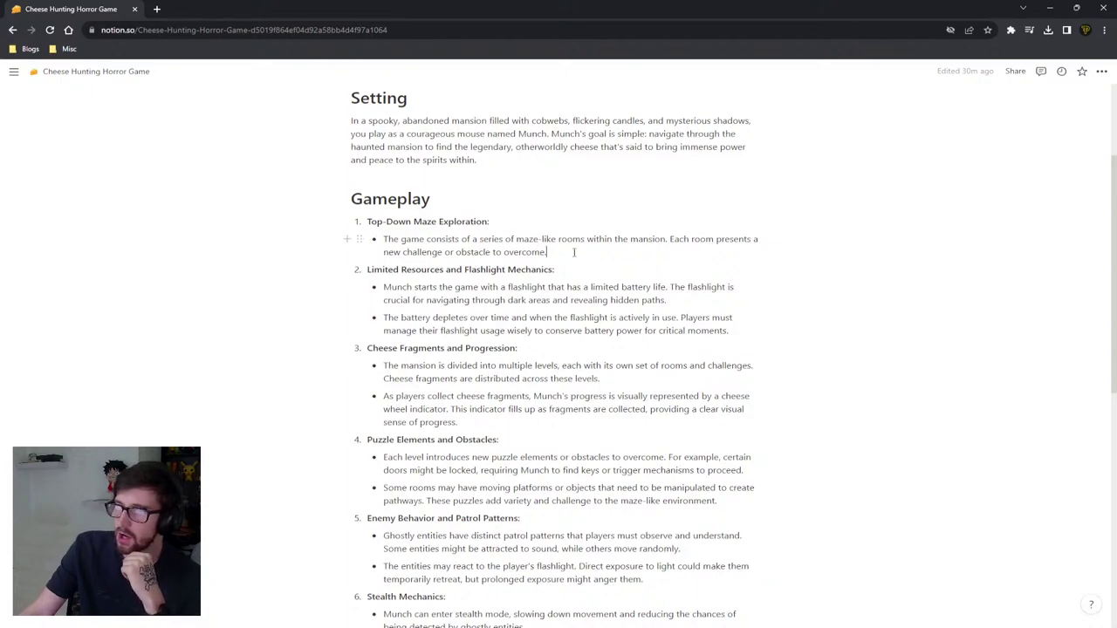
double_click(412, 239)
click(389, 218)
key(Escape)
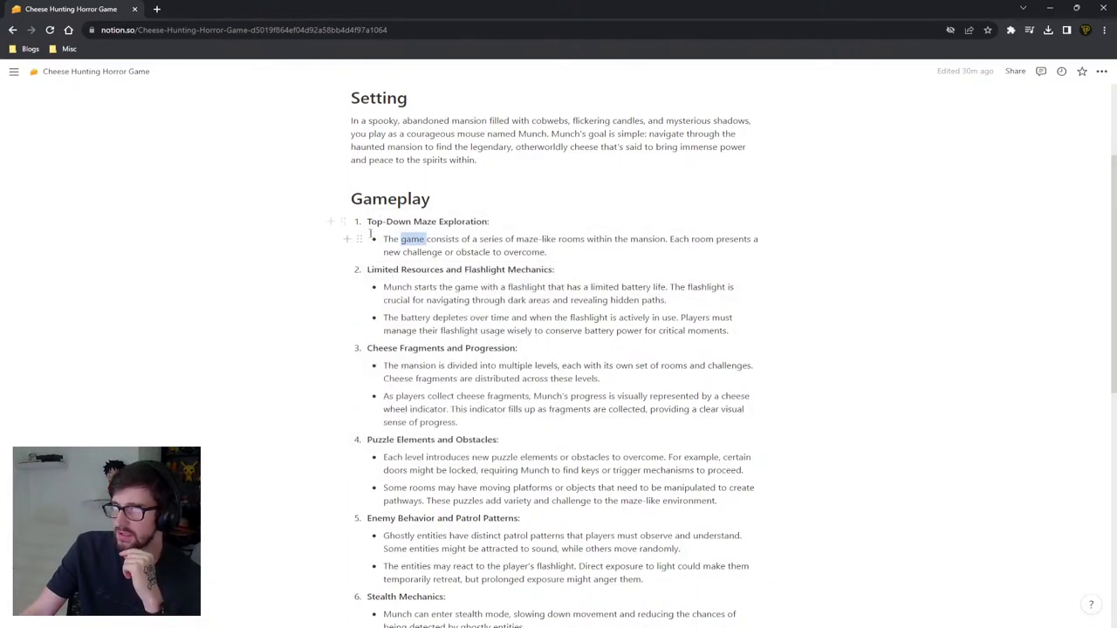
key(Escape)
key(ctrl+slash)
key(Escape)
Step: Replace 'Top-Down' in the first Gameplay heading with 'FPS', making it FPS Maze Exploration
click(369, 222)
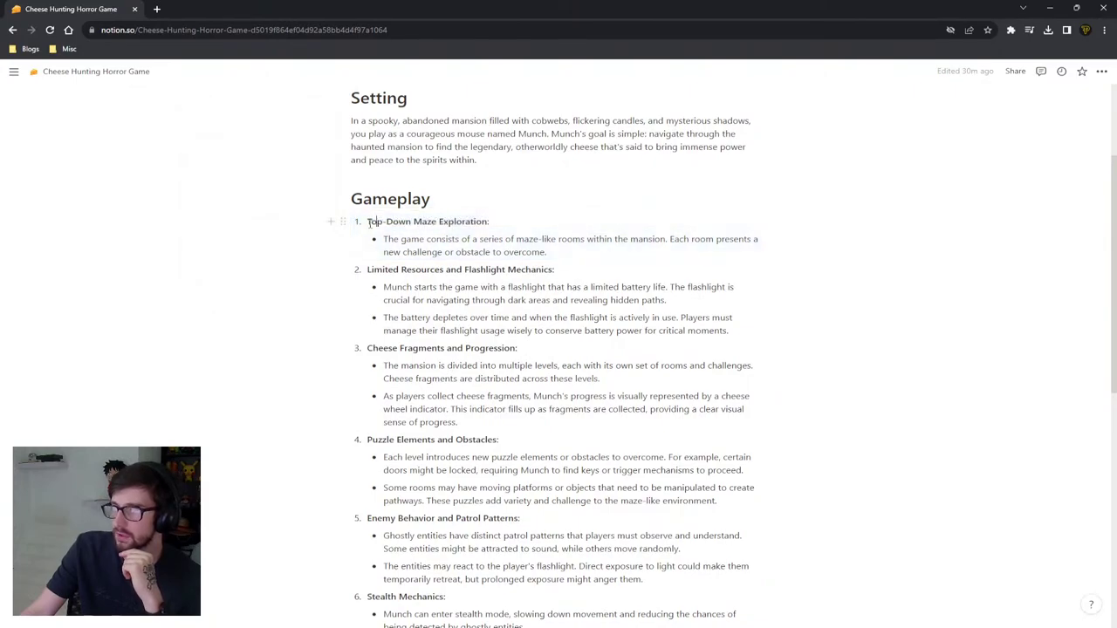
drag(368, 222, 413, 222)
text(3D)
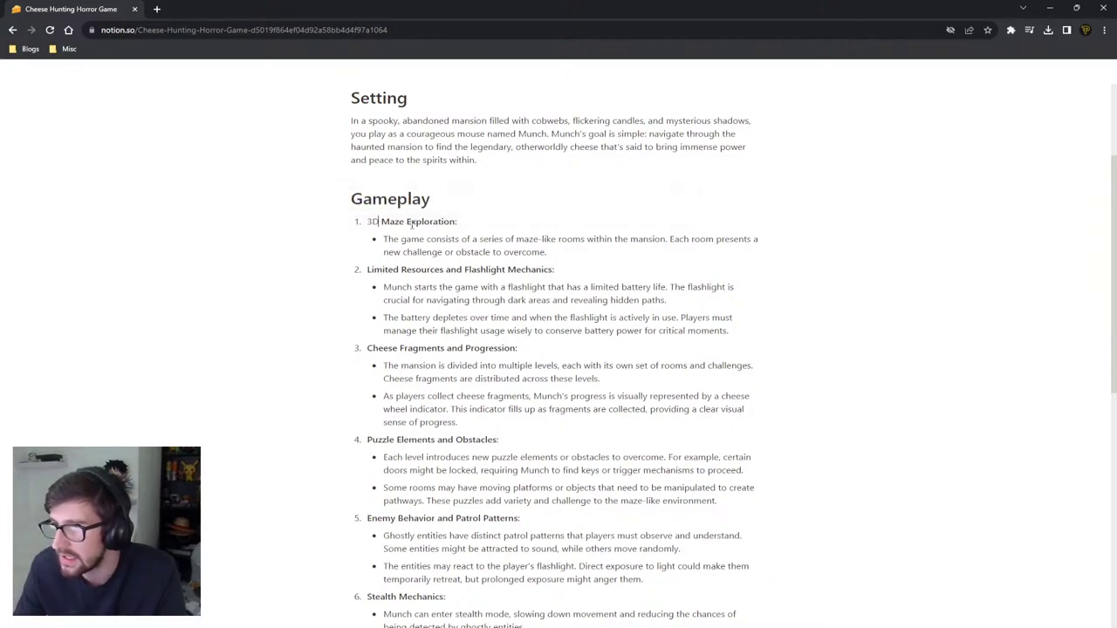
key(ctrl+shift+Left)
text(FPS)
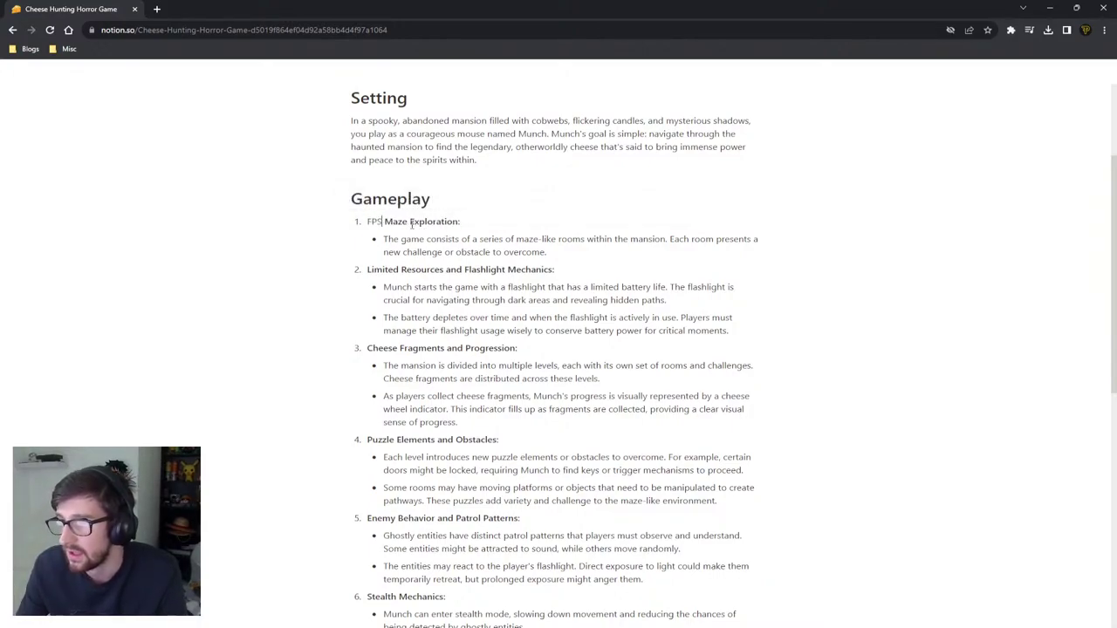
key(ctrl+shift+Left)
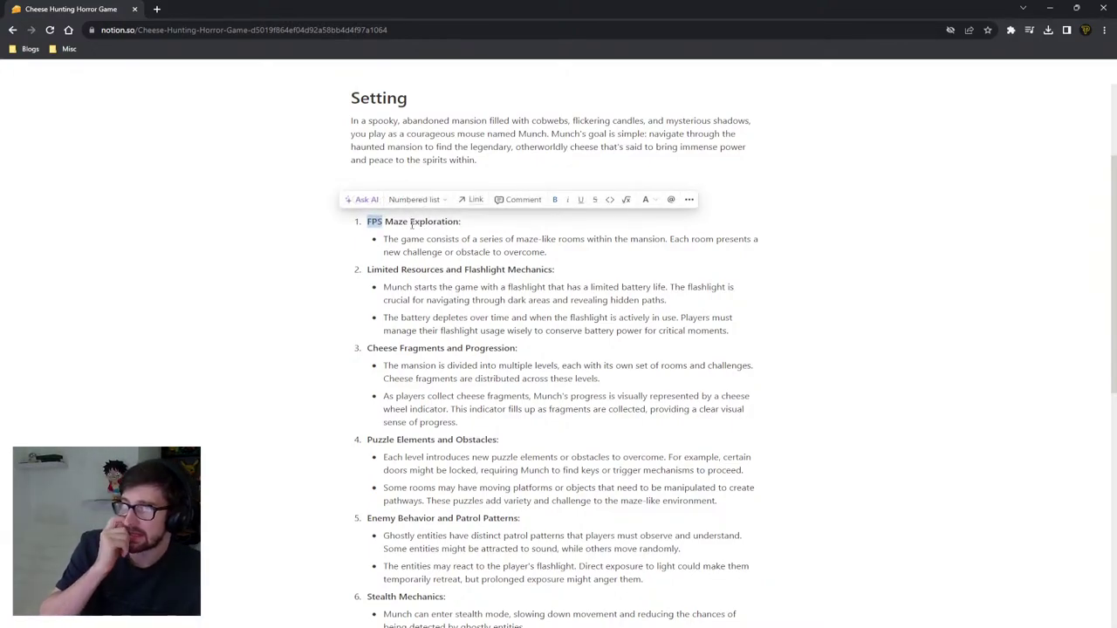
drag(412, 223, 459, 222)
click(655, 243)
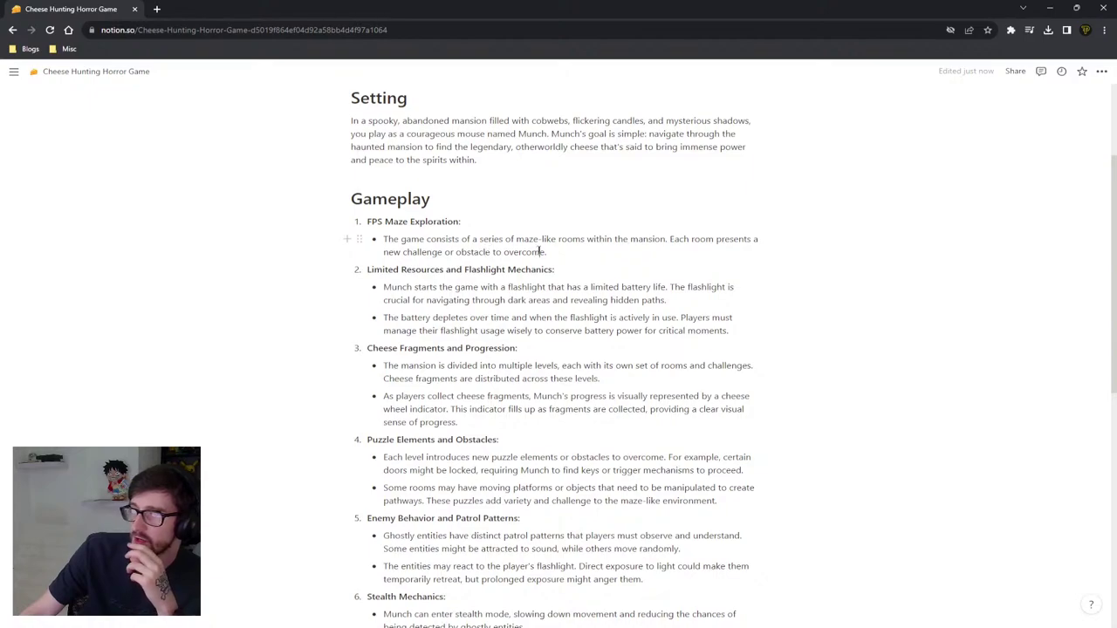
drag(548, 252, 388, 239)
click(404, 239)
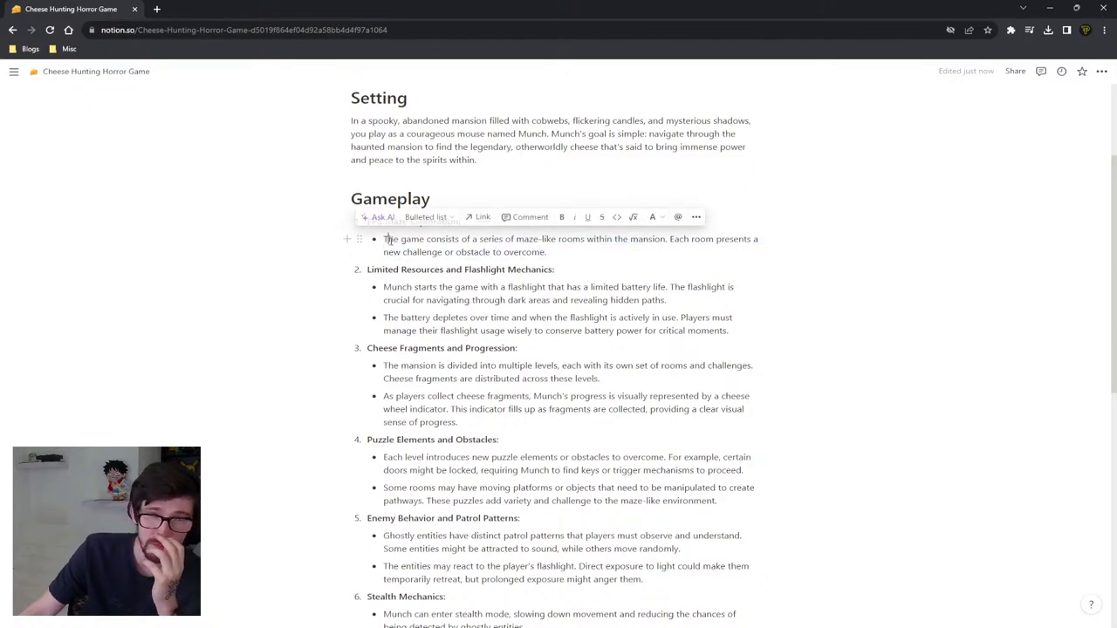
click(427, 269)
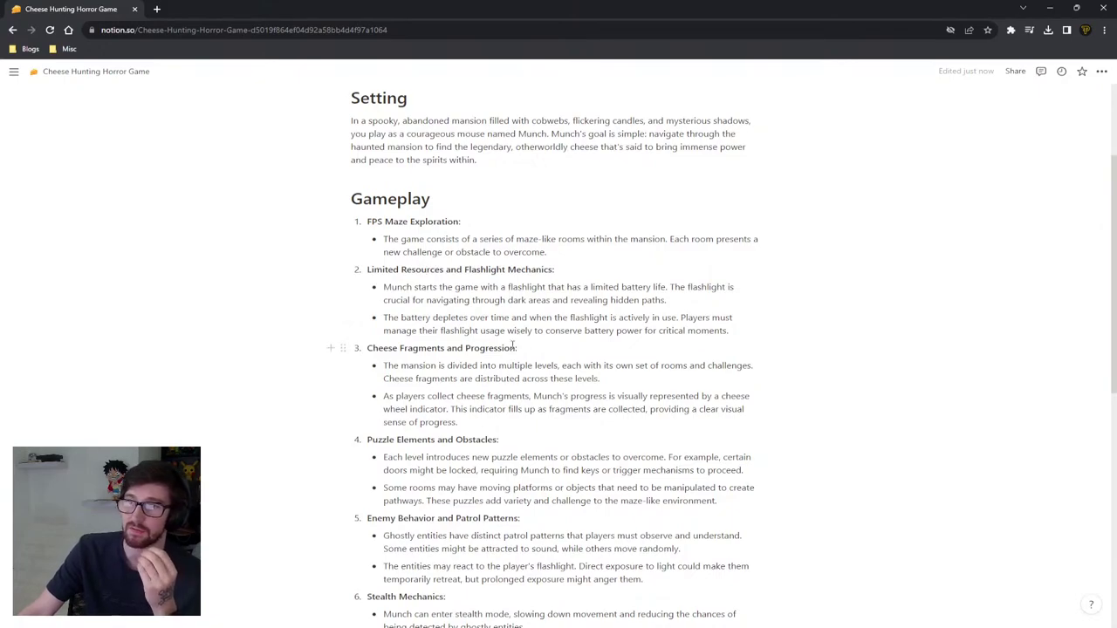
double_click(376, 269)
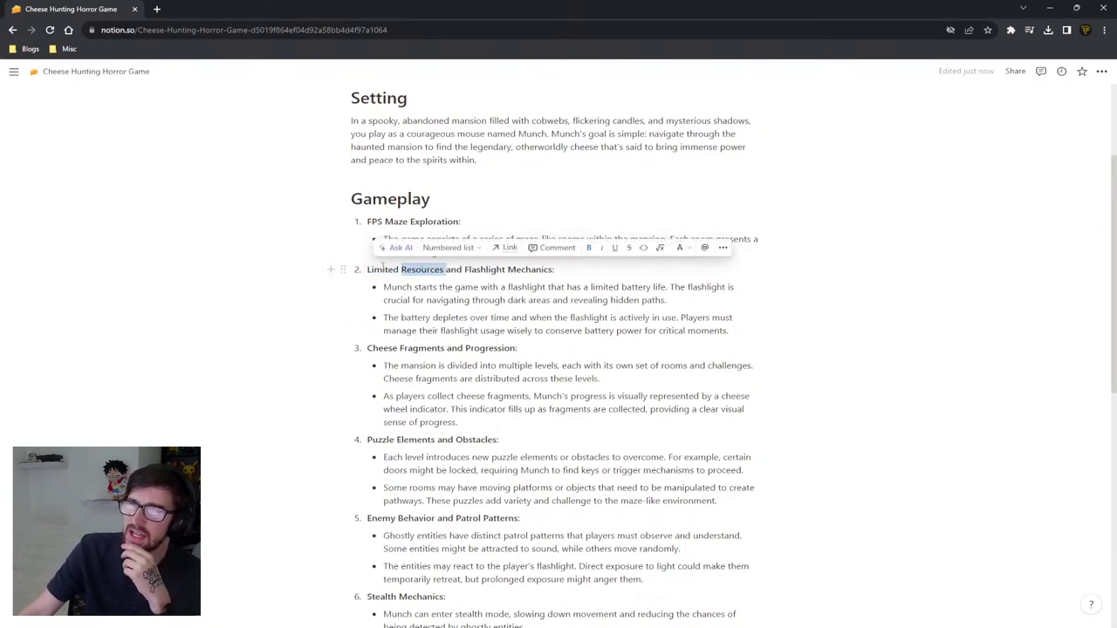
double_click(422, 269)
double_click(471, 268)
double_click(485, 269)
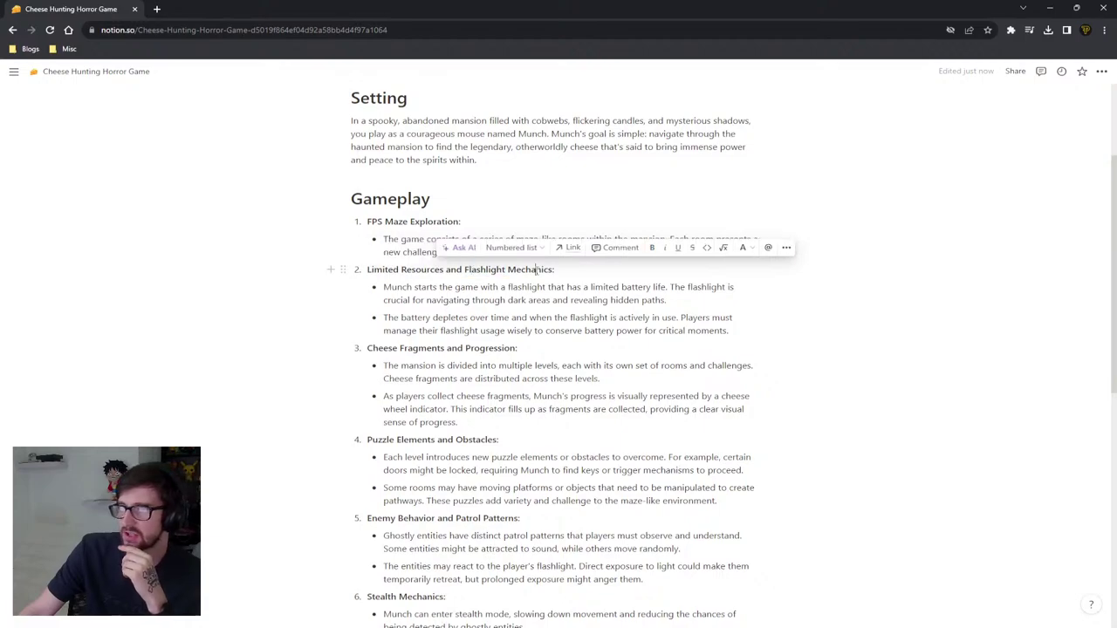
double_click(530, 269)
click(555, 269)
double_click(484, 269)
click(559, 268)
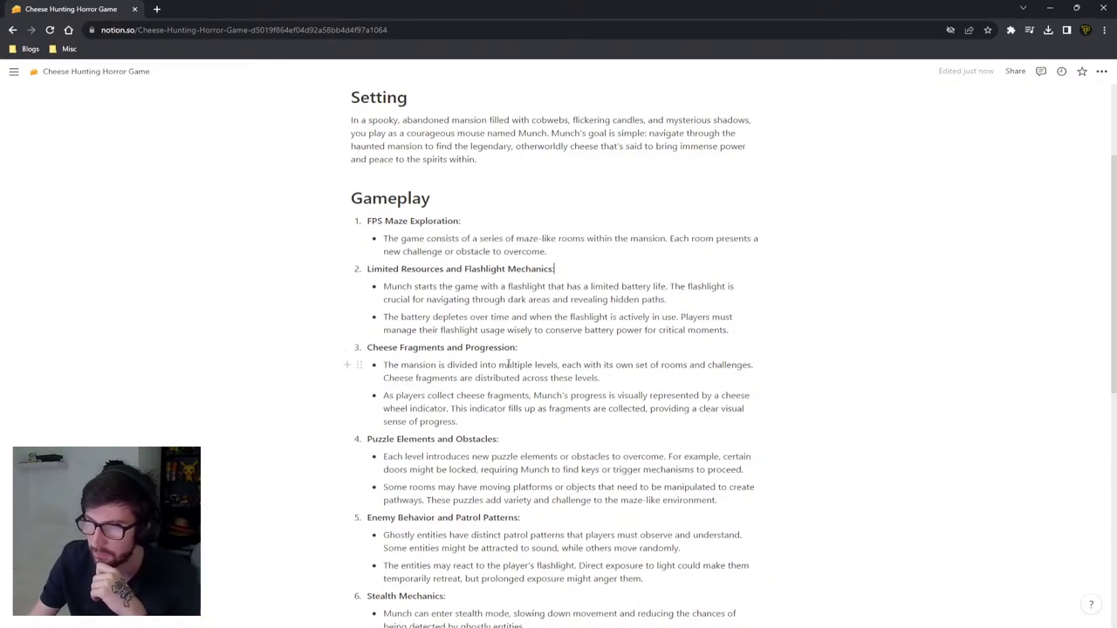
scroll(509, 365, down, 1)
drag(368, 331, 481, 332)
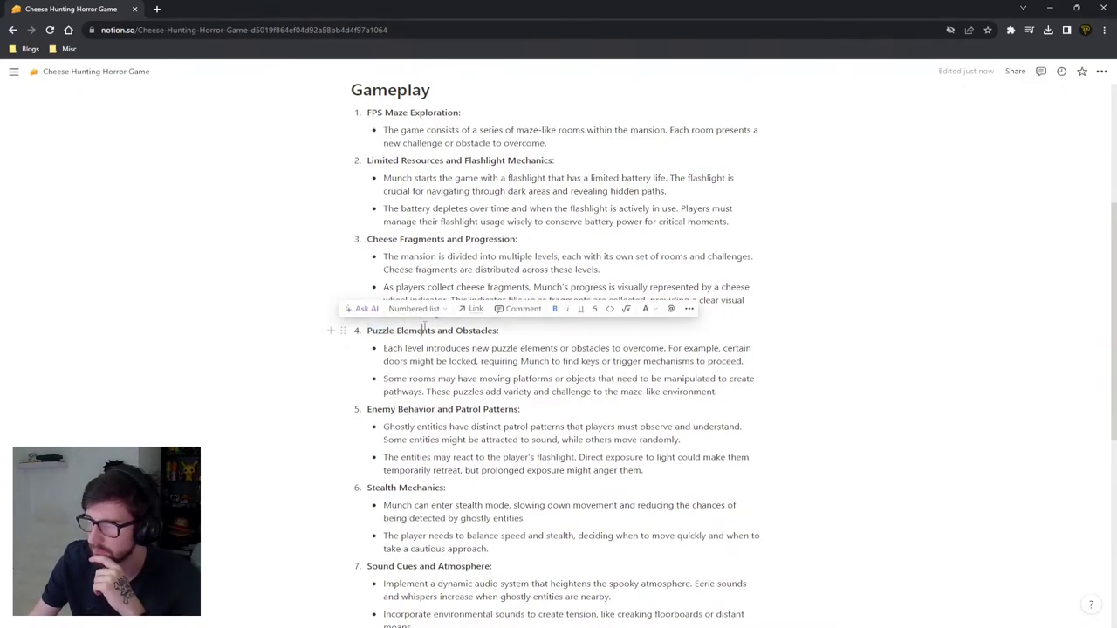
double_click(481, 330)
click(498, 330)
scroll(511, 371, down, 1)
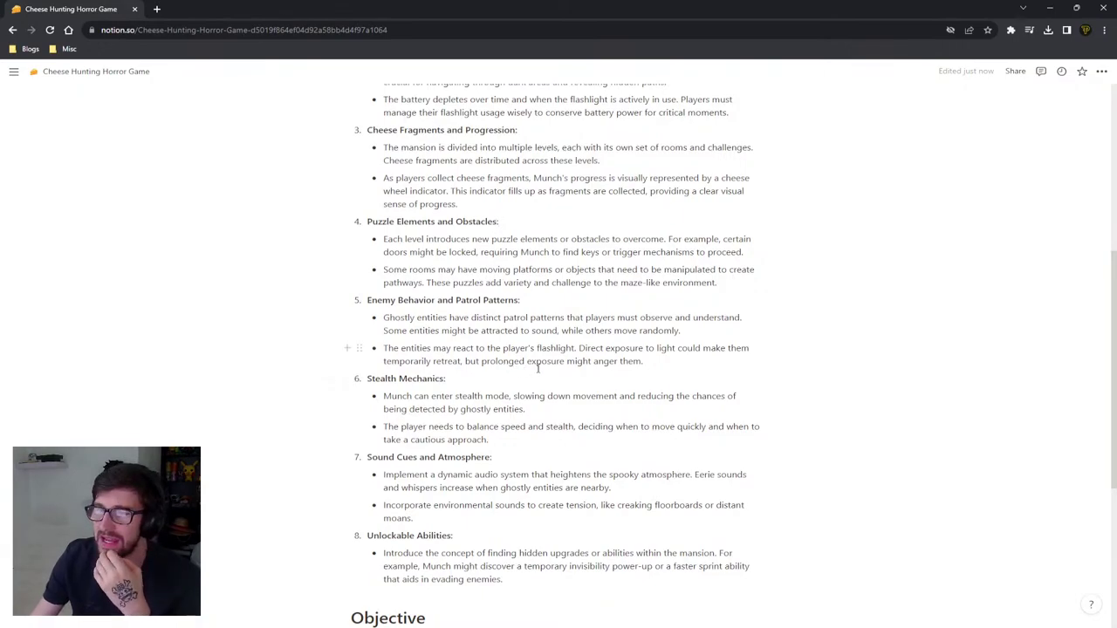
click(706, 357)
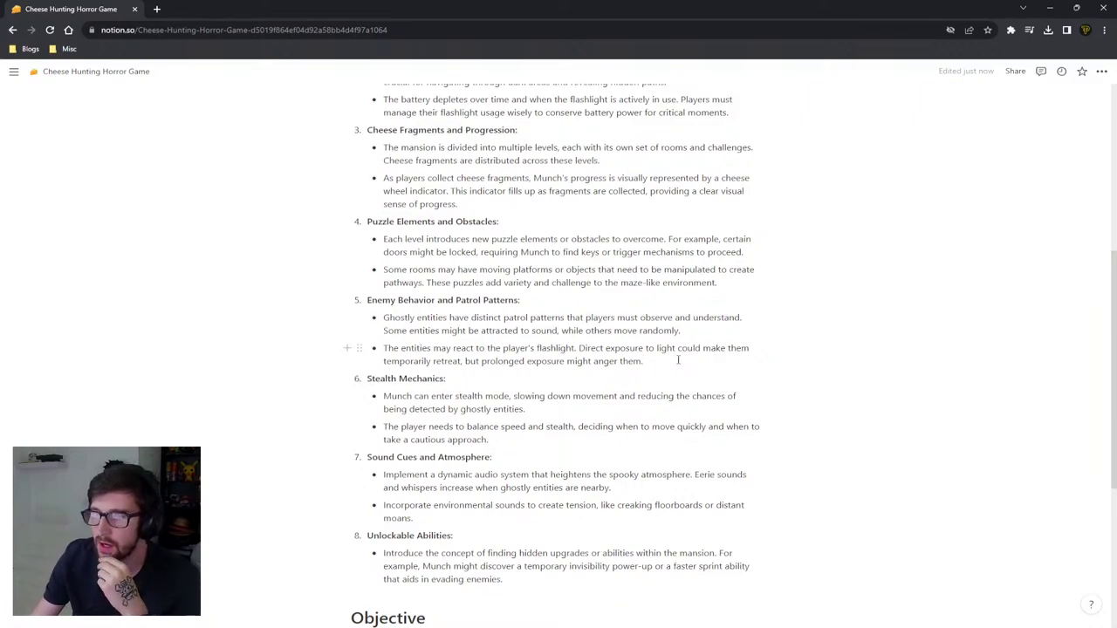
scroll(678, 359, down, 2)
scroll(671, 358, down, 2)
scroll(646, 349, up, 4)
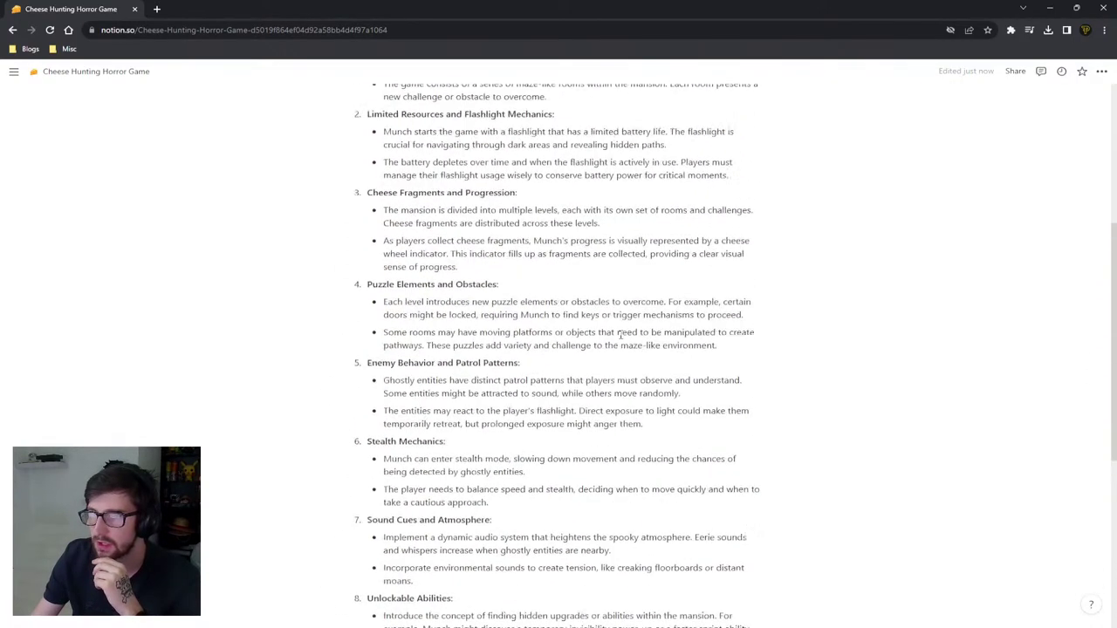
scroll(610, 349, down, 5)
click(538, 499)
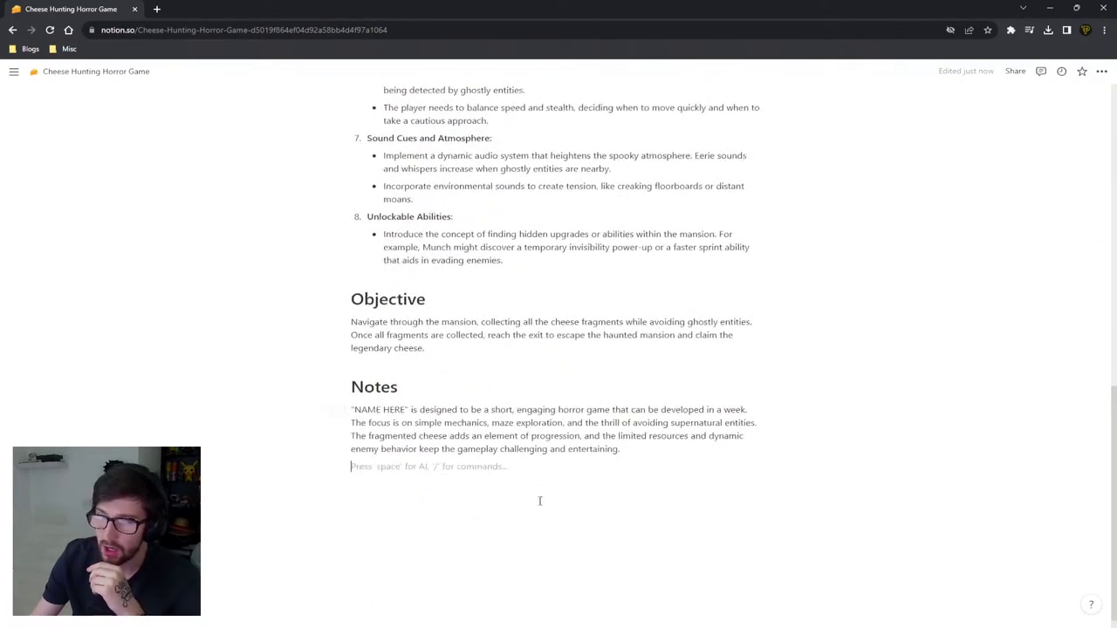
click(427, 366)
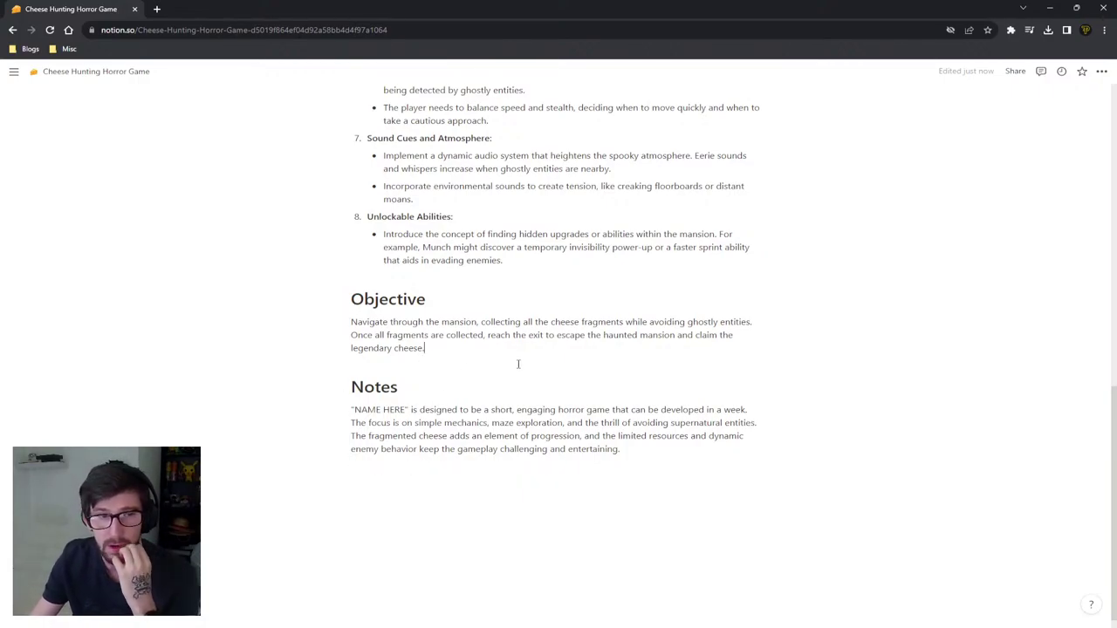
scroll(451, 378, up, 15)
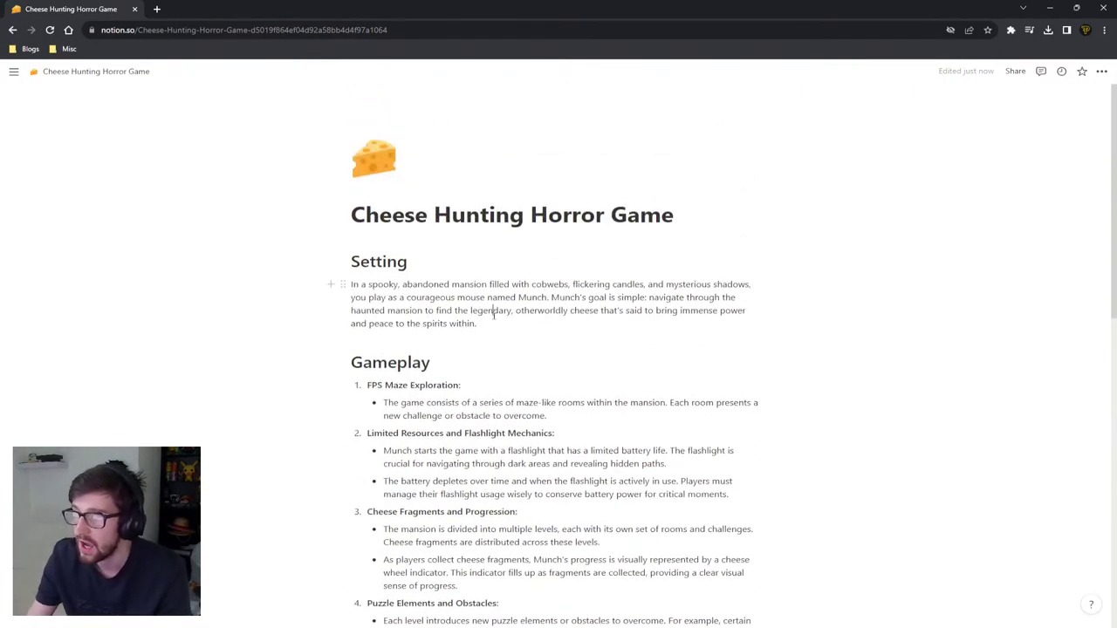
scroll(491, 325, down, 5)
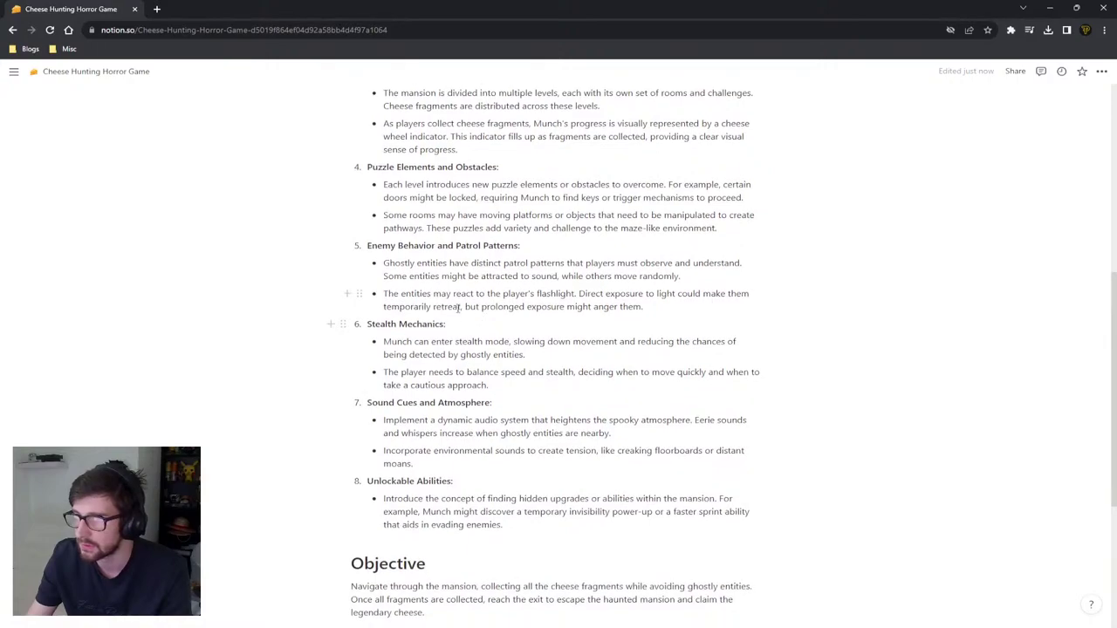
drag(398, 324, 444, 324)
double_click(396, 342)
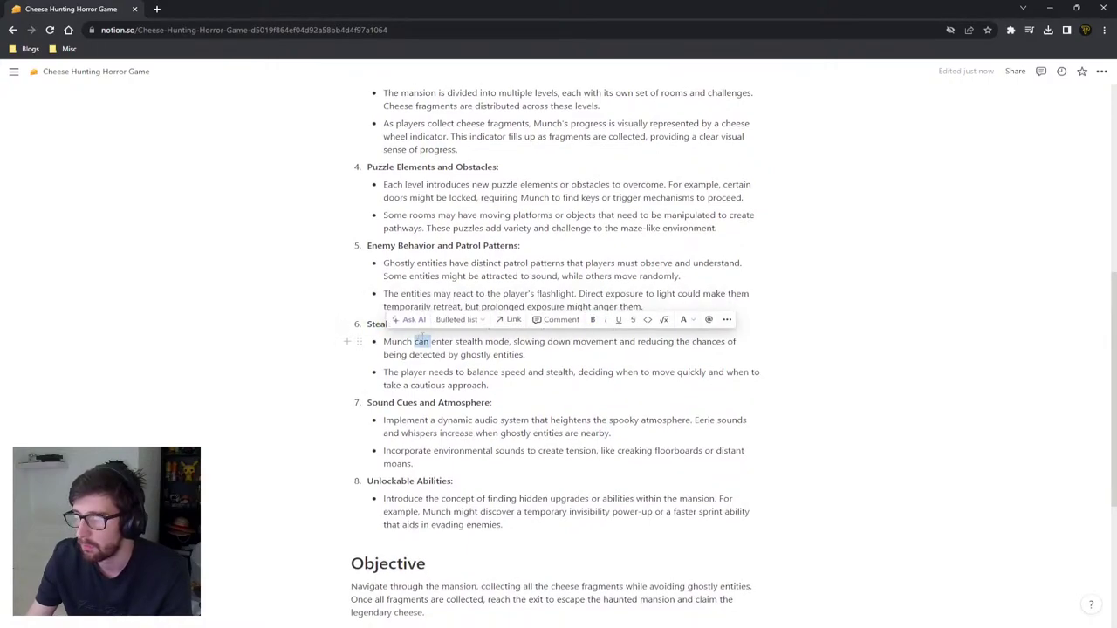
double_click(442, 341)
double_click(469, 341)
double_click(497, 341)
click(528, 341)
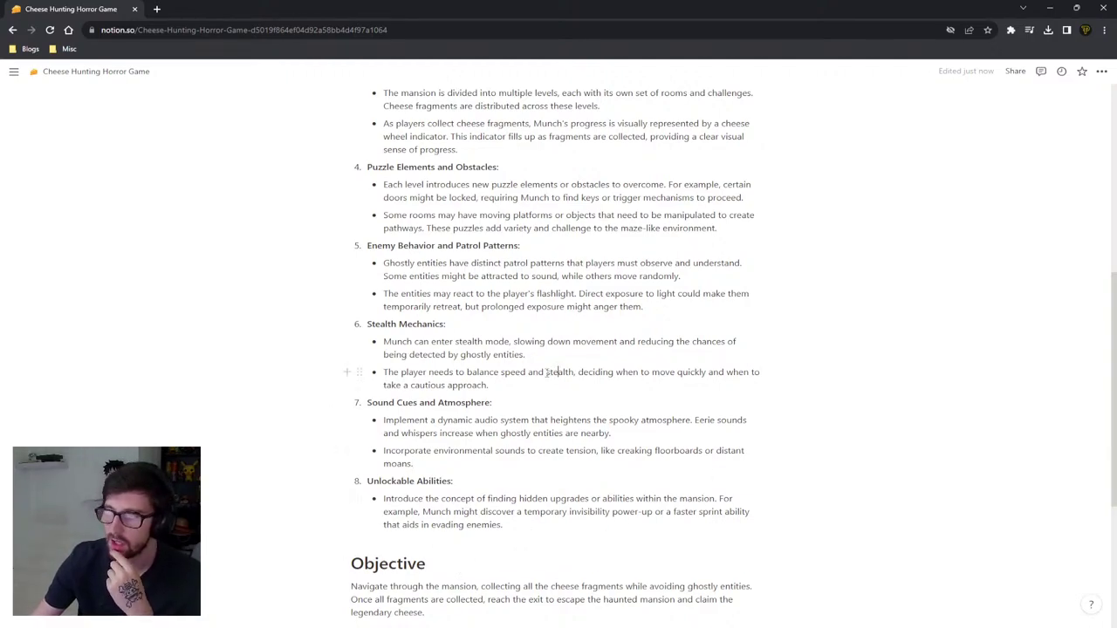
click(515, 384)
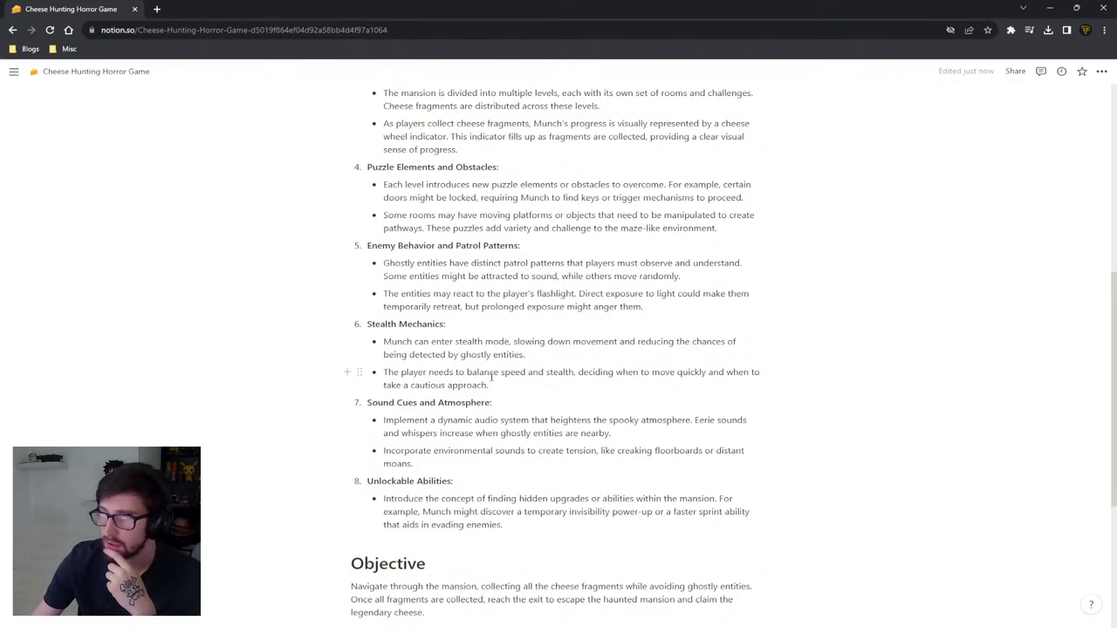
drag(511, 377, 377, 369)
click(513, 382)
click(522, 379)
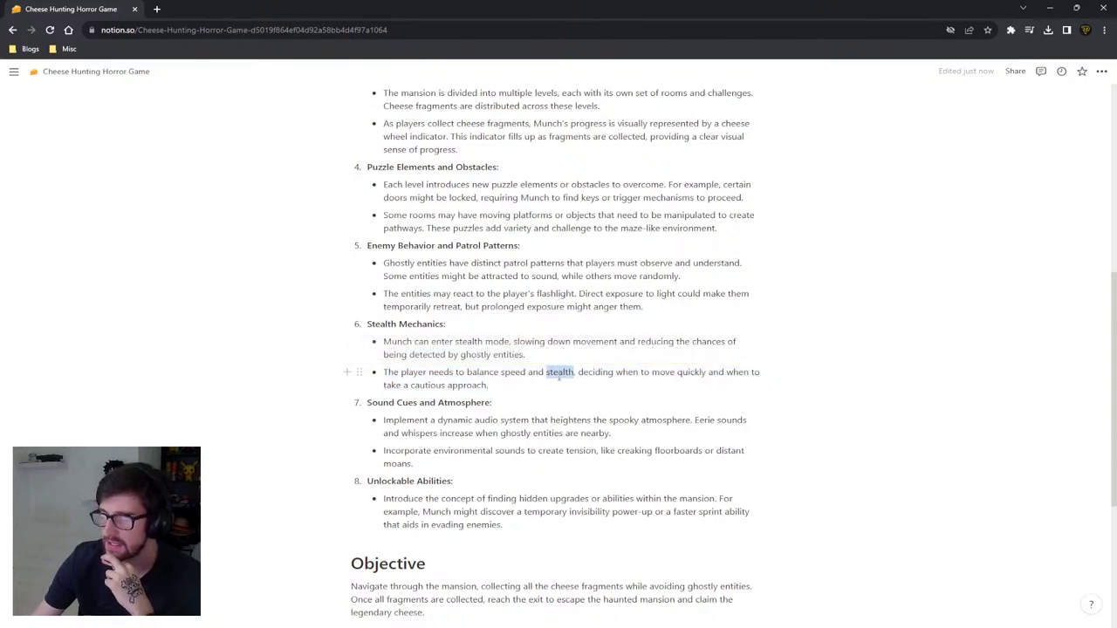
double_click(513, 373)
double_click(563, 376)
double_click(482, 374)
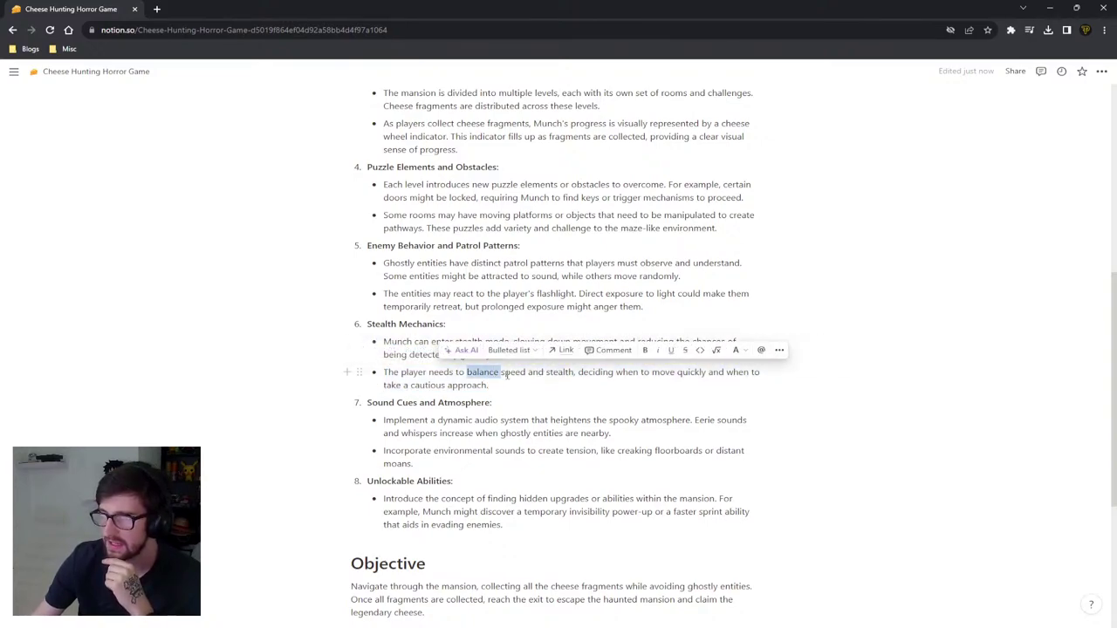
double_click(513, 374)
click(552, 373)
double_click(555, 373)
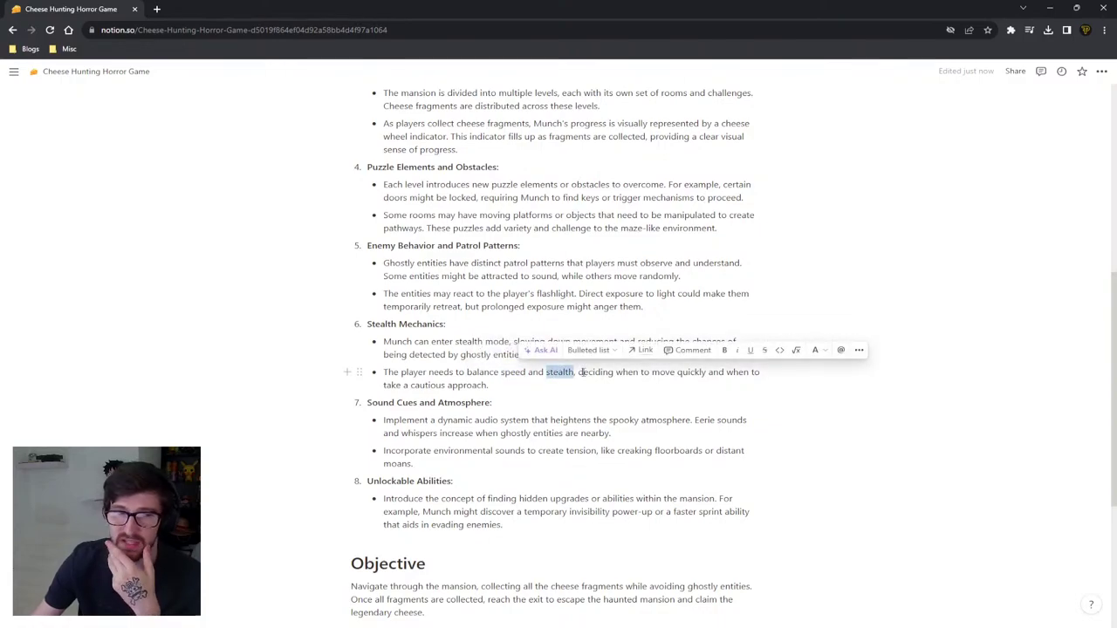
drag(562, 384, 388, 373)
click(386, 375)
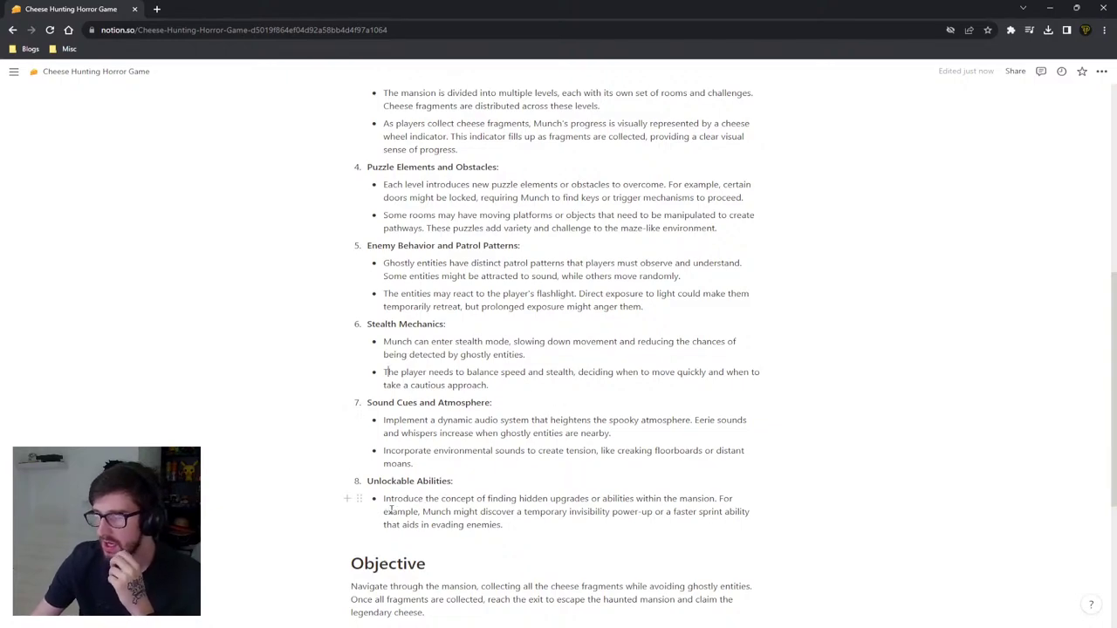
scroll(426, 441, down, 2)
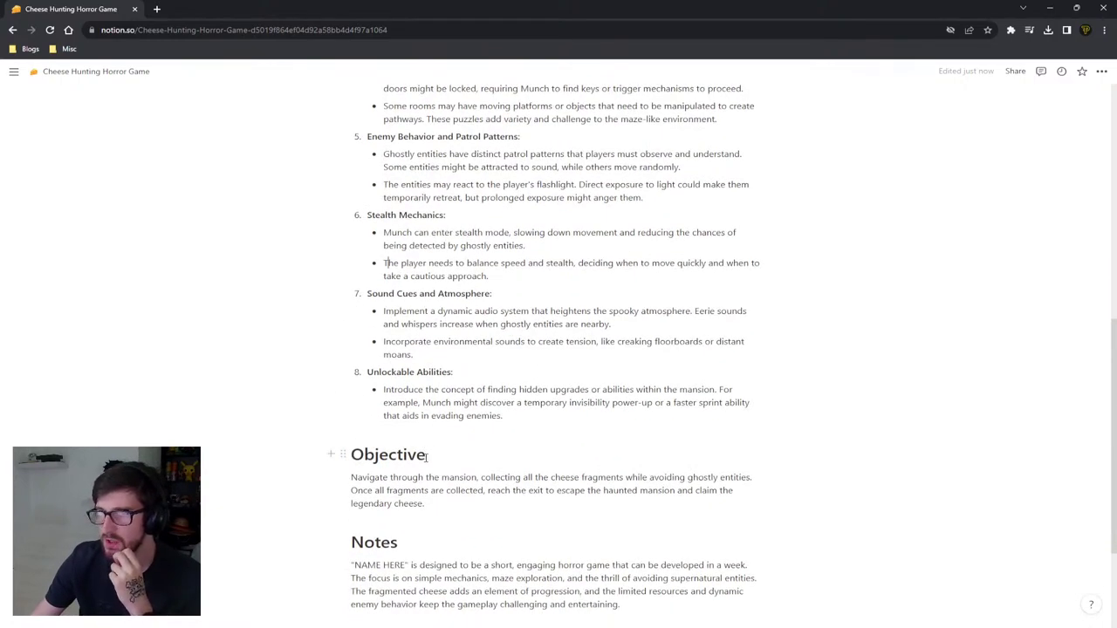
scroll(436, 449, up, 5)
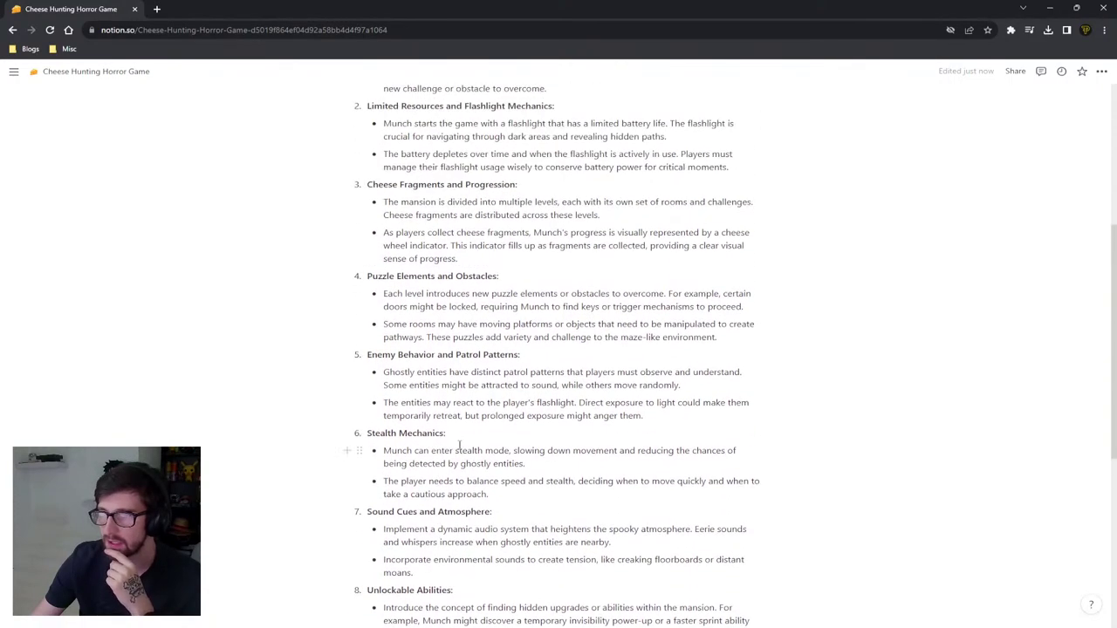
scroll(458, 431, up, 3)
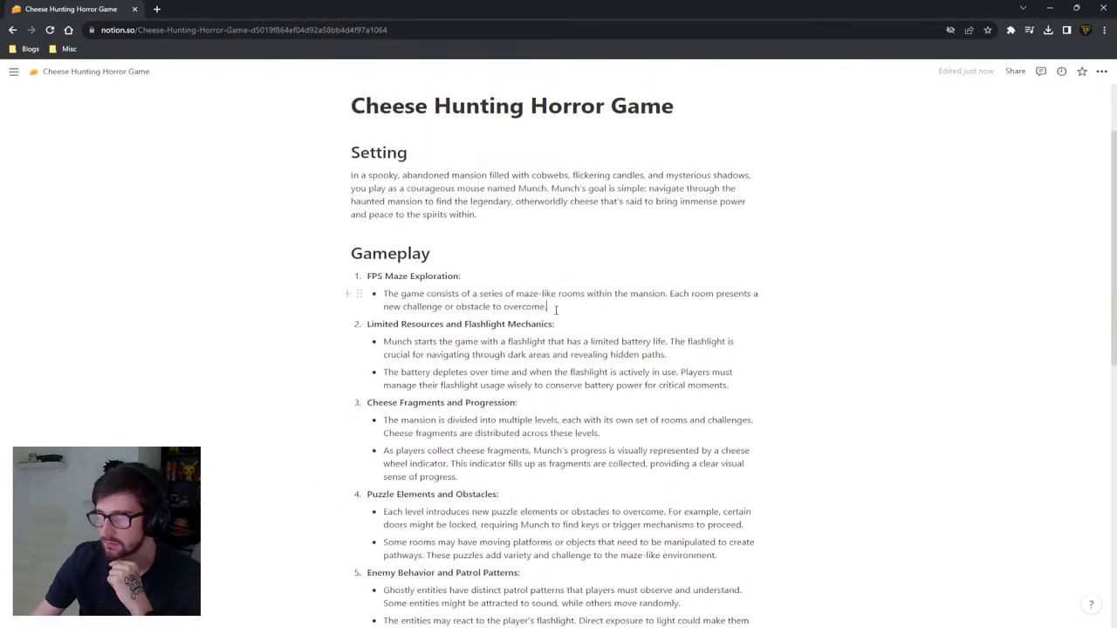
drag(556, 307, 386, 291)
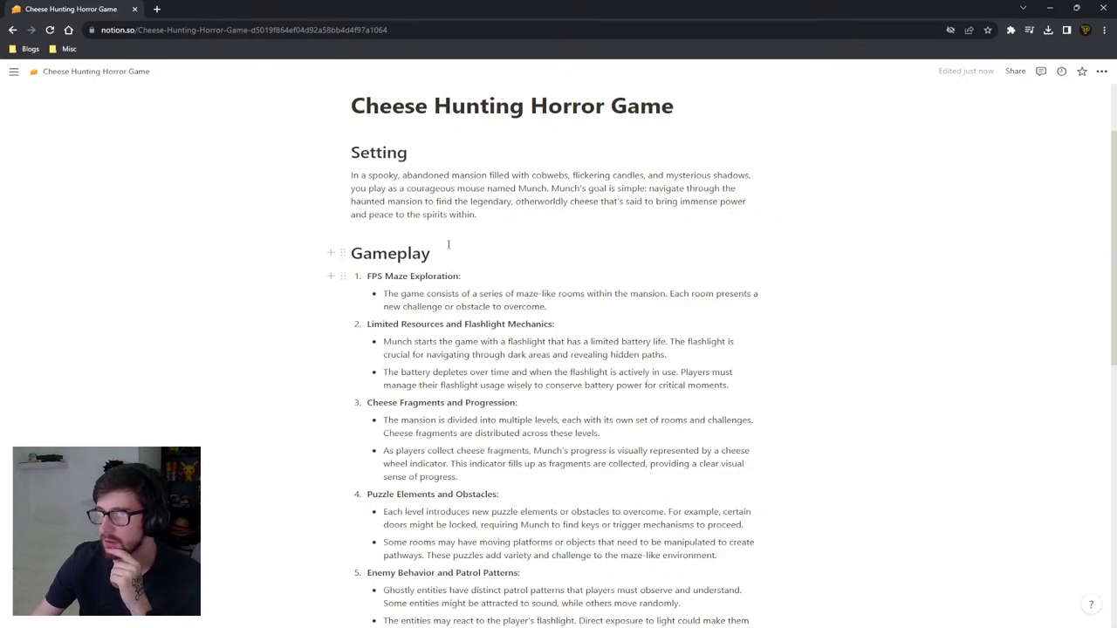
double_click(425, 175)
double_click(591, 174)
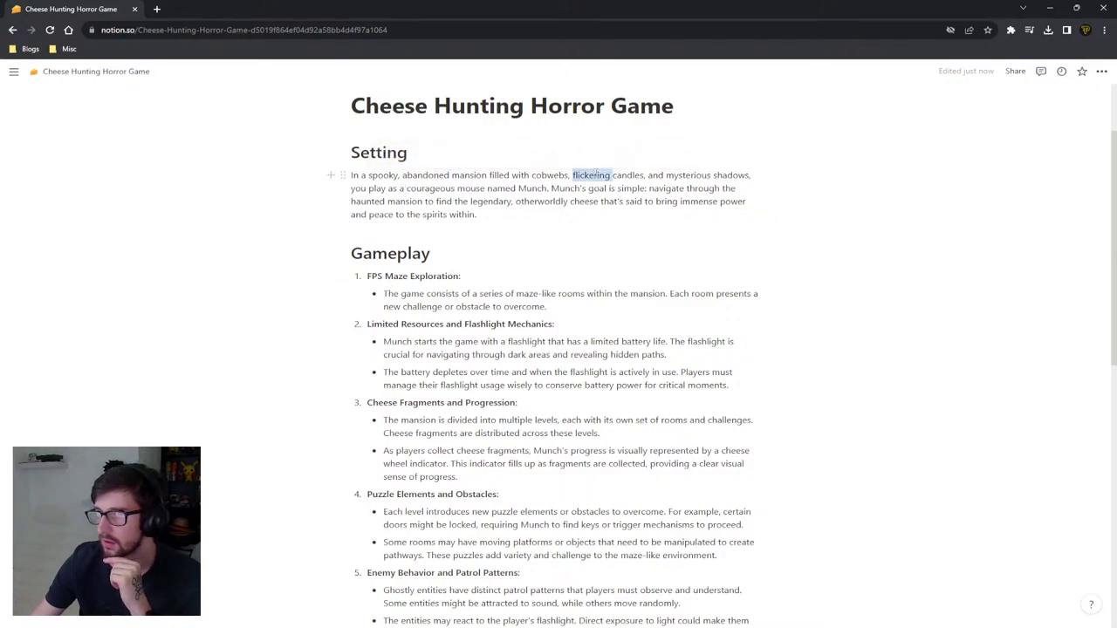
click(620, 179)
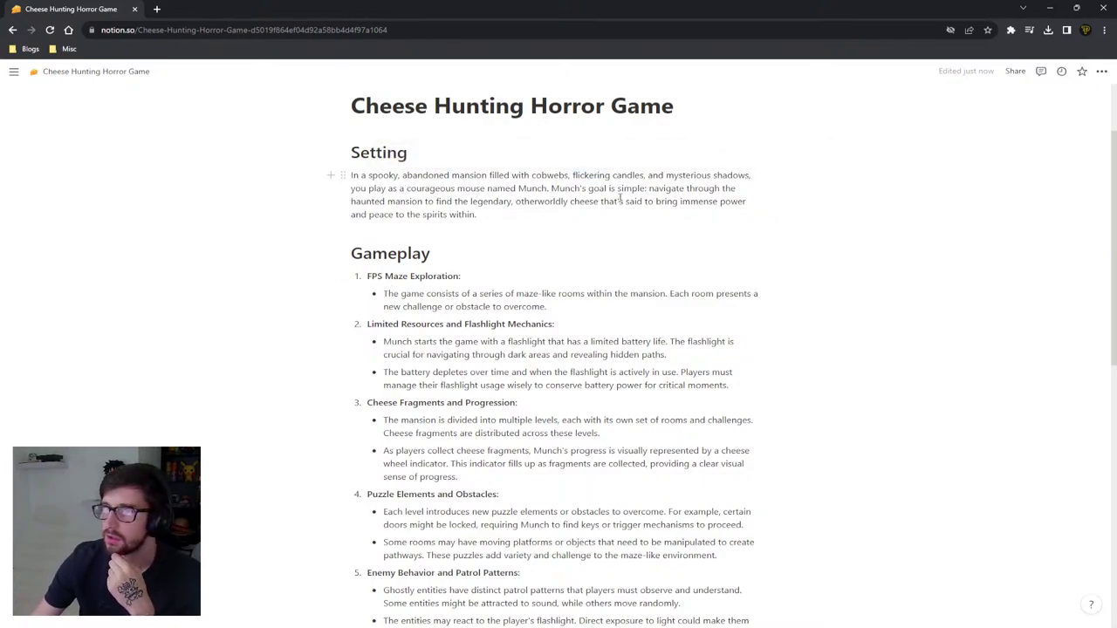
double_click(606, 174)
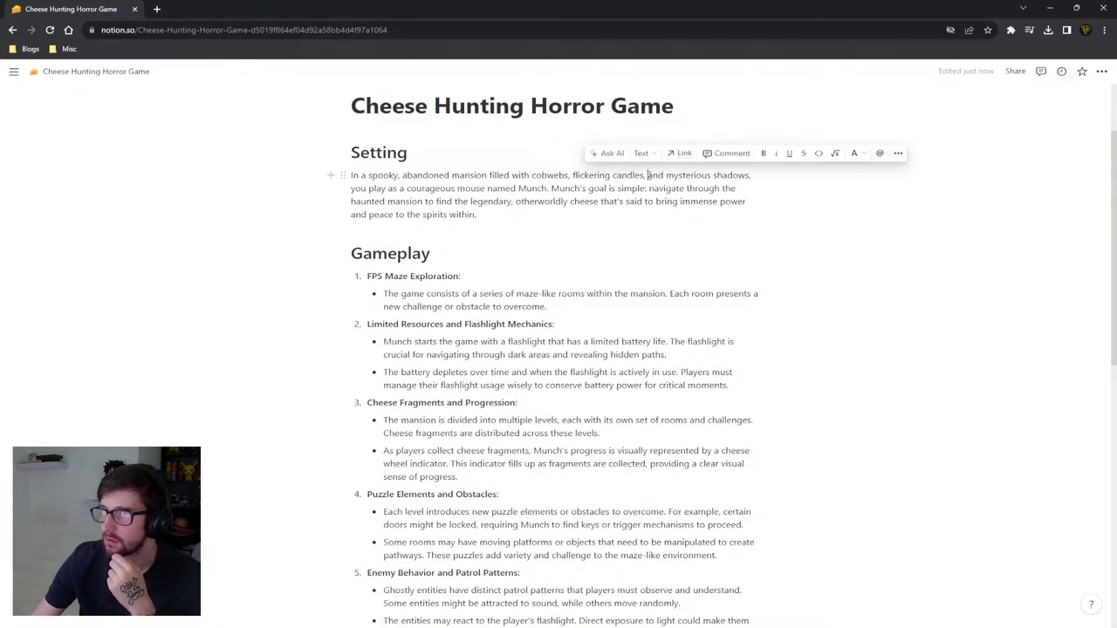
double_click(689, 174)
double_click(730, 175)
click(685, 229)
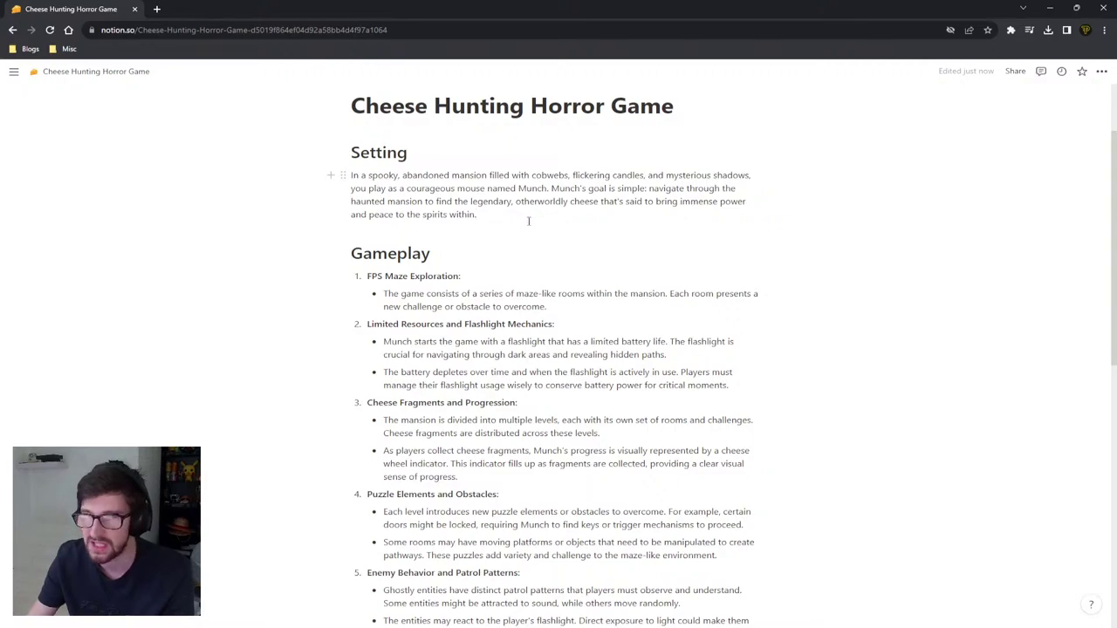
drag(526, 220, 363, 179)
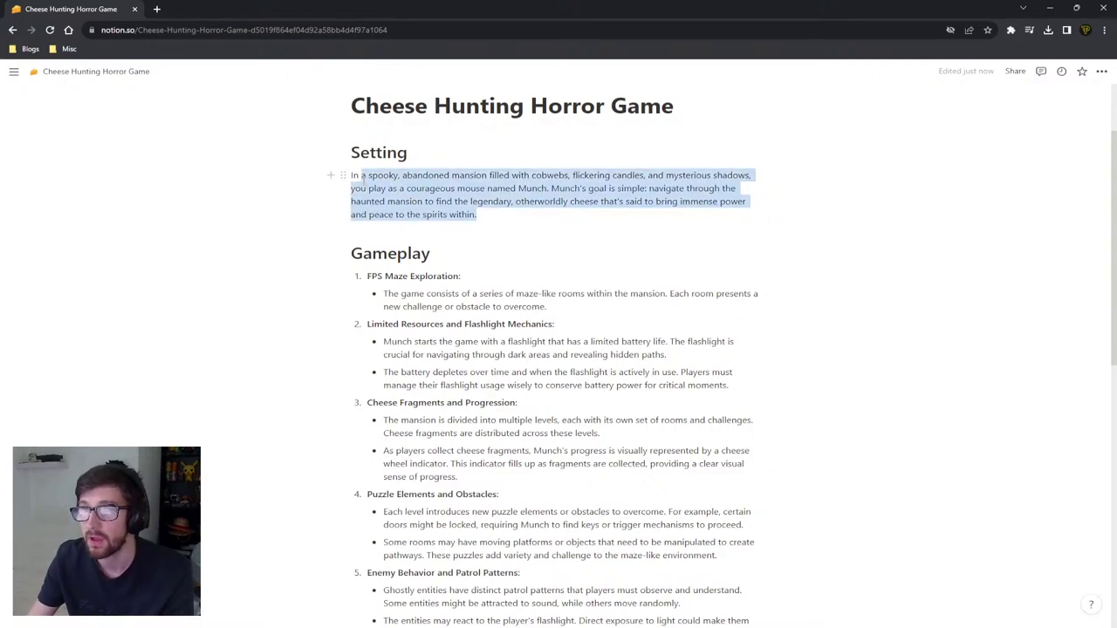
click(365, 180)
triple_click(365, 180)
click(494, 211)
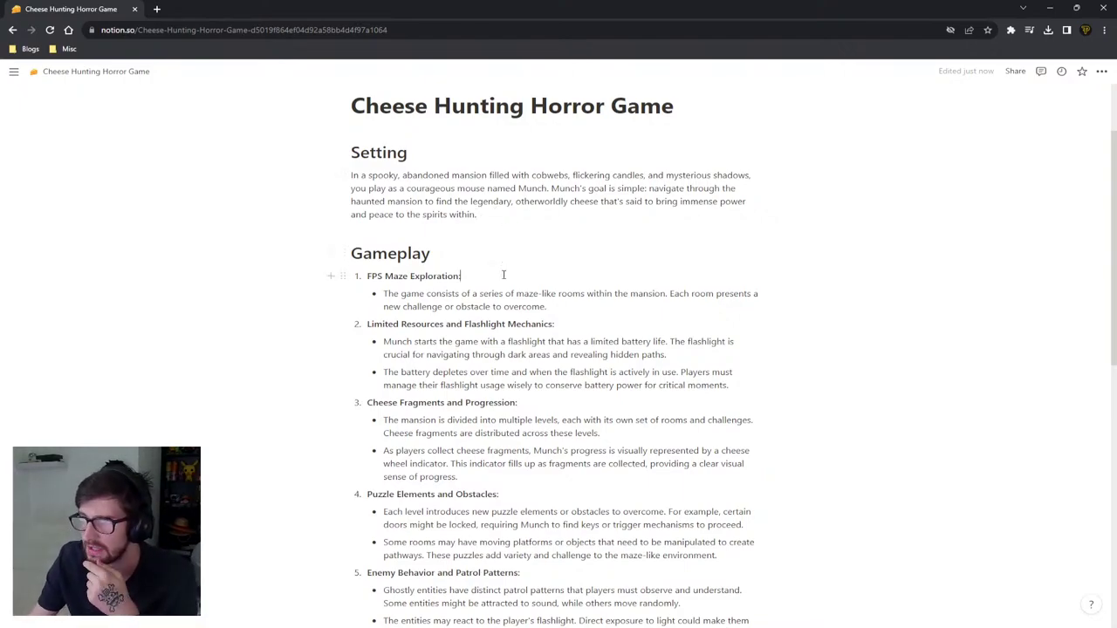
scroll(503, 275, down, 2)
scroll(524, 278, up, 3)
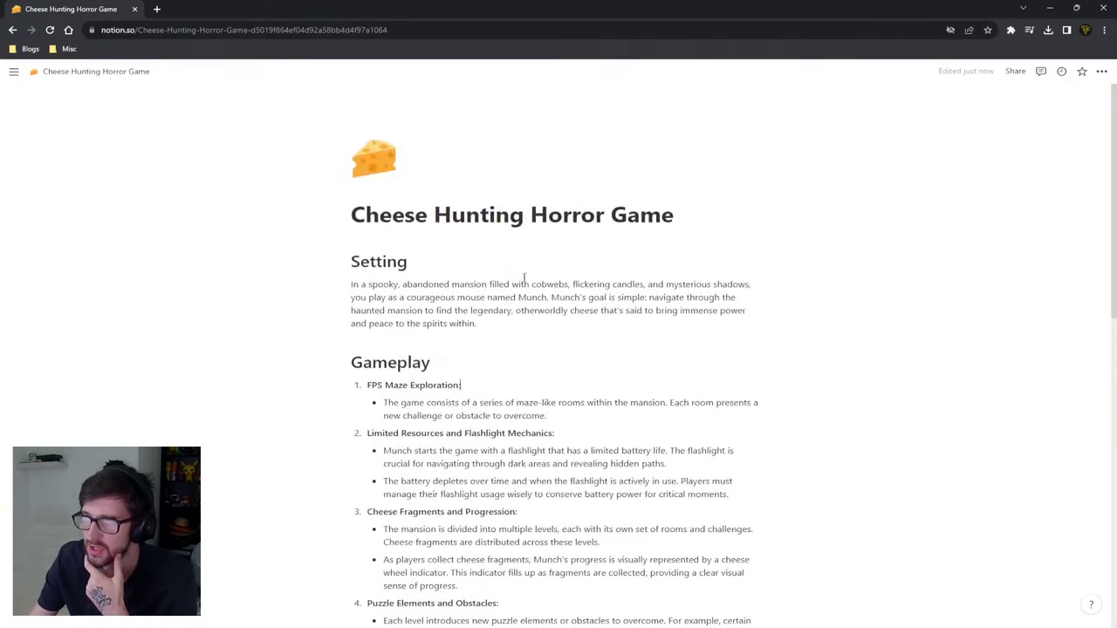
double_click(468, 216)
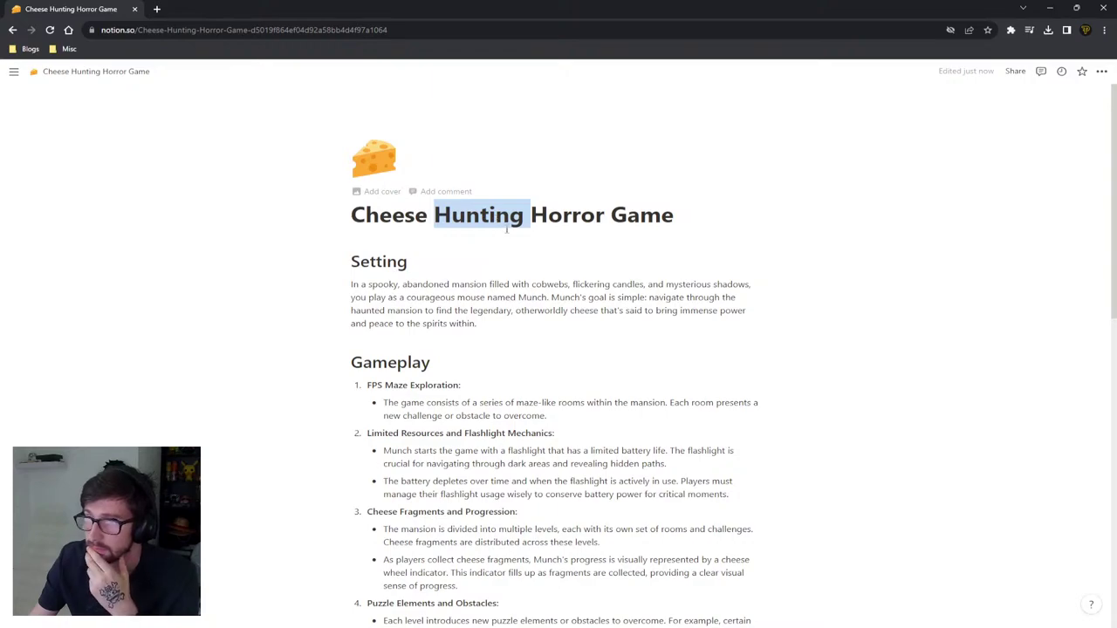
key(BackSpace)
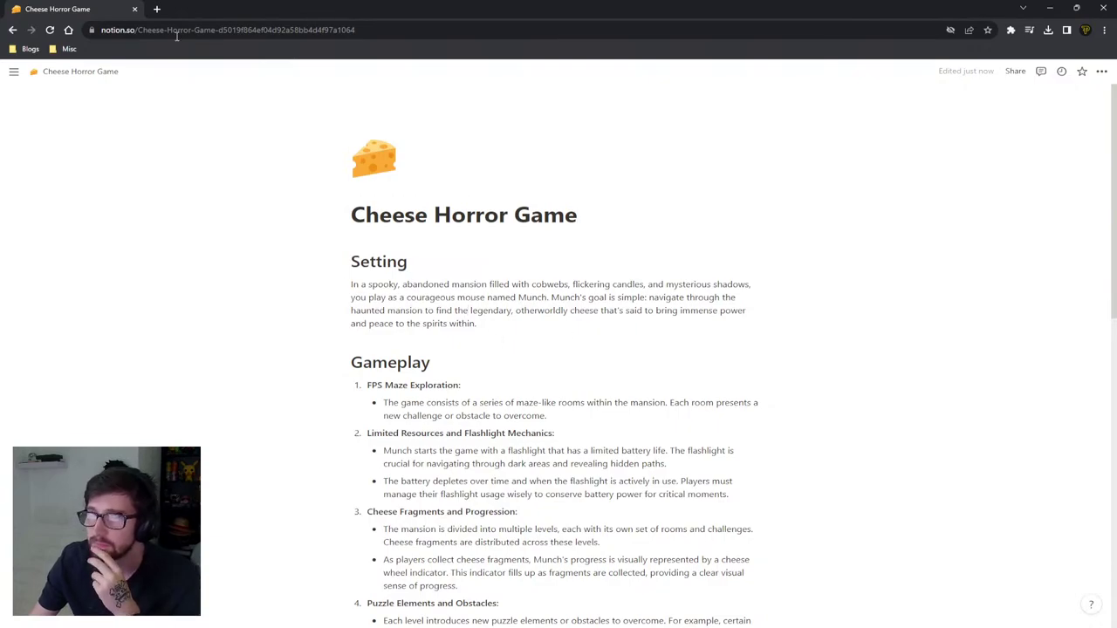
scroll(511, 484, down, 5)
scroll(519, 511, down, 7)
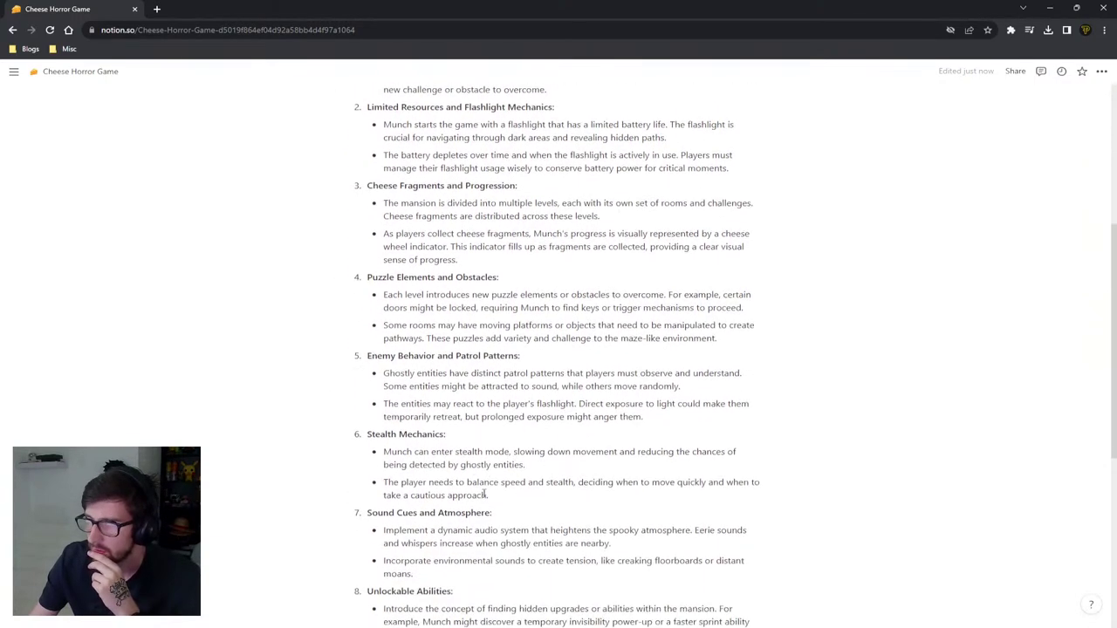
double_click(485, 416)
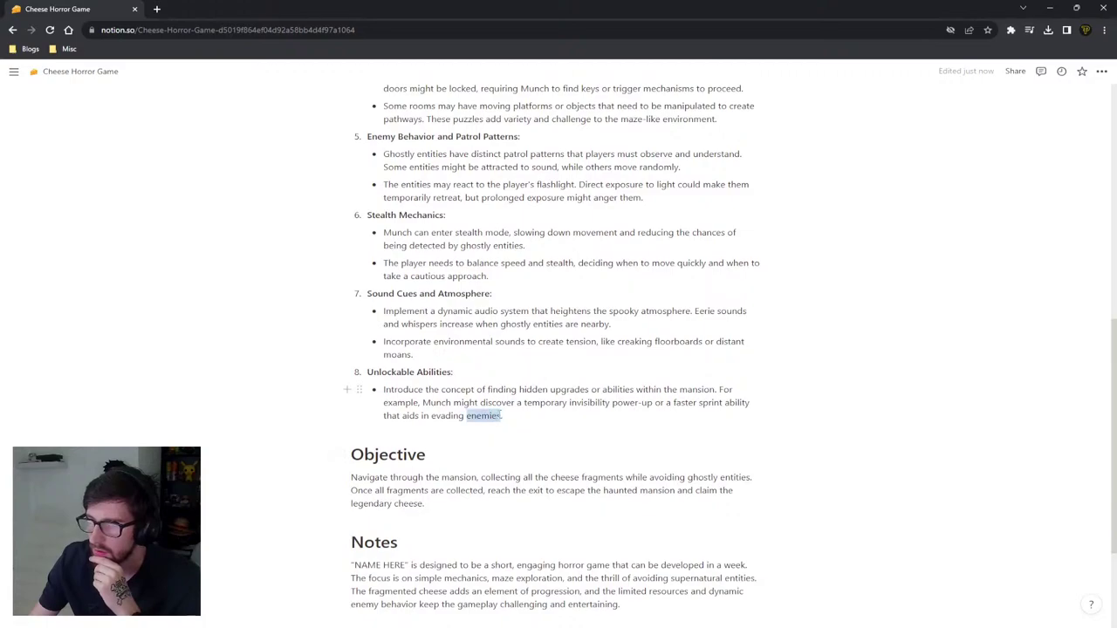
click(521, 403)
double_click(539, 404)
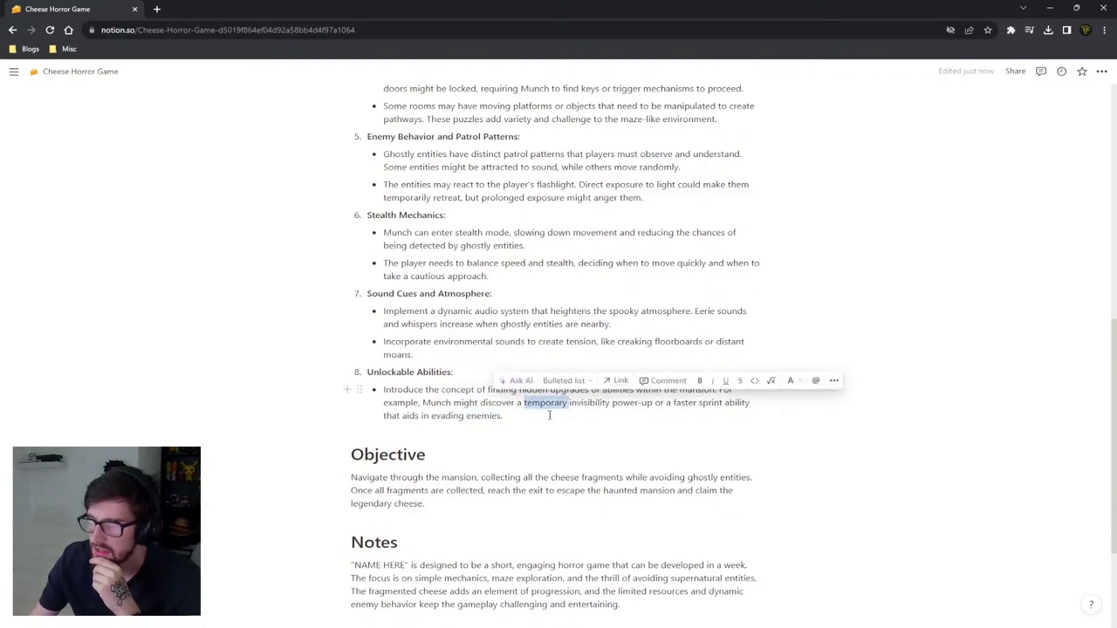
click(548, 415)
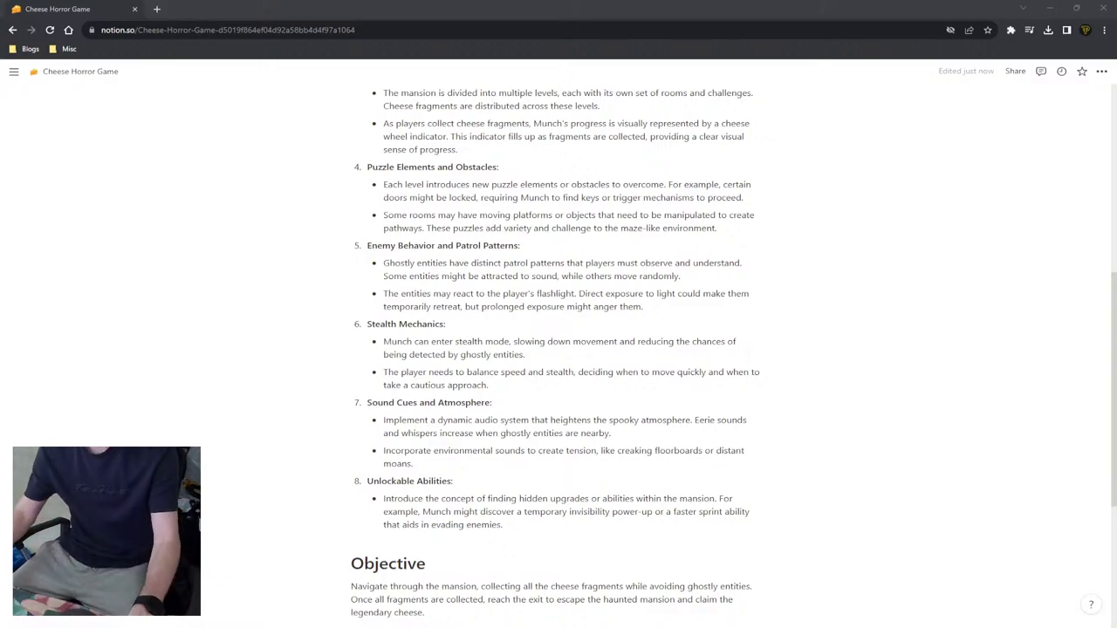
Step: Scroll back to the top of the filled Cheese Horror Game page
scroll(563, 215, up, 5)
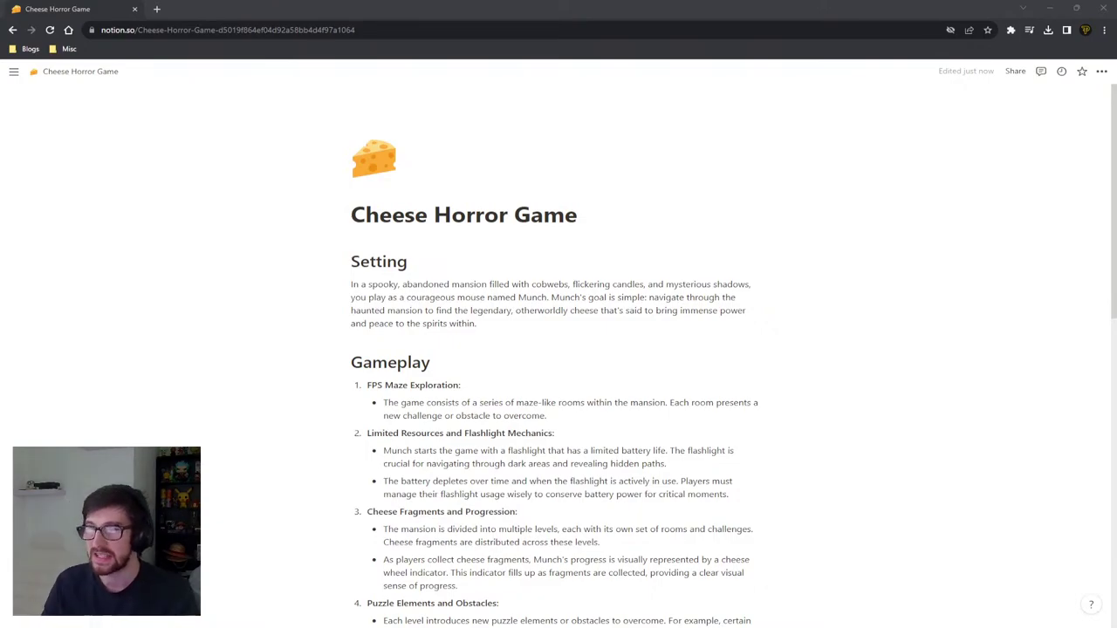
Step: Paste the Notes paragraph describing 'NAME HERE' as a short horror game buildable in a week
scroll(324, 225, down, 2)
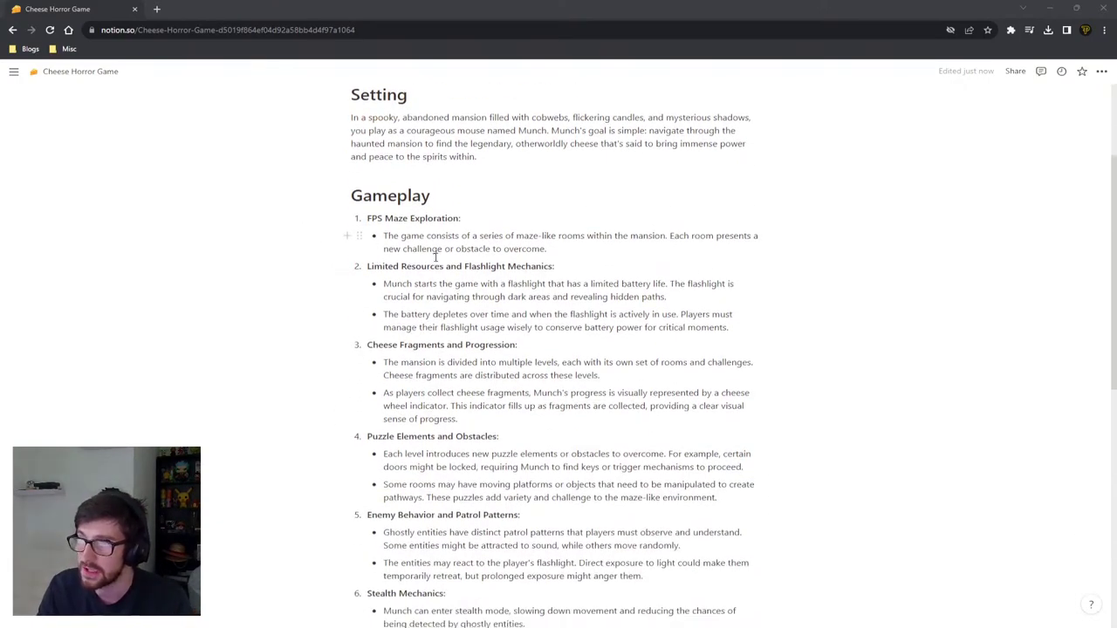
scroll(387, 264, down, 3)
scroll(386, 265, down, 3)
scroll(409, 308, up, 6)
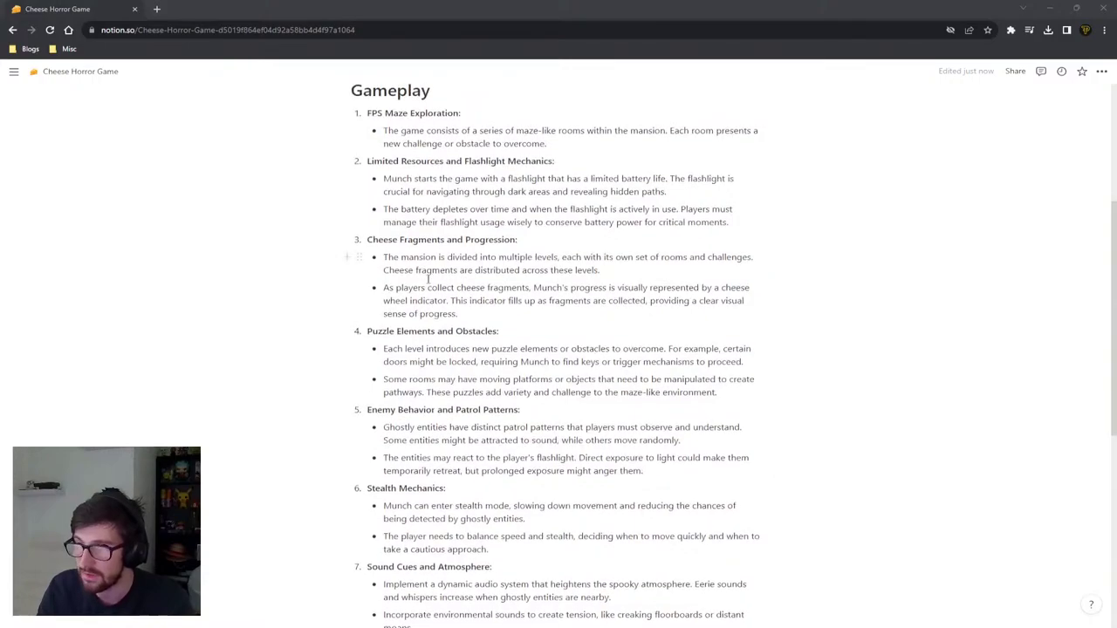
scroll(409, 307, down, 3)
scroll(410, 307, up, 1)
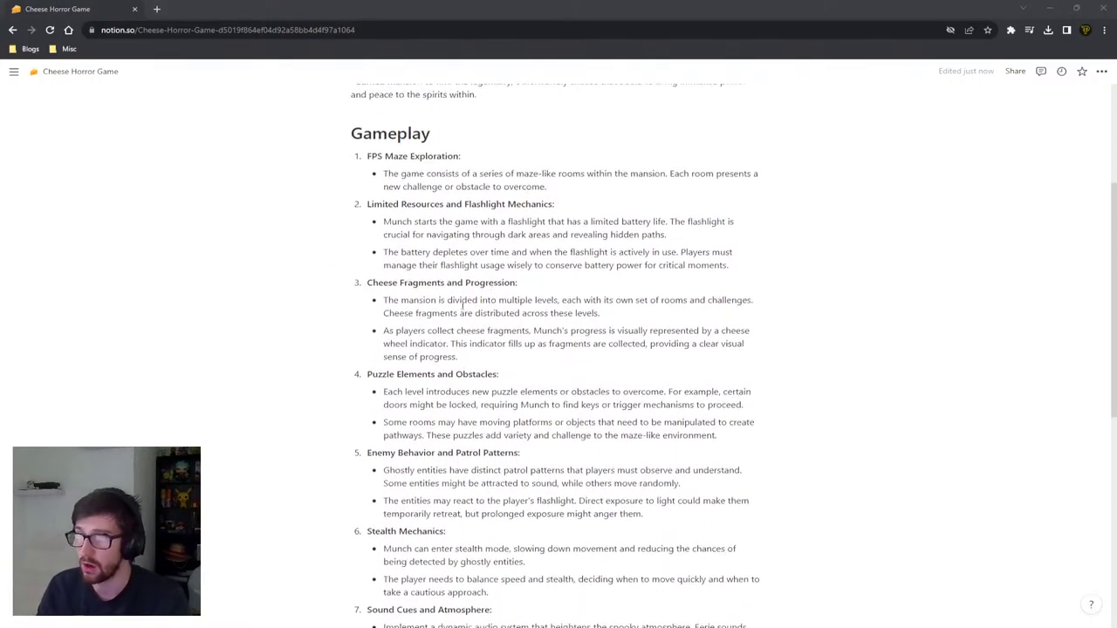
middle_click(877, 167)
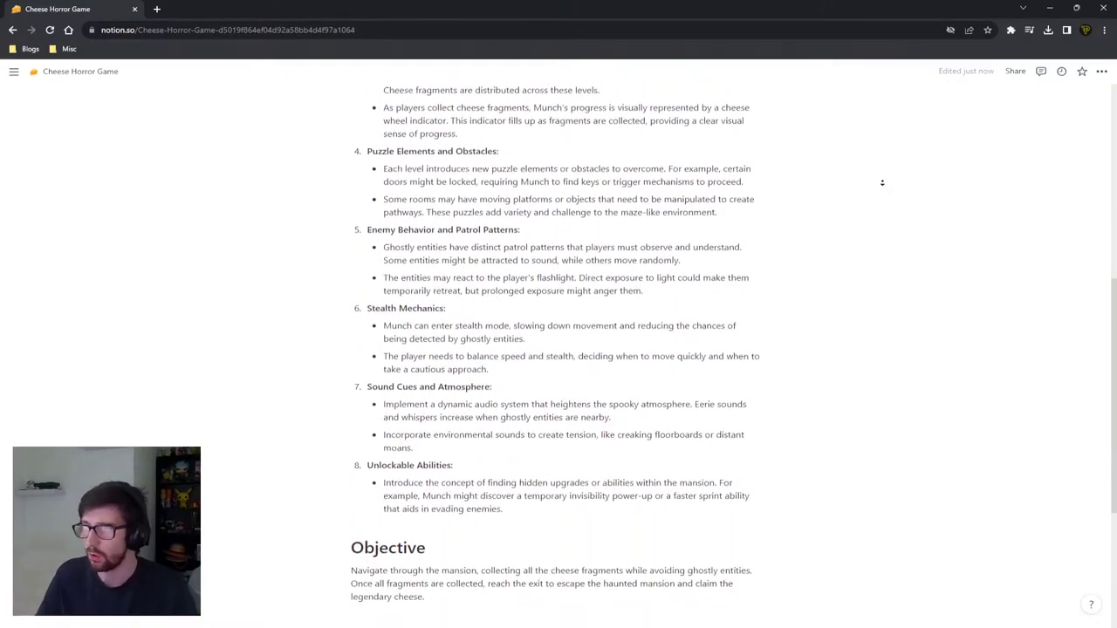
click(873, 180)
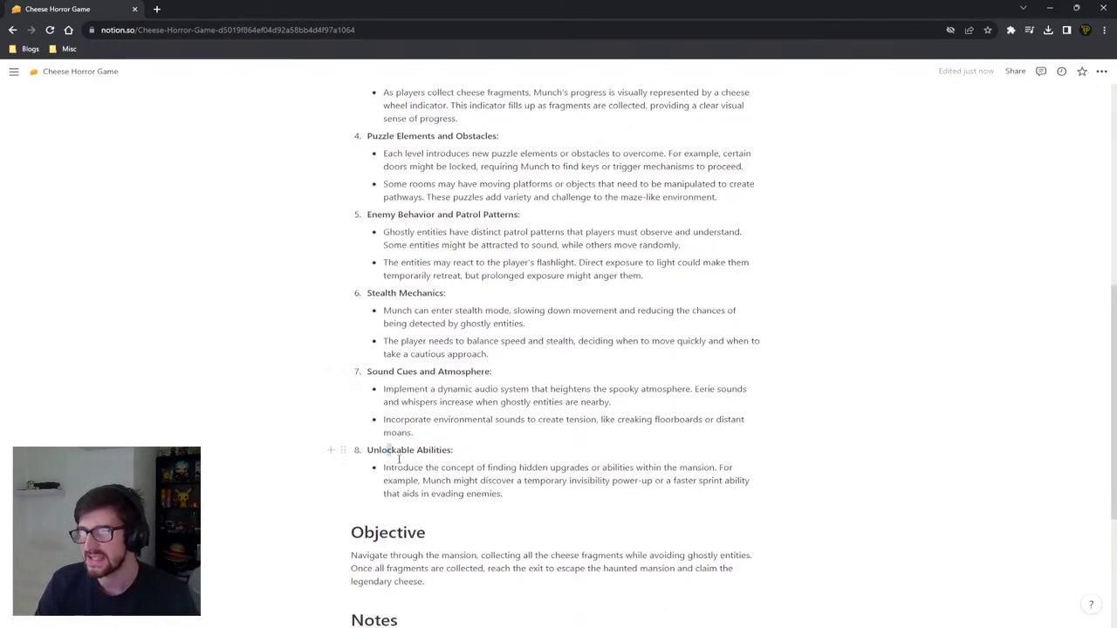
mouse_move(386, 450)
mouse_down()
mouse_move(503, 480)
mouse_move(503, 494)
mouse_move(460, 449)
mouse_move(423, 471)
mouse_move(384, 466)
mouse_move(371, 449)
mouse_up()
click(371, 450)
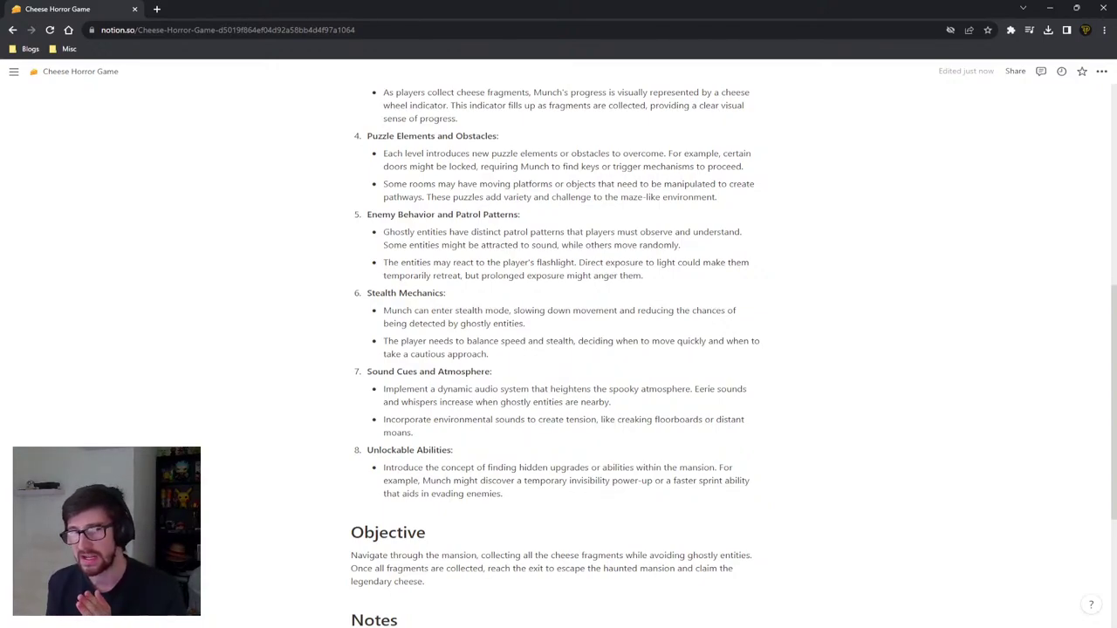
click(367, 449)
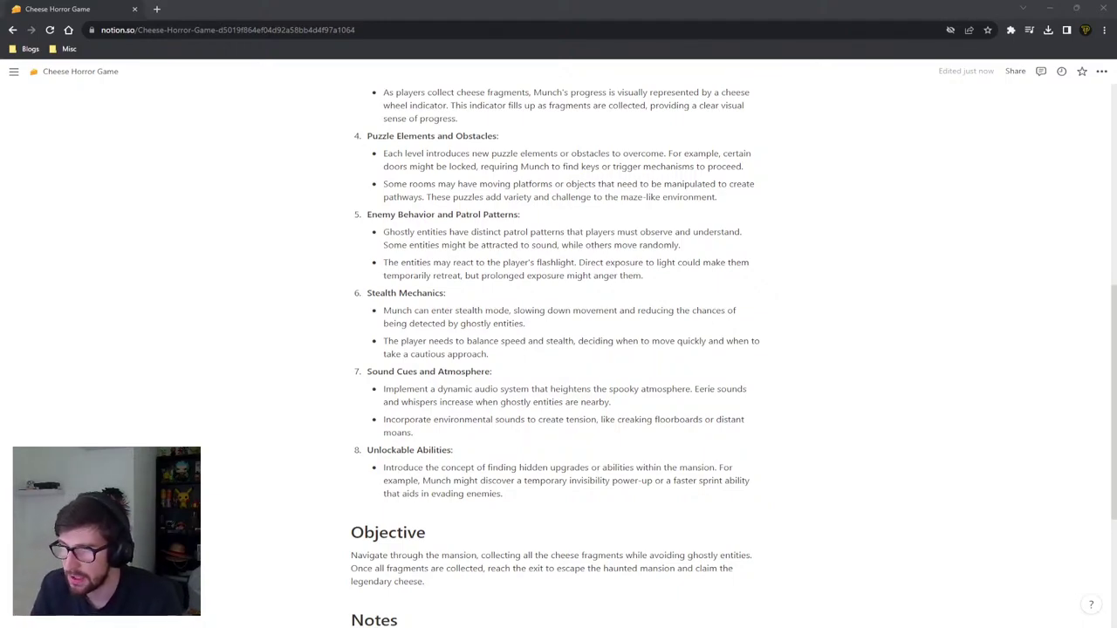
text("NAME HERE" is designed to be a short, engaging horror game that can be developed in a week. The focus is on simple mechanics, maze exploration, and the thrill of avoiding supernatural entities. The fragmented cheese adds an element of progression, and the limited resources and dynamic enemy behavior keep the gameplay challenging and entertaining.)
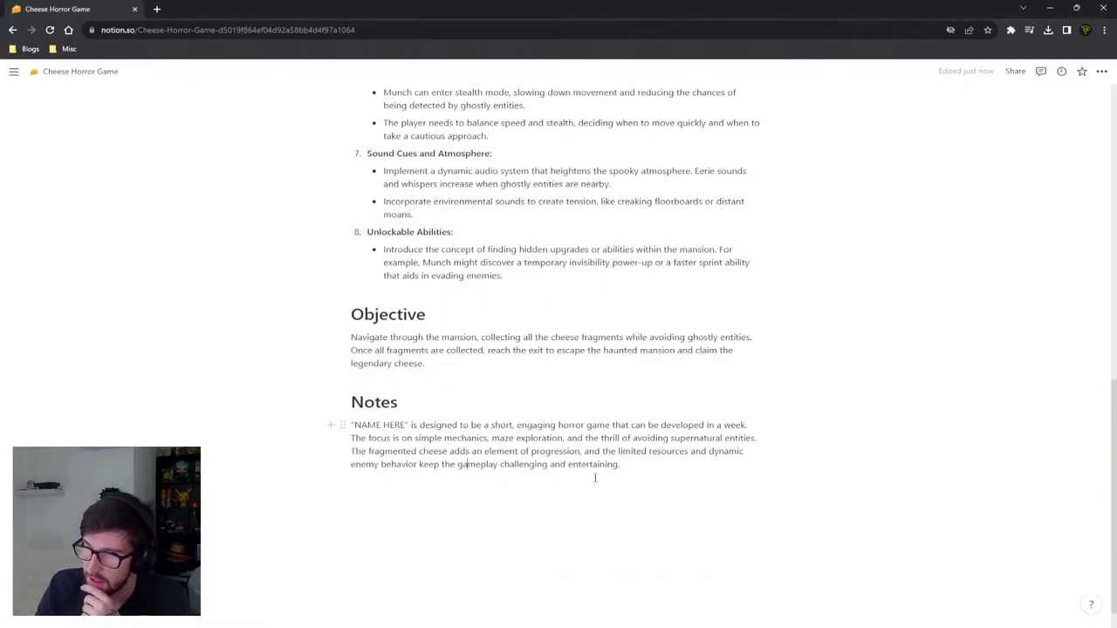
scroll(595, 477, up, 2)
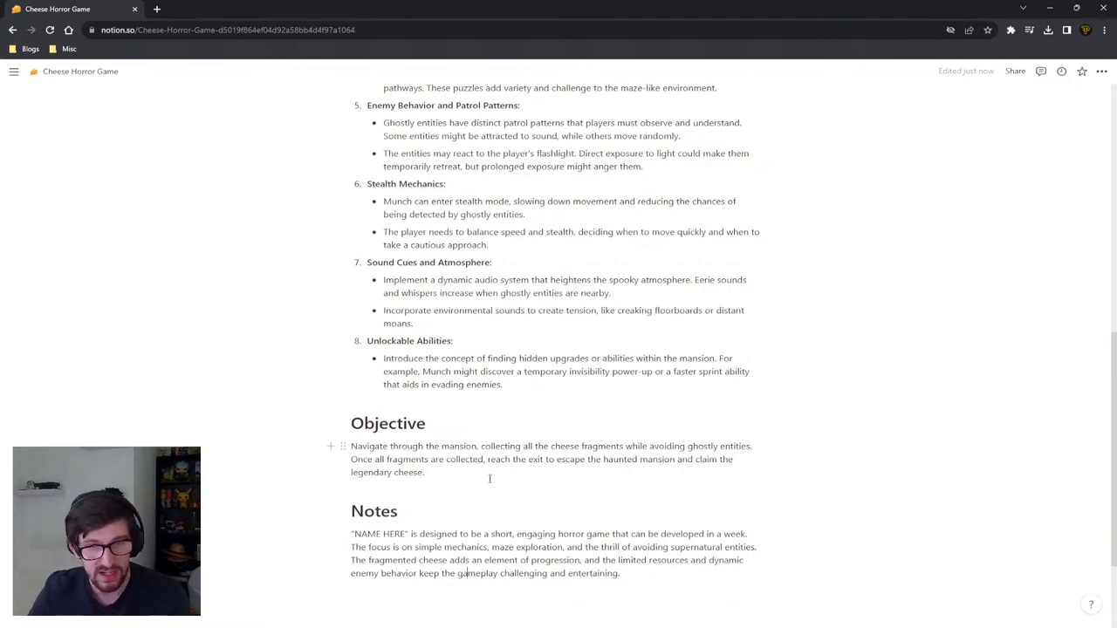
scroll(490, 479, up, 10)
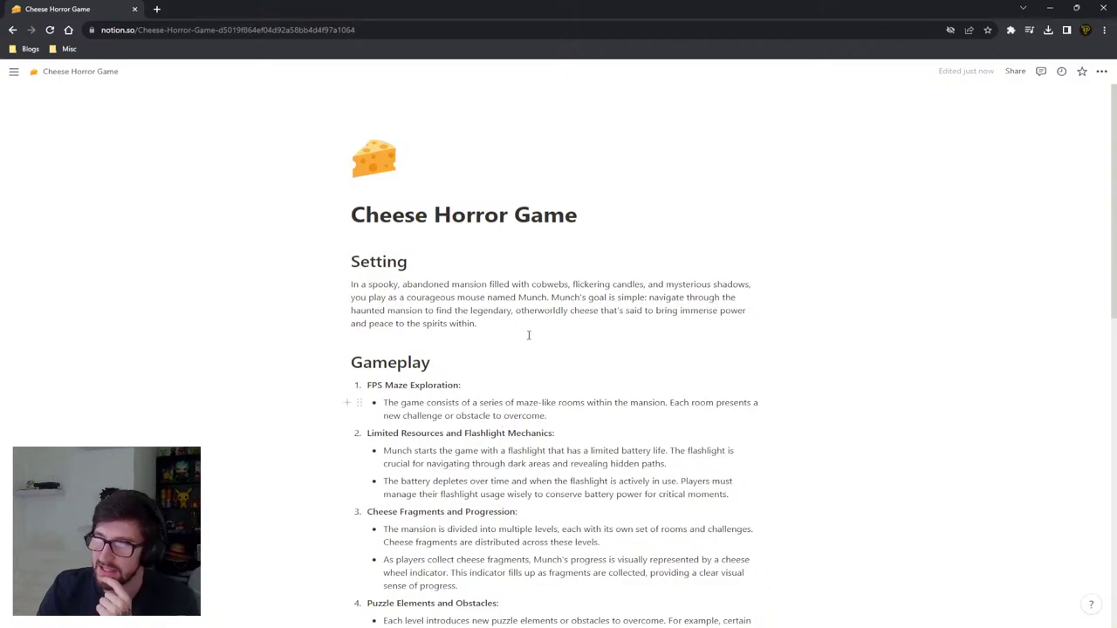
drag(509, 321, 439, 278)
click(532, 298)
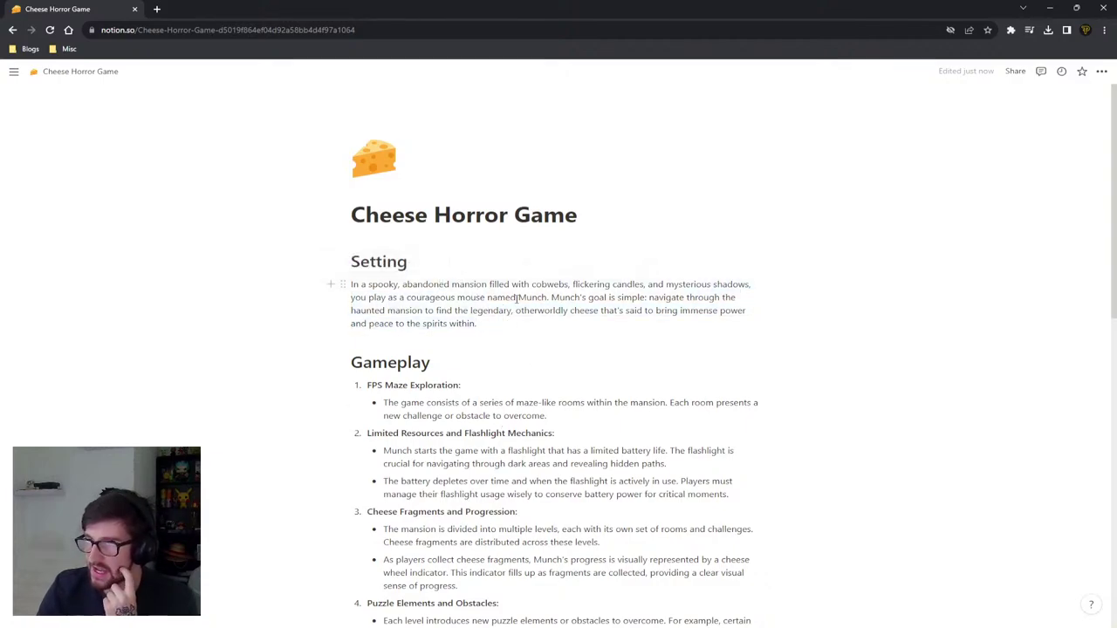
double_click(532, 297)
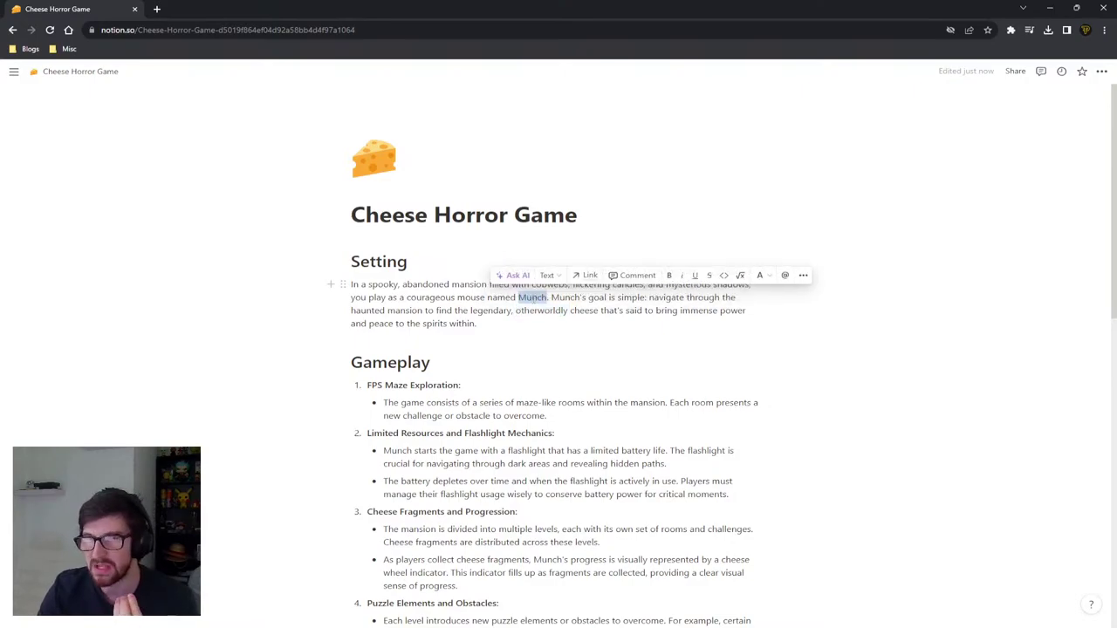
click(547, 298)
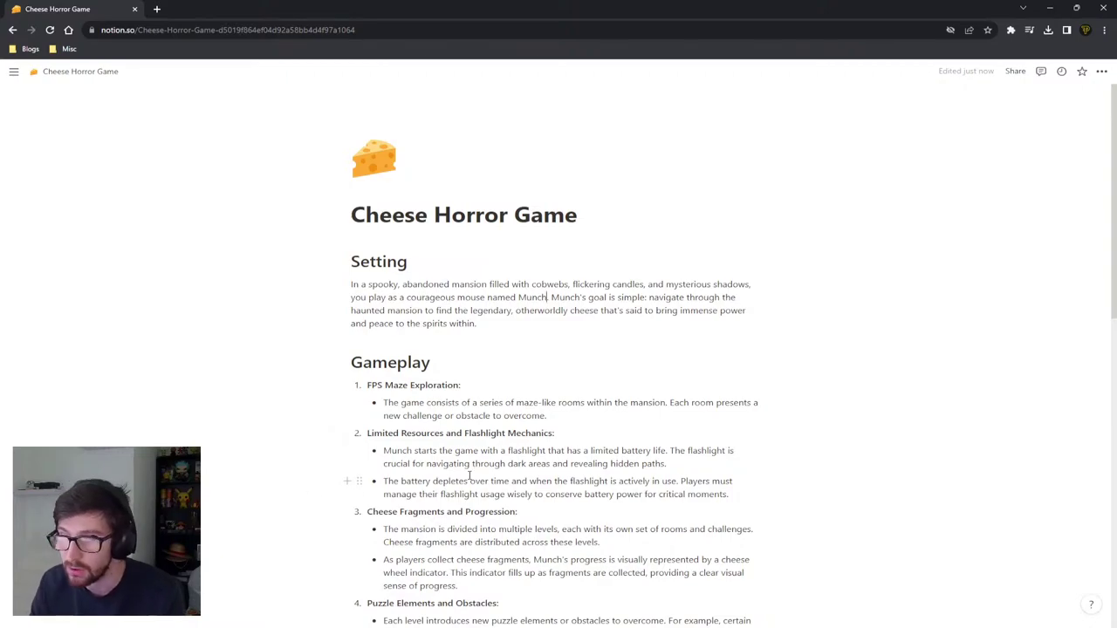
double_click(454, 433)
double_click(485, 432)
double_click(530, 433)
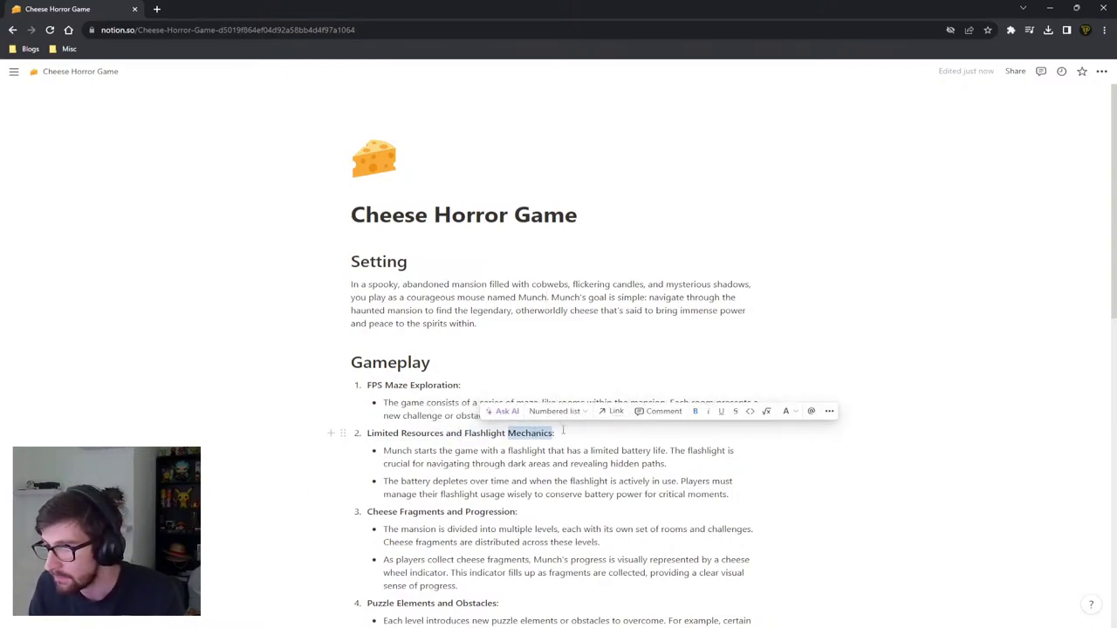
click(580, 433)
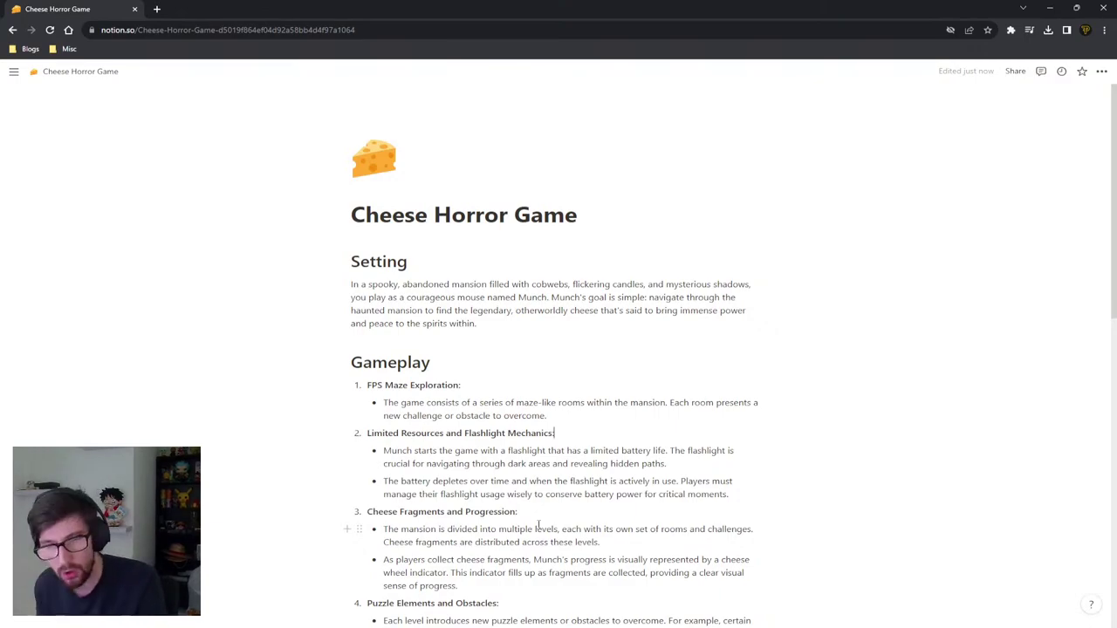
Step: Search Windows for 'godot' and launch the Godot game engine
key(super)
text(goodt)
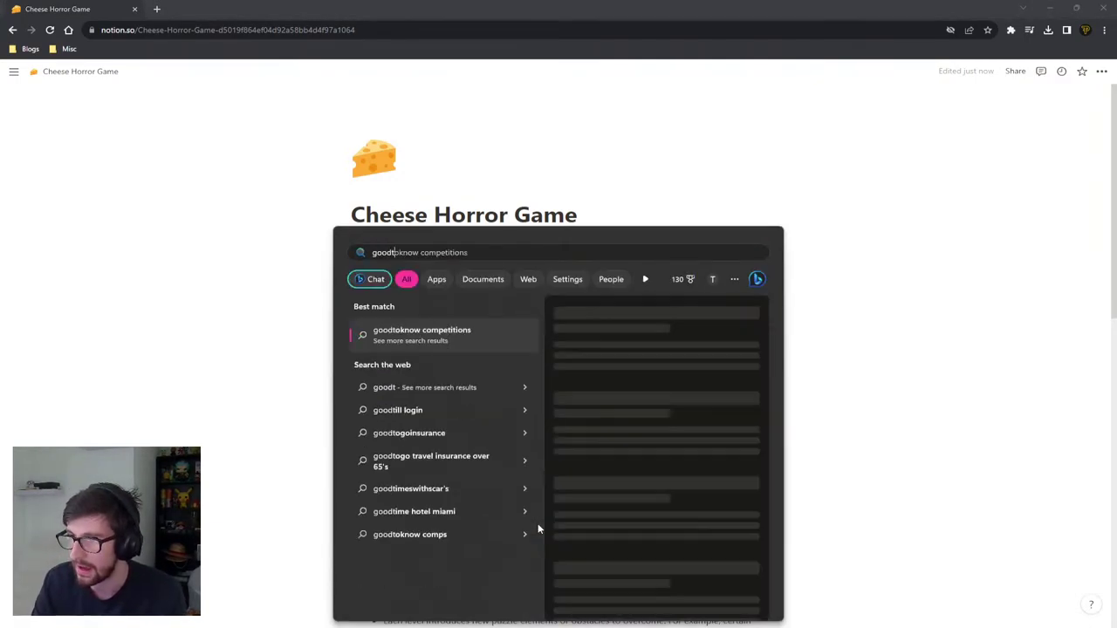
text(dot)
key(Return)
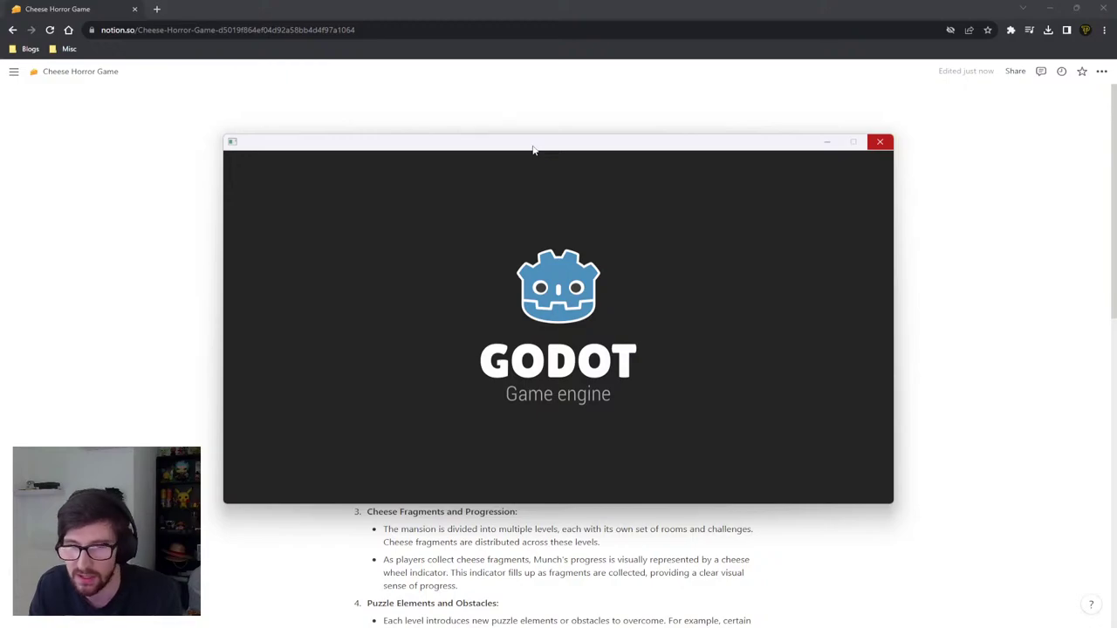
Step: Reposition the Godot window and start a New Project from the Project Manager
drag(546, 145, 566, 121)
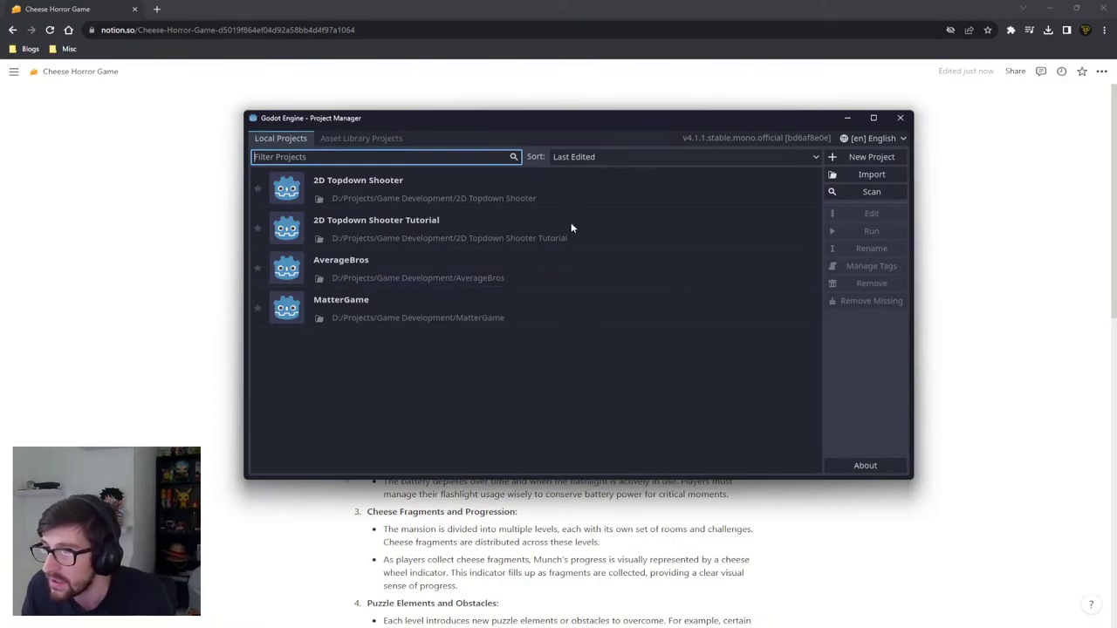
click(883, 160)
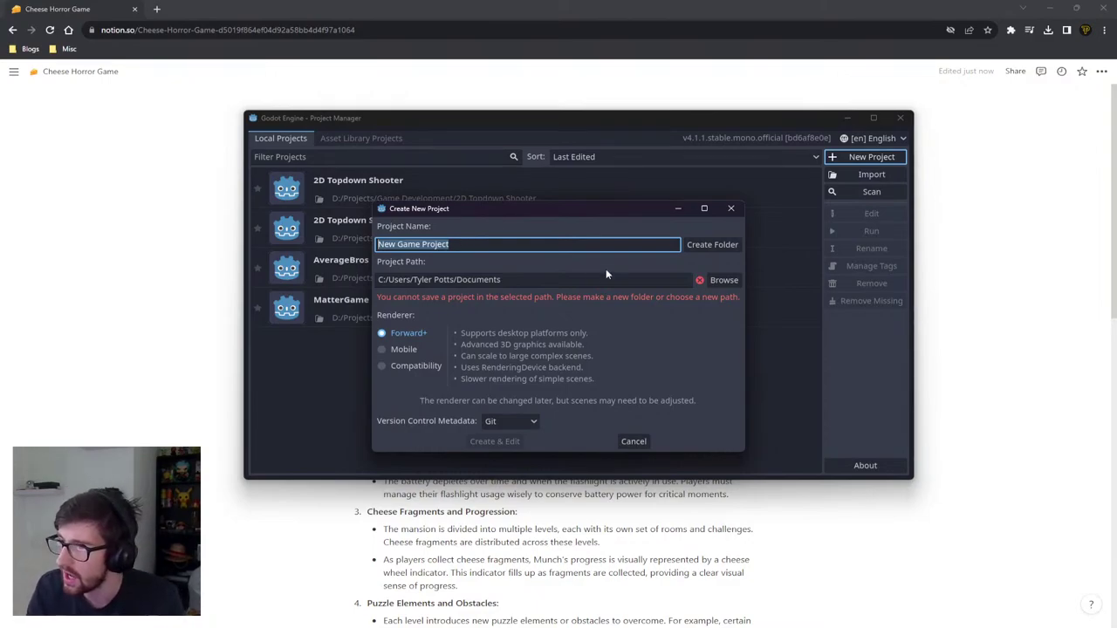
Step: Set the new project's location to D:/Projects/Game Development
click(548, 280)
key(ctrl+a)
text(D:)
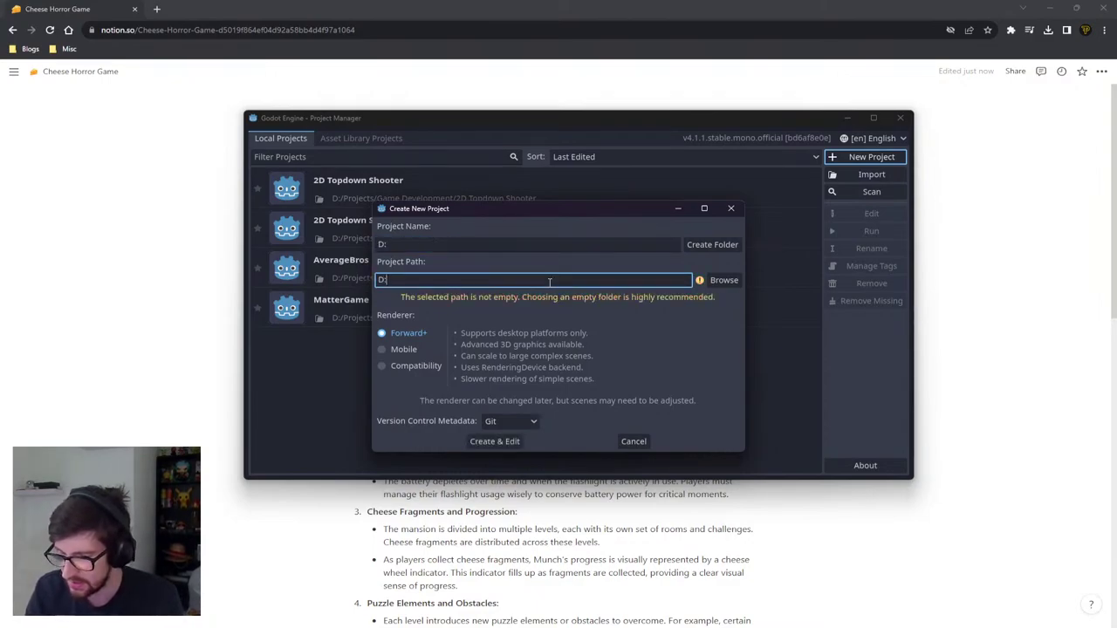
text(/Projects)
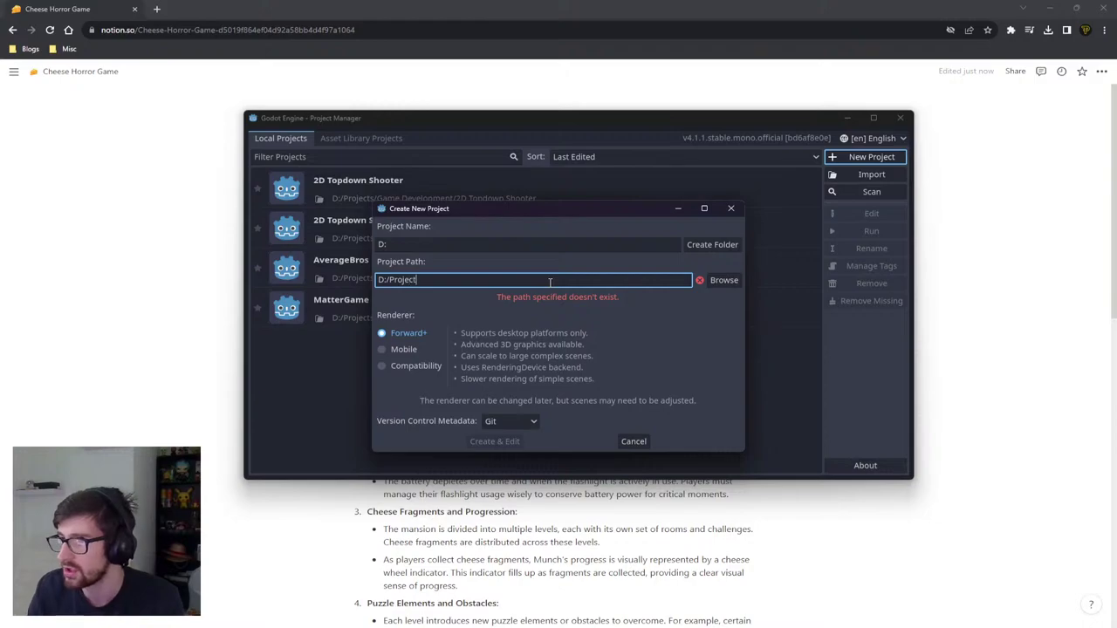
click(723, 280)
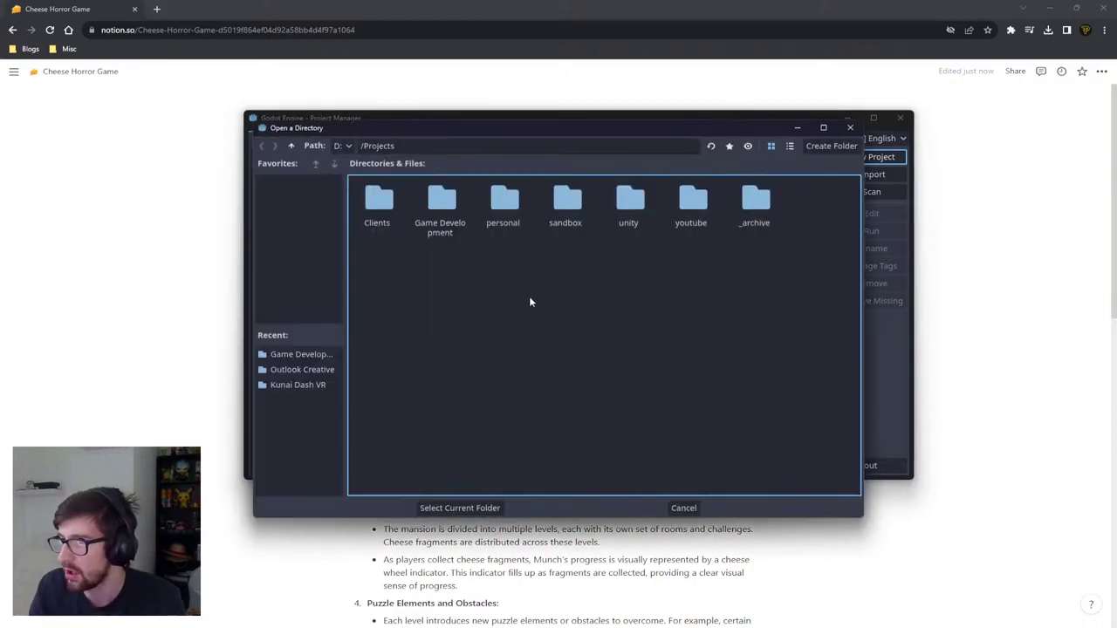
double_click(451, 221)
click(459, 508)
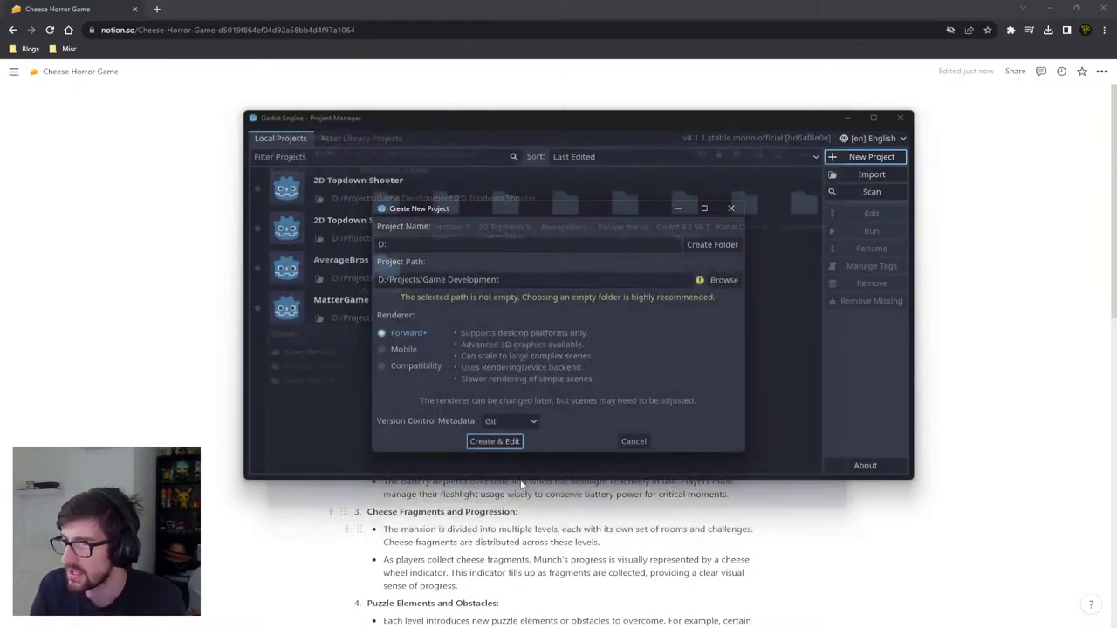
Step: Name the project 'Cheese Horror' in its own folder and create it for editing
key(BackSpace)
key(BackSpace)
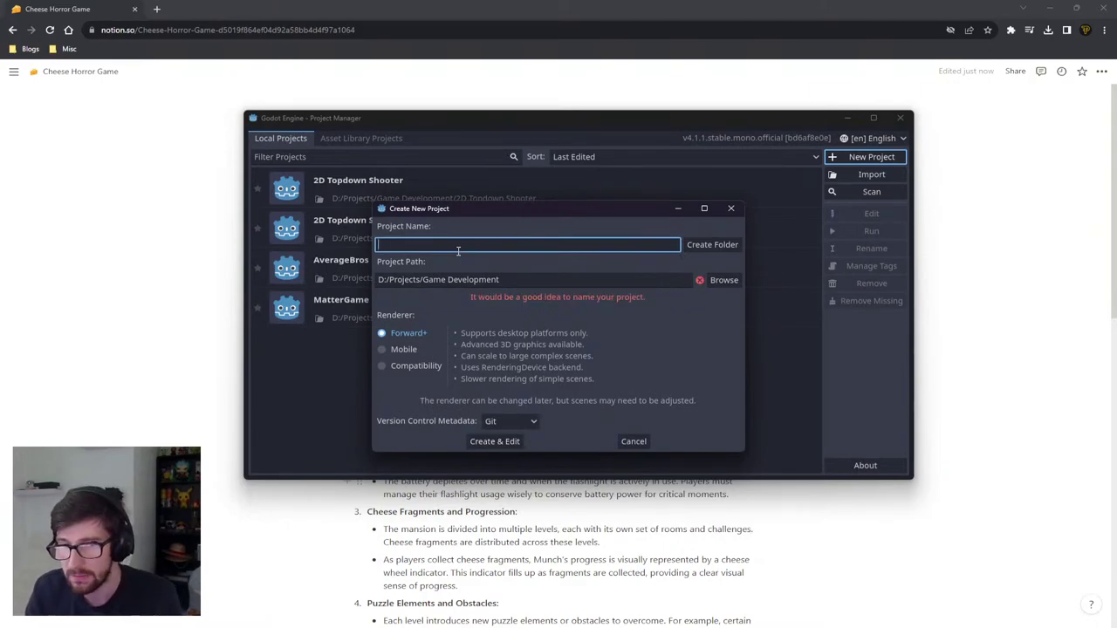
text(Cheese G)
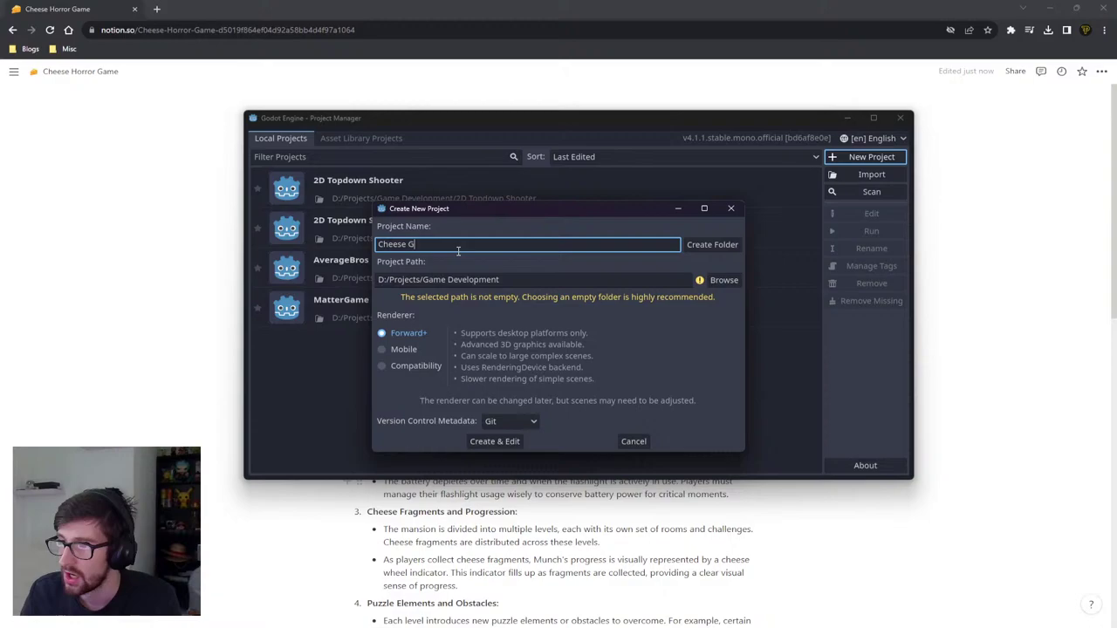
key(BackSpace)
text(Horror)
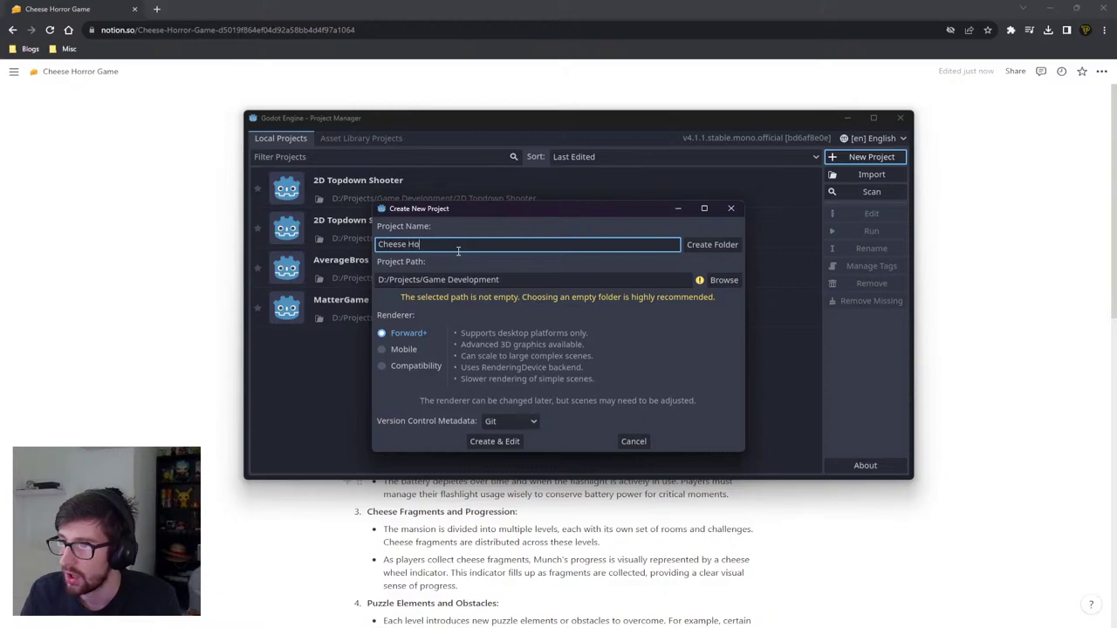
click(695, 248)
click(487, 446)
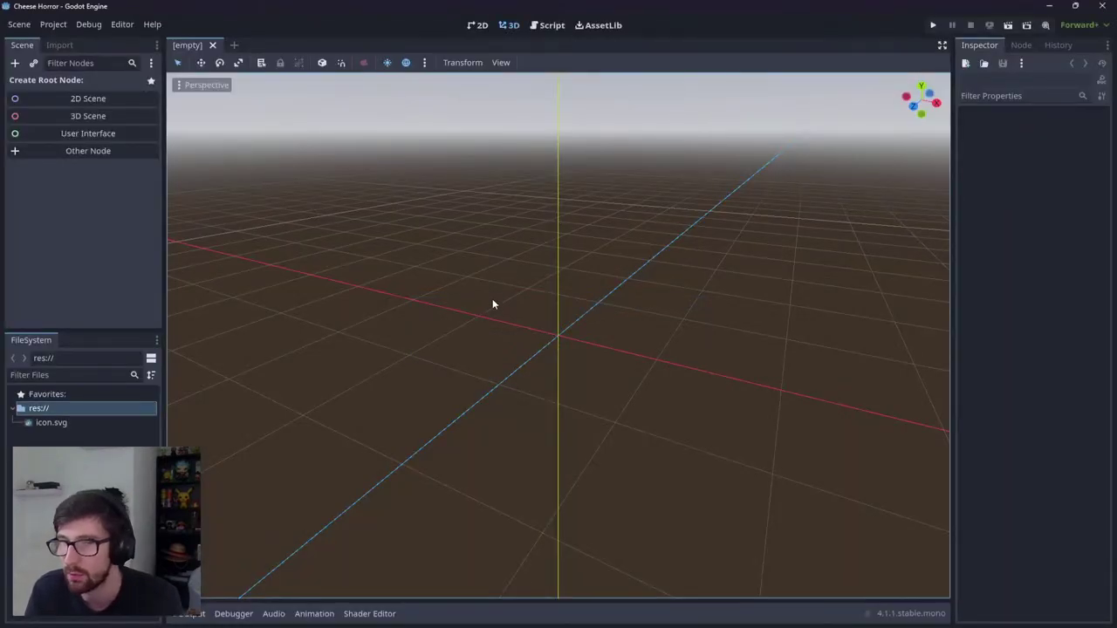
Step: Create a 3D Scene root named MainGame and save the scene as main_game.tscn
middle_drag(492, 298, 473, 267)
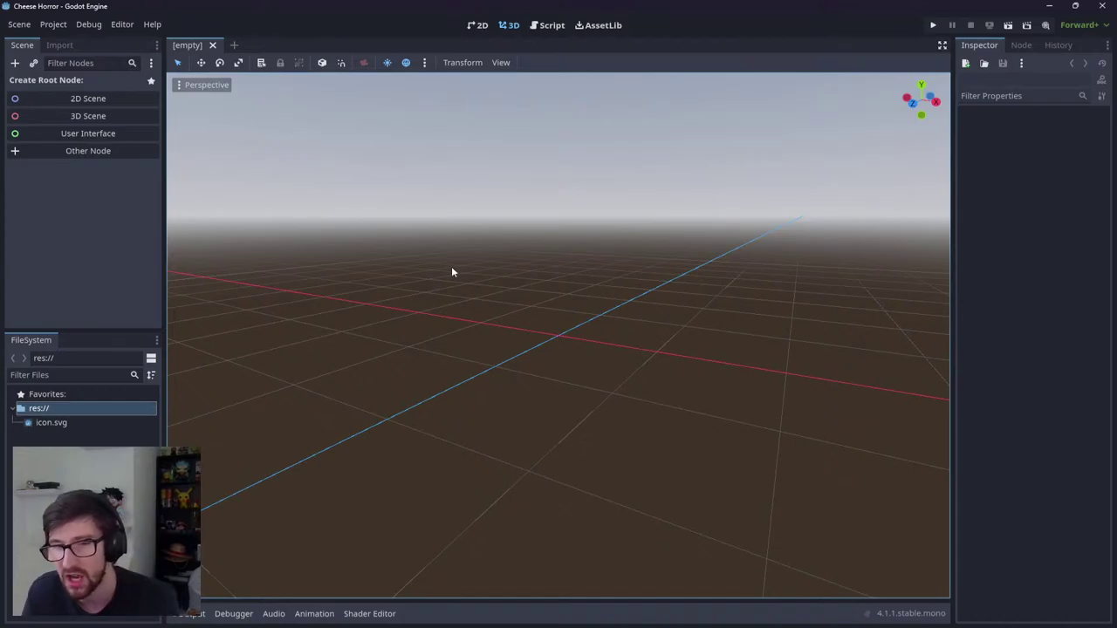
middle_drag(450, 272, 571, 310)
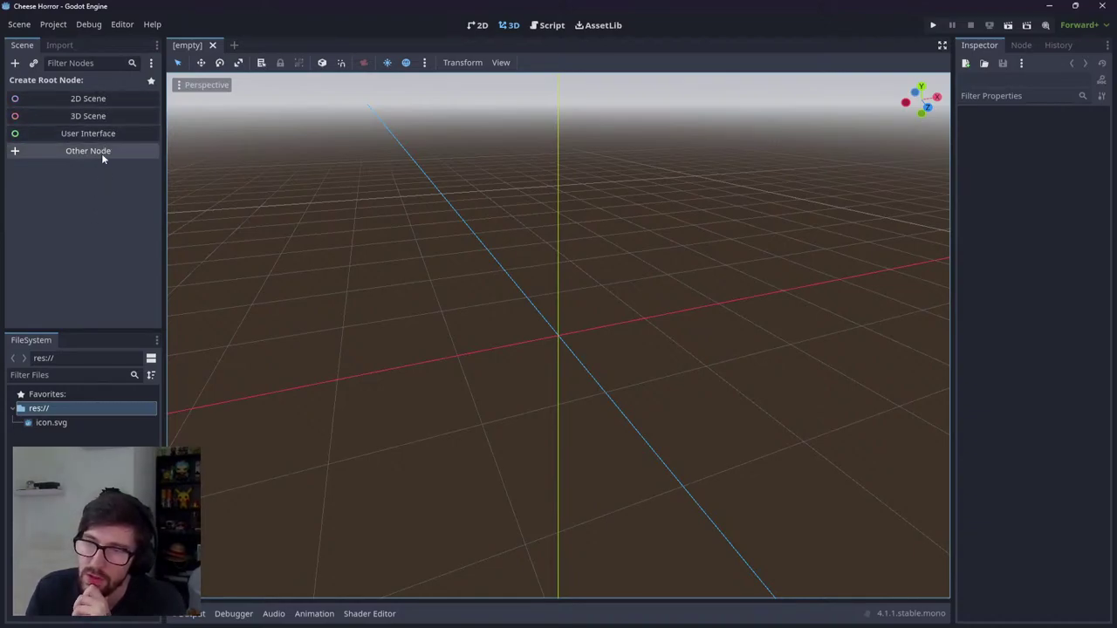
click(96, 116)
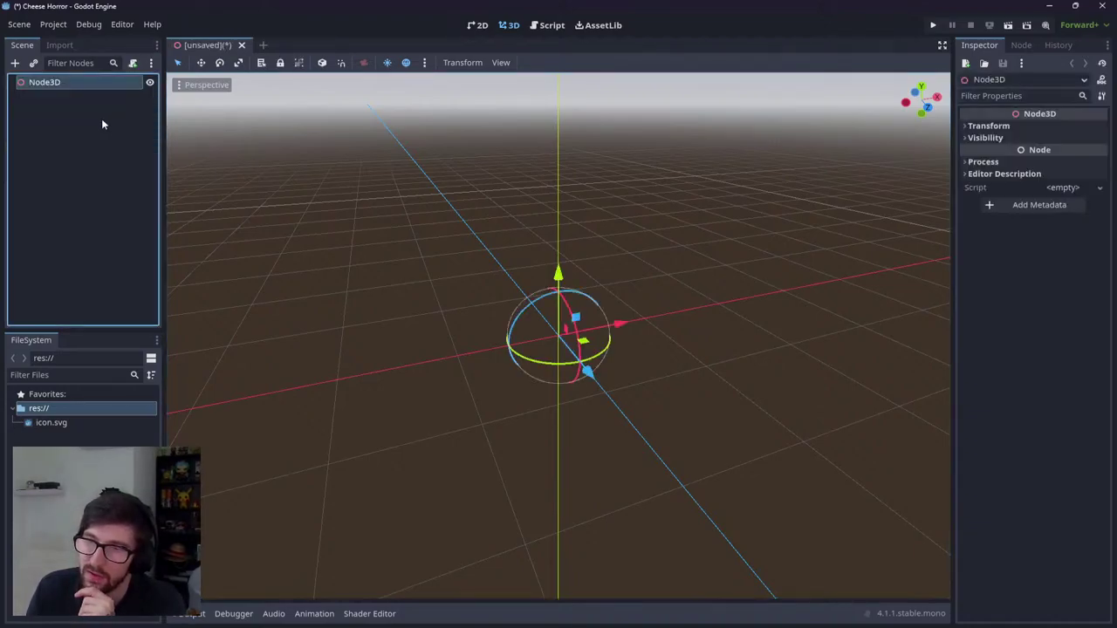
double_click(44, 85)
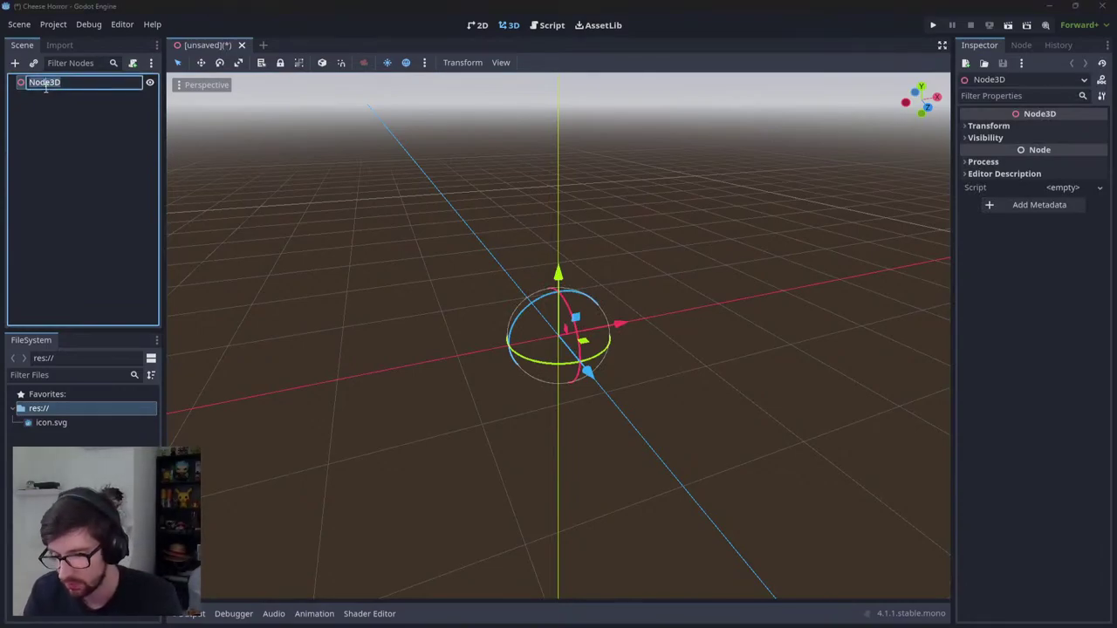
text(MainGame)
key(Return)
key(ctrl+s)
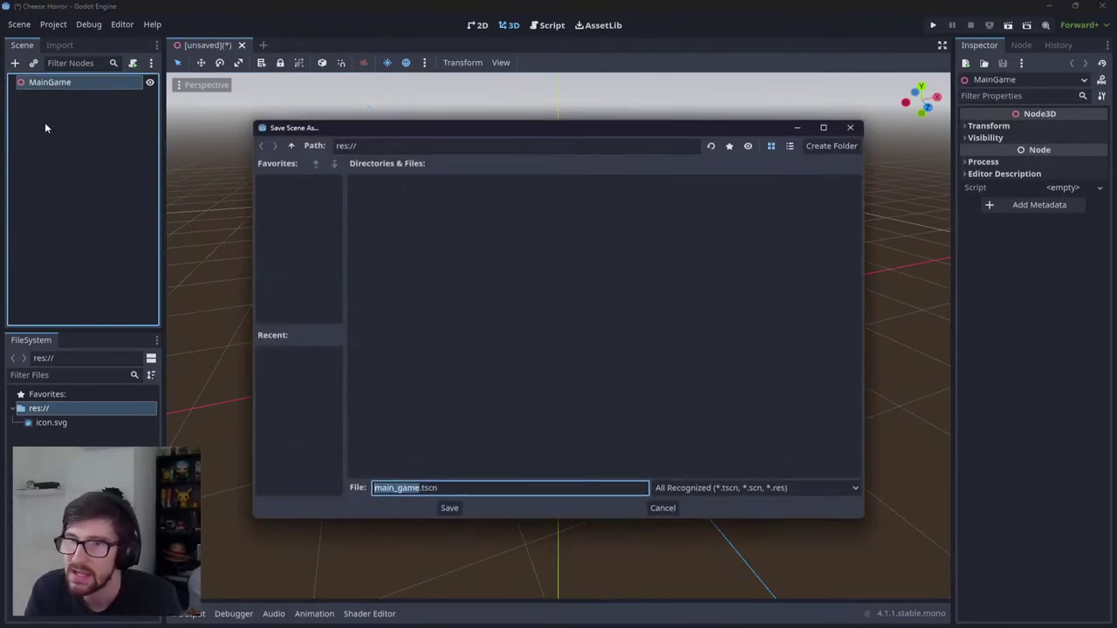
click(457, 509)
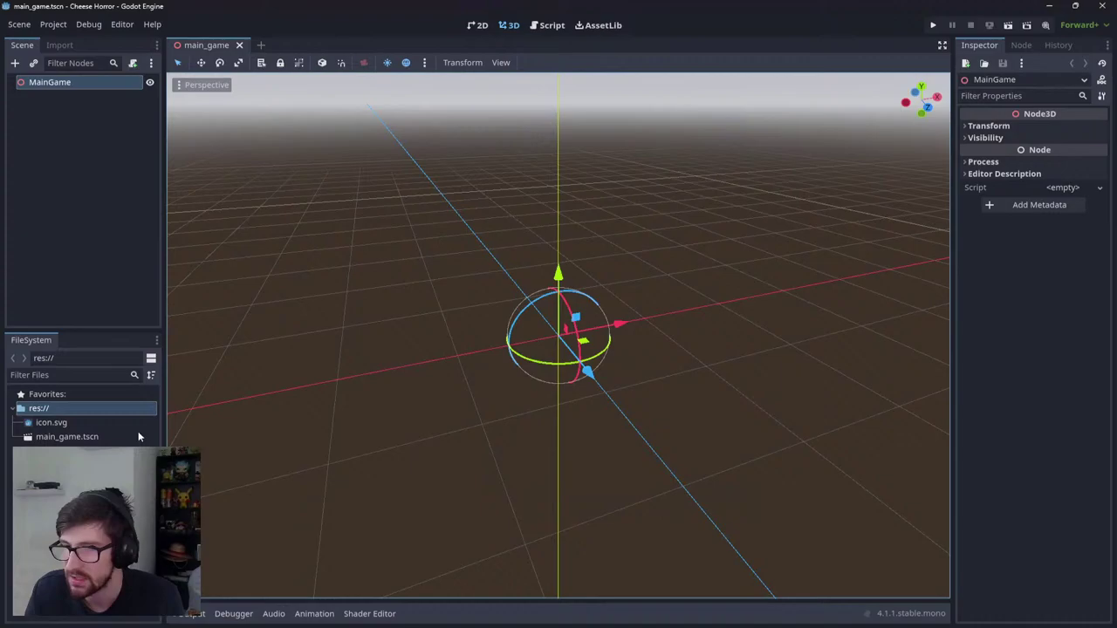
click(129, 321)
Step: Orbit the viewport to a near-horizontal view, reselect MainGame, and switch to the Notion page
click(57, 81)
middle_drag(366, 227, 647, 239)
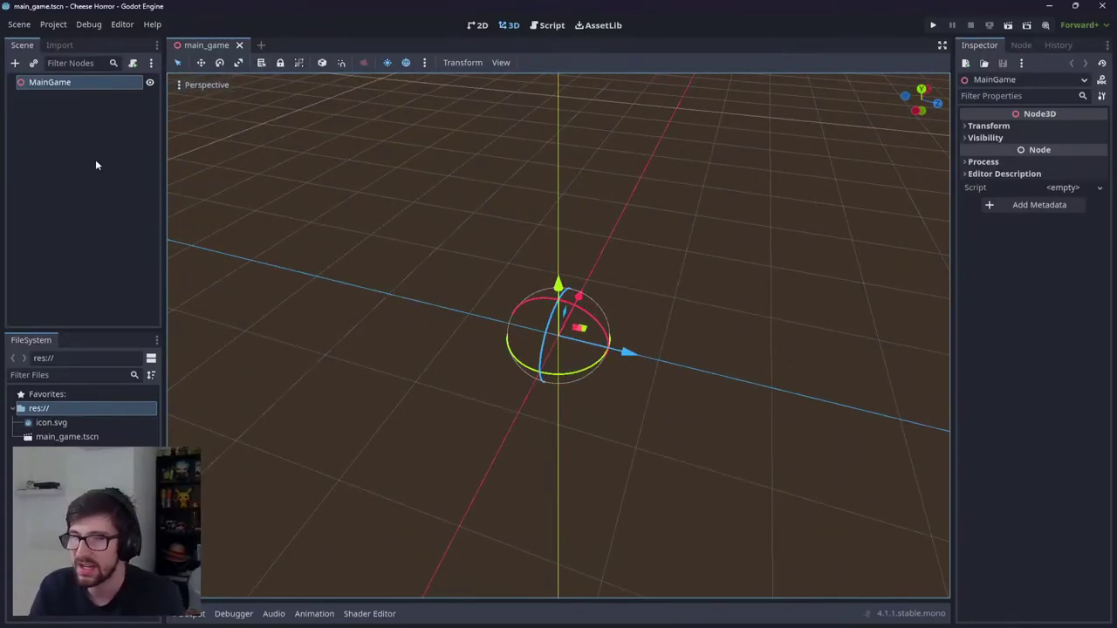
middle_drag(515, 253, 463, 227)
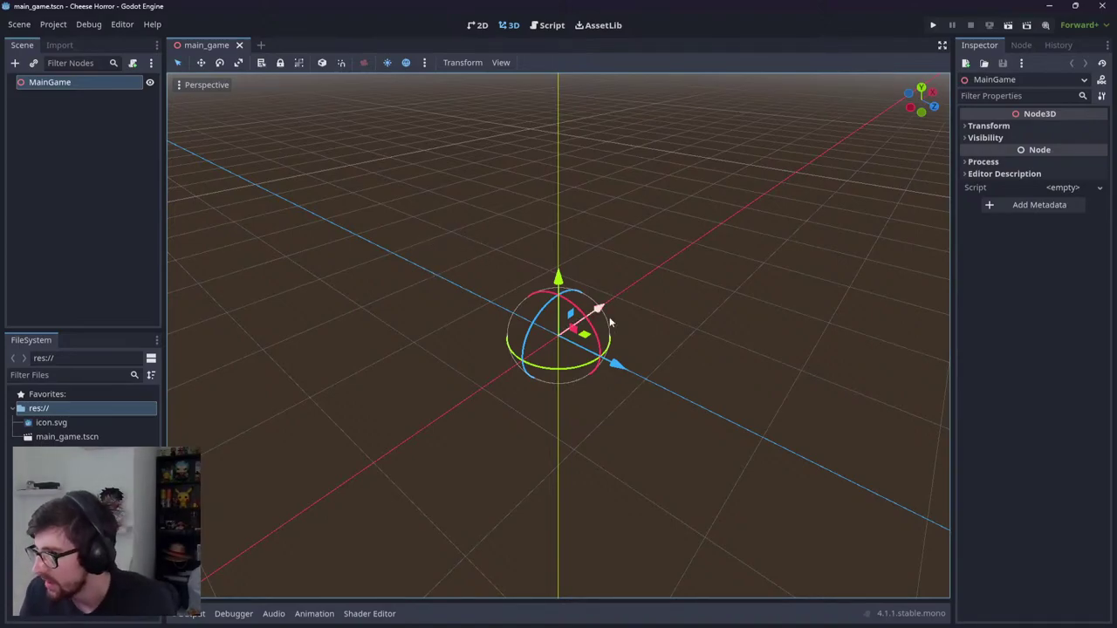
middle_drag(491, 372, 518, 323)
click(491, 319)
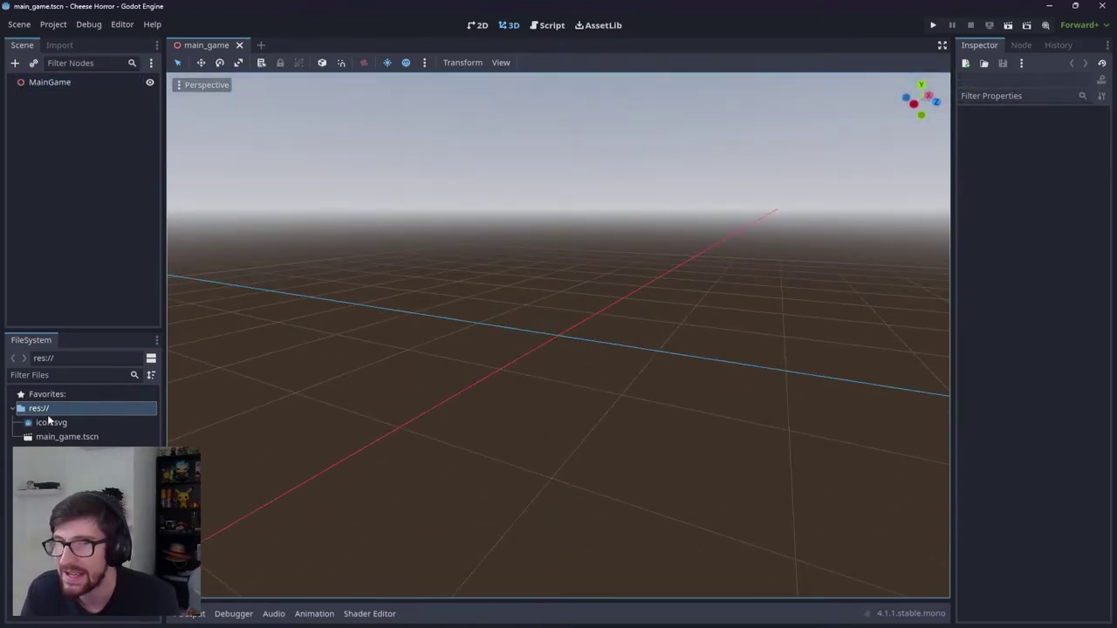
click(71, 84)
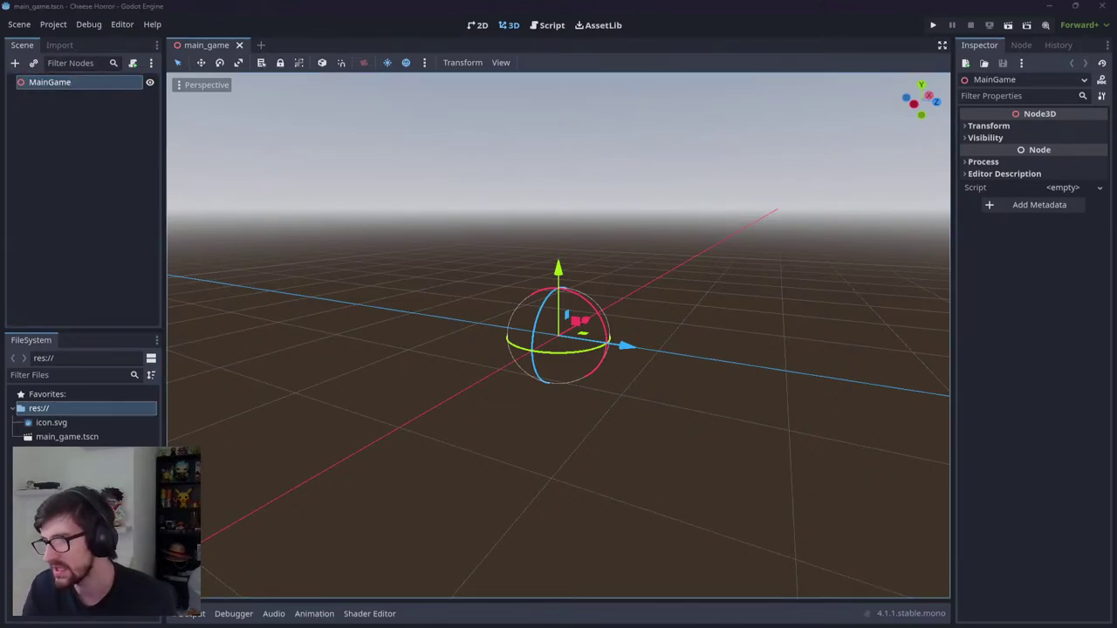
click(609, 606)
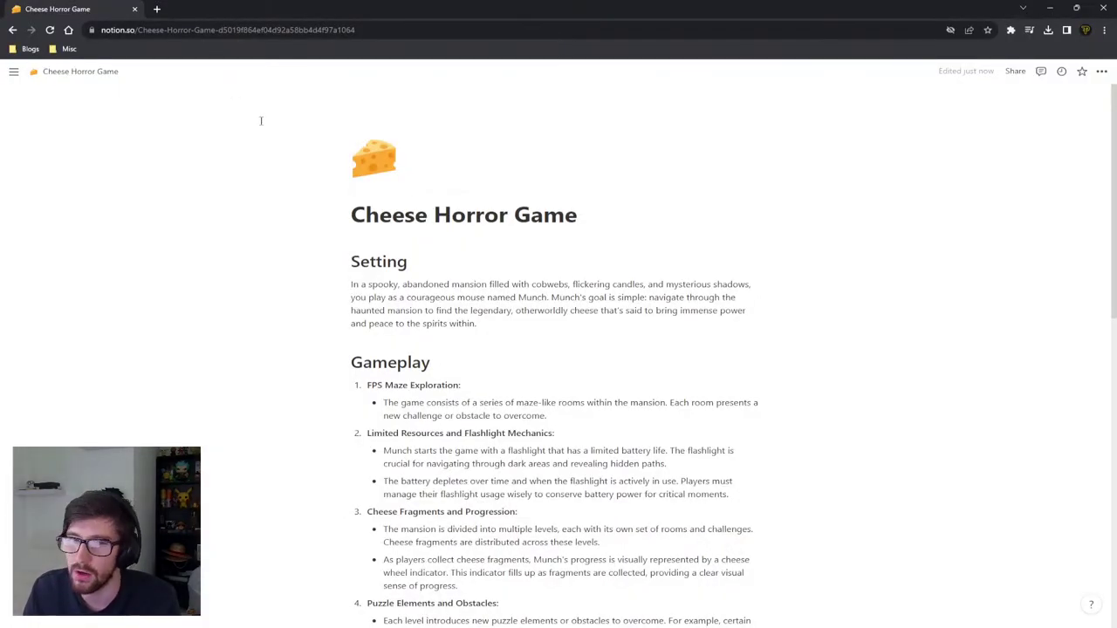
click(157, 8)
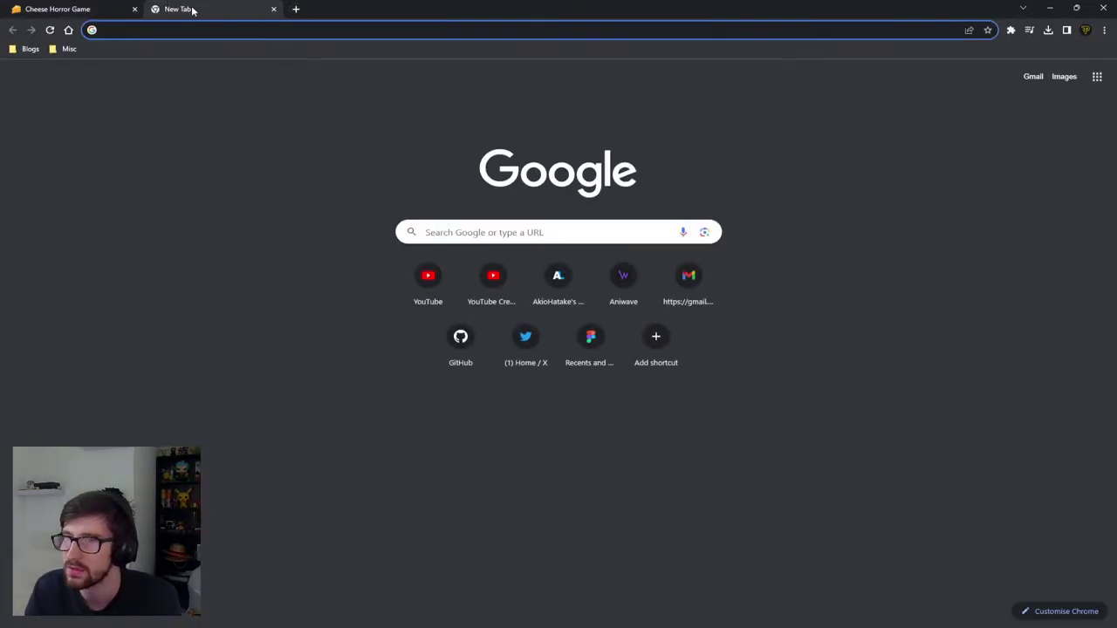
click(191, 9)
scroll(436, 210, down, 2)
scroll(391, 196, up, 2)
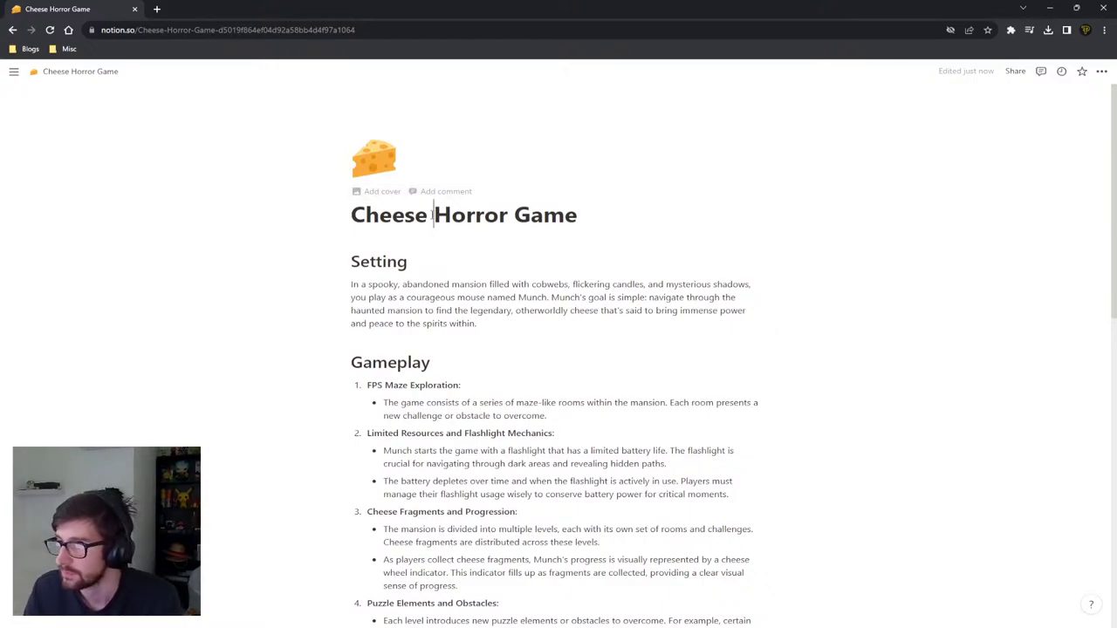
double_click(437, 214)
double_click(527, 215)
click(413, 264)
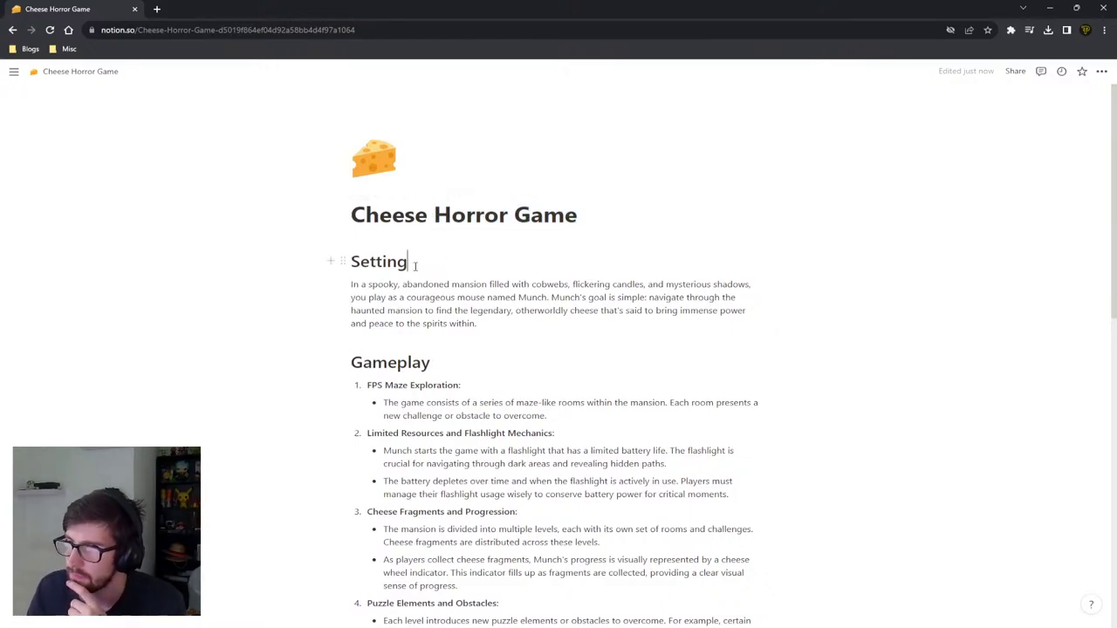
double_click(410, 356)
double_click(378, 262)
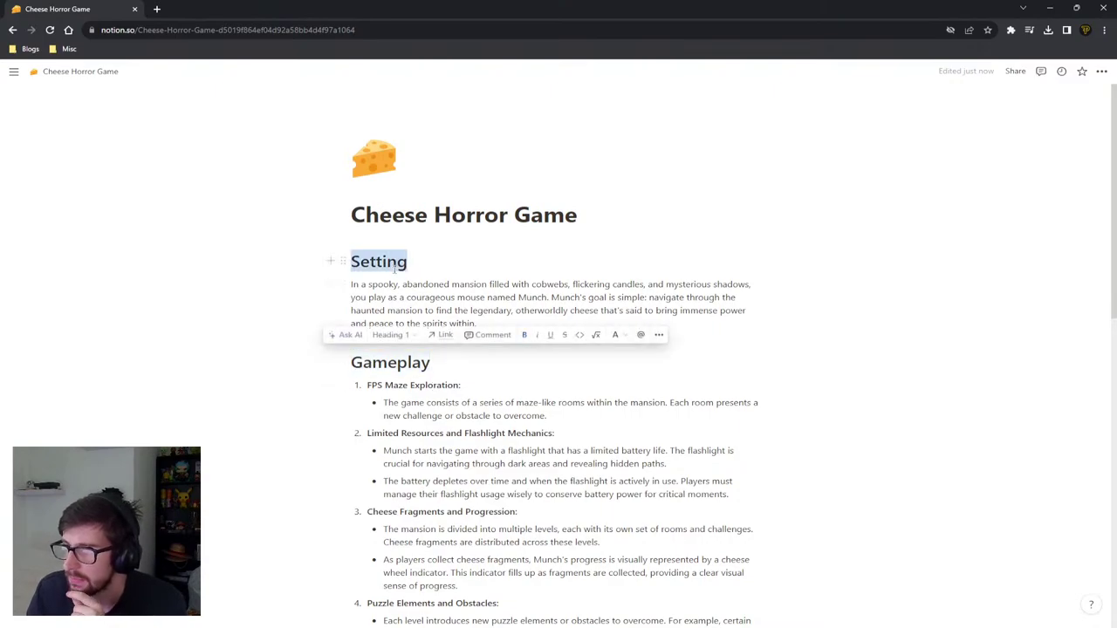
double_click(390, 362)
scroll(390, 384, down, 6)
scroll(390, 401, down, 2)
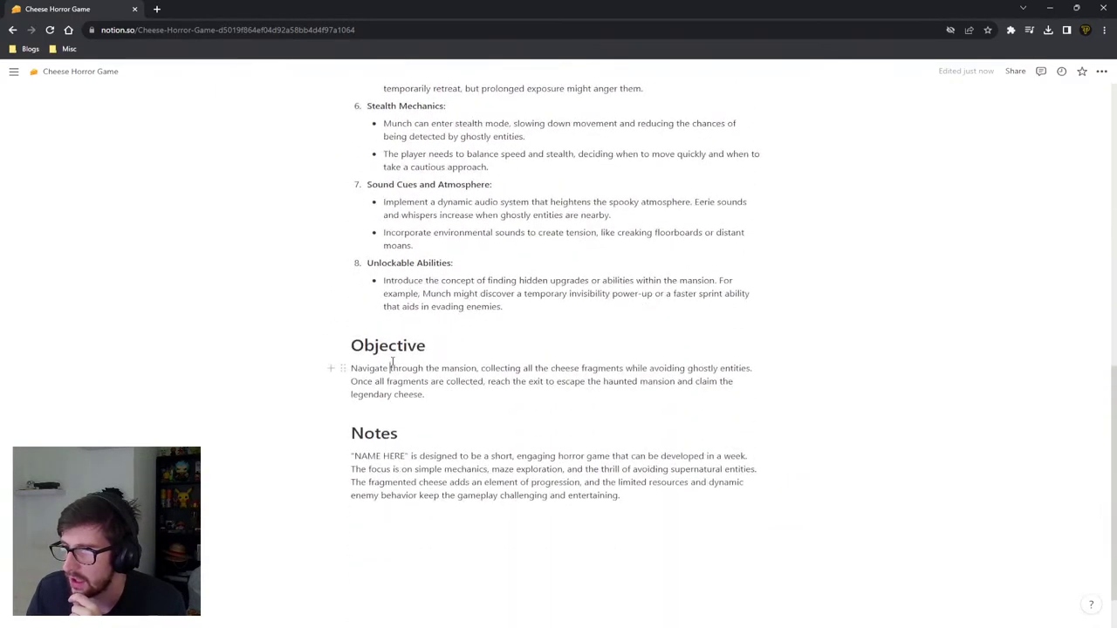
double_click(406, 368)
double_click(373, 432)
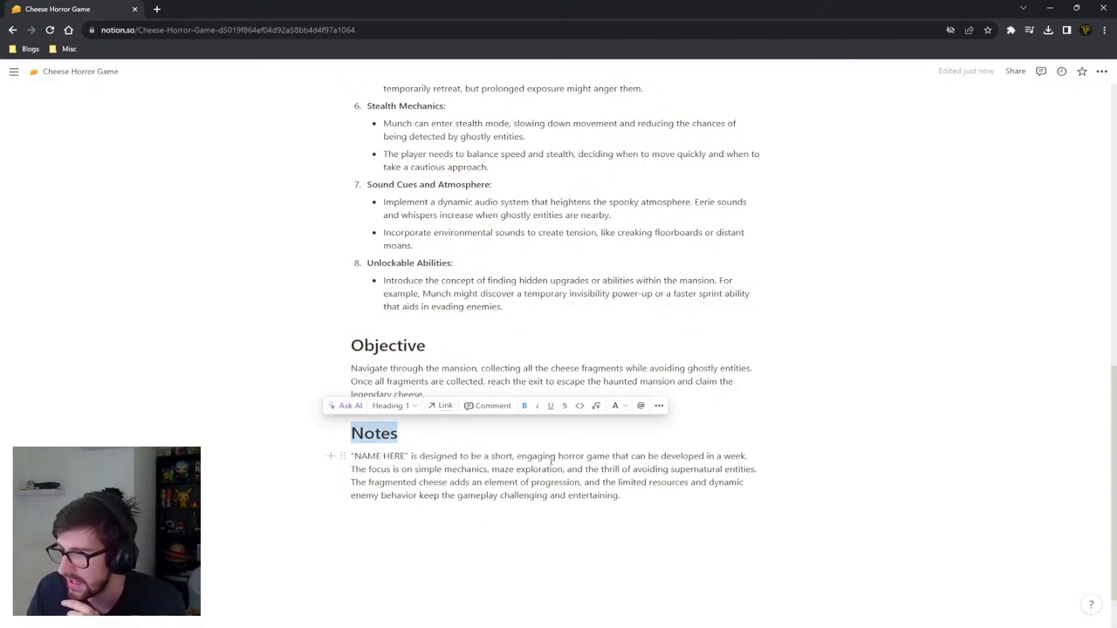
drag(551, 460, 754, 458)
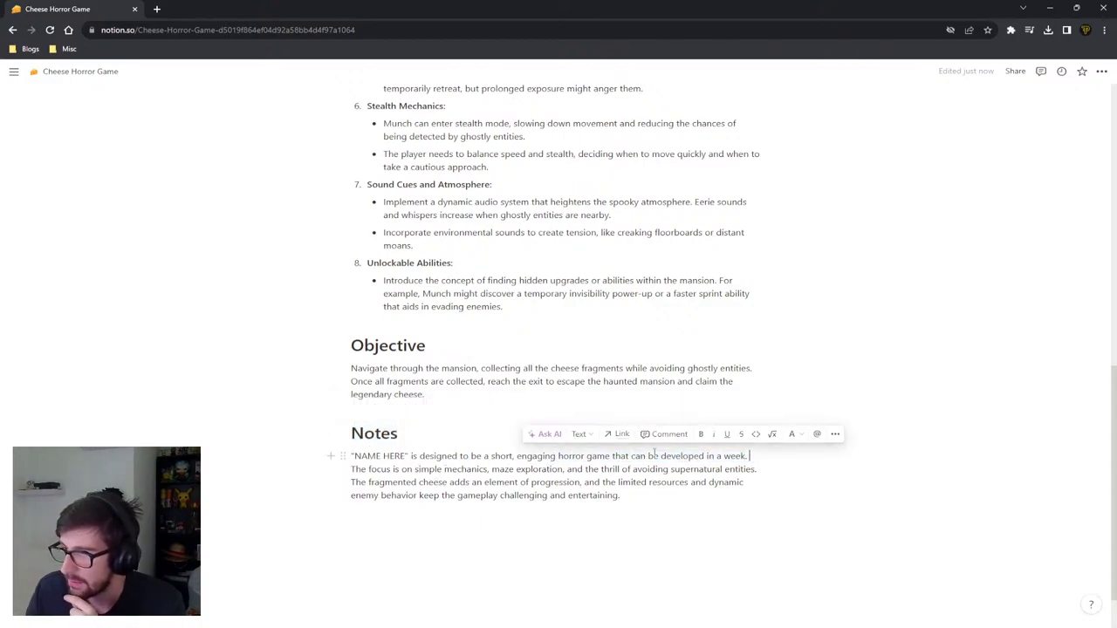
drag(654, 456, 344, 477)
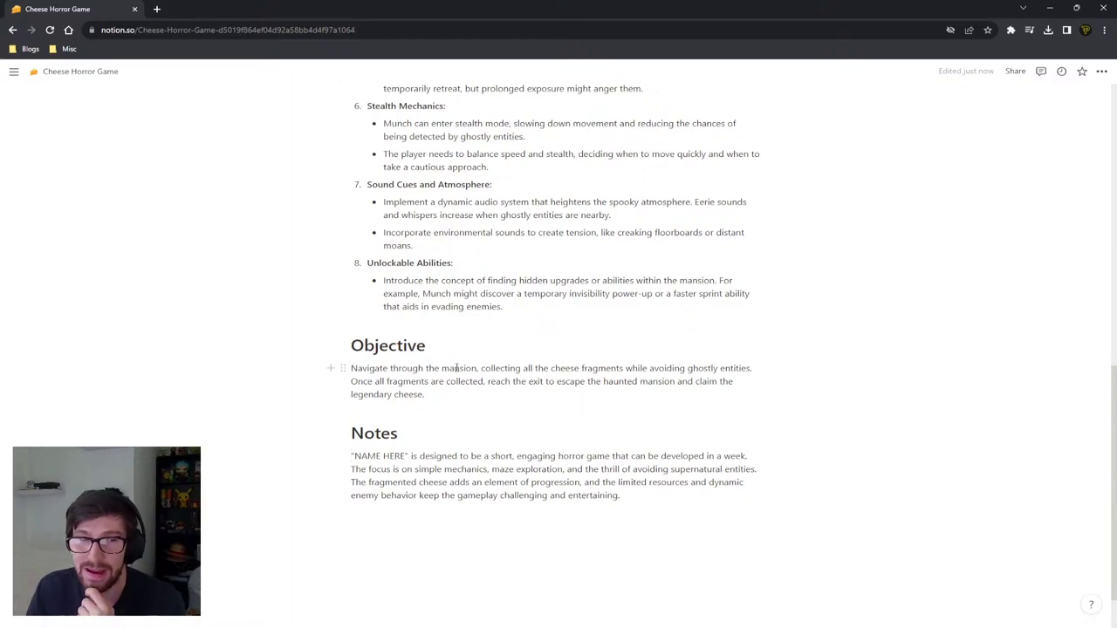
scroll(552, 430, up, 1)
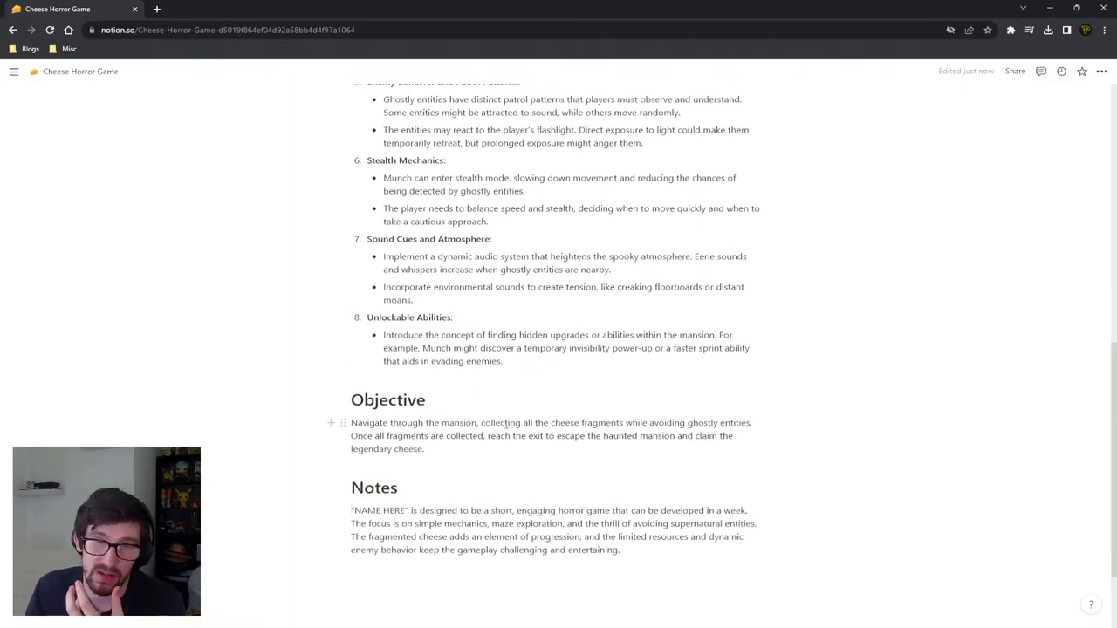
scroll(559, 496, down, 2)
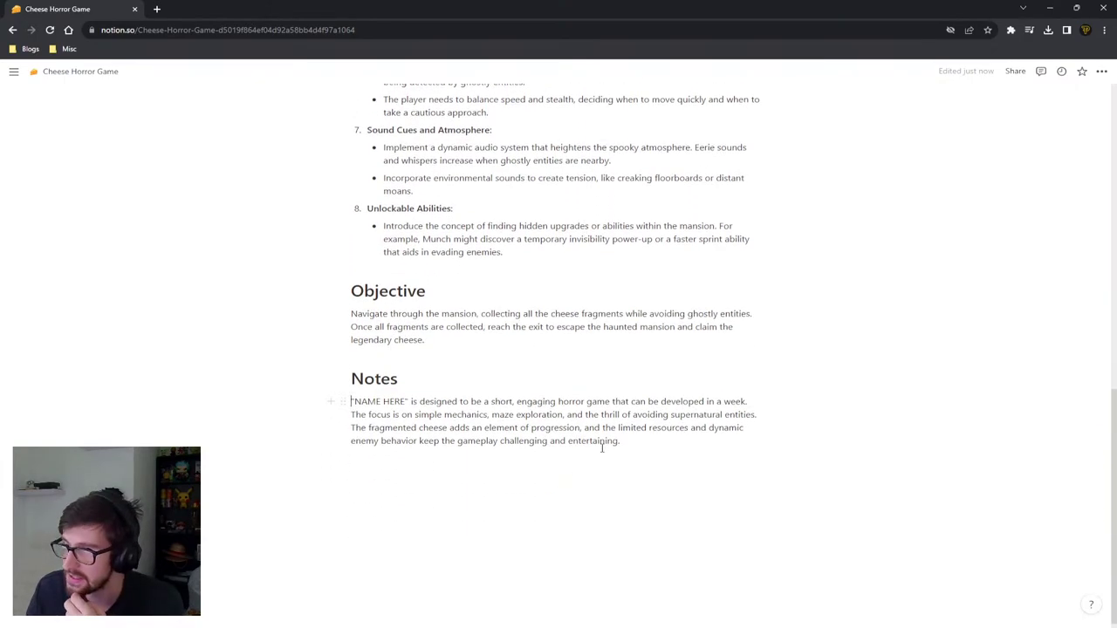
drag(628, 441, 489, 407)
click(531, 413)
drag(573, 414, 684, 417)
click(684, 417)
scroll(684, 417, up, 15)
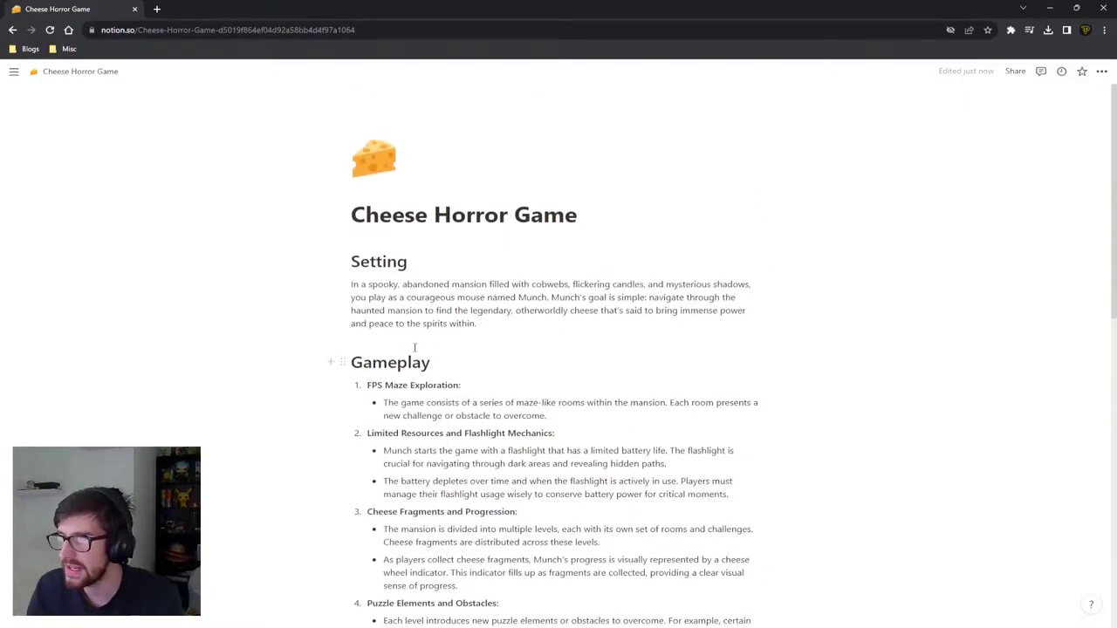
click(475, 324)
key(Return)
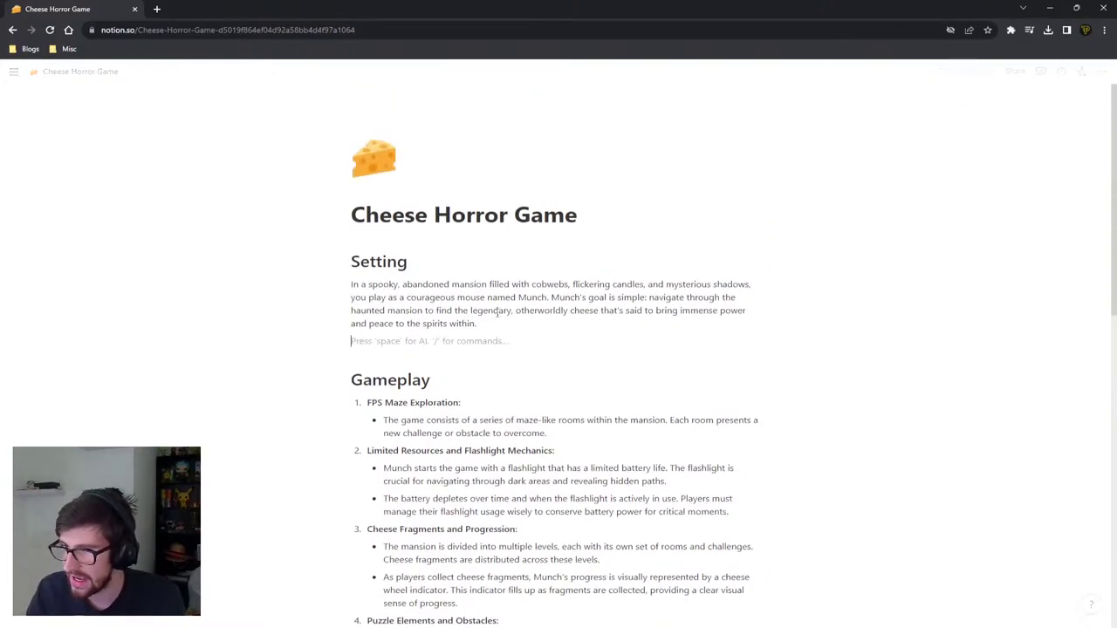
text(/)
key(BackSpace)
key(BackSpace)
scroll(361, 371, down, 5)
scroll(361, 372, down, 3)
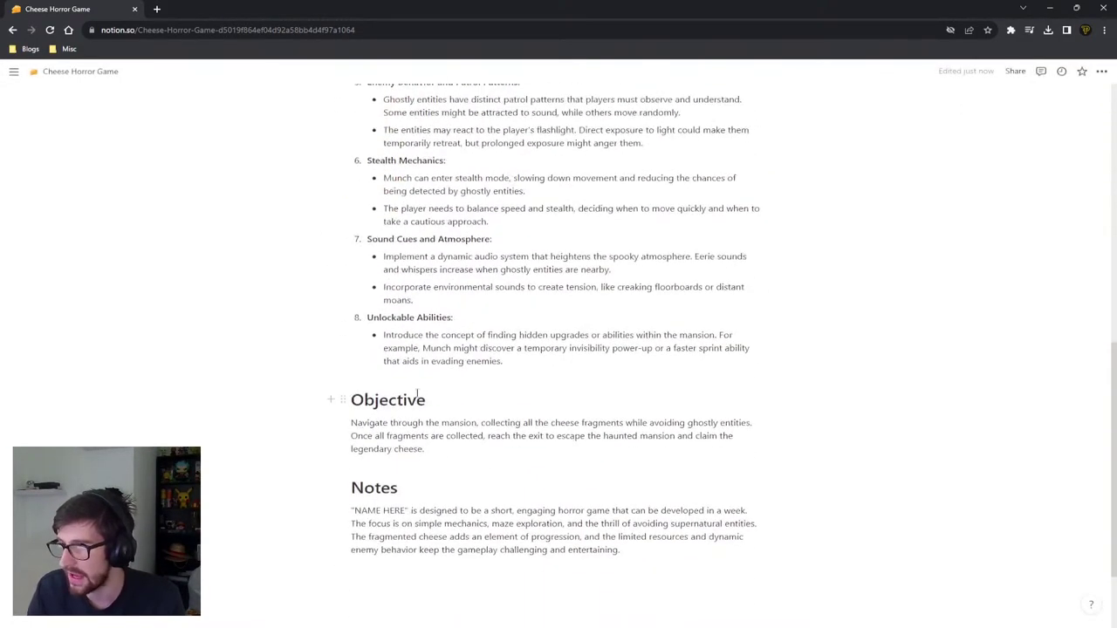
click(444, 458)
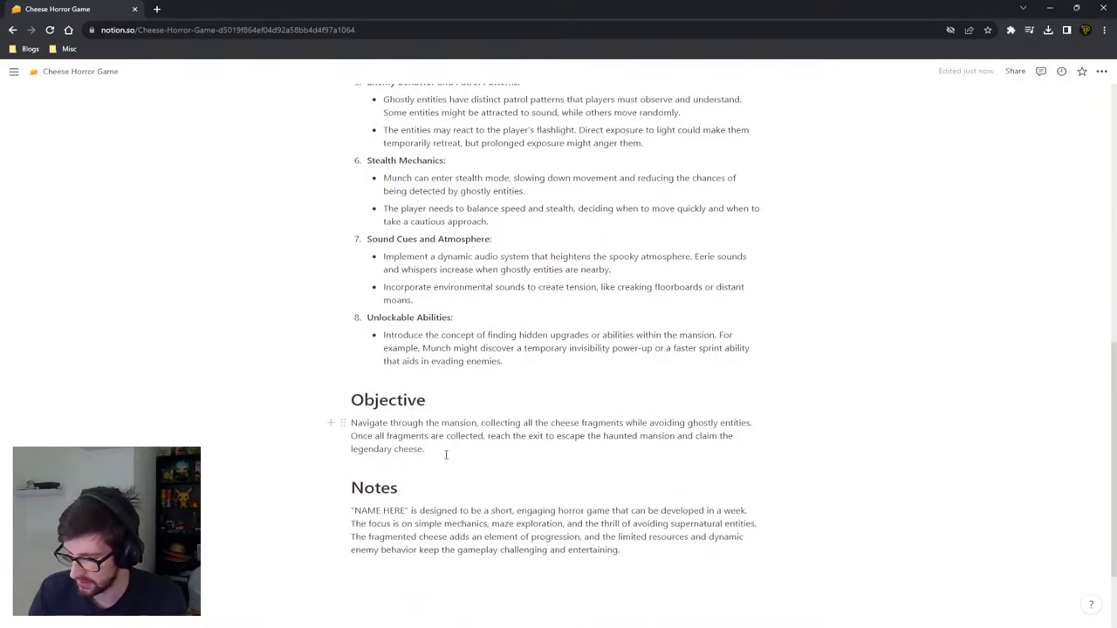
Step: Add a Heading 1 'Focus Points' below Objective and begin a bulleted list
key(Return)
text(/head)
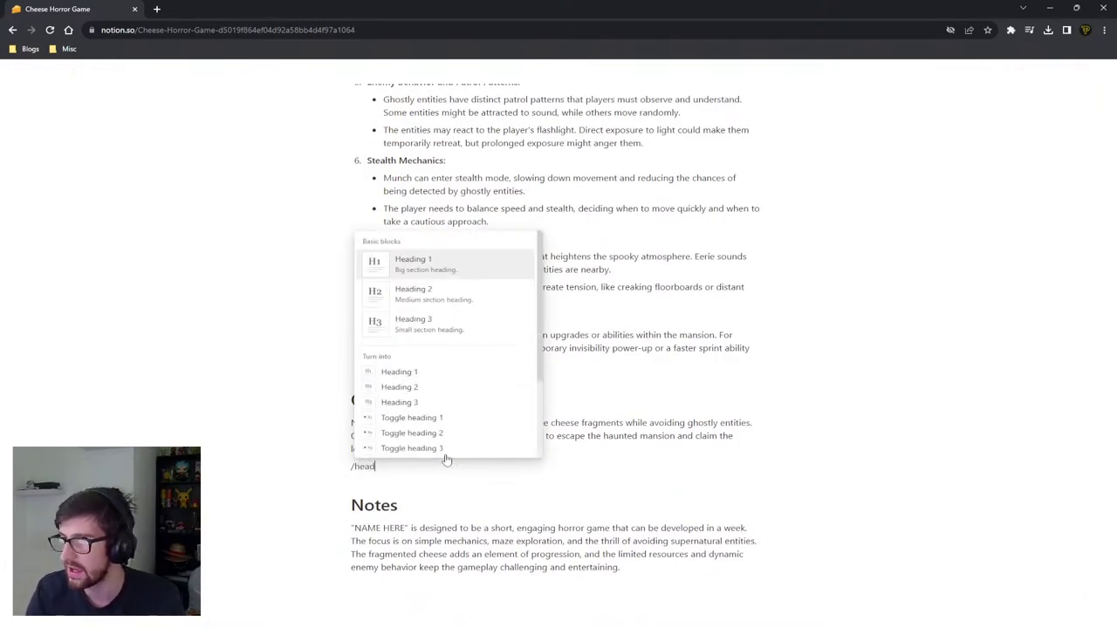
key(Return)
text(Focus Points)
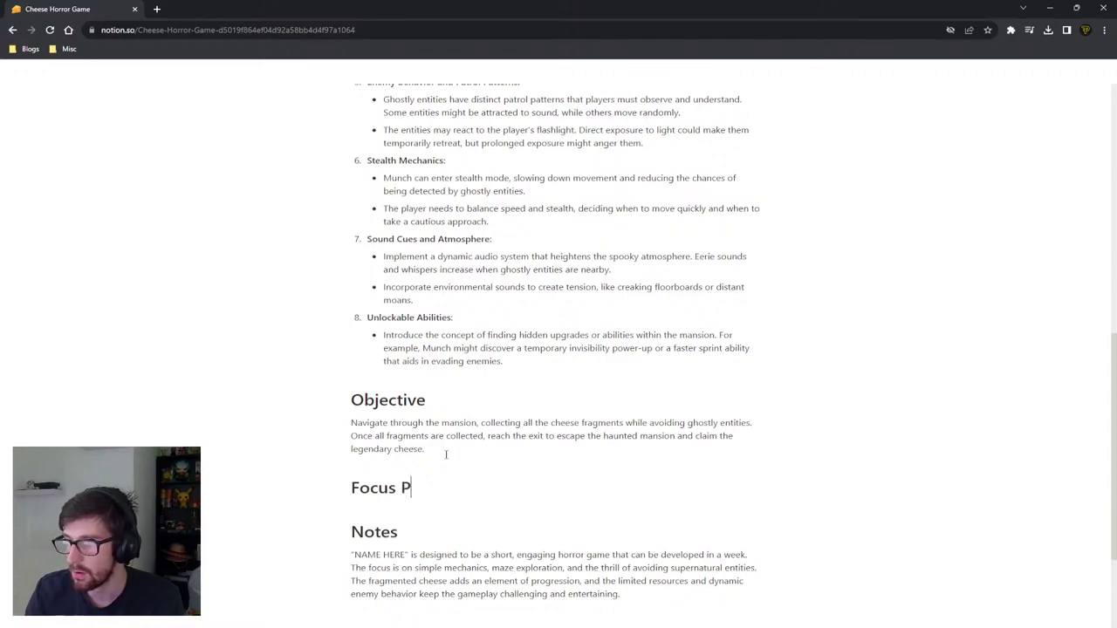
key(Return)
text(-)
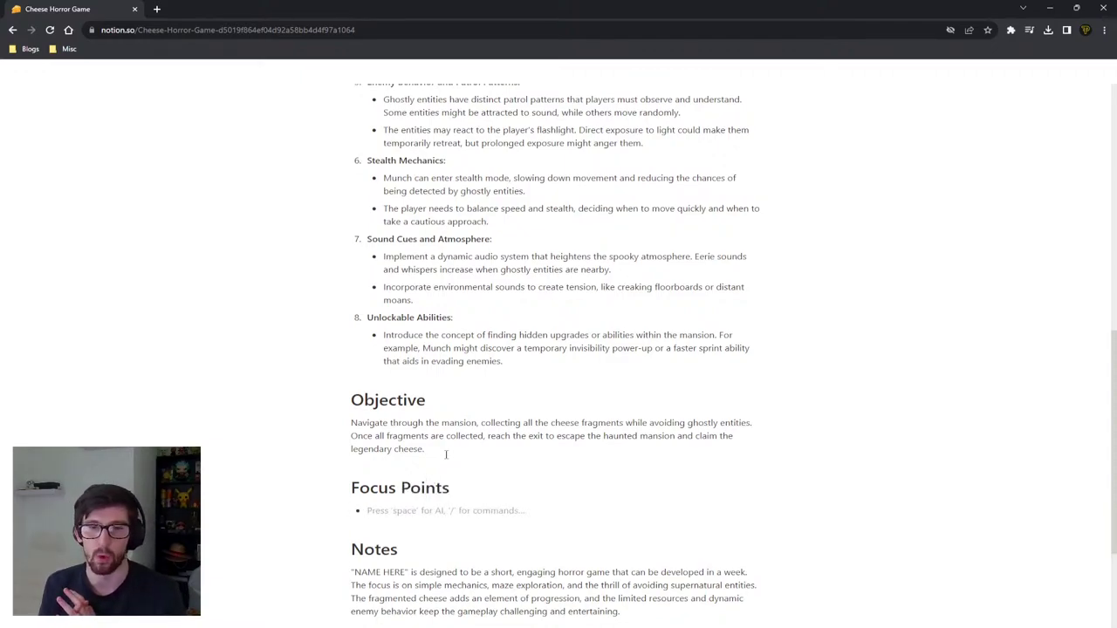
scroll(446, 455, up, 4)
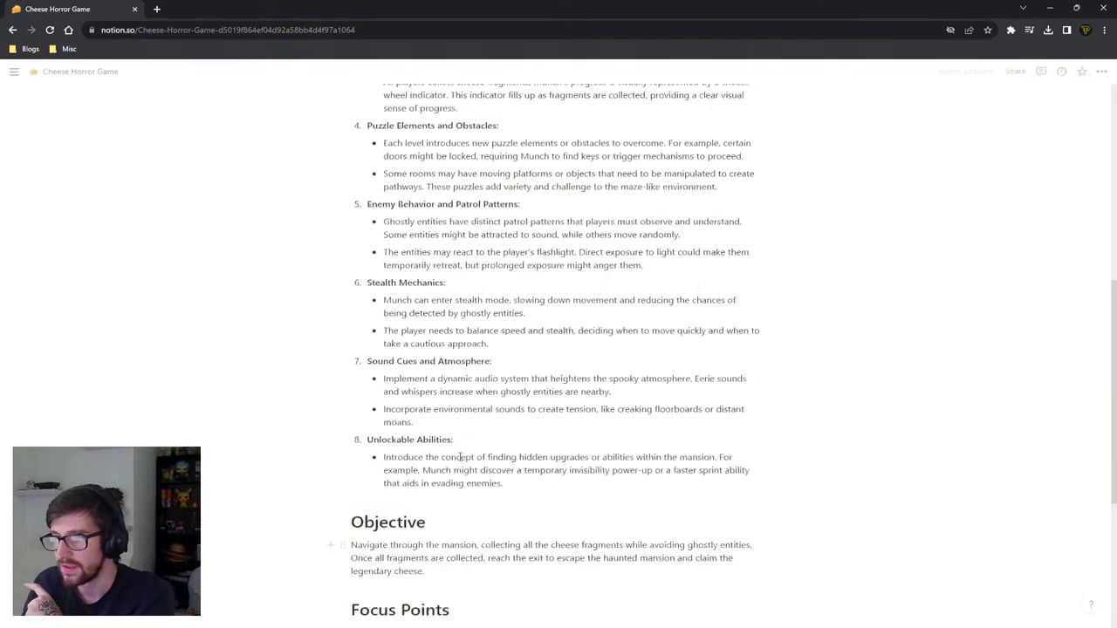
scroll(462, 453, down, 4)
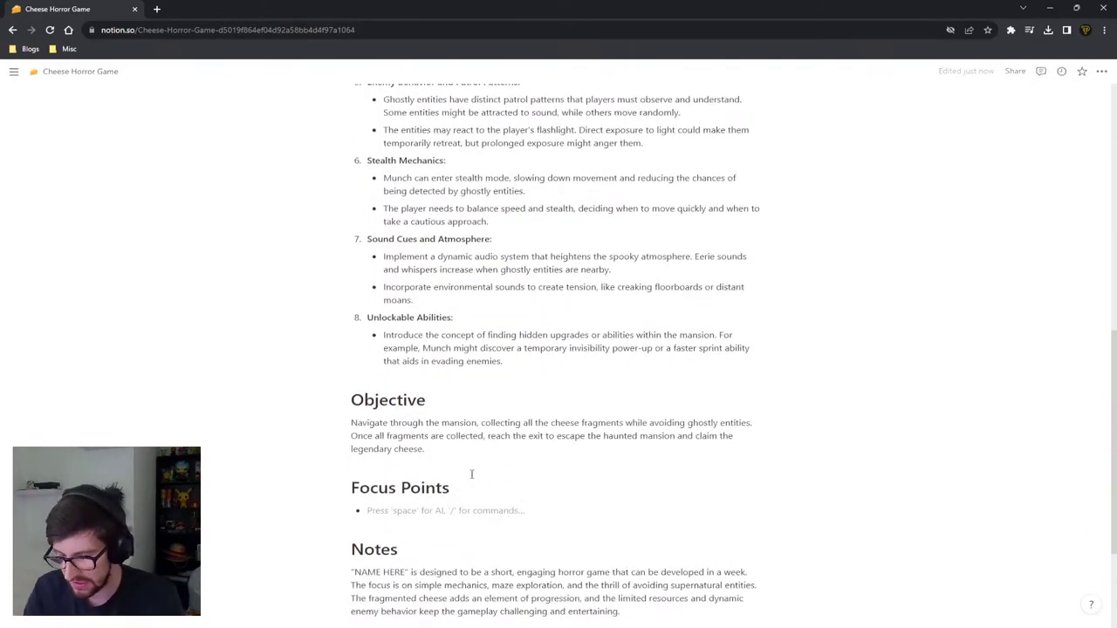
Step: Write the first Focus Points bullet, 'First Person Controller'
text(First Person)
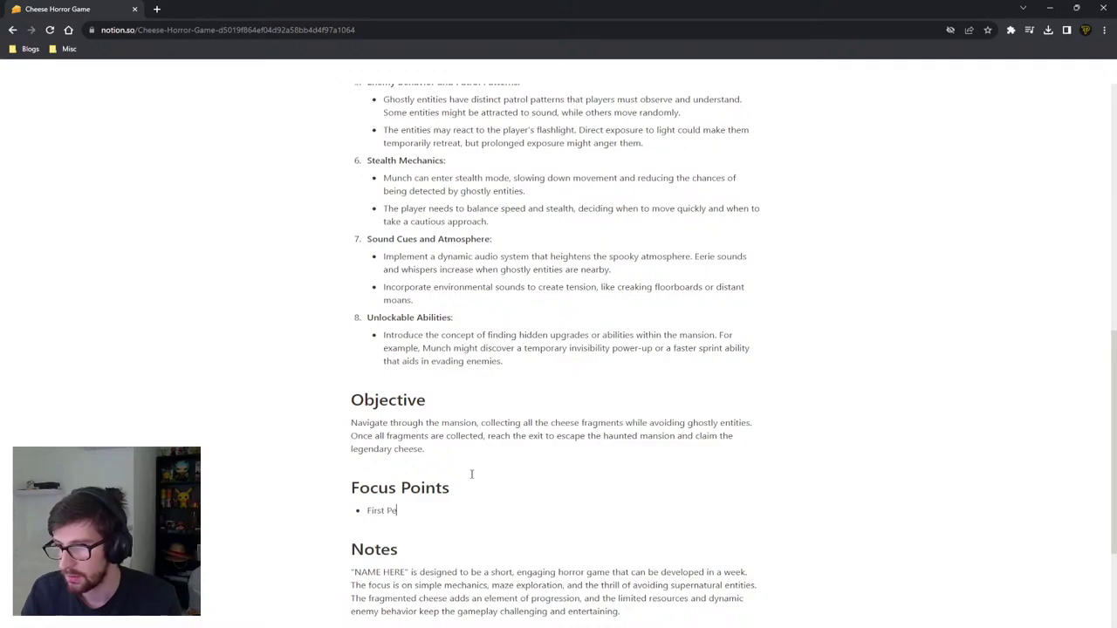
key(BackSpace)
key(BackSpace)
key(BackSpace)
text(son Controller)
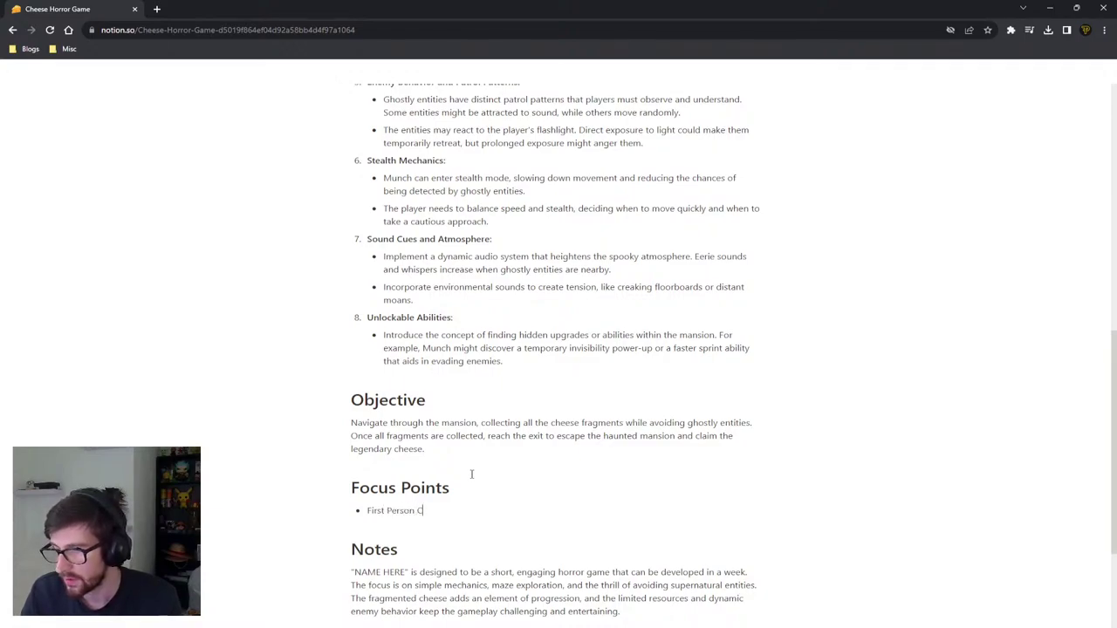
key(ctrl+shift+Left)
key(ctrl+shift+Left)
key(ctrl+shift+Left)
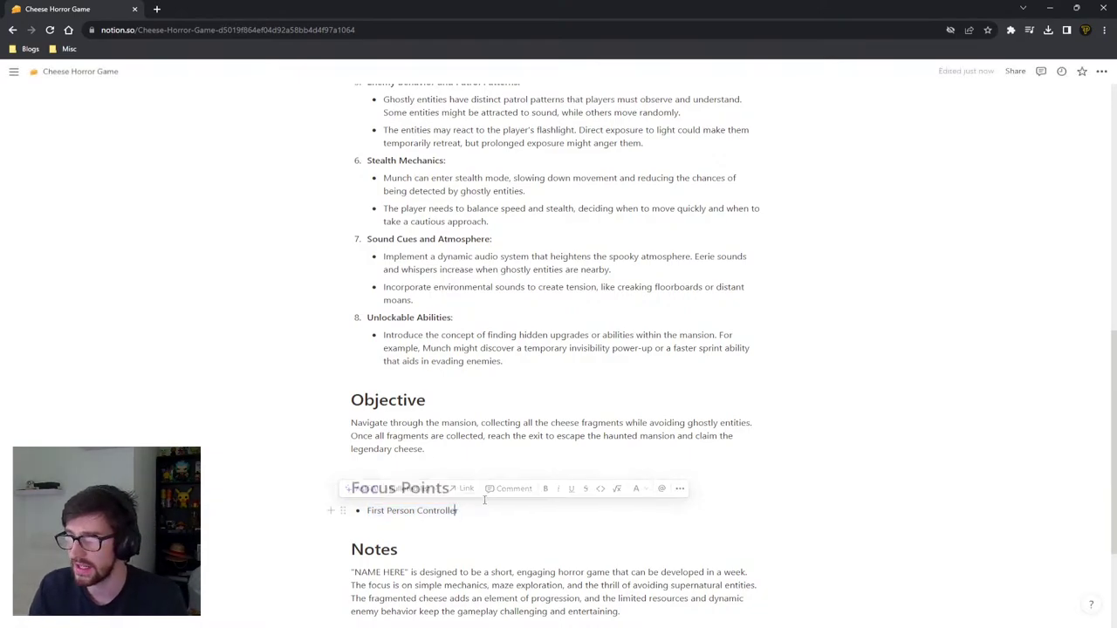
scroll(401, 367, up, 5)
drag(363, 220, 387, 225)
scroll(463, 518, down, 5)
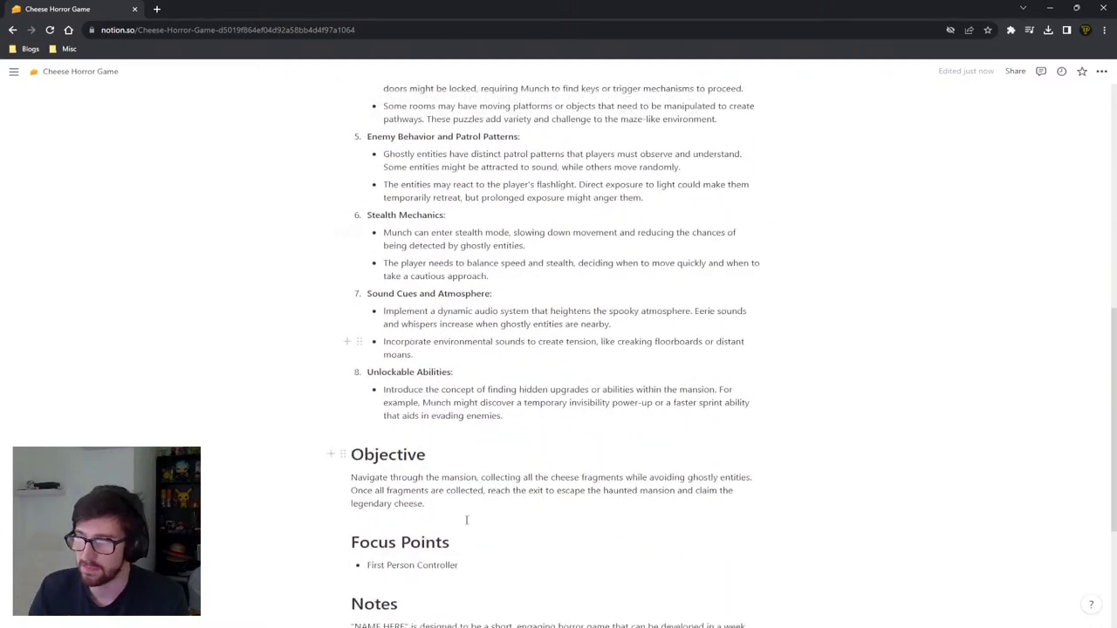
Step: Add a second bullet reading 'Haunted Mansion Environment'
click(483, 511)
key(Return)
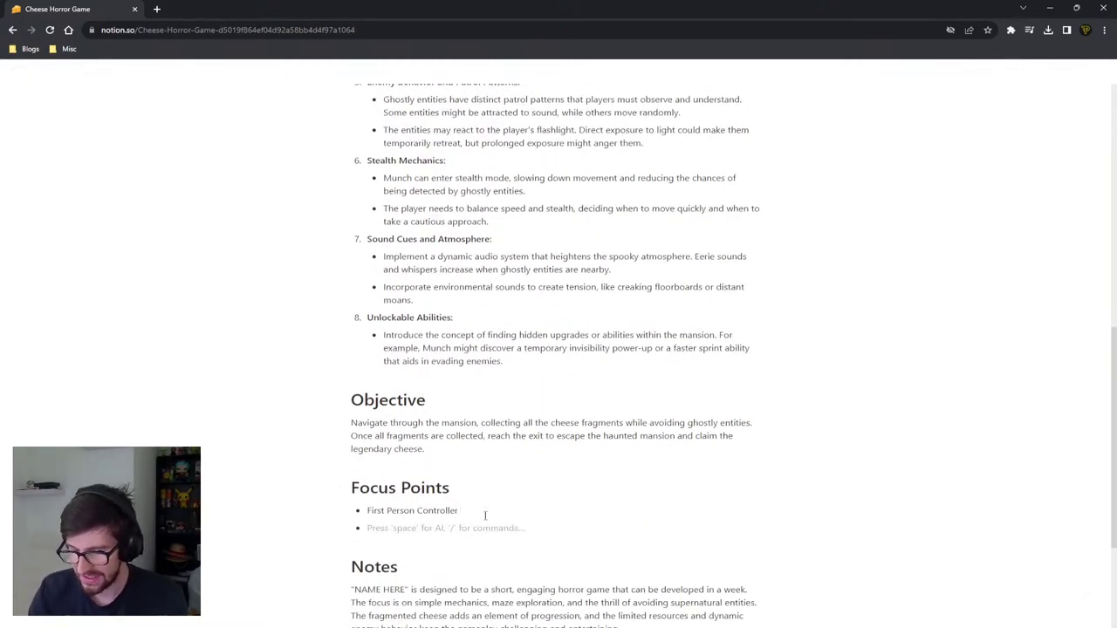
text(Envir)
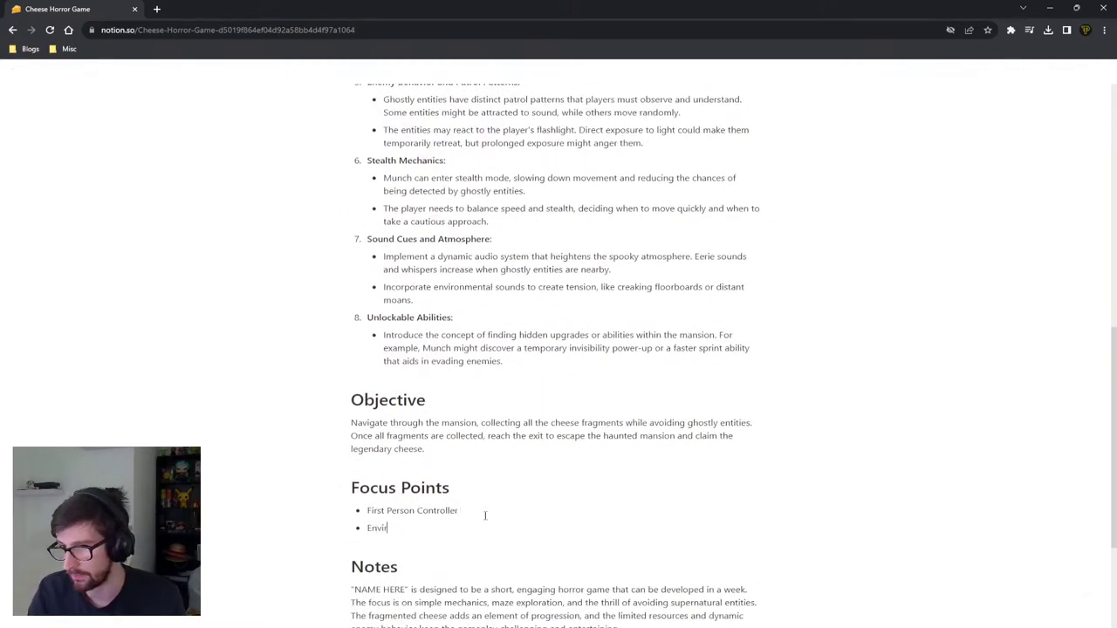
text(onment)
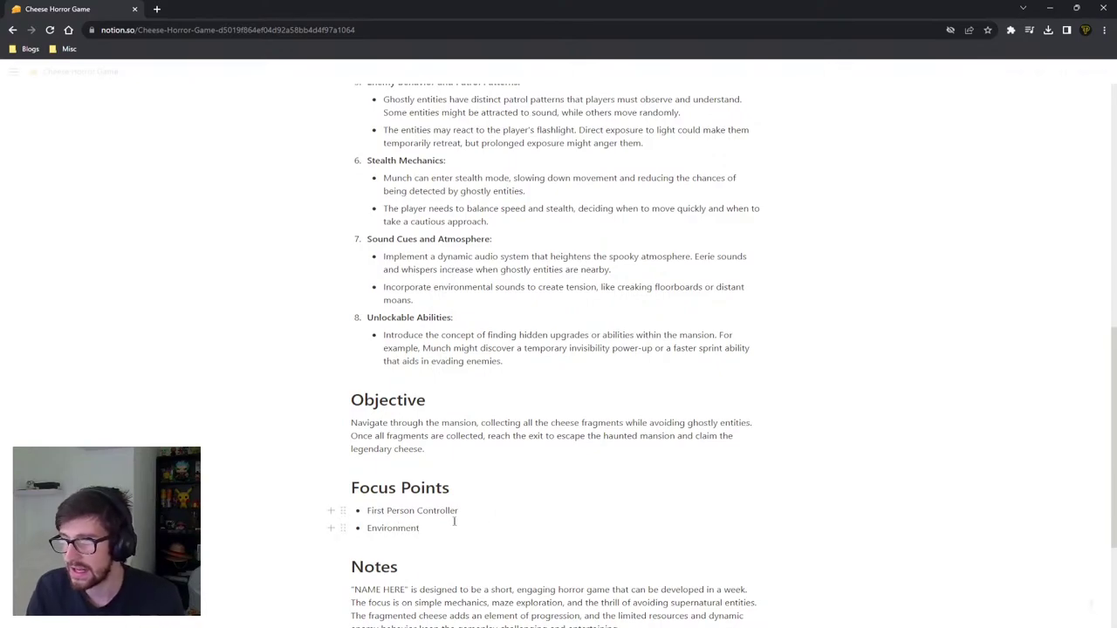
click(452, 521)
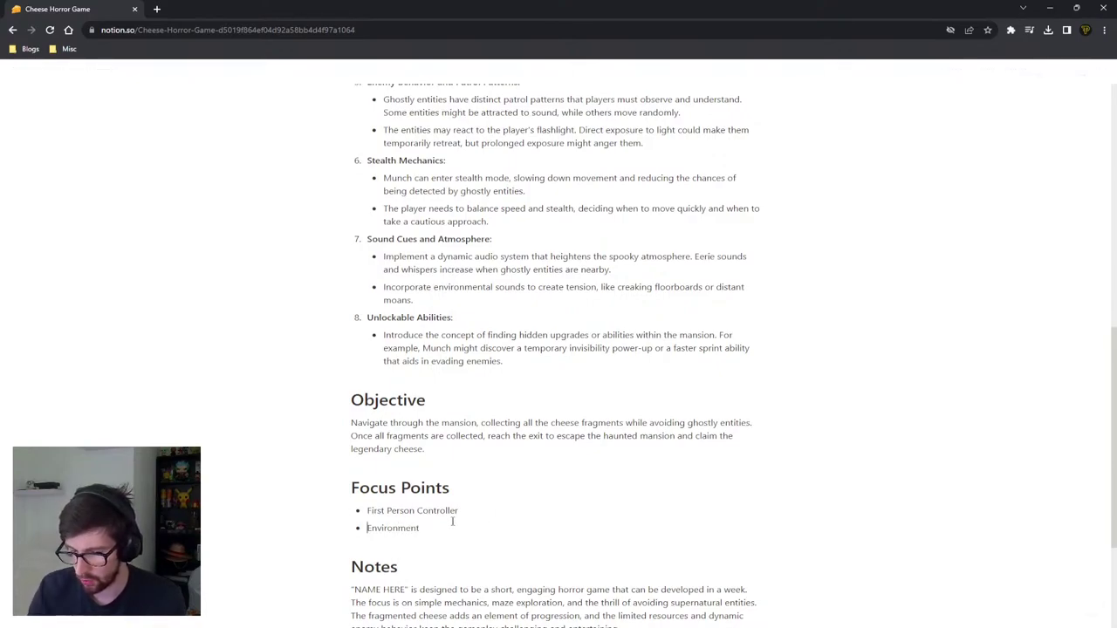
key(Home)
text(Haunted Mansion)
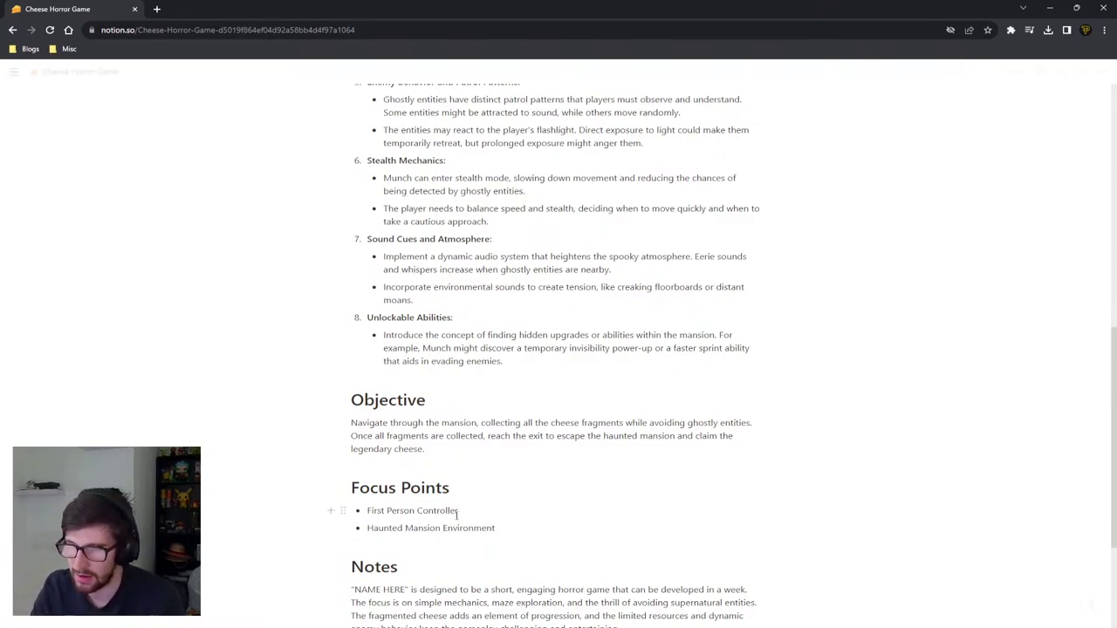
Step: Check the Haunted Mansion Environment bullet's wording and start an empty third bullet
double_click(395, 528)
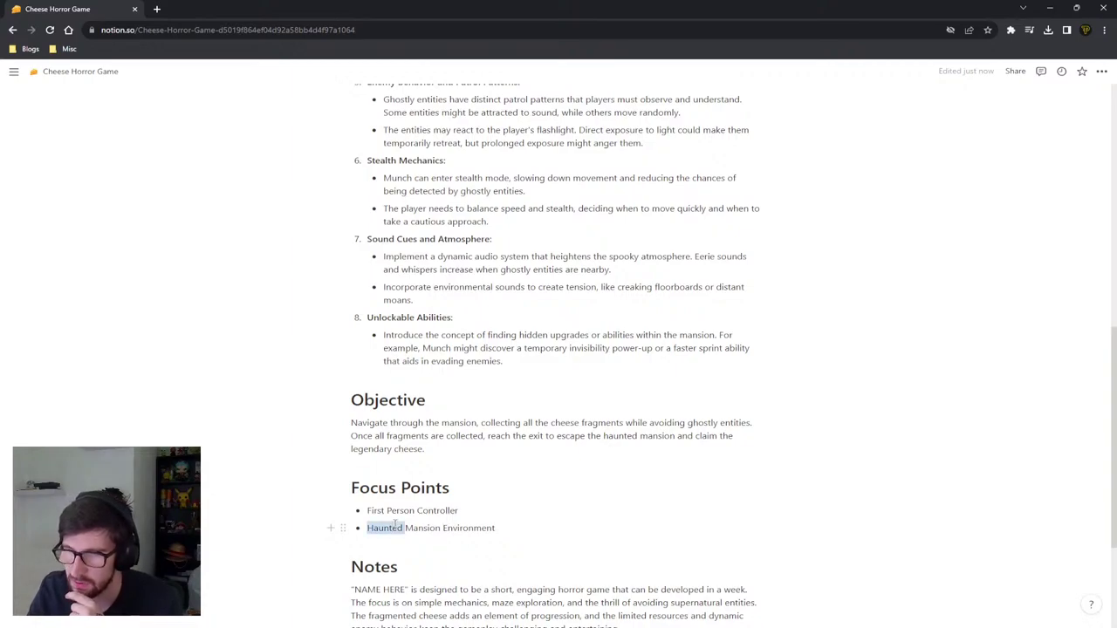
double_click(424, 528)
double_click(468, 528)
click(379, 527)
double_click(378, 527)
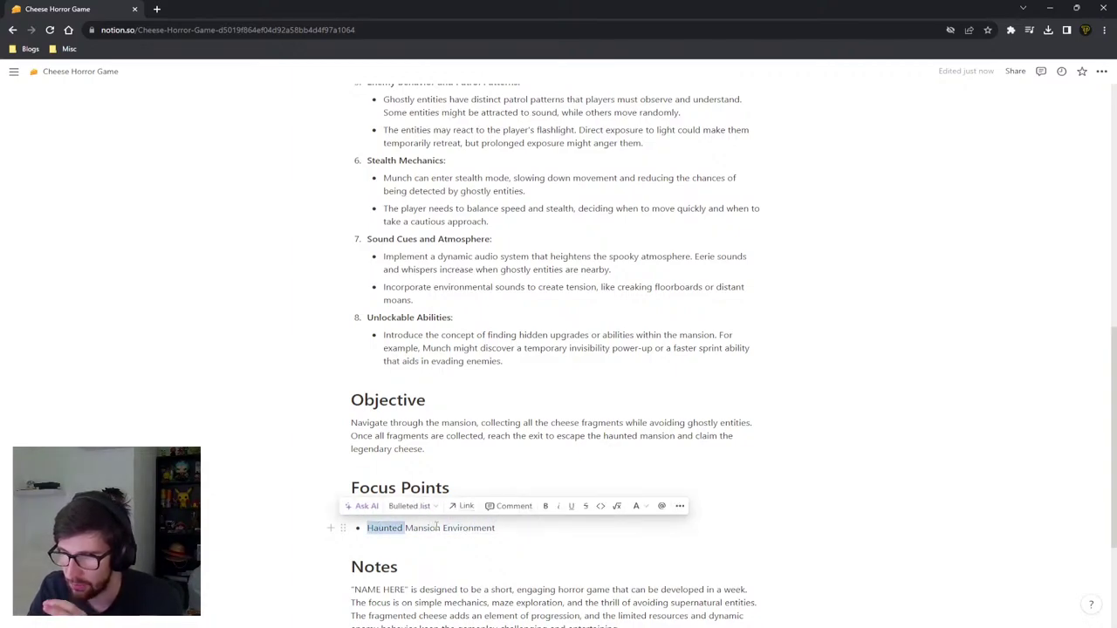
double_click(444, 527)
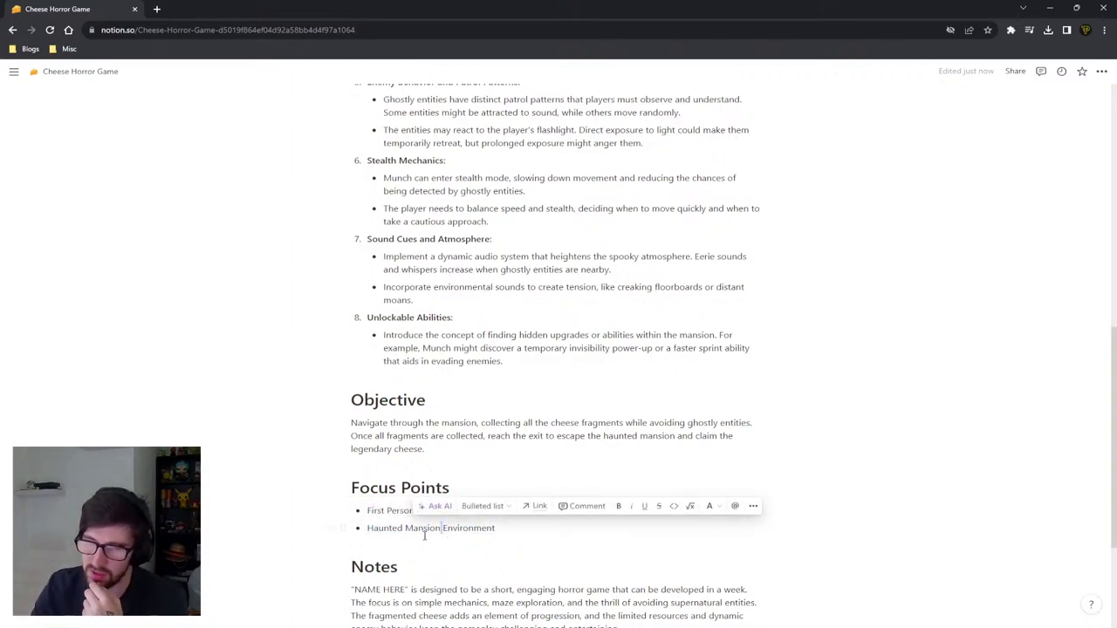
click(422, 528)
double_click(446, 528)
click(521, 529)
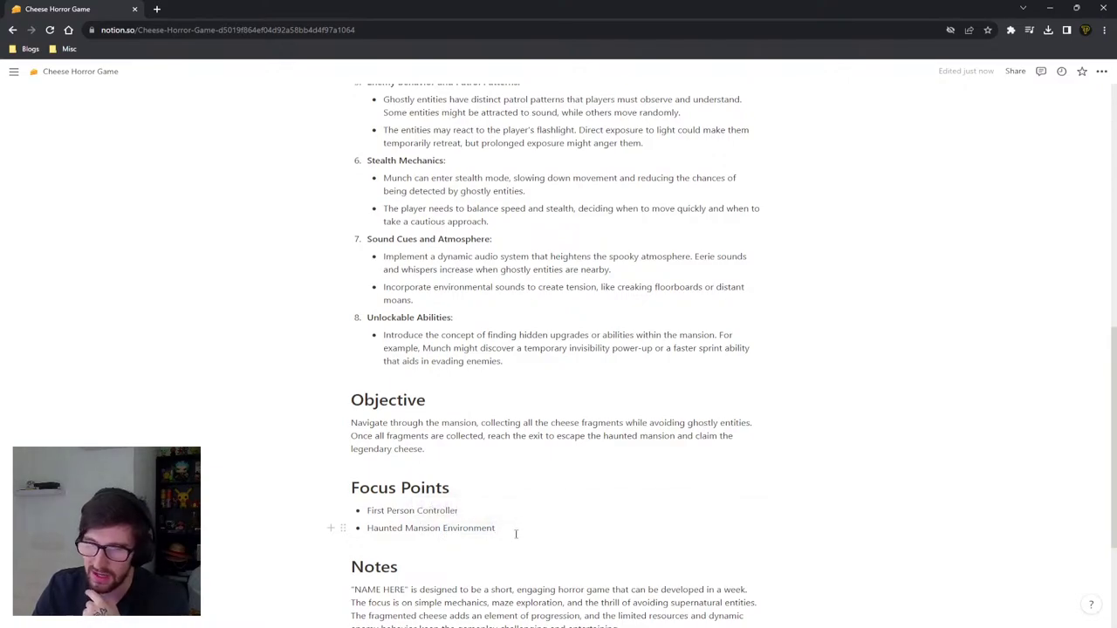
scroll(518, 534, up, 2)
scroll(521, 542, down, 3)
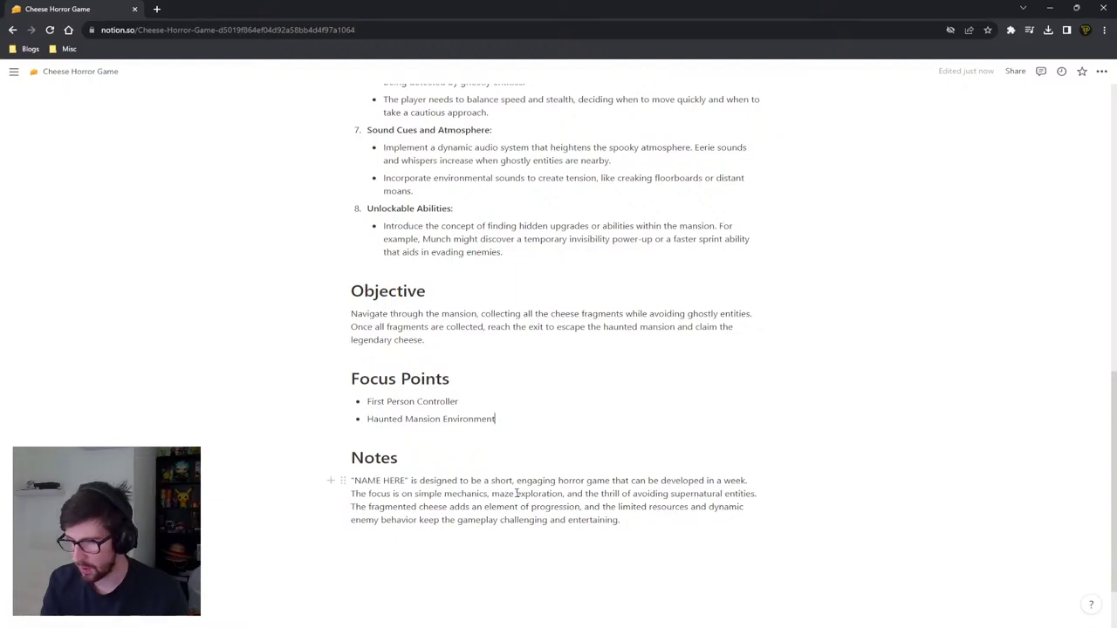
key(Return)
scroll(468, 404, up, 5)
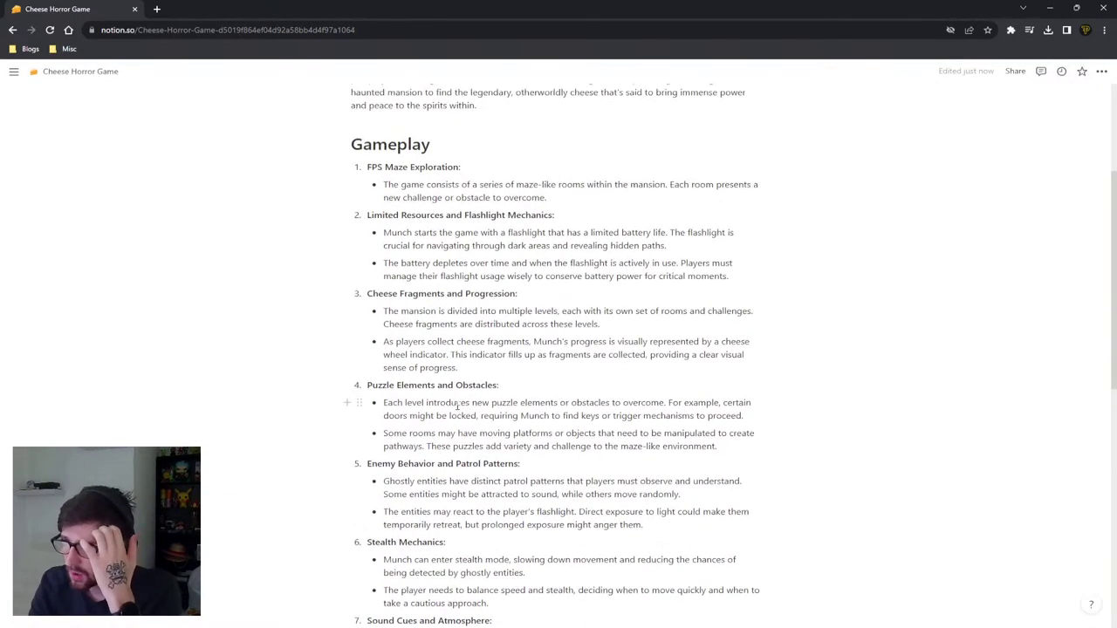
scroll(462, 408, down, 6)
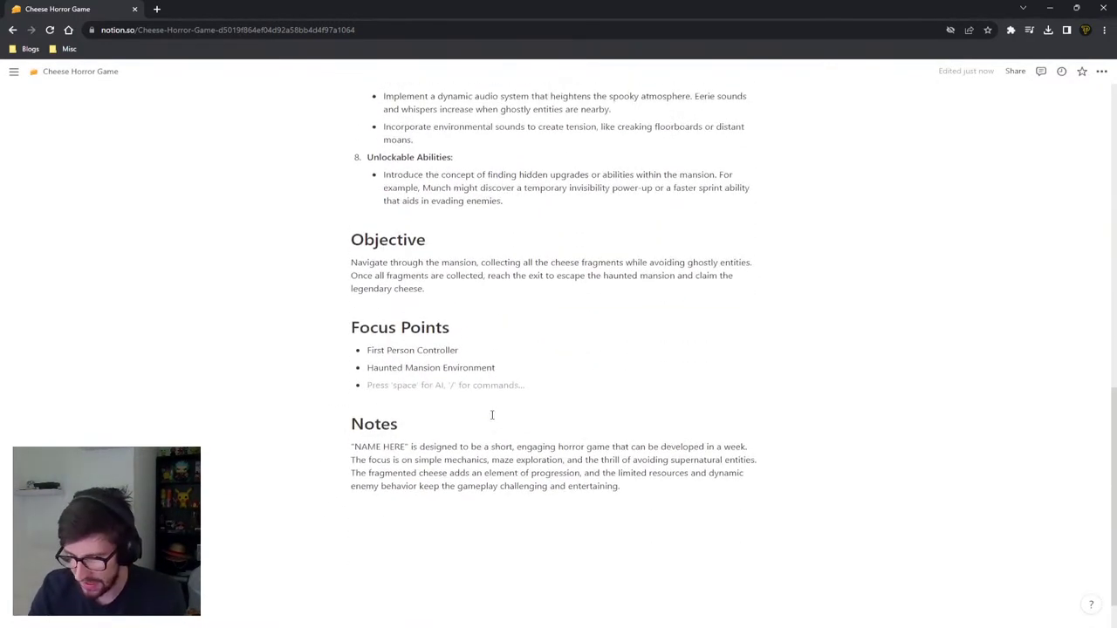
Step: Enter 'Cheese Fragments / Collectible (6/8/10' in the third Focus Points bullet
text(Cheese Fragme)
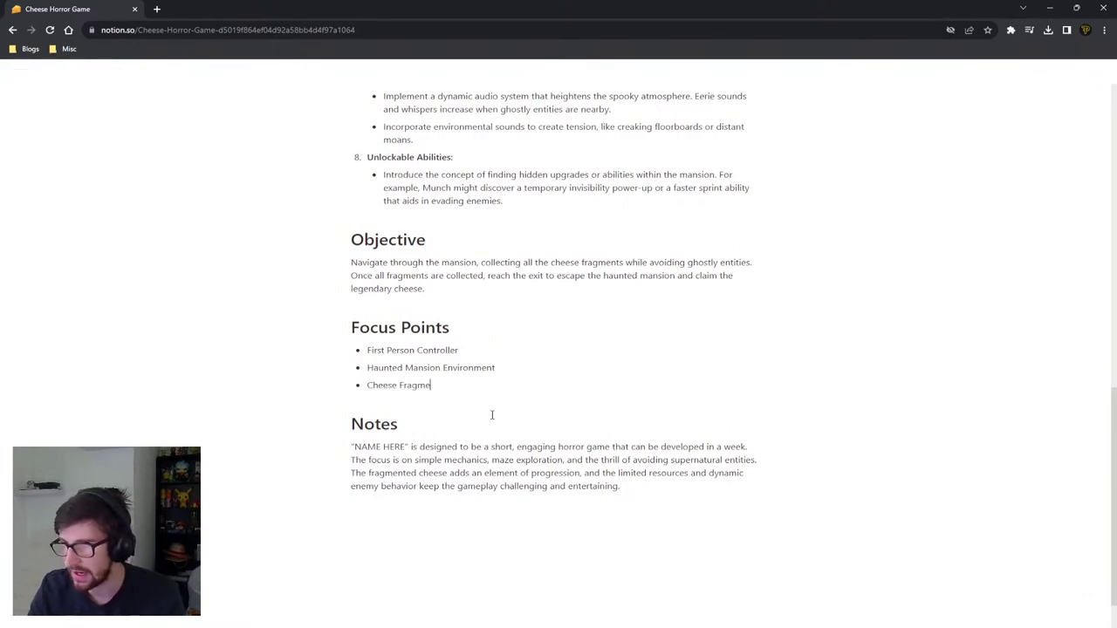
text(nts / Collectible ()
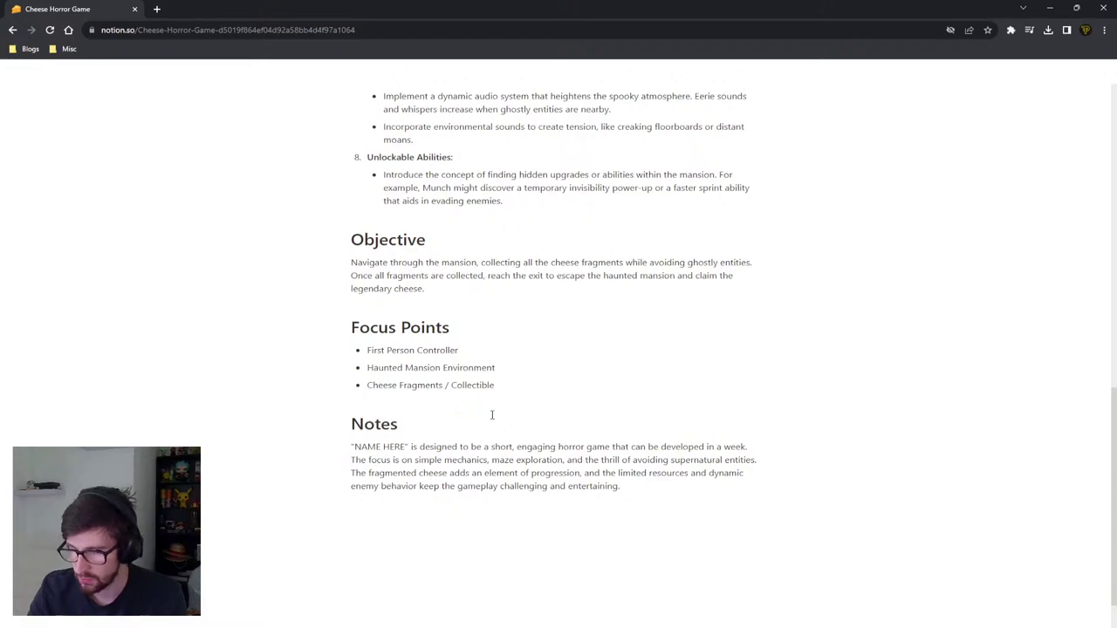
key(BackSpace)
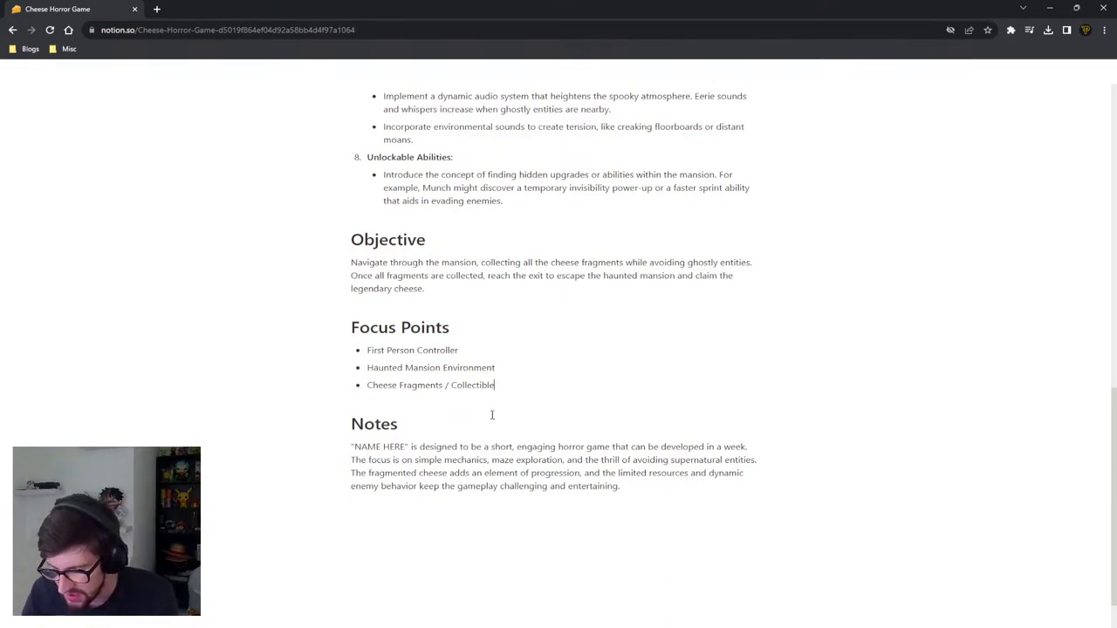
text(6/)
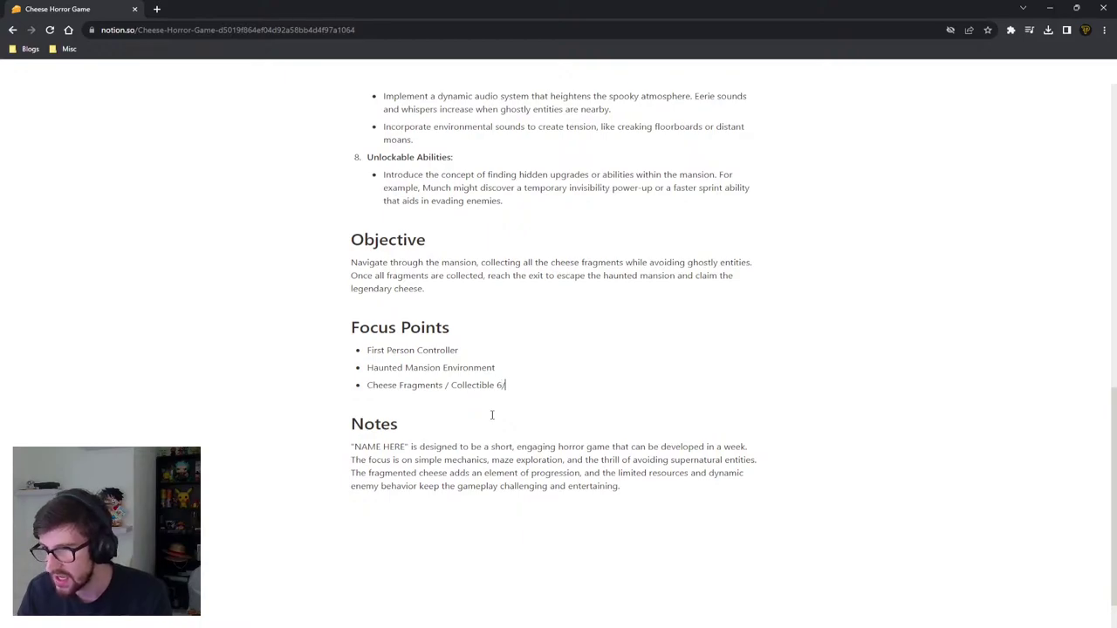
text(8/10)
key(shift+Left)
key(shift+Left)
key(shift+Left)
key(shift+Left)
key(shift+Left)
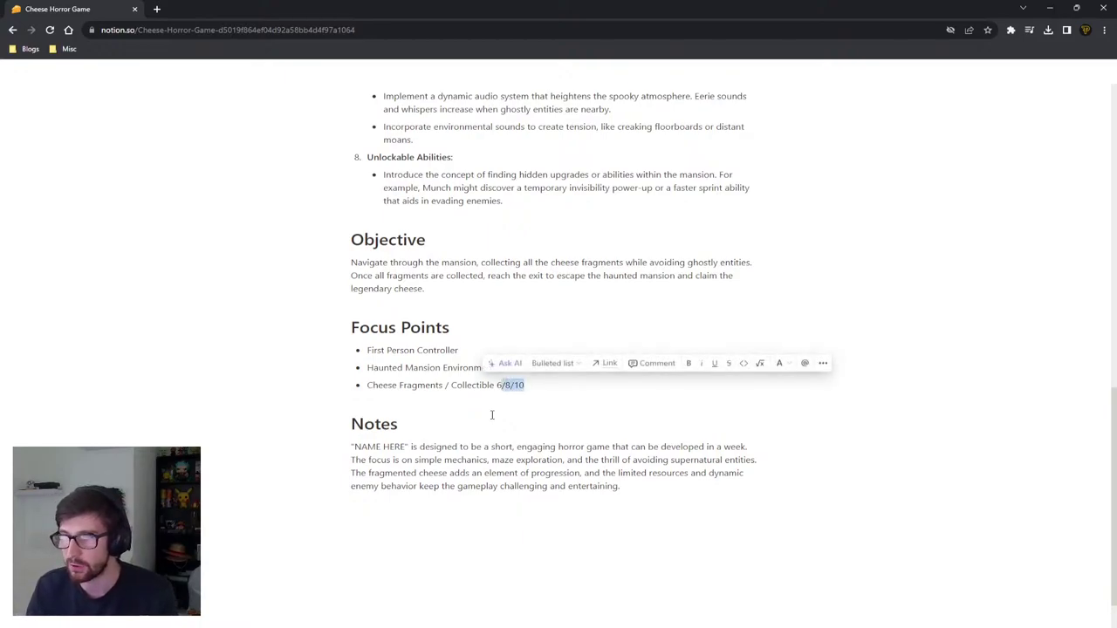
key(shift+Left)
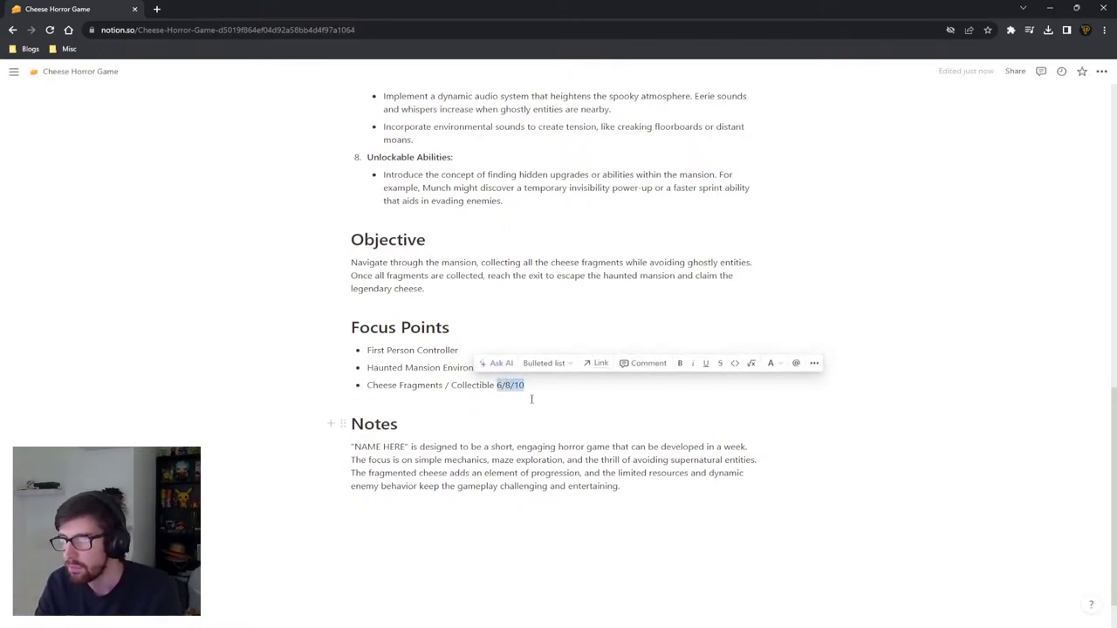
click(532, 382)
drag(495, 384, 524, 384)
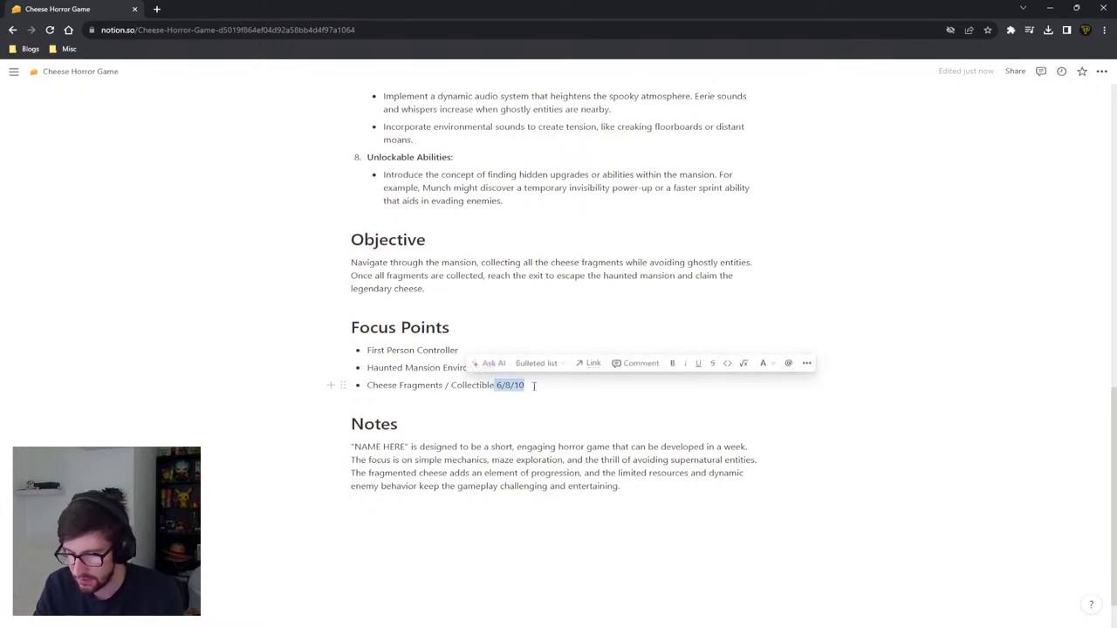
click(525, 384)
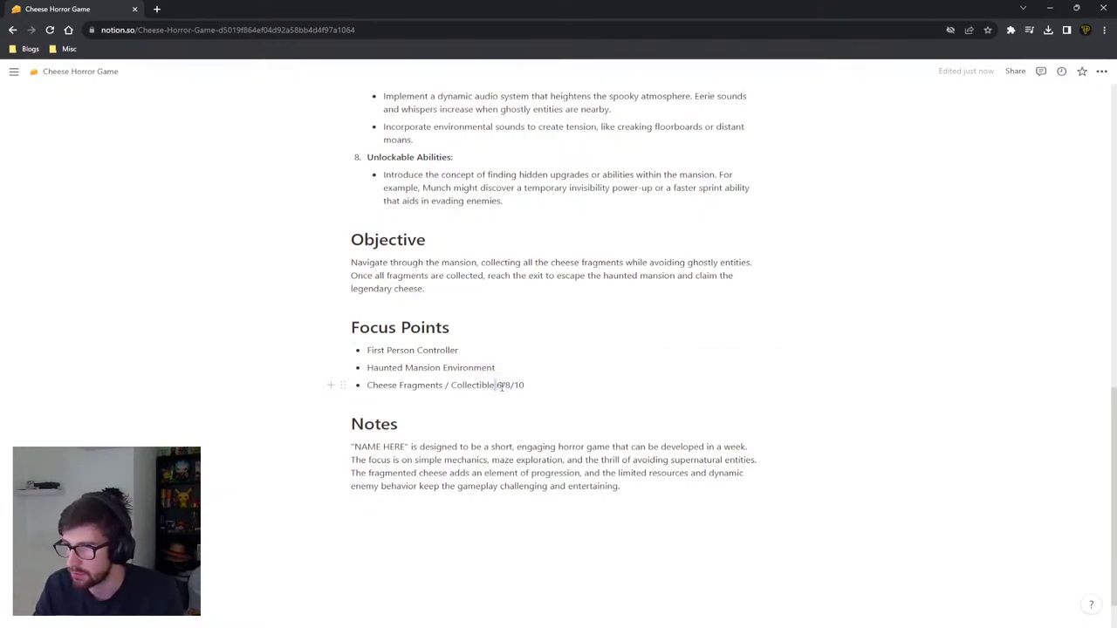
Step: Finish the item with 'fragments)', keep Notes as a heading, and start a new bullet
click(496, 385)
text(()
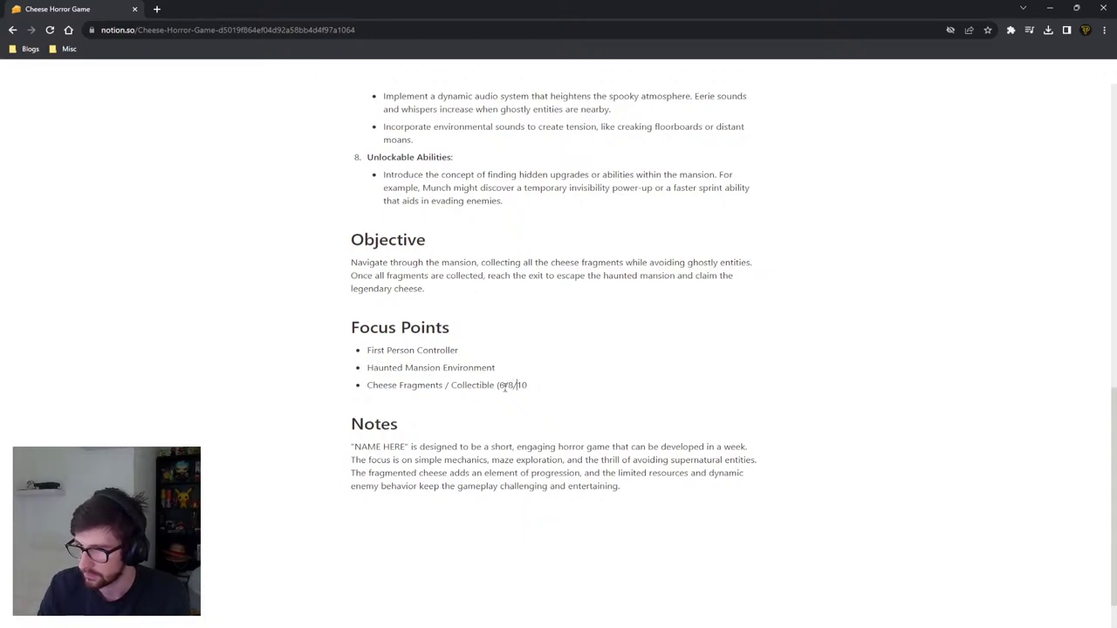
text(fragments)
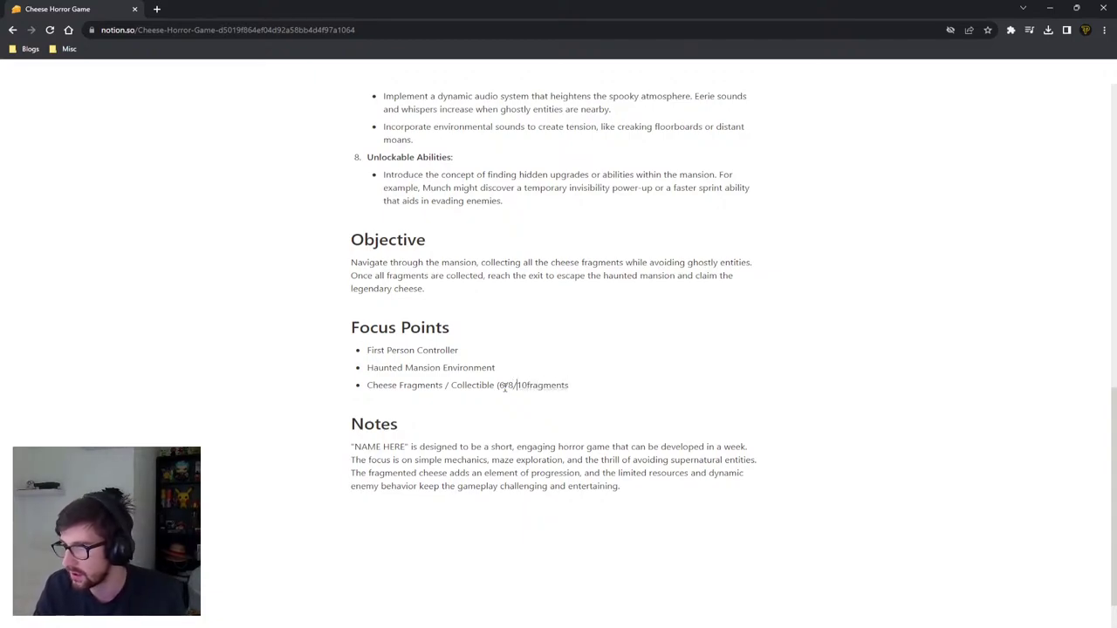
key(End)
text())
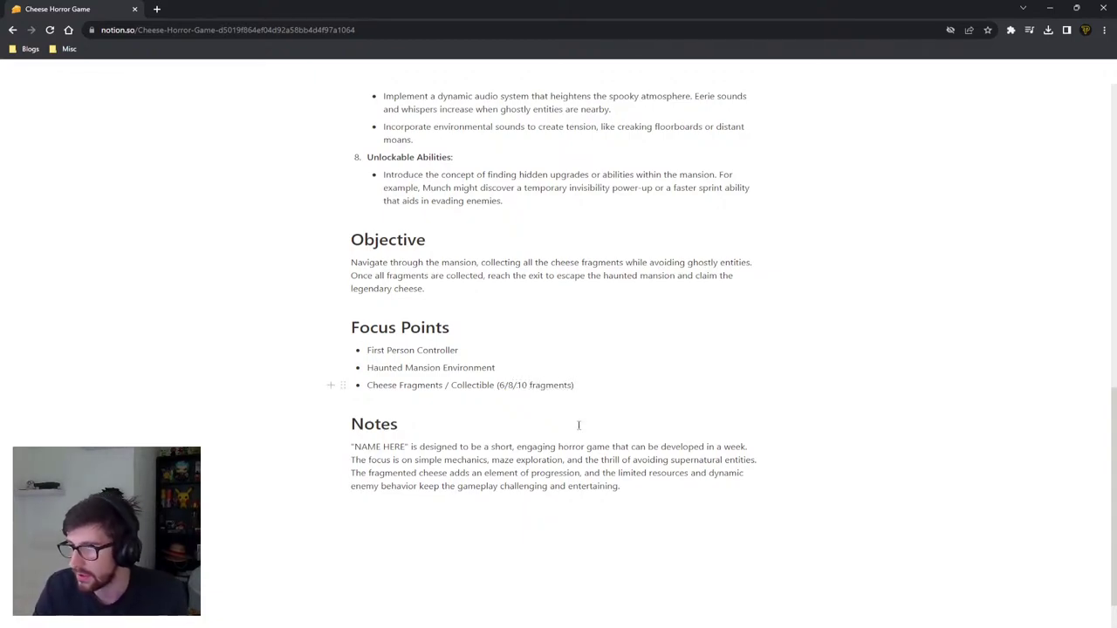
key(Delete)
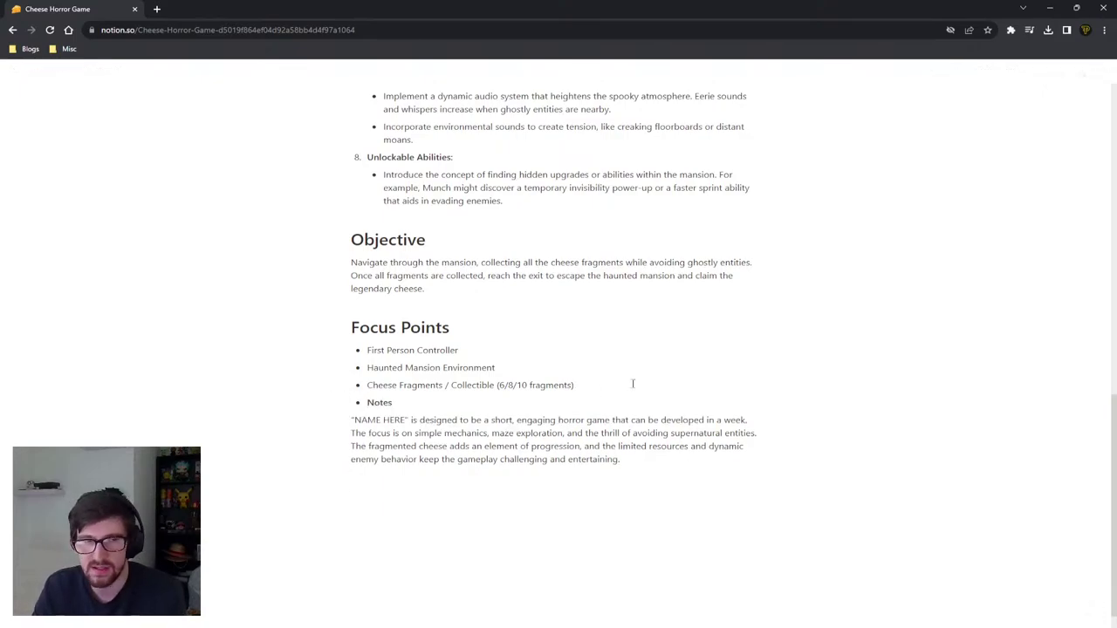
key(ctrl+z)
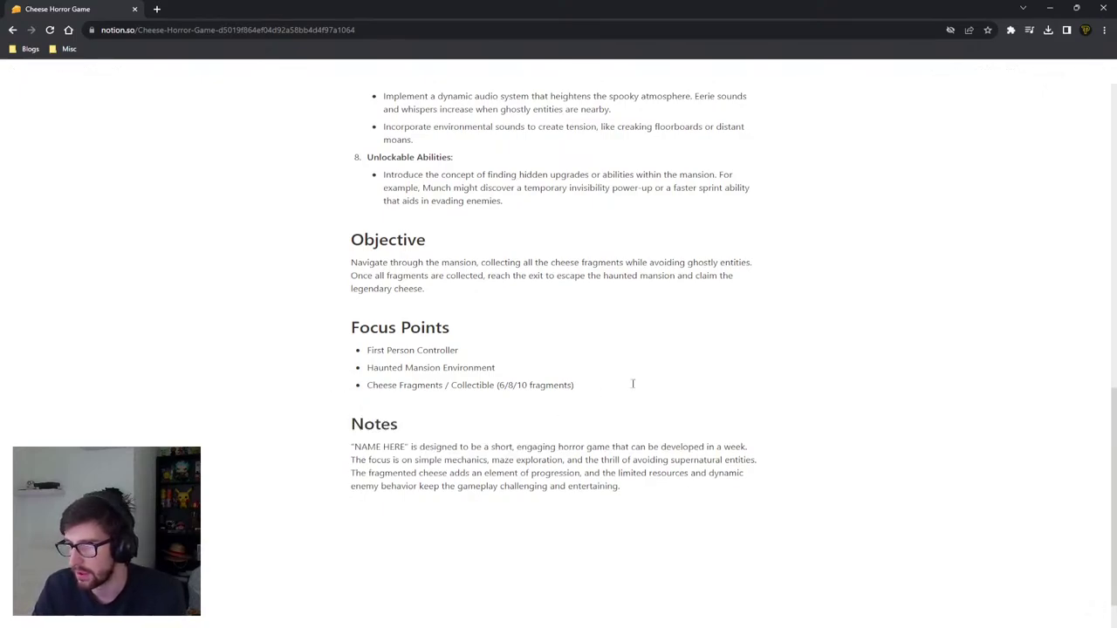
key(Return)
Step: Write 'Progression by locked areas / keys required' in the empty Focus Points bullet, then add another bullet
scroll(560, 386, up, 4)
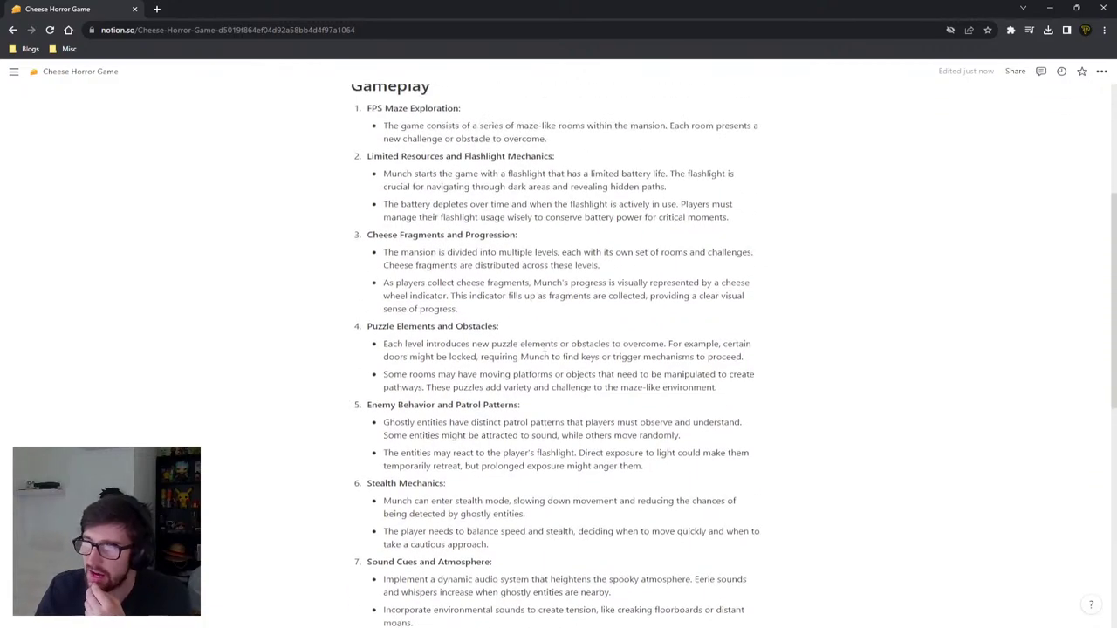
scroll(407, 359, down, 3)
scroll(407, 359, down, 4)
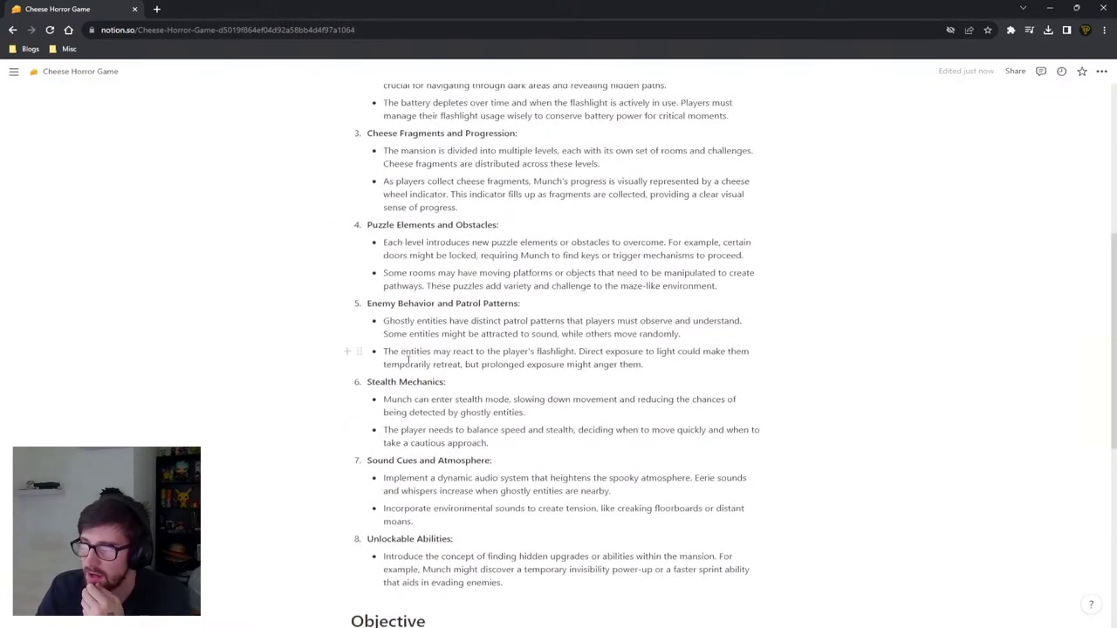
click(441, 401)
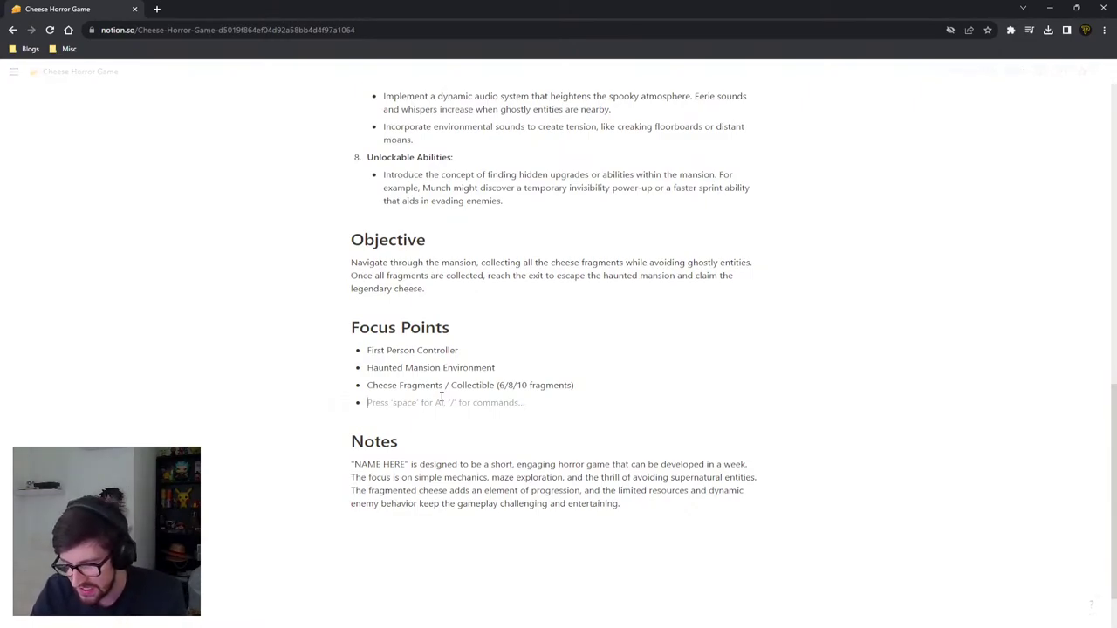
text(Progression blo)
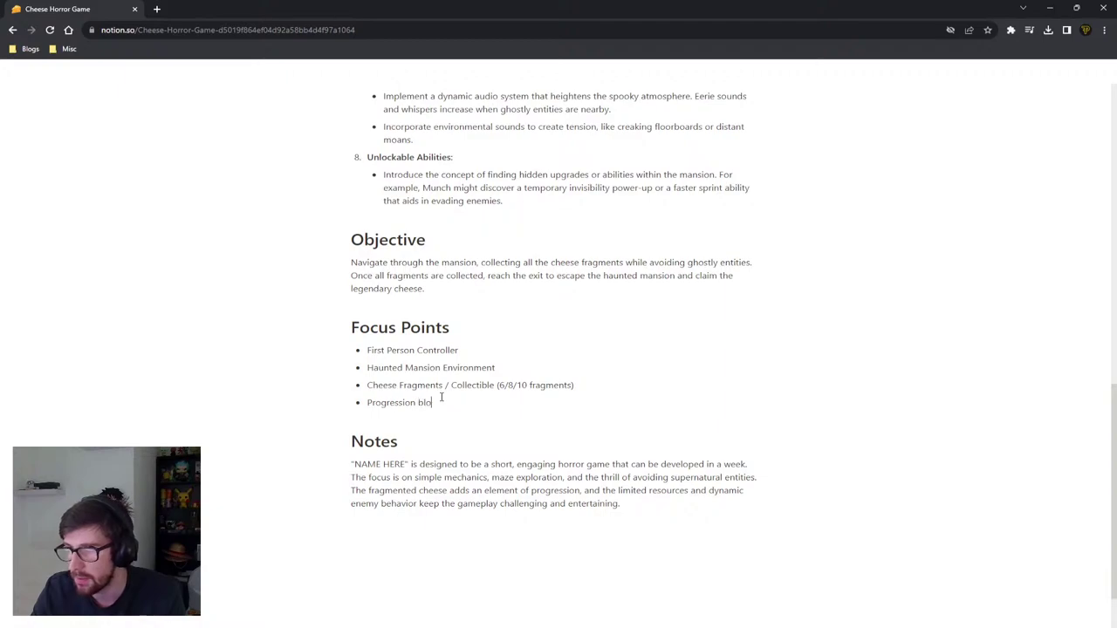
text(cking by lock)
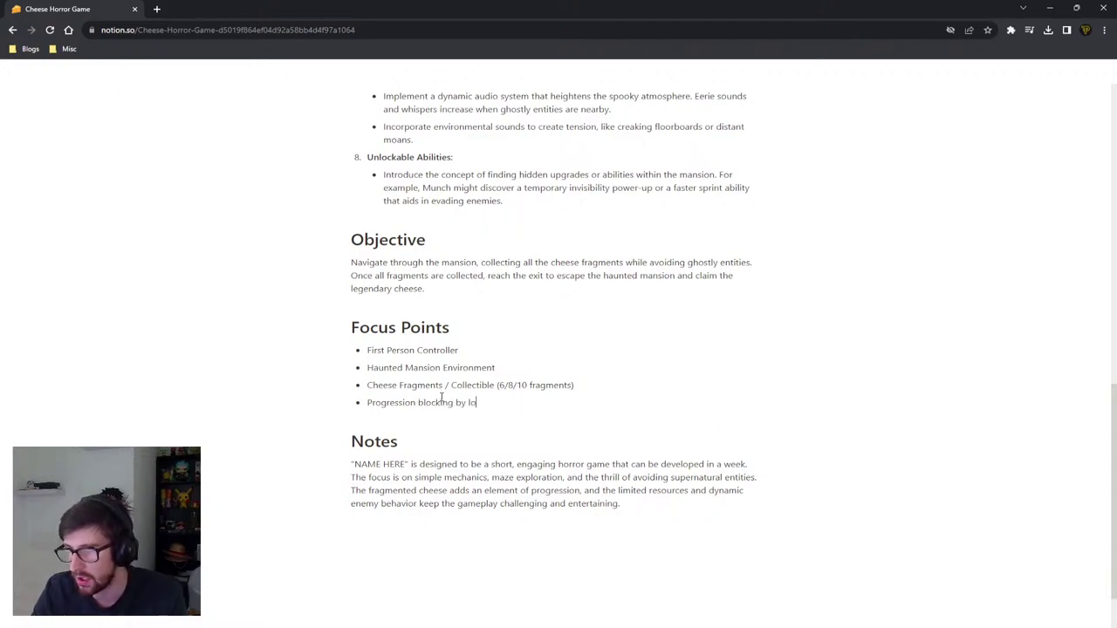
key(ctrl+shift+Left)
key(ctrl+shift+Left)
key(ctrl+shift+Left)
key(BackSpace)
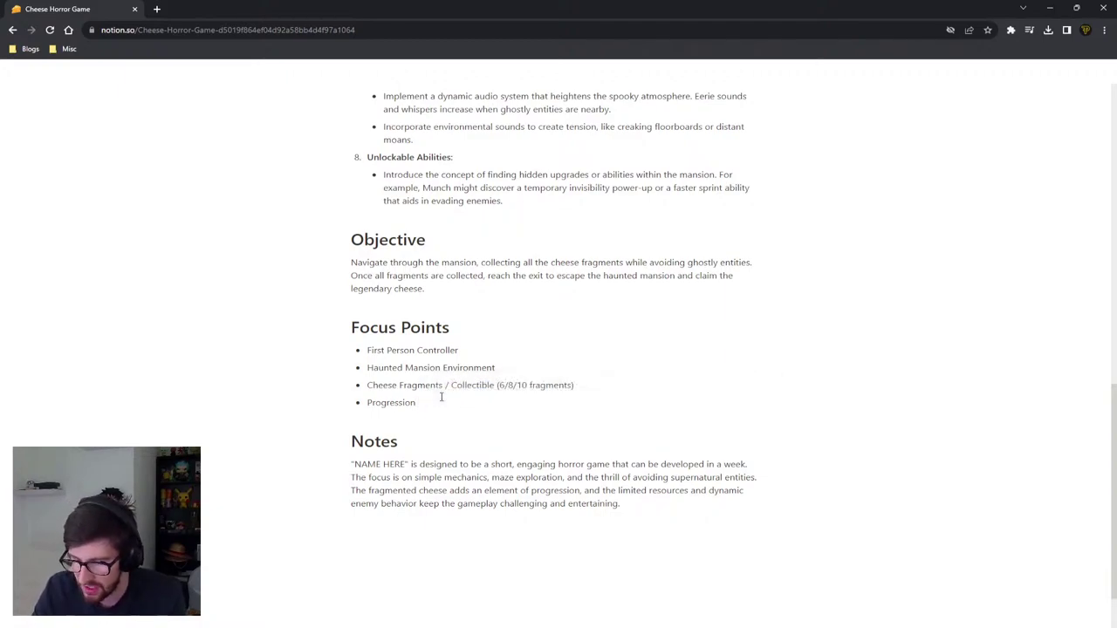
text(by)
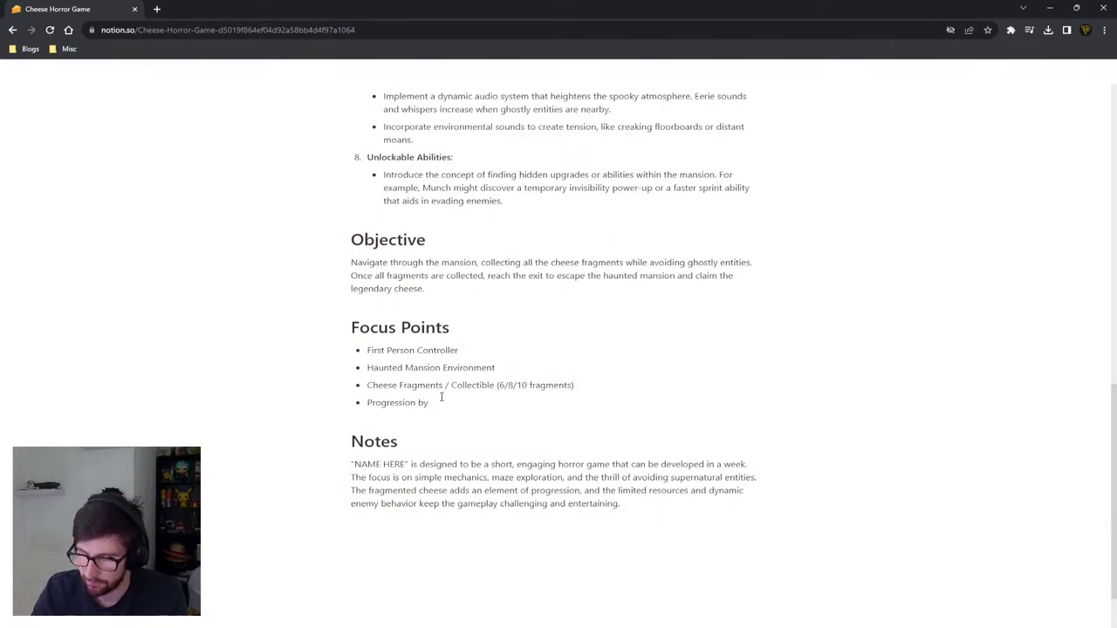
text( locked doors)
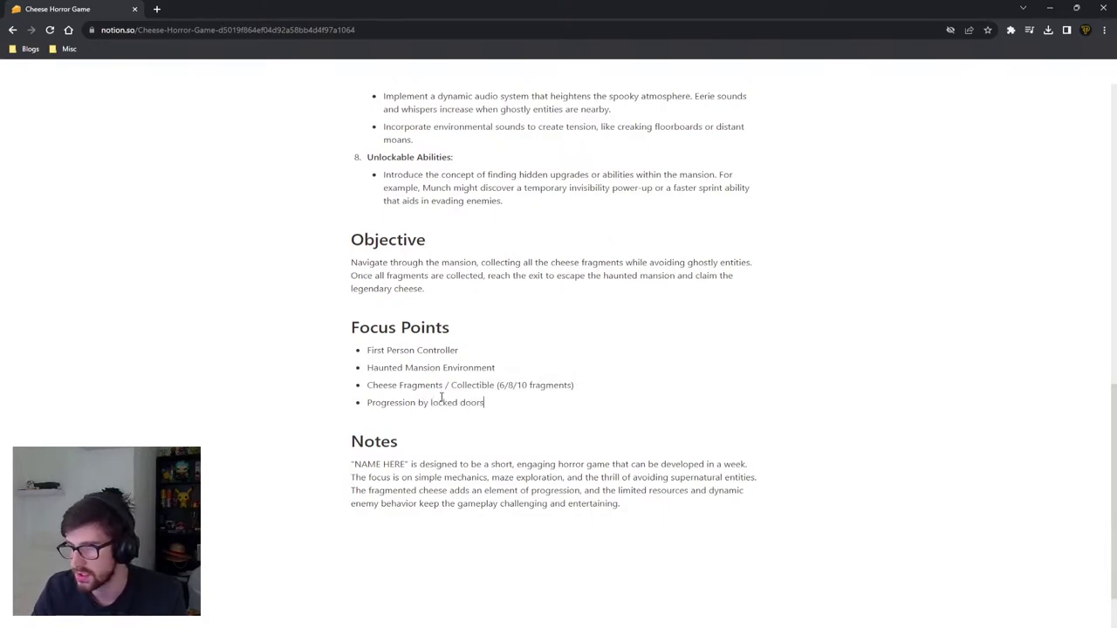
key(ctrl+shift+Left)
text(areas)
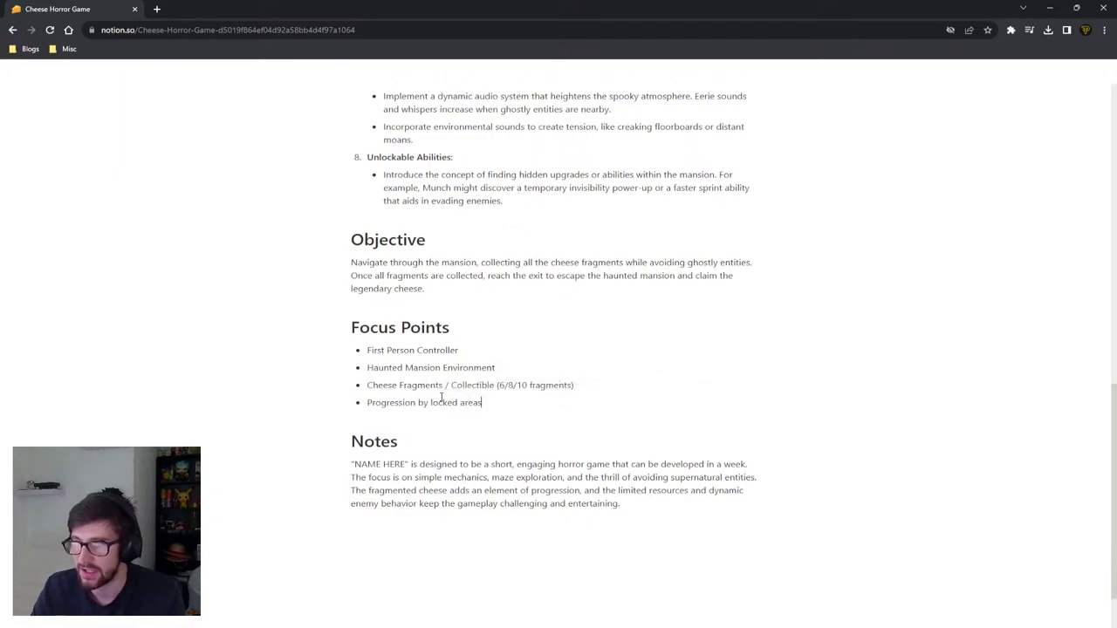
text( / keys required)
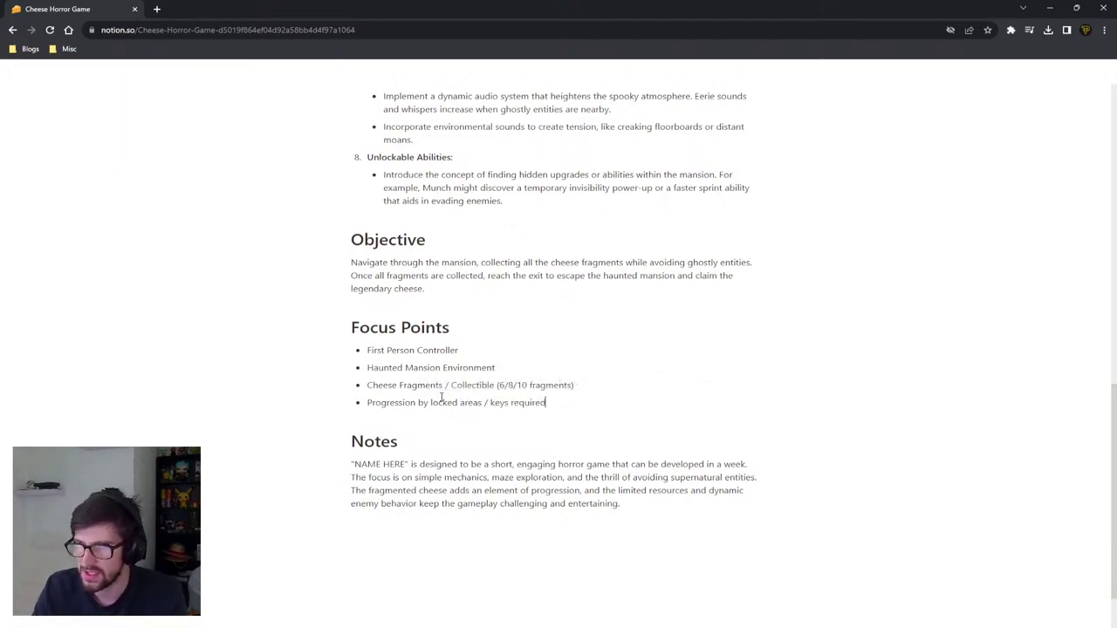
key(Return)
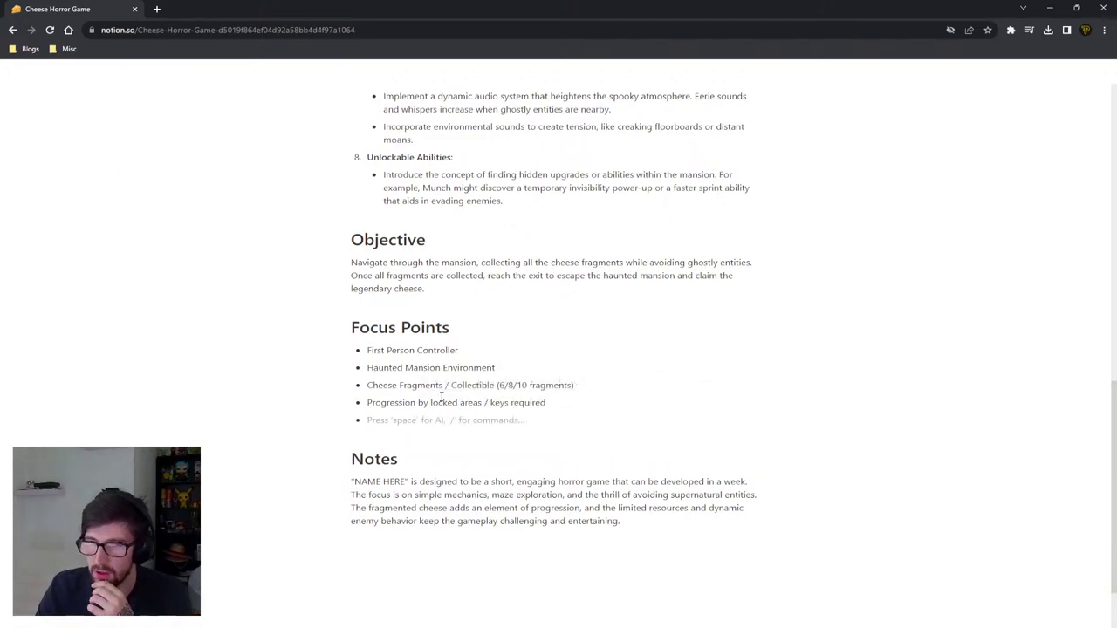
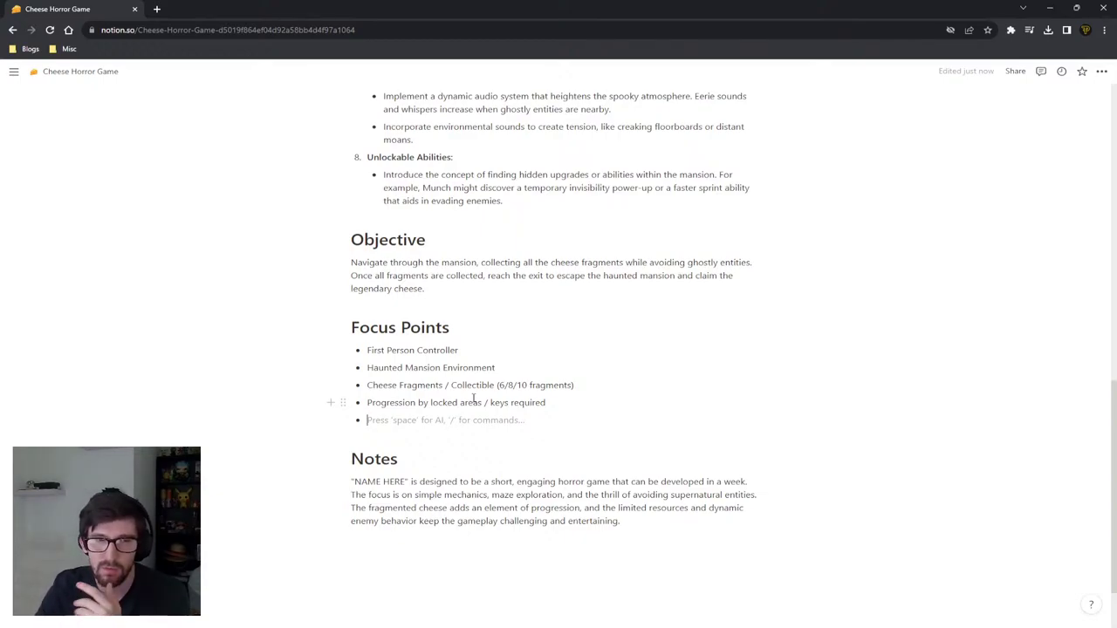
Step: Fill the empty last Focus Points bullet with 'Enemy AI' and start a new bullet
drag(496, 367, 368, 368)
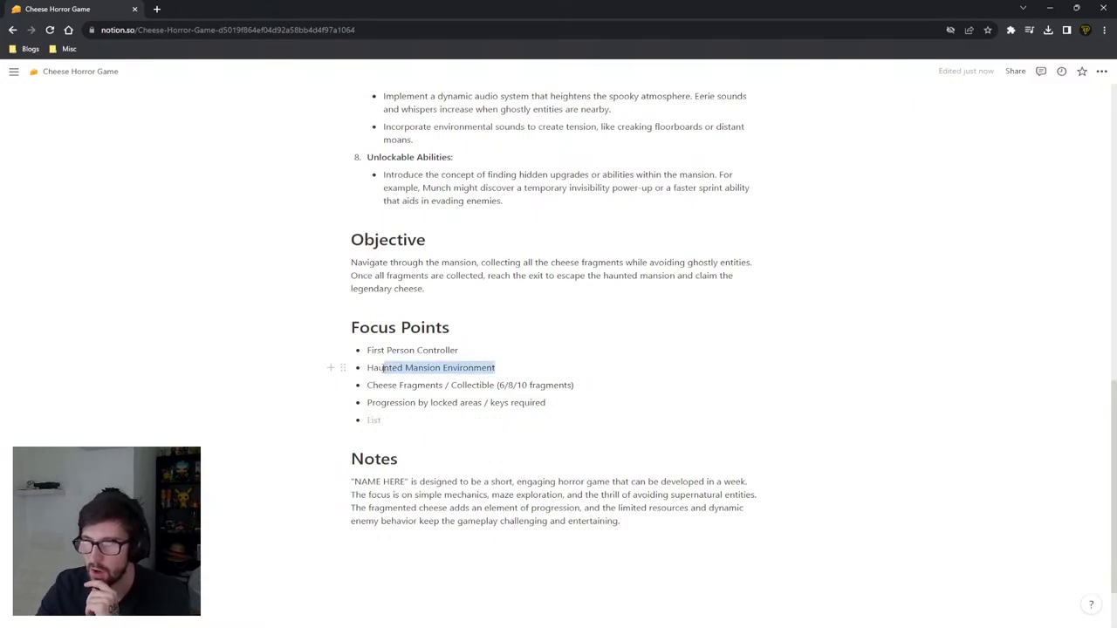
click(428, 420)
scroll(428, 419, up, 1)
scroll(428, 419, up, 4)
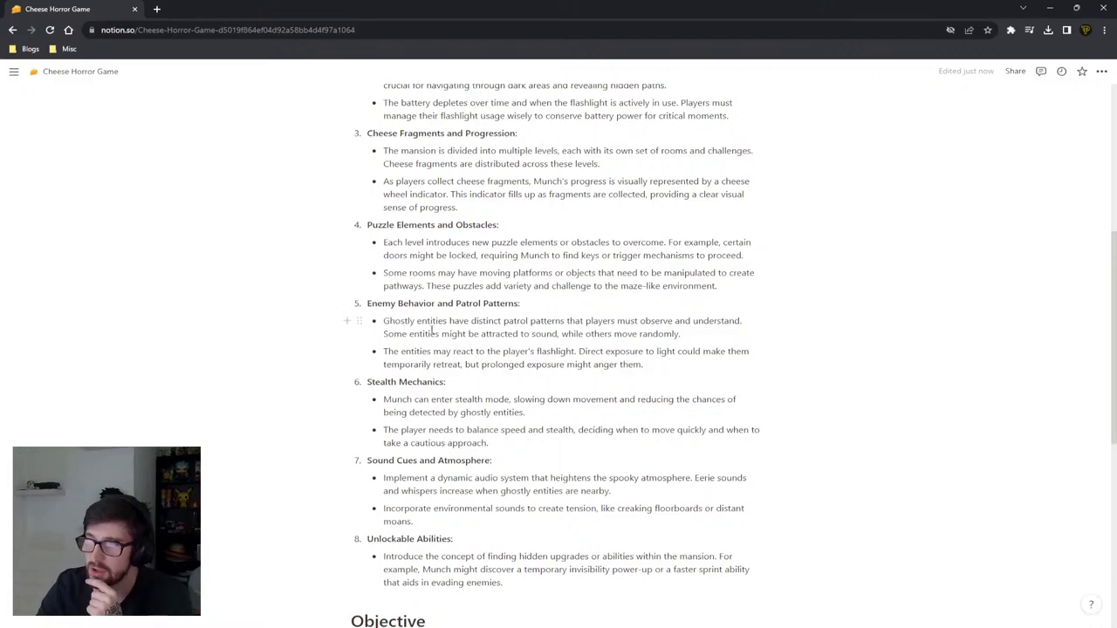
scroll(431, 330, down, 1)
scroll(439, 338, down, 3)
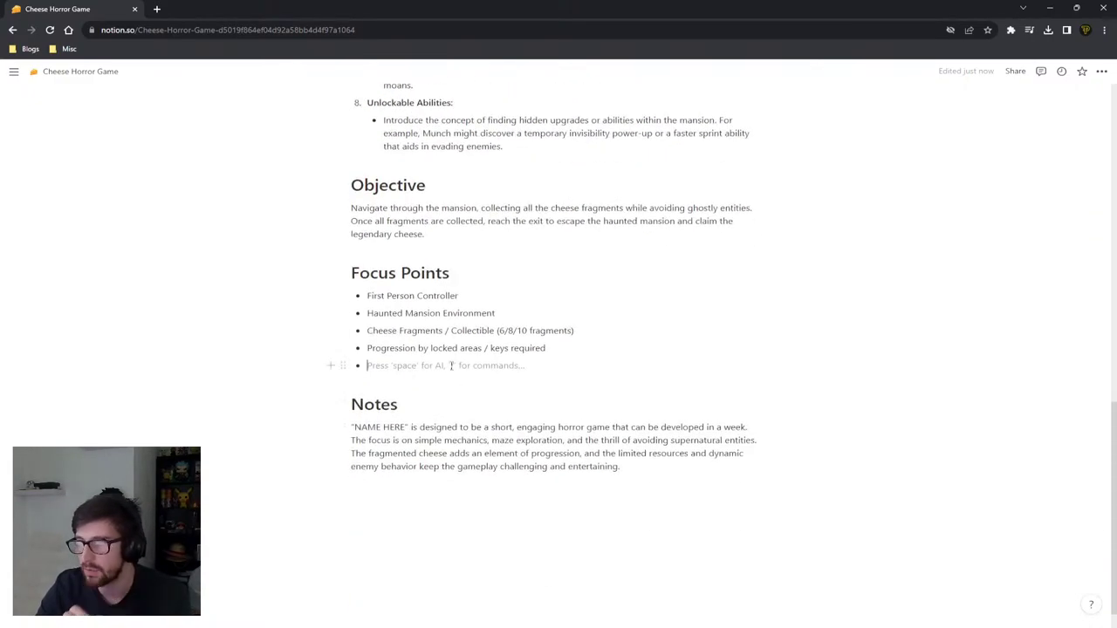
text(Enemy AI)
key(Return)
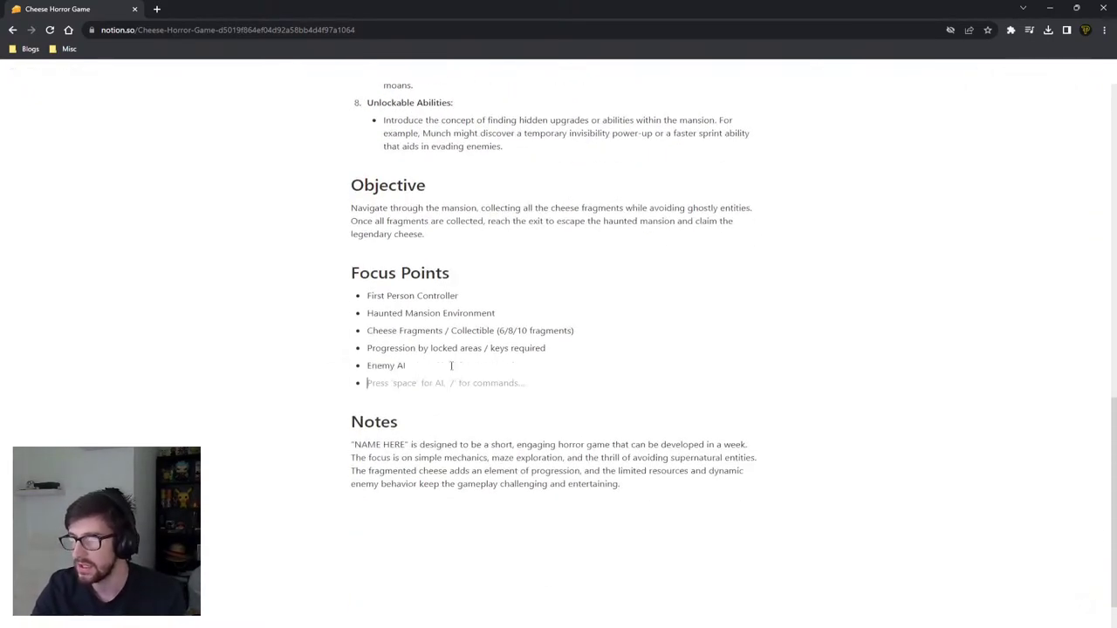
Step: Add 'Sound Effects / Atmospheric Audio' as the final Focus Points bullet
scroll(349, 262, up, 4)
scroll(460, 327, down, 4)
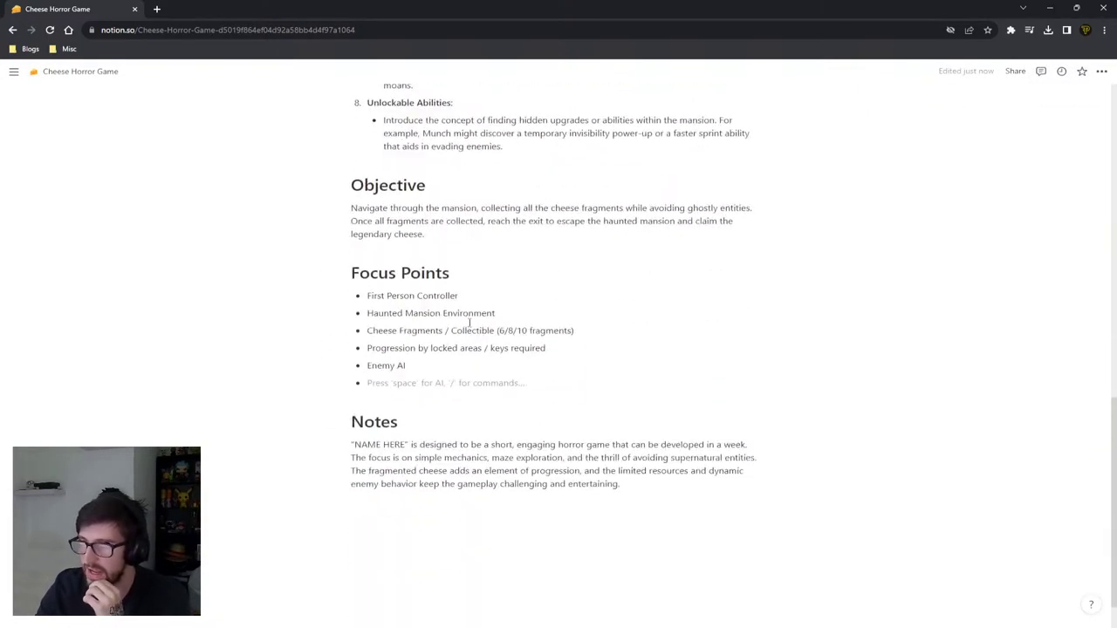
text(Sound )
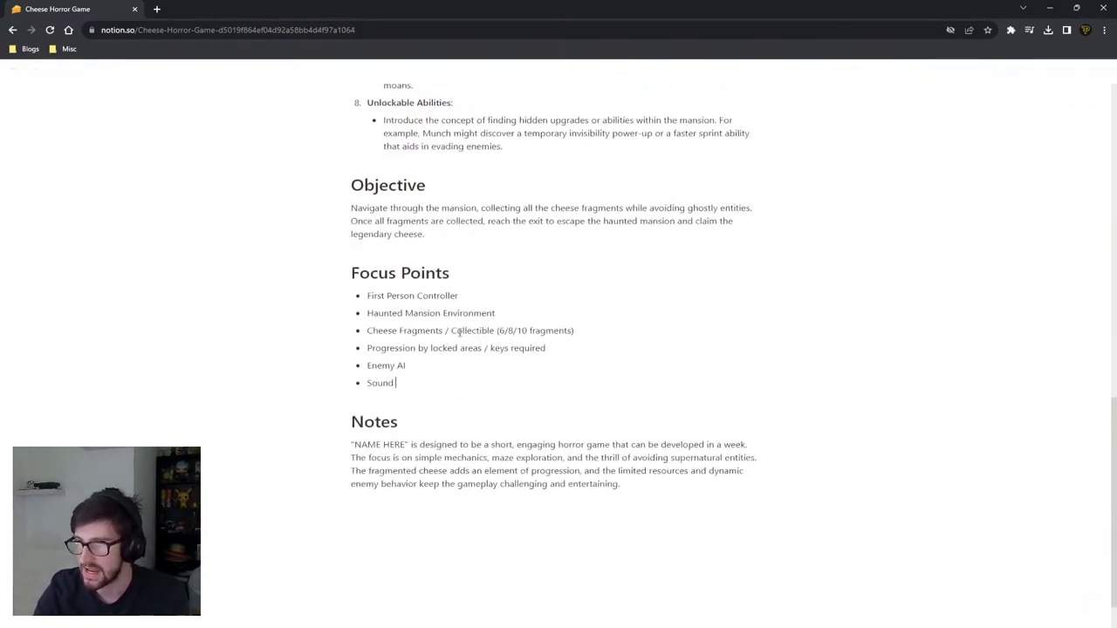
text(Effects / At)
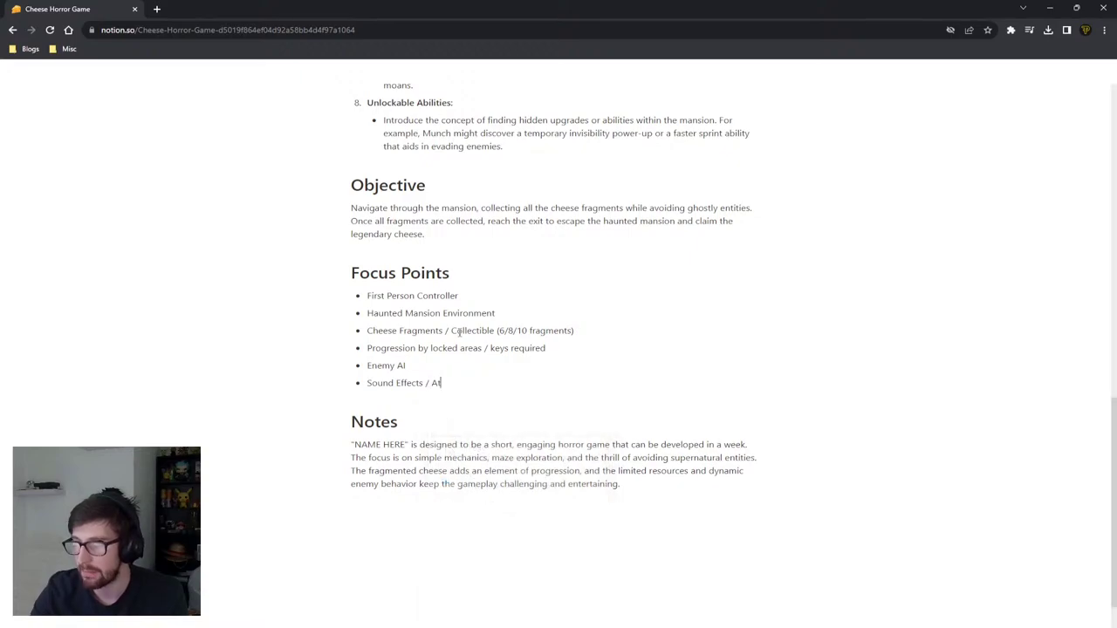
text(mospheric Audio)
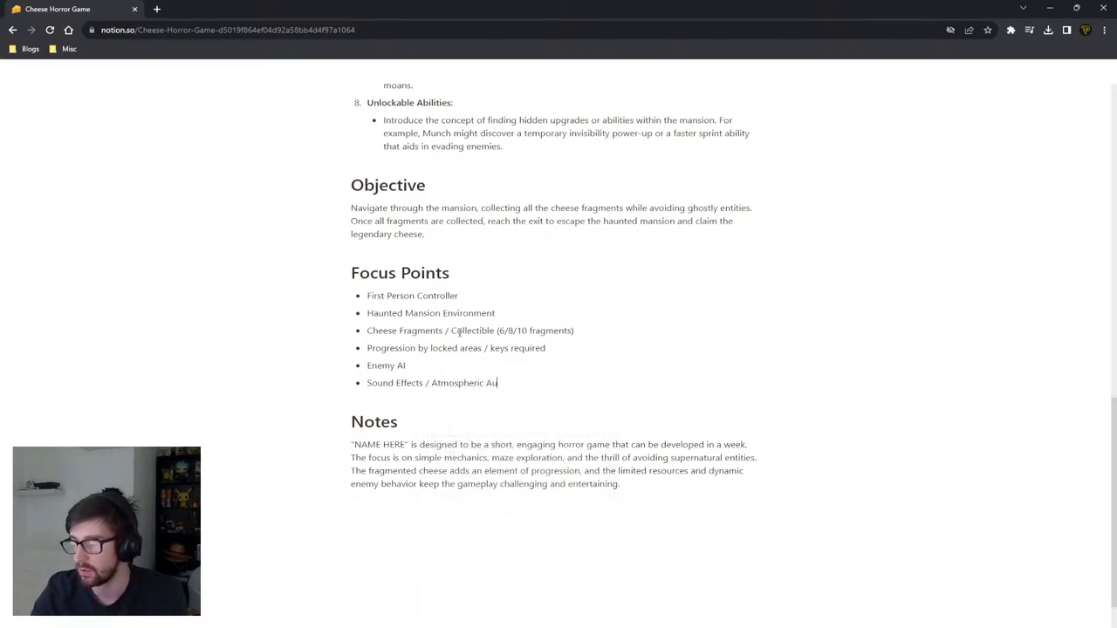
drag(512, 385, 362, 385)
click(461, 385)
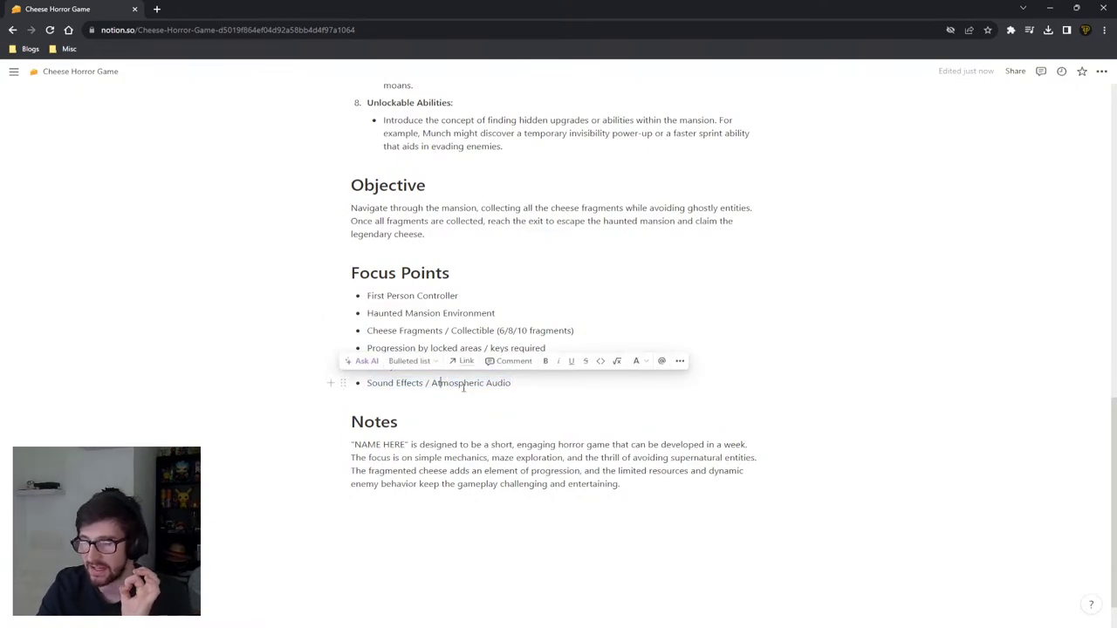
scroll(469, 352, up, 5)
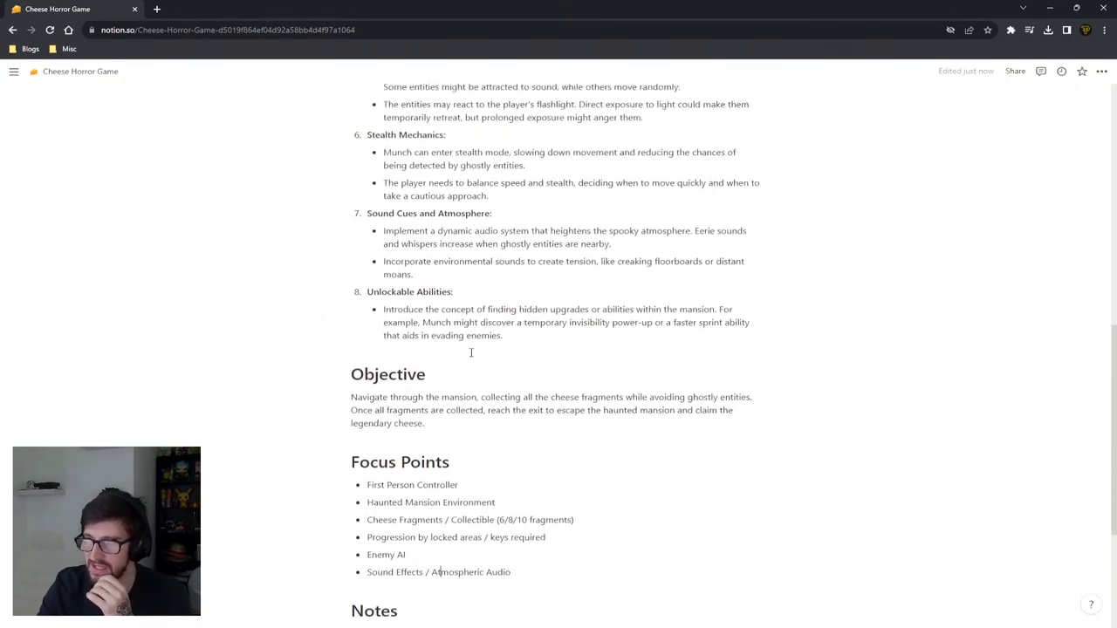
double_click(390, 329)
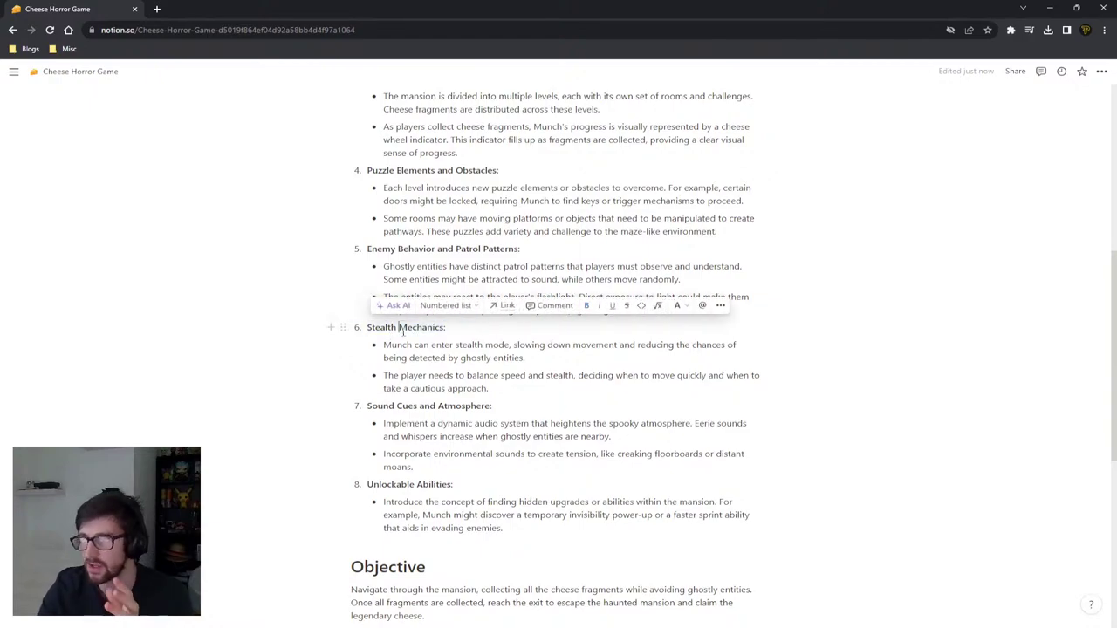
scroll(390, 367, down, 4)
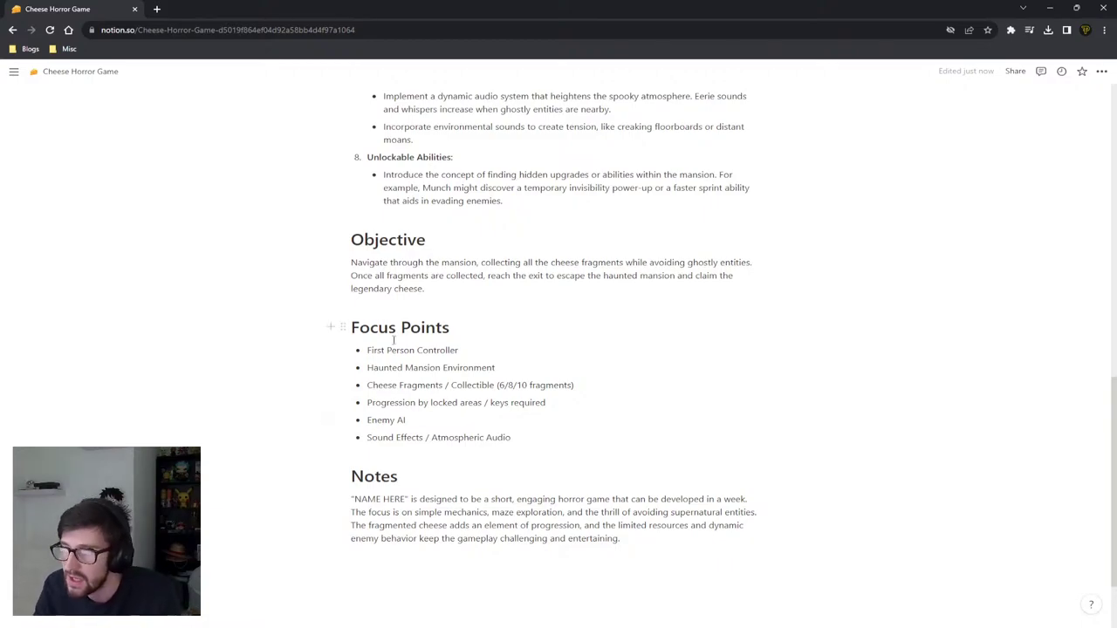
scroll(471, 384, up, 4)
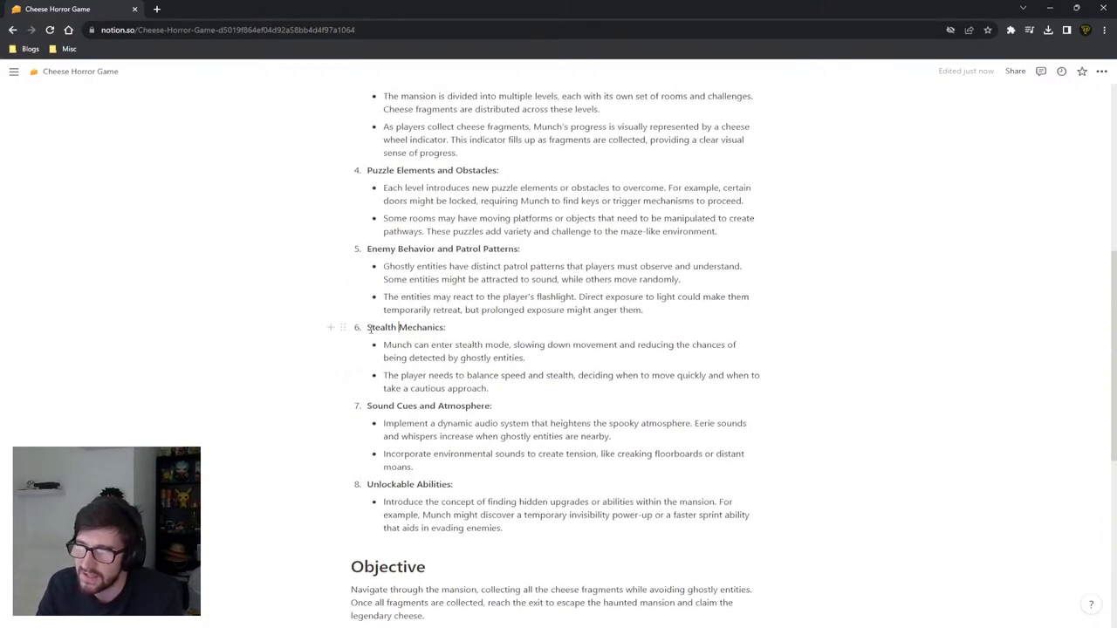
double_click(370, 328)
click(398, 328)
double_click(410, 328)
click(435, 328)
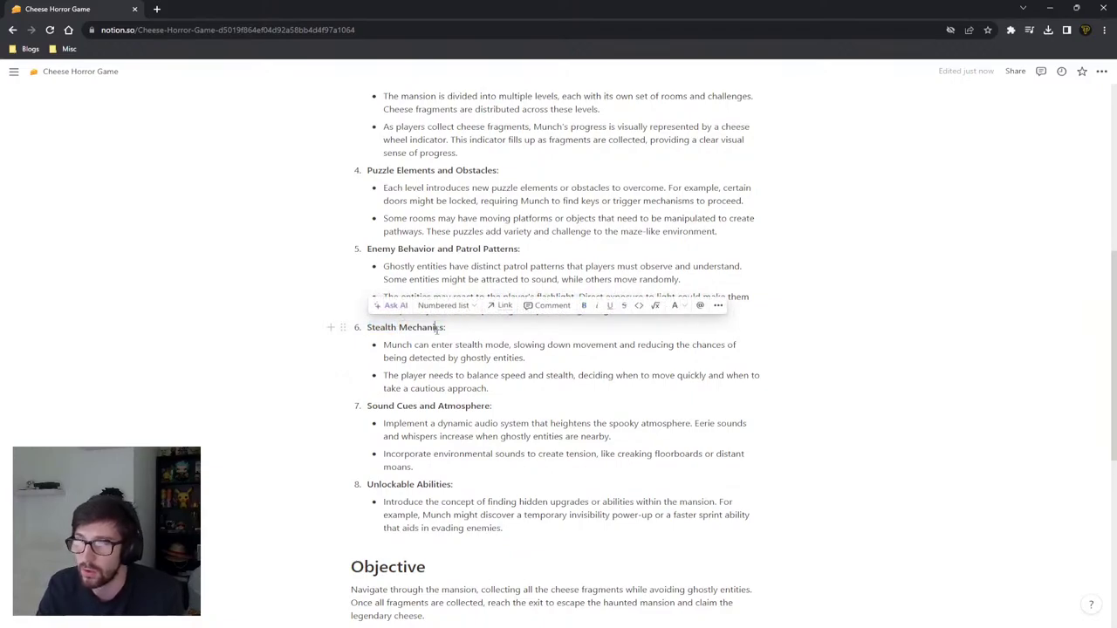
scroll(436, 331, down, 5)
click(417, 366)
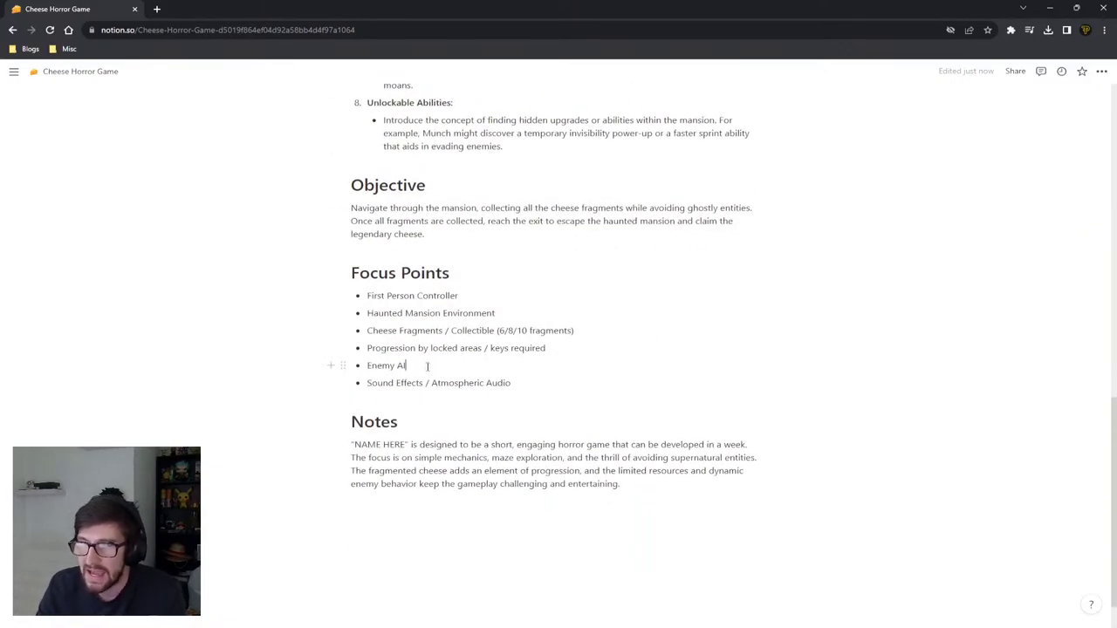
scroll(445, 360, up, 1)
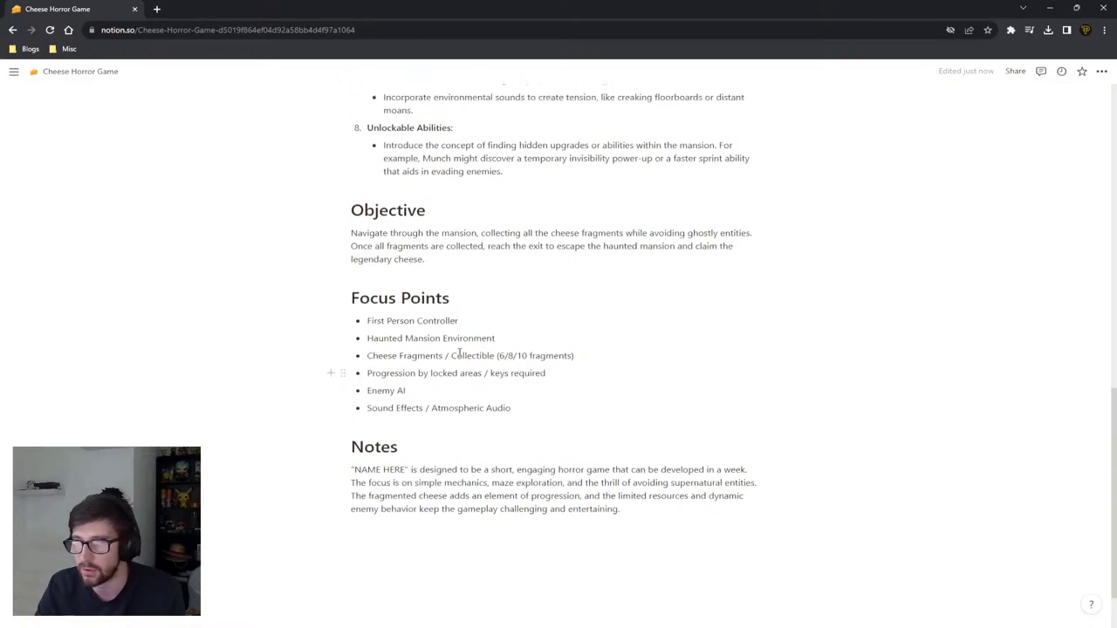
scroll(459, 353, up, 3)
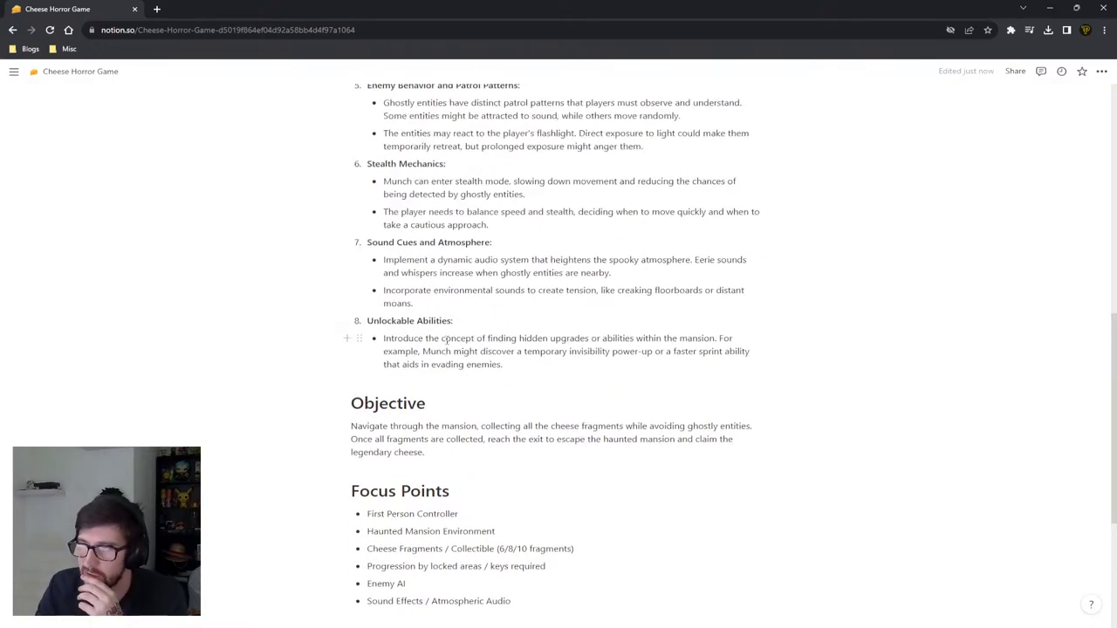
scroll(406, 292, up, 2)
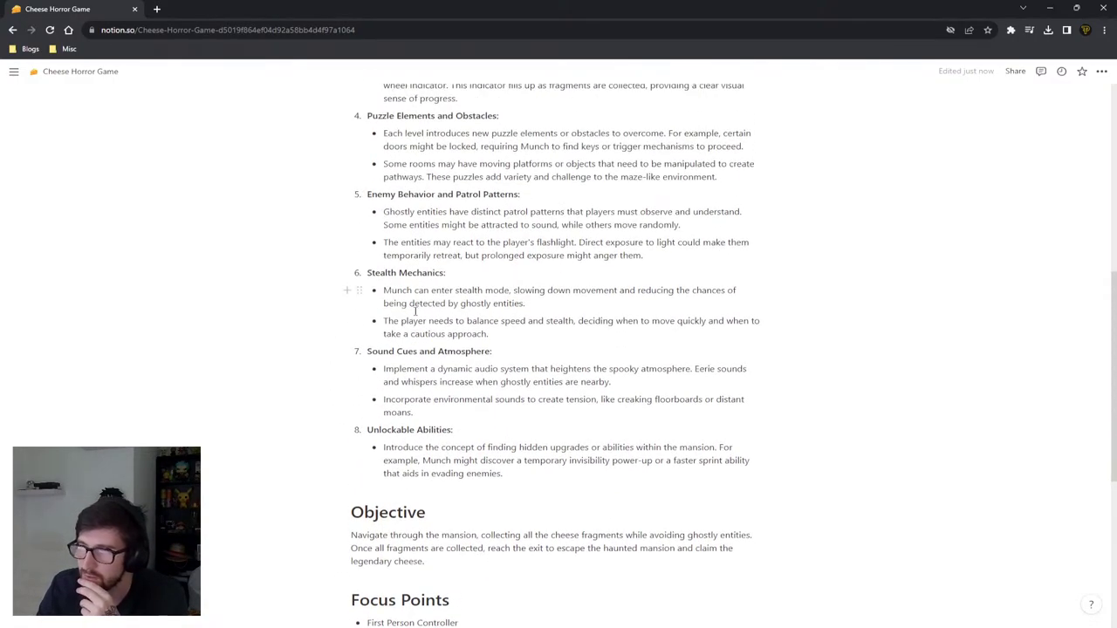
scroll(398, 292, down, 2)
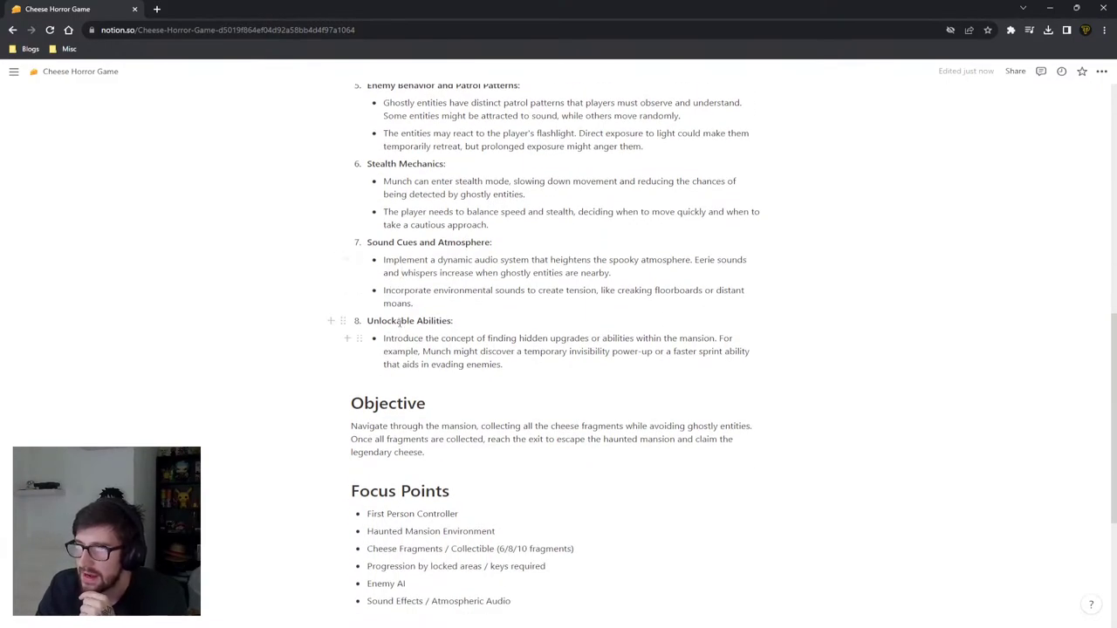
drag(399, 321, 362, 323)
Step: Append the note '(Probably not going to add)' after 'Unlockable Abilities:'
click(472, 351)
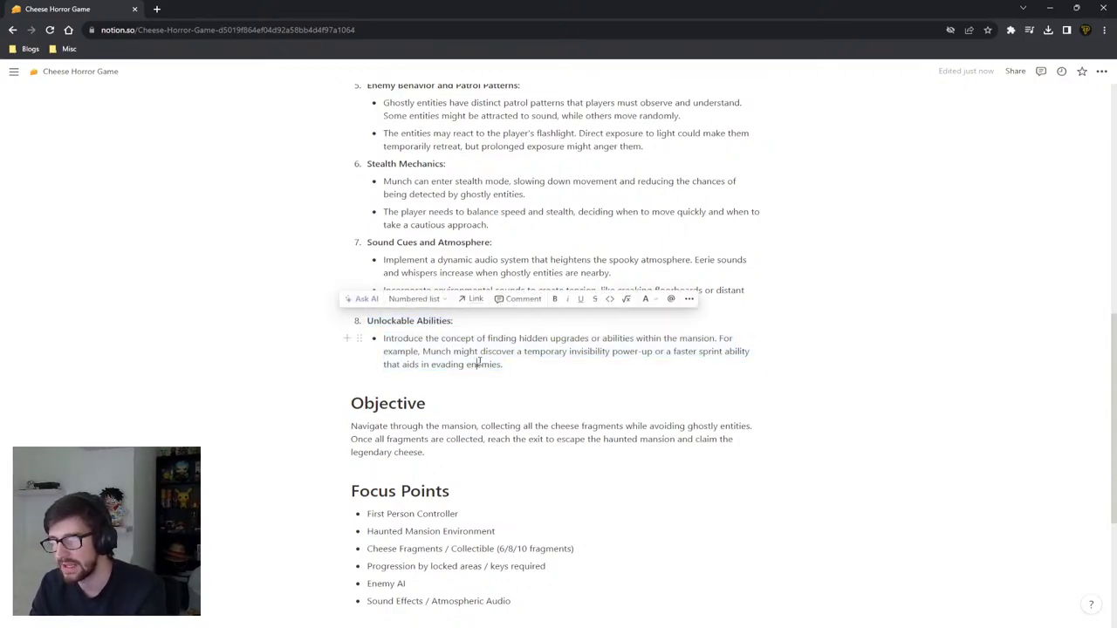
double_click(434, 321)
key(Escape)
click(461, 328)
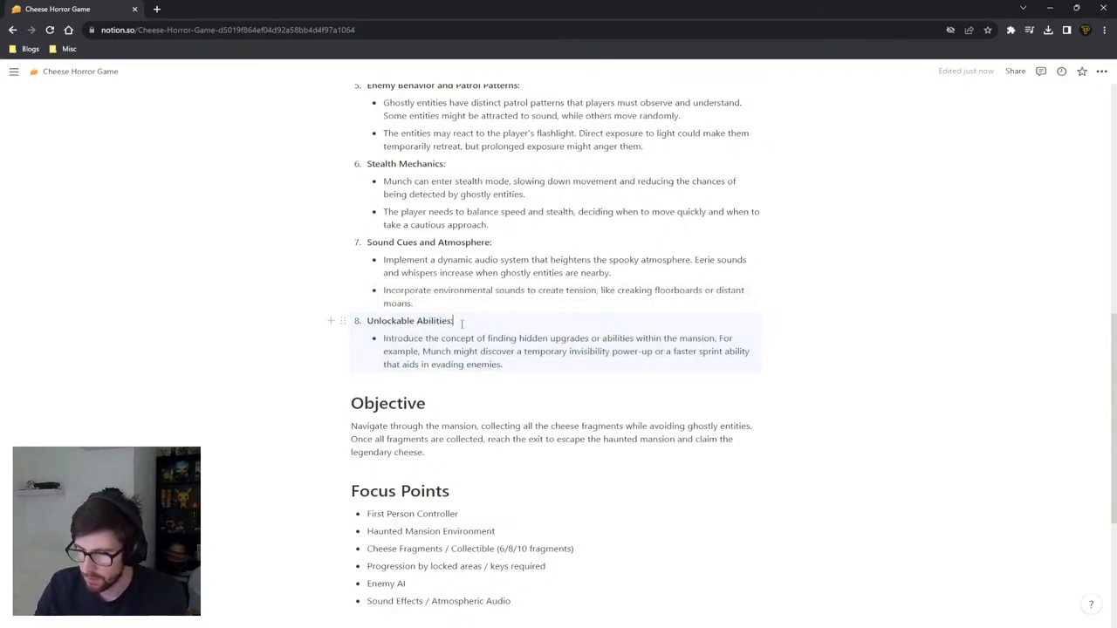
text((Probav)
key(BackSpace)
text(bly not going to )
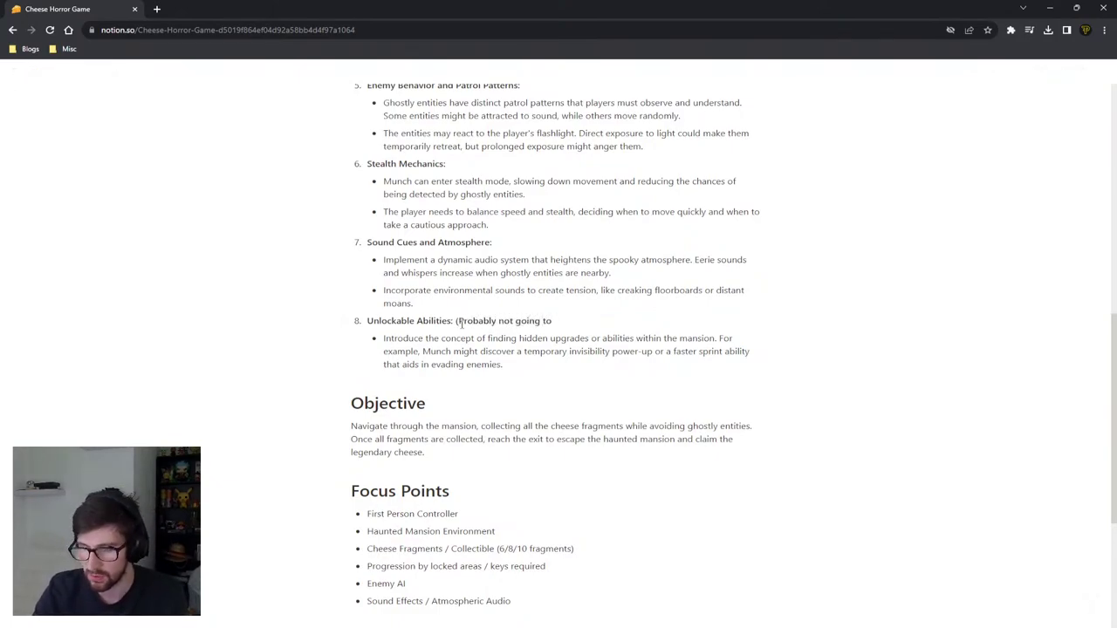
text(add))
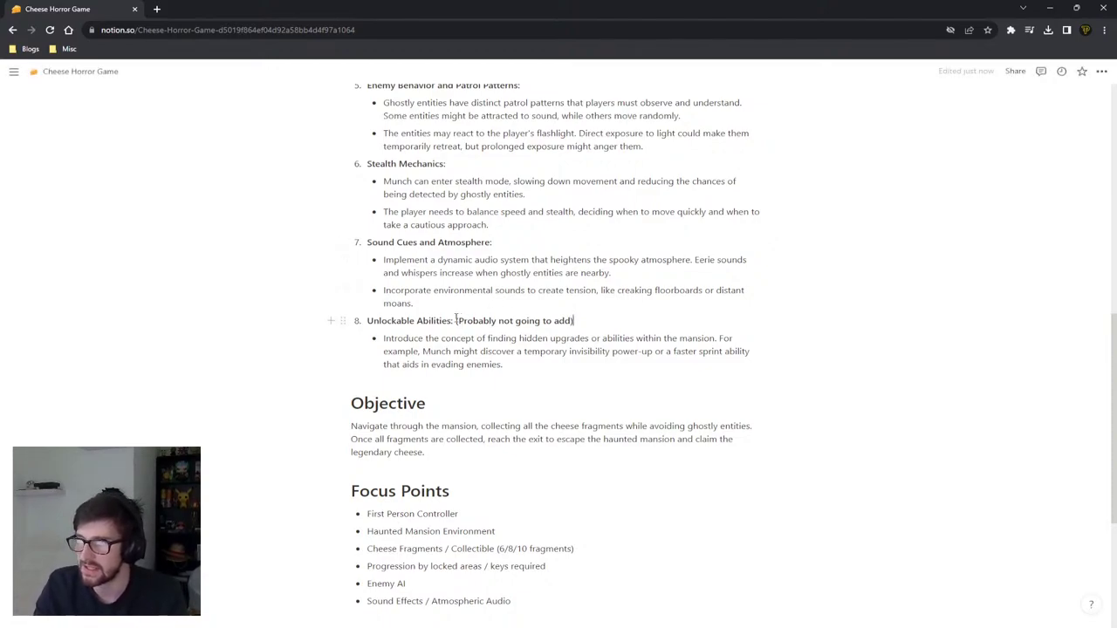
Step: Italicise the '(Probably not going to add)' note
drag(455, 321, 604, 321)
key(ctrl+i)
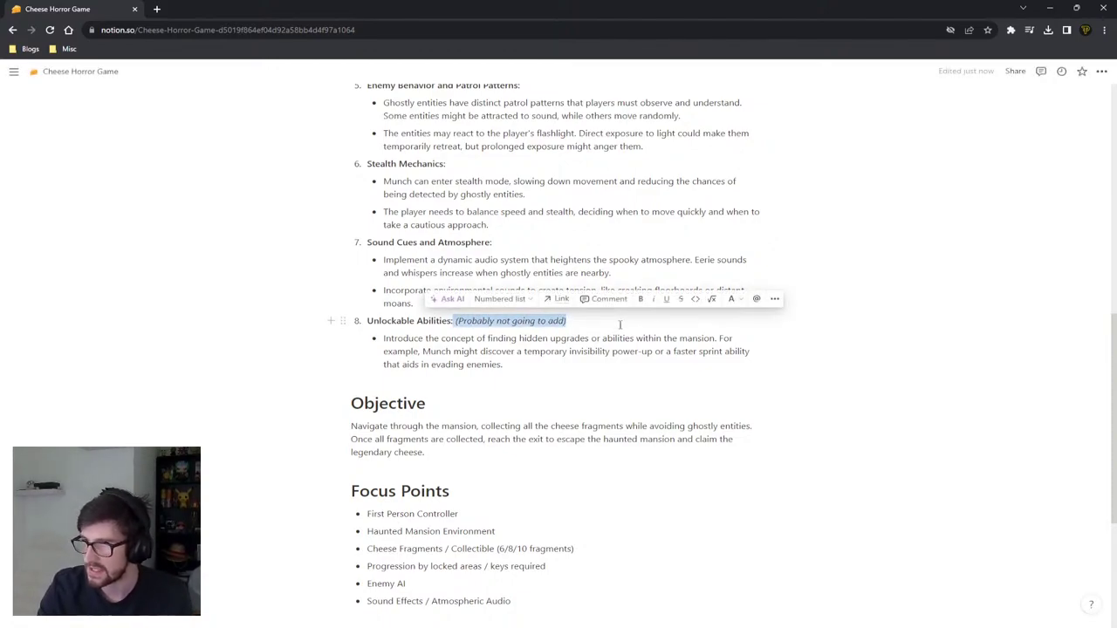
click(653, 351)
double_click(405, 320)
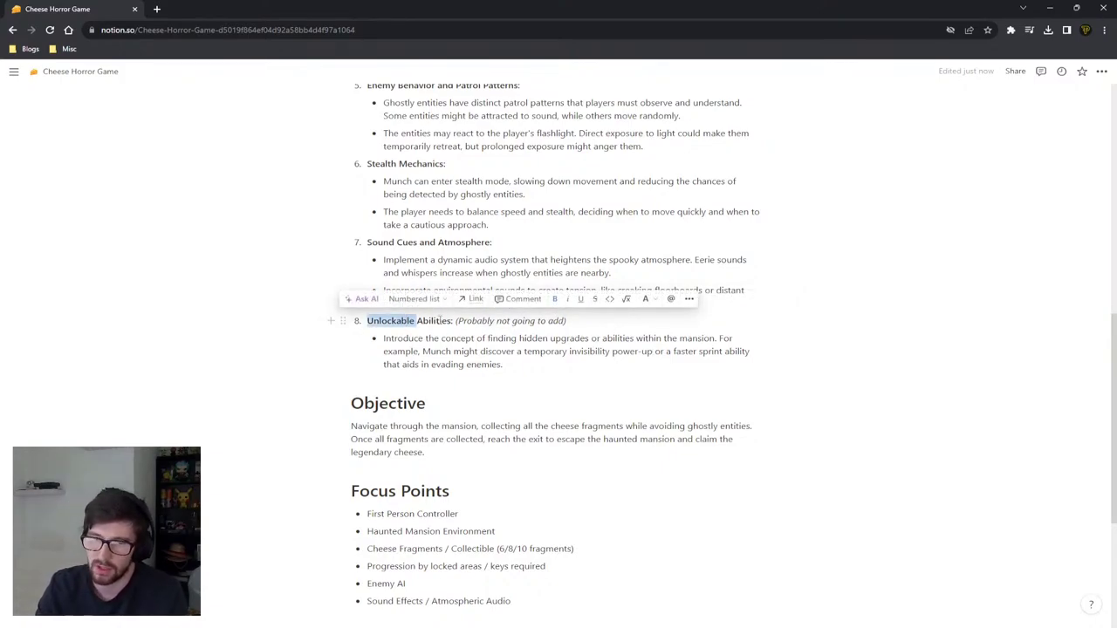
click(459, 363)
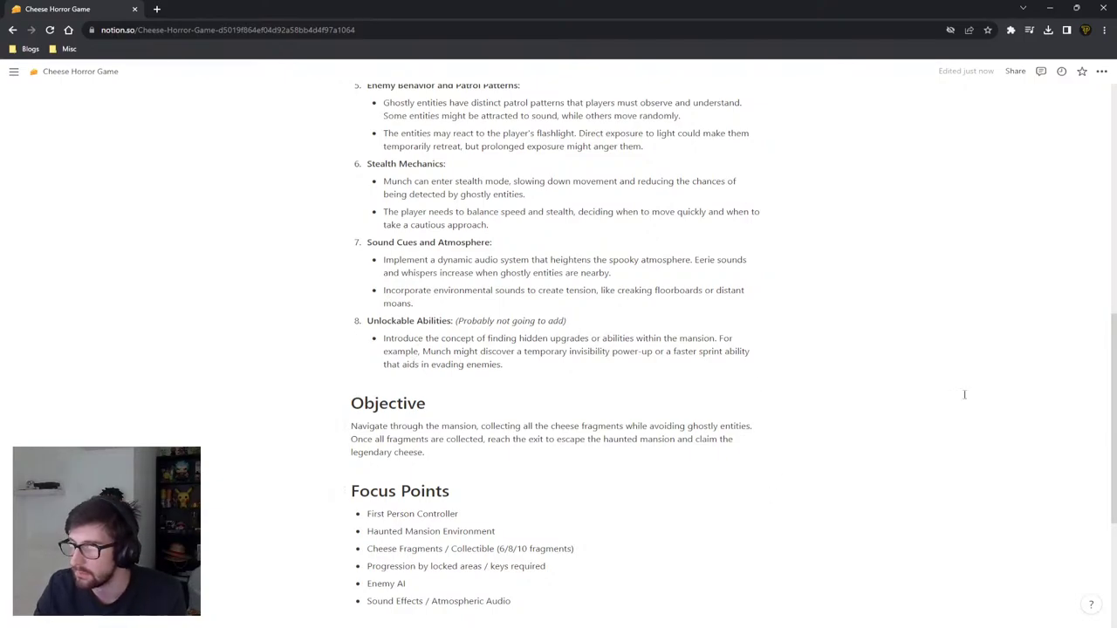
scroll(623, 401, down, 1)
scroll(570, 386, up, 3)
scroll(508, 377, up, 3)
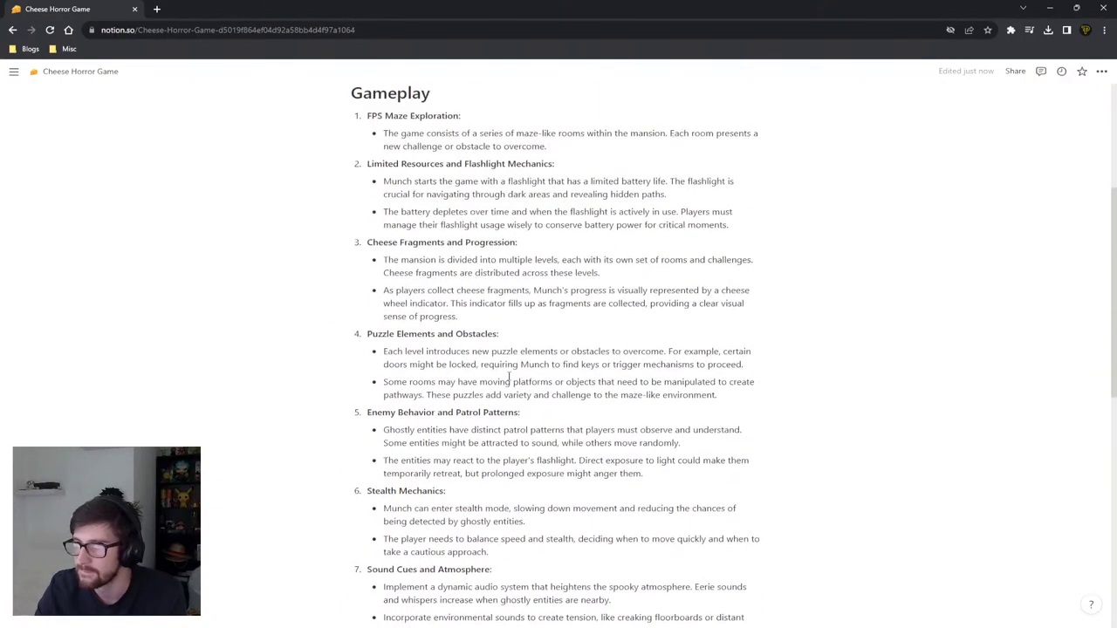
scroll(481, 311, down, 4)
scroll(471, 367, down, 3)
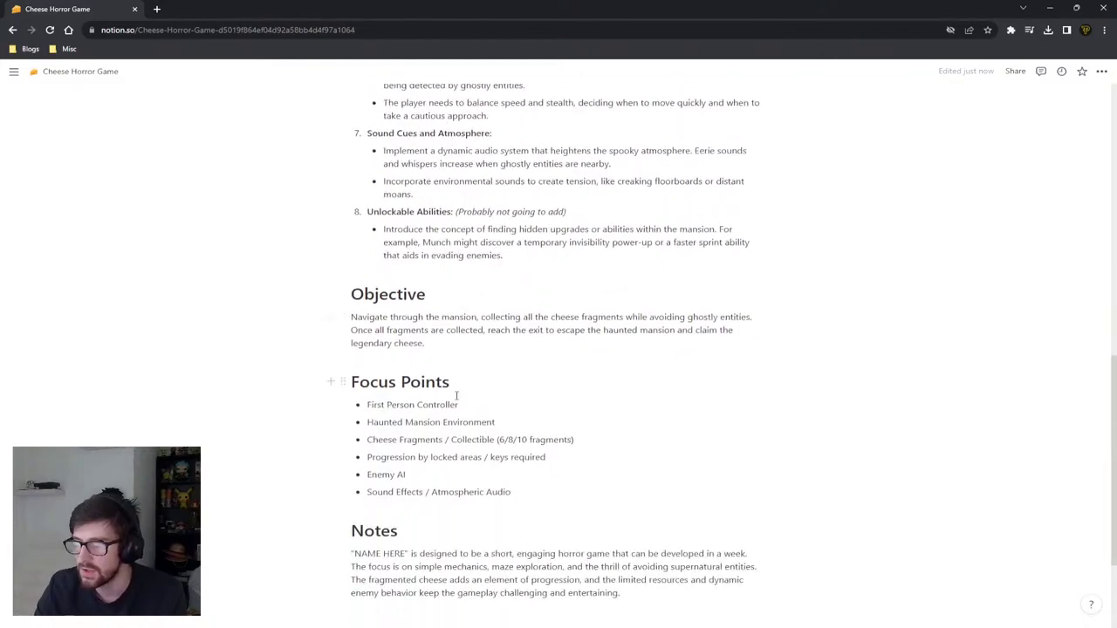
drag(390, 350, 476, 436)
click(491, 433)
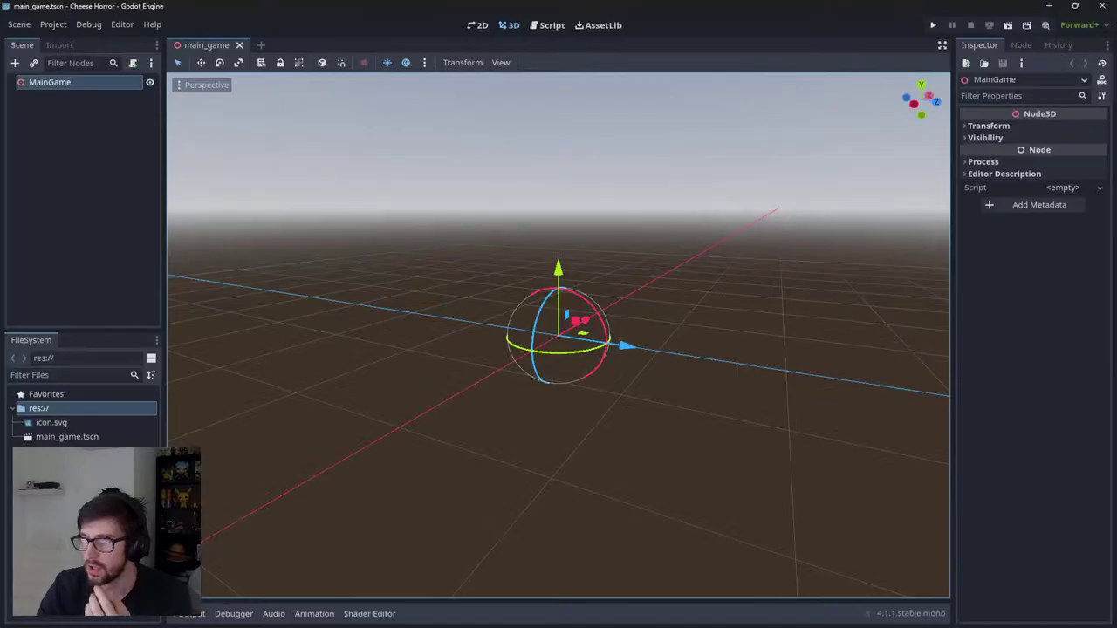
Step: Add a StaticBody3D child node under MainGame
middle_drag(541, 452, 530, 456)
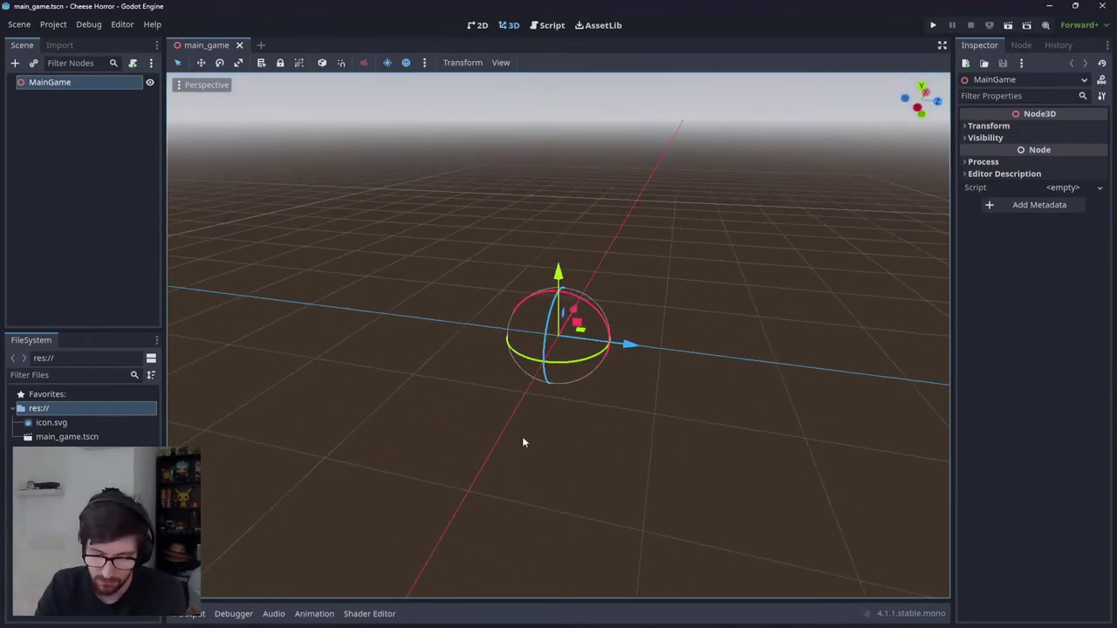
click(502, 387)
click(75, 99)
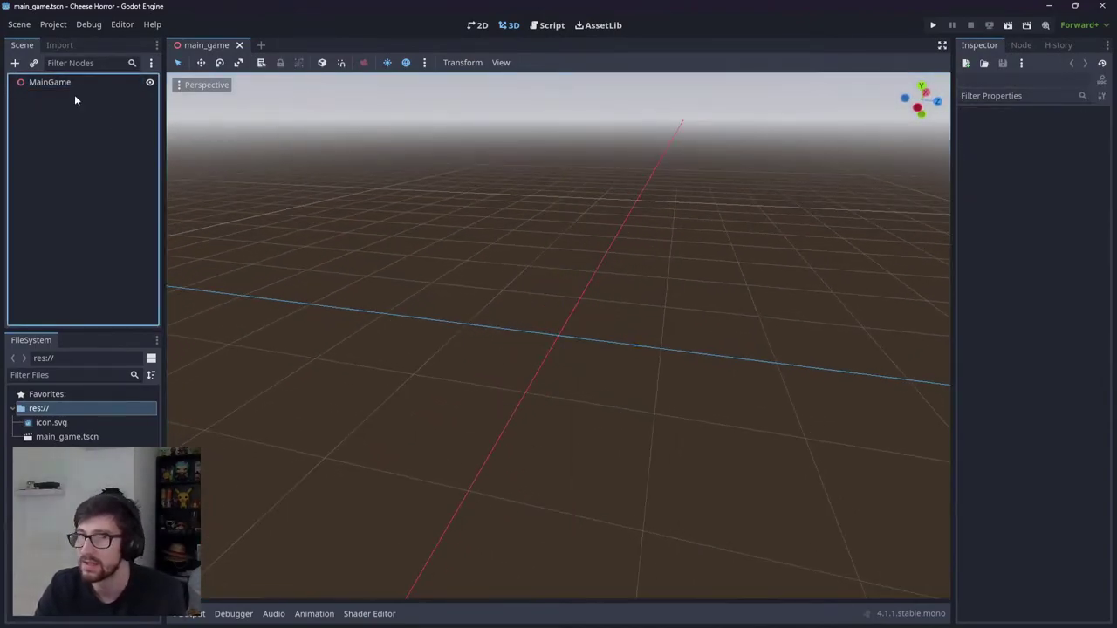
click(44, 82)
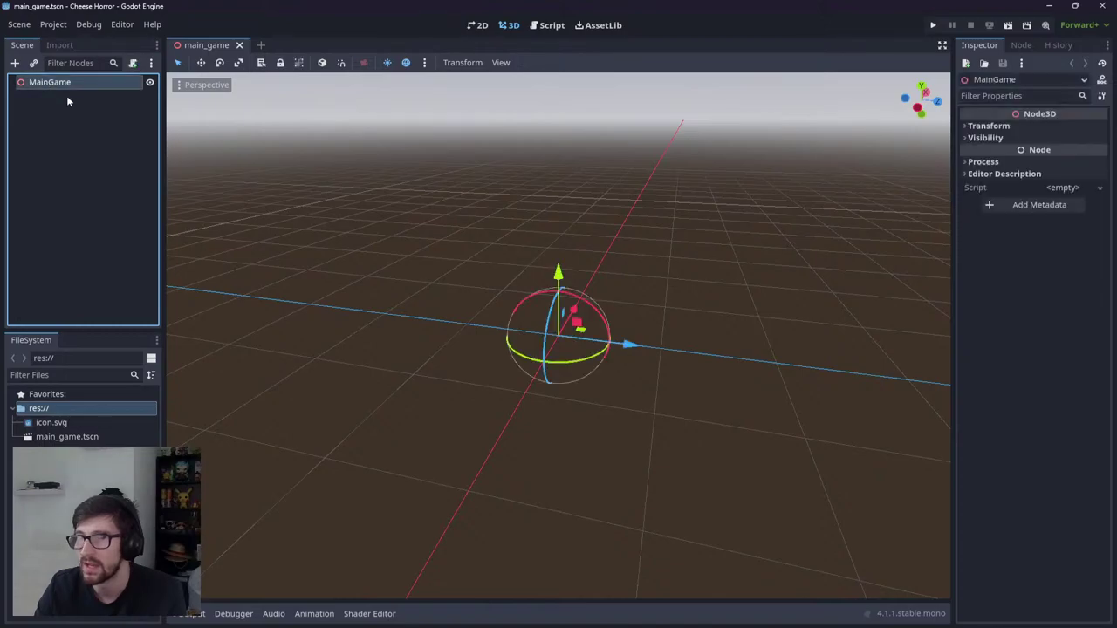
right_click(86, 82)
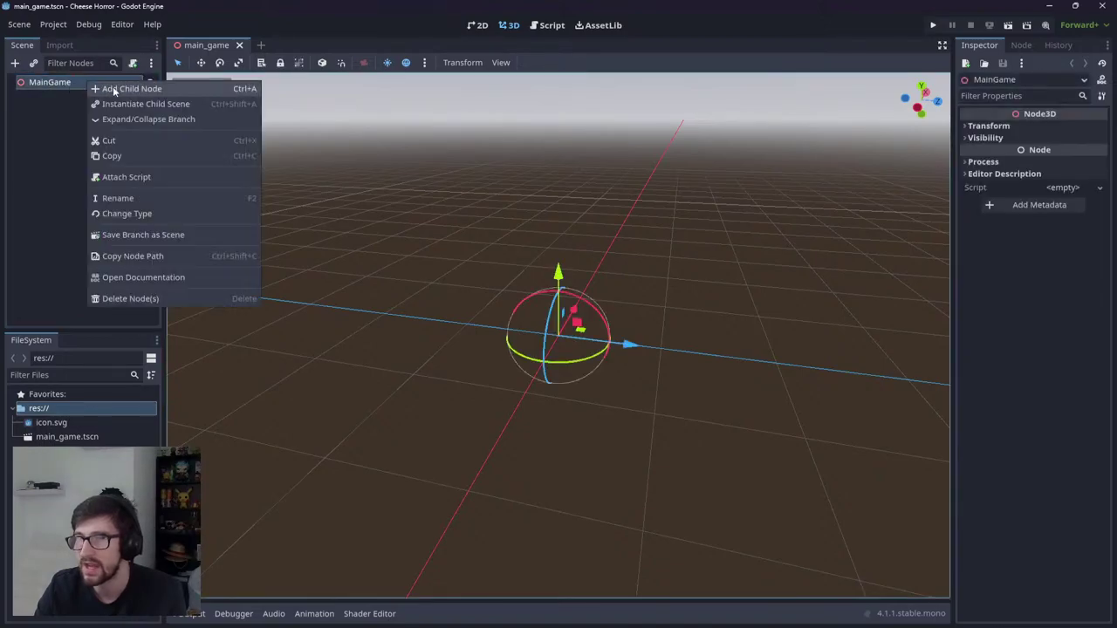
click(114, 87)
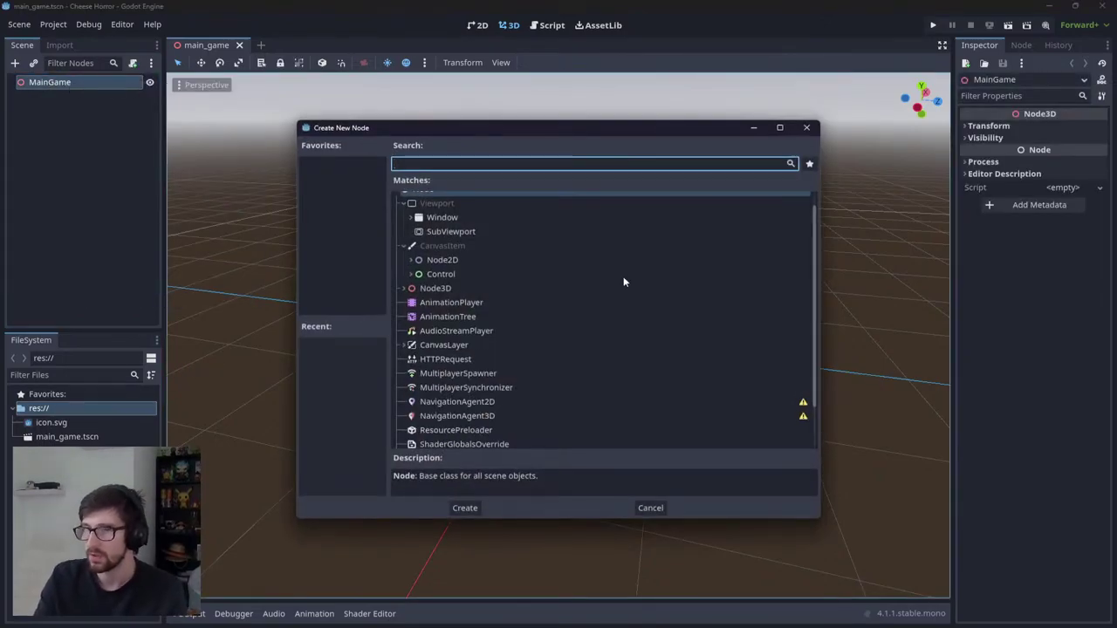
text(static)
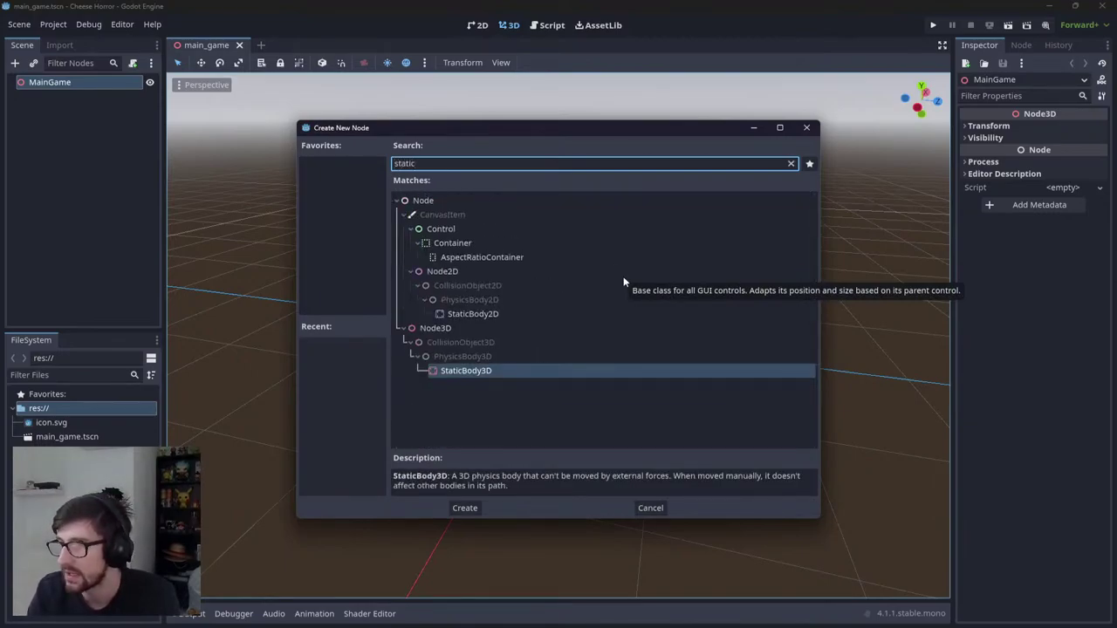
key(Return)
Step: Add a MeshInstance3D child inside the StaticBody3D
right_click(104, 94)
click(122, 99)
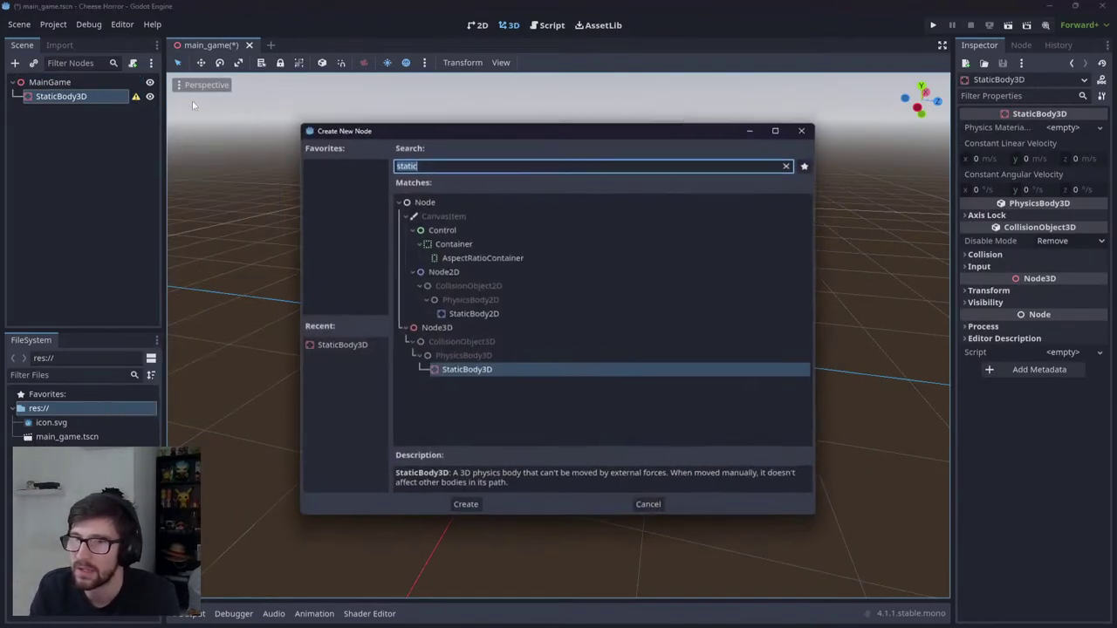
text(mesh)
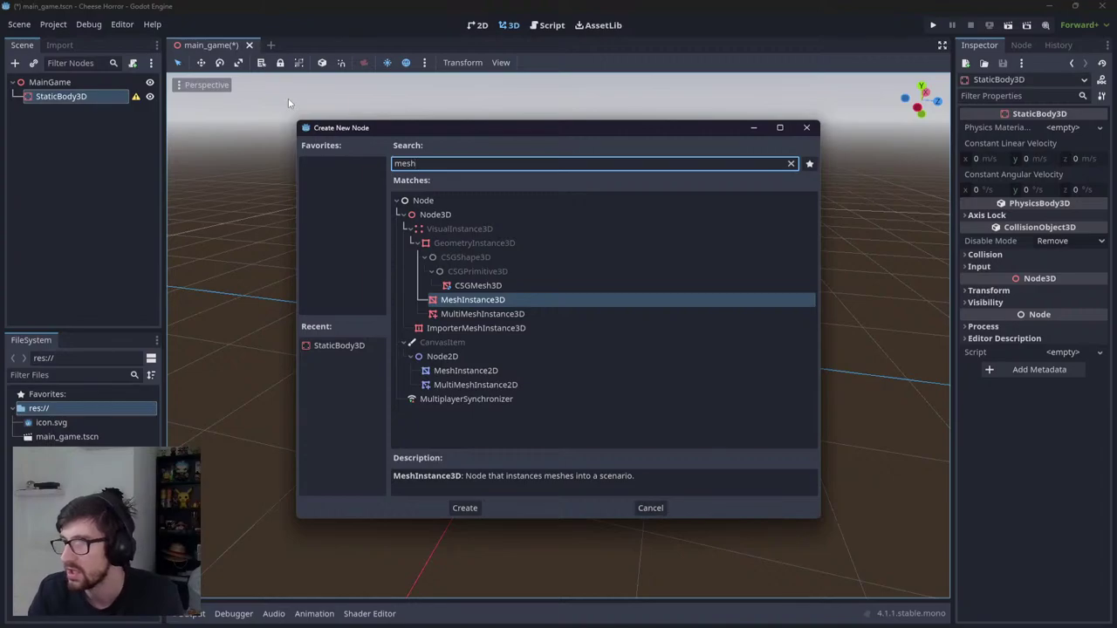
key(Return)
Step: Assign a new BoxMesh to the MeshInstance3D and flatten it with the Scale tool
click(1085, 127)
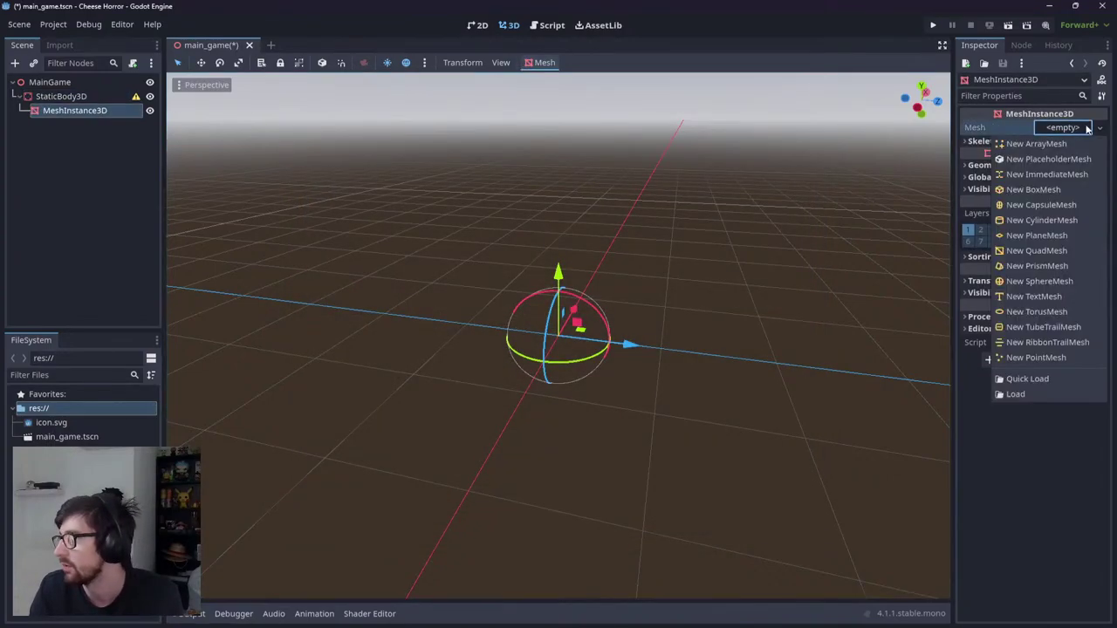
click(1036, 190)
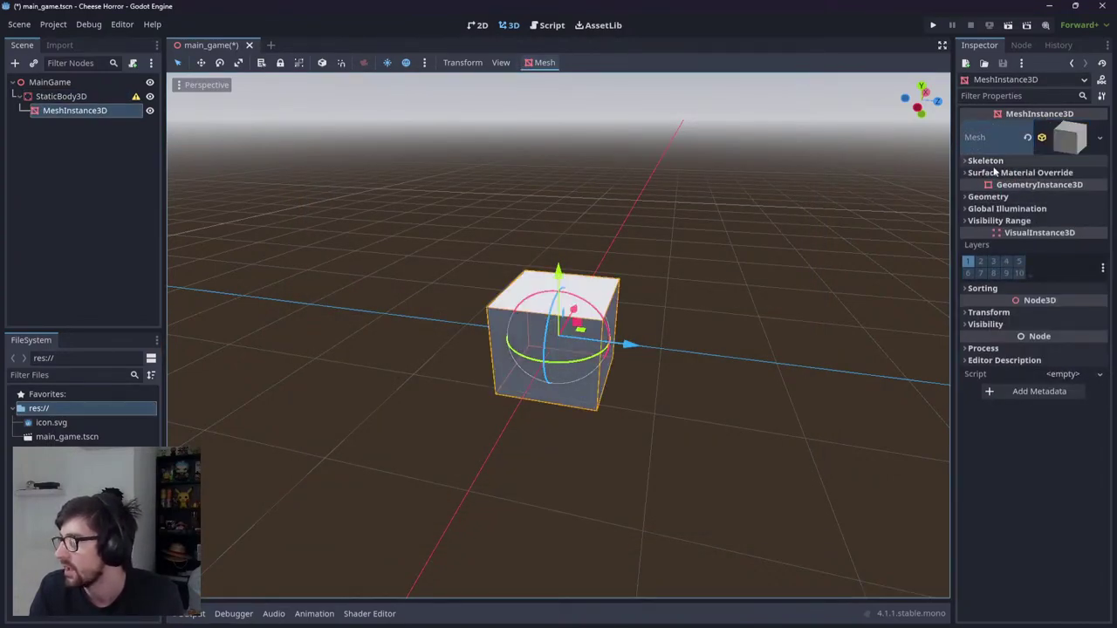
click(219, 63)
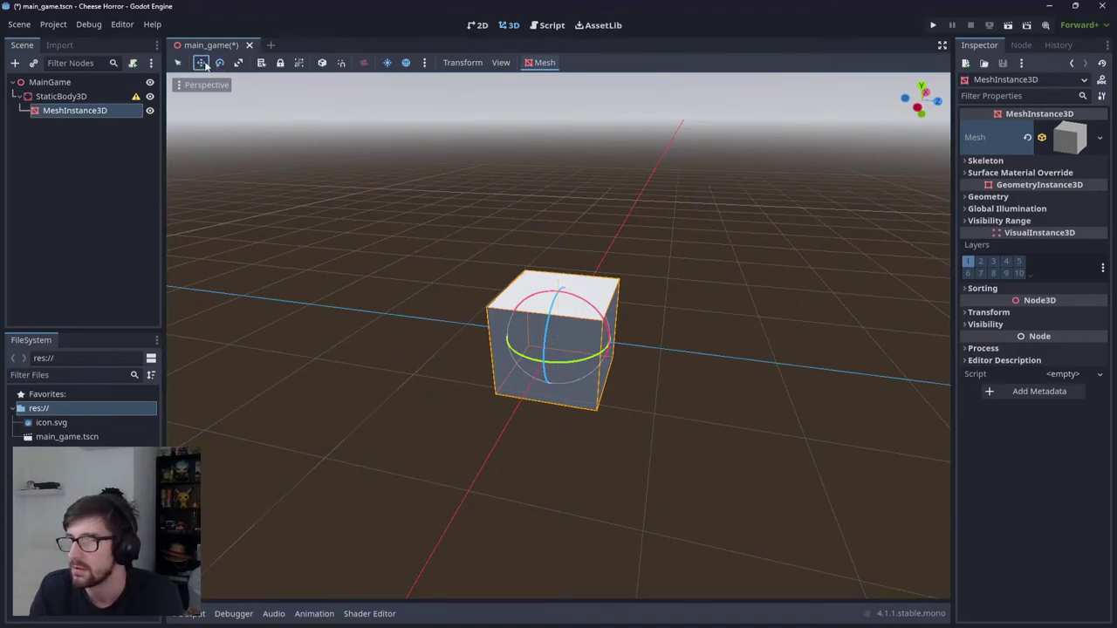
click(200, 63)
click(238, 63)
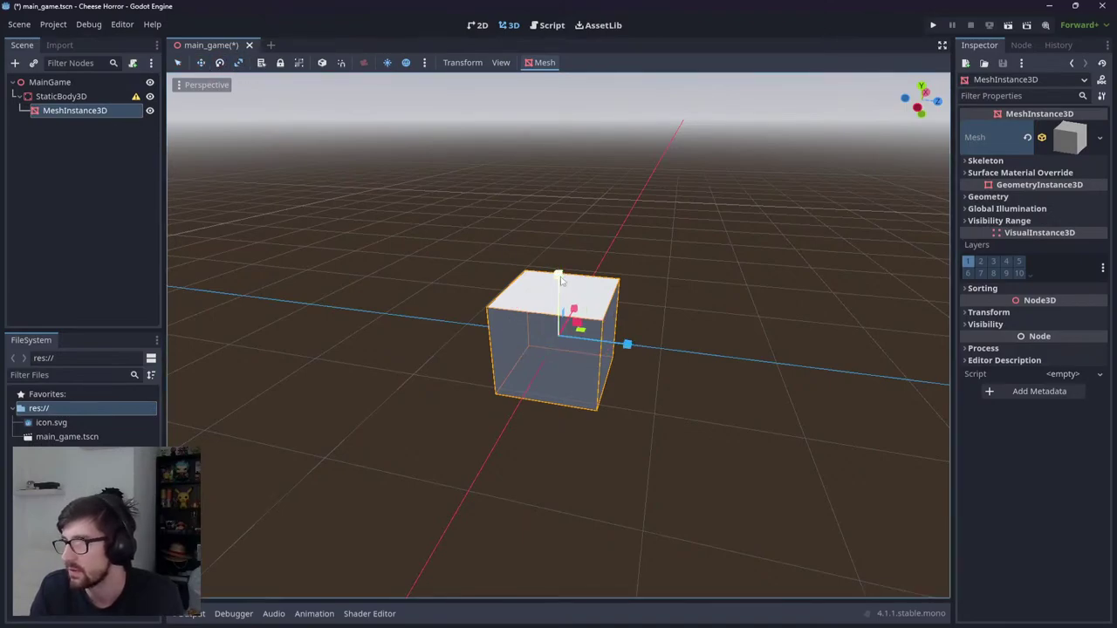
drag(560, 277, 559, 341)
drag(628, 346, 588, 309)
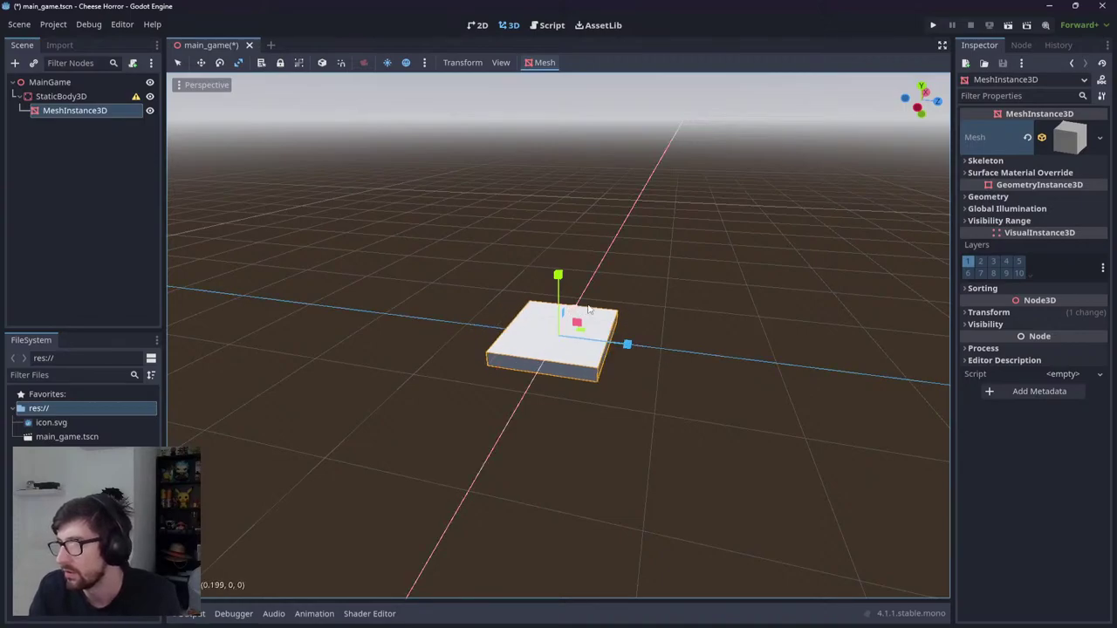
Step: Set the BoxMesh Size x and z to 10 m each
click(1066, 137)
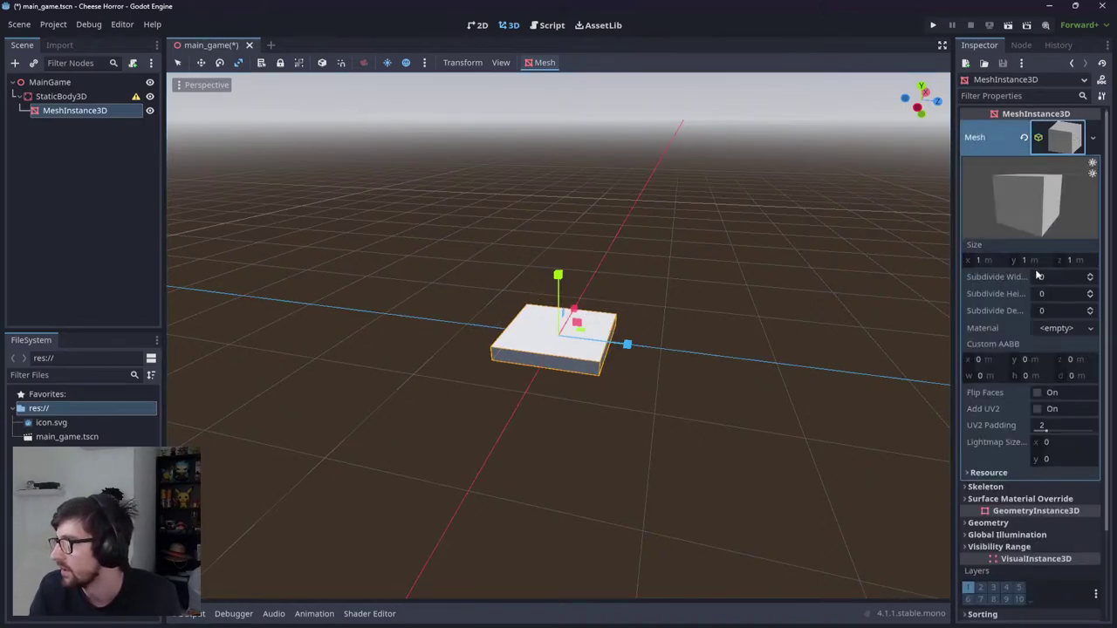
click(986, 260)
text(10)
key(Return)
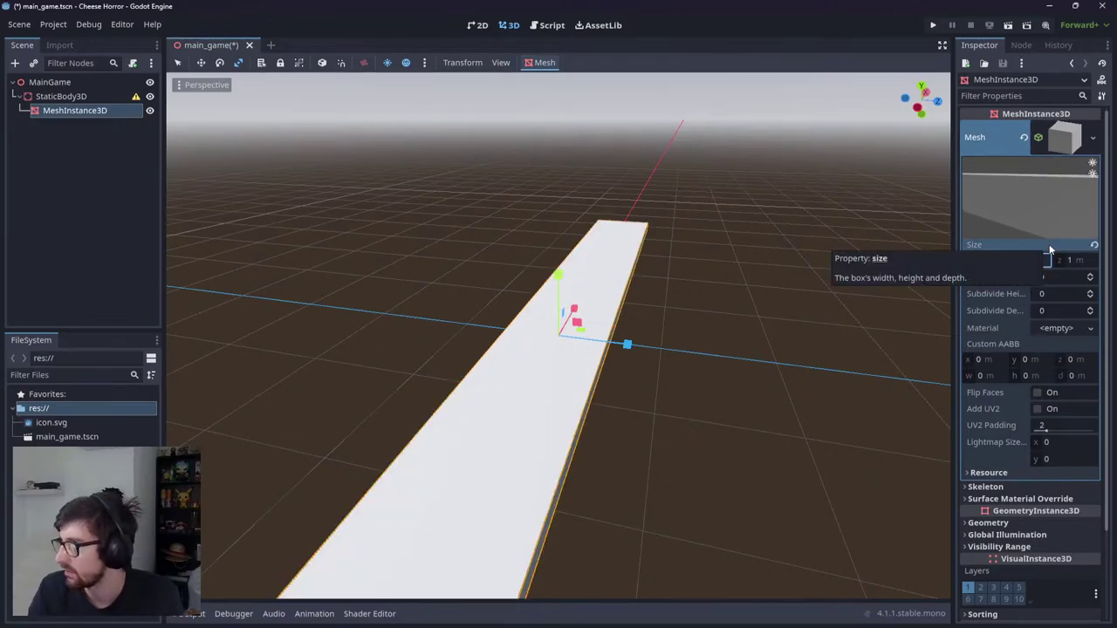
click(1050, 259)
text(10)
key(Return)
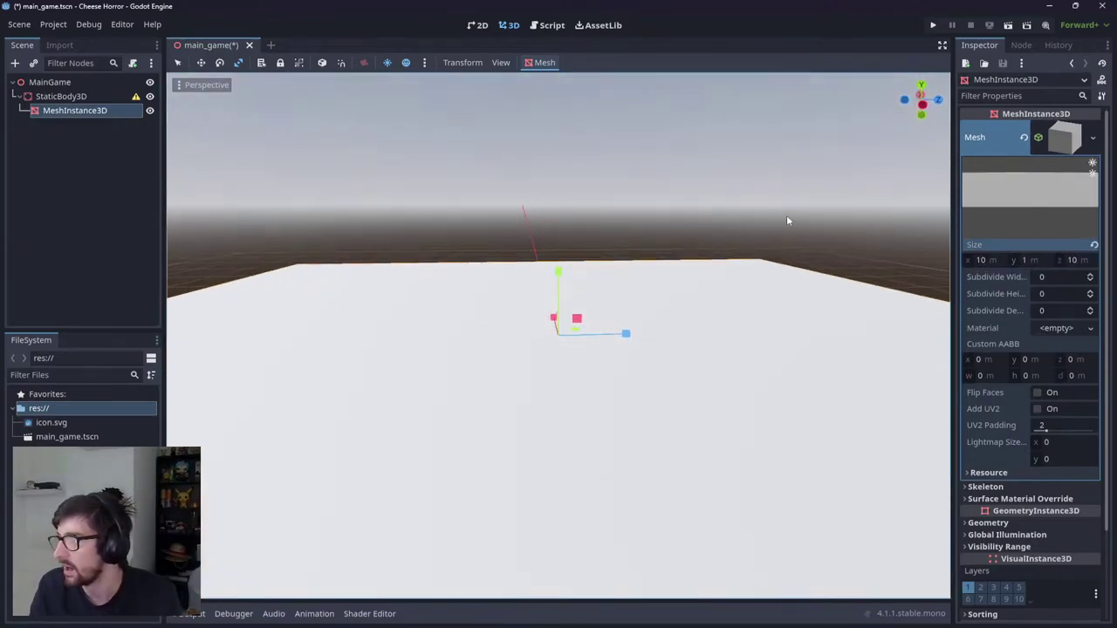
click(539, 62)
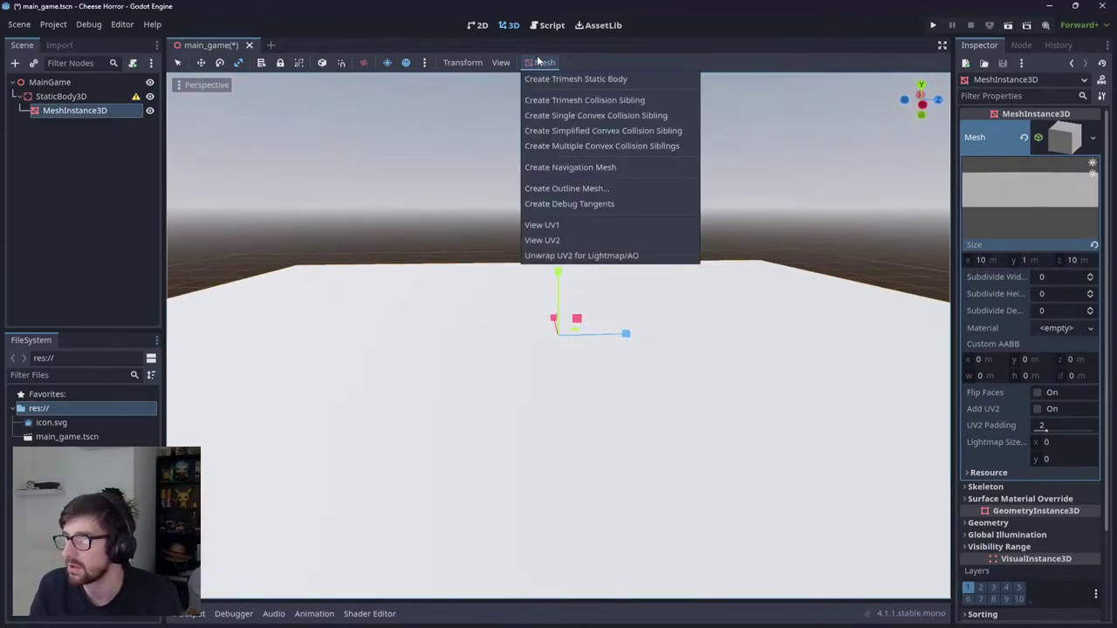
Step: Create a single convex collision sibling and inspect the CollisionShape3D's non-uniform scale warning
click(579, 131)
click(83, 124)
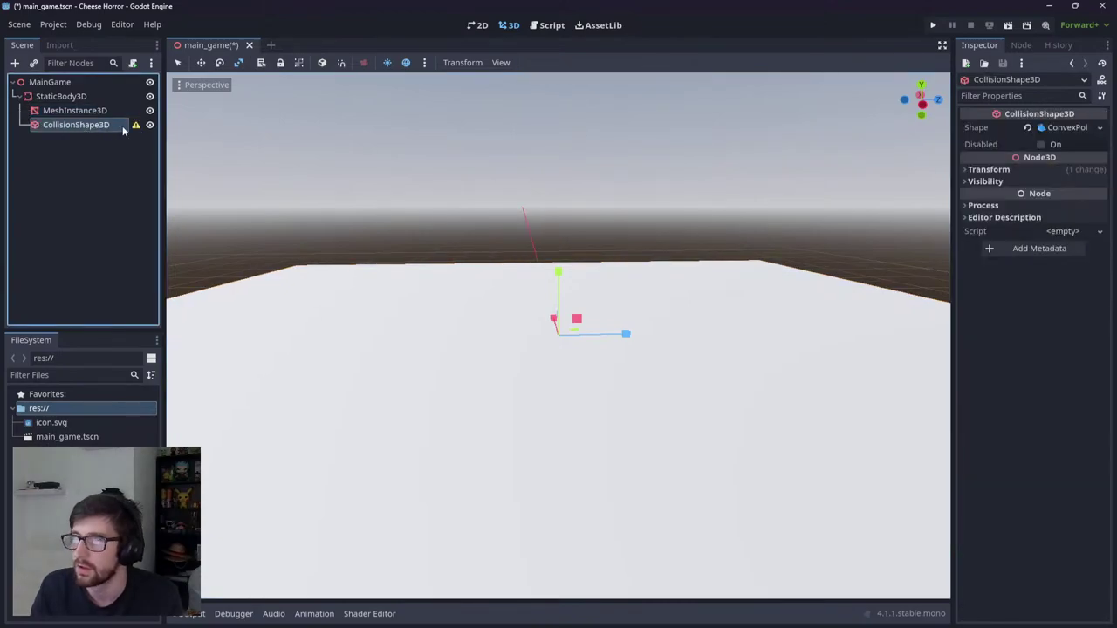
middle_drag(483, 281, 543, 252)
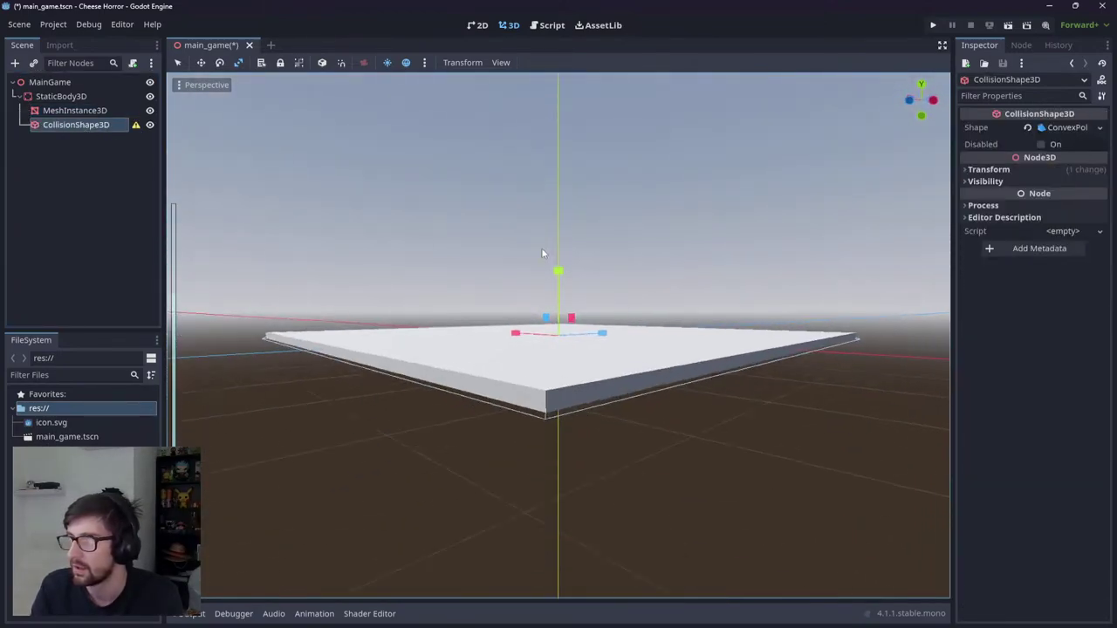
click(136, 126)
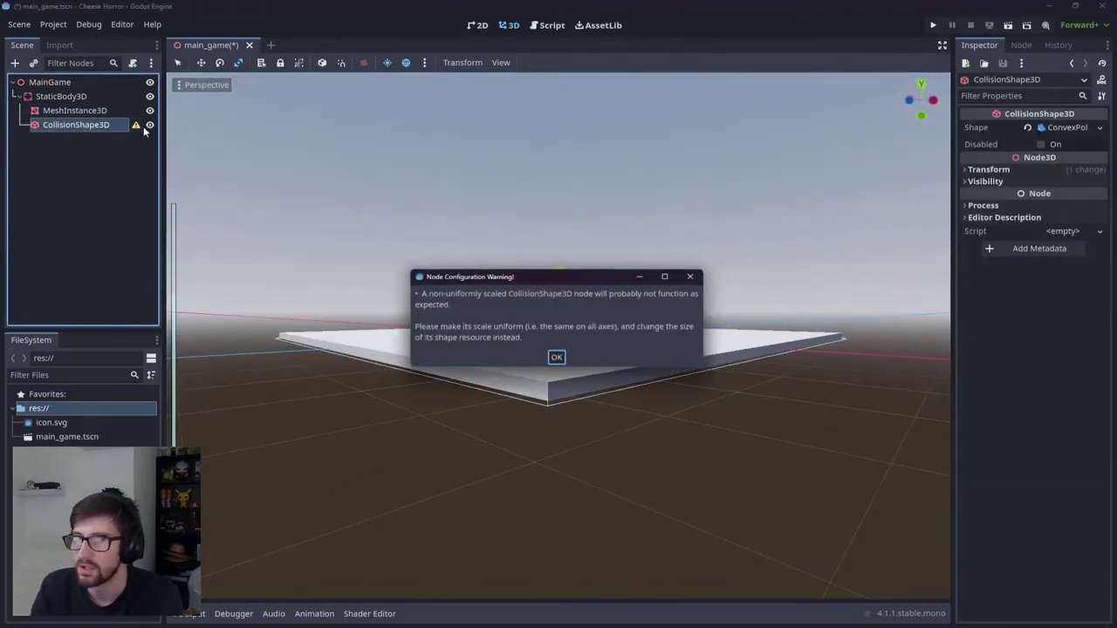
click(558, 360)
scroll(565, 251, up, 5)
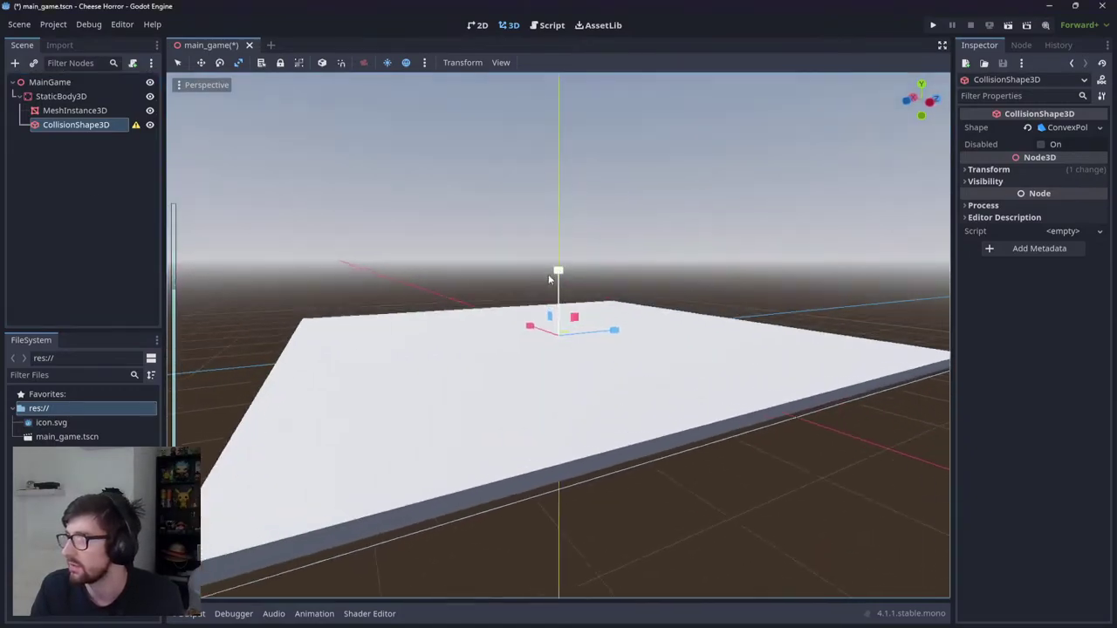
click(1064, 127)
click(1065, 127)
click(989, 169)
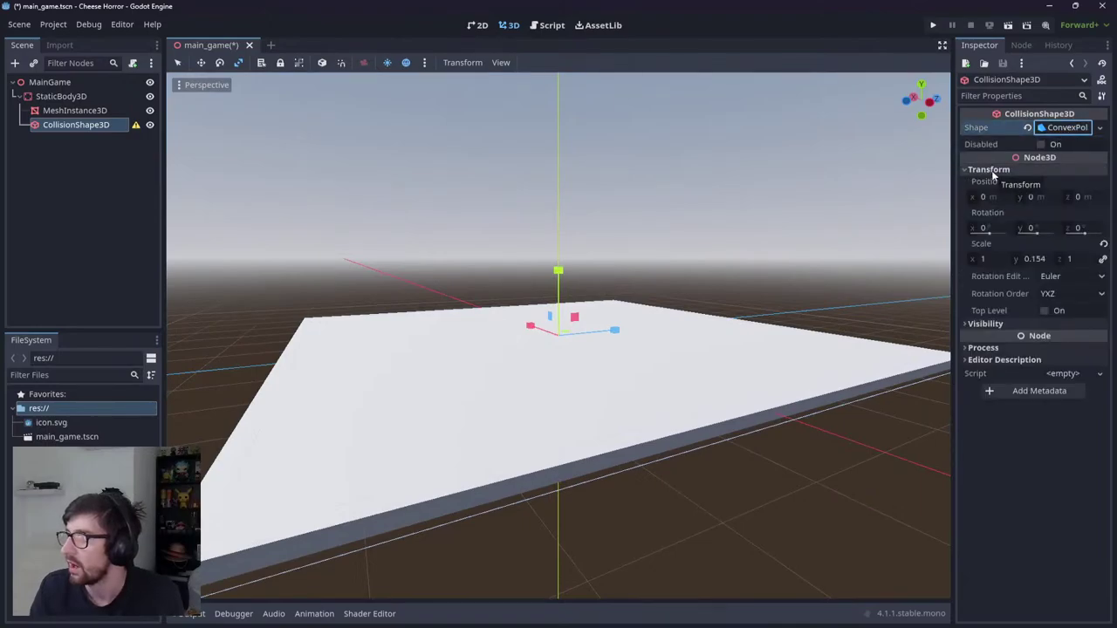
click(990, 170)
middle_drag(499, 290, 364, 287)
Step: Delete the generated CollisionShape3D node
click(80, 110)
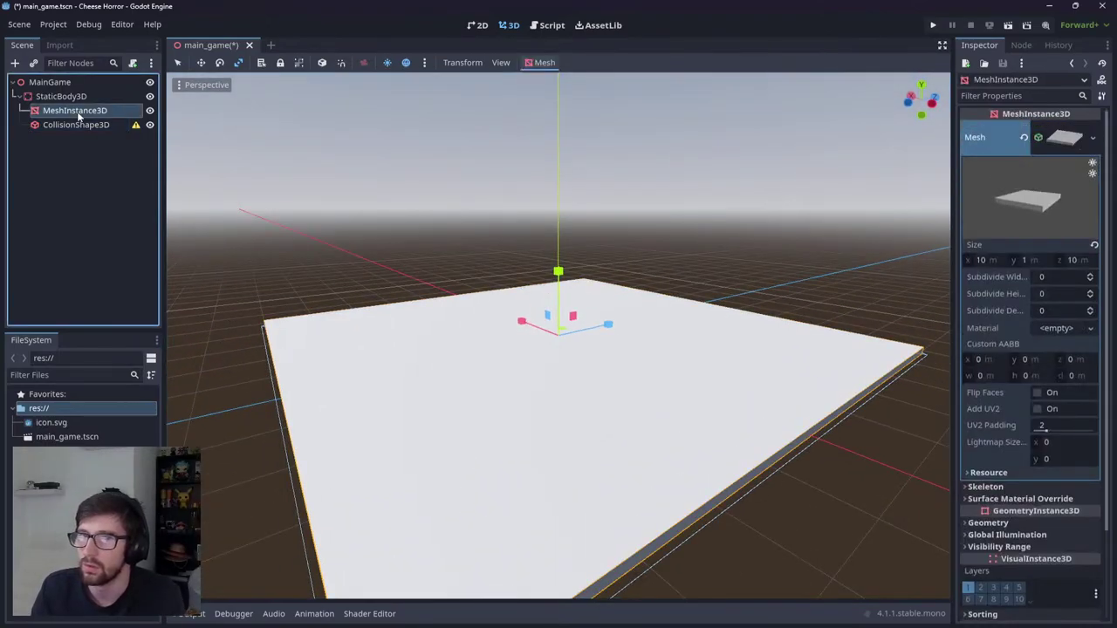
click(80, 124)
key(Delete)
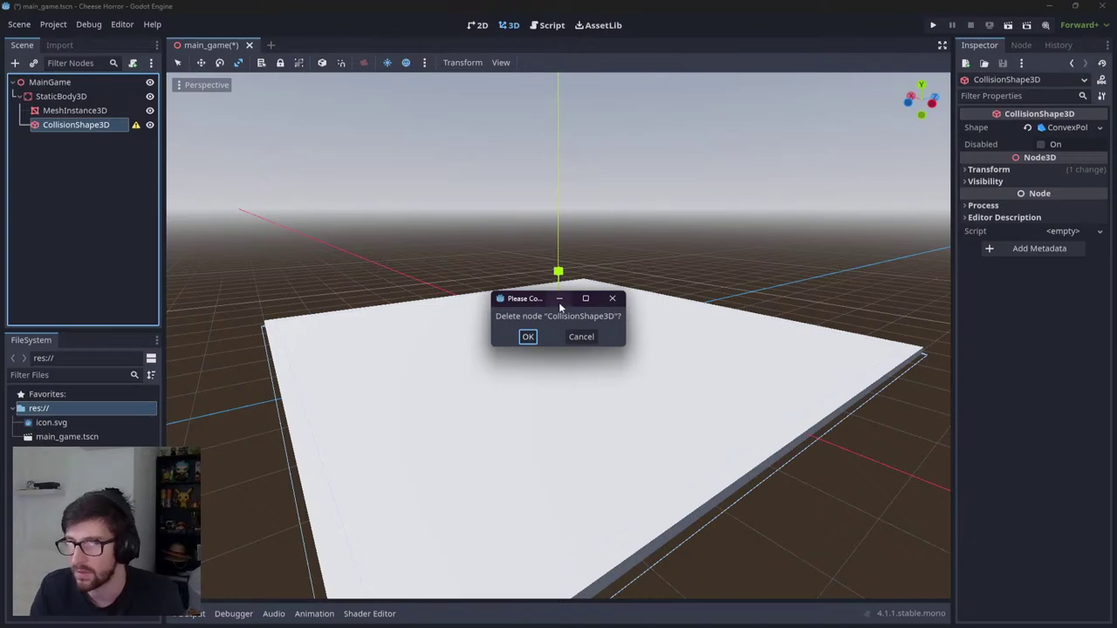
click(528, 337)
Step: Set the MeshInstance3D box Size y to 0.2 m and check its transform scale
click(57, 115)
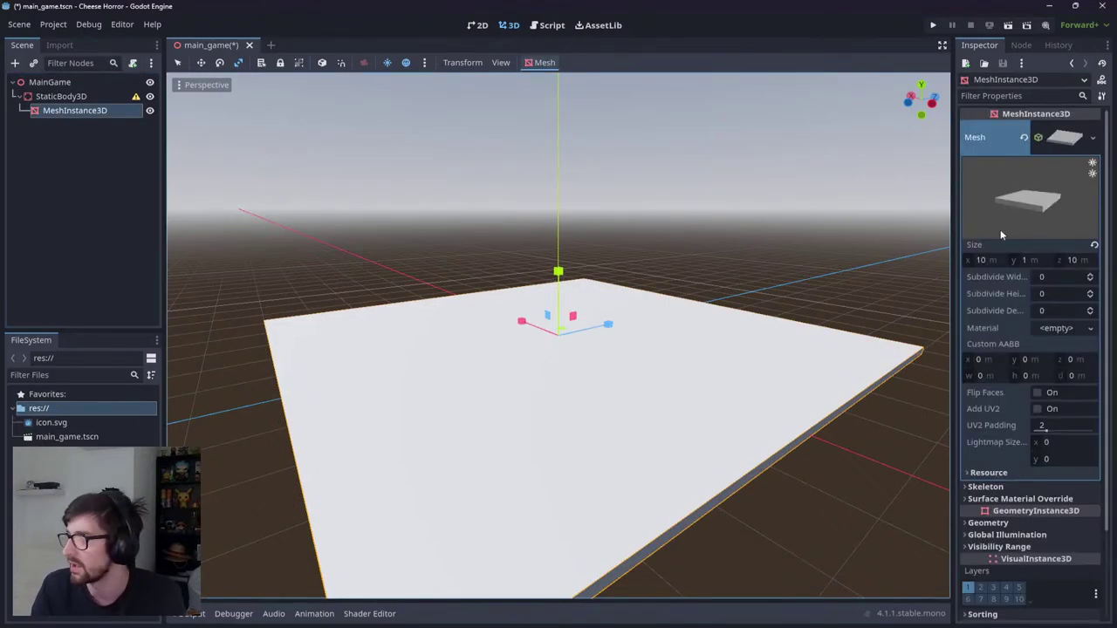
scroll(1025, 336, down, 2)
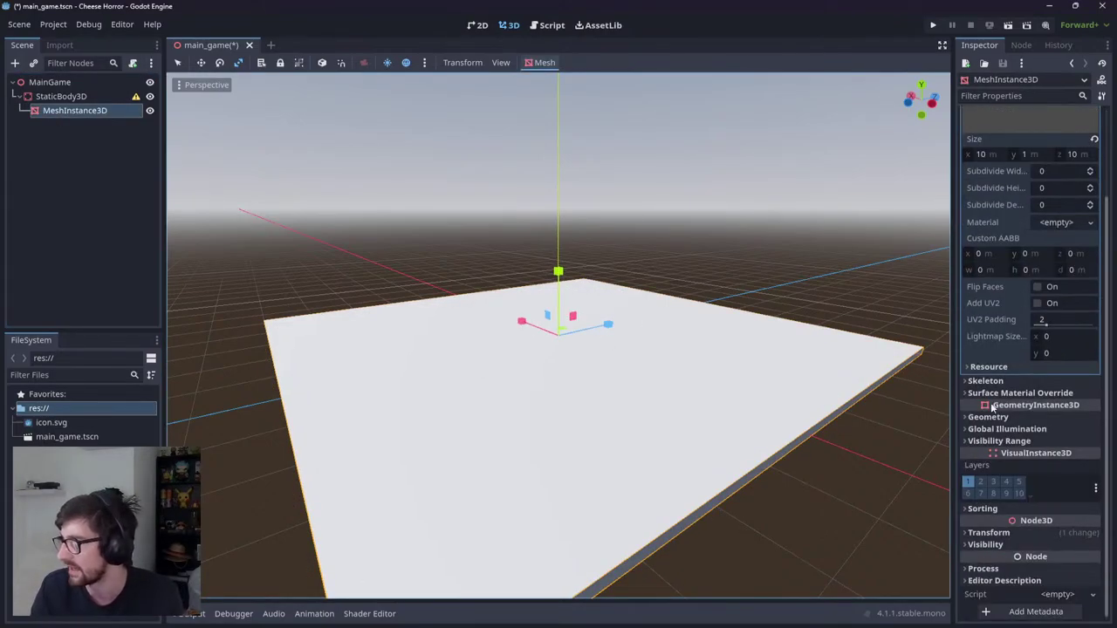
click(1019, 218)
text(0.2)
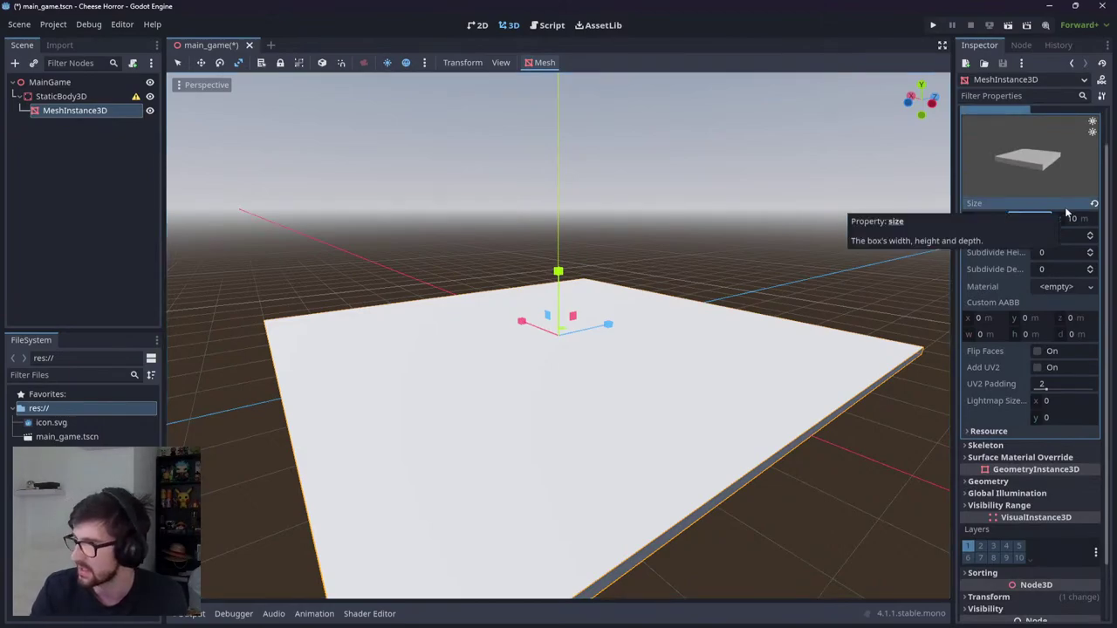
key(Return)
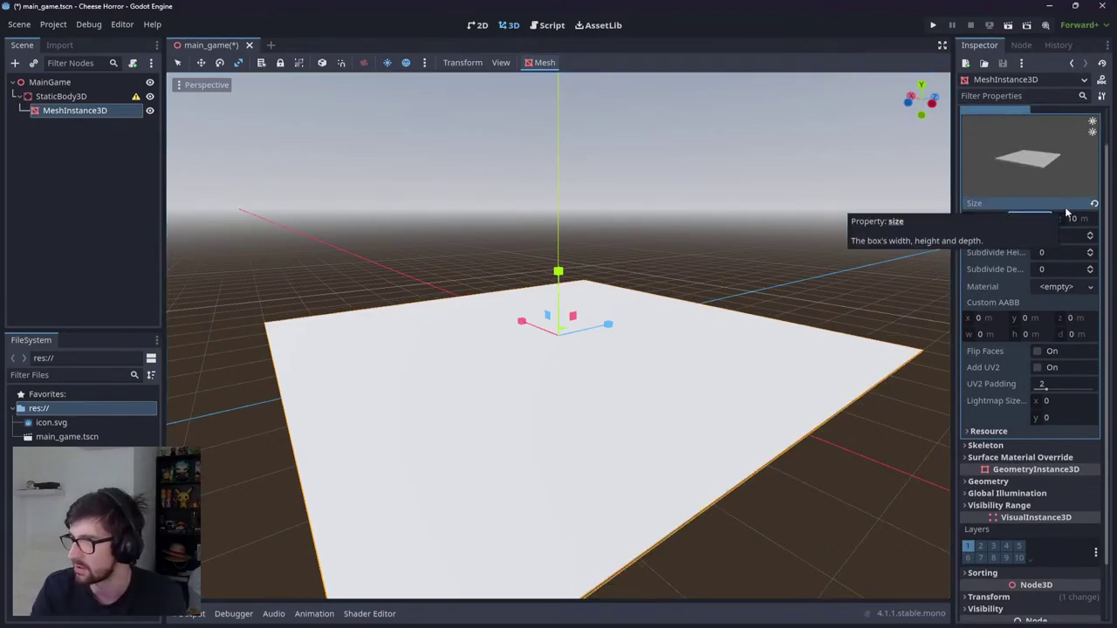
click(988, 481)
click(988, 481)
scroll(1002, 495, down, 3)
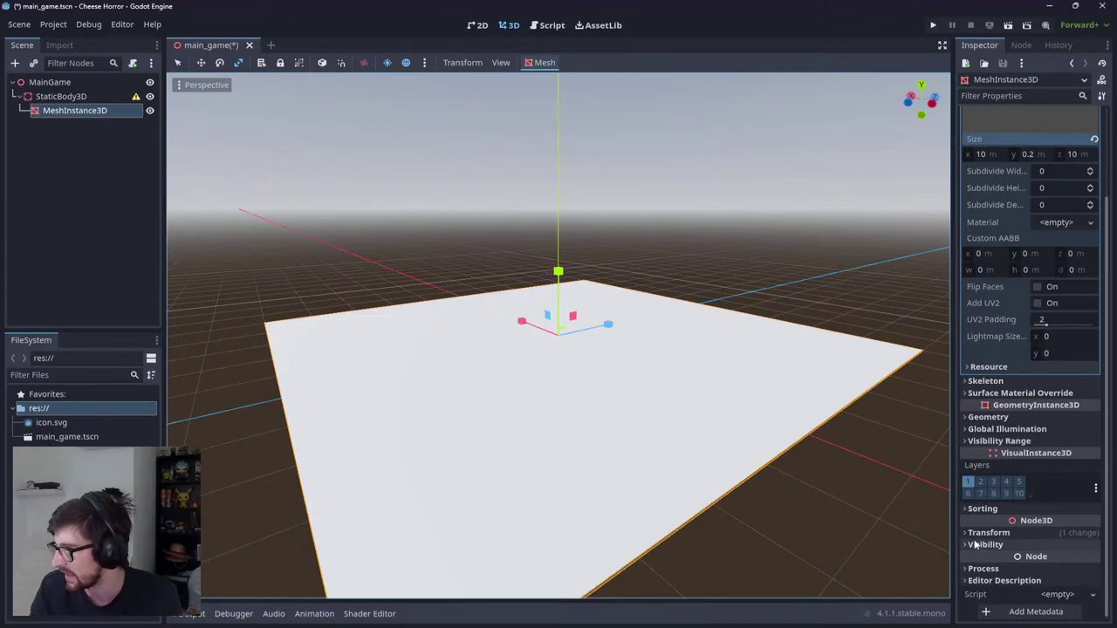
click(987, 532)
scroll(1020, 583, down, 5)
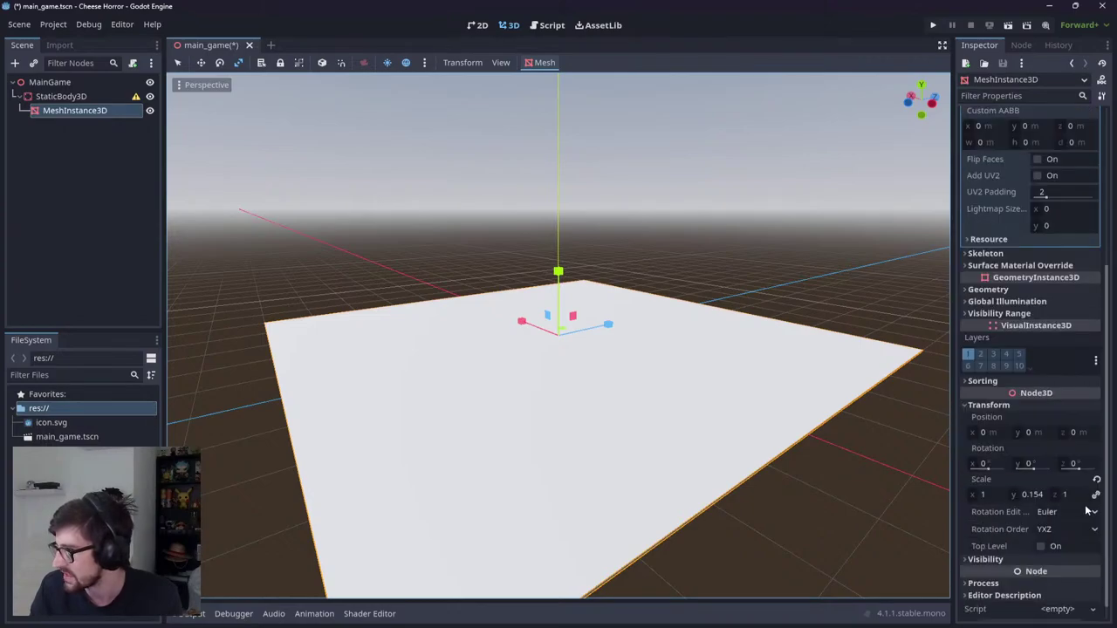
middle_drag(782, 433, 807, 462)
click(544, 61)
Step: Generate a convex collision for the plane and rename the StaticBody3D to Ground
click(611, 130)
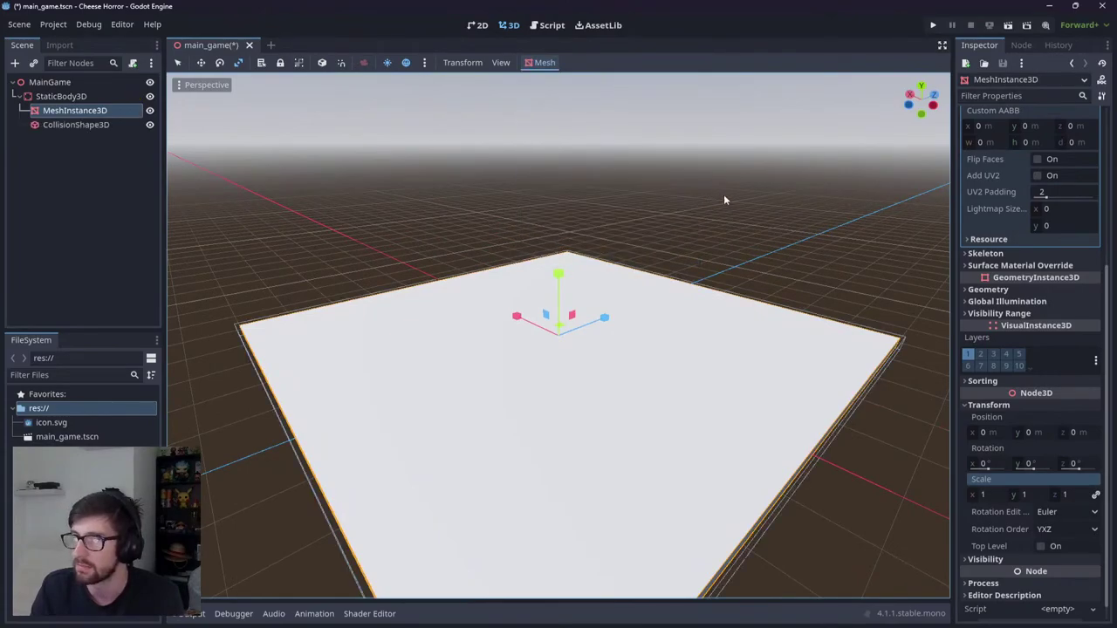
click(25, 96)
double_click(46, 97)
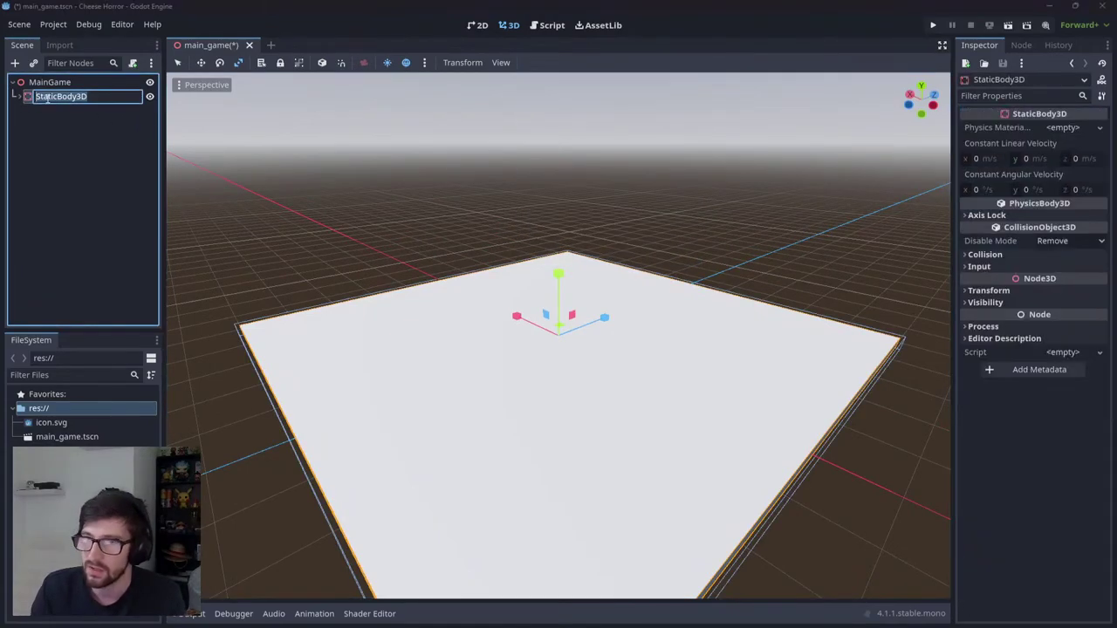
text(Ground)
key(Return)
Step: Save the main_game scene
key(ctrl+s)
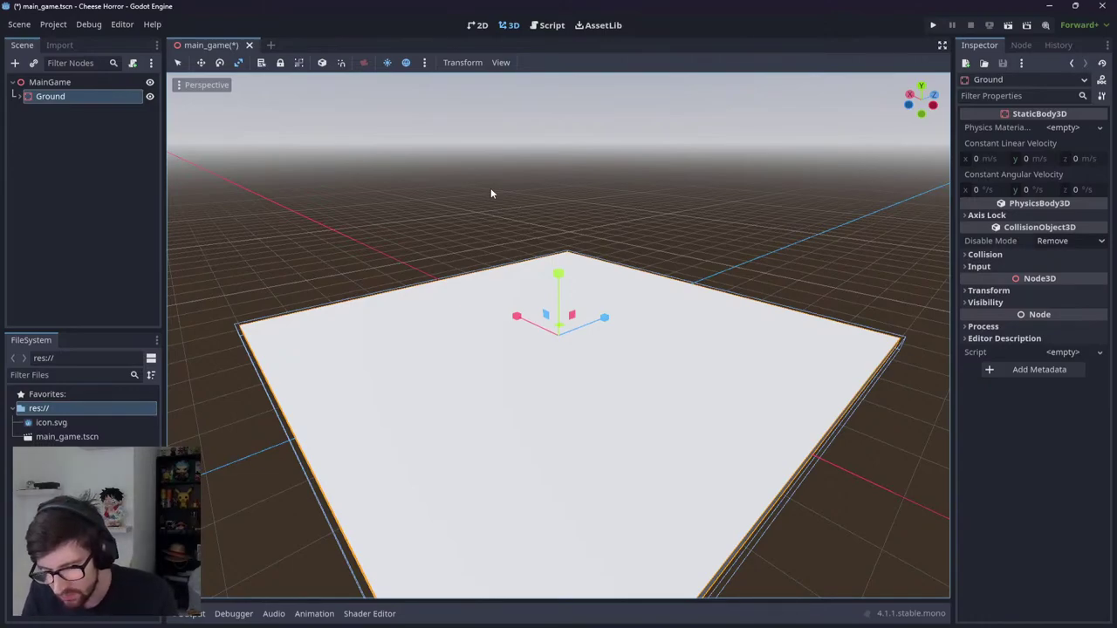
key(ctrl+s)
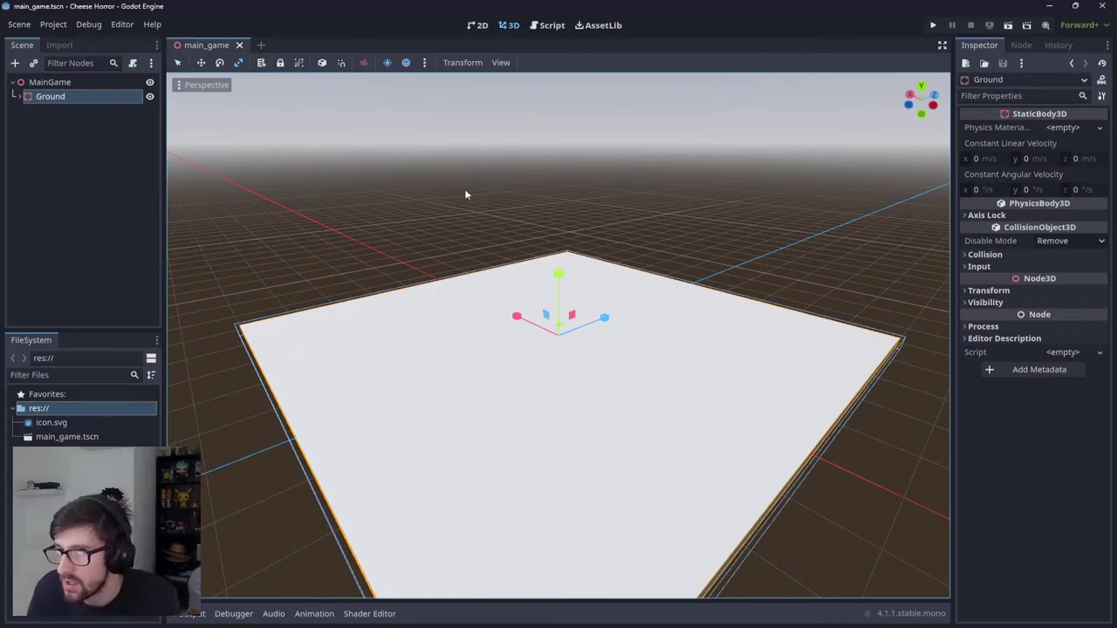
mouse_move(463, 192)
middle_down()
mouse_move(521, 155)
mouse_move(471, 171)
mouse_move(446, 143)
mouse_move(448, 177)
middle_up()
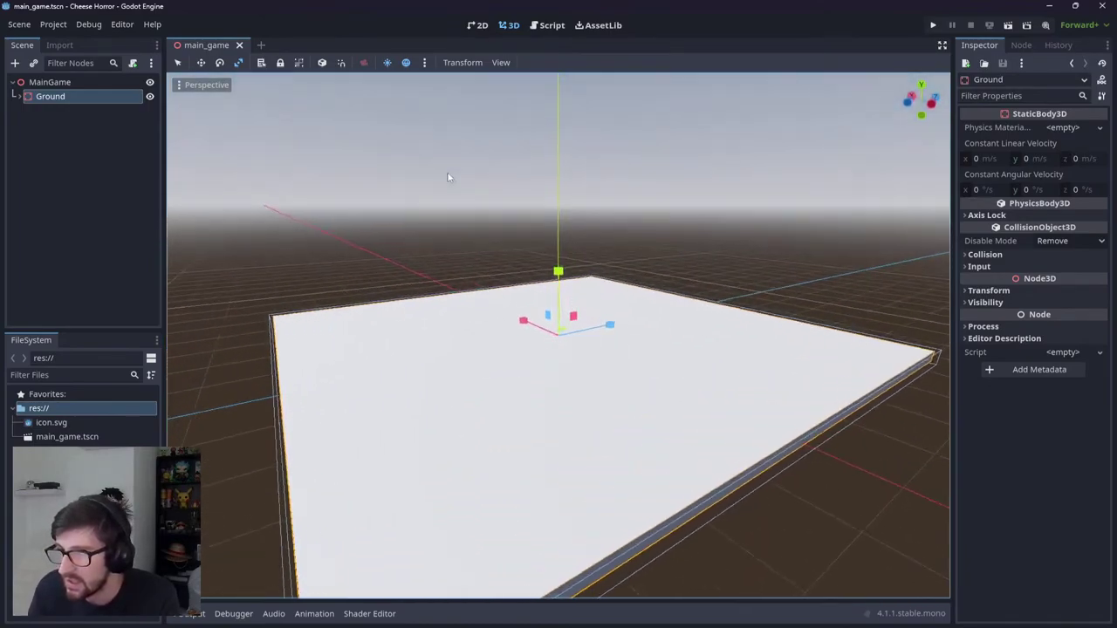
click(68, 121)
click(66, 100)
middle_drag(245, 276, 211, 214)
Step: Delete Ground's generated CollisionShape3D
click(36, 110)
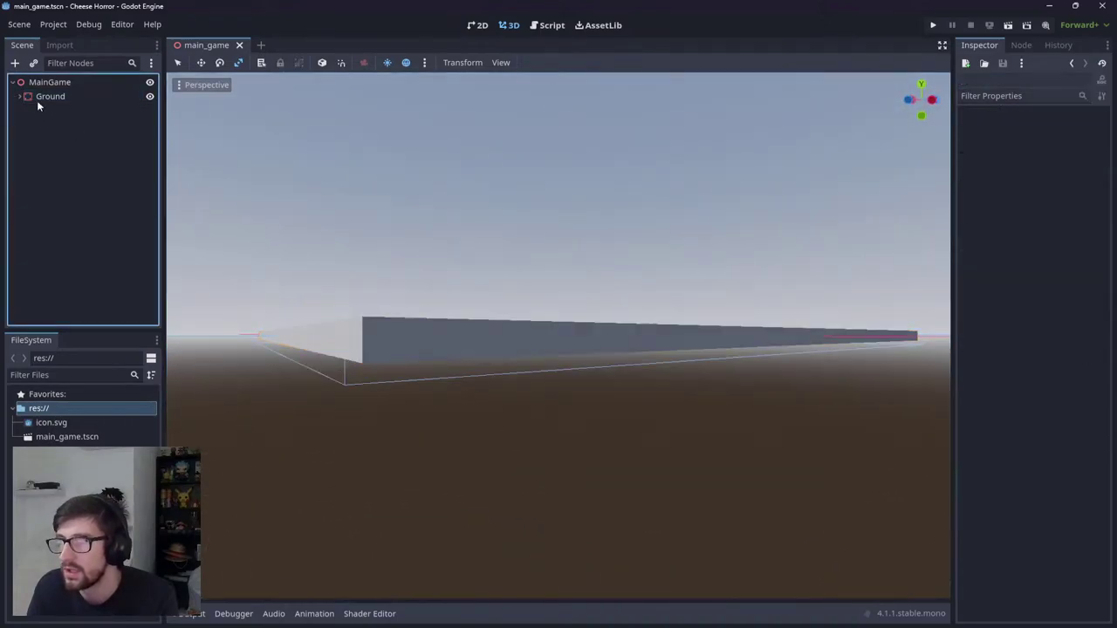
click(36, 100)
click(19, 96)
click(46, 125)
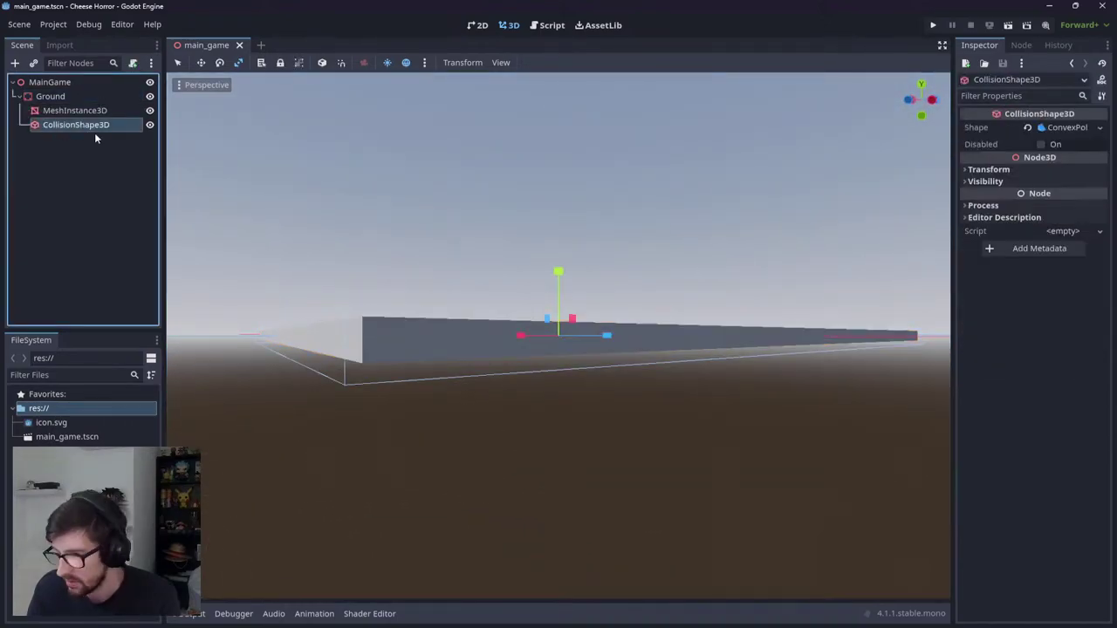
key(Delete)
click(530, 335)
Step: Add a new CollisionShape3D child under Ground
click(106, 99)
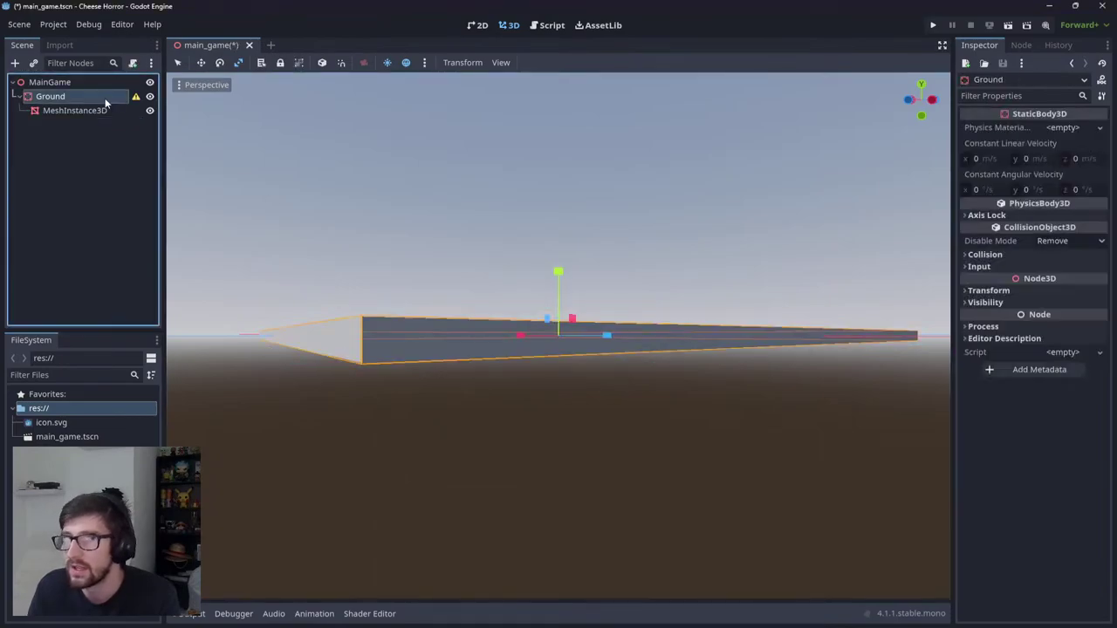
right_click(107, 100)
click(154, 109)
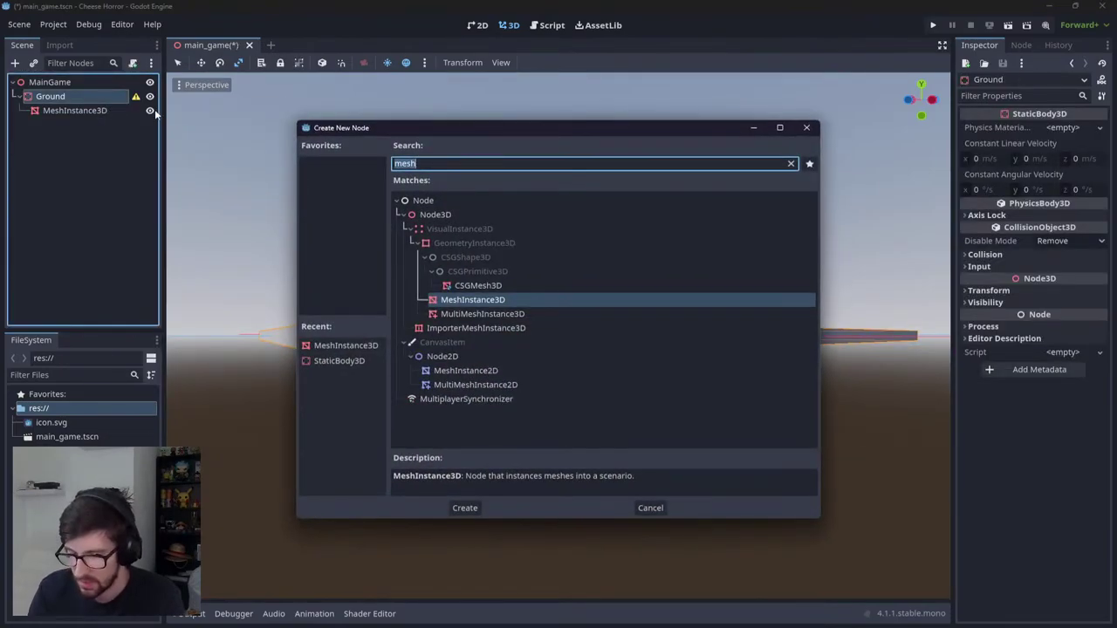
text(collisi)
key(Return)
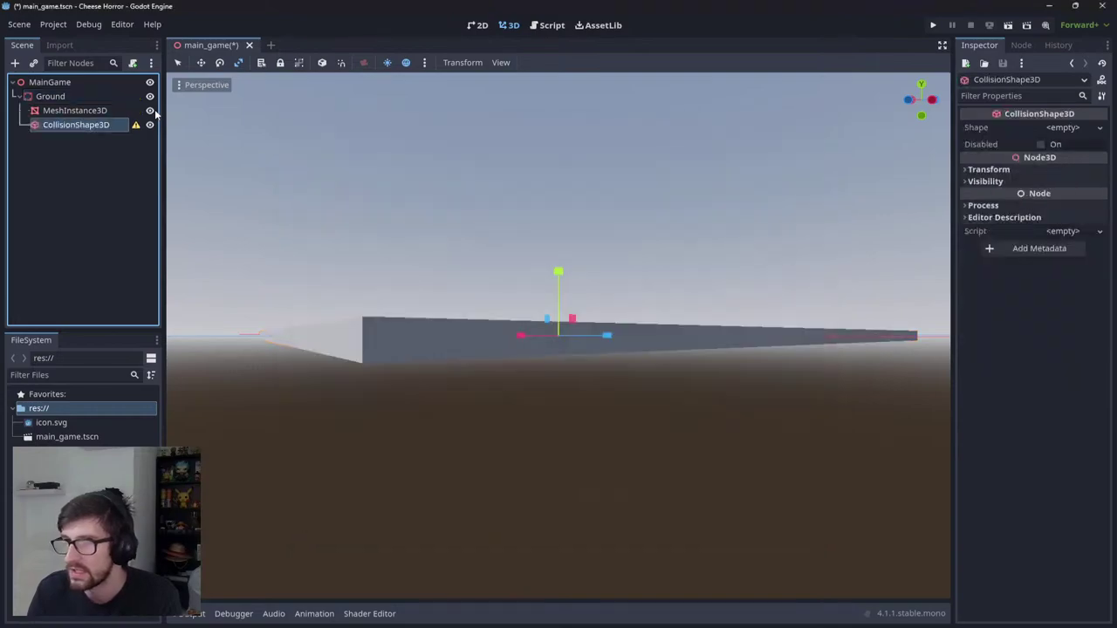
Step: Give the collision a BoxShape3D sized 10 × 0.2 × 10 m and save the scene
click(1061, 127)
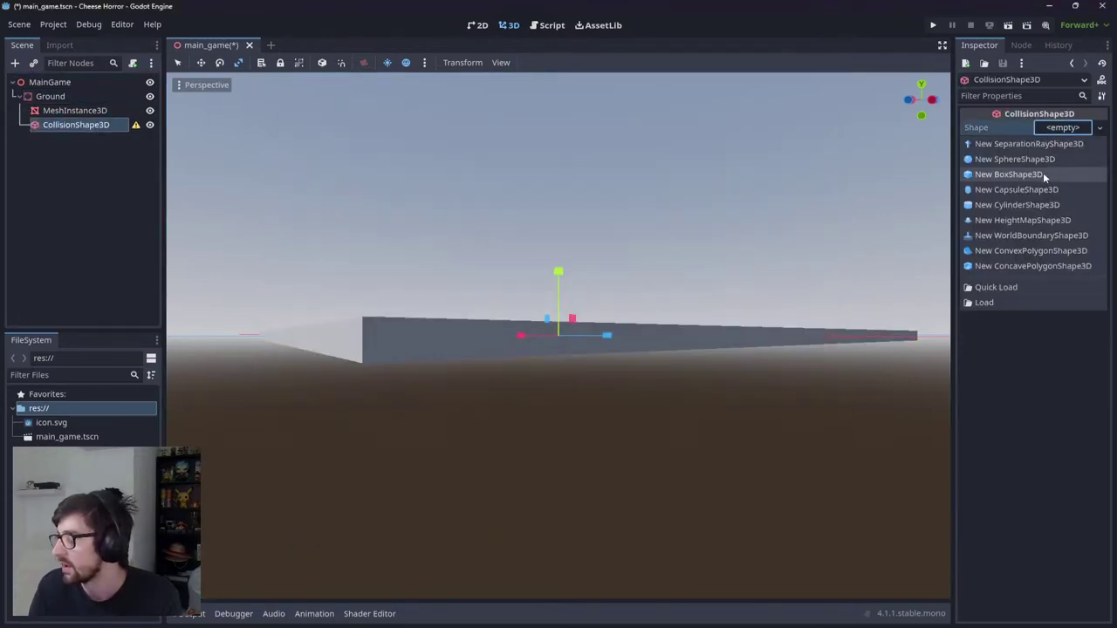
click(1042, 174)
click(1062, 127)
click(1031, 158)
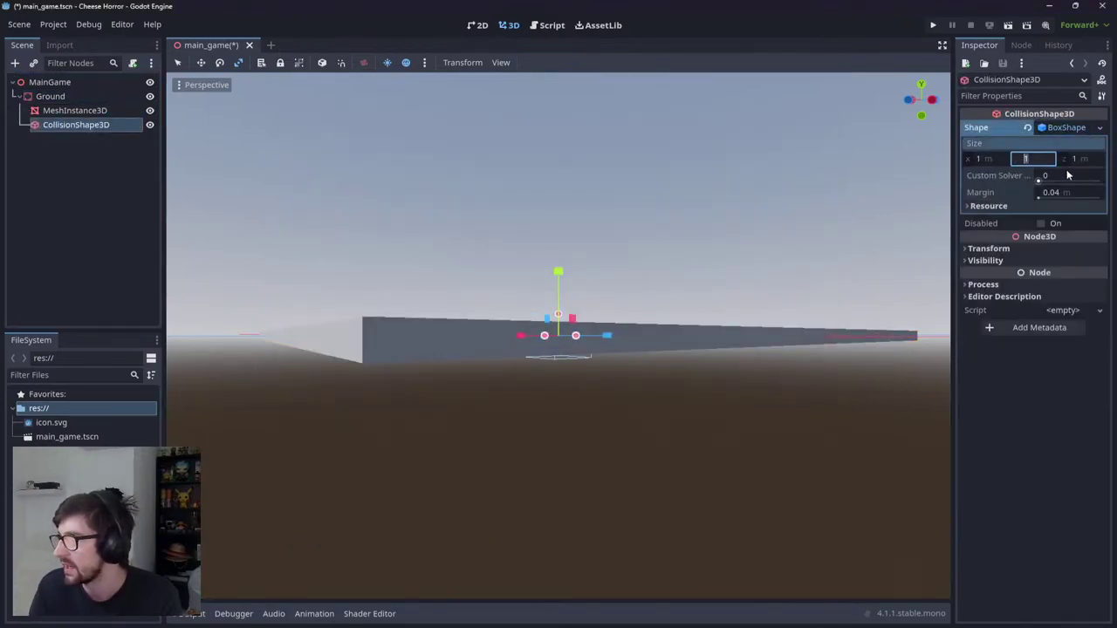
text(0.2)
key(Tab)
text(10)
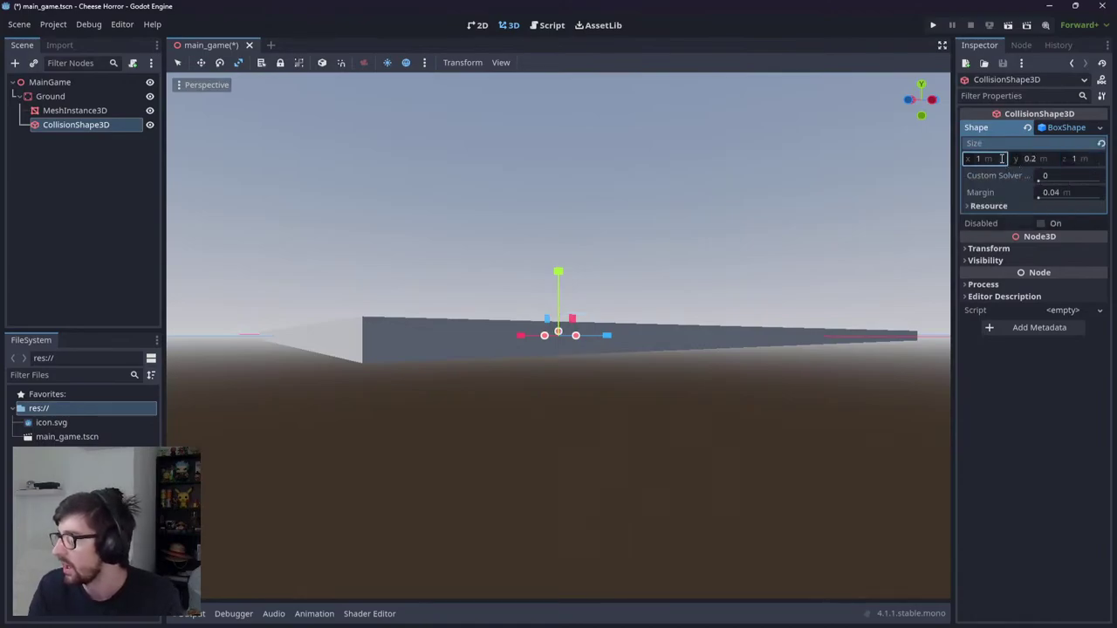
click(981, 159)
text(10)
key(Return)
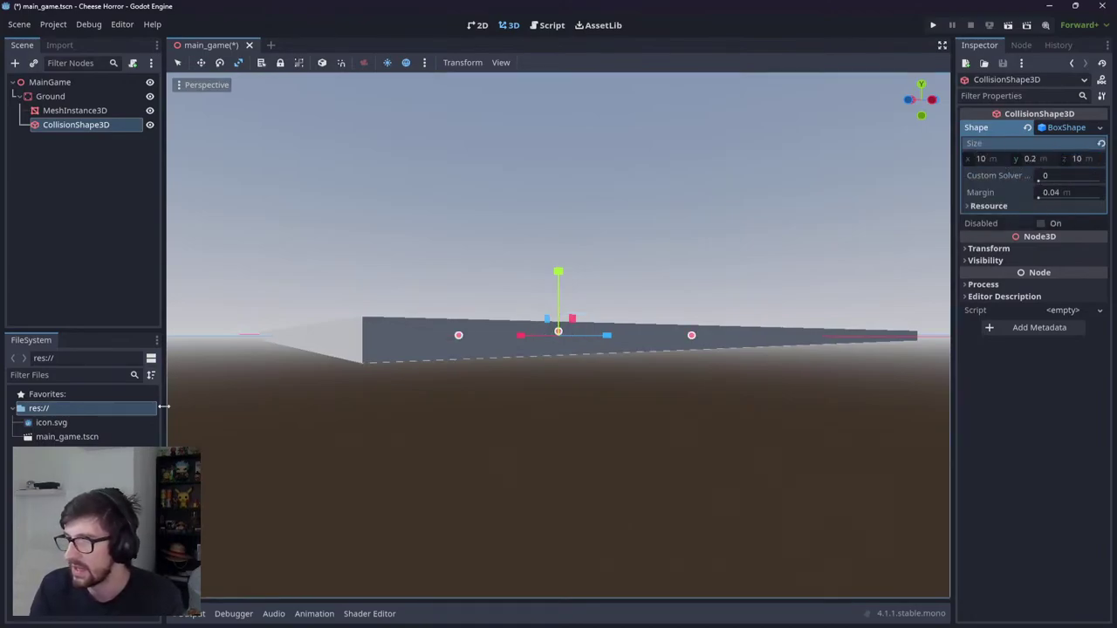
middle_drag(366, 288, 370, 410)
key(ctrl+s)
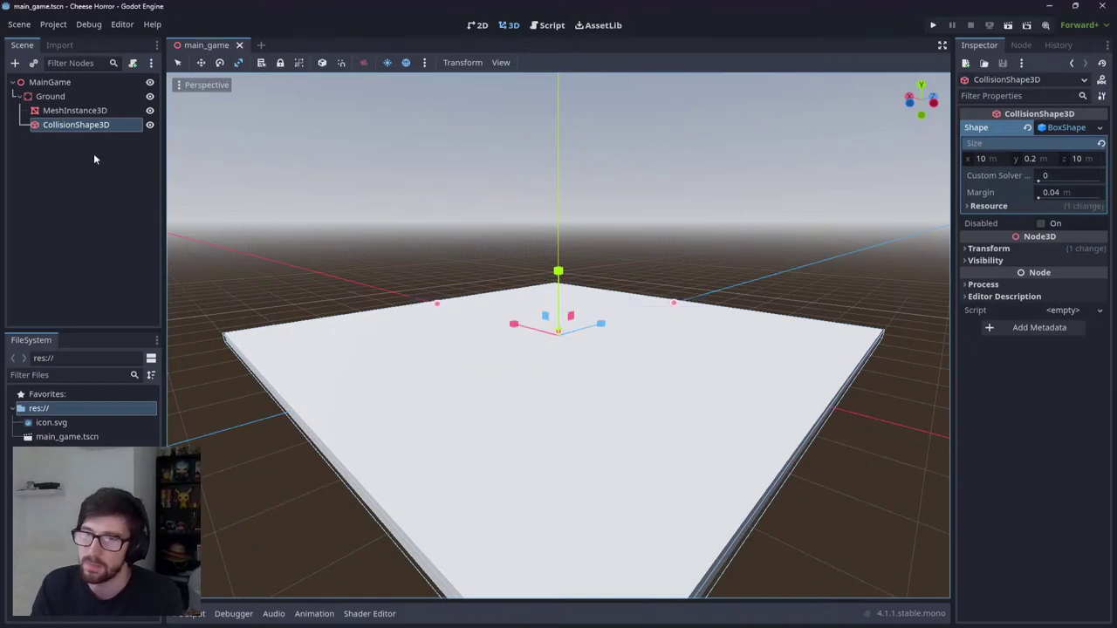
click(79, 139)
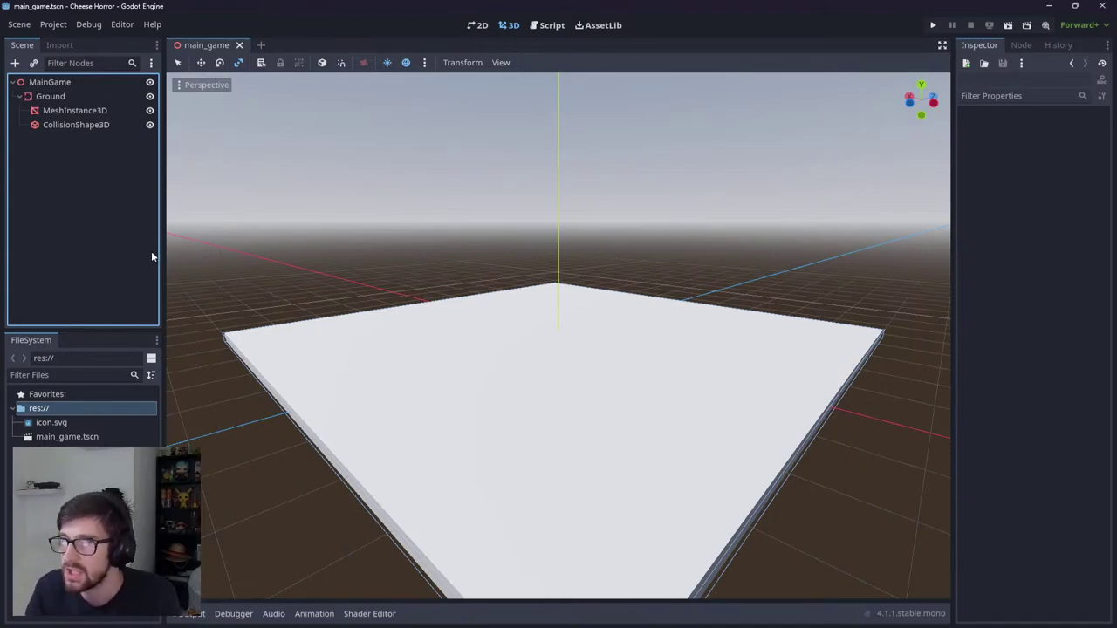
Step: Bring up the Cheese Horror Game page in Notion and scroll through its Objective and Focus Points
click(568, 626)
click(634, 580)
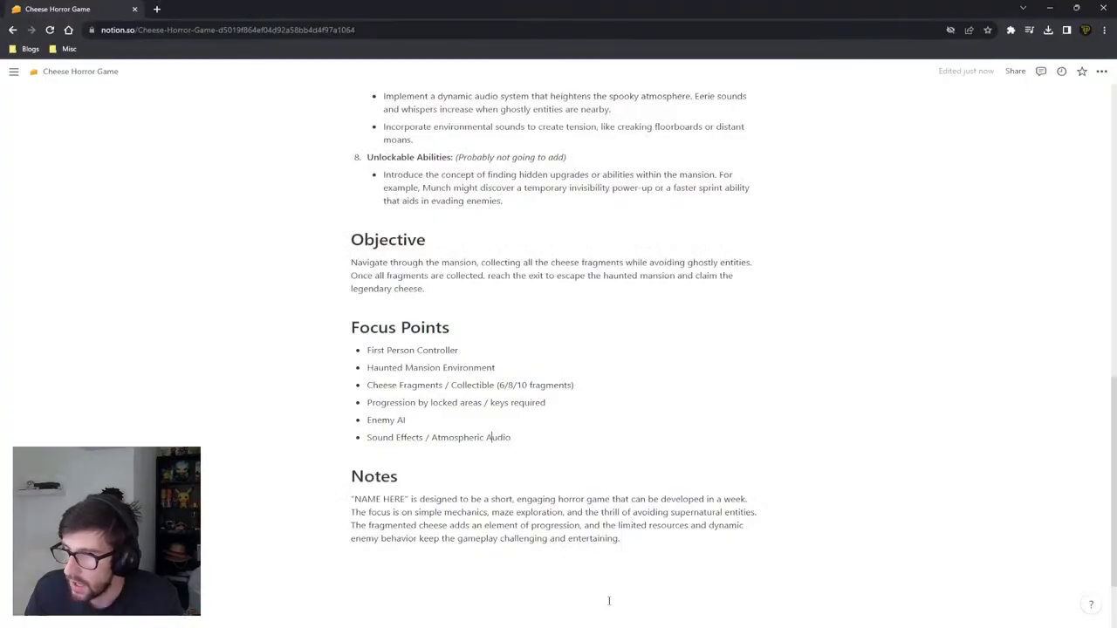
scroll(544, 389, up, 15)
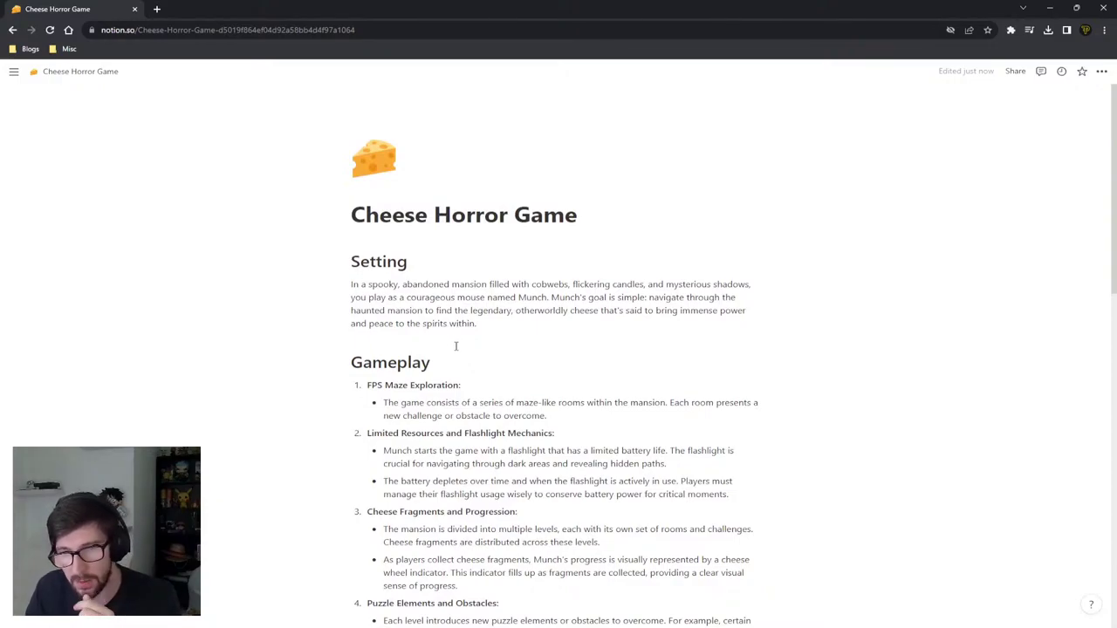
scroll(454, 344, down, 3)
scroll(466, 322, down, 5)
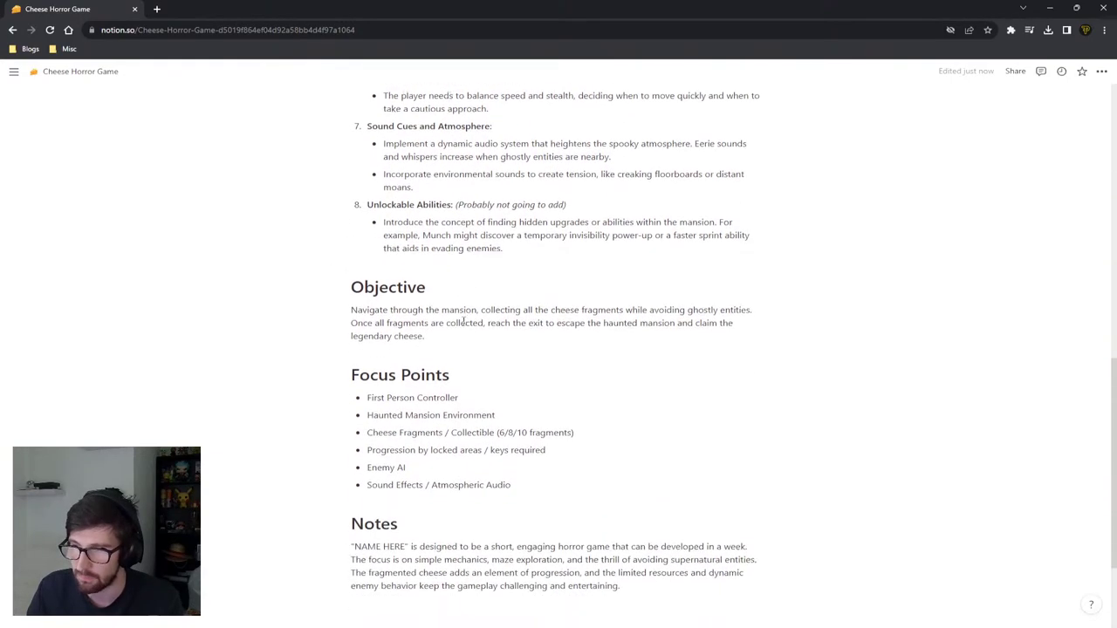
scroll(465, 322, up, 10)
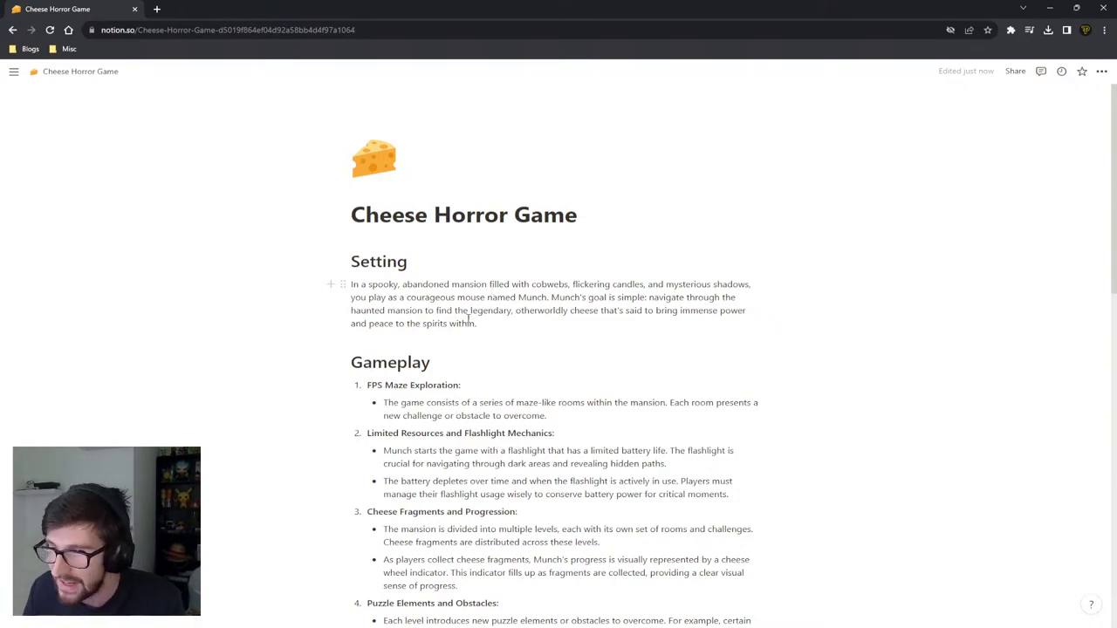
scroll(466, 331, down, 8)
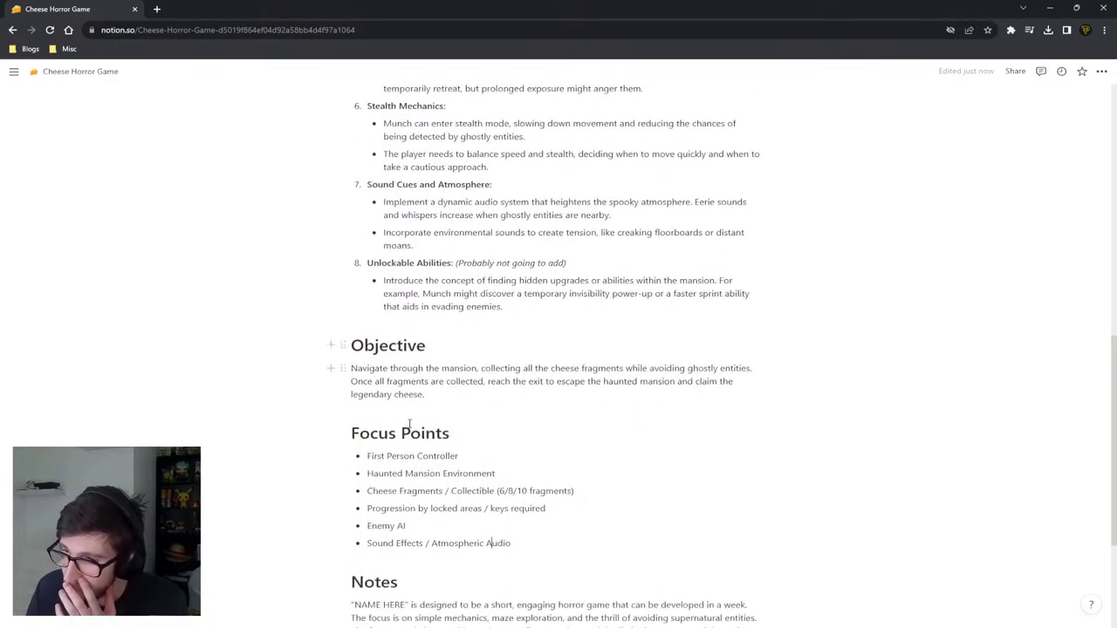
scroll(409, 424, down, 3)
drag(415, 392, 759, 392)
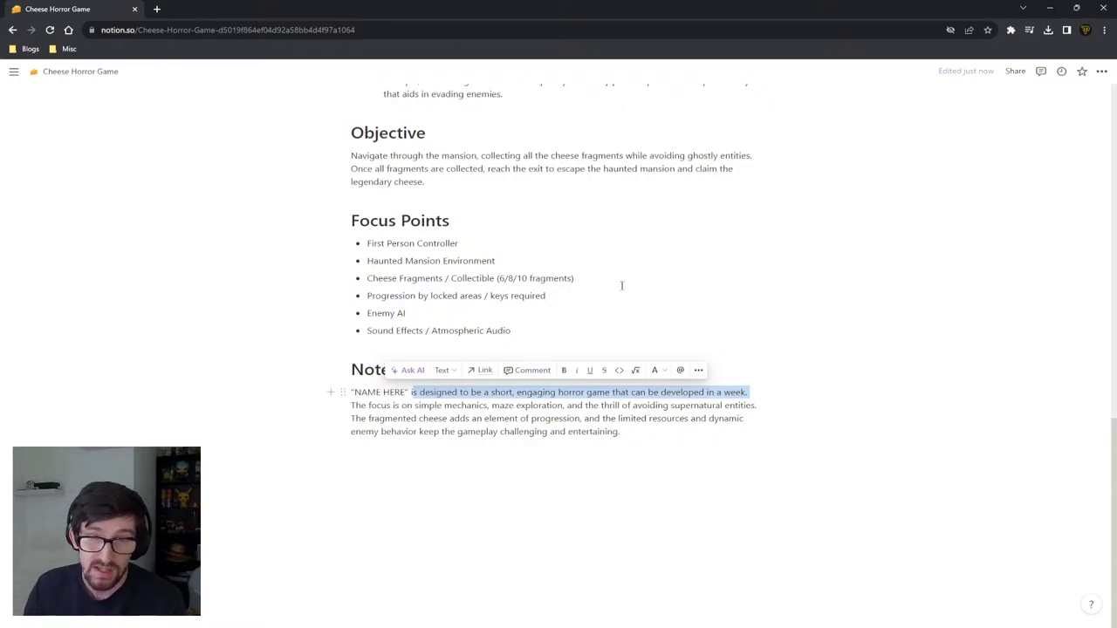
scroll(621, 285, up, 15)
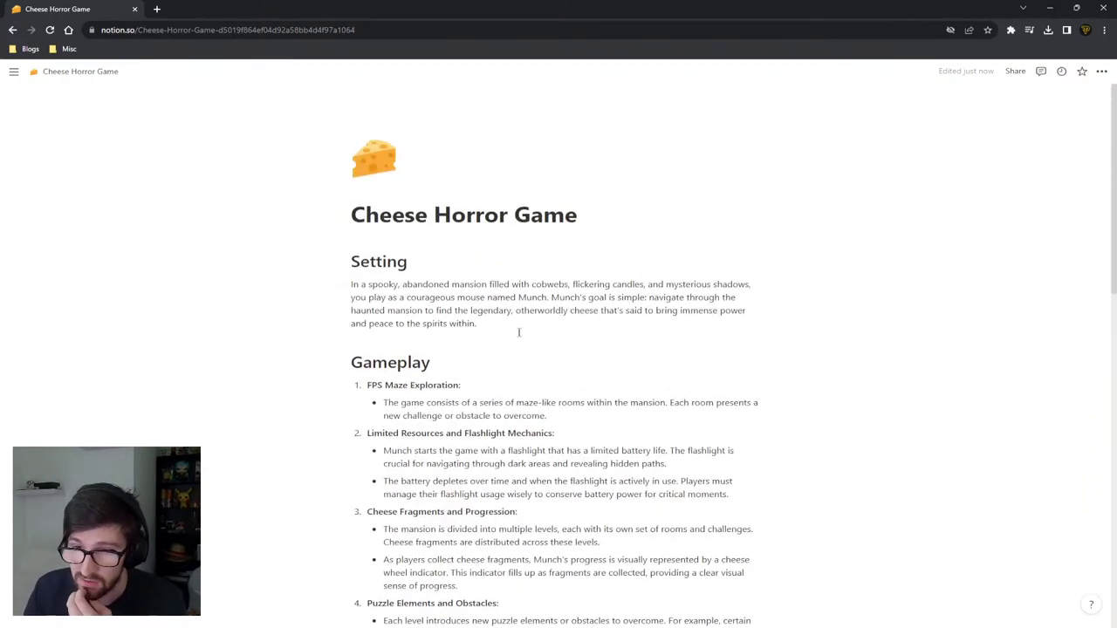
scroll(502, 345, down, 2)
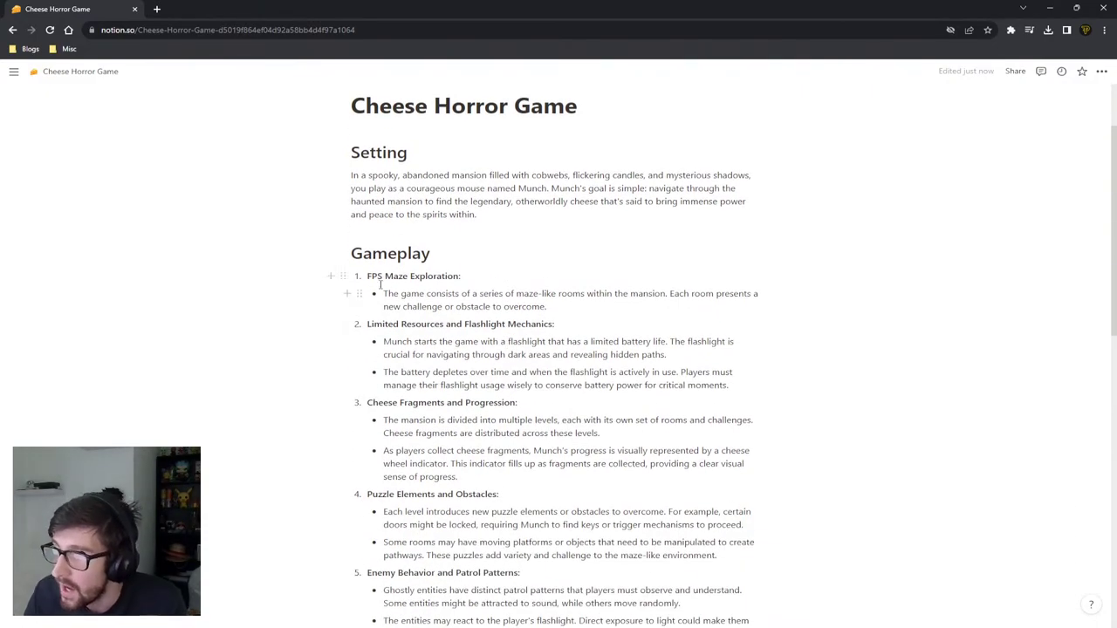
Step: Undo an accidental move of the FPS Maze Exploration item and keep scrolling through the plan
drag(342, 277, 453, 370)
key(ctrl+z)
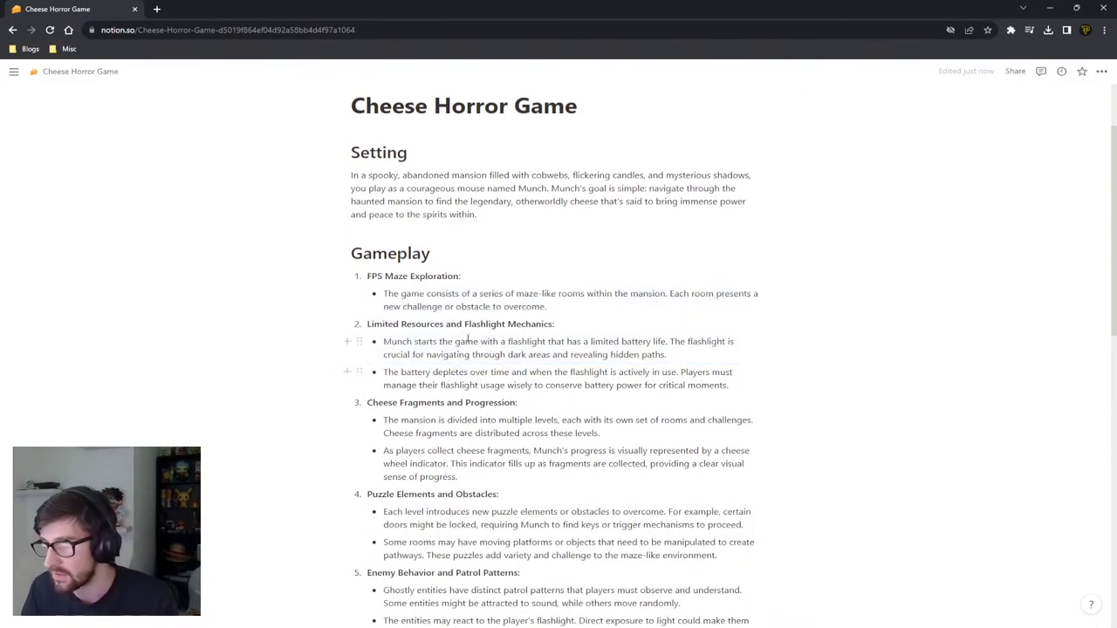
scroll(413, 278, down, 2)
scroll(476, 174, down, 1)
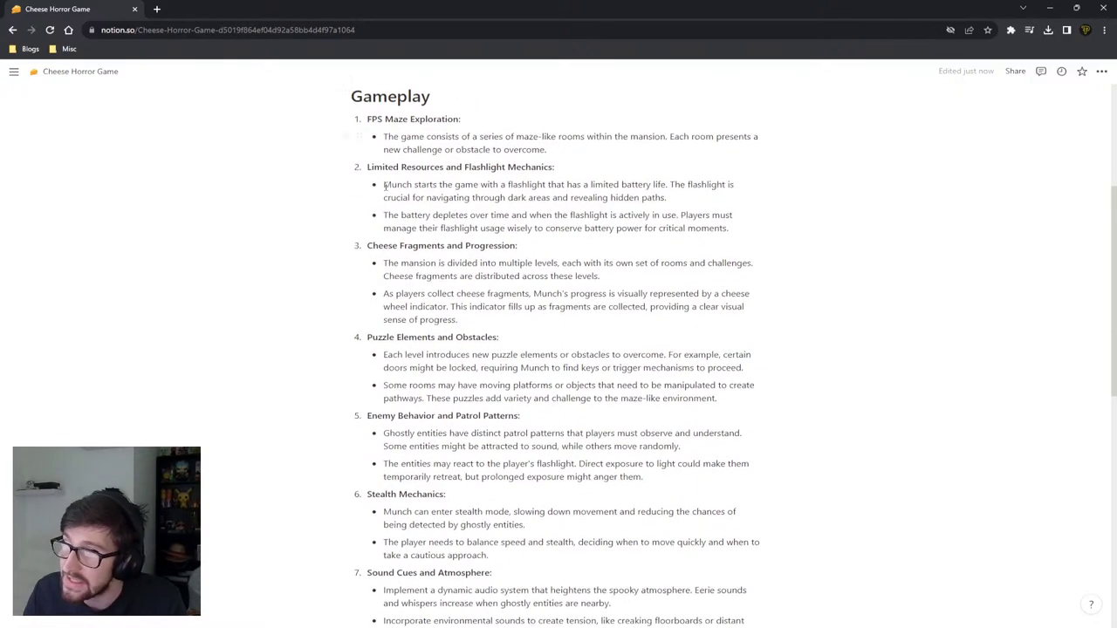
scroll(419, 244, down, 2)
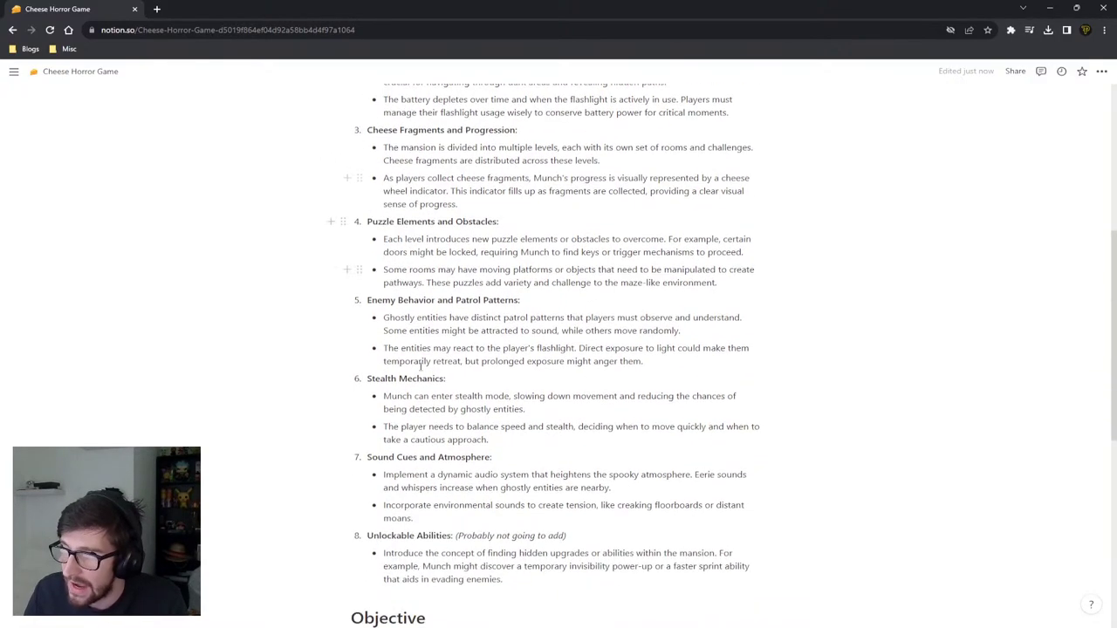
scroll(419, 367, up, 1)
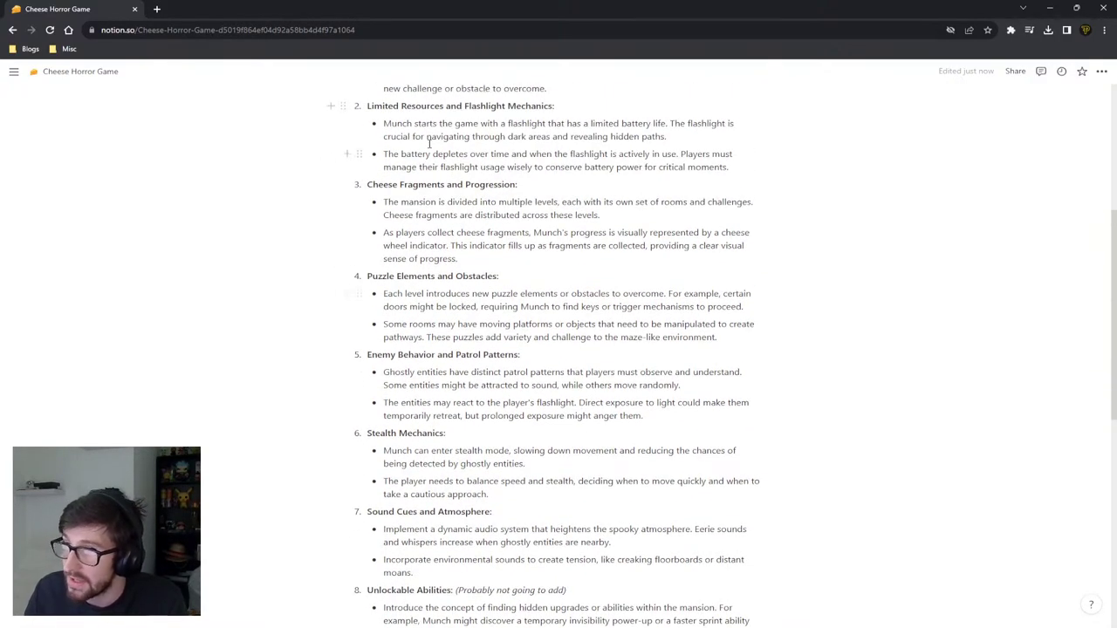
scroll(428, 142, up, 1)
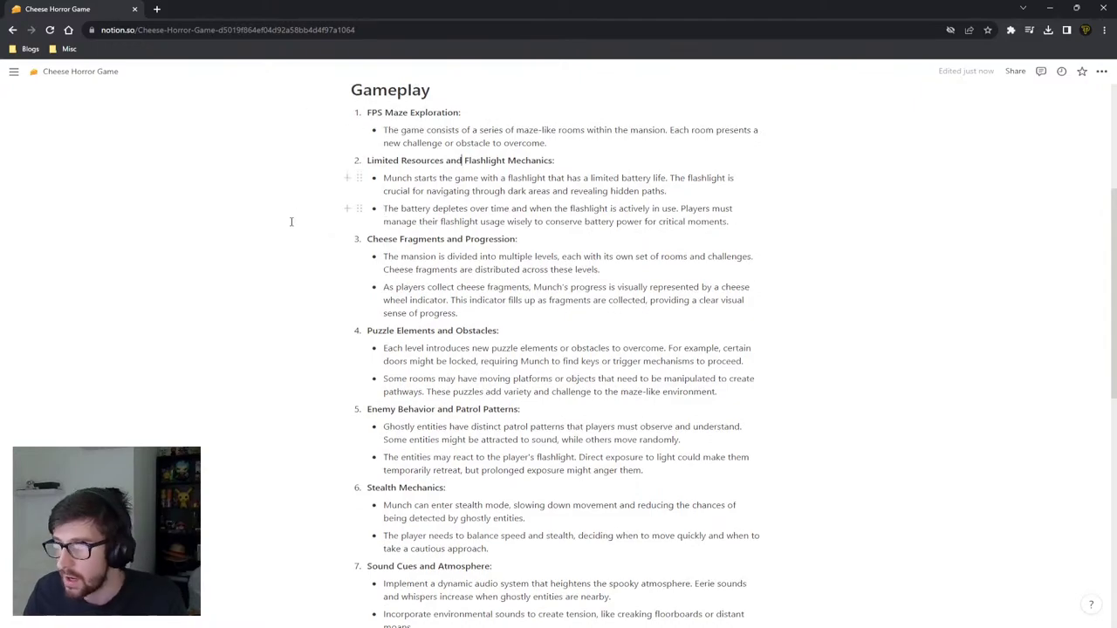
scroll(292, 222, up, 3)
scroll(292, 235, down, 3)
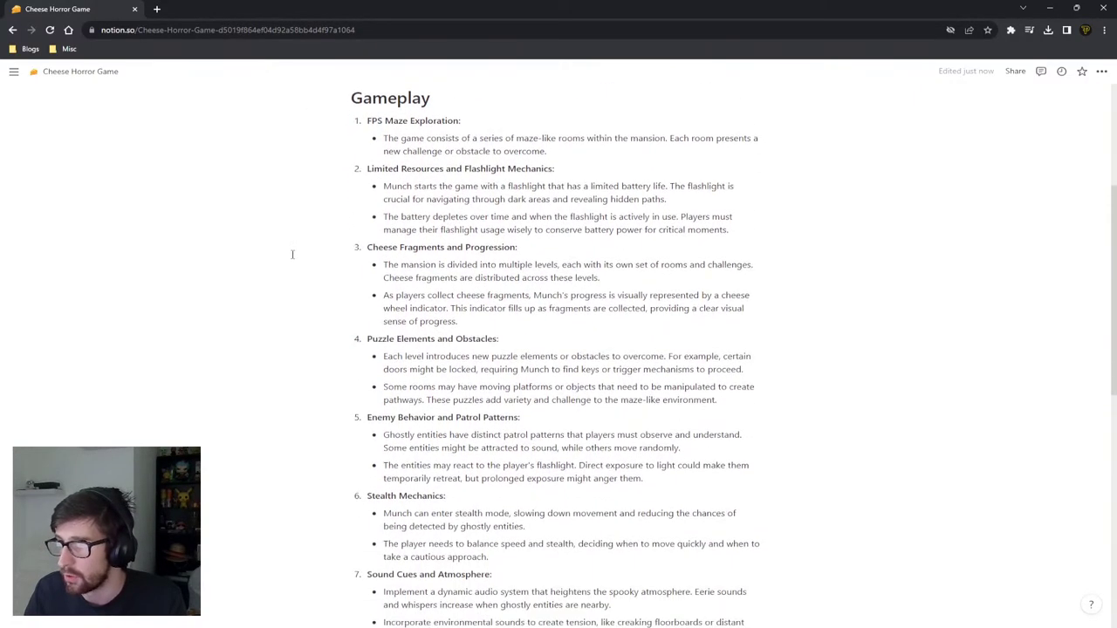
middle_click(289, 255)
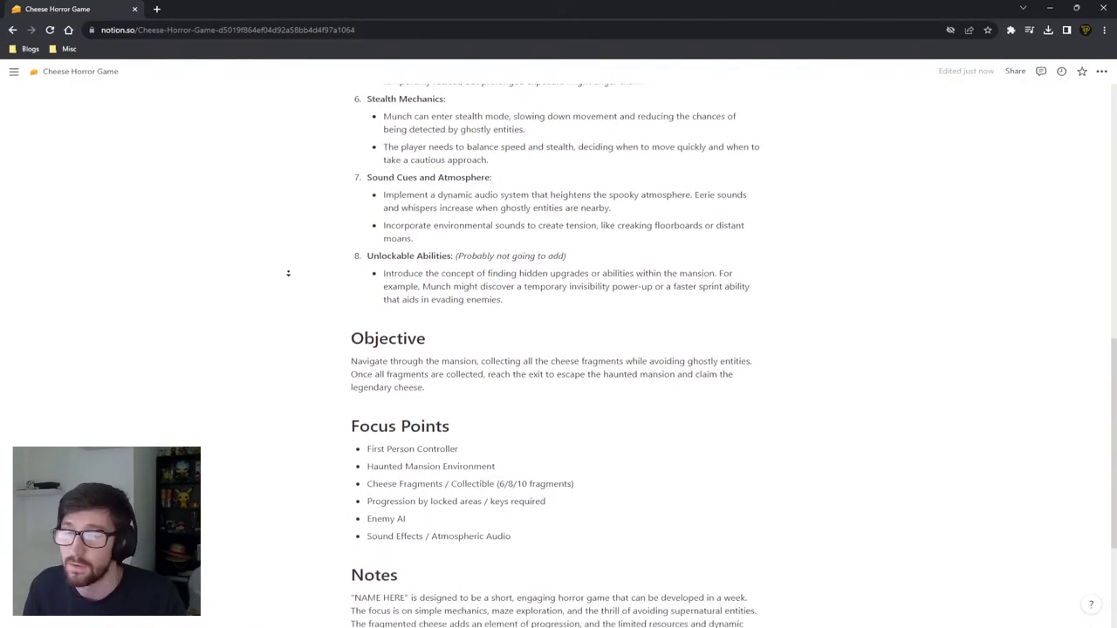
middle_click(289, 272)
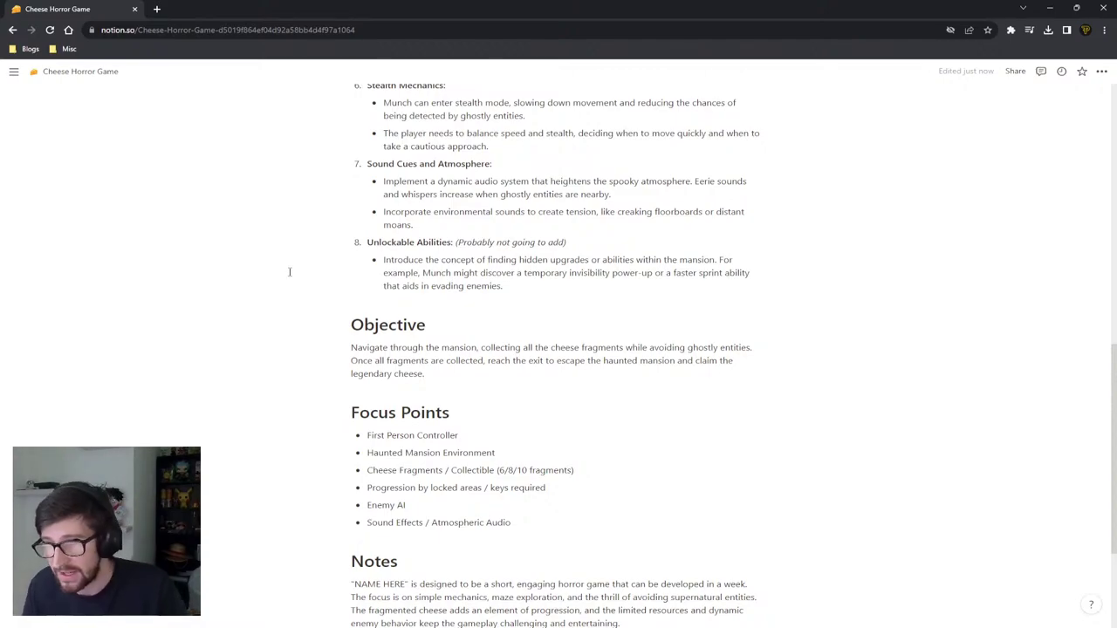
Step: Highlight the Objective paragraph, then place the caret at the end of the Notes paragraph
scroll(316, 398, down, 1)
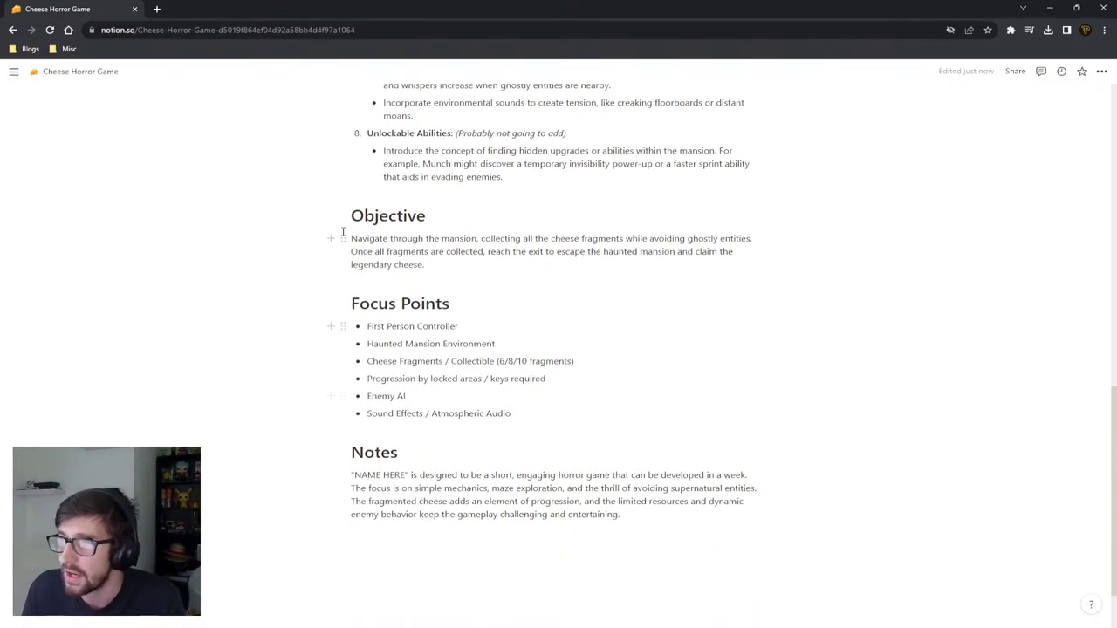
drag(350, 237, 424, 264)
click(424, 263)
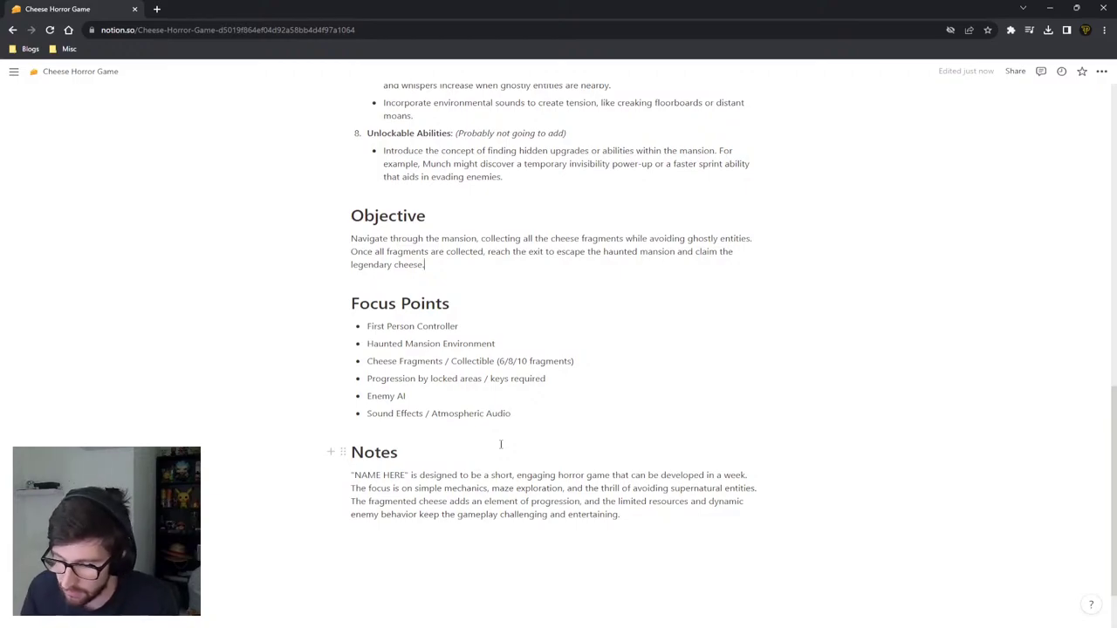
click(628, 522)
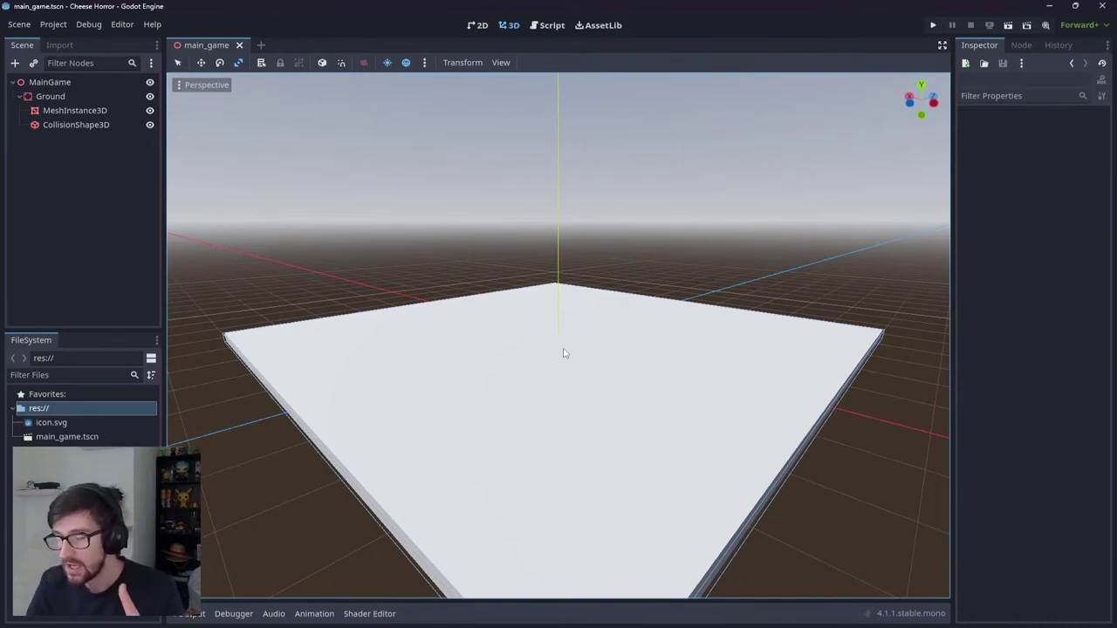
Step: Reset the Ground CollisionShape3D scale from 1.006 back to exactly 1
middle_drag(563, 352, 481, 261)
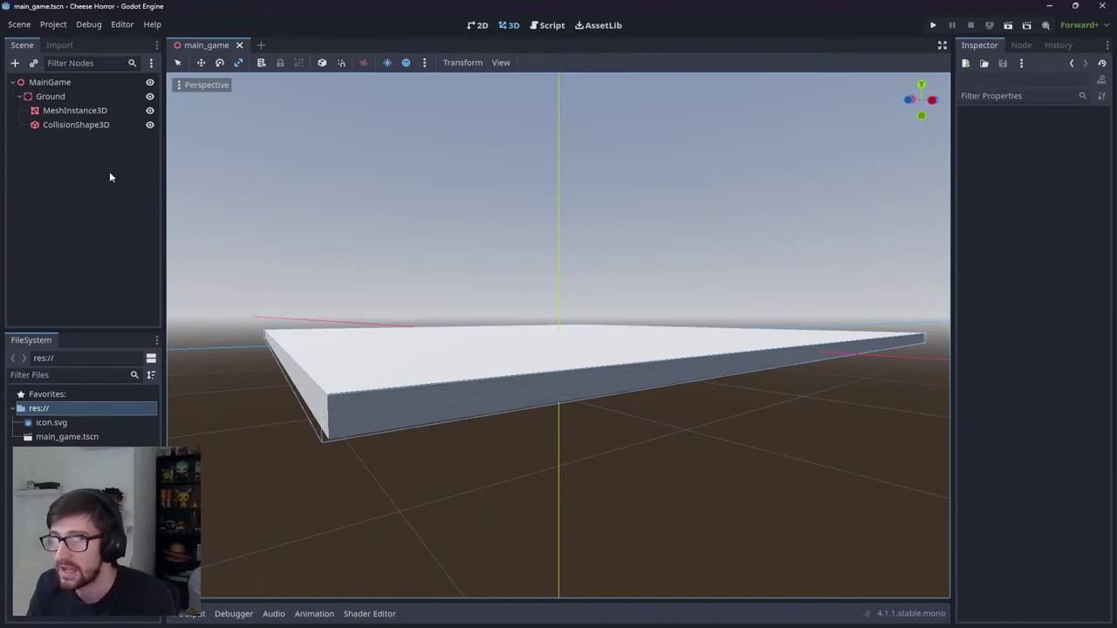
click(77, 111)
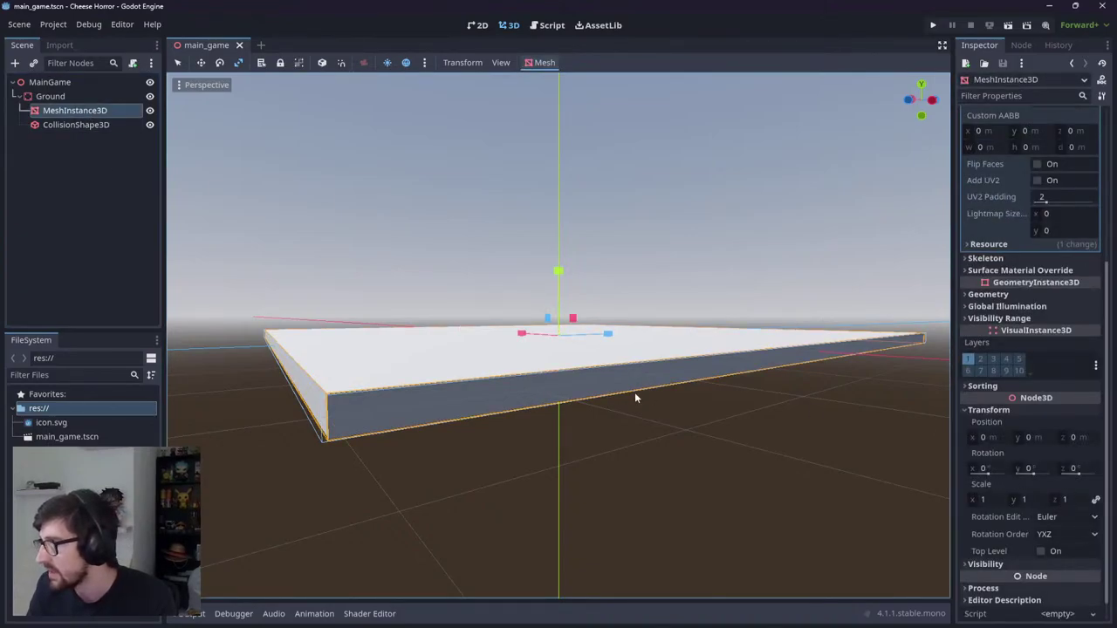
middle_drag(361, 341, 367, 364)
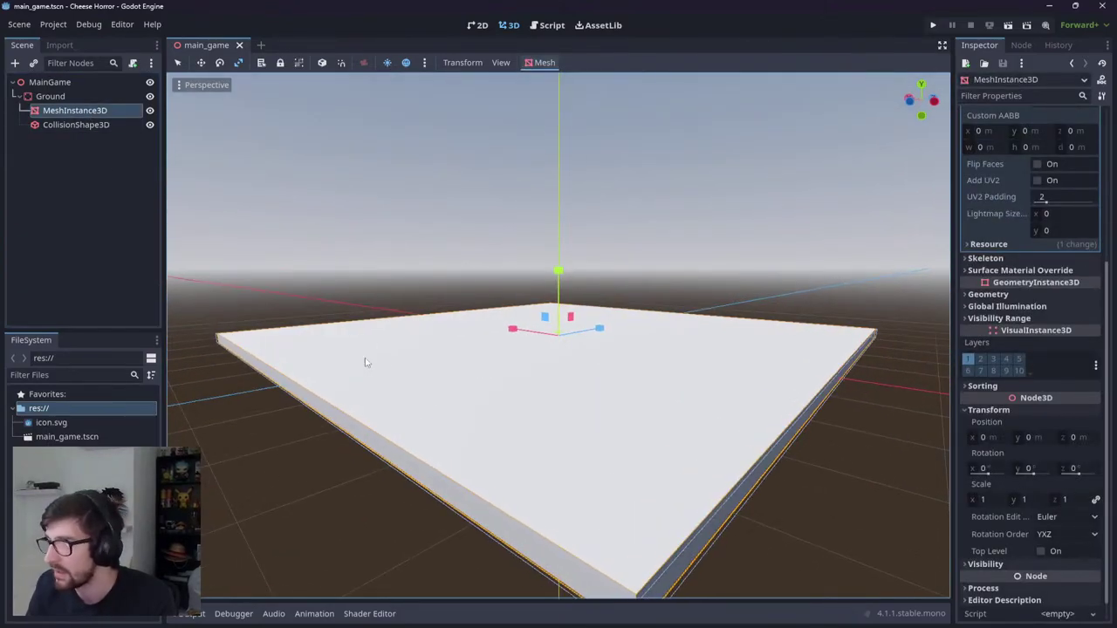
click(75, 125)
middle_drag(419, 235, 846, 448)
click(1051, 248)
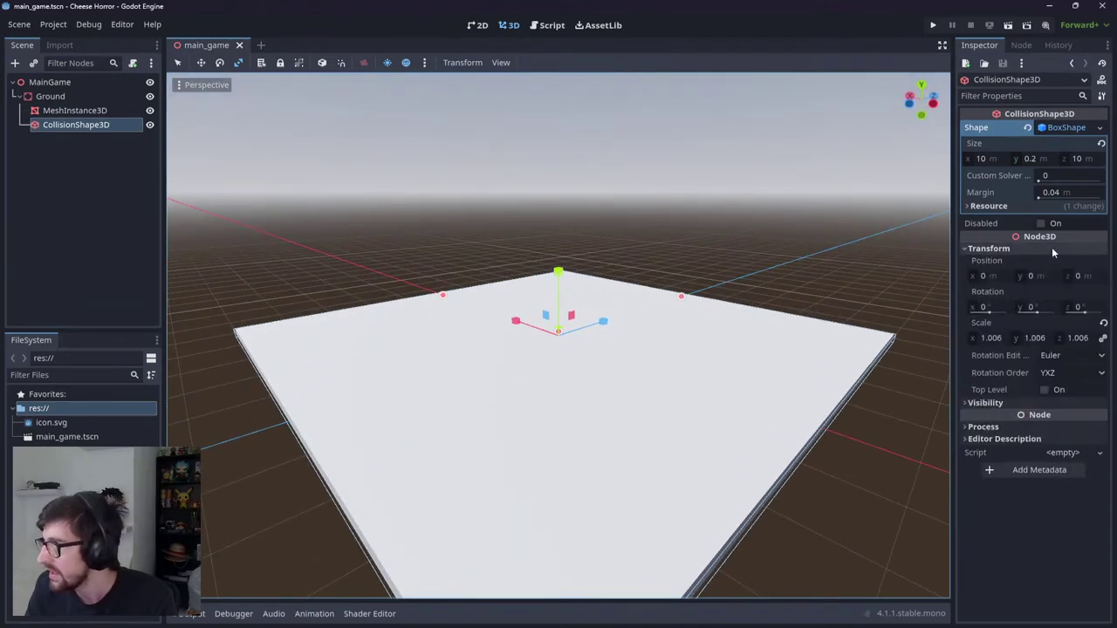
click(1103, 326)
Step: Save main_game.tscn and collapse the Ground node's children in the Scene dock
click(177, 64)
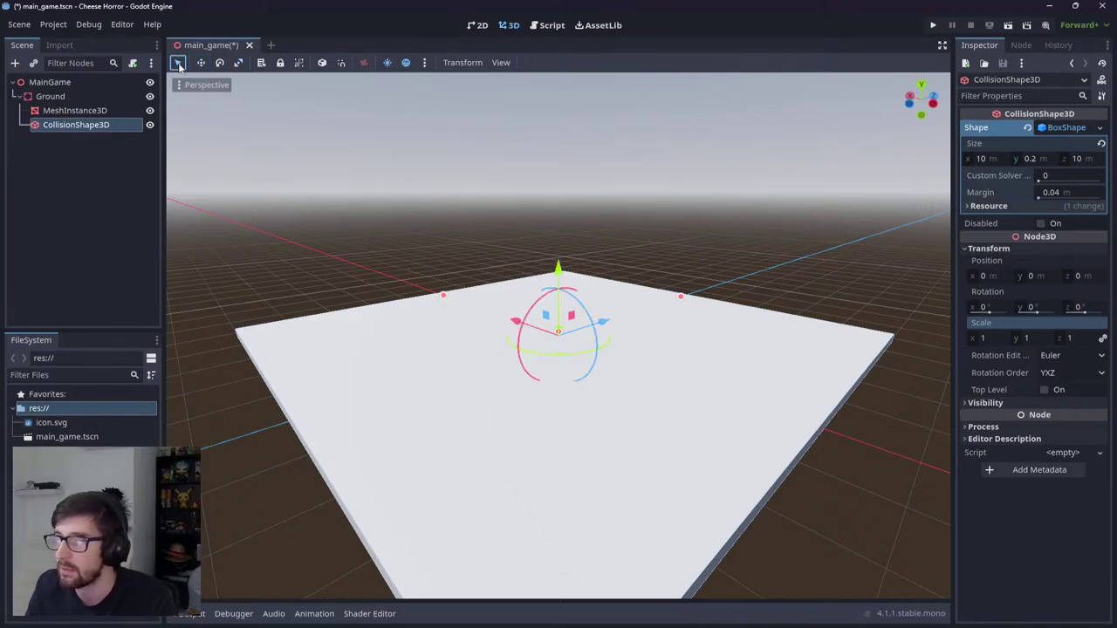
click(485, 204)
middle_drag(485, 204, 449, 200)
key(ctrl+s)
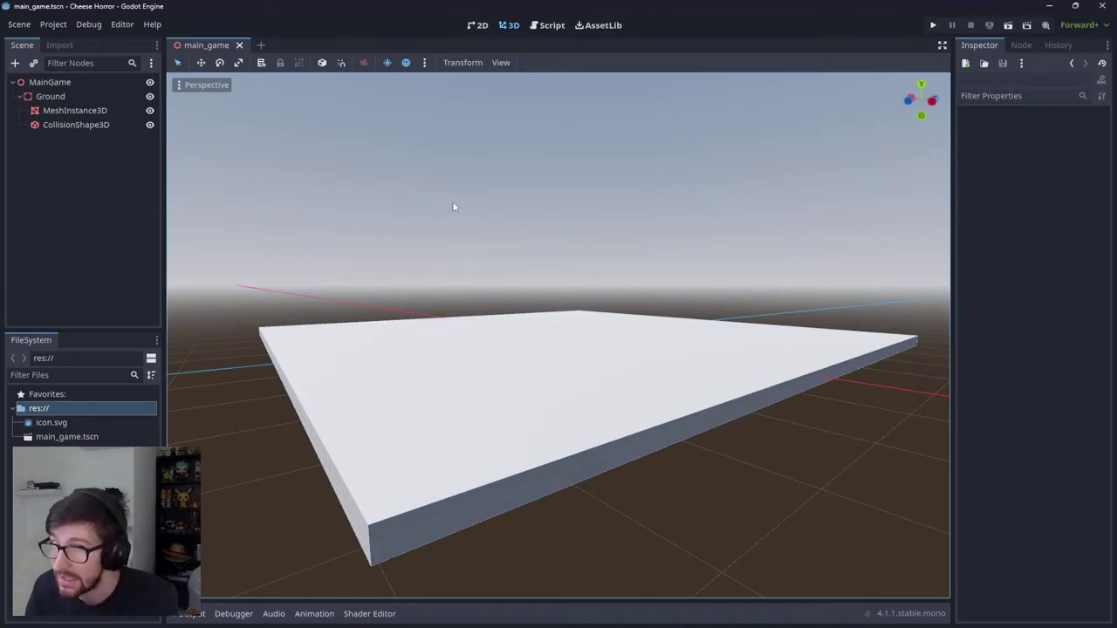
middle_drag(453, 207, 514, 294)
scroll(488, 226, up, 3)
middle_drag(489, 226, 422, 189)
click(22, 97)
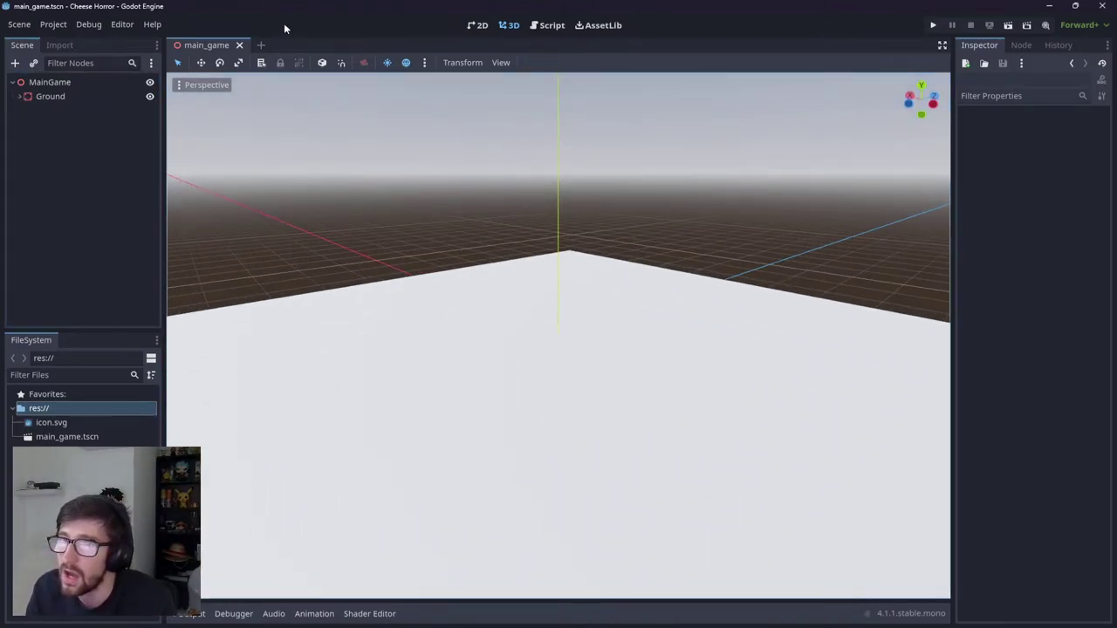
Step: Create a new 3D scene and change its root node type to CharacterBody3D
click(260, 45)
click(91, 115)
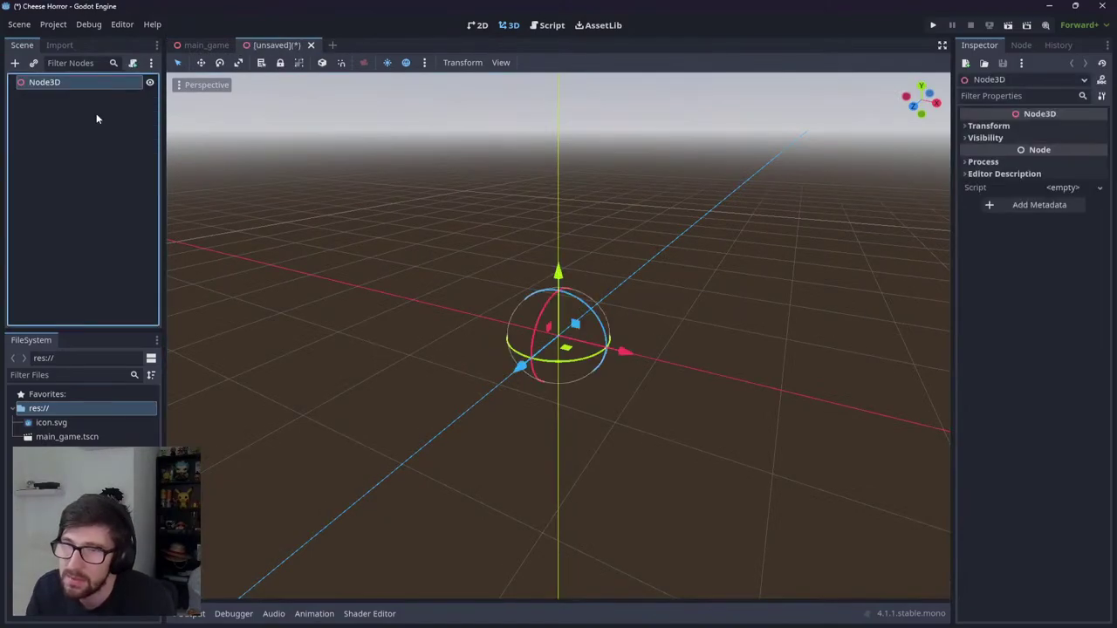
right_click(55, 85)
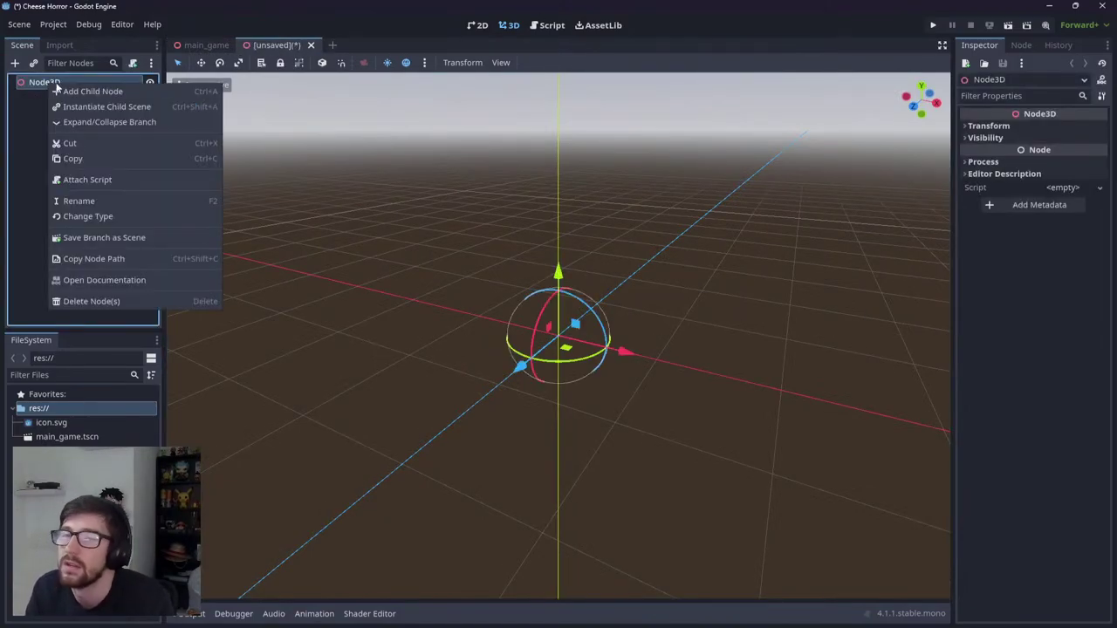
click(121, 216)
text(charac)
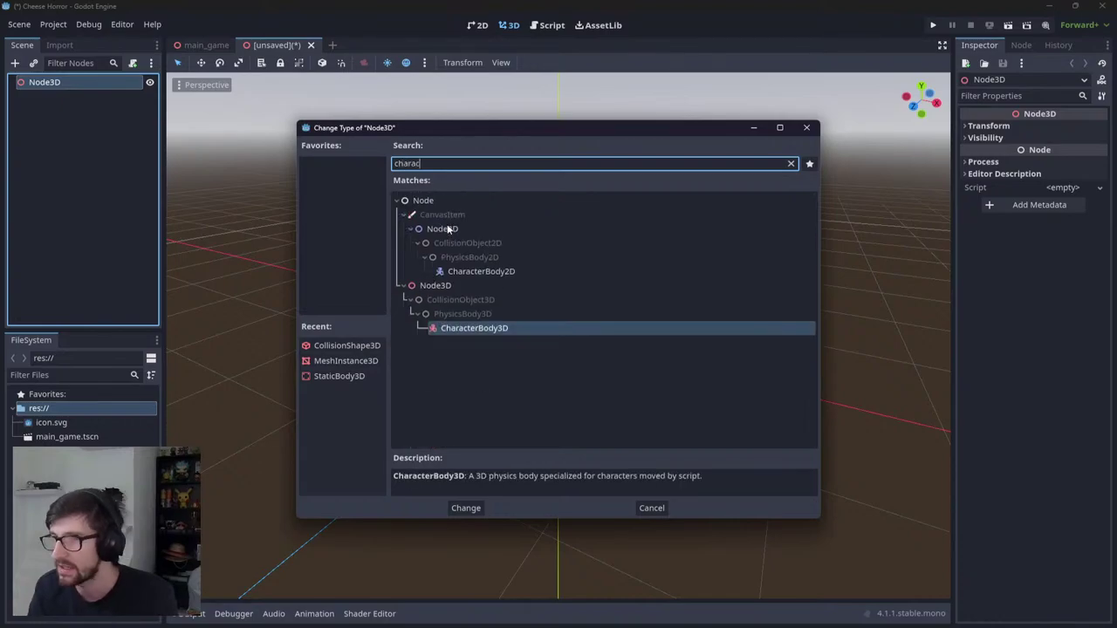
key(Return)
Step: Rename the CharacterBody3D root node to Player
double_click(82, 81)
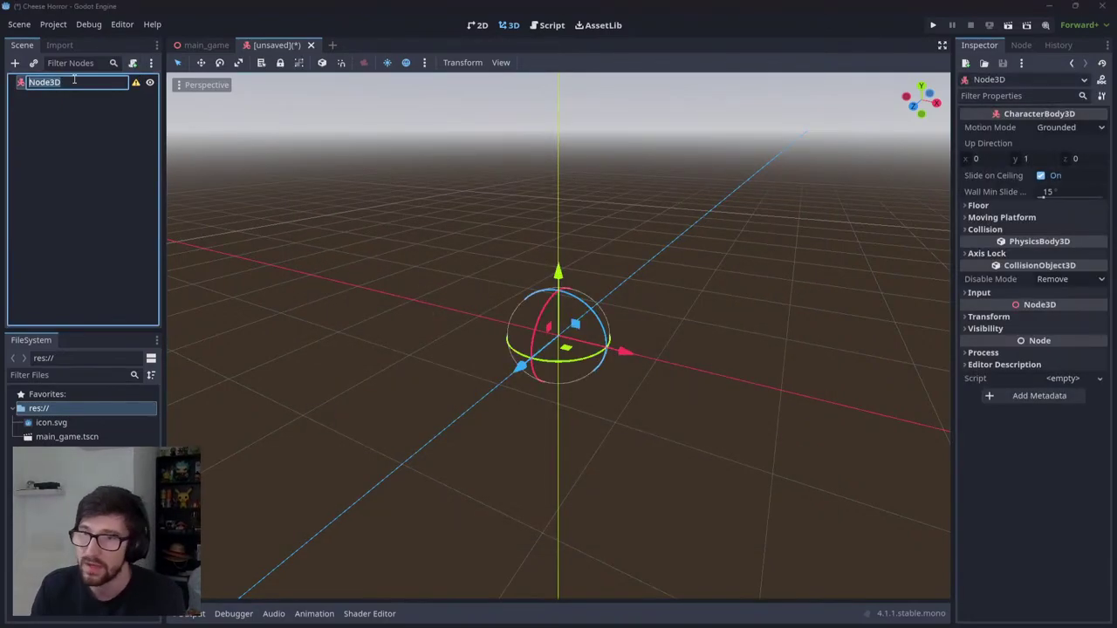
text(Player)
key(Return)
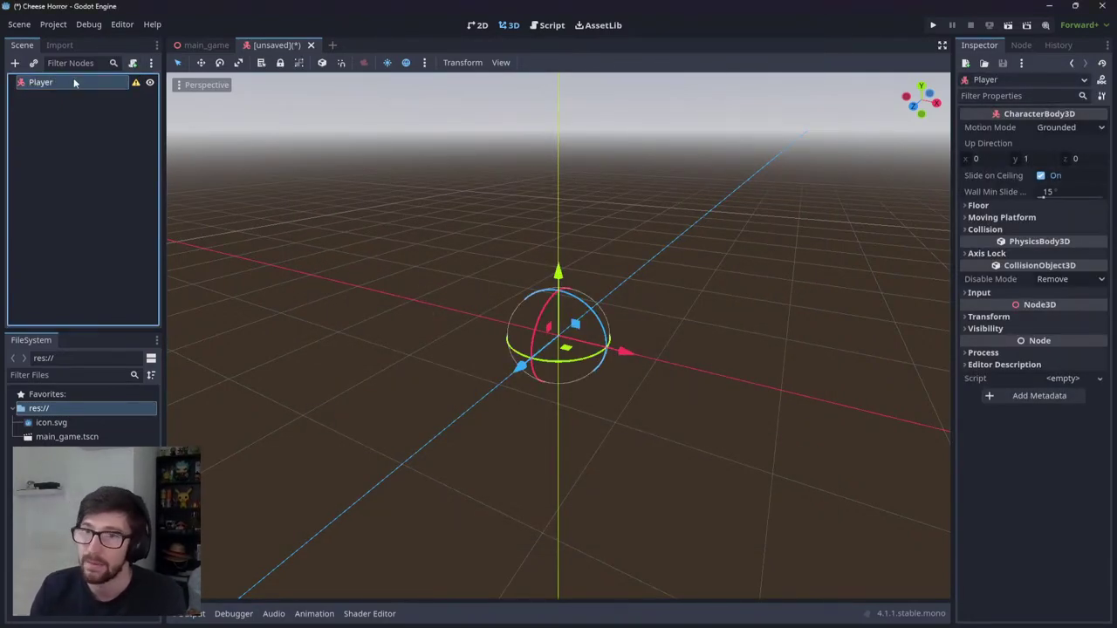
right_click(51, 86)
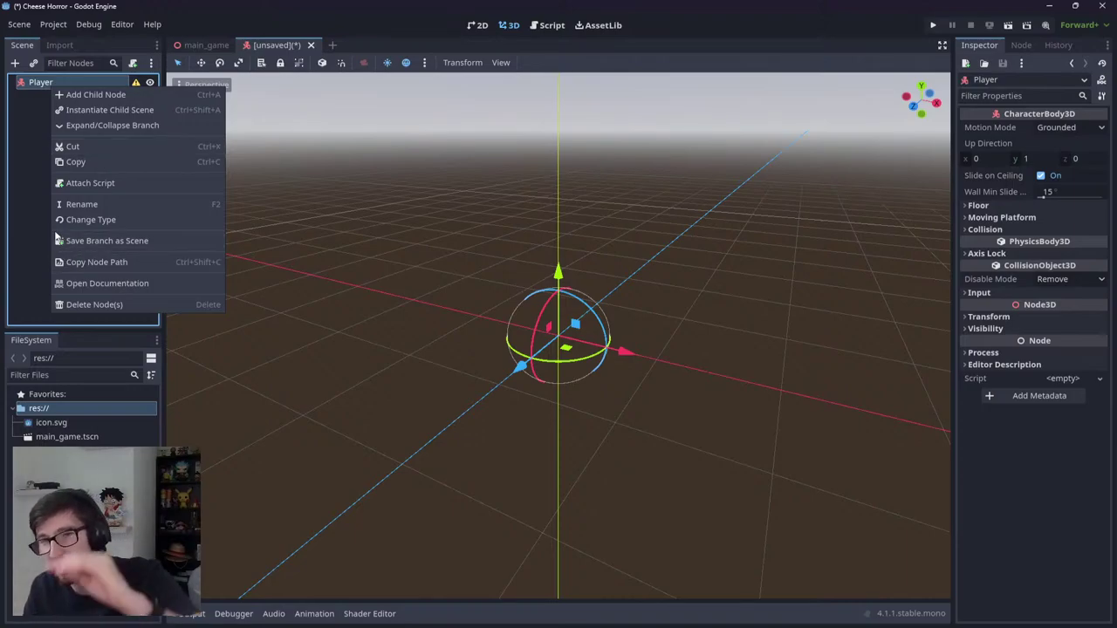
click(35, 195)
Step: Add a CollisionShape3D child under Player and give it a capsule shape
right_click(84, 85)
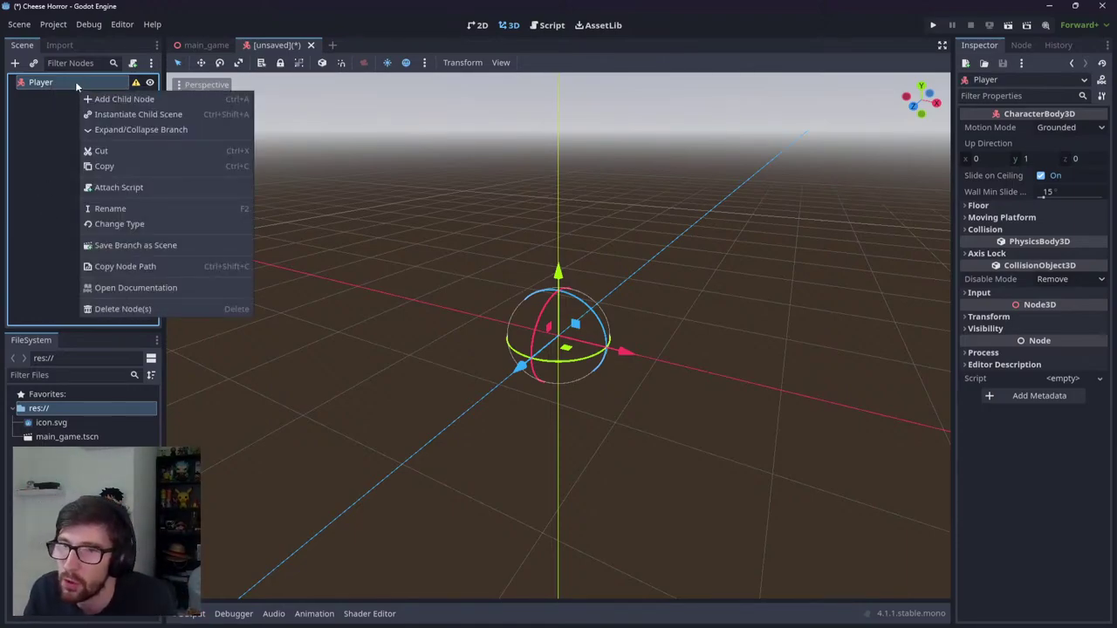
click(118, 104)
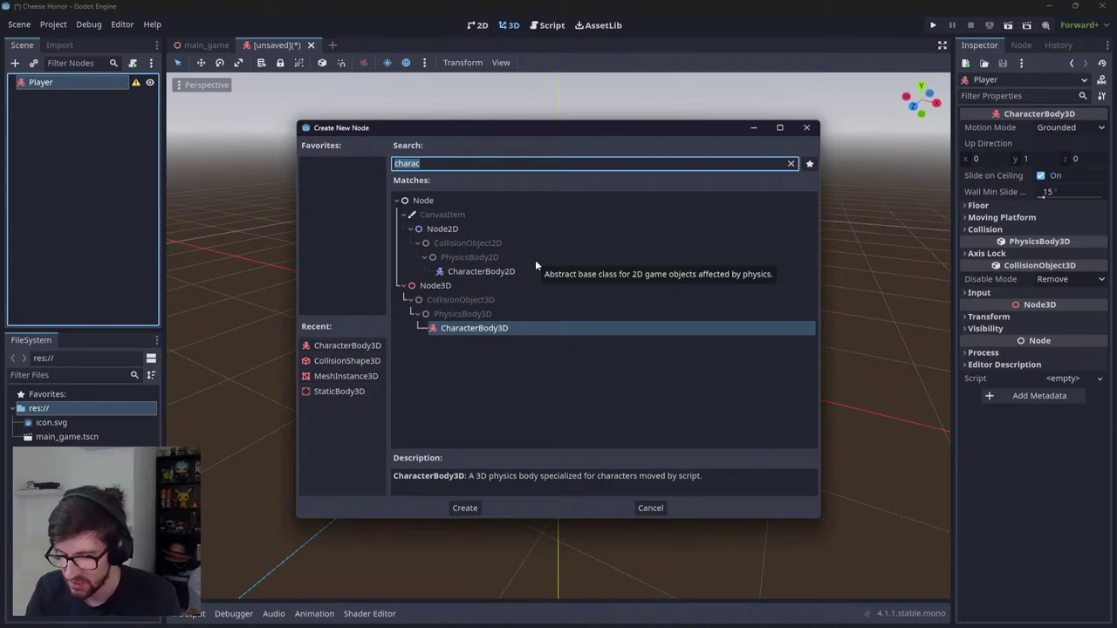
text(s)
key(BackSpace)
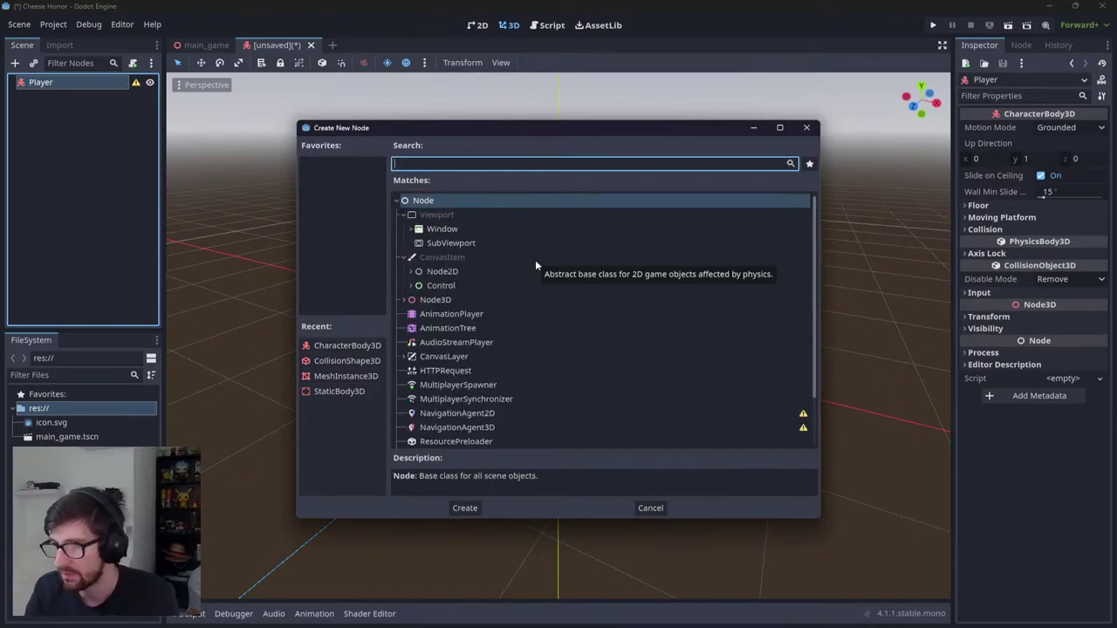
text(collis)
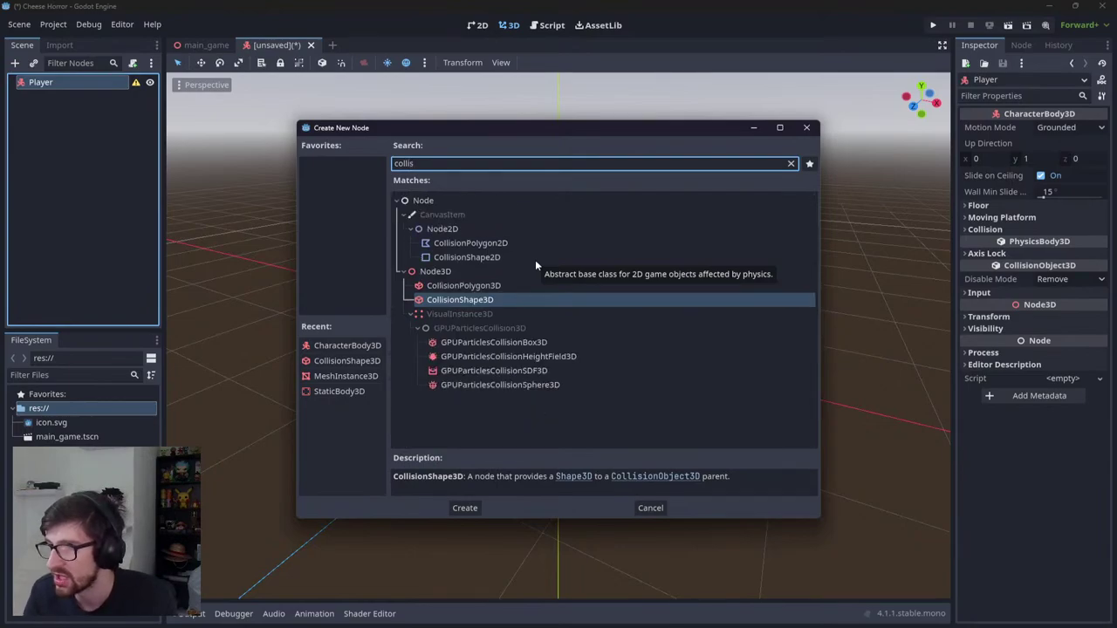
key(Return)
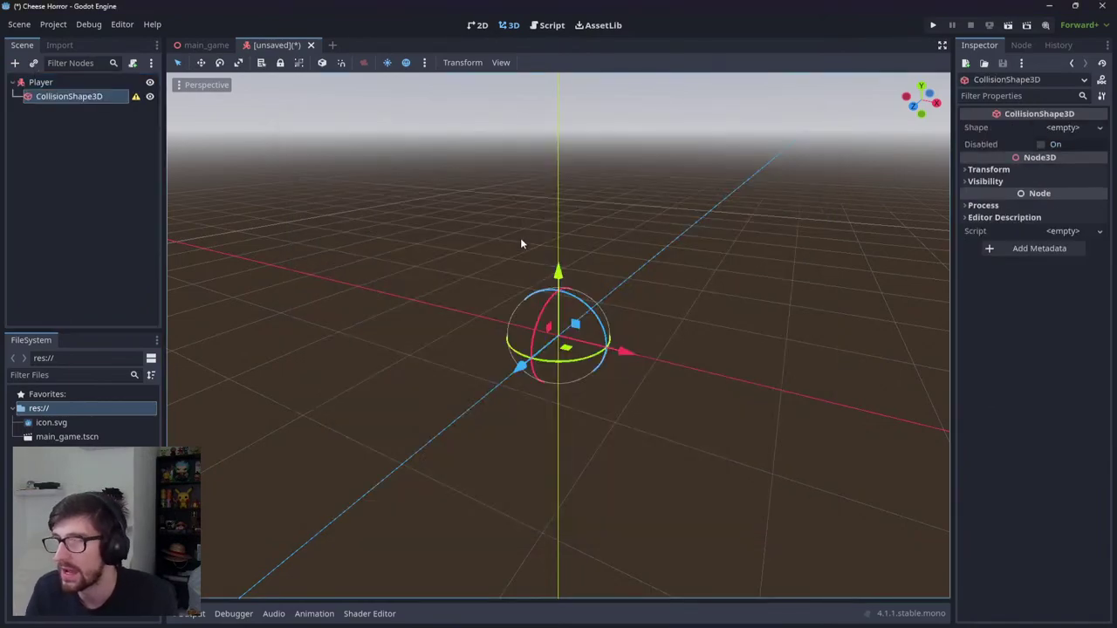
click(1063, 128)
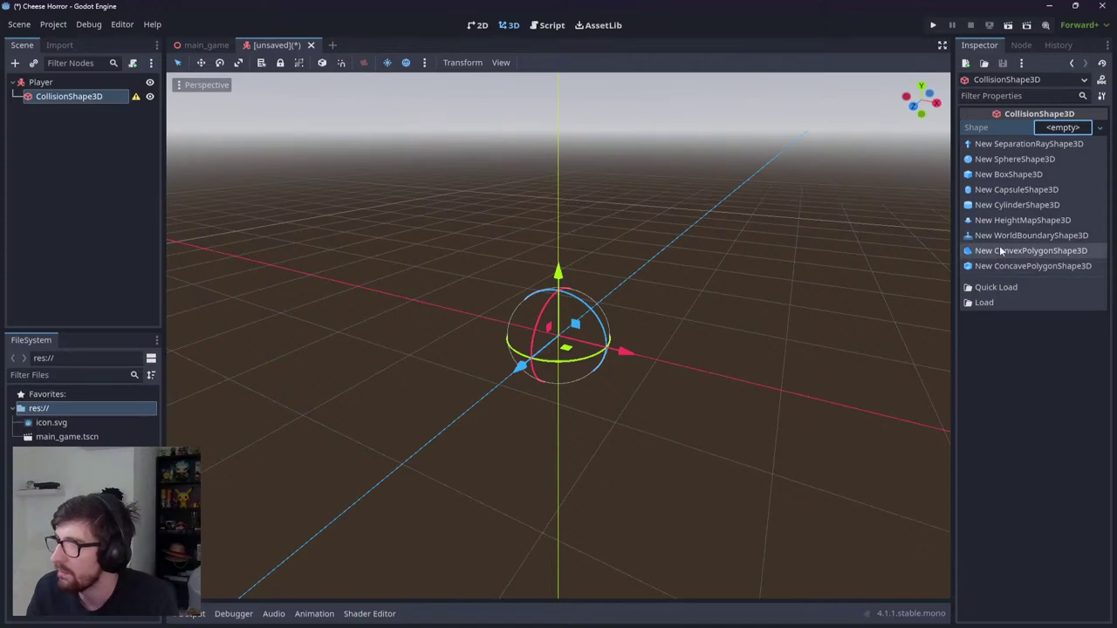
click(1012, 189)
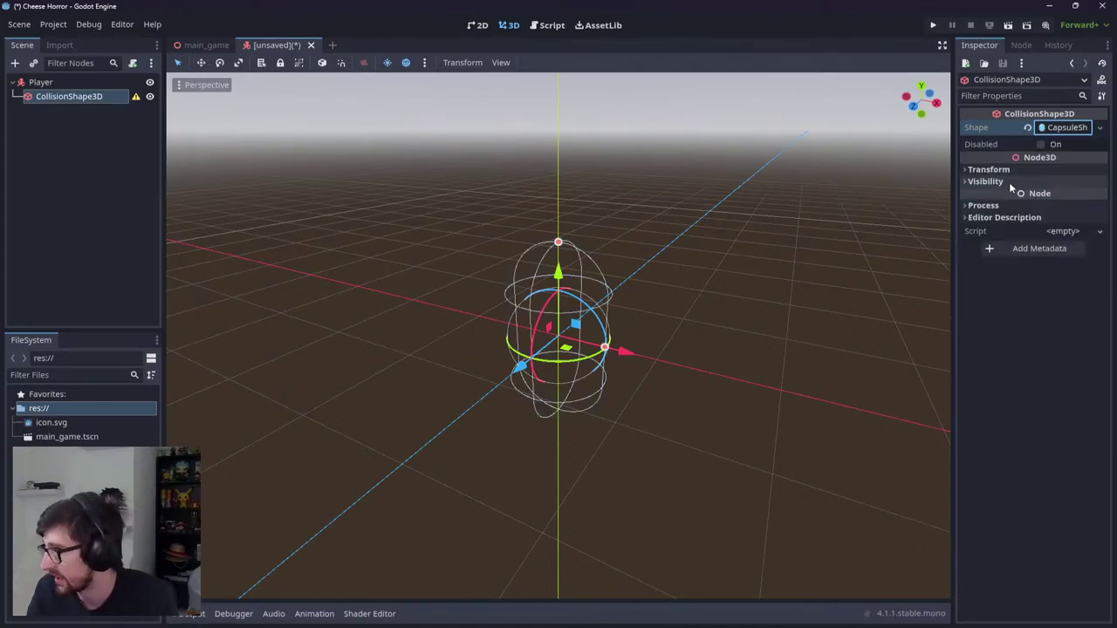
Step: Raise the capsule 1 m upward and set its radius to 0.4
middle_drag(628, 328, 561, 286)
drag(561, 286, 558, 220)
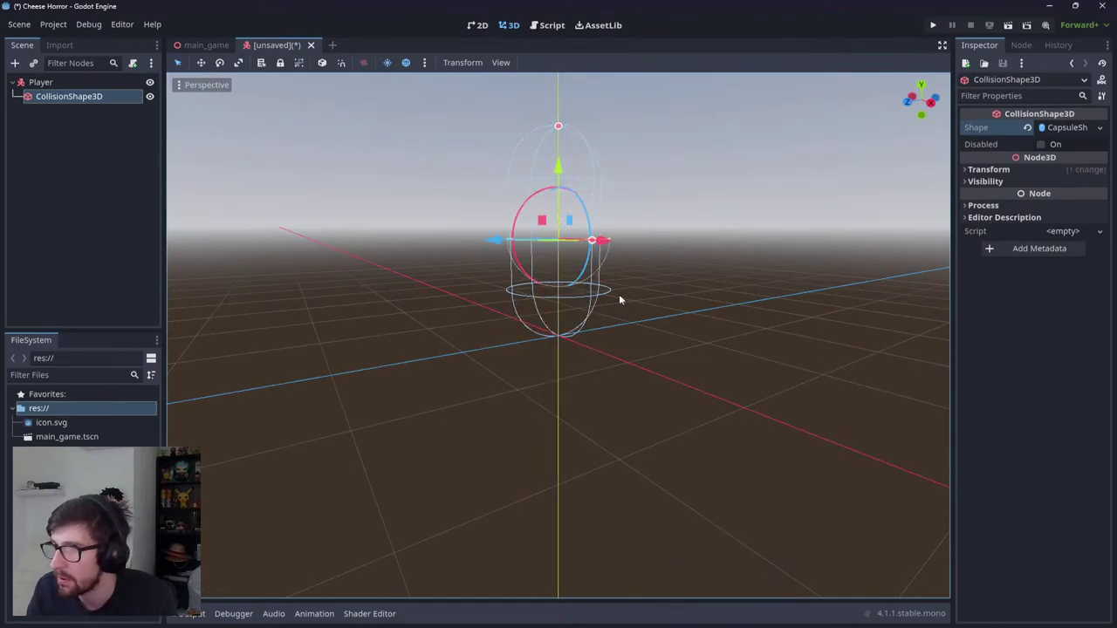
middle_drag(618, 302, 924, 247)
click(989, 169)
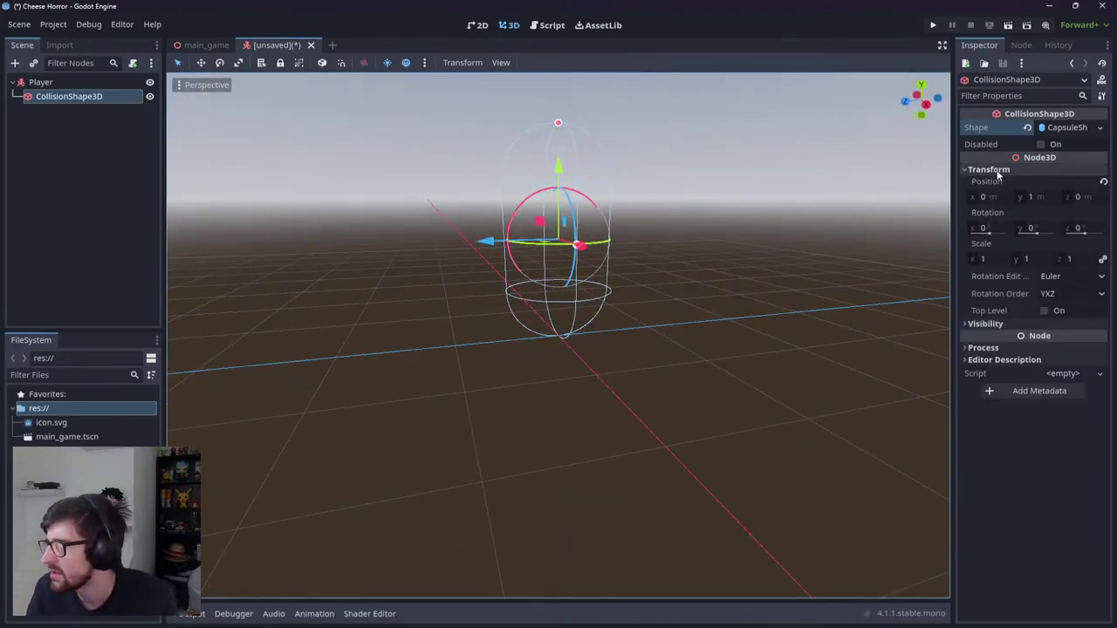
click(1057, 128)
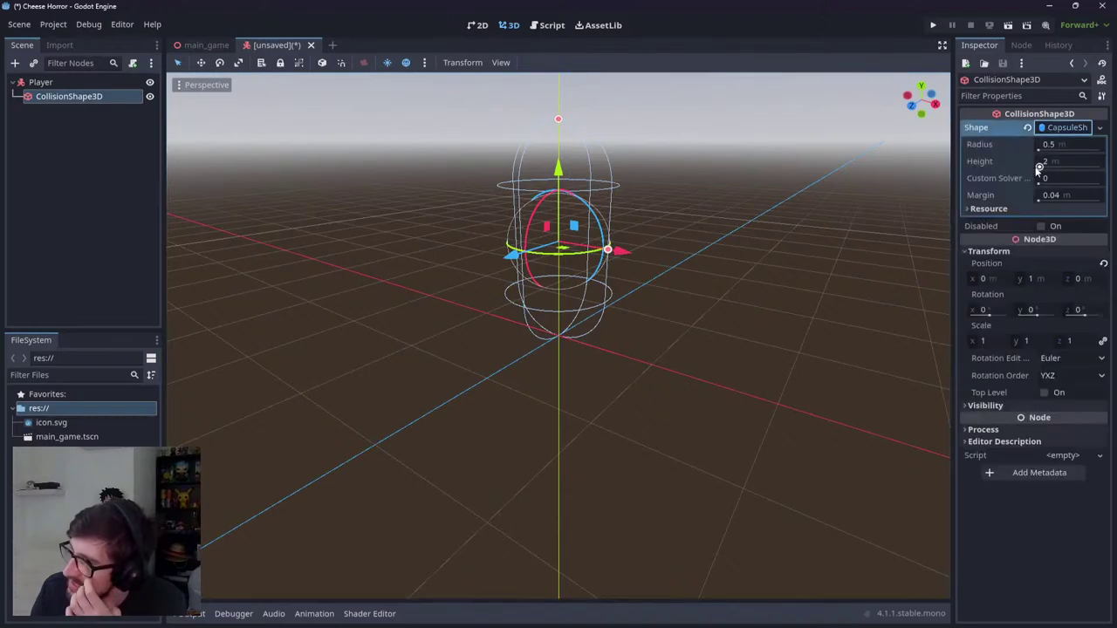
click(1077, 145)
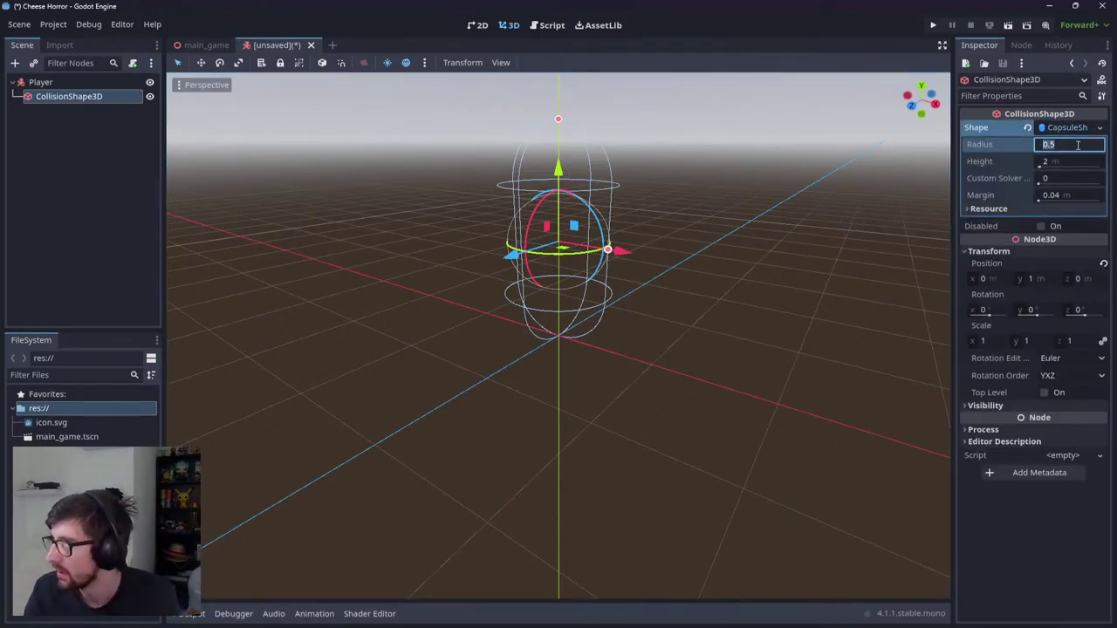
text(0.4)
key(Tab)
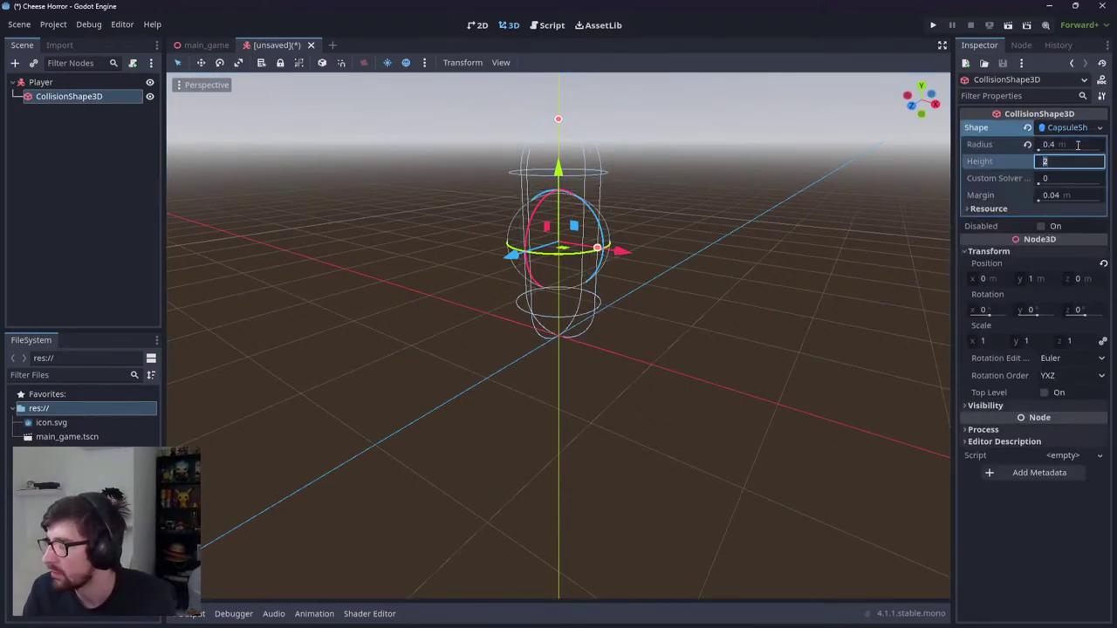
Step: Try a 1 m capsule height, then revert the height to 2 m
text(1)
key(Return)
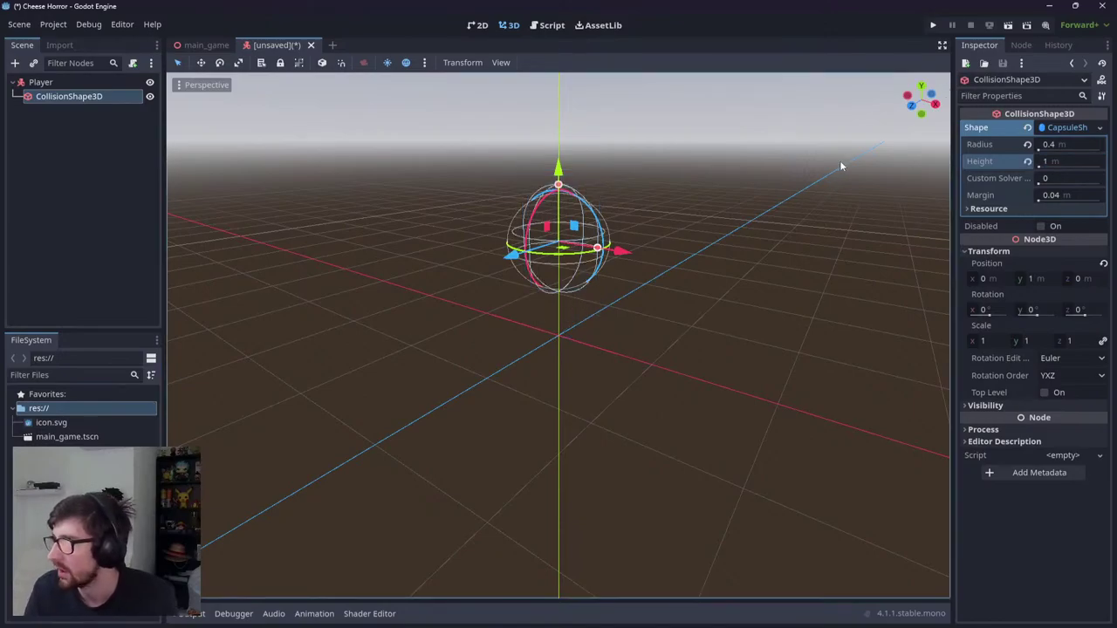
middle_drag(842, 167, 768, 262)
click(1027, 162)
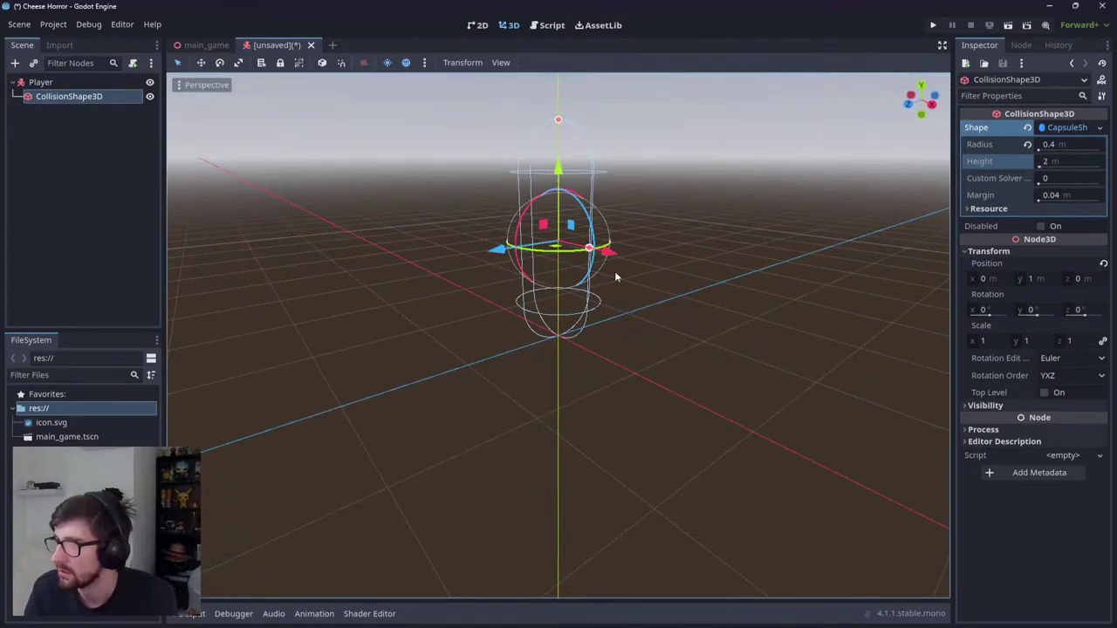
middle_drag(614, 271, 594, 253)
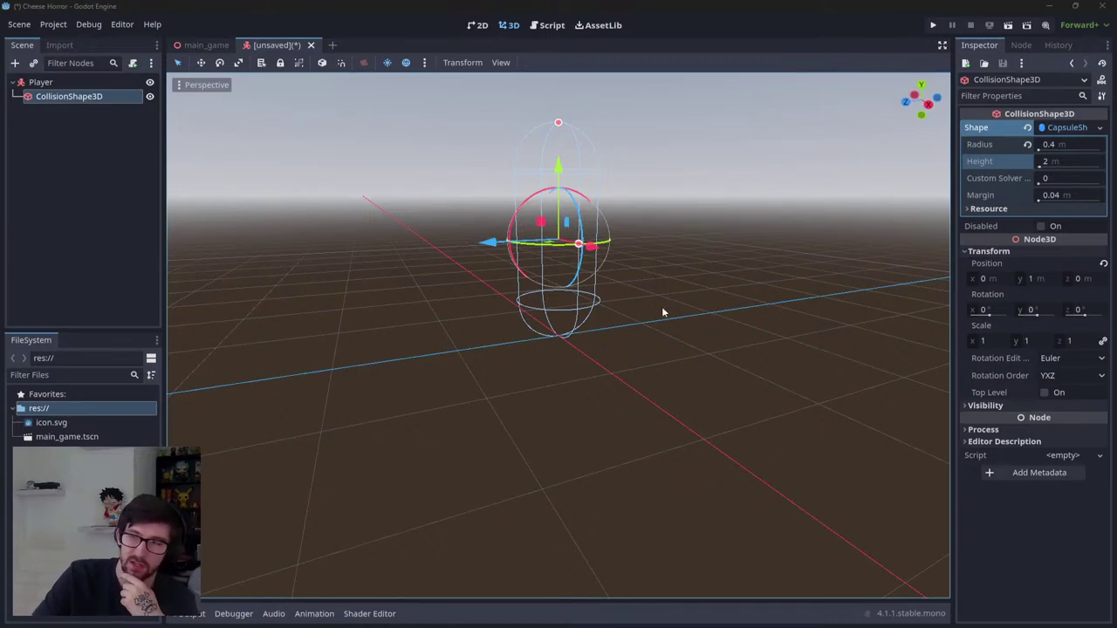
middle_drag(661, 312, 679, 351)
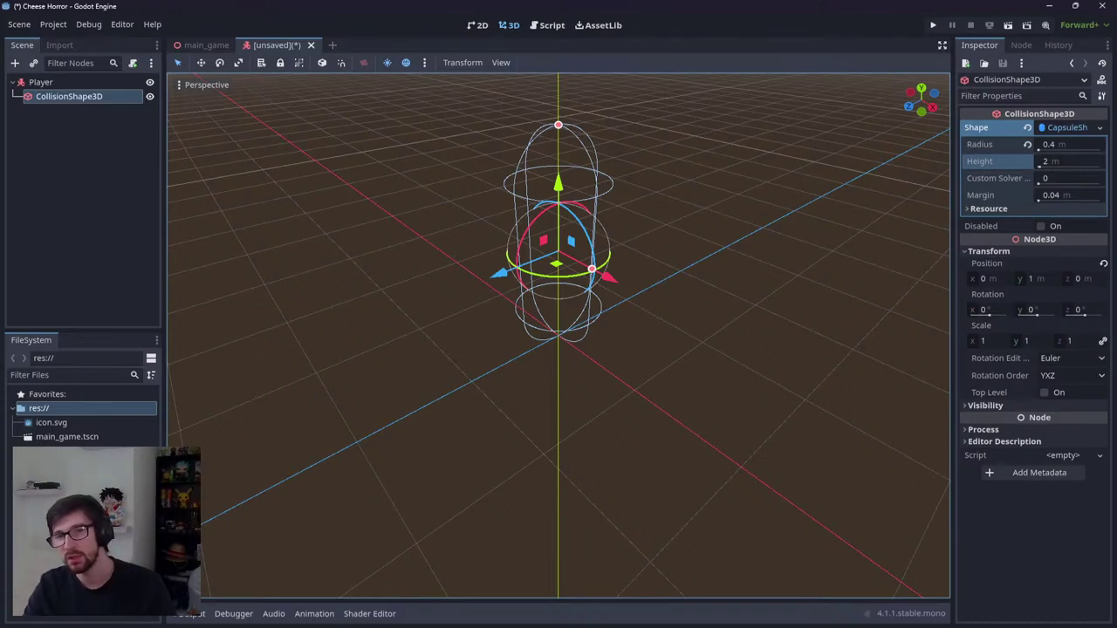
mouse_move(413, 247)
middle_down()
mouse_move(466, 279)
mouse_move(410, 258)
middle_up()
Step: Add a Node3D child to Player by searching 'node3d' in Create New Node
click(67, 109)
click(40, 82)
click(73, 97)
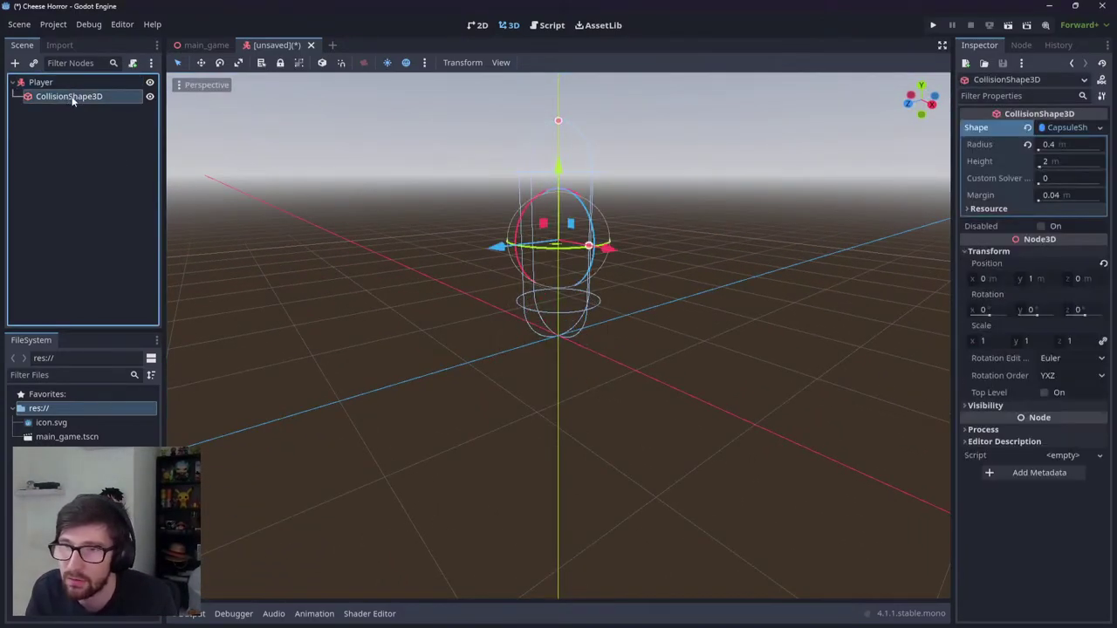
double_click(73, 98)
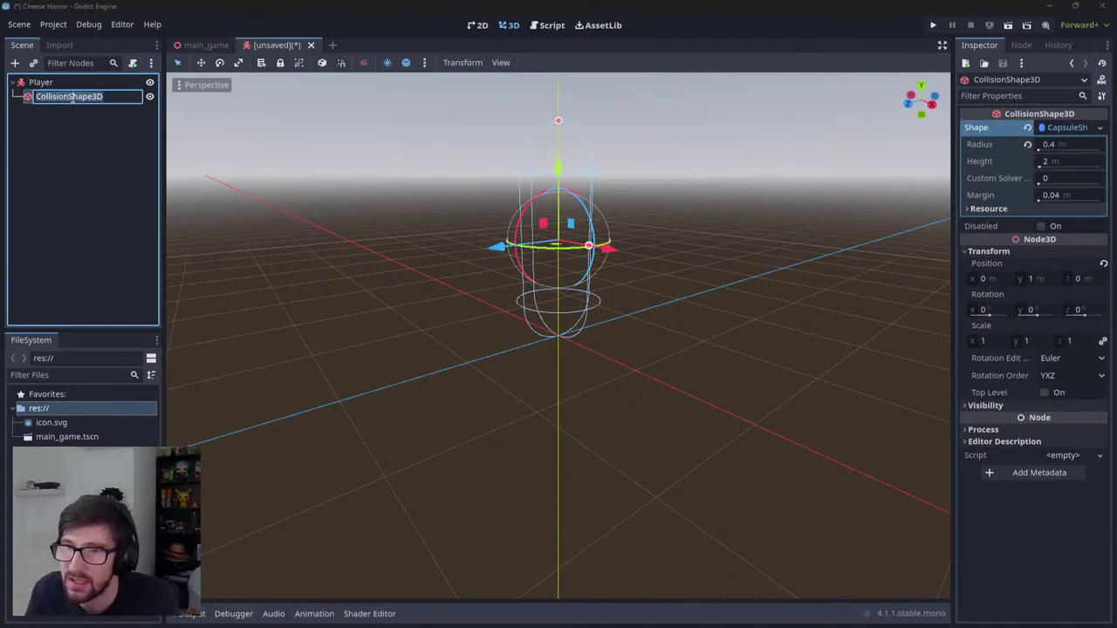
right_click(48, 83)
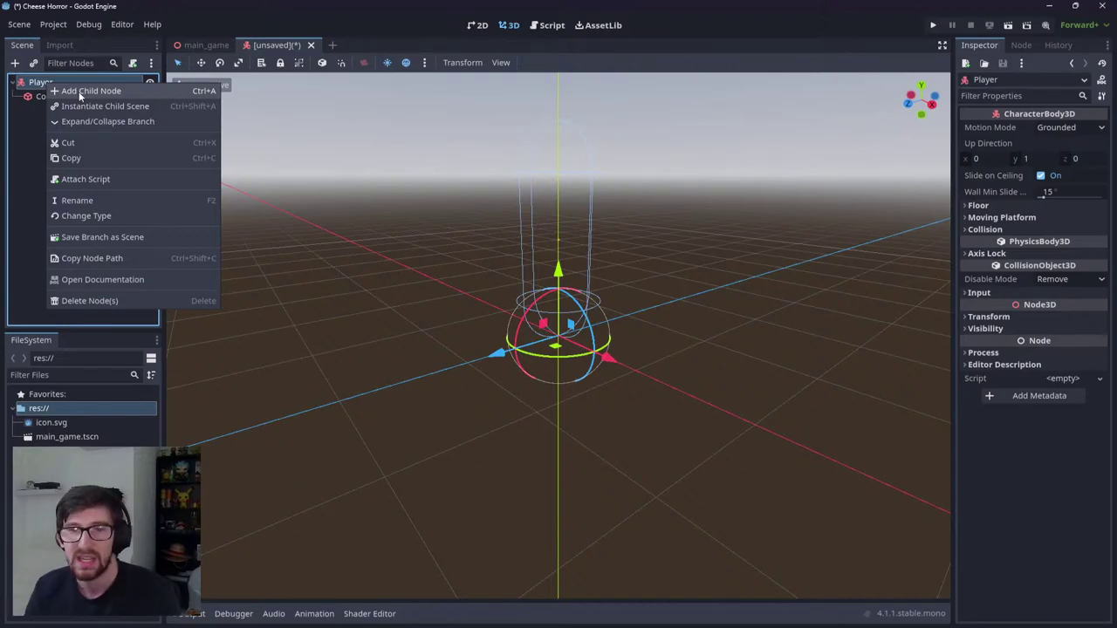
click(79, 92)
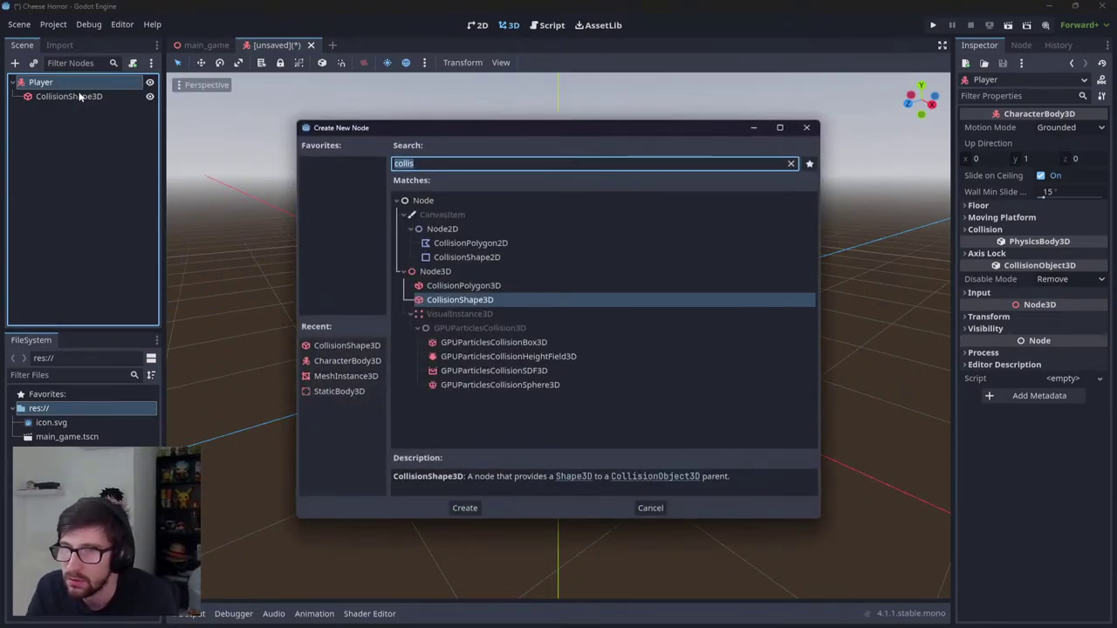
text(node3d)
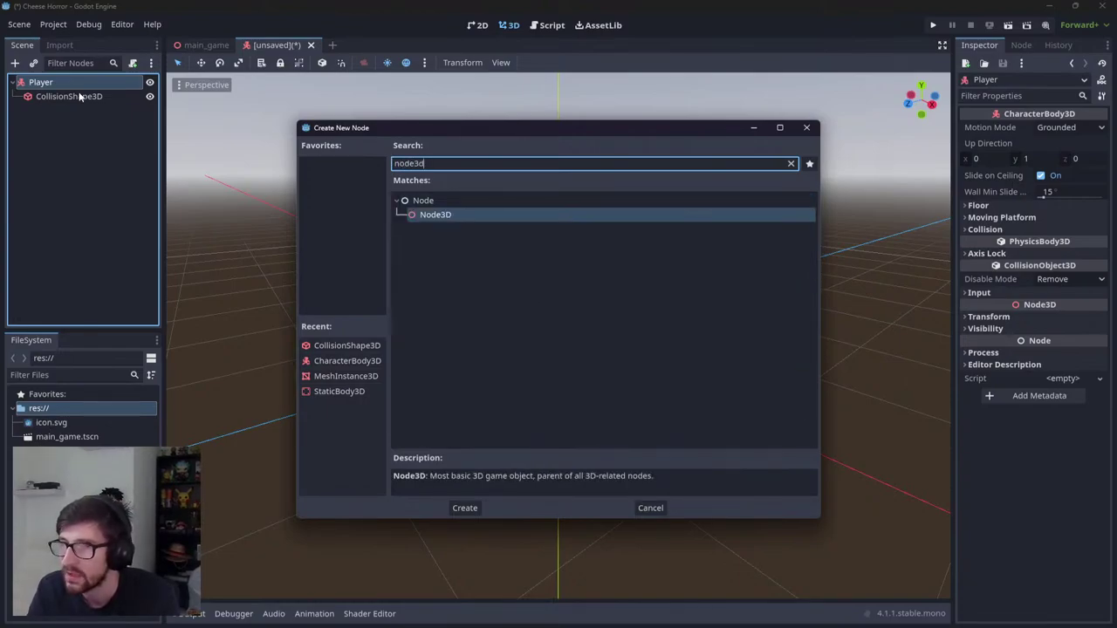
key(Return)
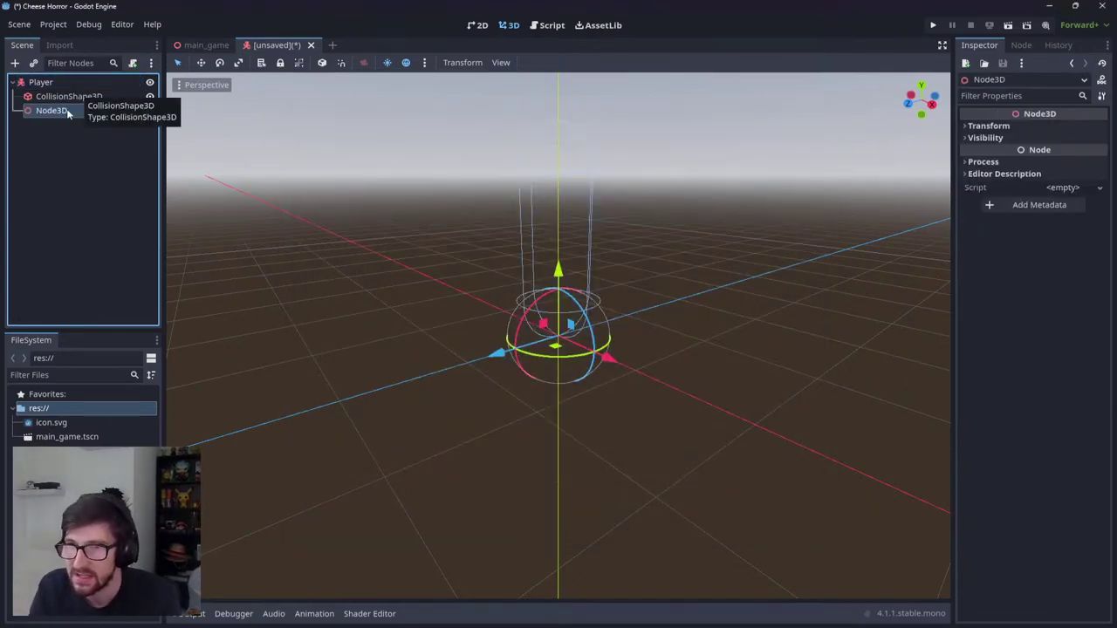
Step: Rename the new Node3D to Head and drag it above the capsule
double_click(68, 111)
text(Head)
key(Return)
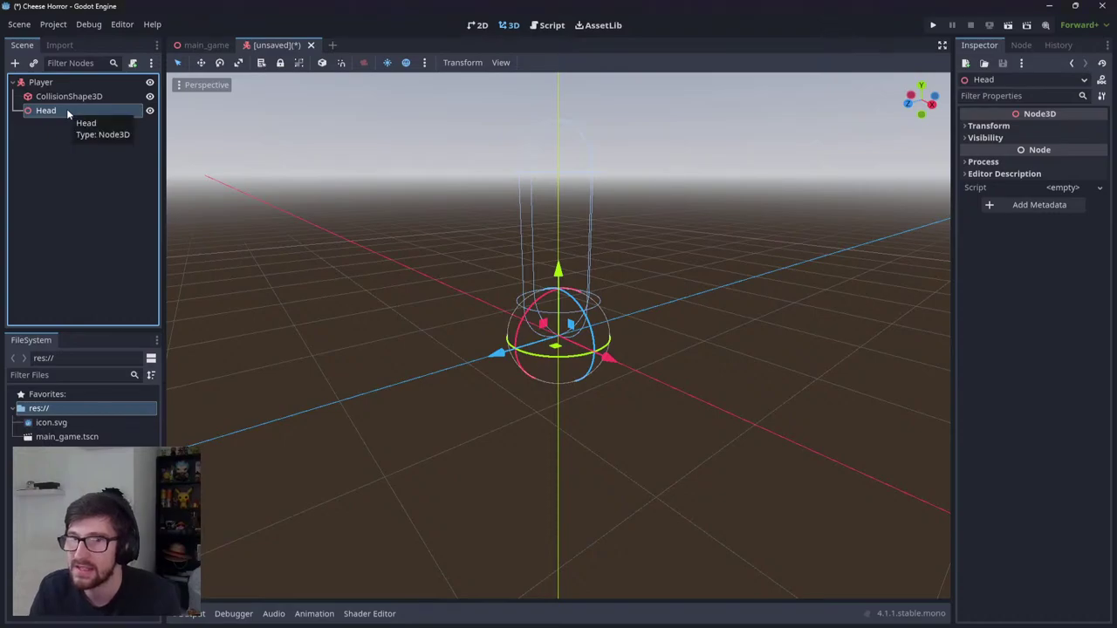
drag(560, 274, 563, 99)
Step: Set Head's Y position to 1.75 m, after first trying 1.8
click(988, 126)
click(1038, 153)
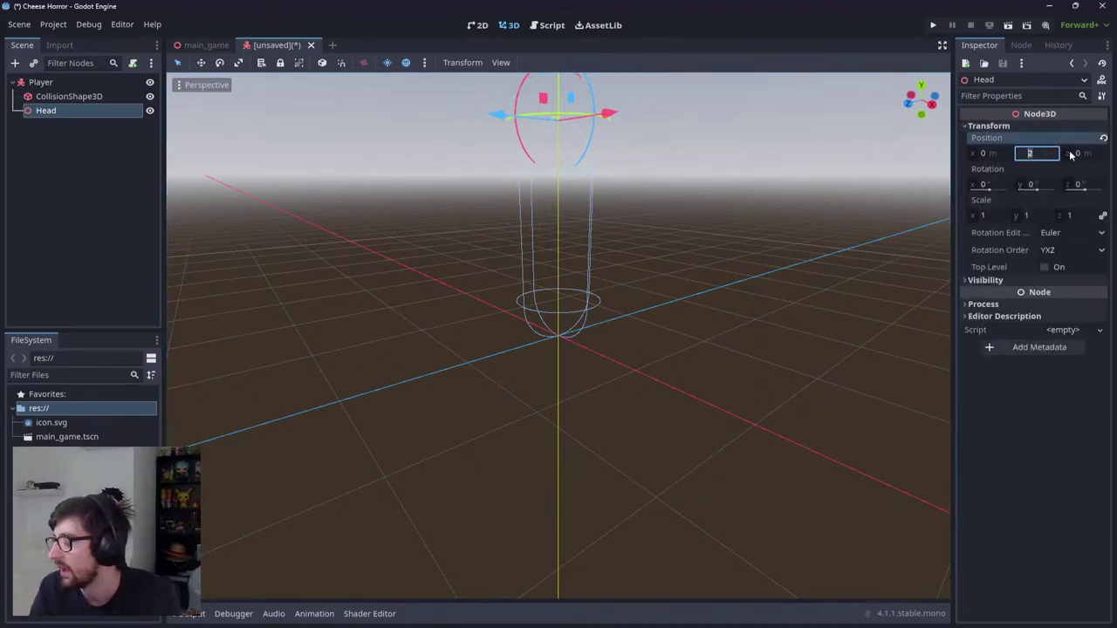
text(1.8)
key(Return)
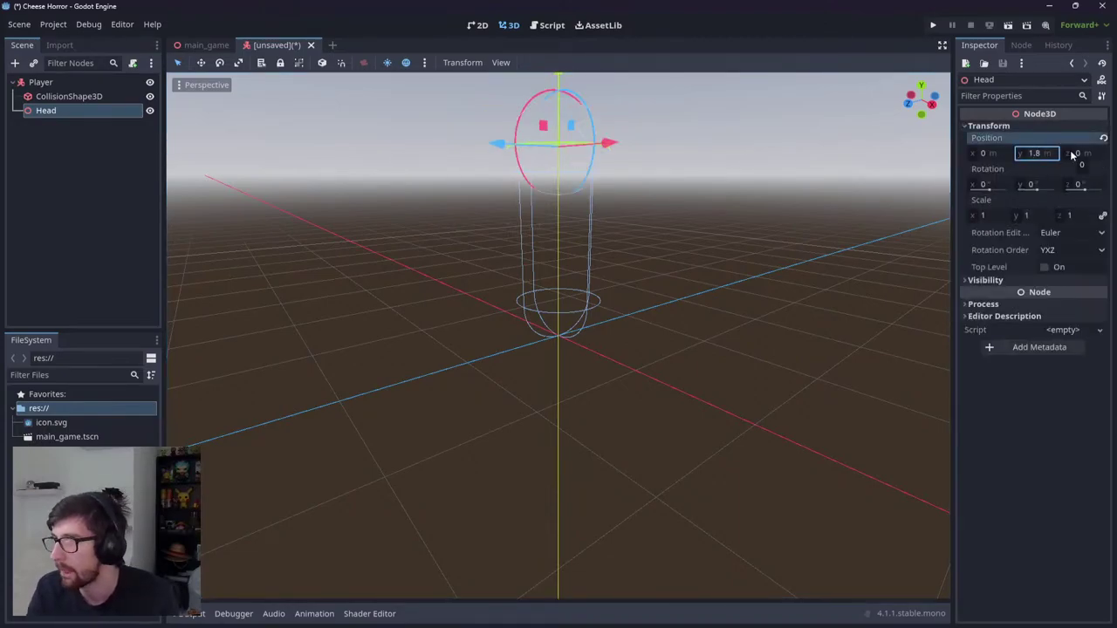
drag(1071, 155, 1056, 153)
click(1054, 154)
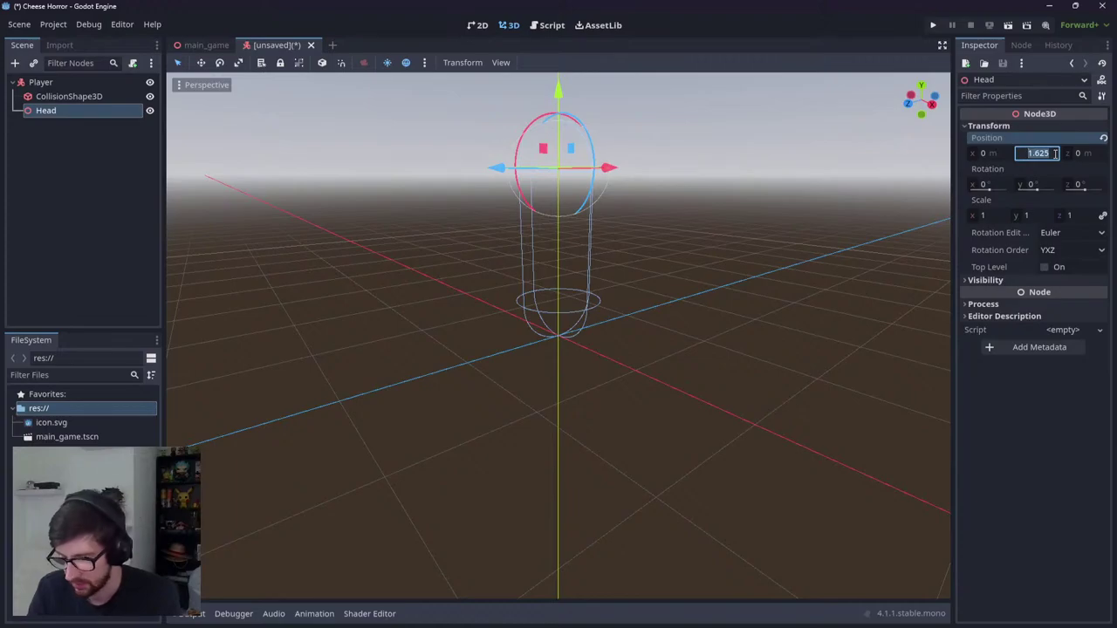
text(1.75)
key(Return)
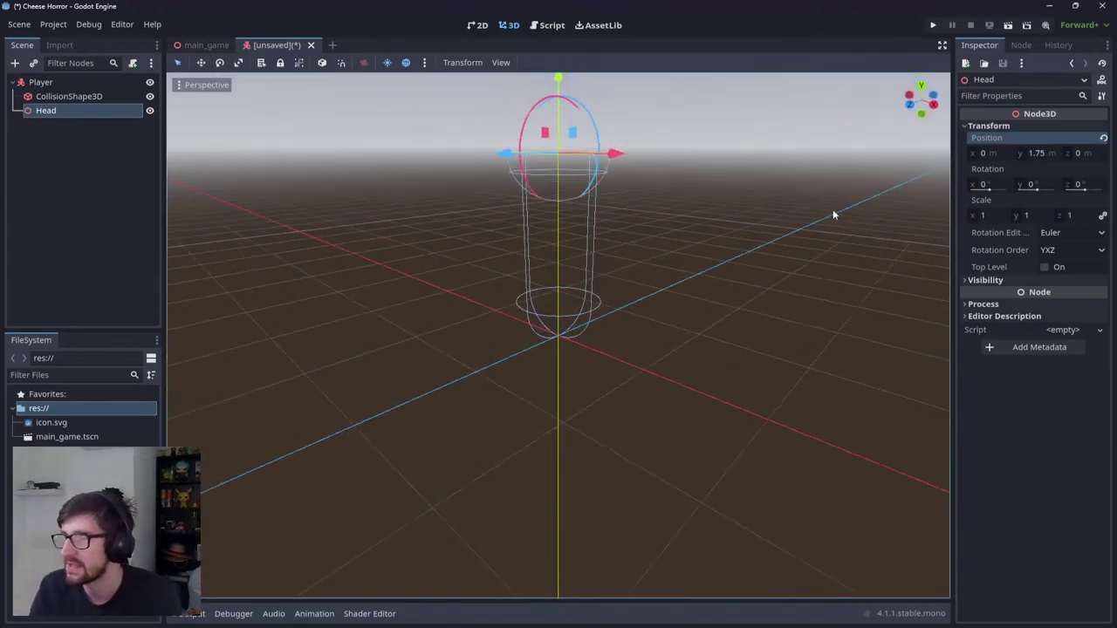
Step: Save the new scene as player.tscn
middle_drag(832, 215, 763, 214)
key(ctrl+s)
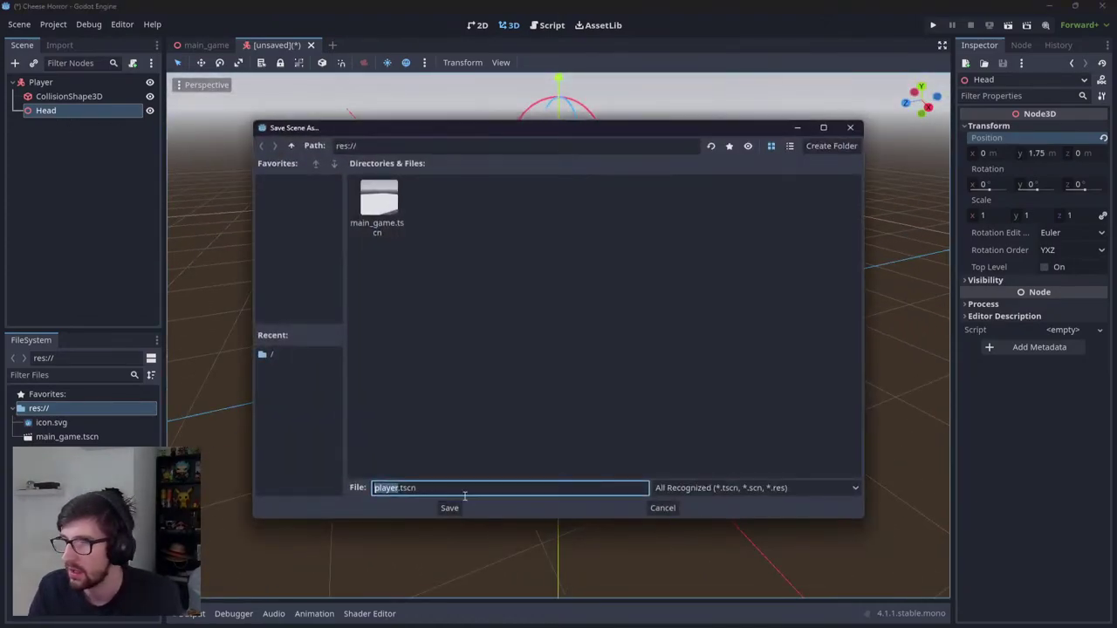
click(449, 507)
right_click(82, 106)
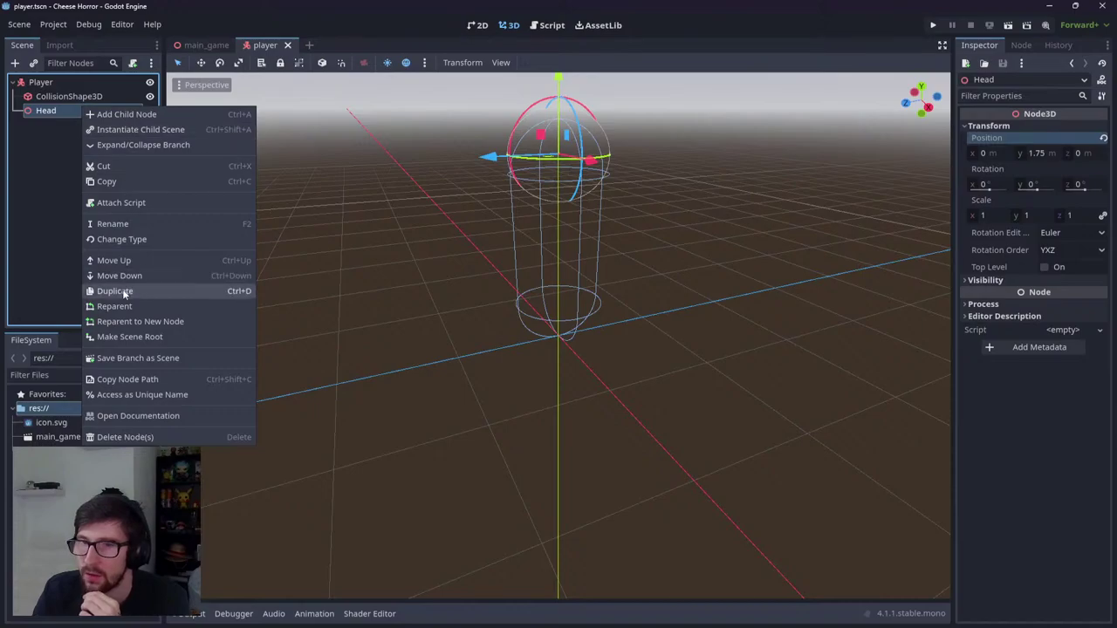
Step: Add a Camera3D as a child of the Head node
click(129, 114)
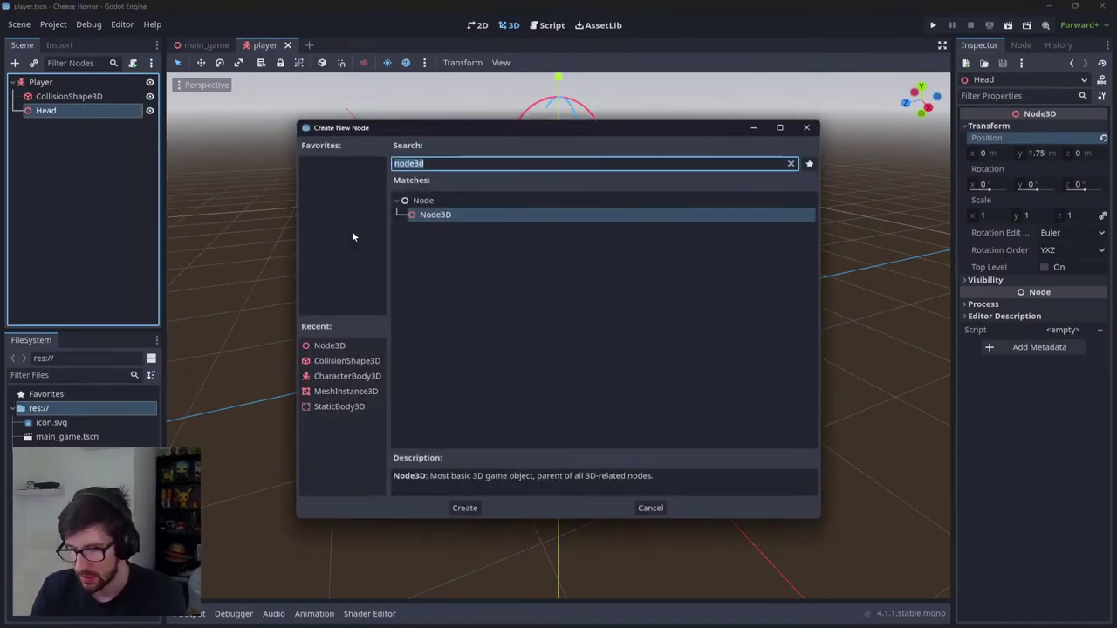
text(camera)
key(Return)
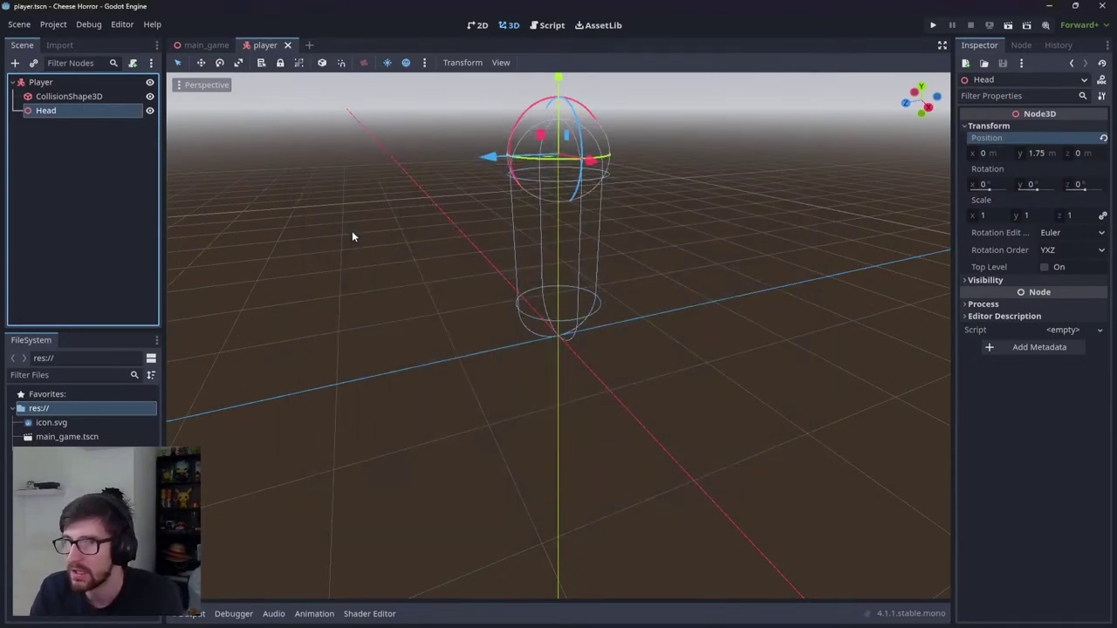
middle_drag(398, 180, 273, 145)
click(72, 111)
click(74, 124)
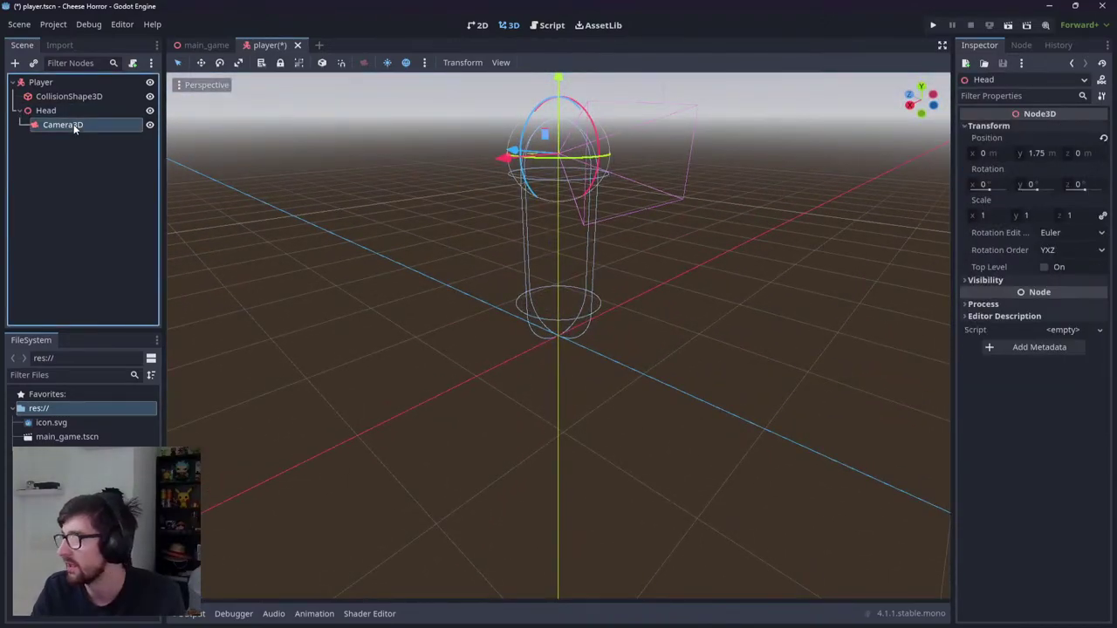
click(84, 111)
click(85, 124)
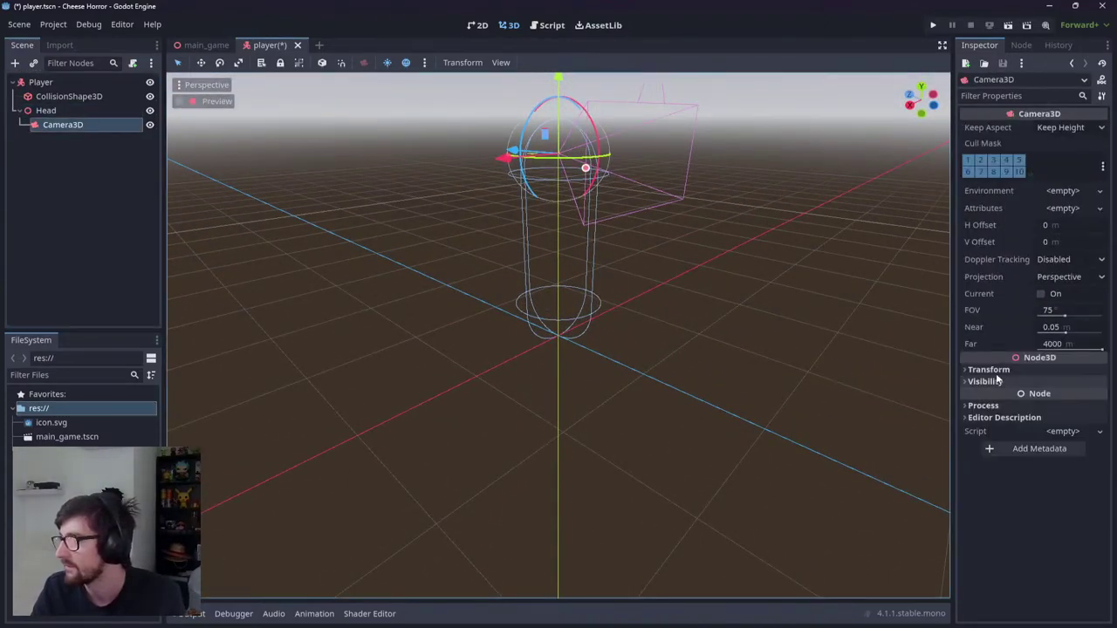
Step: Check the camera's transform, then save player.tscn
click(969, 369)
click(967, 369)
middle_drag(925, 349, 593, 282)
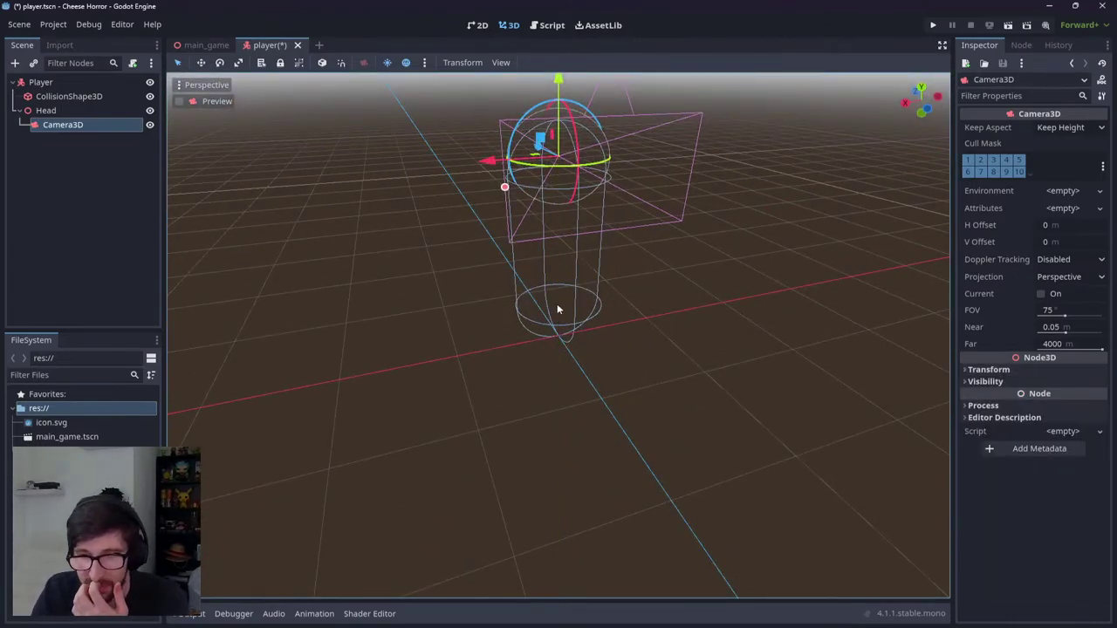
click(636, 305)
middle_drag(642, 306, 768, 279)
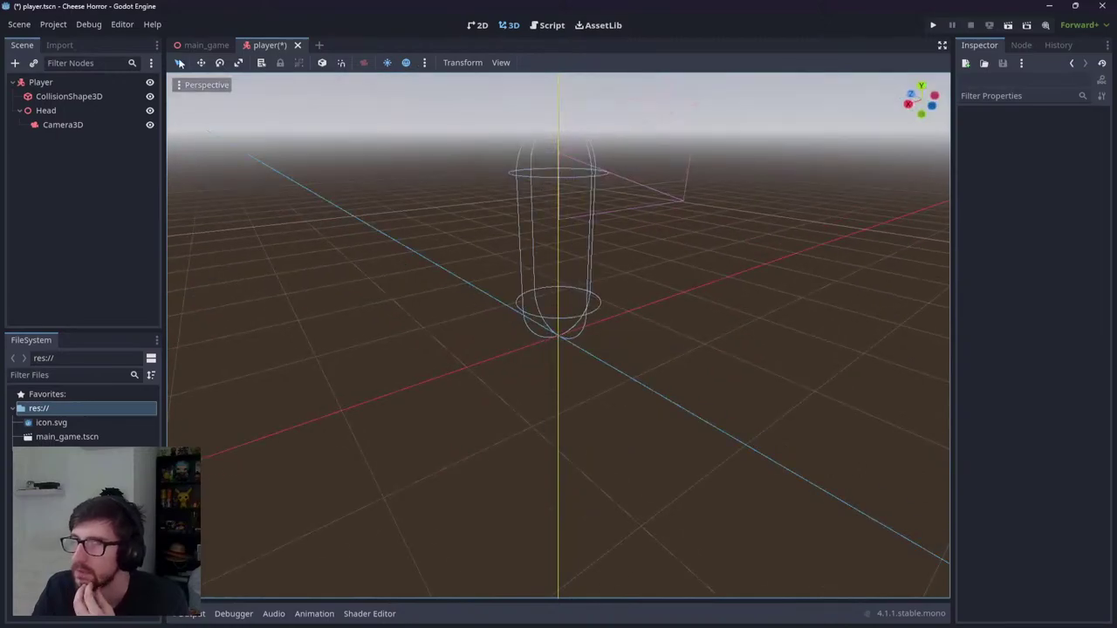
key(ctrl+s)
Step: Toggle the Camera3D preview on and off to see the camera's view
click(57, 125)
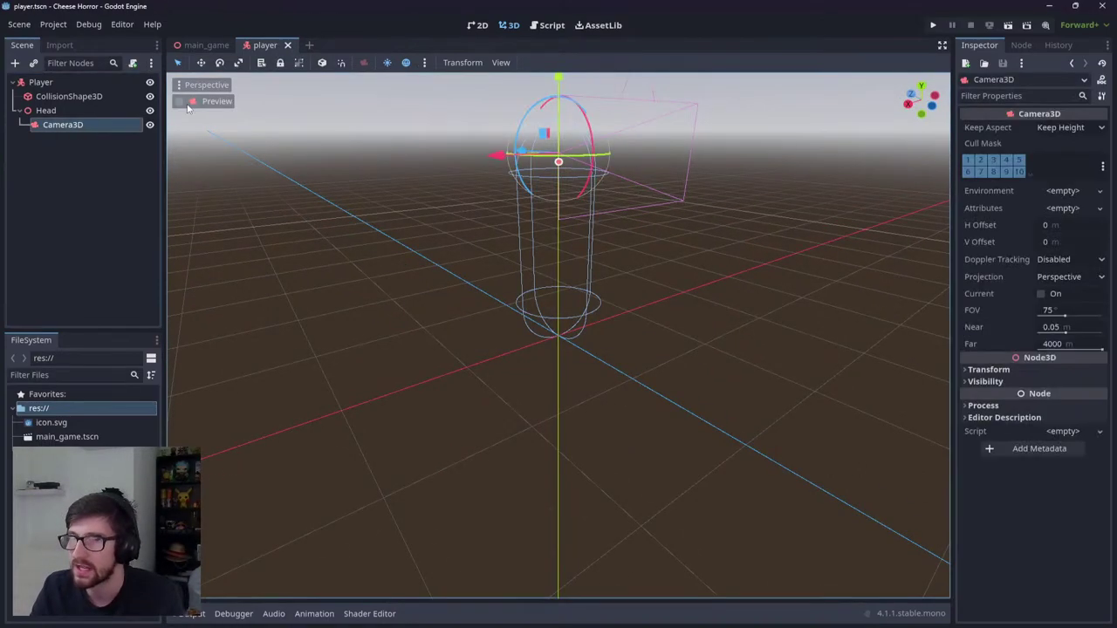
click(179, 103)
click(179, 102)
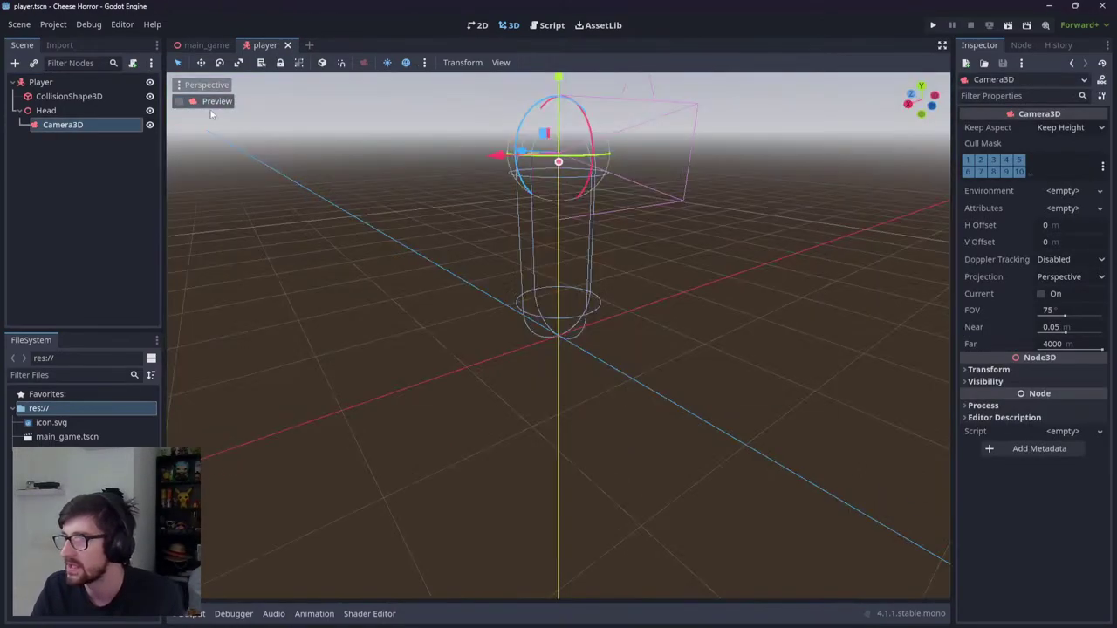
click(1063, 309)
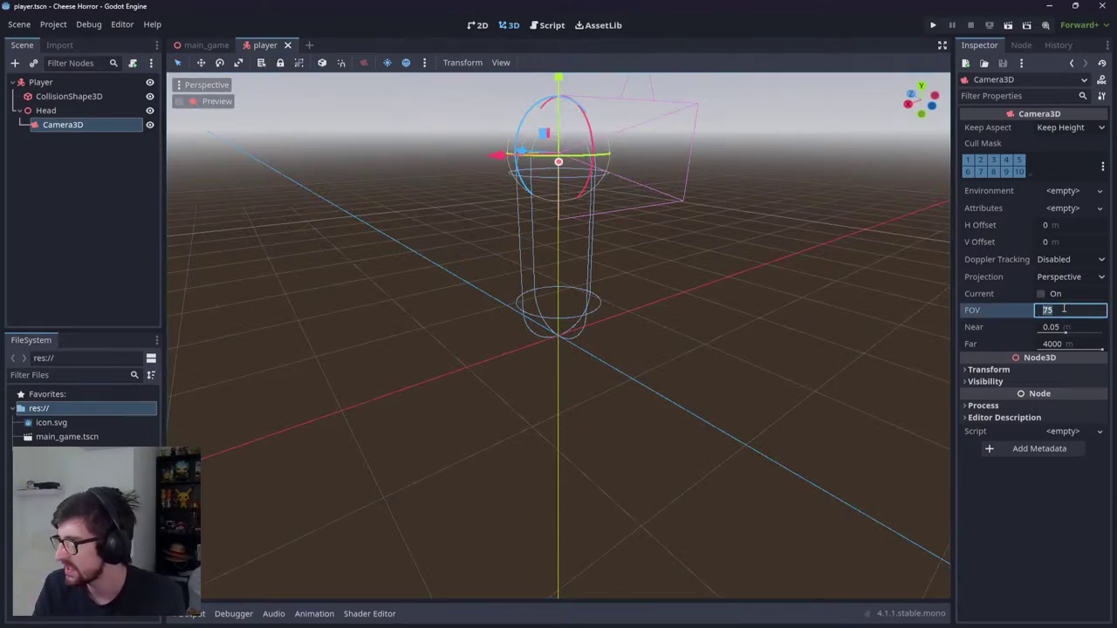
Step: Enter 80 as the Camera3D field of view, replacing 75
text(80)
key(Return)
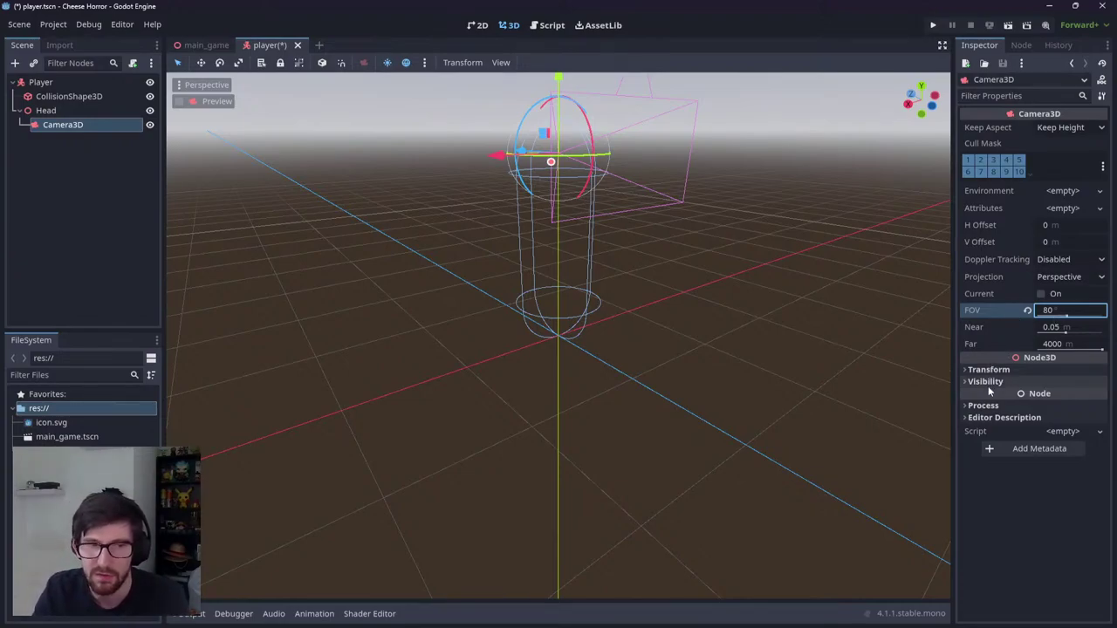
click(1057, 312)
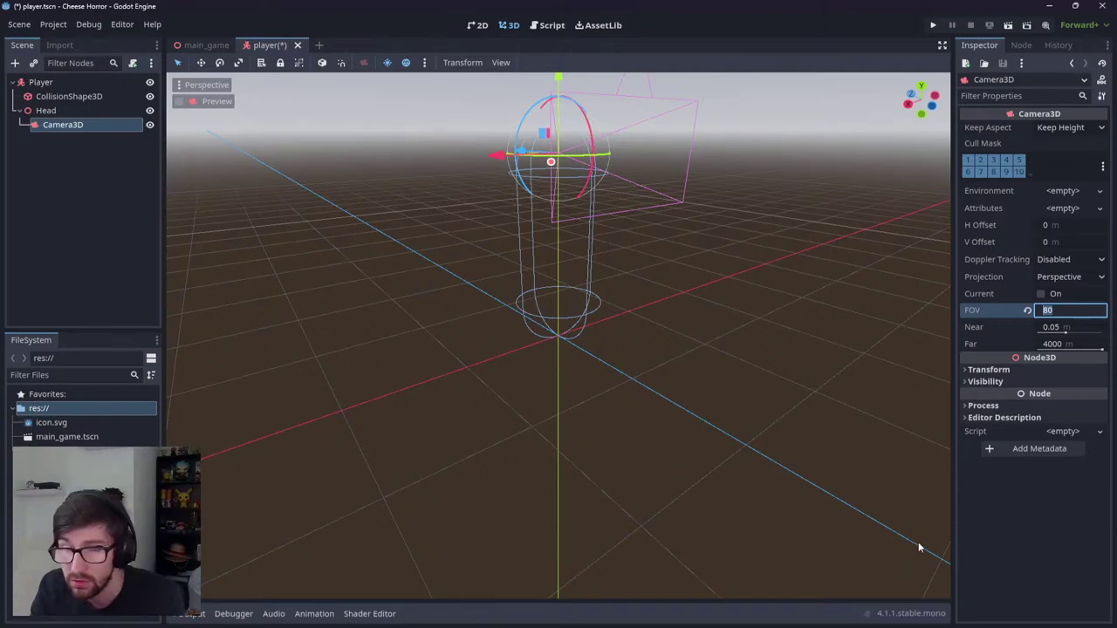
middle_drag(599, 325, 760, 290)
Step: Save player.tscn, collapse the Head and Player branches, and reselect Player
key(ctrl+s)
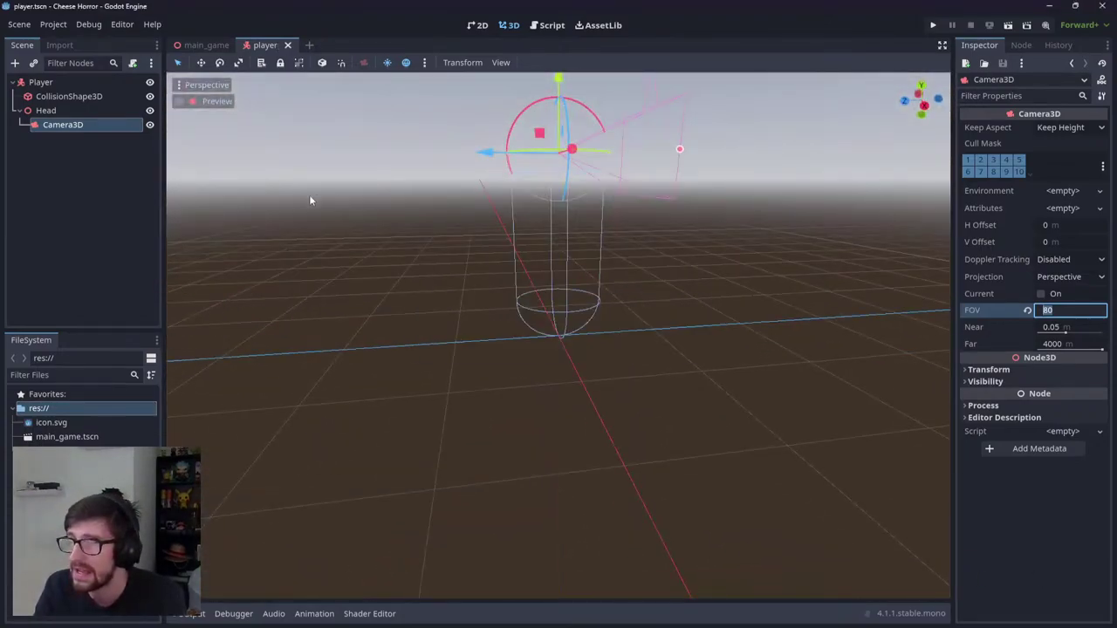
click(22, 111)
click(29, 98)
click(31, 84)
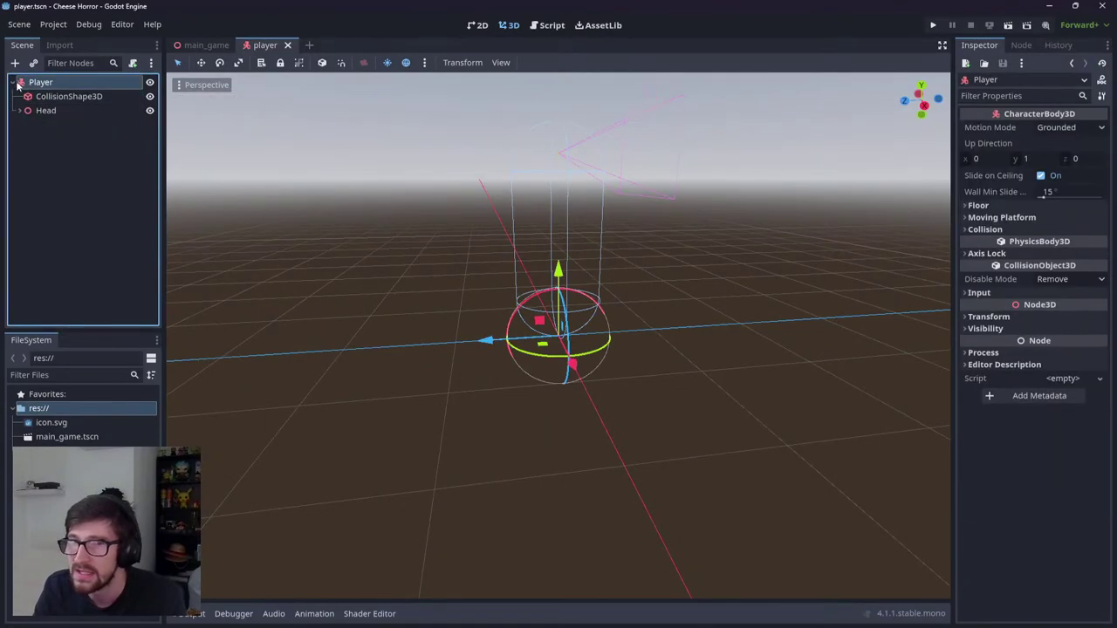
click(22, 111)
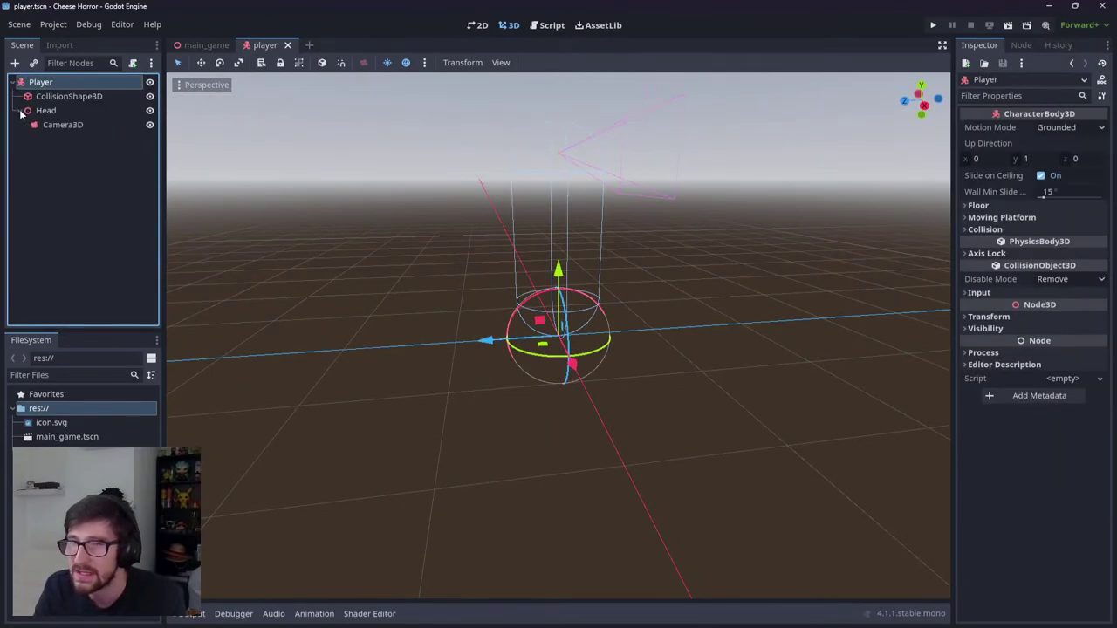
click(22, 111)
click(13, 82)
click(47, 109)
click(43, 82)
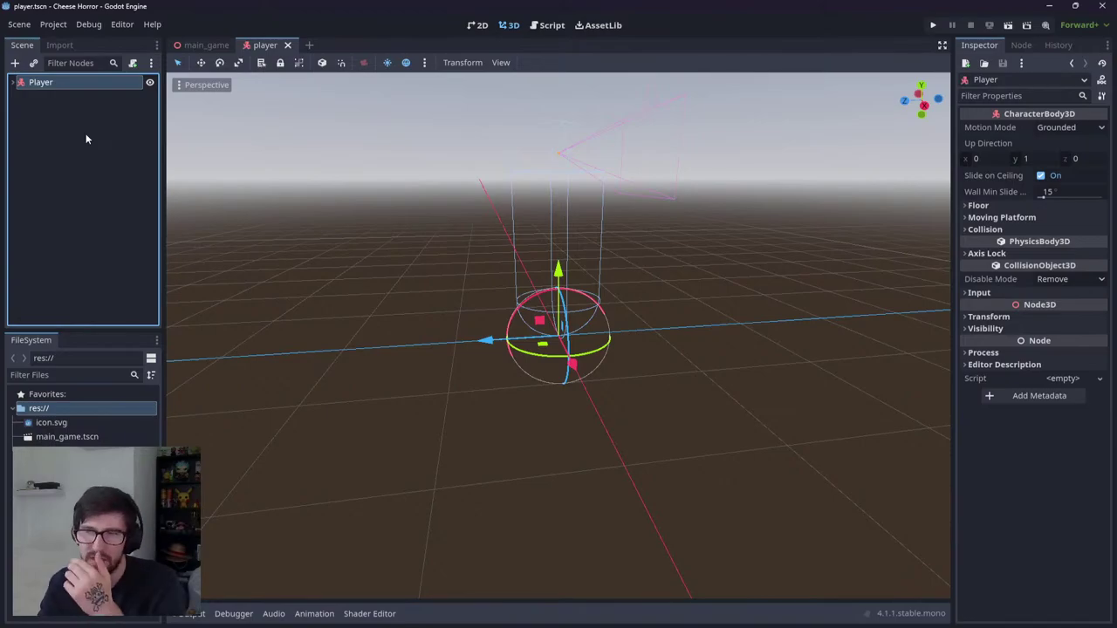
Step: Drop a player.tscn instance into main_game, save it, and return to the player scene
click(206, 44)
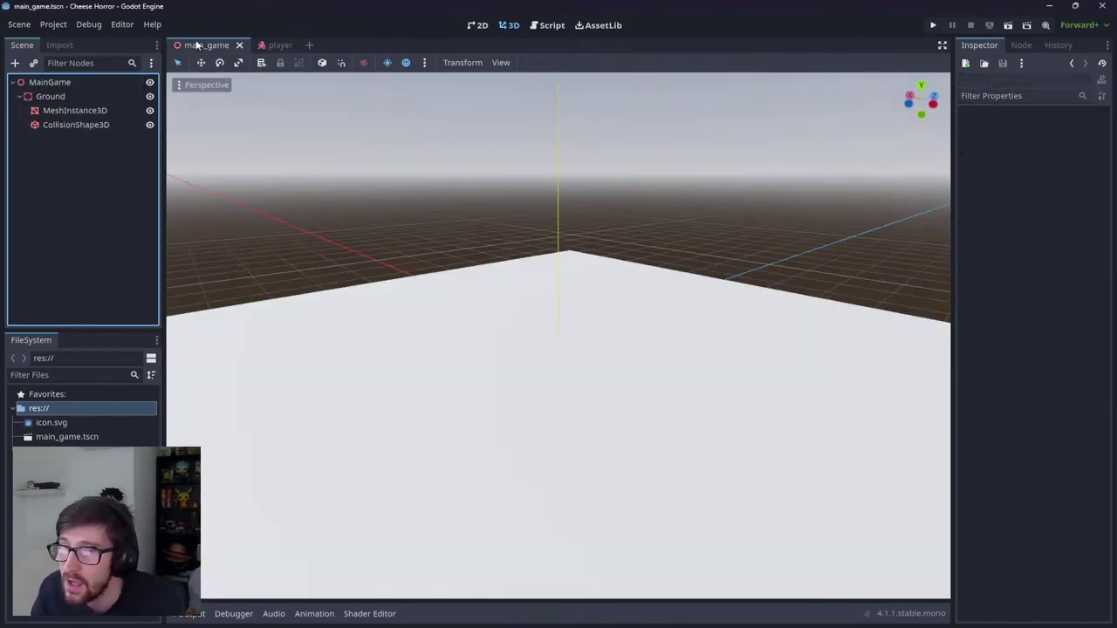
click(20, 96)
drag(61, 450, 62, 85)
middle_drag(607, 348, 436, 362)
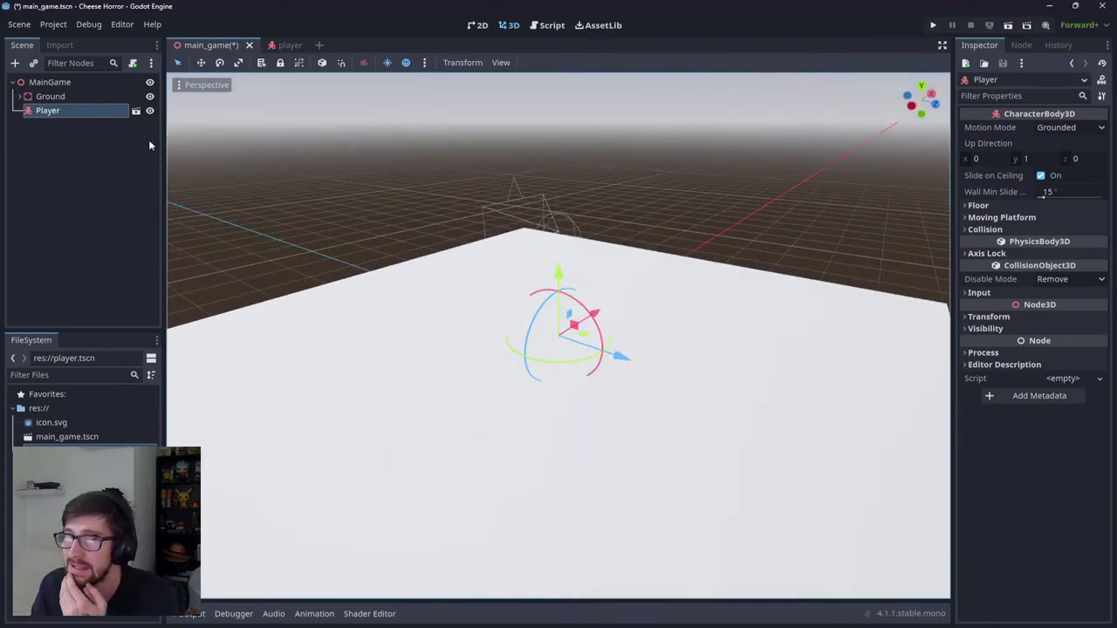
key(ctrl+s)
middle_drag(397, 345, 412, 260)
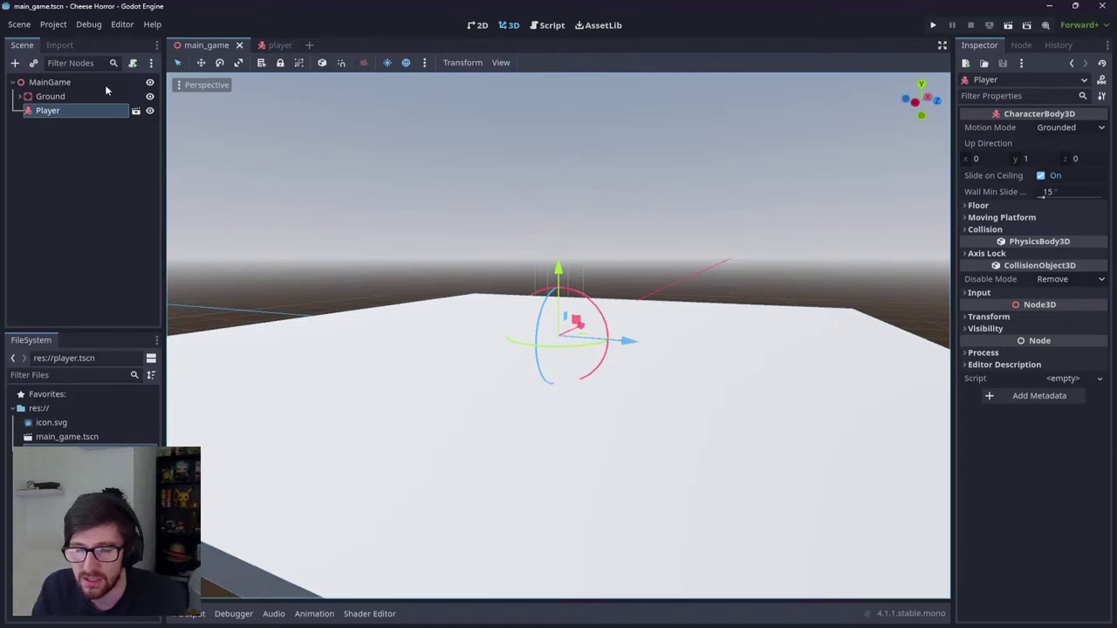
click(273, 45)
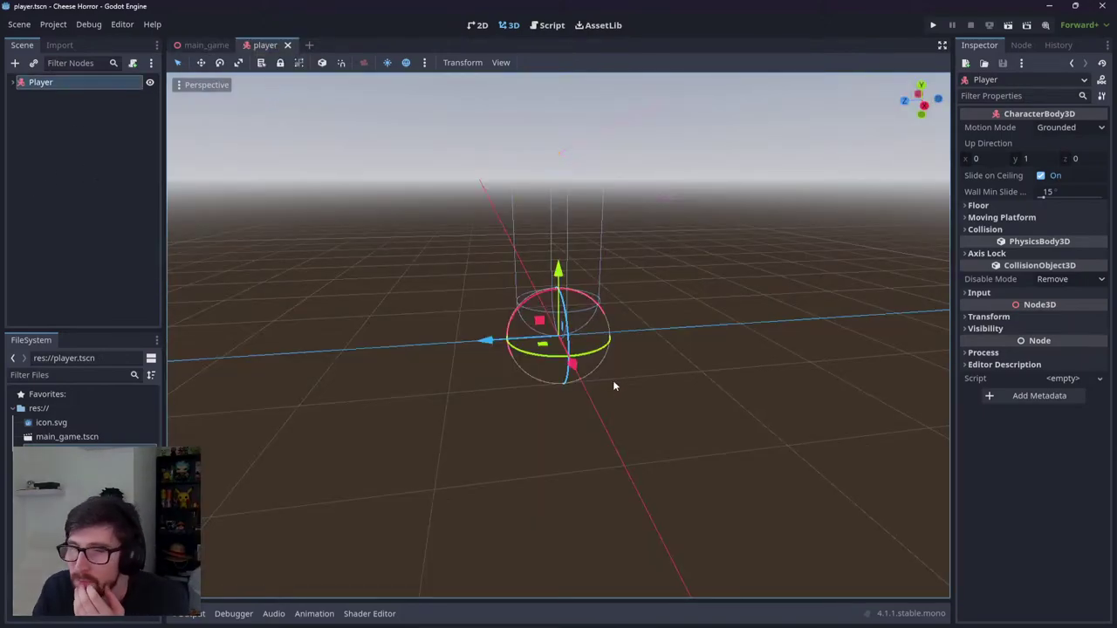
Step: Attach a new script res://Player.gd to the Player node from the CharacterBody3D: Basic Movement template
middle_drag(612, 385, 643, 419)
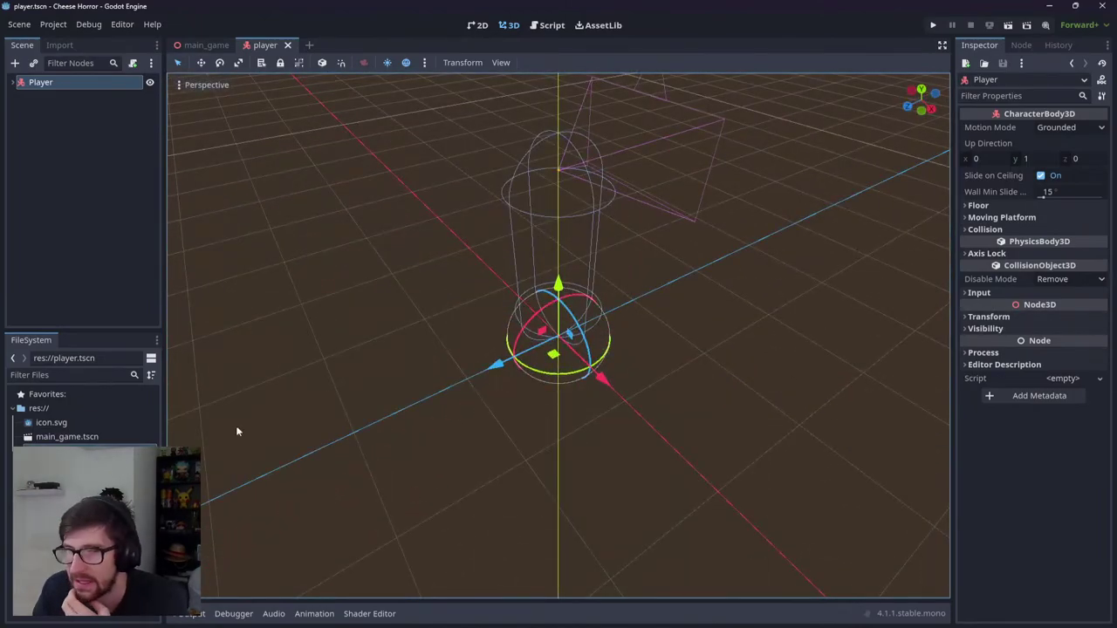
click(84, 115)
click(15, 82)
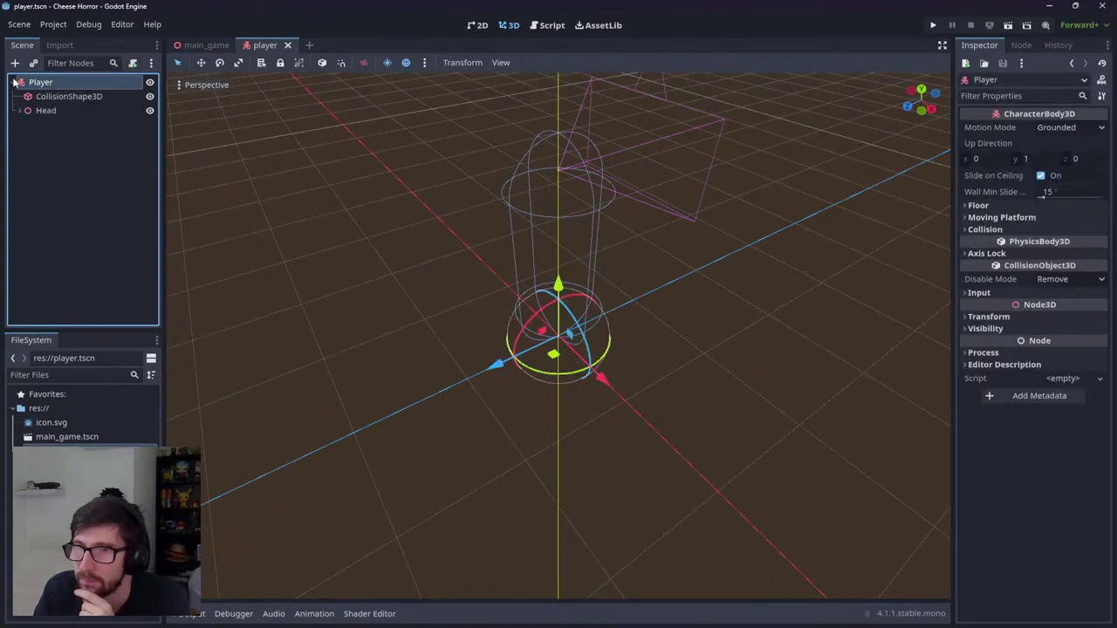
click(16, 82)
right_click(115, 83)
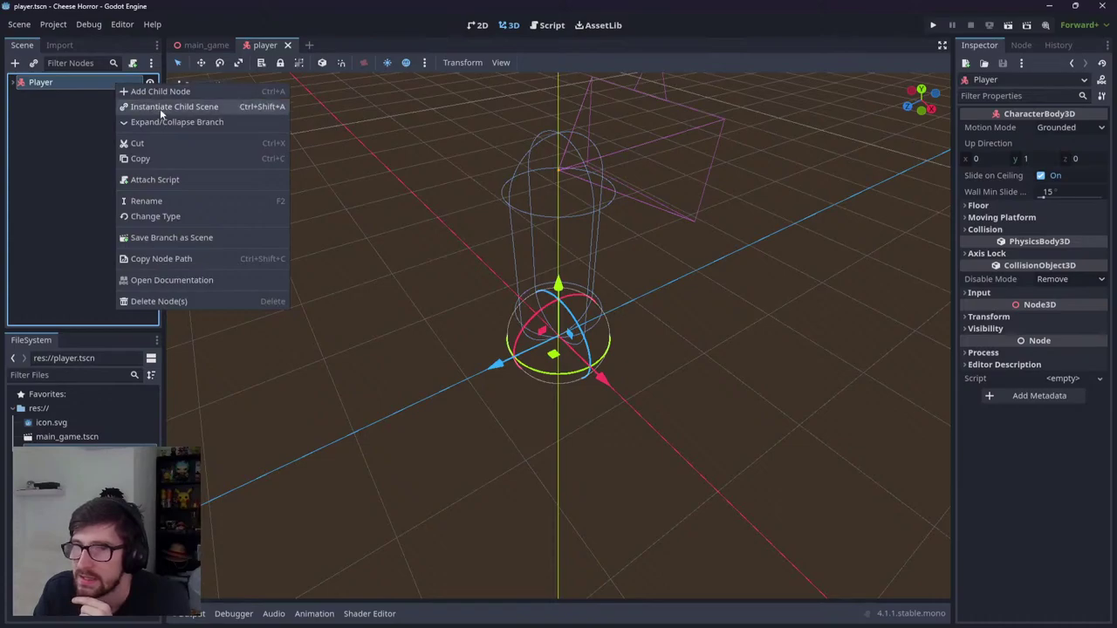
click(166, 180)
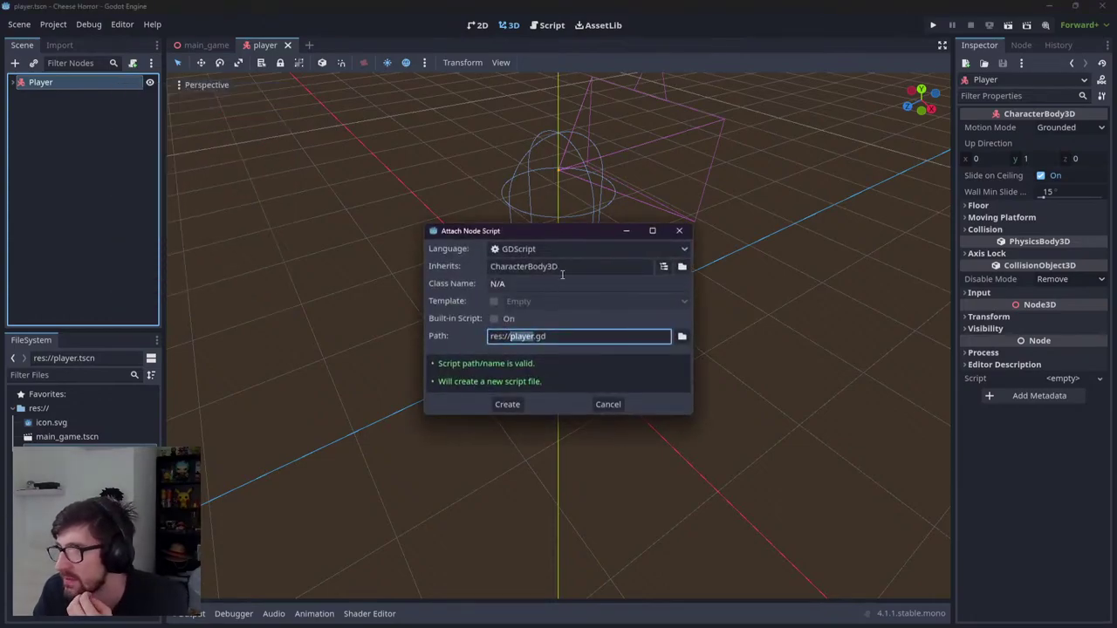
click(493, 301)
click(551, 302)
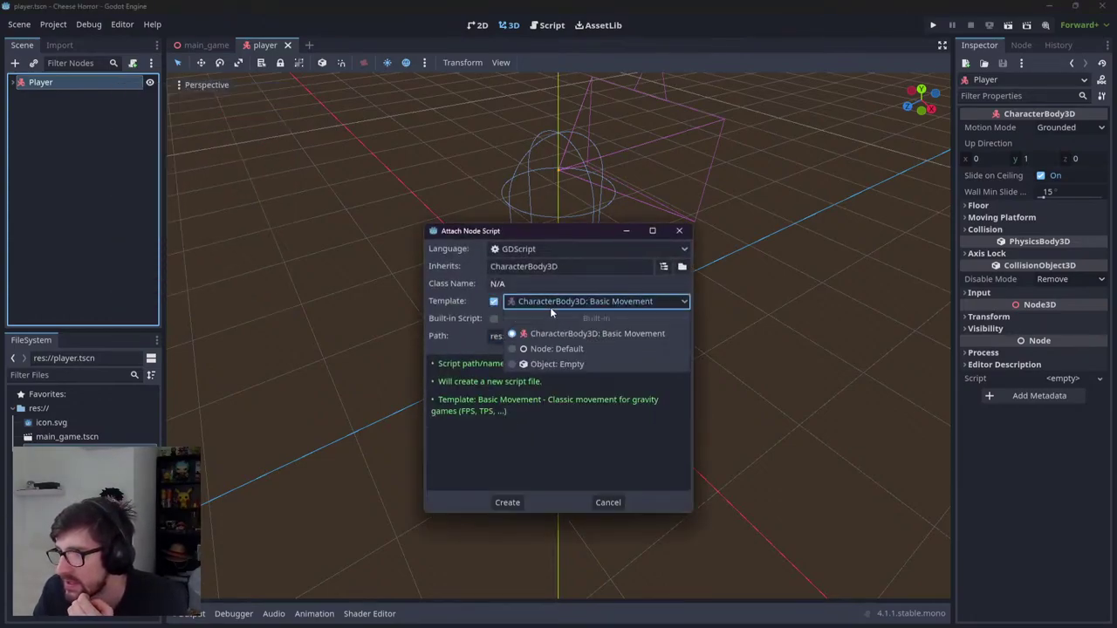
click(558, 332)
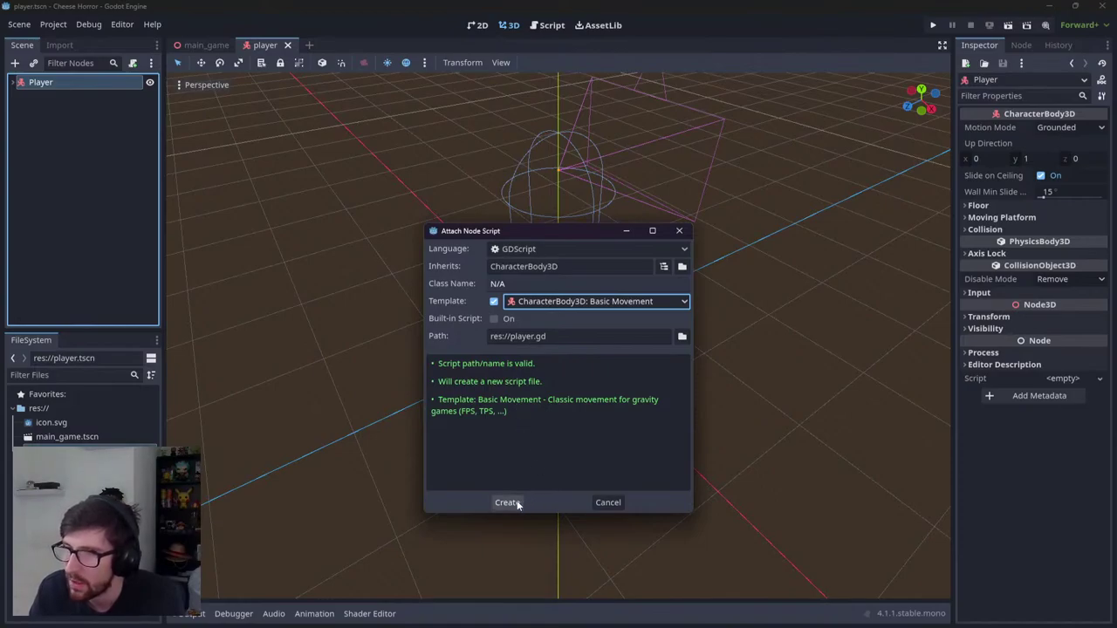
double_click(521, 336)
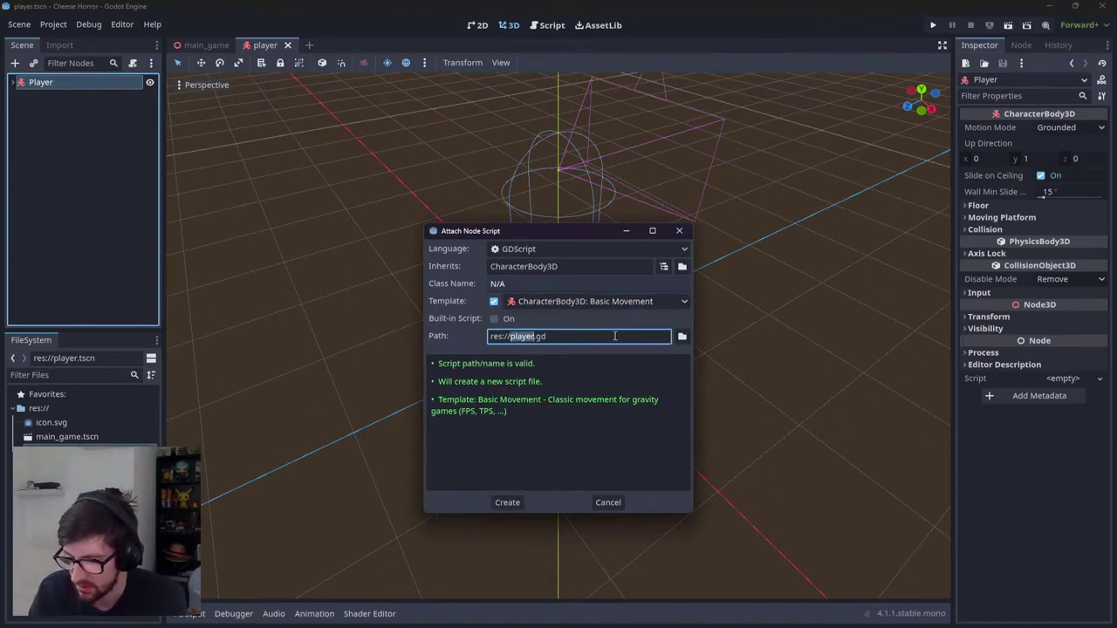
text(Player)
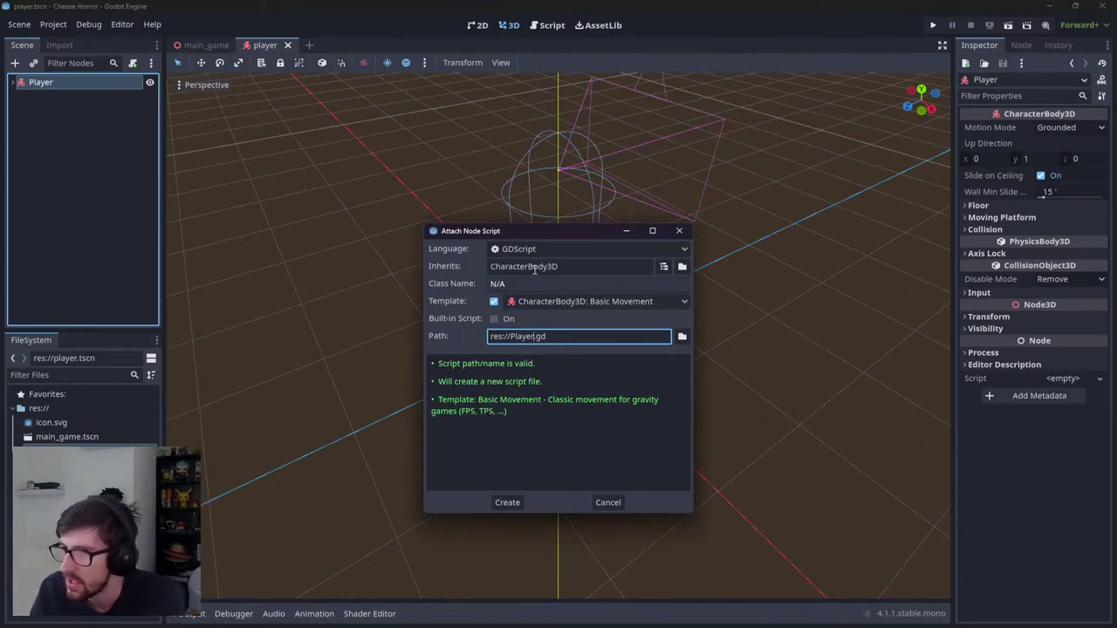
click(521, 502)
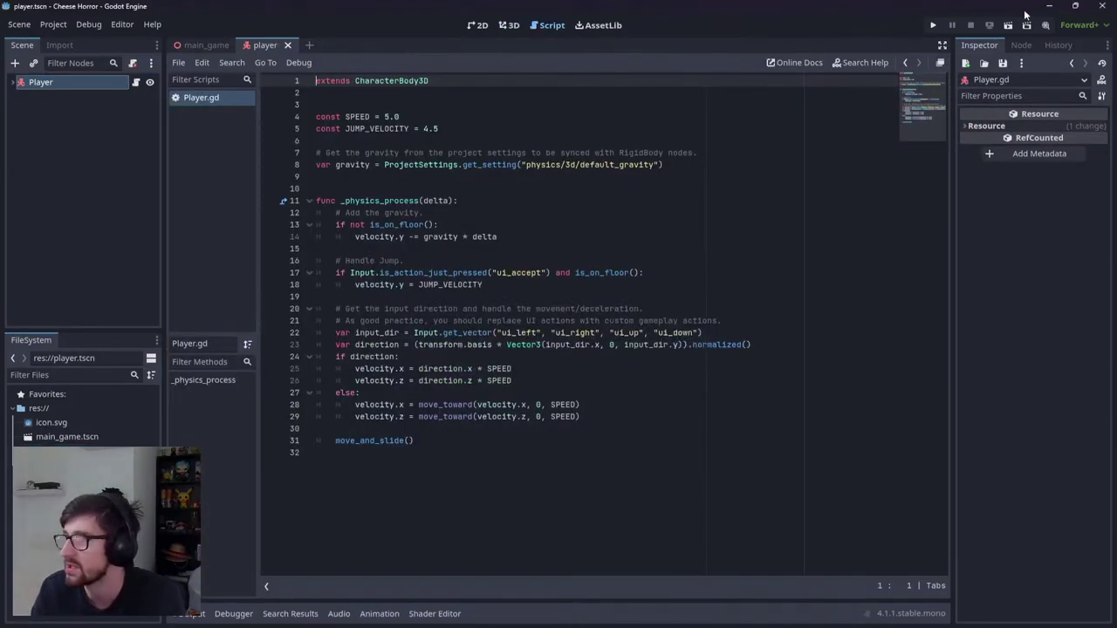
Step: Set main_game.tscn as the project's main scene and run the project
click(932, 25)
click(535, 344)
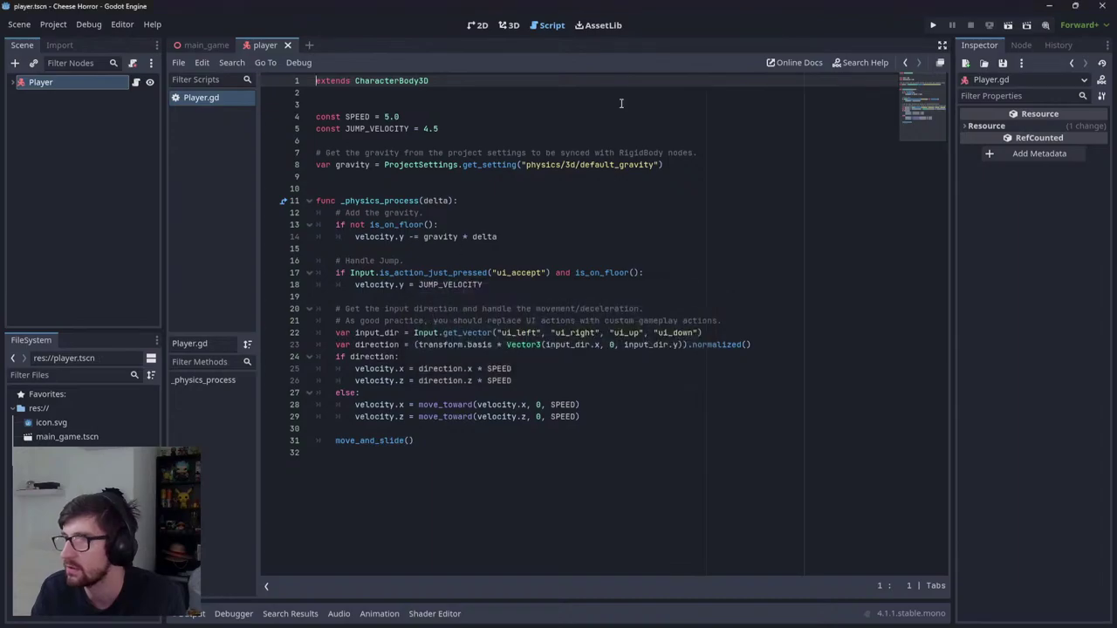
click(206, 44)
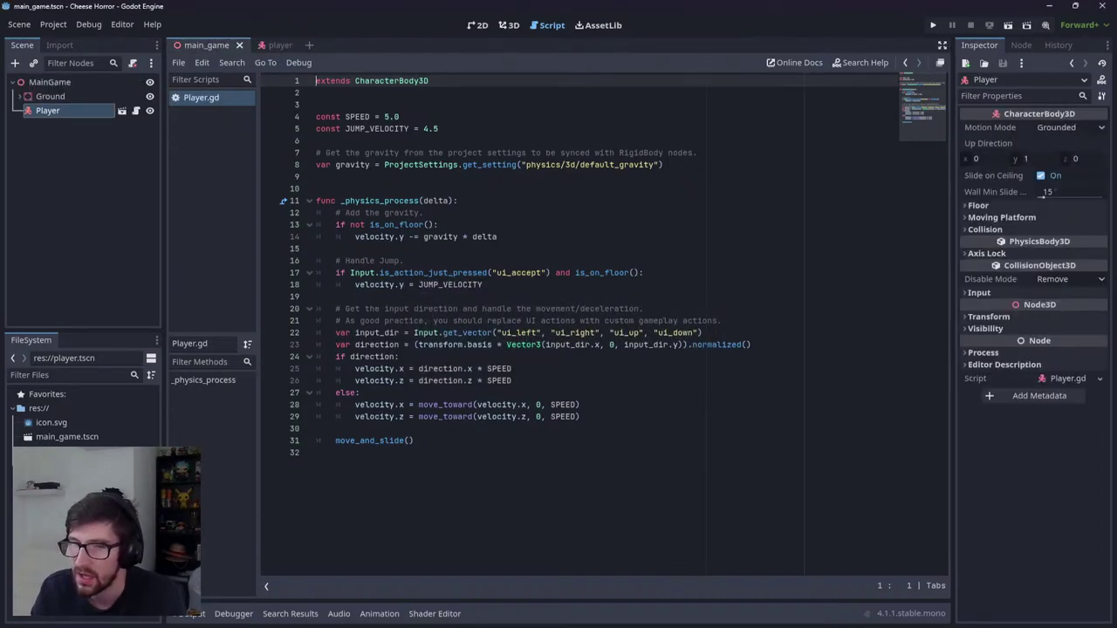
right_click(64, 437)
click(110, 390)
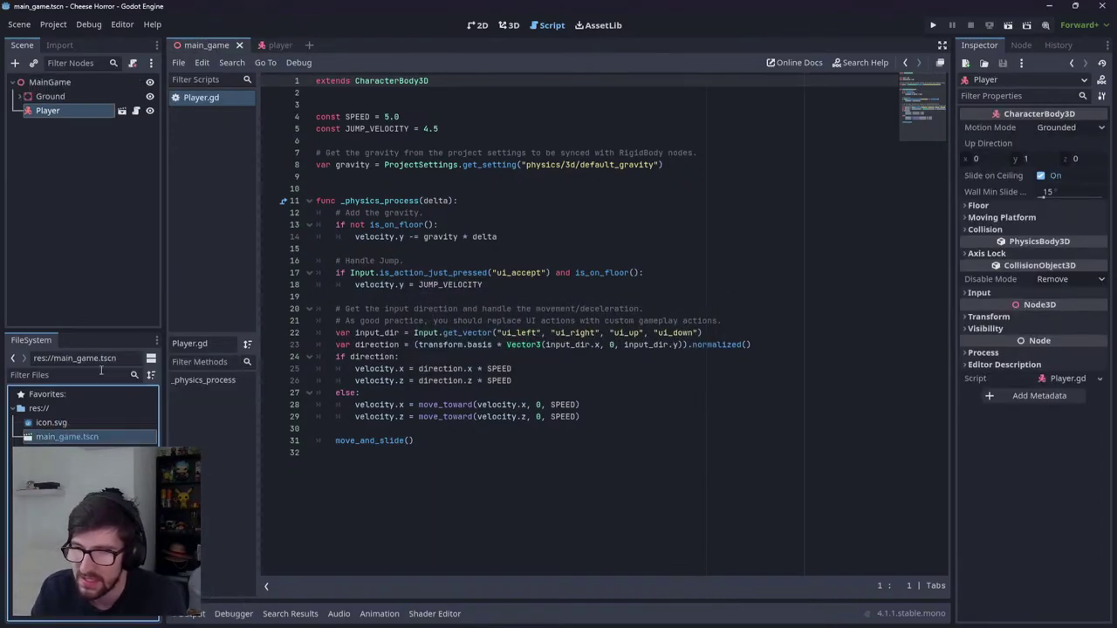
click(933, 25)
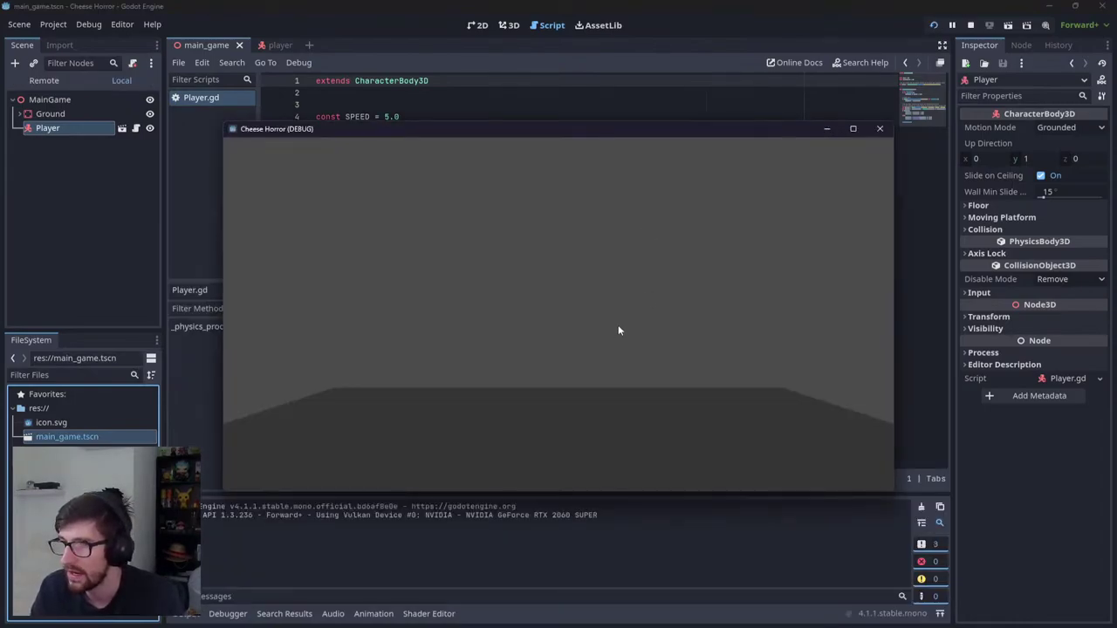
Step: Make the player jump, then walk it forward and back across the grey floor
key(space)
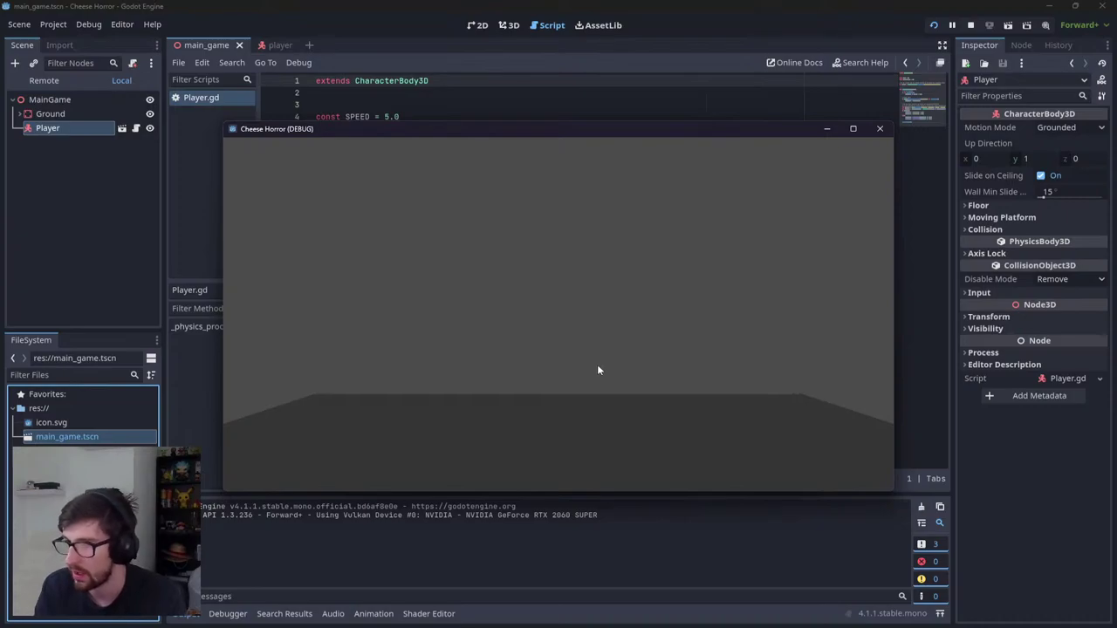
key(Up)
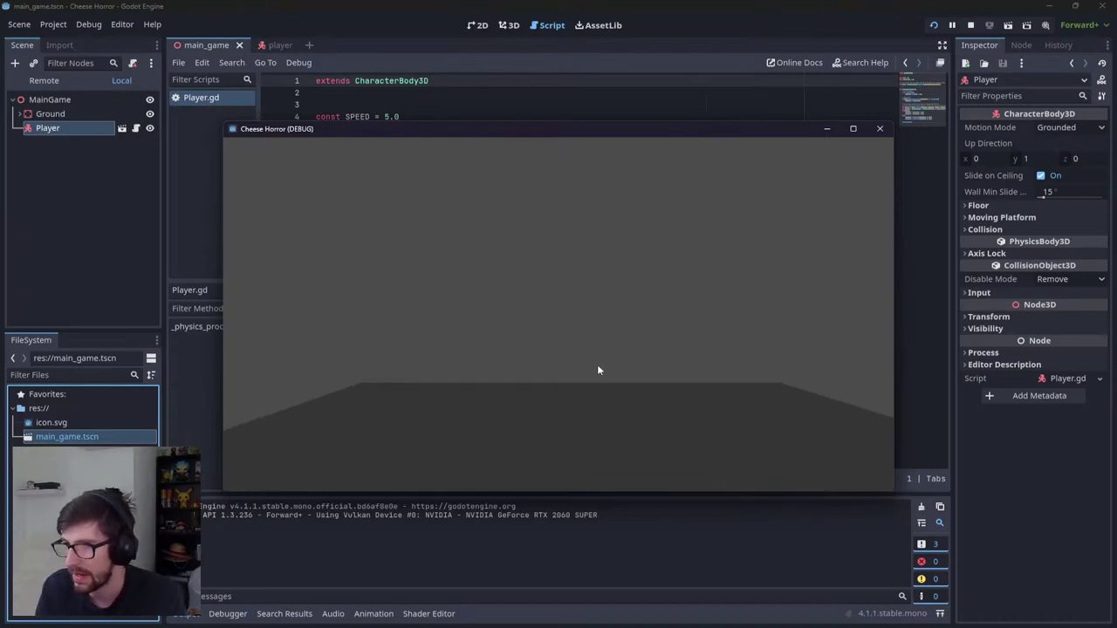
key(Down)
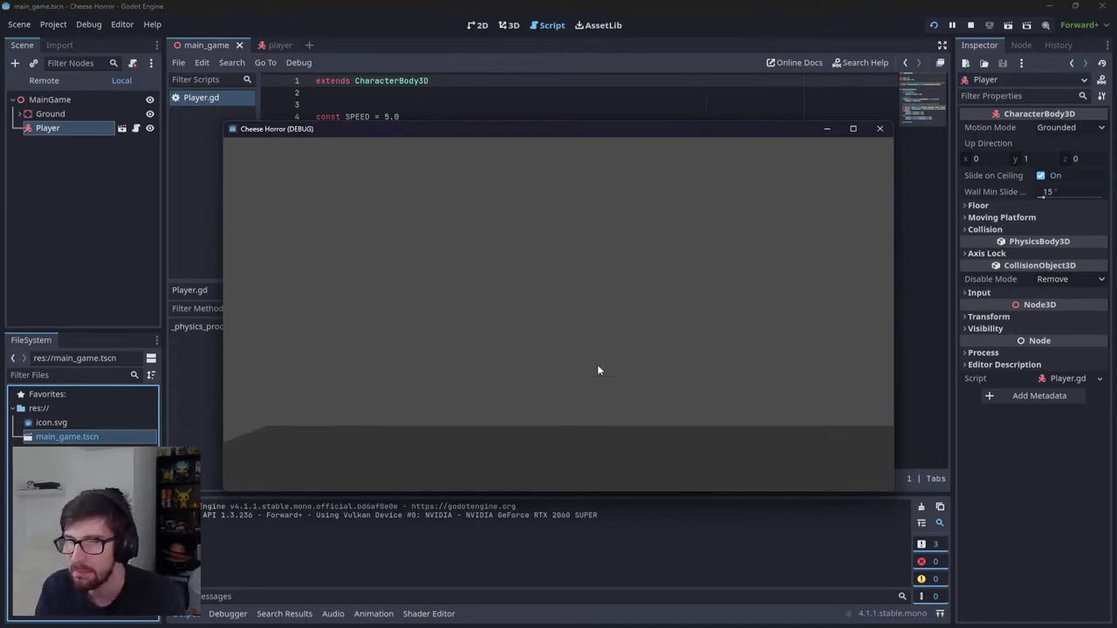
Step: Close the running game and add an empty func _ready() above _physics_process in Player.gd
key(Down)
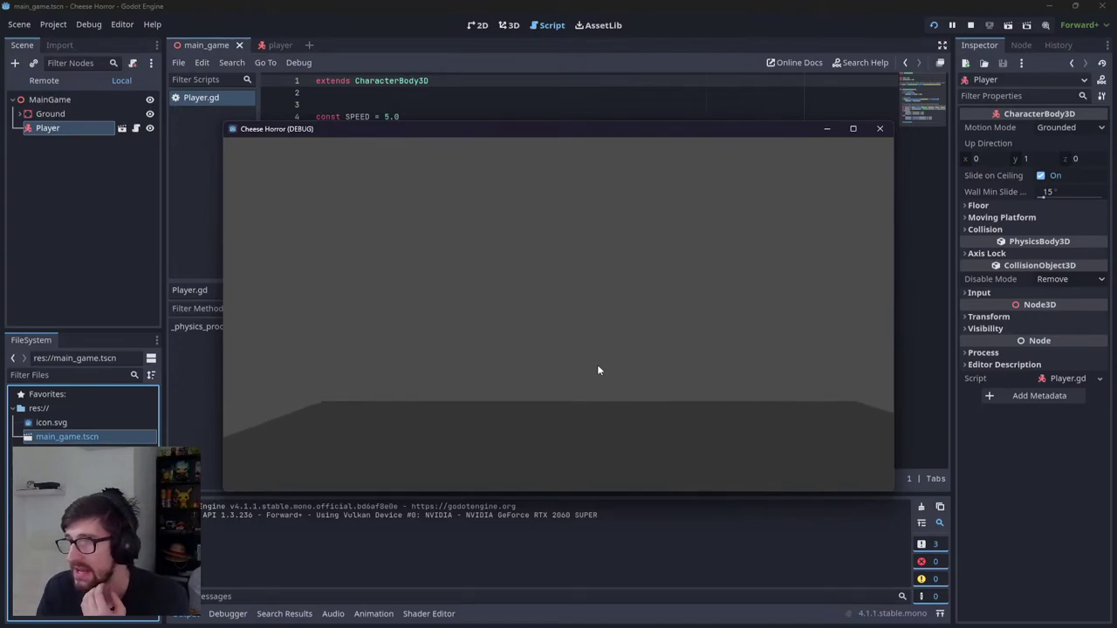
key(alt+F4)
click(404, 187)
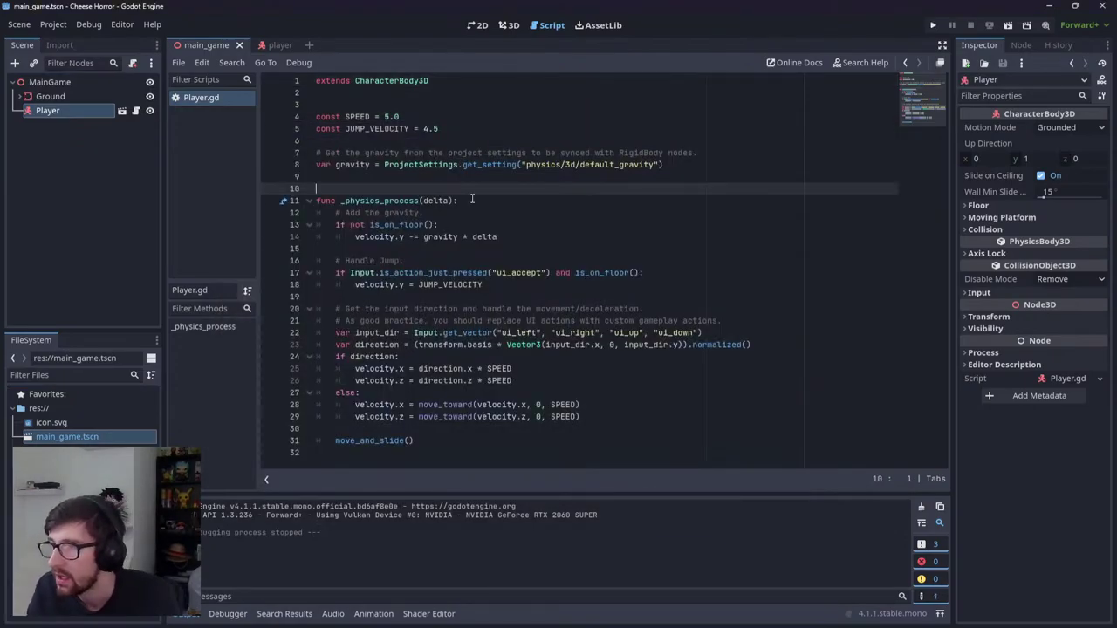
key(Return)
key(Up)
text(func _read)
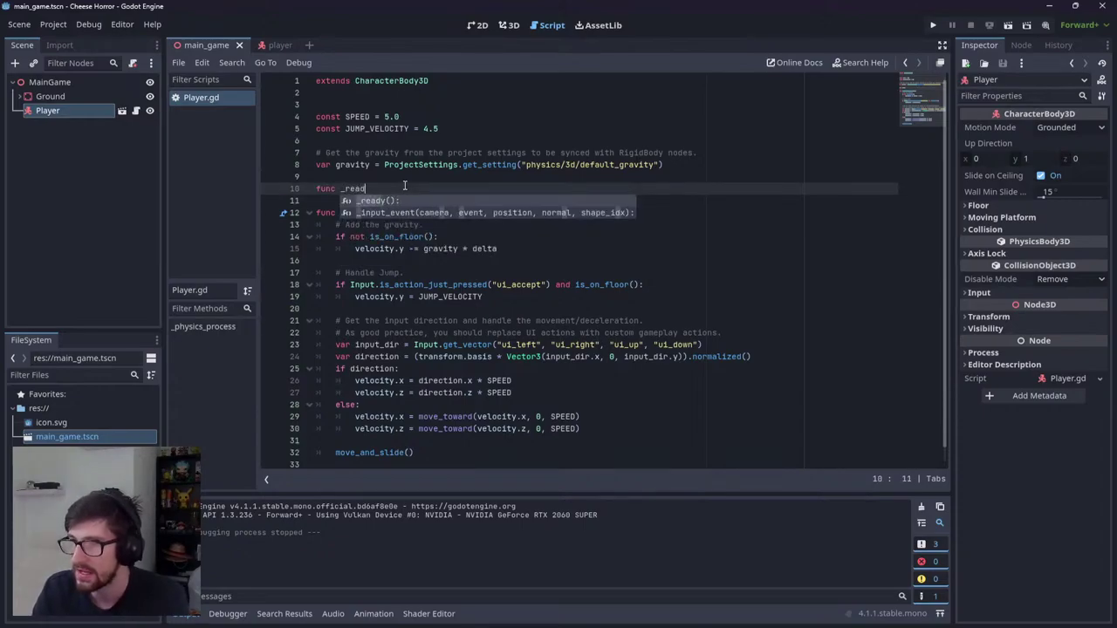
key(Return)
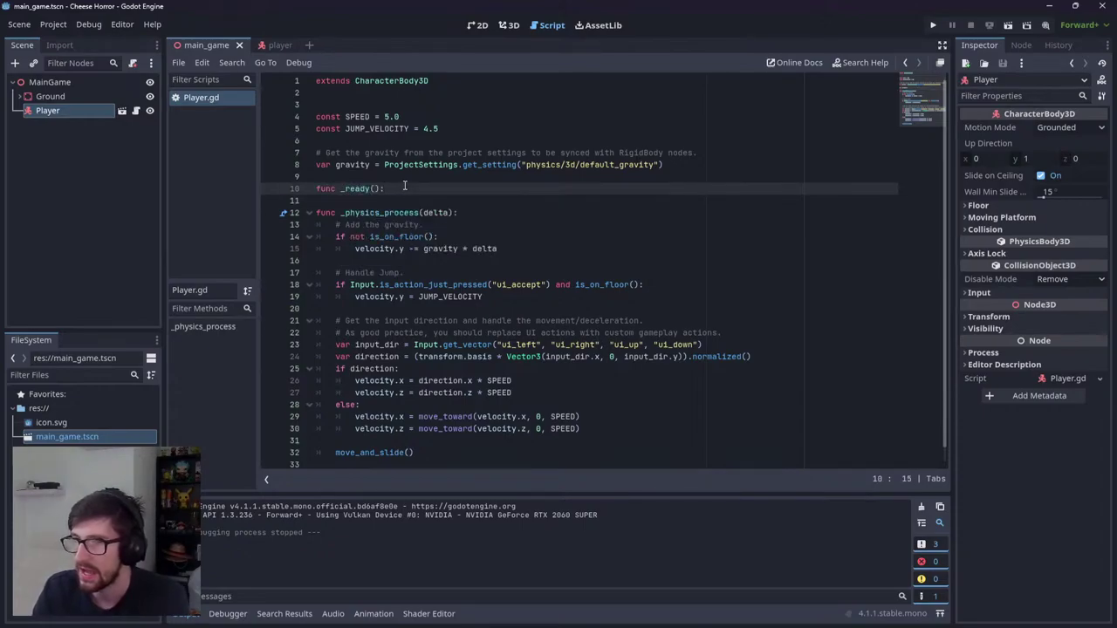
key(Return)
Step: Inside _ready, write Input.mouse_mode = Input.MOUSE_MODE_CAPTURED
text(mounse)
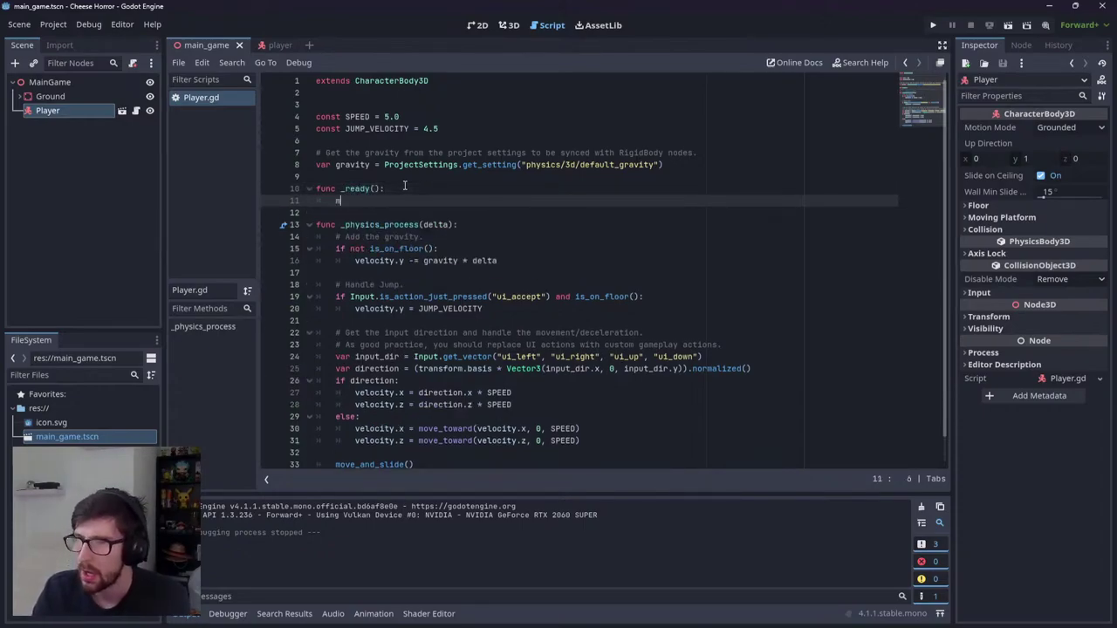
key(BackSpace)
key(BackSpace)
key(BackSpace)
key(BackSpace)
key(BackSpace)
key(BackSpace)
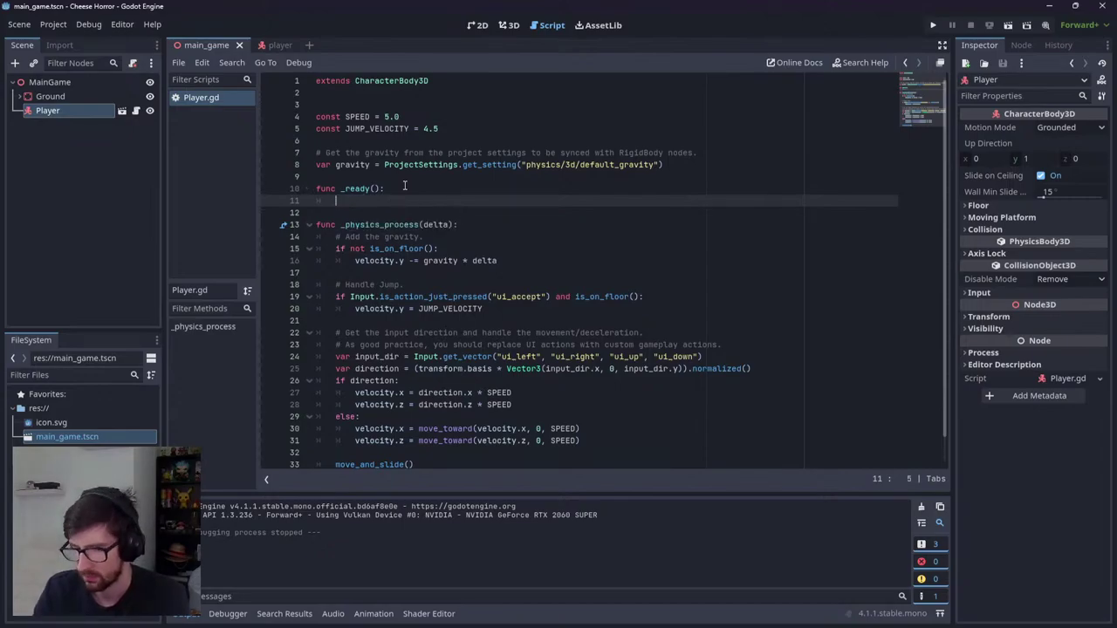
text(mouse)
key(Home)
key(shift+End)
key(Delete)
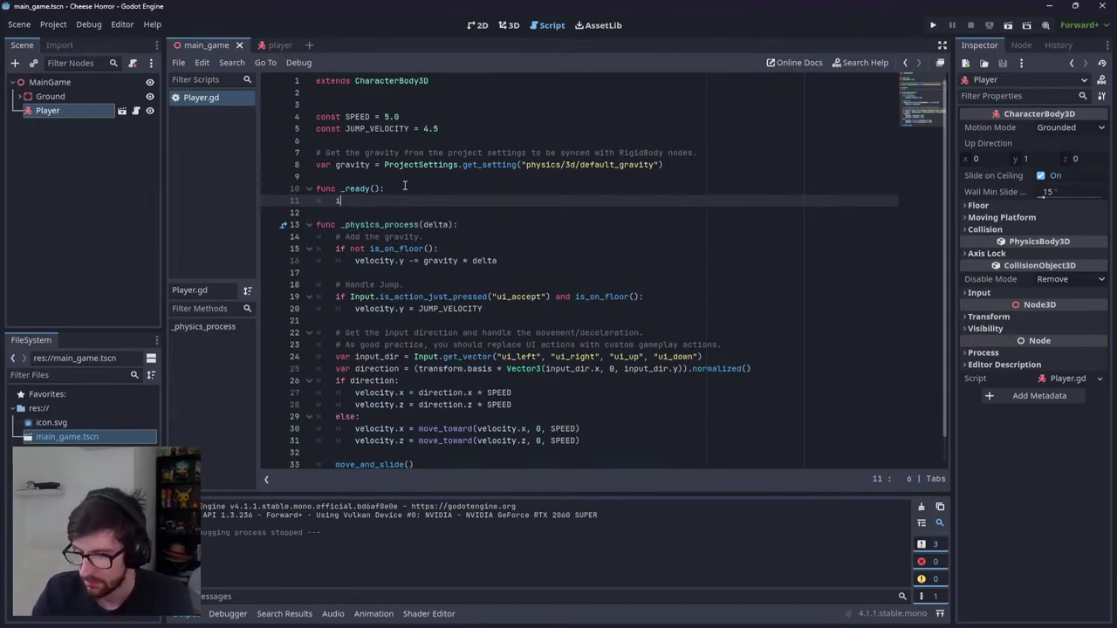
text(Input)
key(BackSpace)
key(BackSpace)
key(BackSpace)
key(BackSpace)
key(BackSpace)
text(I)
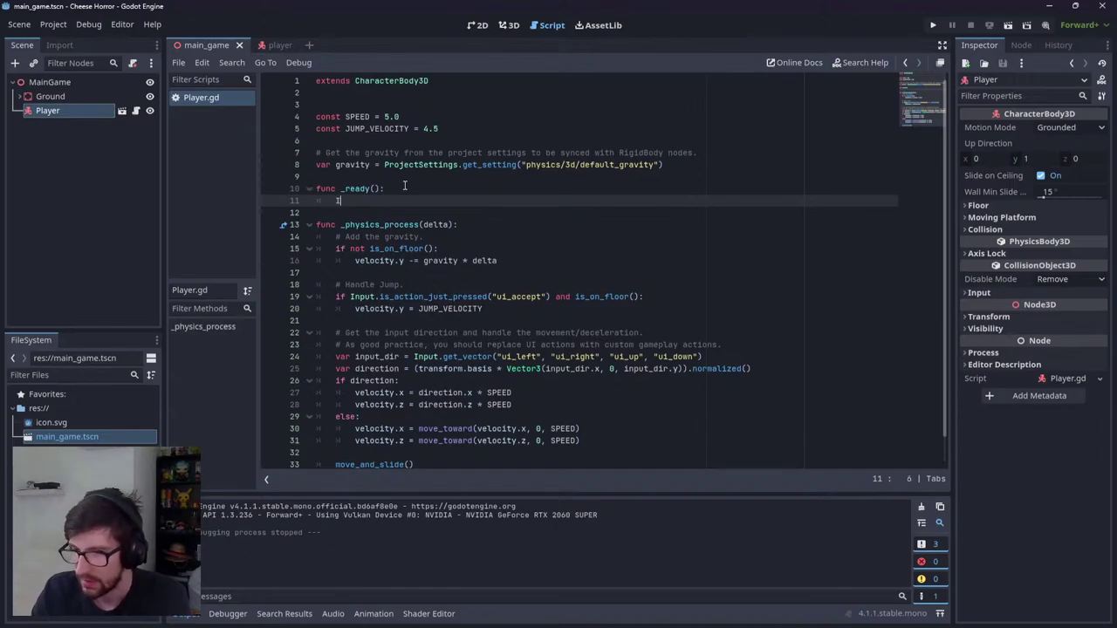
text(nput.m)
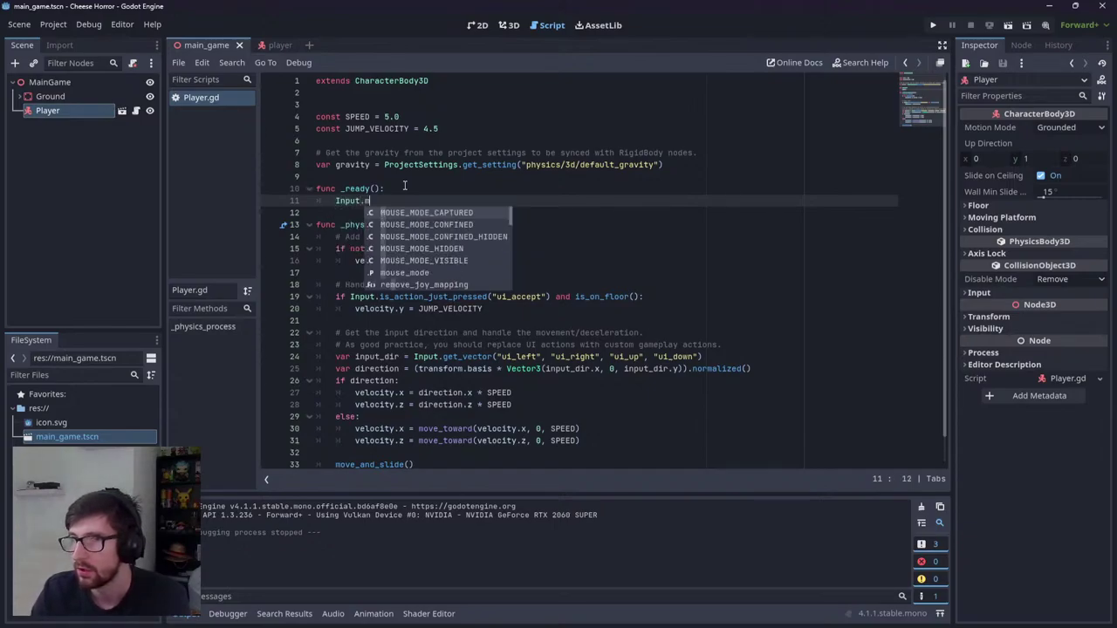
text(ouse_mode = Input.MN)
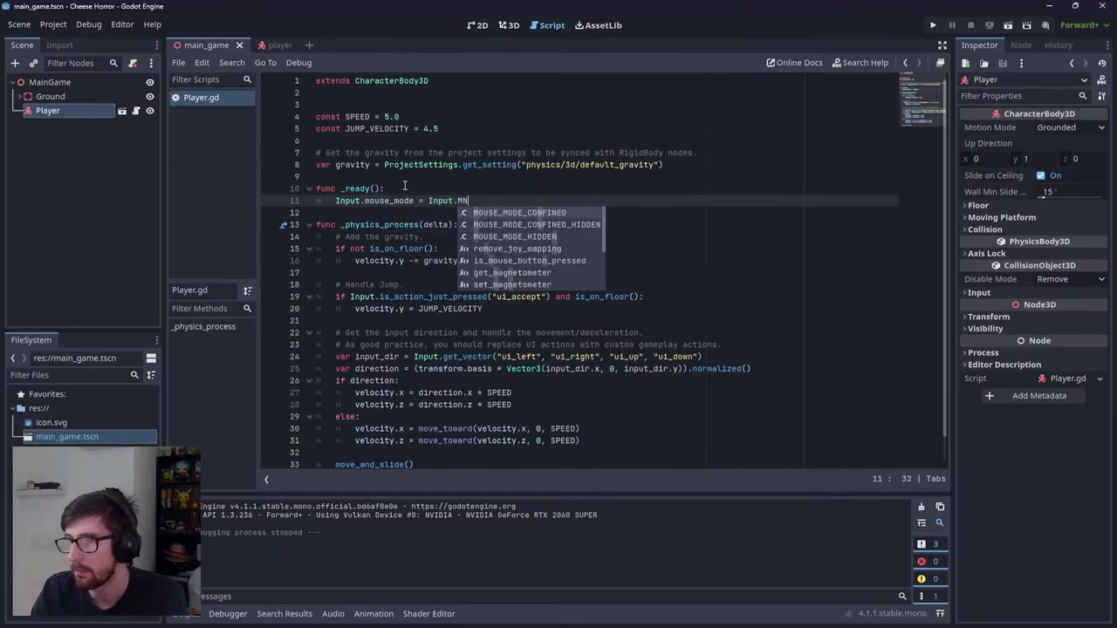
key(BackSpace)
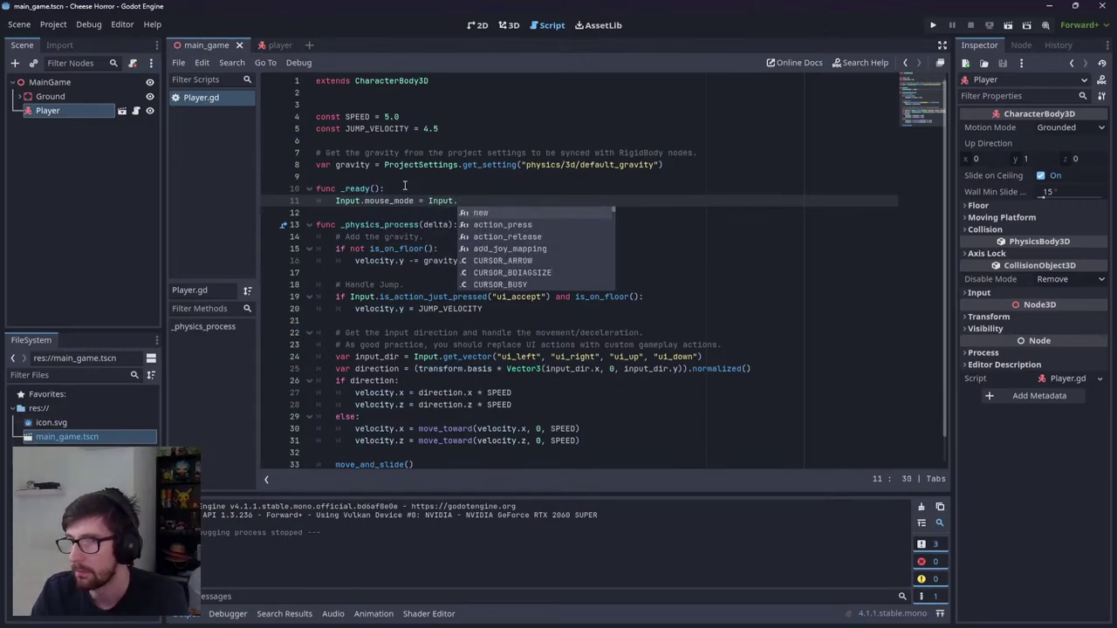
text(OUSE_MODE_CAPTURED)
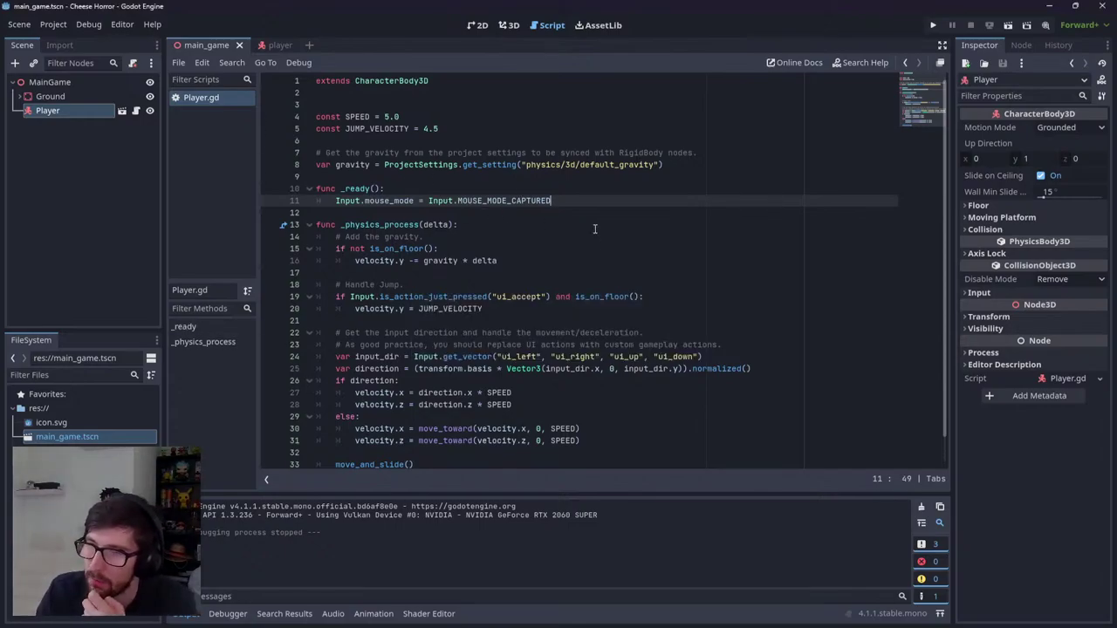
Step: Switch to the browser showing the Cheese Horror Game Notion page
click(495, 224)
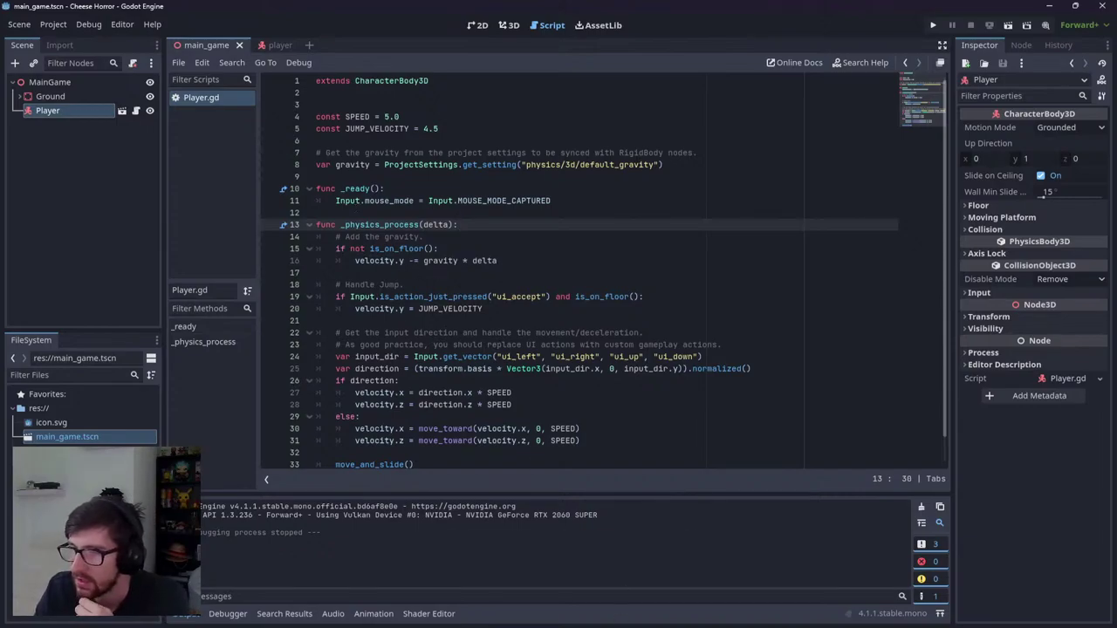
mouse_move(574, 624)
click(623, 577)
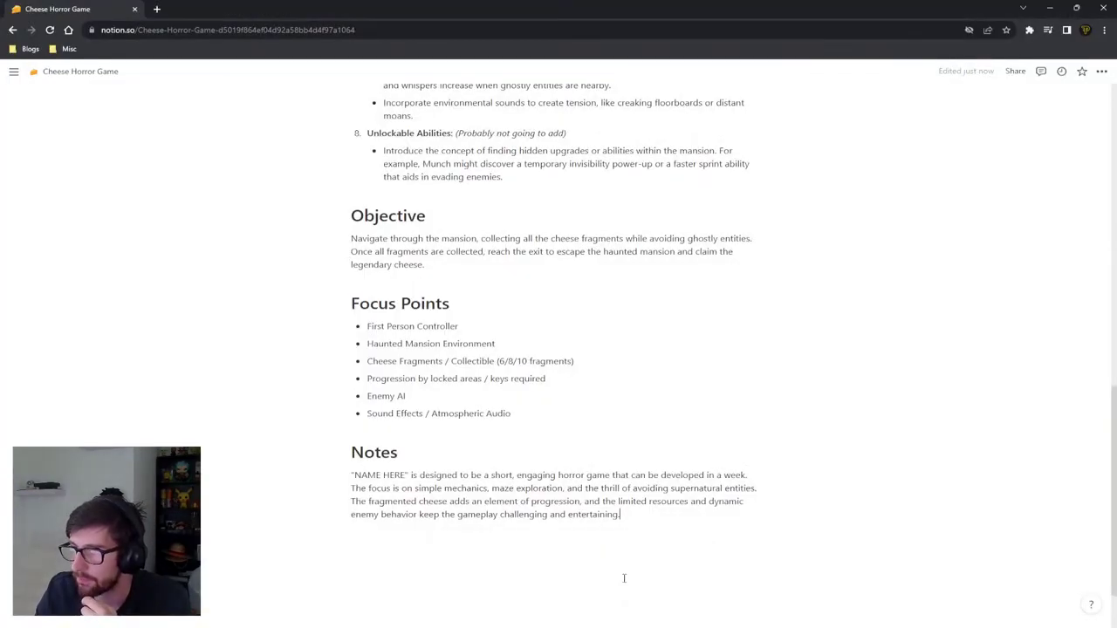
Step: Search Google in a new tab for 'godot 3D FPS character script'
click(157, 9)
text(godot 3)
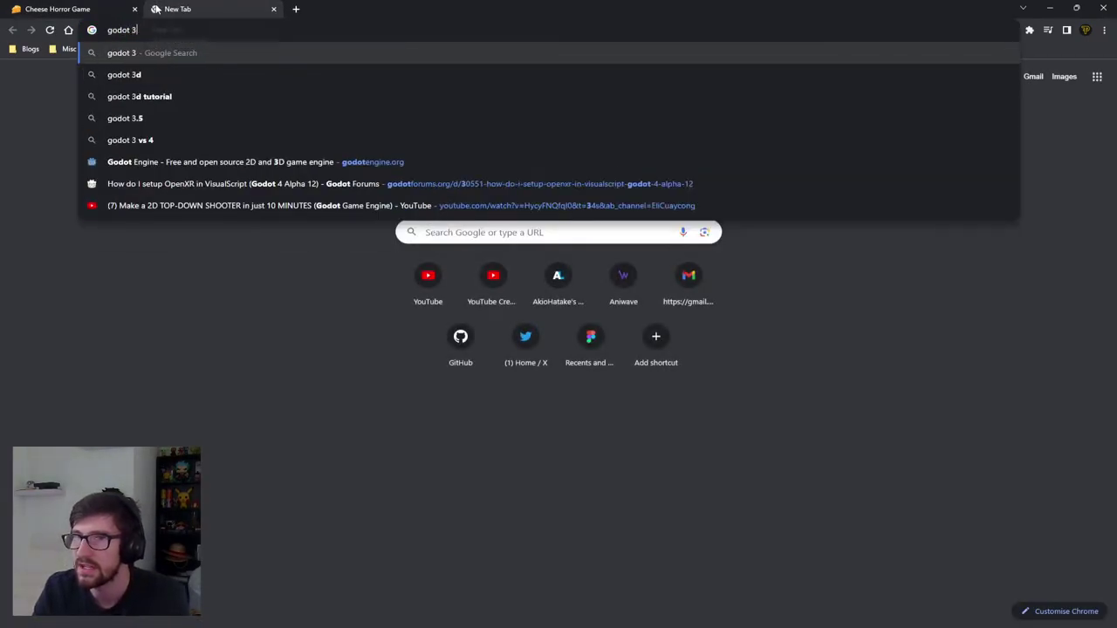
text(D character m)
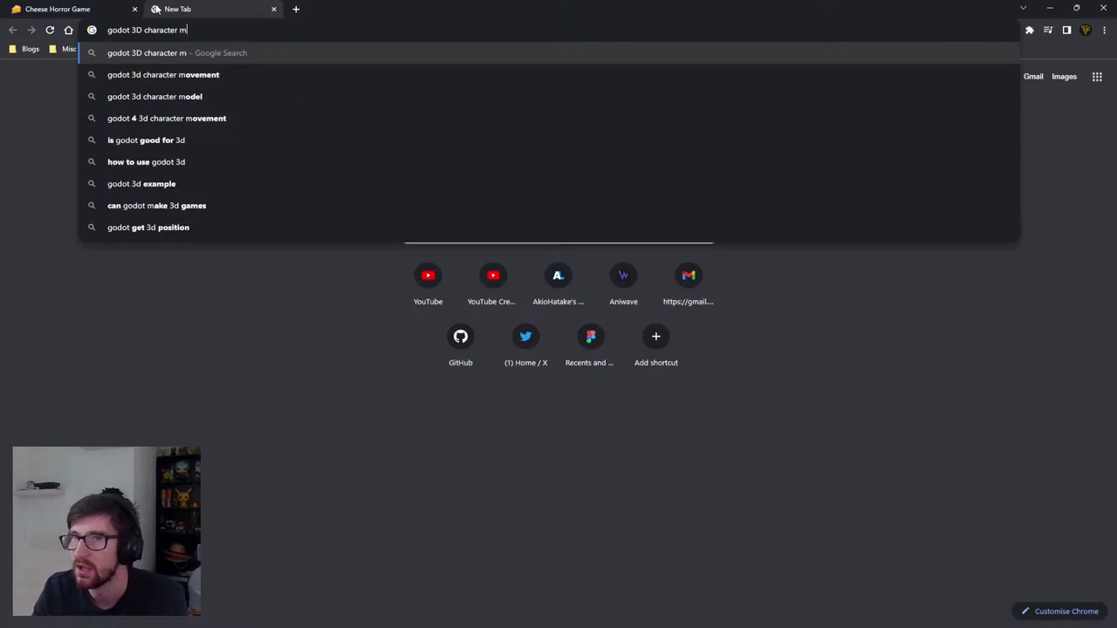
text(ovement)
key(ctrl+BackSpace)
text(movement)
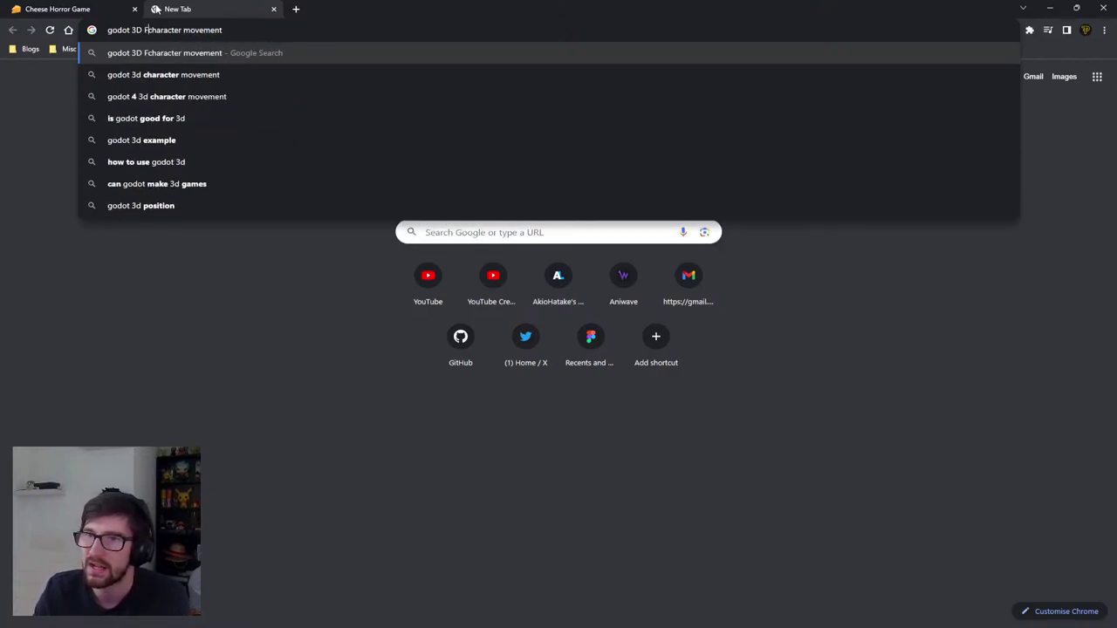
text(FPS)
key(ctrl+BackSpace)
text(script)
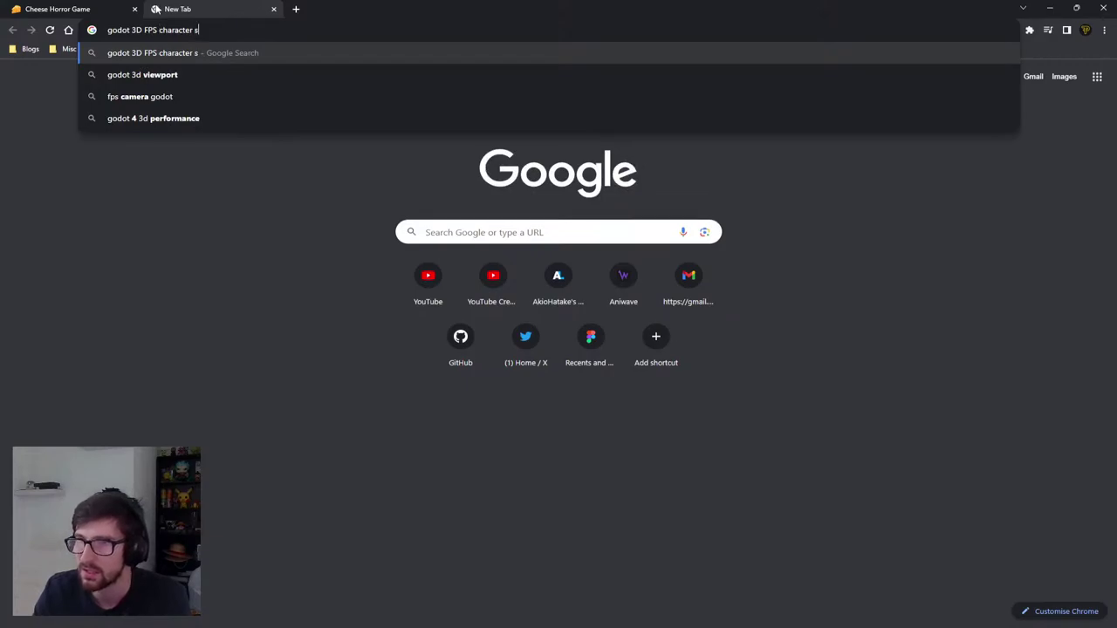
key(Return)
scroll(235, 349, down, 3)
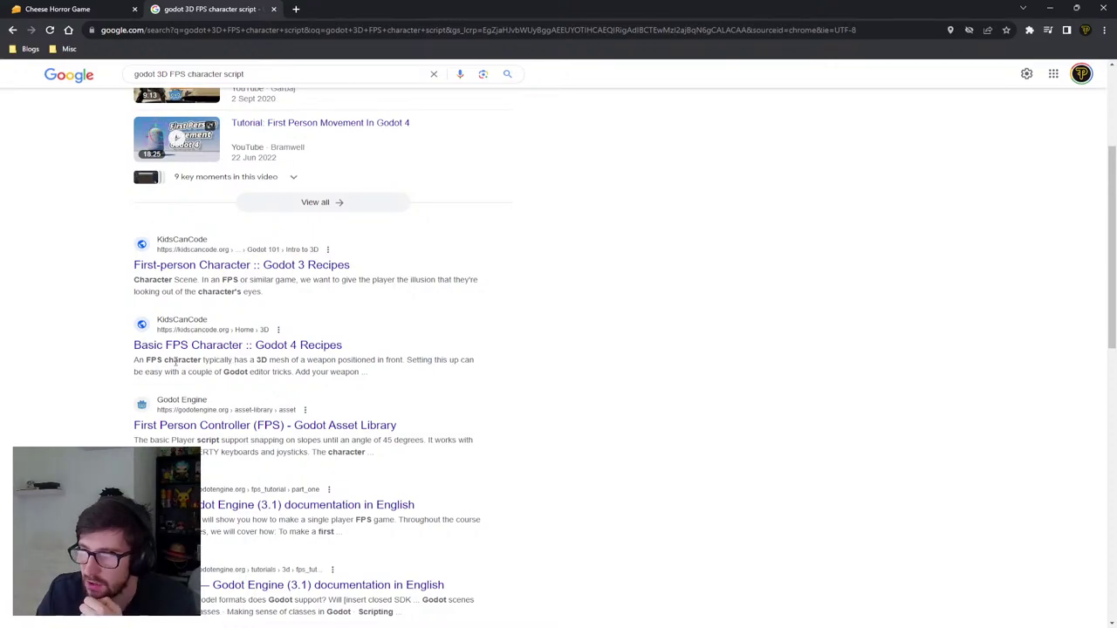
Step: Look through the Asset Library FPS controller and Godot 3 Recipes first-person character results
click(192, 427)
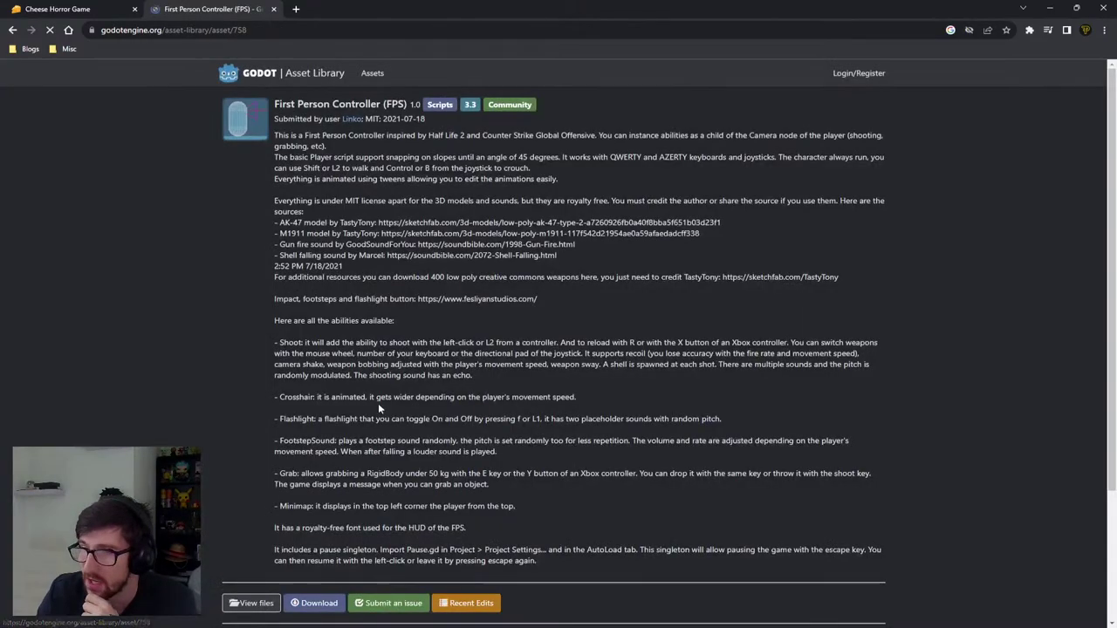
scroll(366, 349, down, 1)
scroll(354, 316, down, 3)
scroll(364, 367, up, 3)
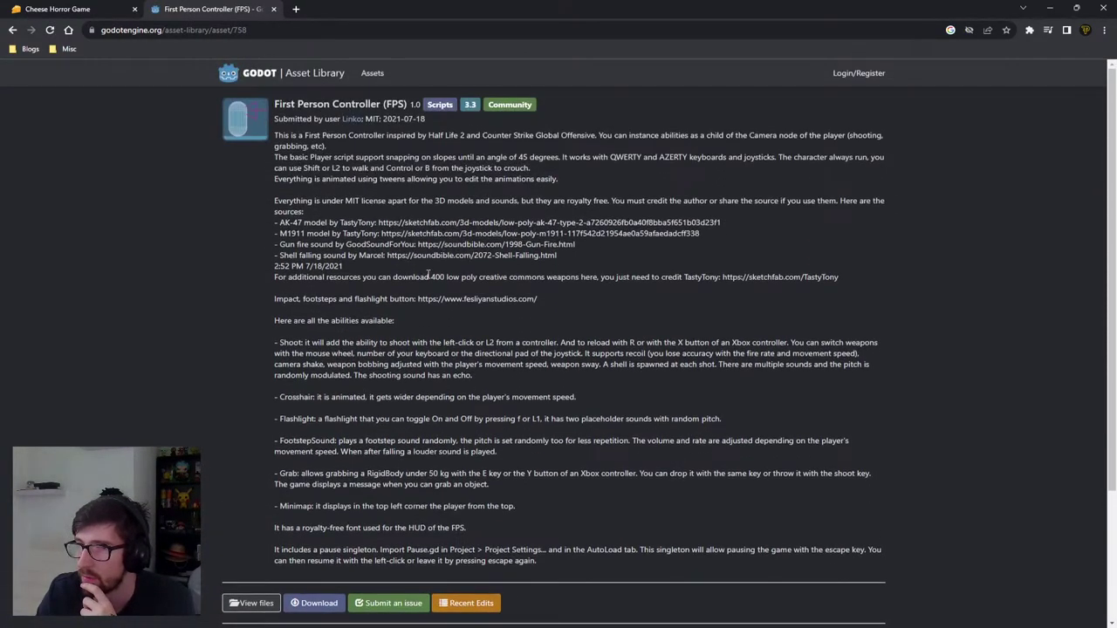
key(alt+Left)
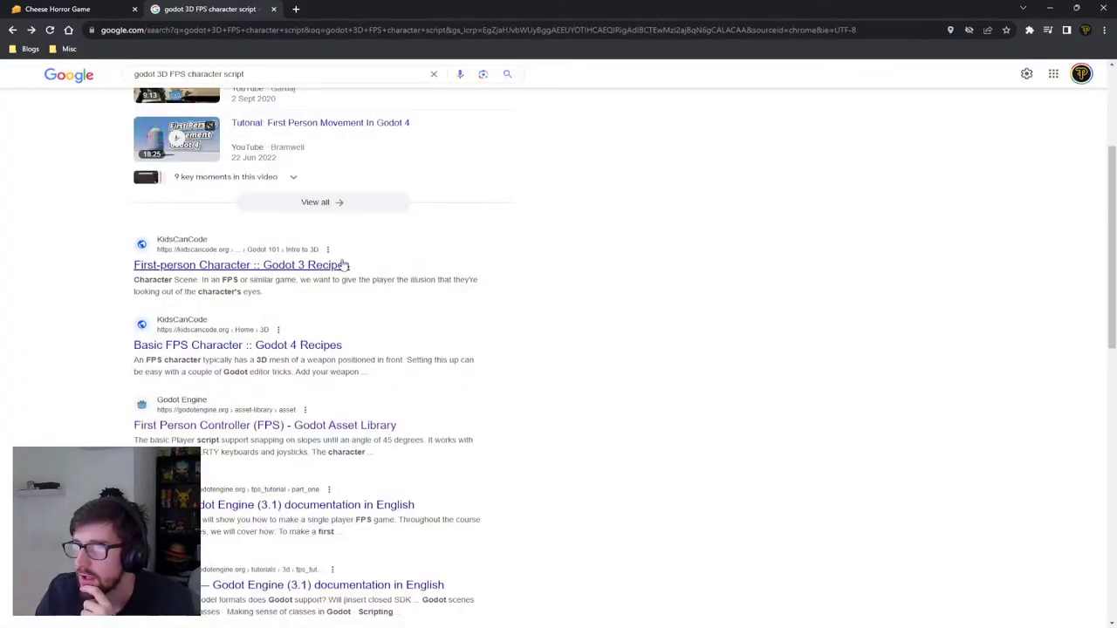
click(201, 265)
scroll(407, 370, down, 8)
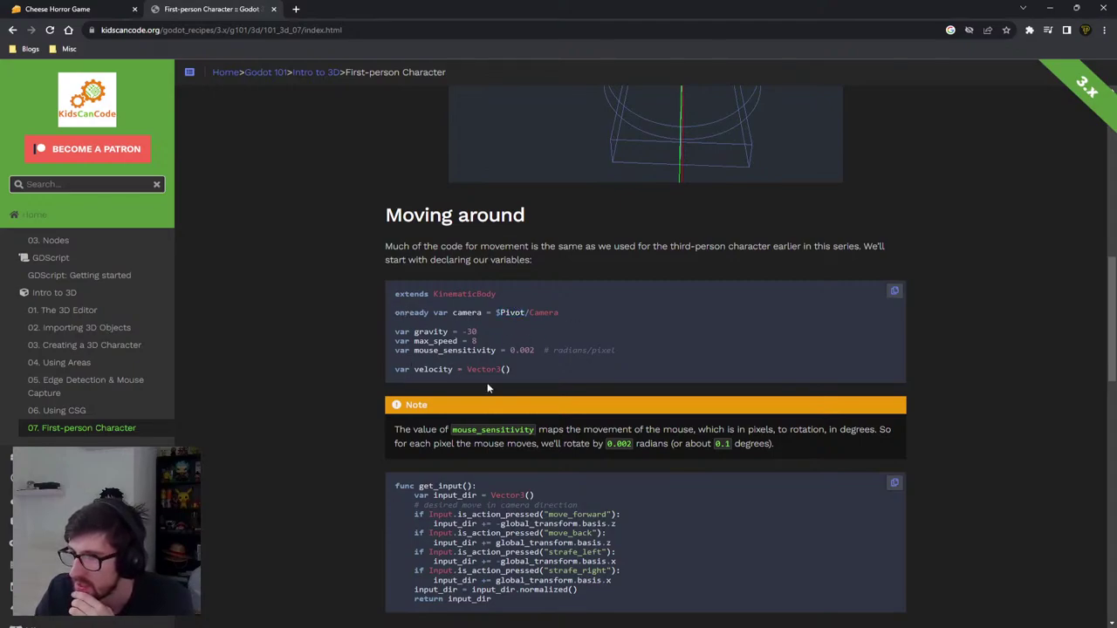
scroll(487, 387, down, 2)
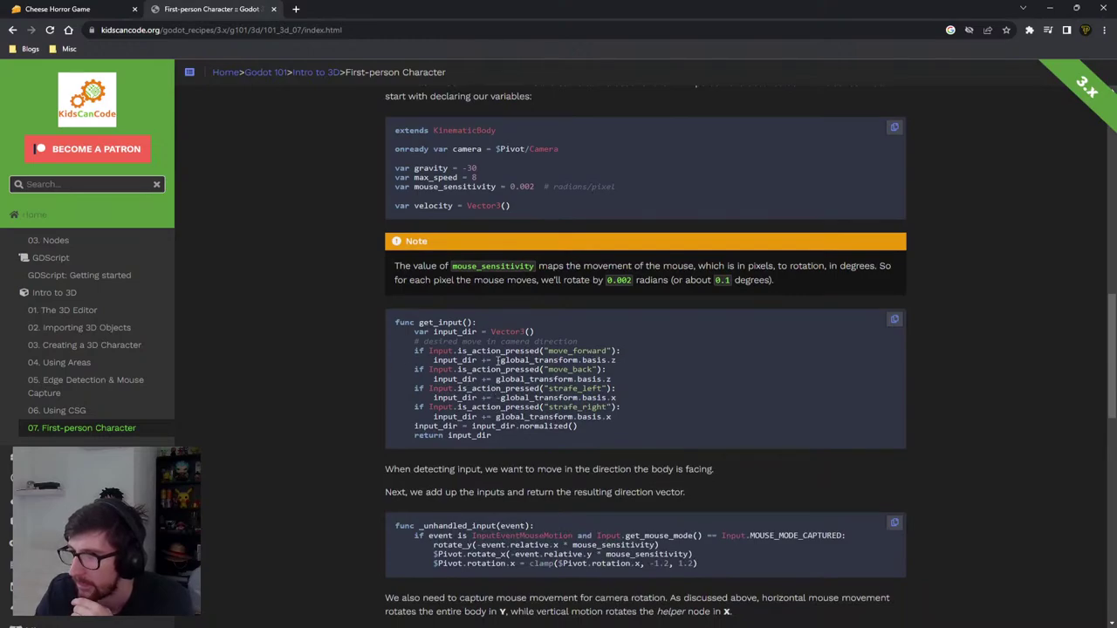
scroll(471, 377, down, 5)
key(alt+Left)
Step: Change the query's '3D' to '4.0' and search for 'godot 4.0 FPS character script'
scroll(270, 375, down, 2)
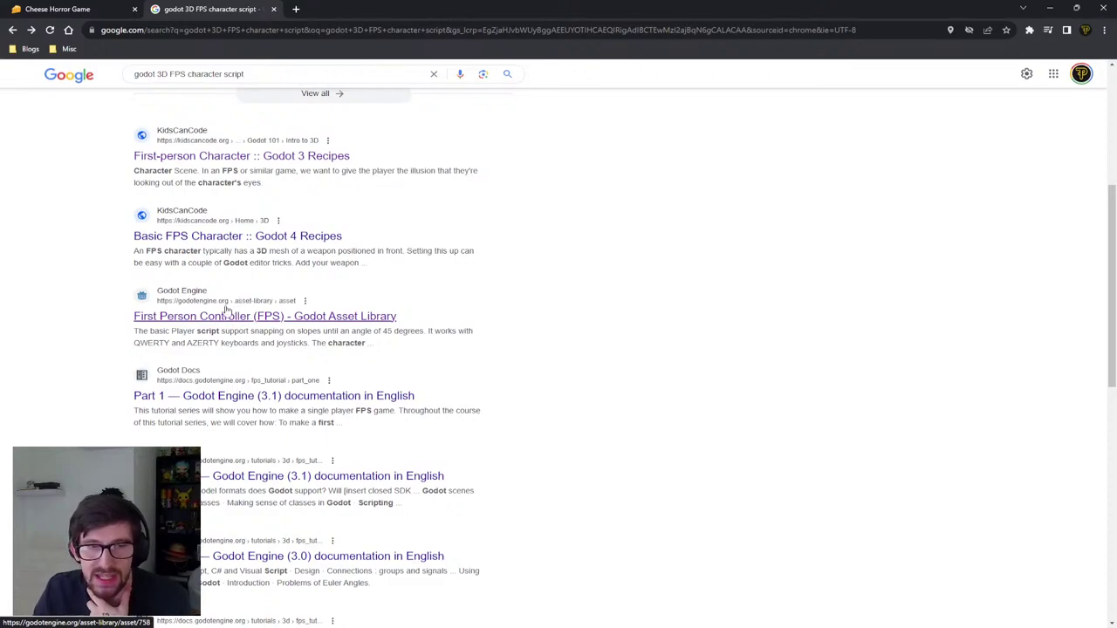
scroll(219, 277, down, 3)
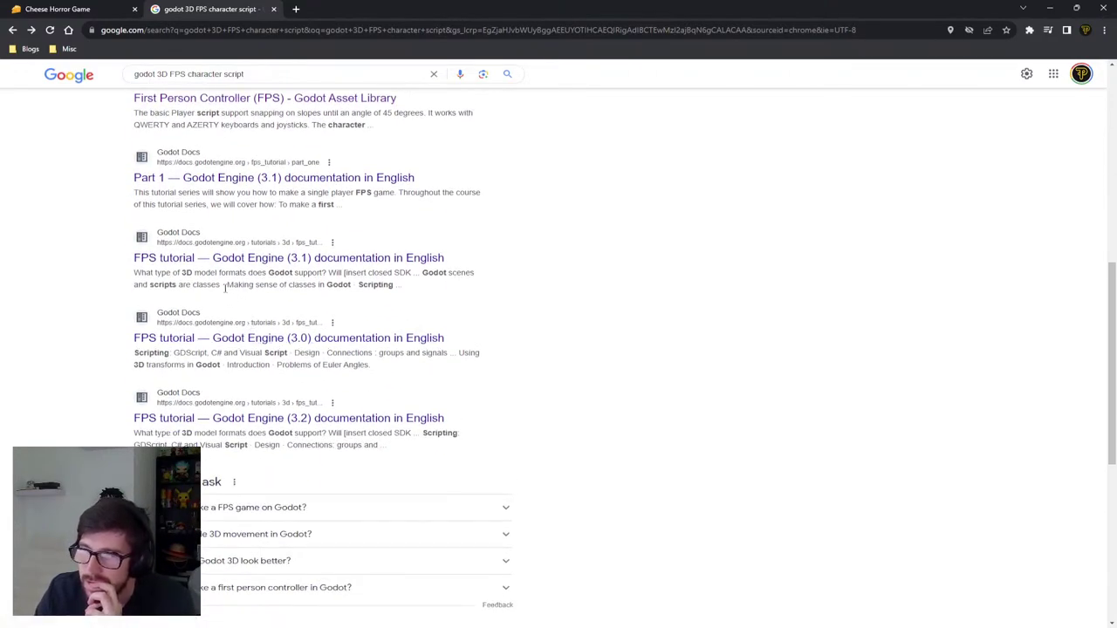
scroll(254, 275, up, 10)
double_click(165, 86)
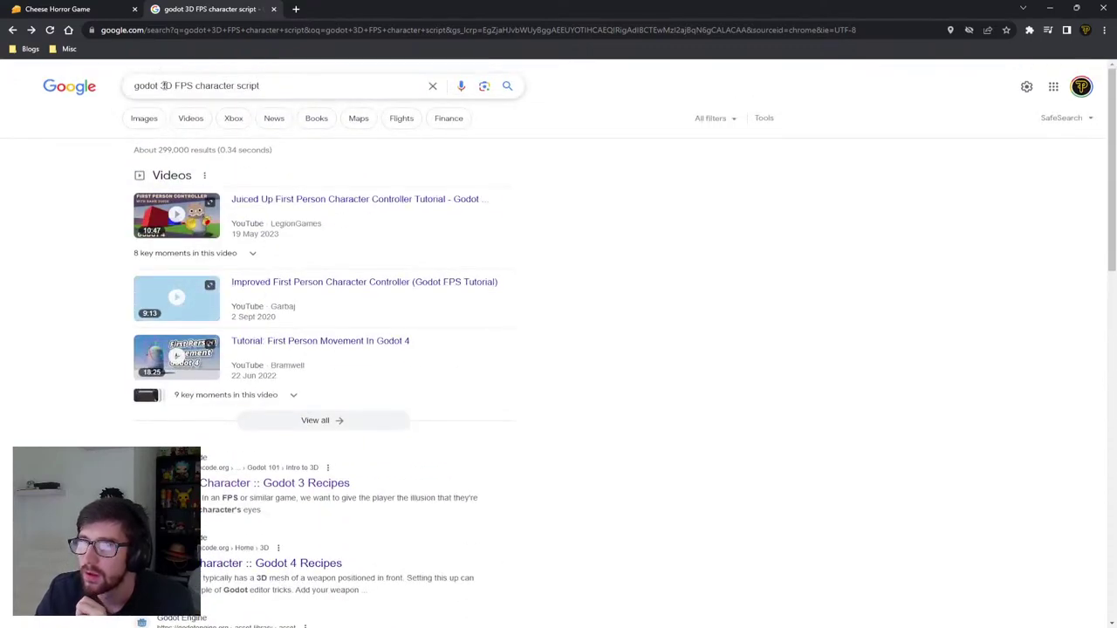
key(Right)
key(Right)
key(Right)
key(Right)
key(Right)
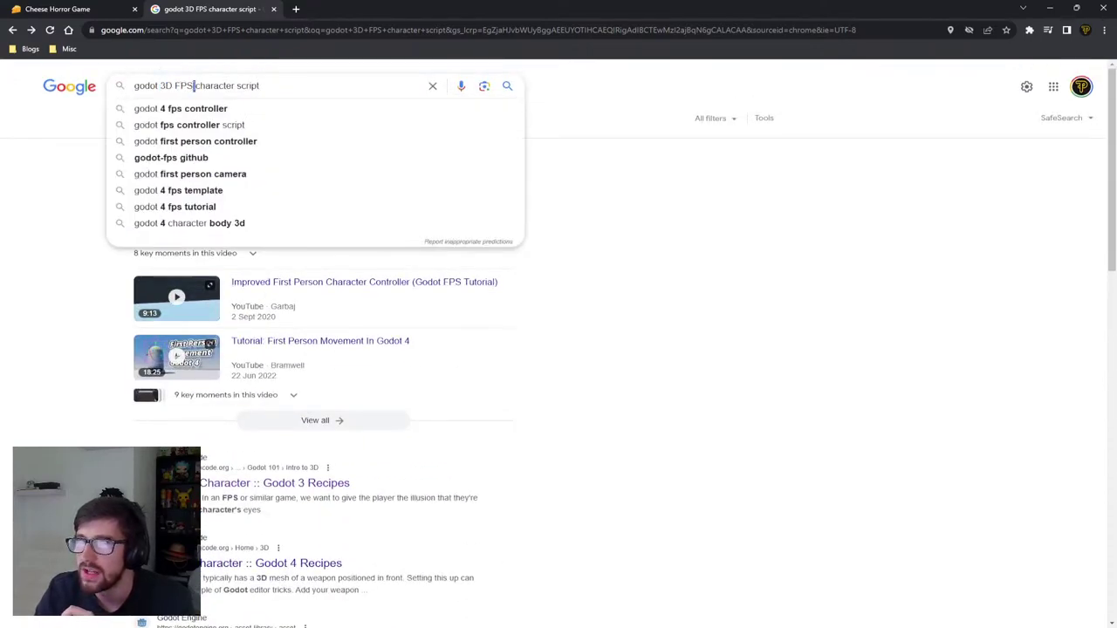
double_click(166, 85)
text(4.0)
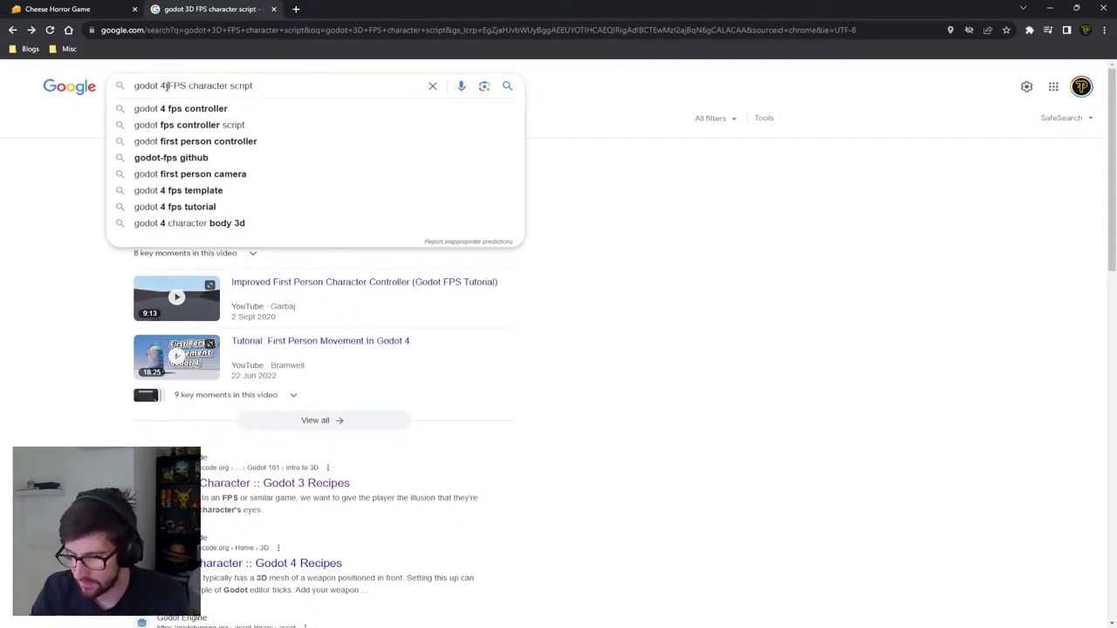
key(Return)
scroll(88, 237, down, 4)
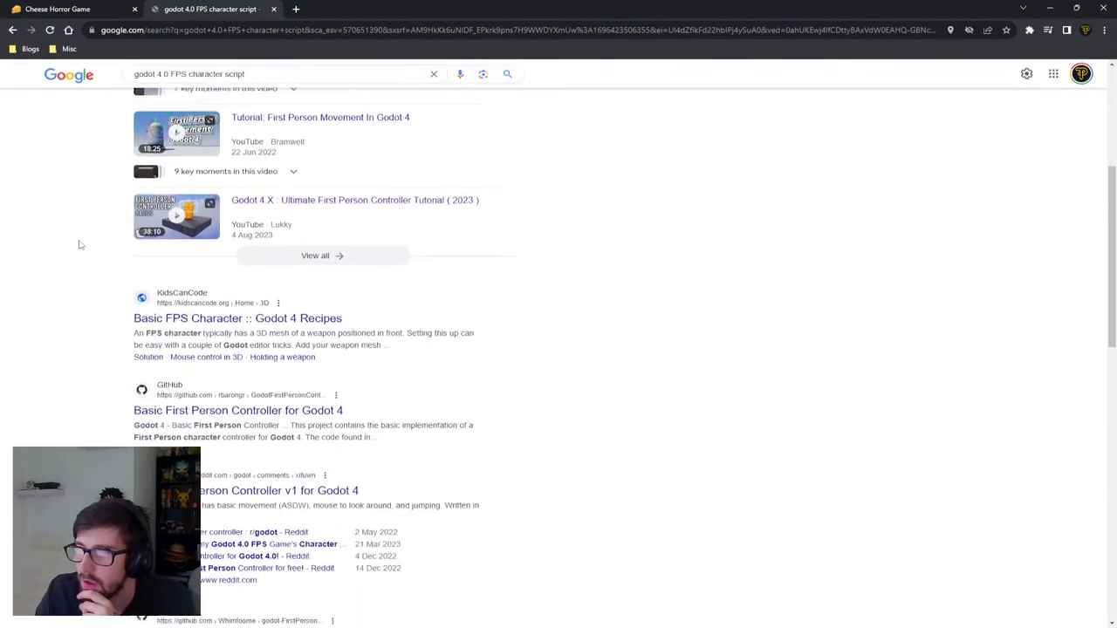
Step: Open the Basic FPS Character Godot 4 recipe and highlight its four var property lines
click(138, 302)
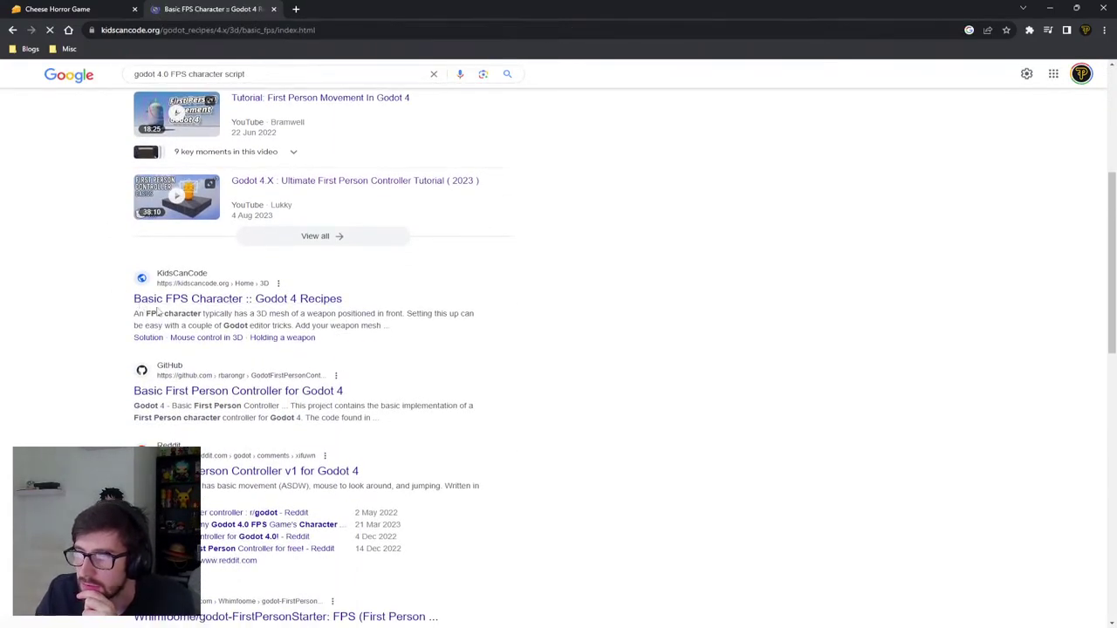
scroll(353, 357, down, 1)
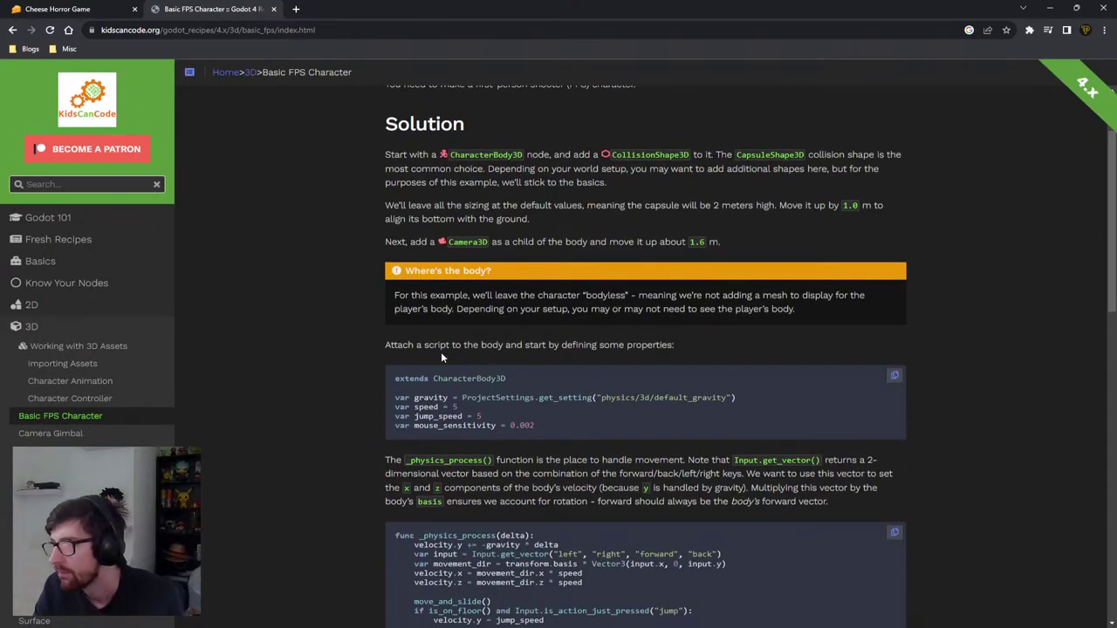
double_click(438, 416)
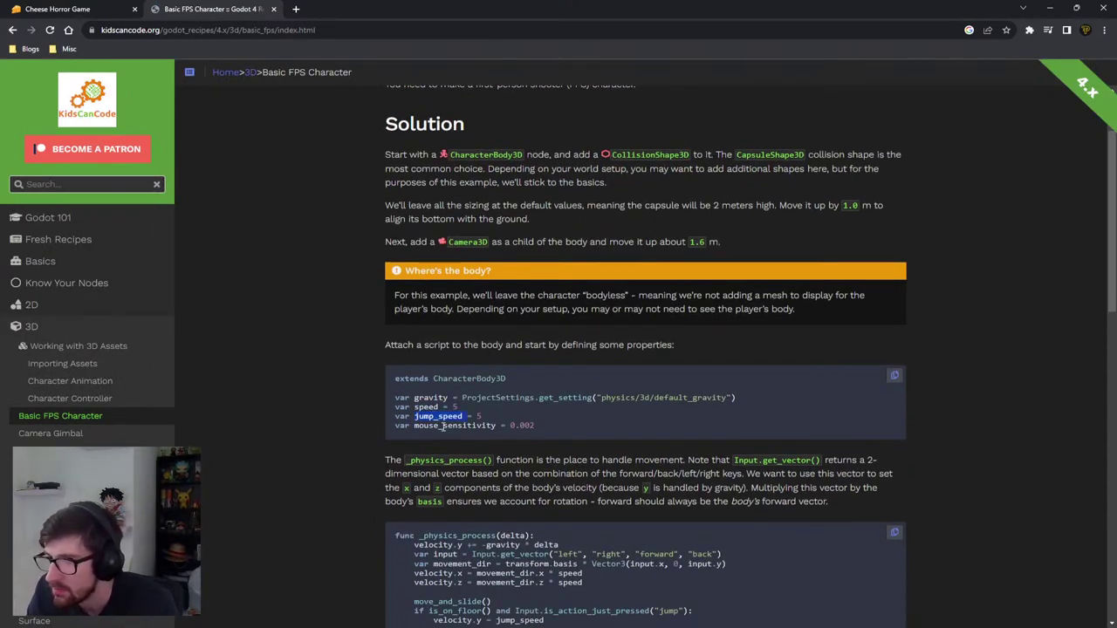
double_click(454, 424)
click(509, 424)
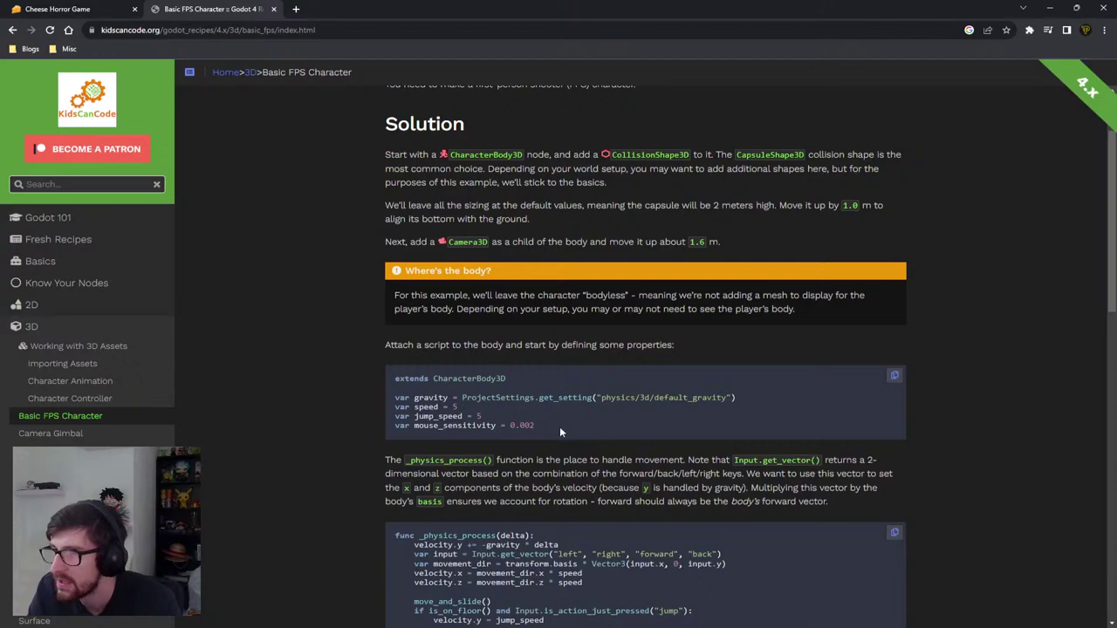
drag(559, 431, 414, 394)
scroll(428, 410, down, 3)
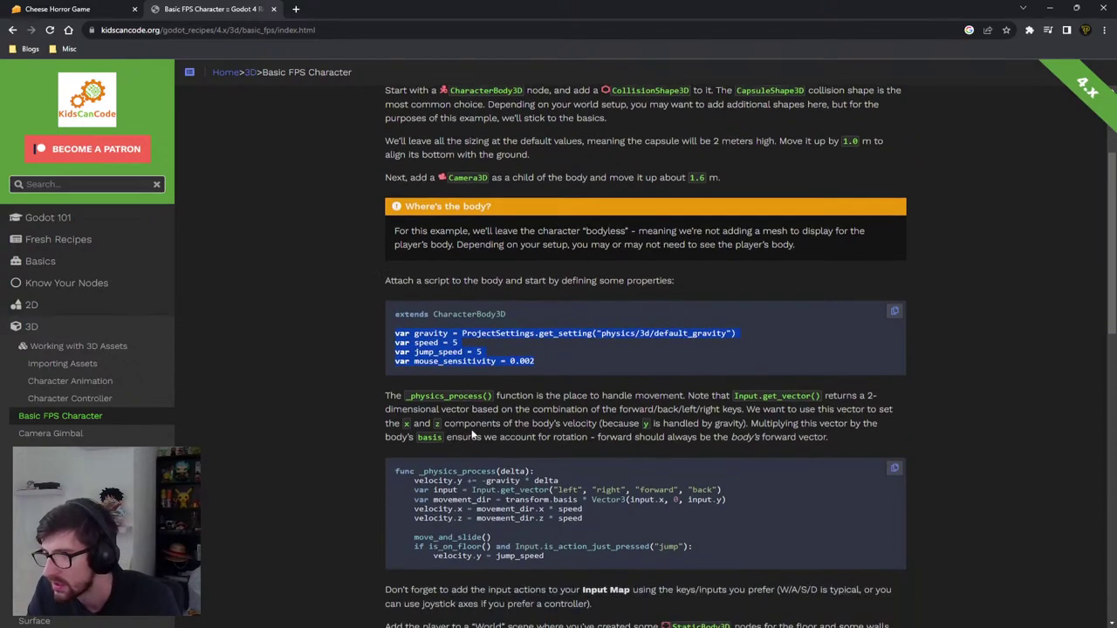
scroll(540, 429, up, 4)
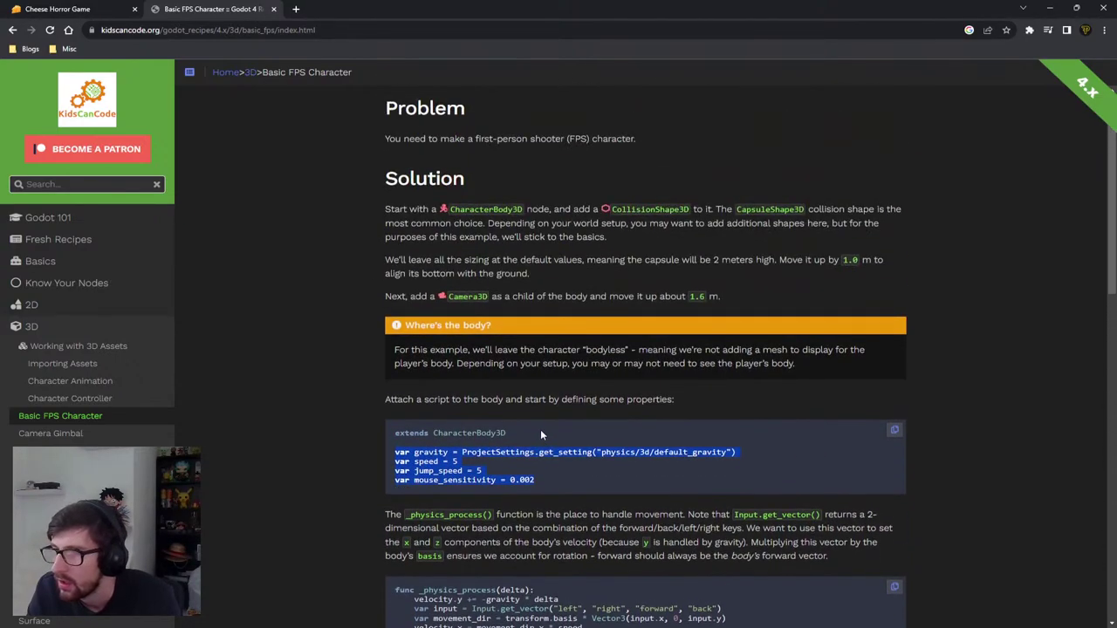
scroll(539, 430, down, 20)
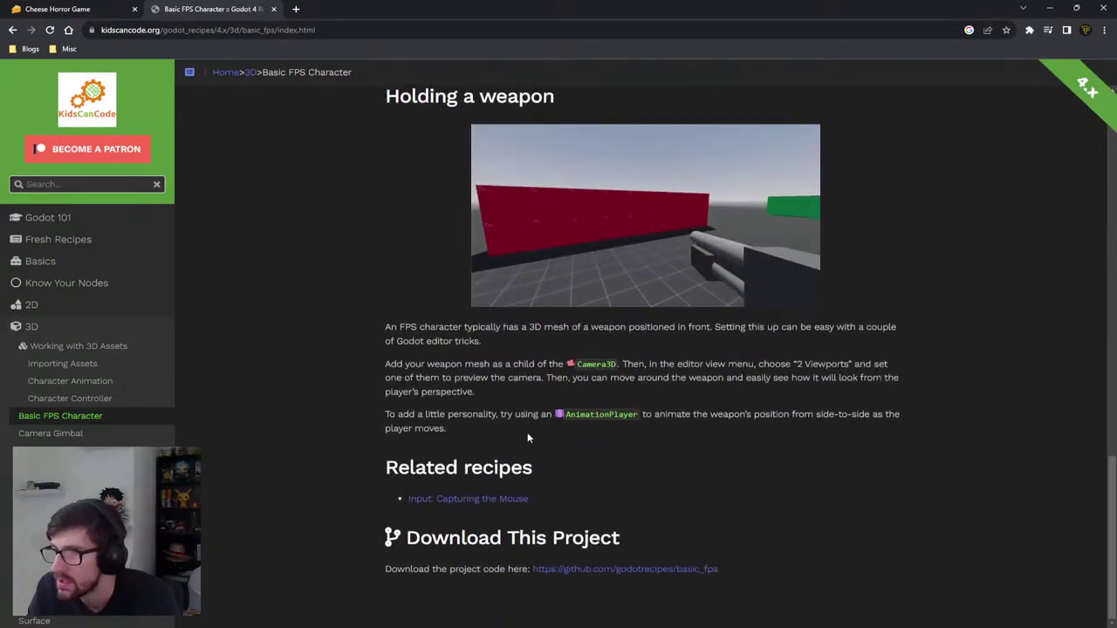
Step: View fps_player.gd in the godotrecipes basic_fps GitHub repository, then return to Godot
click(619, 569)
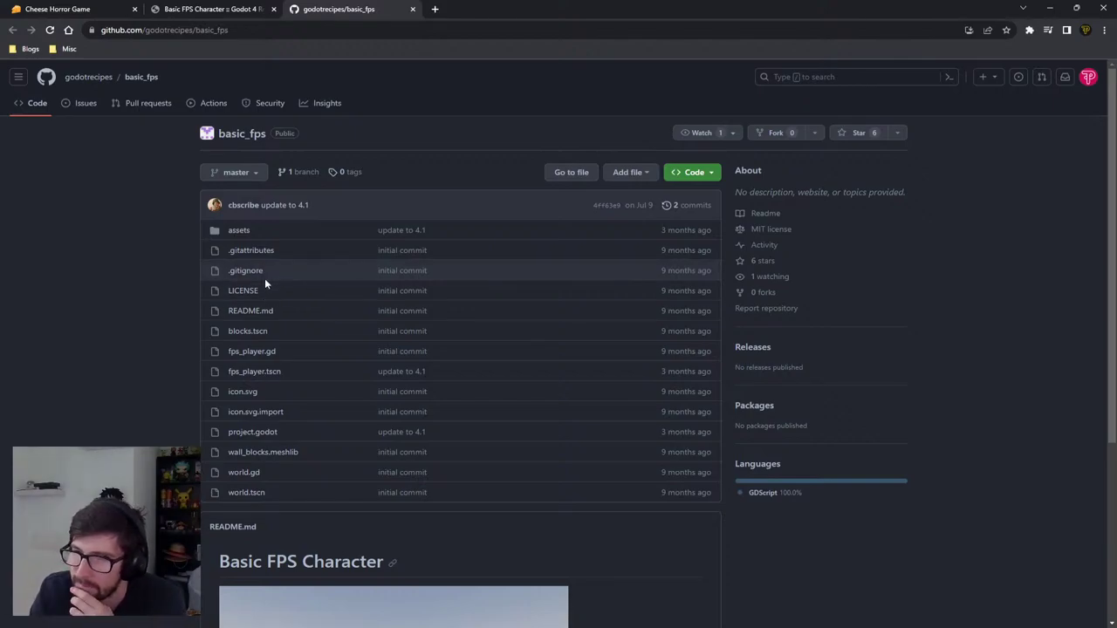
scroll(266, 284, down, 2)
scroll(252, 325, up, 1)
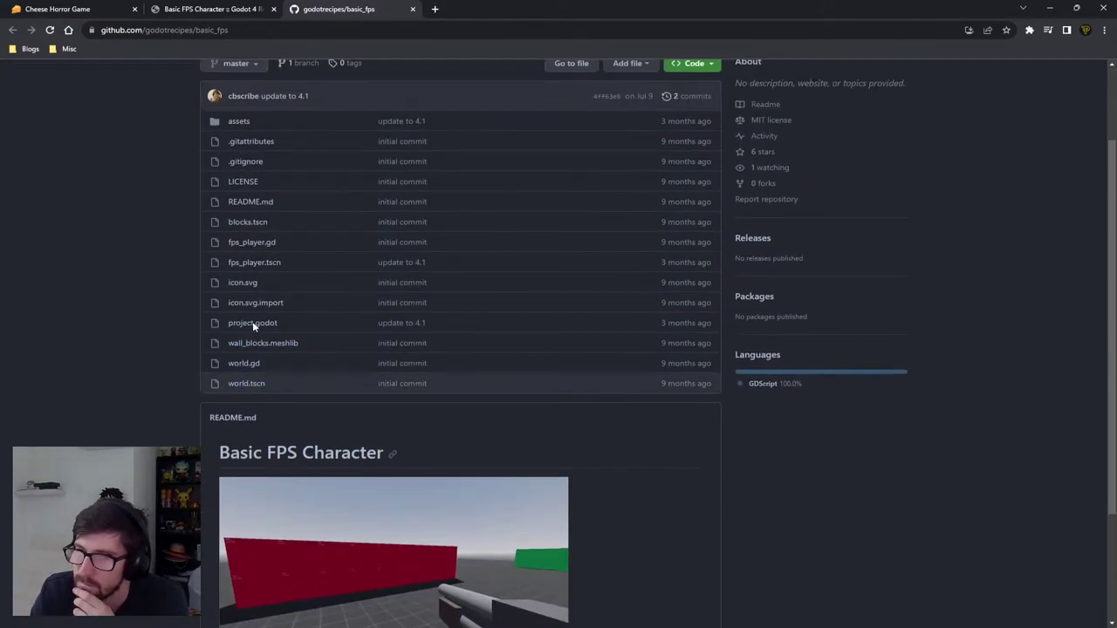
click(262, 244)
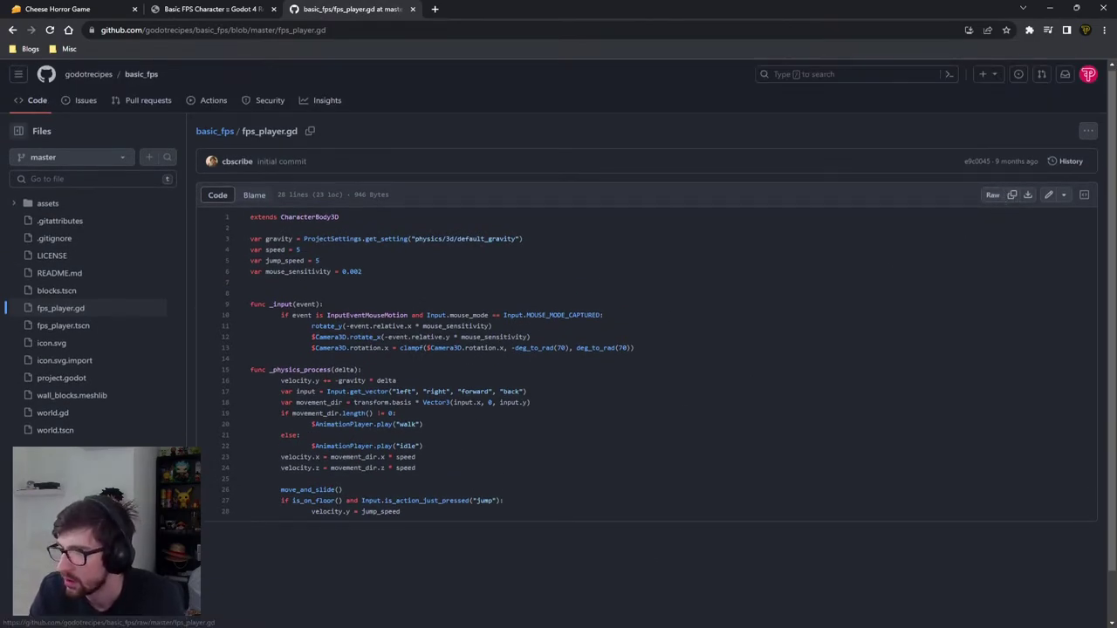
click(647, 602)
Step: Strip the template's _physics_process function from Player.gd and save
click(479, 321)
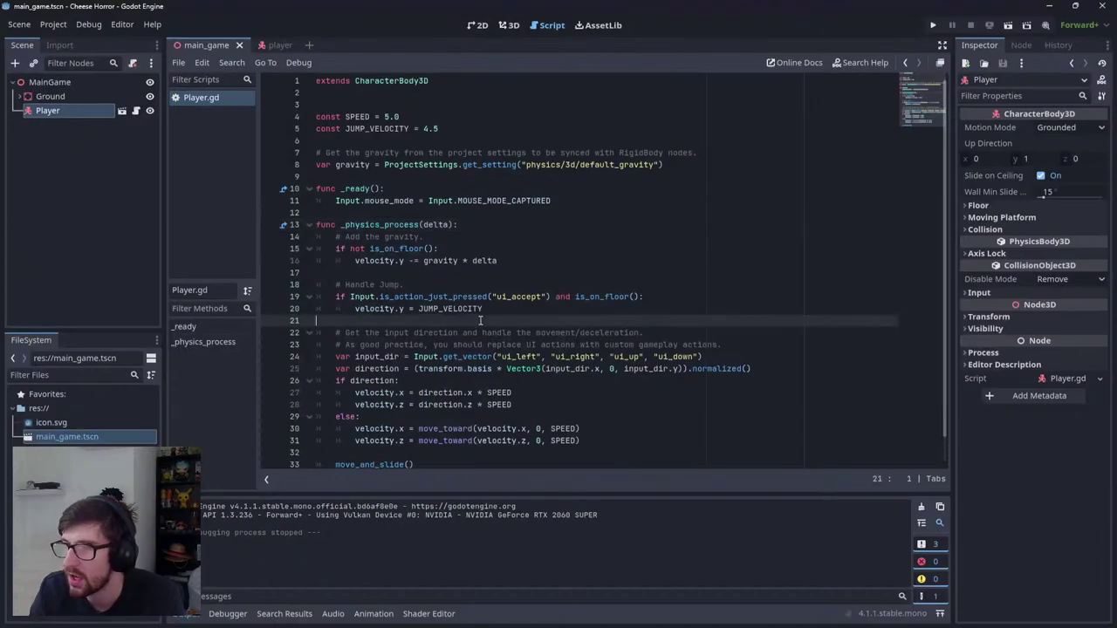
key(ctrl+a)
text(extends CharacterBody3D  var gravity = ProjectSettings.get_setting("physics/3d/default_gravity") var speed = 5 var jump_speed = 5 var mouse_sensitivity = 0.002   func _input(event): 	if event is InputEventMouseMotion and Input.mouse_mode == Input.MOUSE_MODE_CAPTURED: 		rotate_y(-event.relative.x * mouse_sensitivity) 		$Camera3D.rotate_x(-event.relative.y * mouse_sensitivity) 		$Camera3D.rotation.x = clampf($Camera3D.rotation.x, -deg_to_rad(70), deg_to_rad(70))  func _physics_process(delta): 	velocity.y += -gravity * delta 	var input = Input.get_vector("left", "right", "forward", "back") 	var movement_dir = transform.basis * Vector3(input.x, 0, input.y) 	if movement_dir.length() != 0: 		$AnimationPlayer.play("walk") 	else: 		$AnimationPlayer.play("idle") 	velocity.x = movement_dir.x * speed 	velocity.z = movement_dir.z * speed  	move_and_slide() 	if is_on_floor() and Input.is_action_just_pressed("jump"): 		velocity.y = jump_speed)
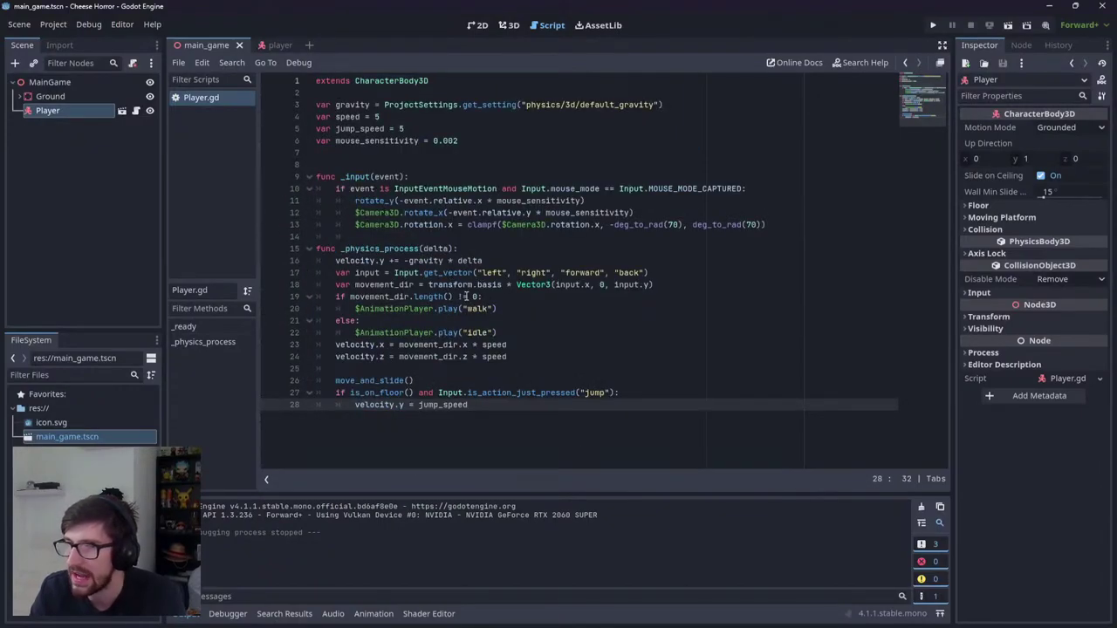
click(389, 170)
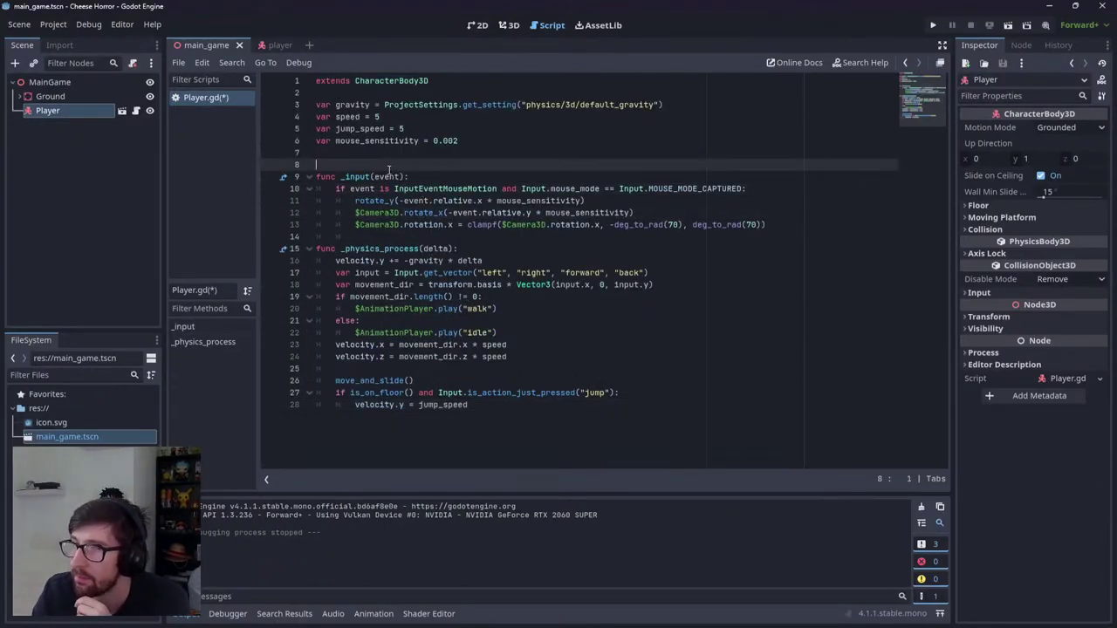
click(421, 158)
key(ctrl+z)
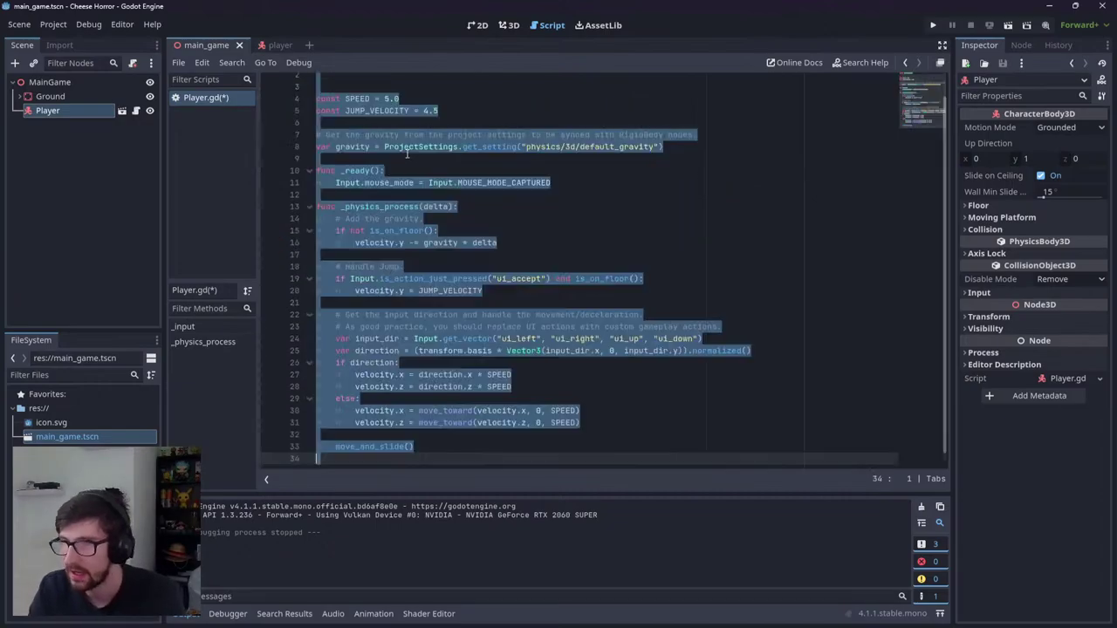
click(389, 212)
drag(362, 199, 527, 515)
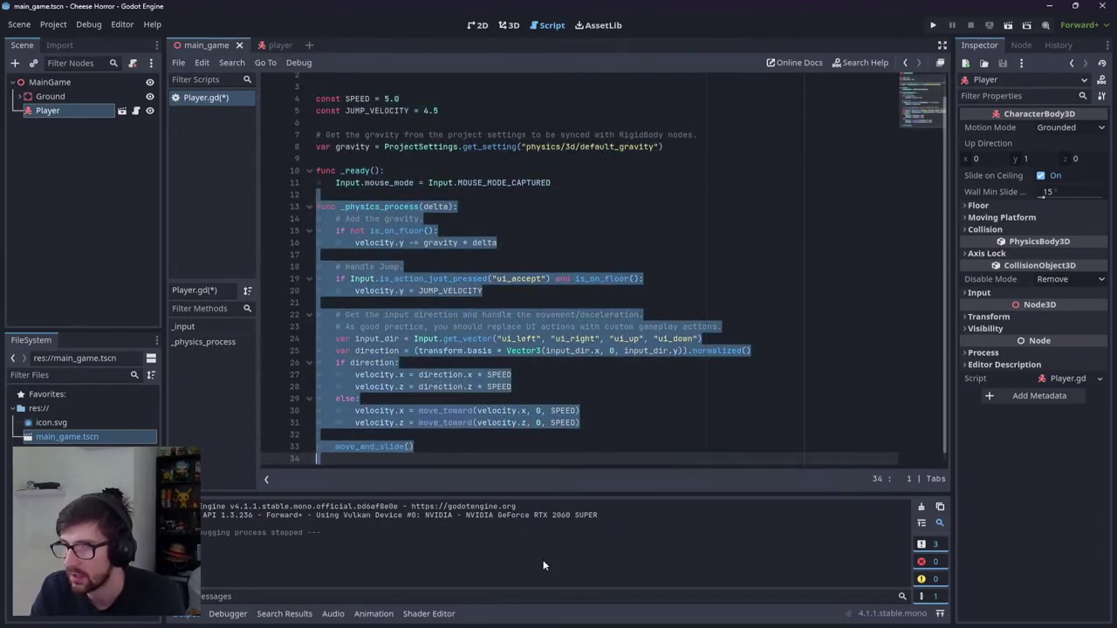
key(ctrl+s)
key(BackSpace)
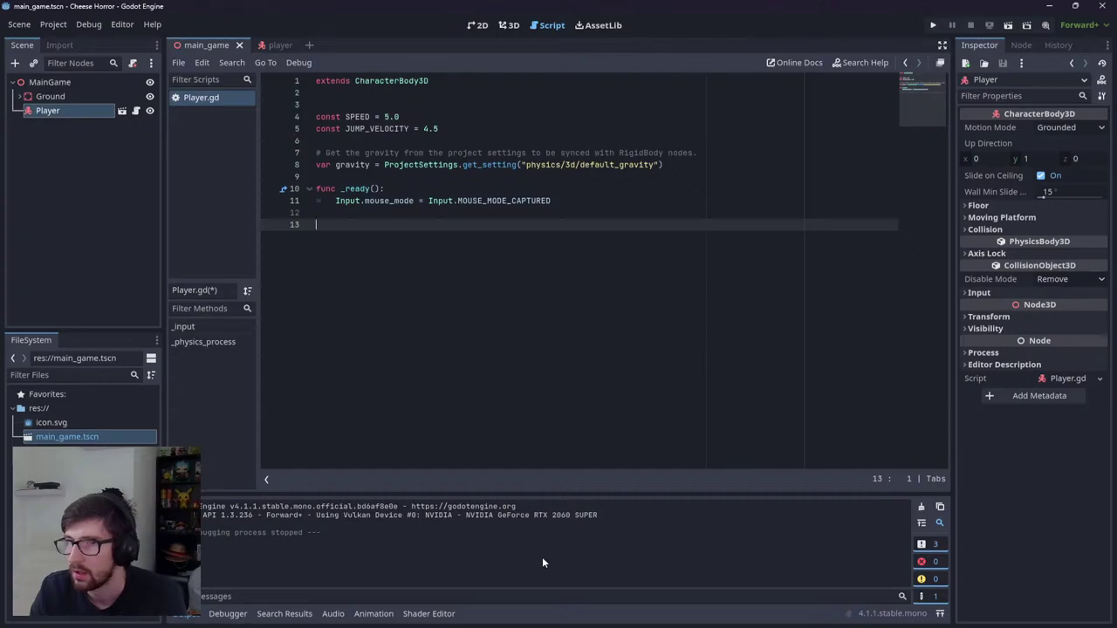
Step: Paste the FPS code at the top and move the _ready block right after the variables
drag(352, 180, 316, 81)
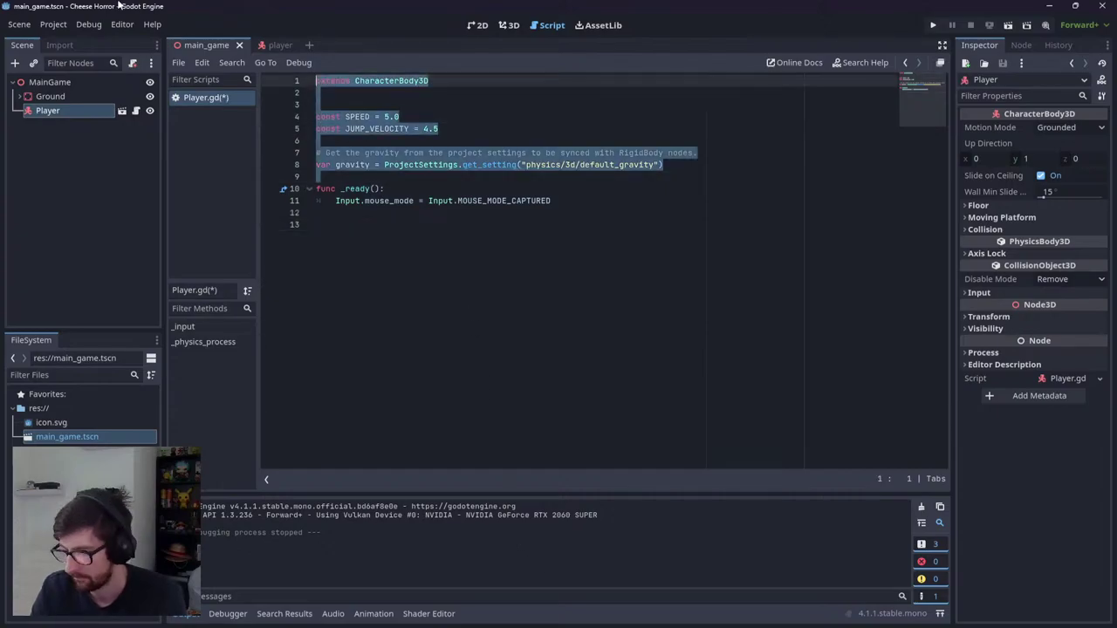
key(BackSpace)
text(extends CharacterBody3D  var gravity = ProjectSettings.get_setting("physics/3d/default_gravity") var speed = 5 var jump_speed = 5 var mouse_sensitivity = 0.002   func _input(event): 	if event is InputEventMouseMotion and Input.mouse_mode == Input.MOUSE_MODE_CAPTURED: 		rotate_y(-event.relative.x * mouse_sensitivity) 		$Camera3D.rotate_x(-event.relative.y * mouse_sensitivity) 		$Camera3D.rotation.x = clampf($Camera3D.rotation.x, -deg_to_rad(70), deg_to_rad(70)) 	 func _physics_process(delta): 	velocity.y += -gravity * delta 	var input = Input.get_vector("left", "right", "forward", "back") 	var movement_dir = transform.basis * Vector3(input.x, 0, input.y) 	if movement_dir.length() != 0: 		$AnimationPlayer.play("walk") 	else: 		$AnimationPlayer.play("idle") 	velocity.x = movement_dir.x * speed 	velocity.z = movement_dir.z * speed  	move_and_slide() 	if is_on_floor() and Input.is_action_just_pressed("jump"): 		velocity.y = jump_speed)
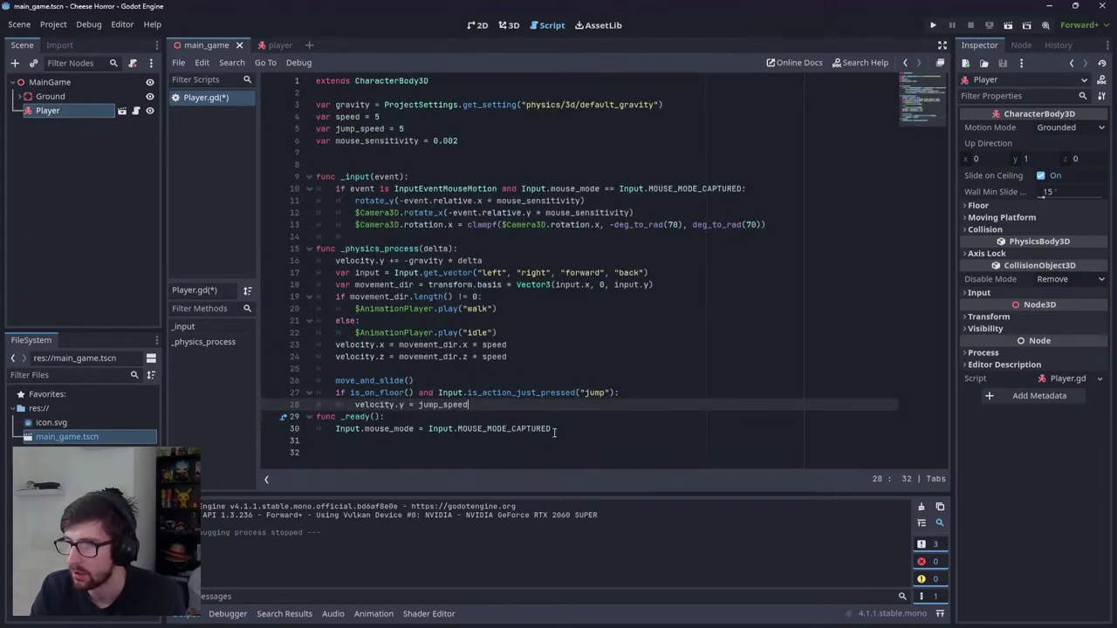
drag(552, 428, 262, 417)
key(ctrl+c)
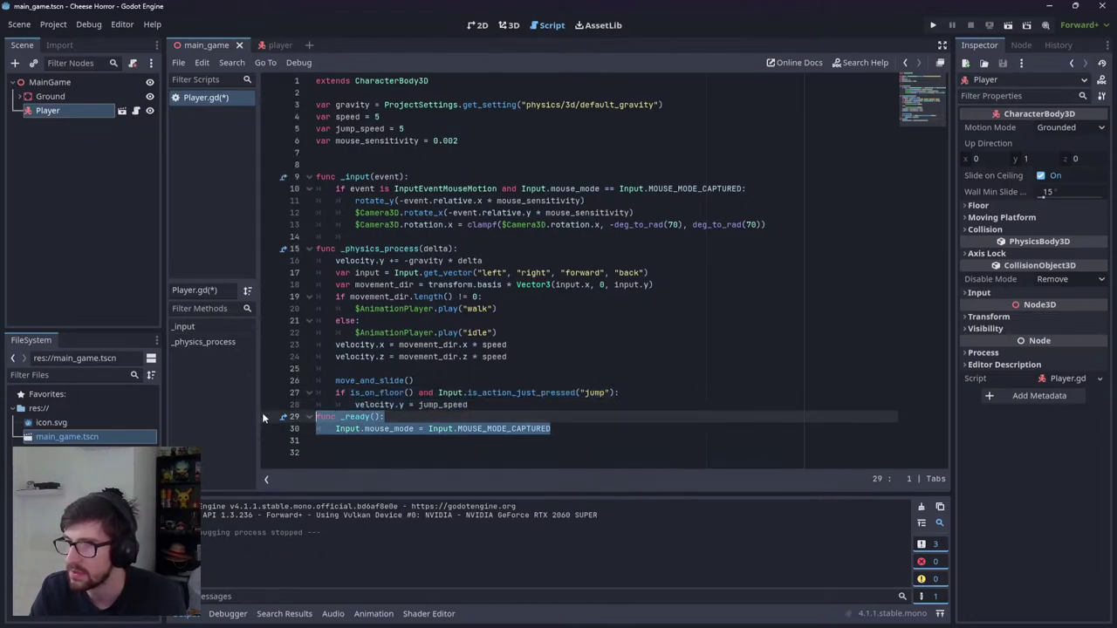
key(BackSpace)
key(BackSpace)
click(432, 152)
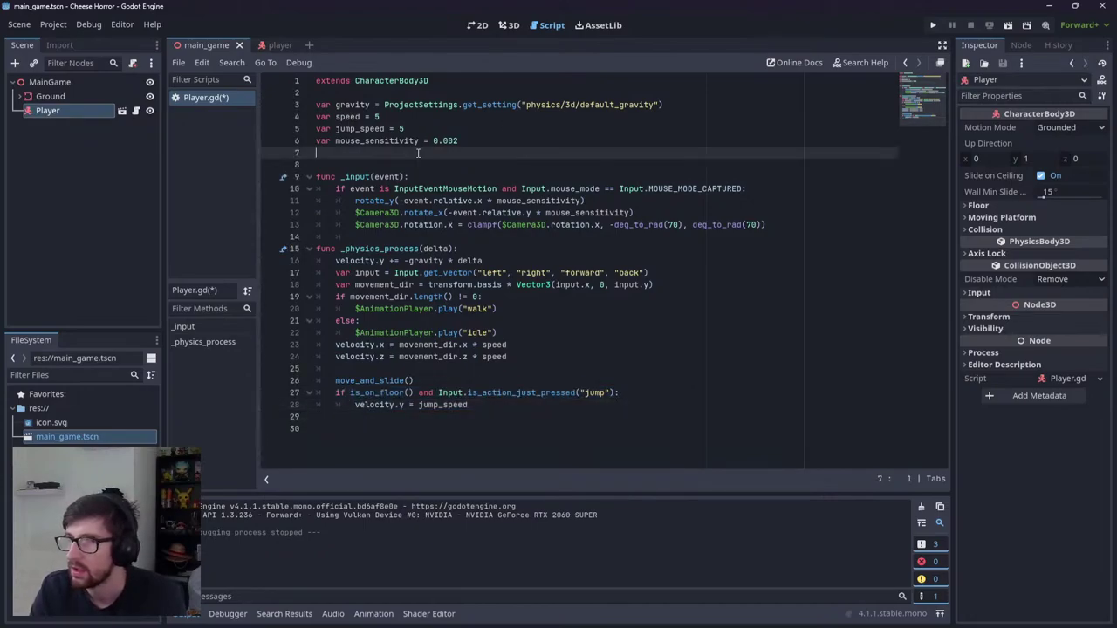
key(Return)
key(ctrl+v)
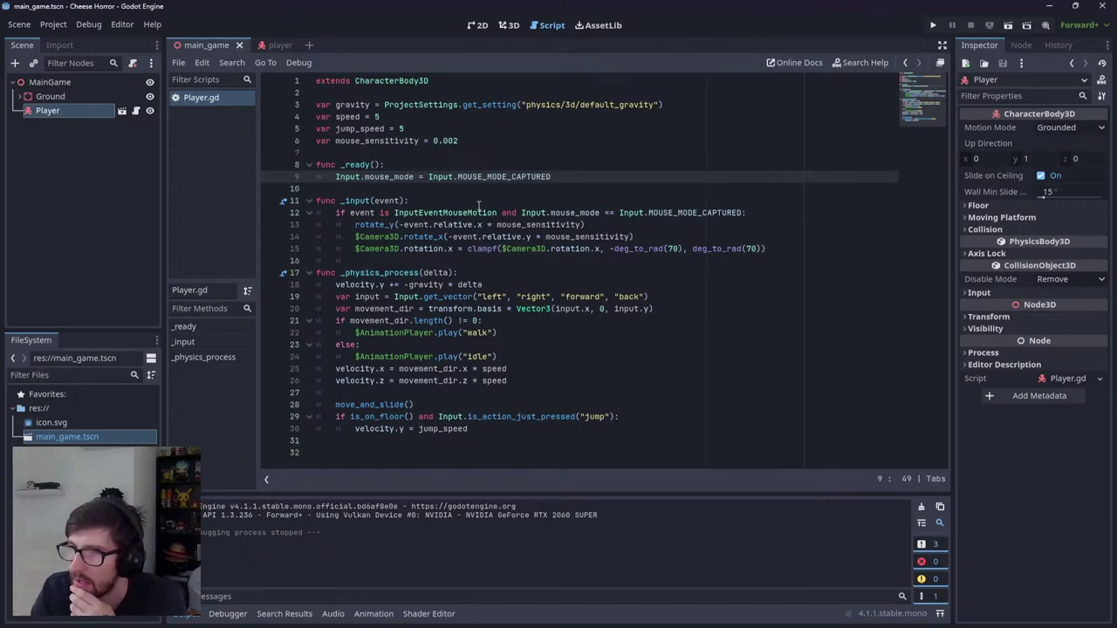
Step: Start a new line 7 after the sensitivity variable with 'var head ='
click(388, 225)
click(442, 249)
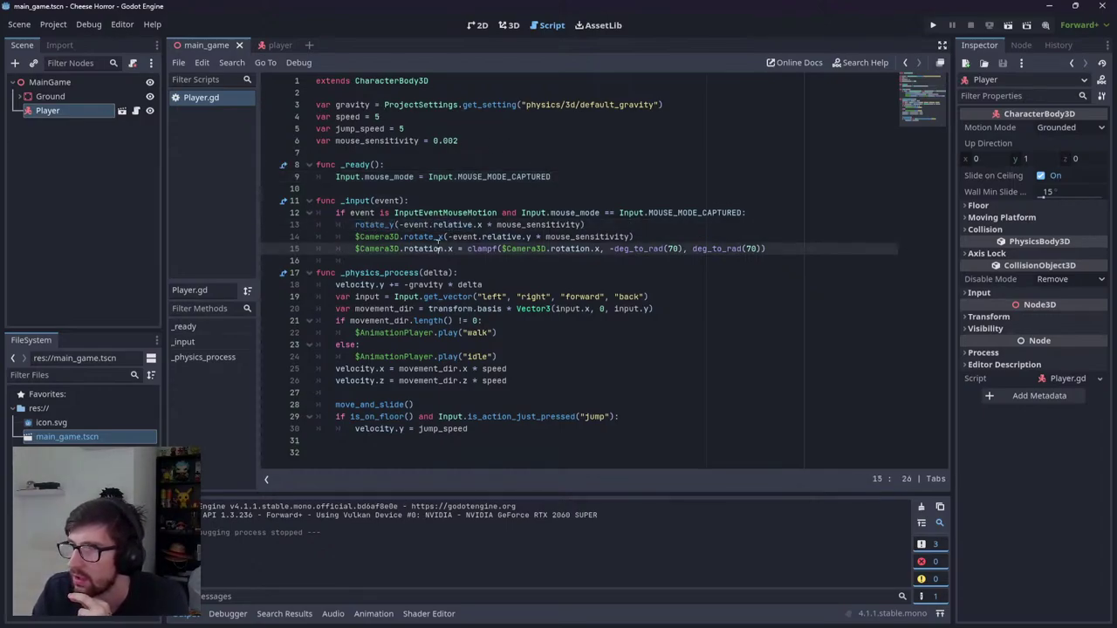
click(410, 236)
click(386, 225)
double_click(385, 237)
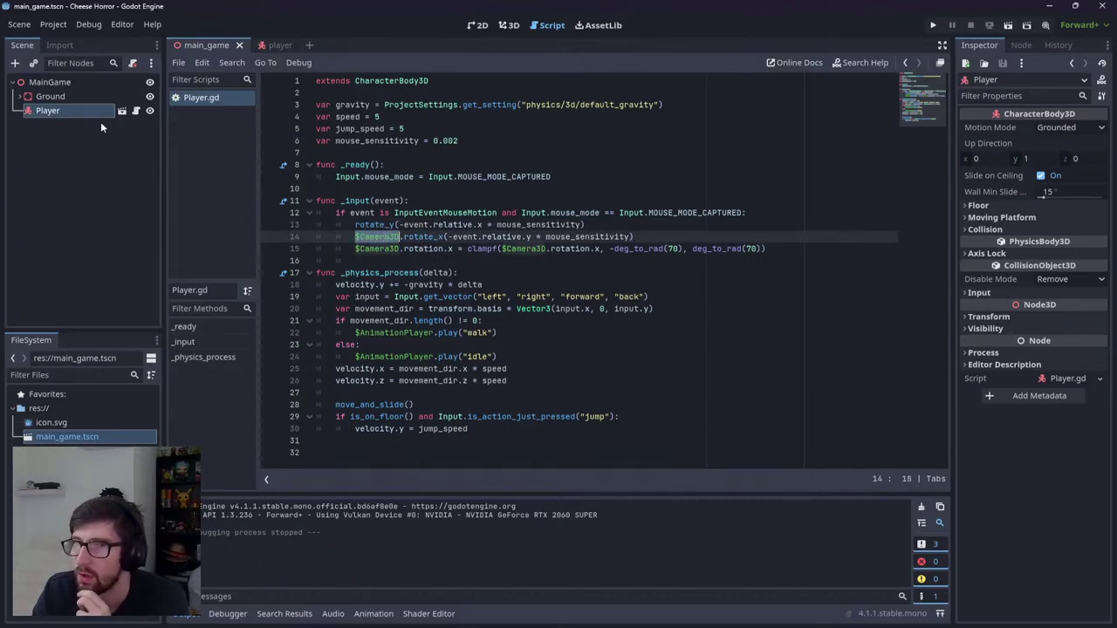
double_click(380, 225)
click(512, 139)
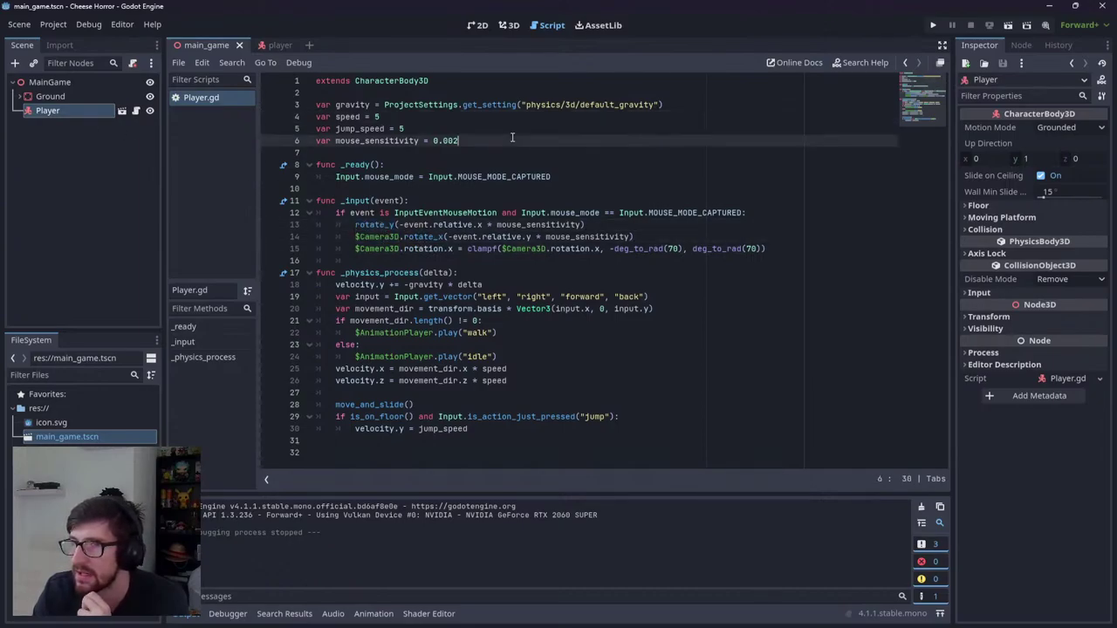
key(Return)
text(var)
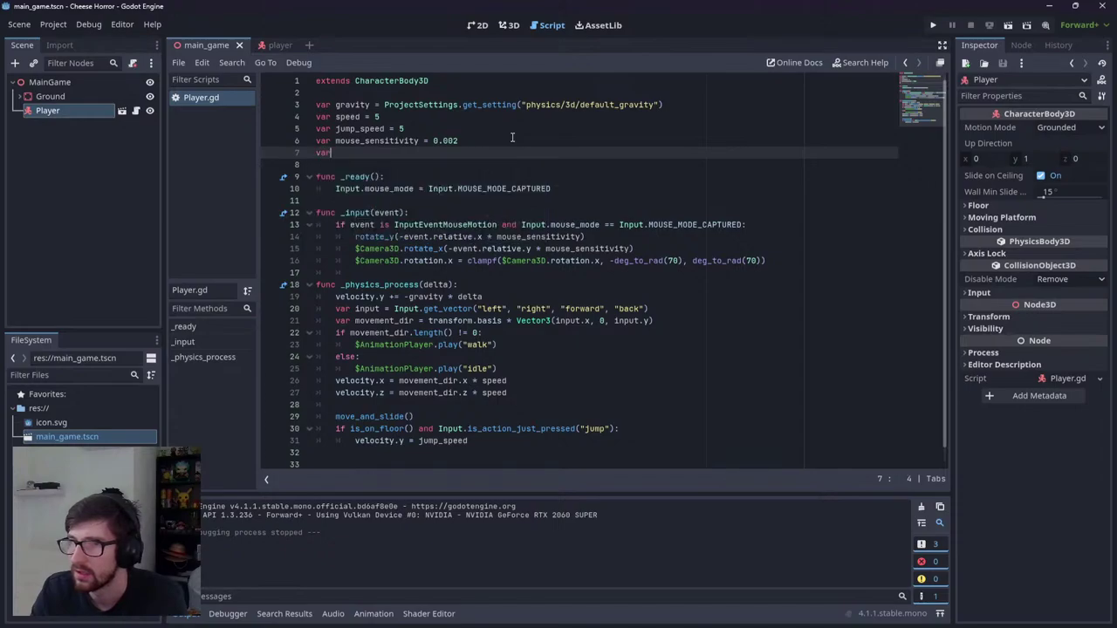
text( head =)
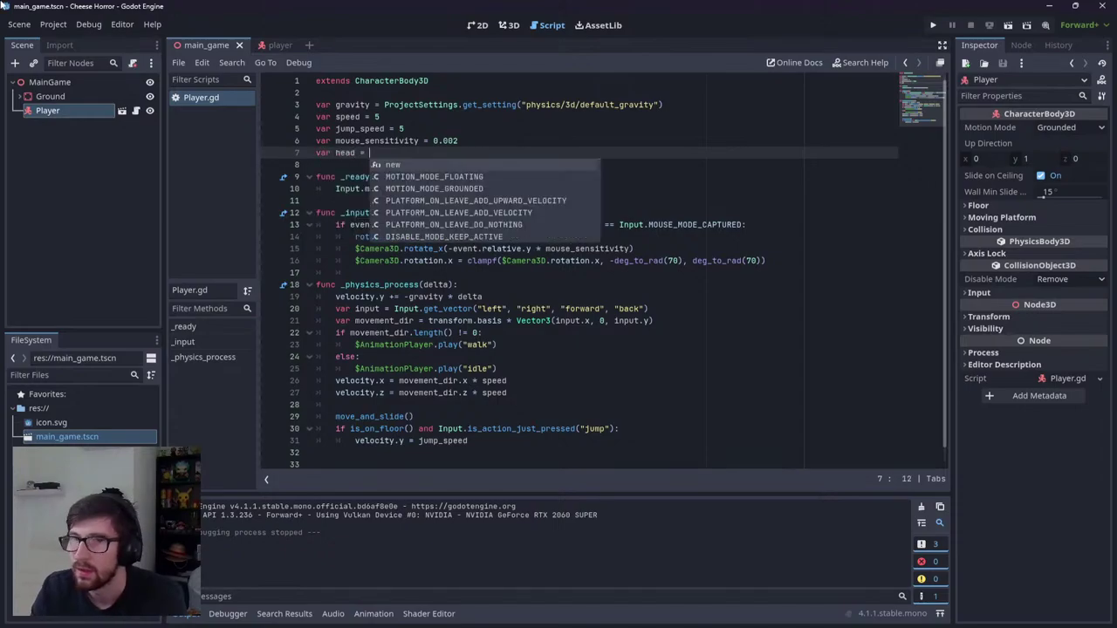
click(122, 111)
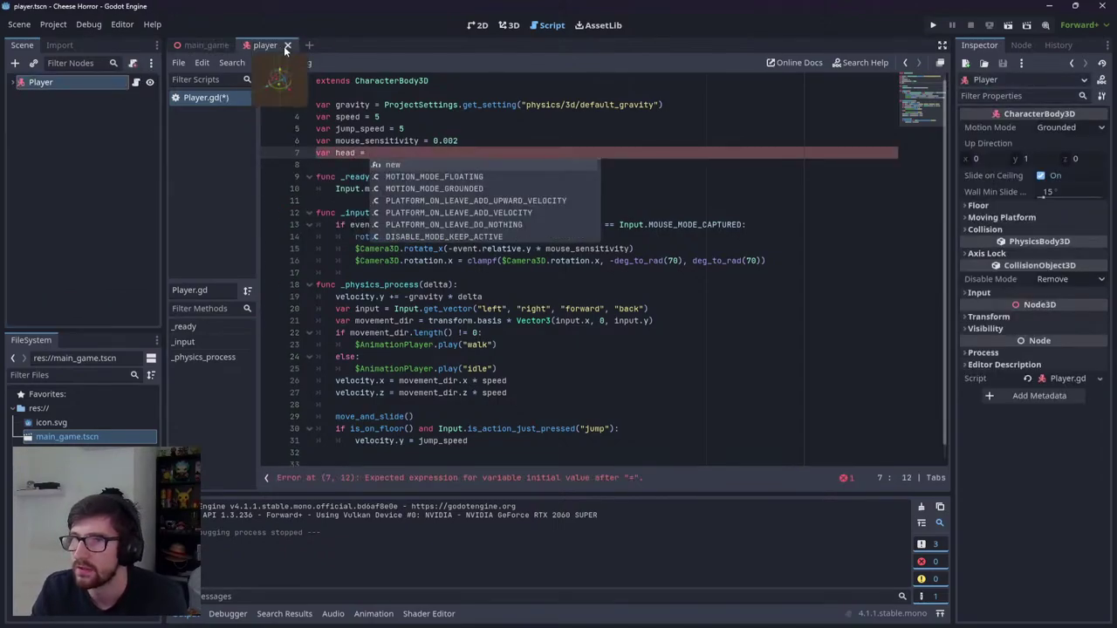
click(12, 82)
click(354, 153)
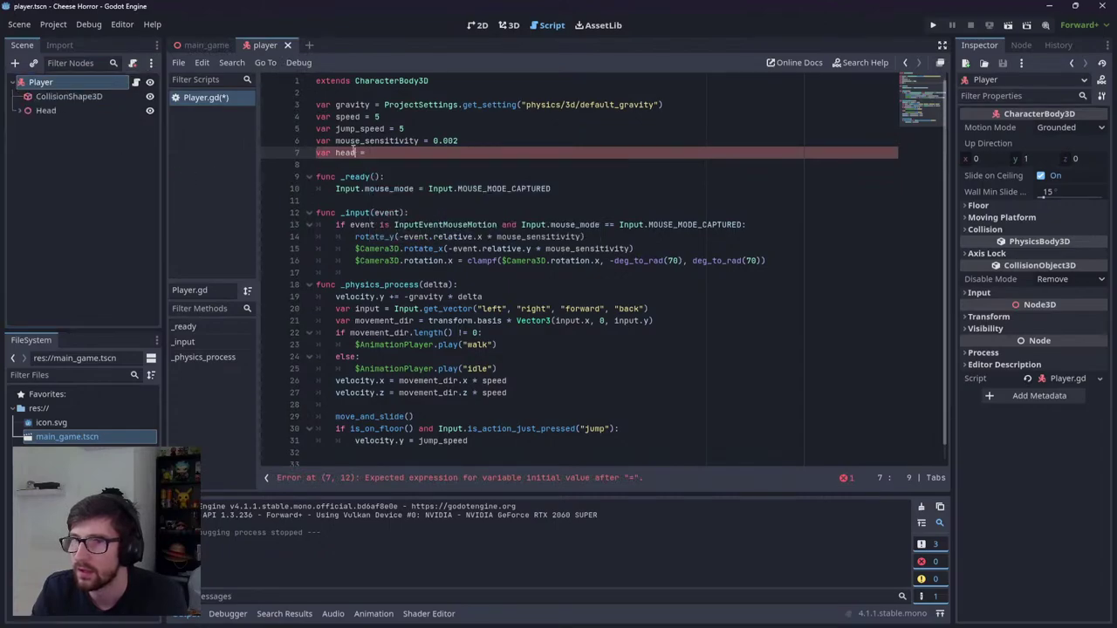
click(42, 111)
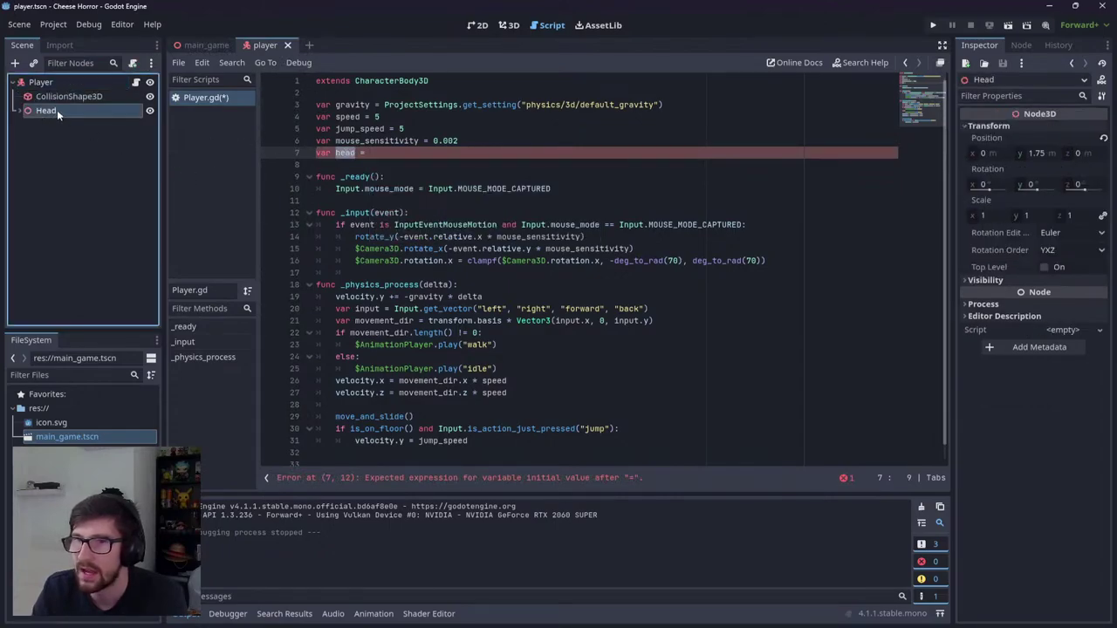
click(387, 153)
ctrl+drag(77, 115, 299, 153)
key(ctrl+z)
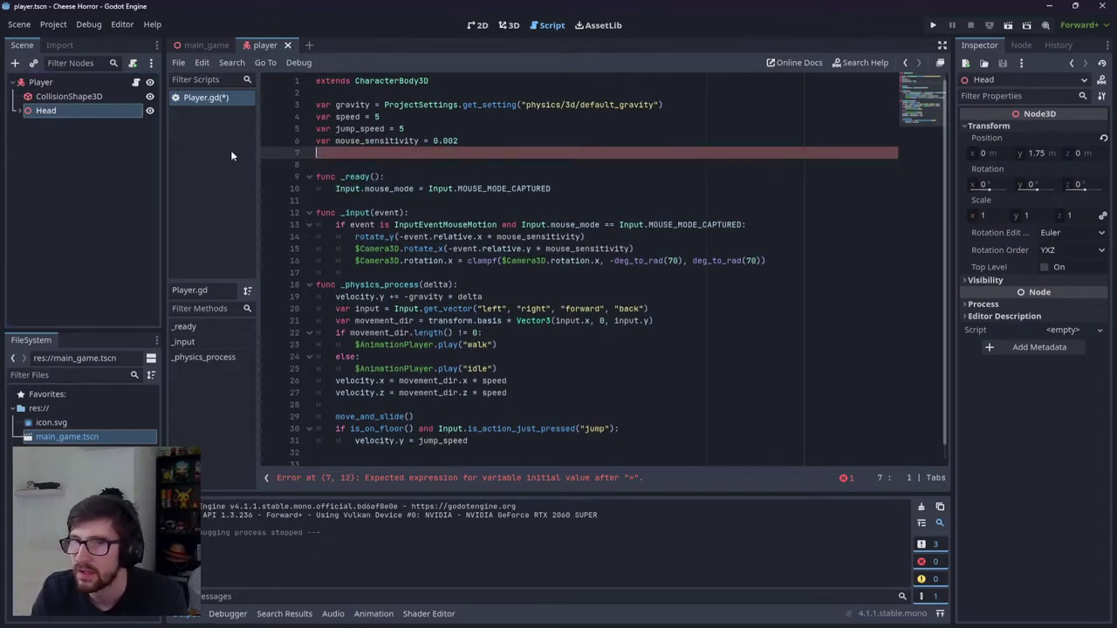
ctrl+drag(48, 111, 394, 154)
click(401, 153)
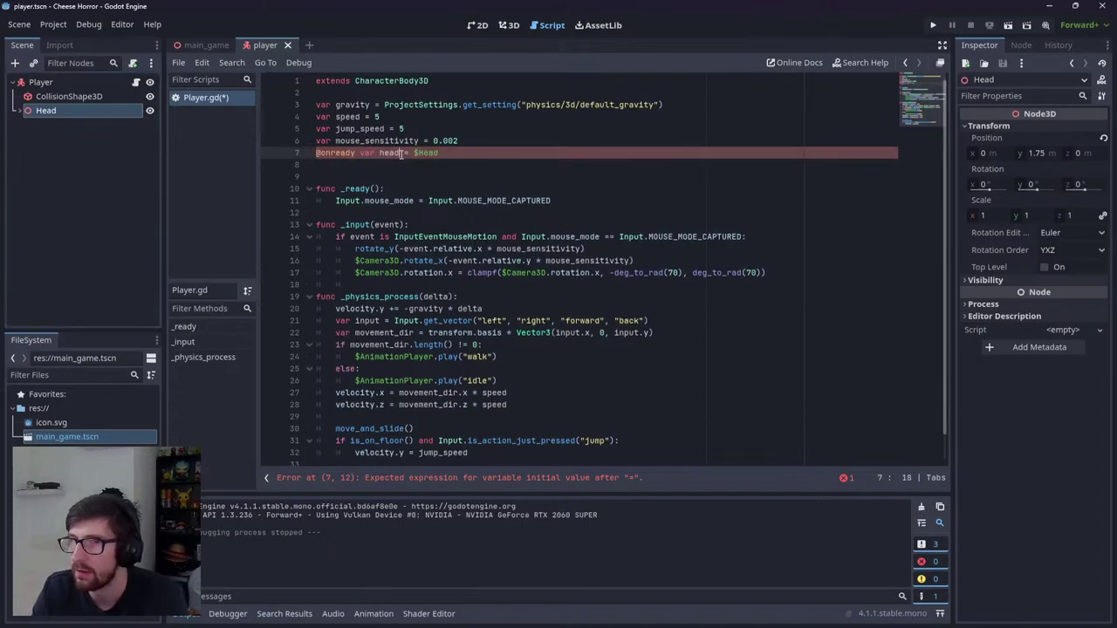
Step: Replace the three $Camera3D references in the mouse-look code with head
scroll(376, 319, down, 1)
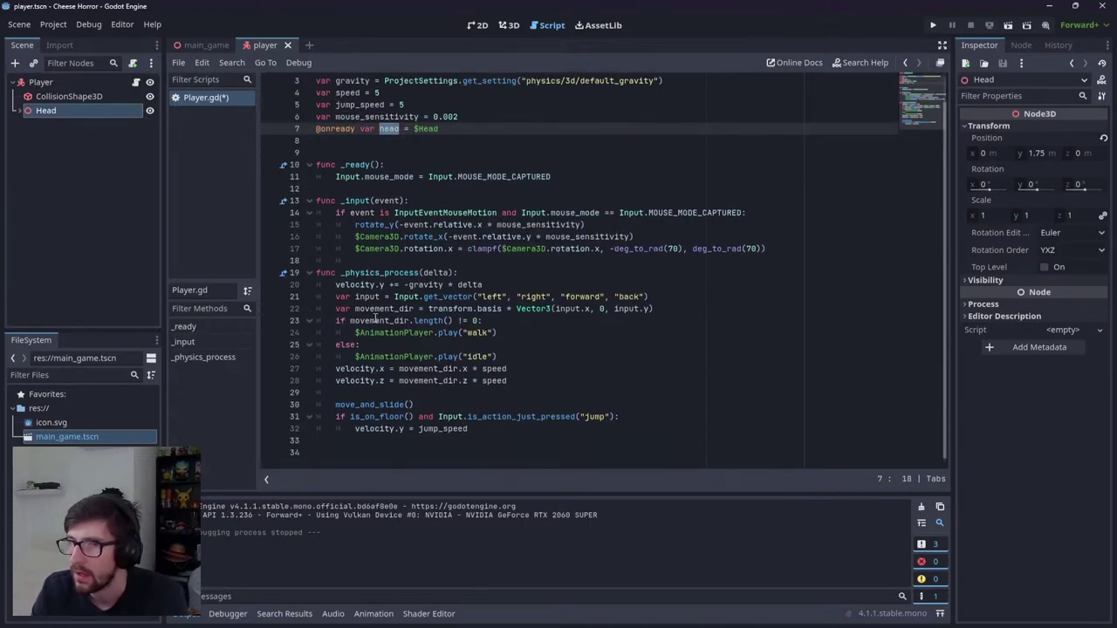
double_click(382, 236)
text(head)
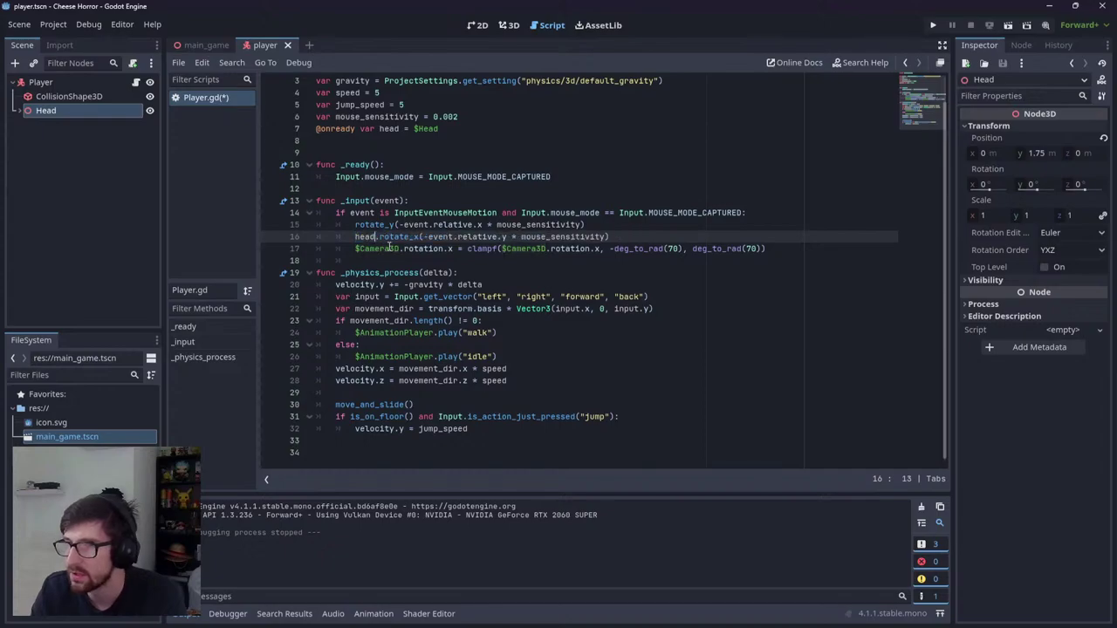
double_click(377, 249)
text(head)
double_click(510, 249)
text(head)
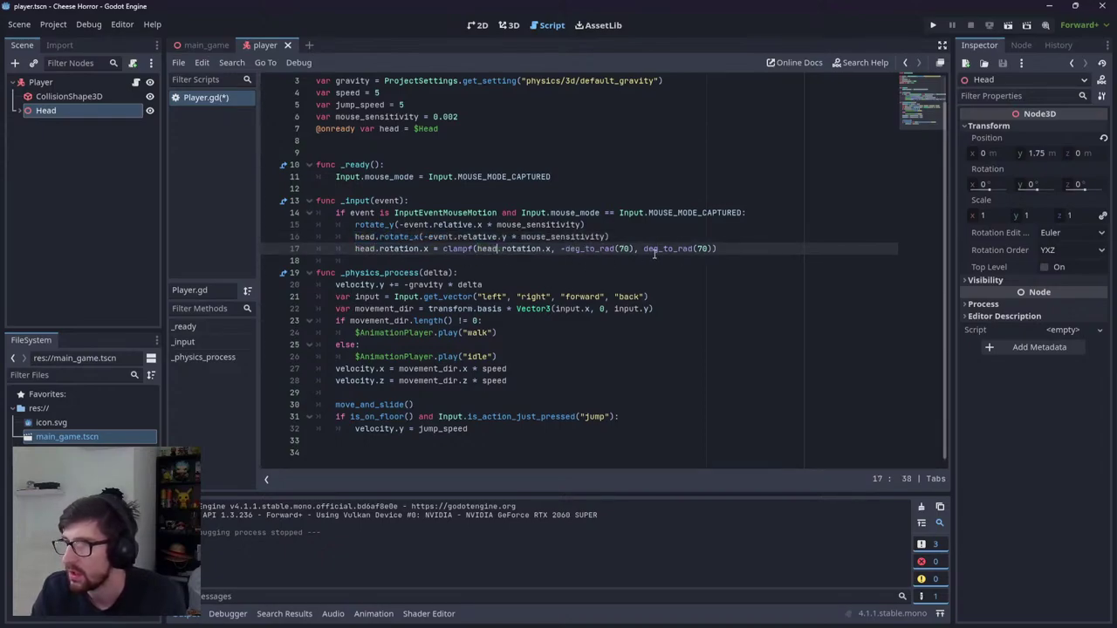
Step: Delete the walk/idle animation if/else block
key(Up)
key(Up)
key(End)
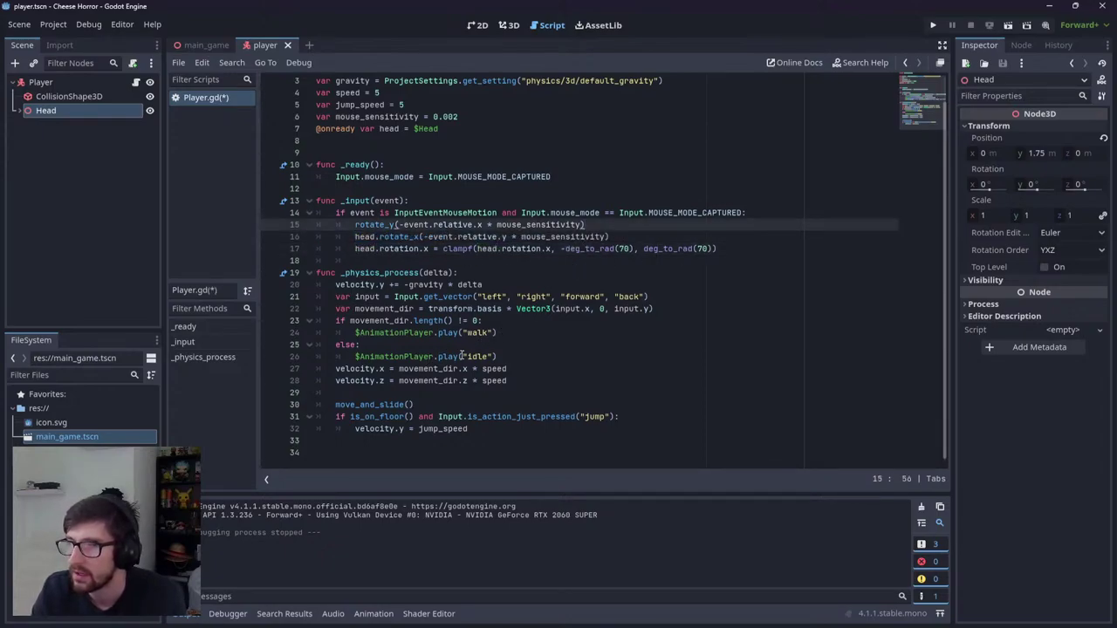
drag(522, 356, 299, 323)
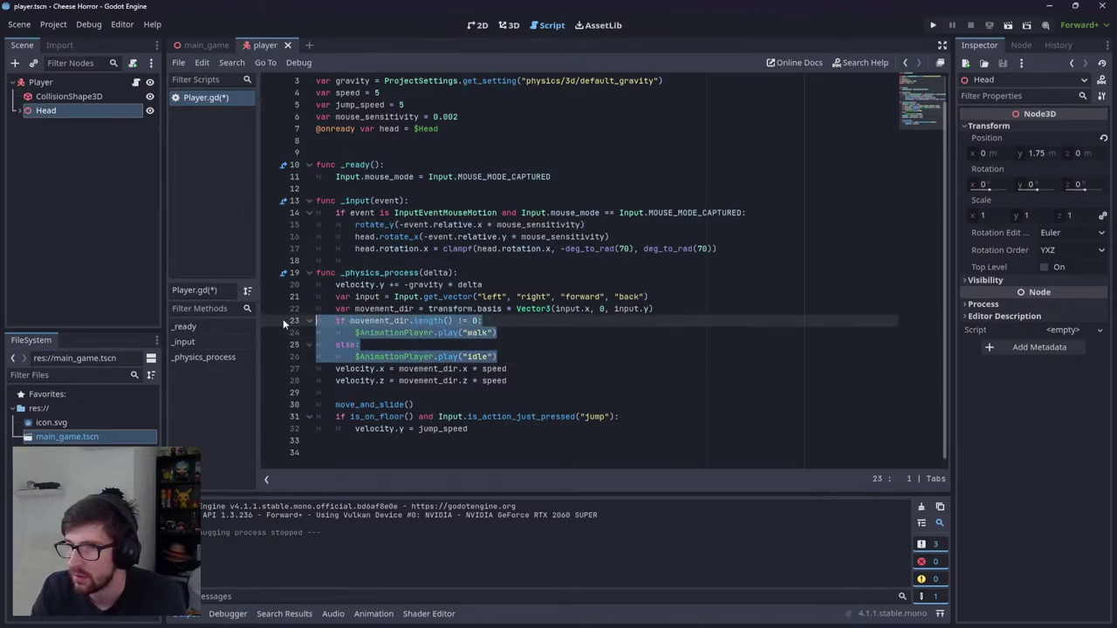
key(BackSpace)
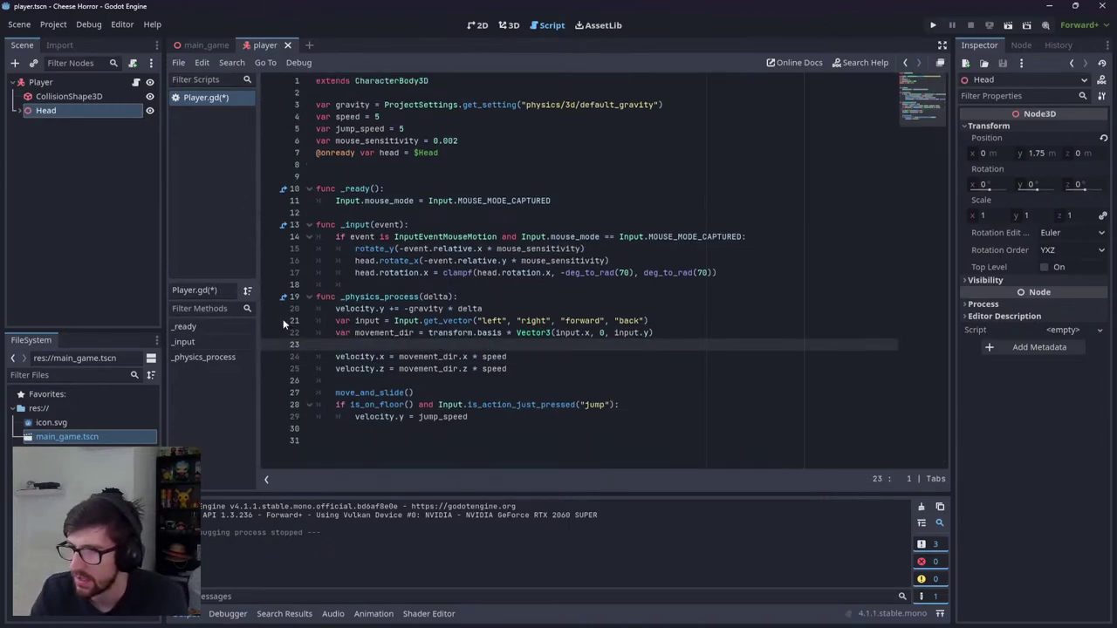
Step: Save Player.gd, stop the test run, and return to the movement input on line 21
key(ctrl+s)
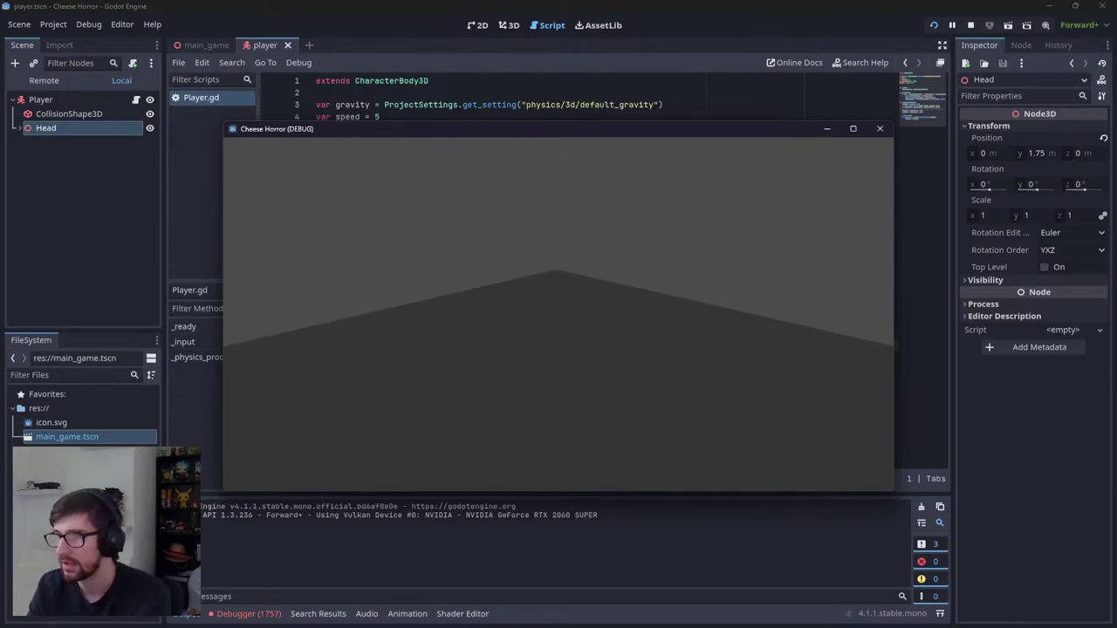
key(F8)
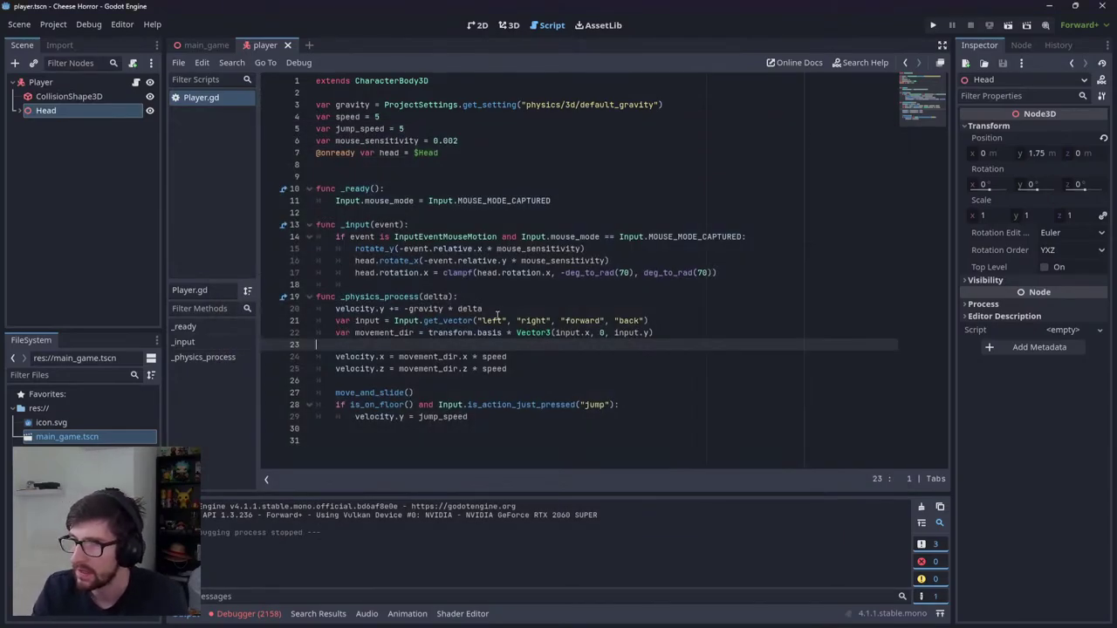
click(482, 320)
Step: In Project Settings' Input Map, add the actions forward, backward, left and right
click(53, 23)
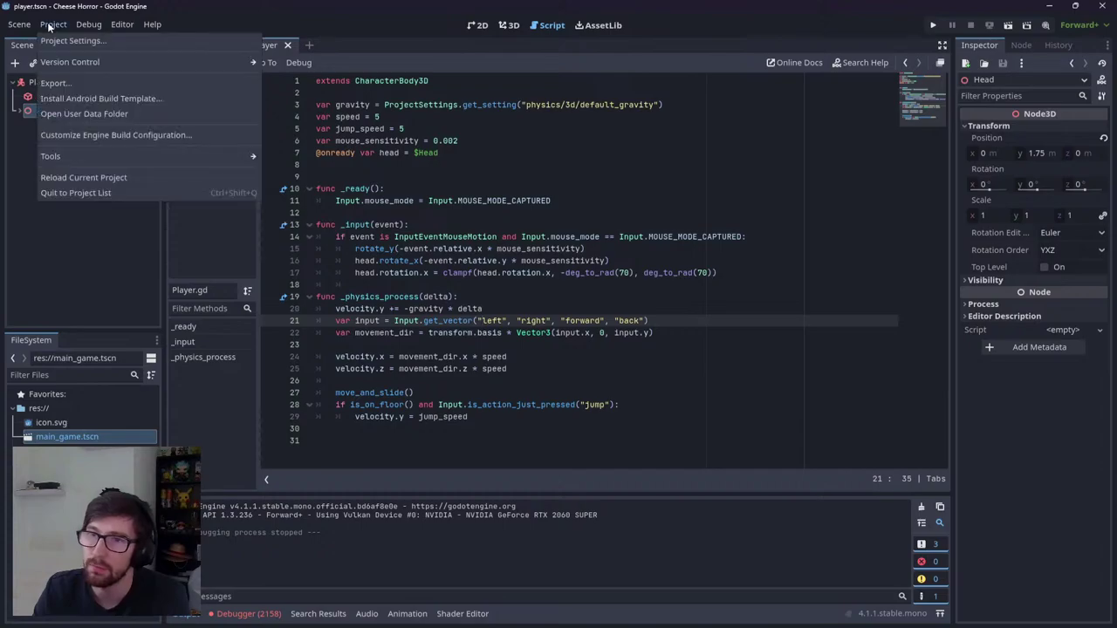
click(70, 40)
click(367, 150)
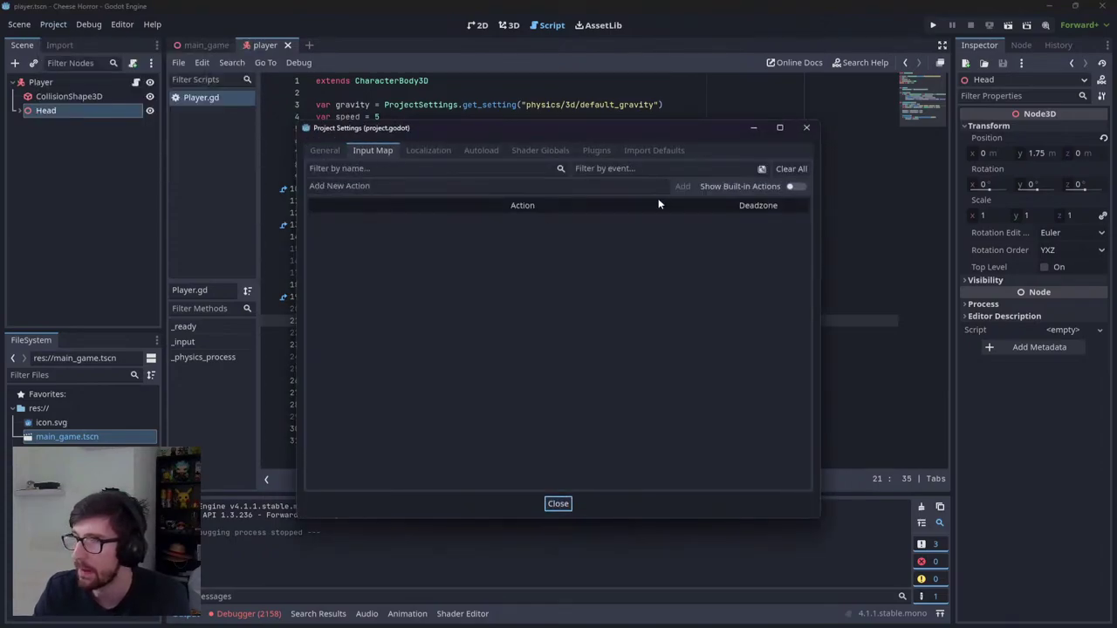
click(524, 187)
text(forward)
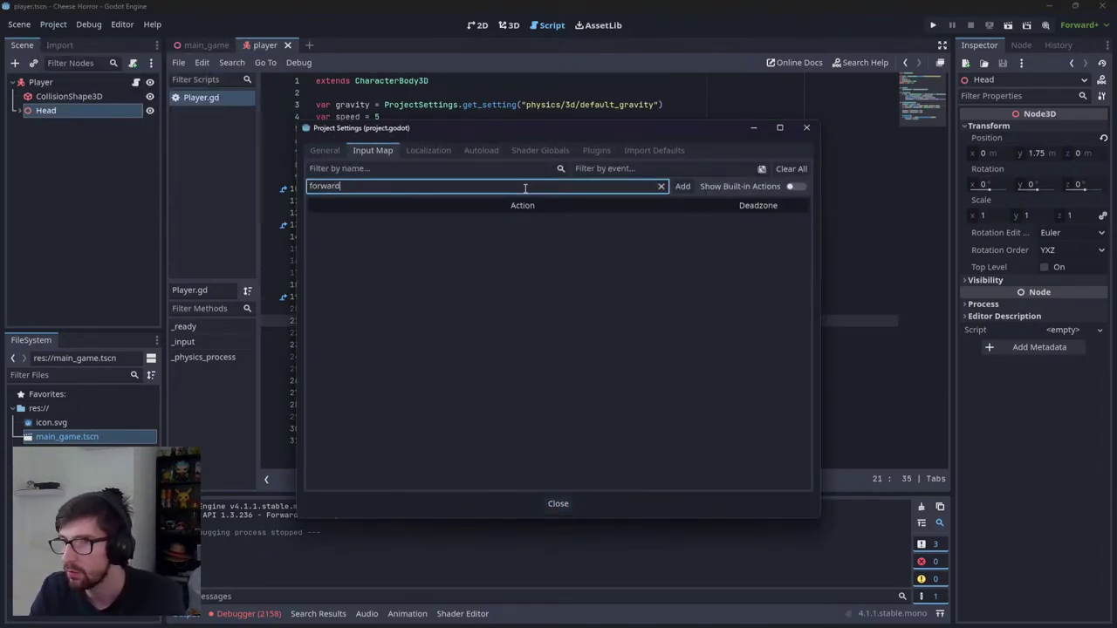
key(Return)
text(backward)
key(Return)
text(left)
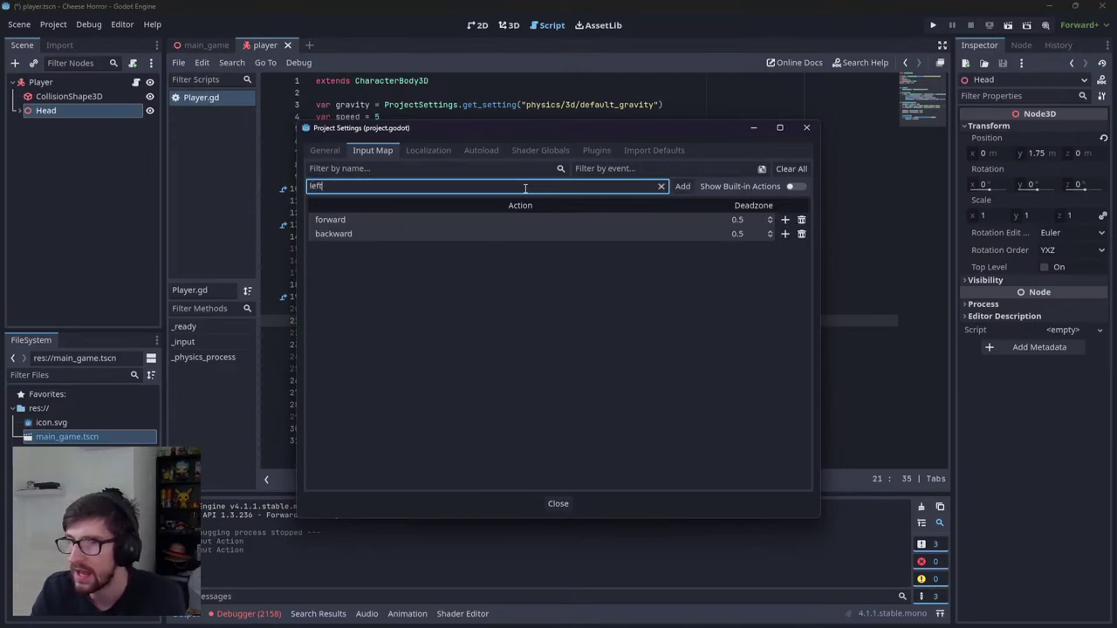
key(Return)
text(right)
key(Return)
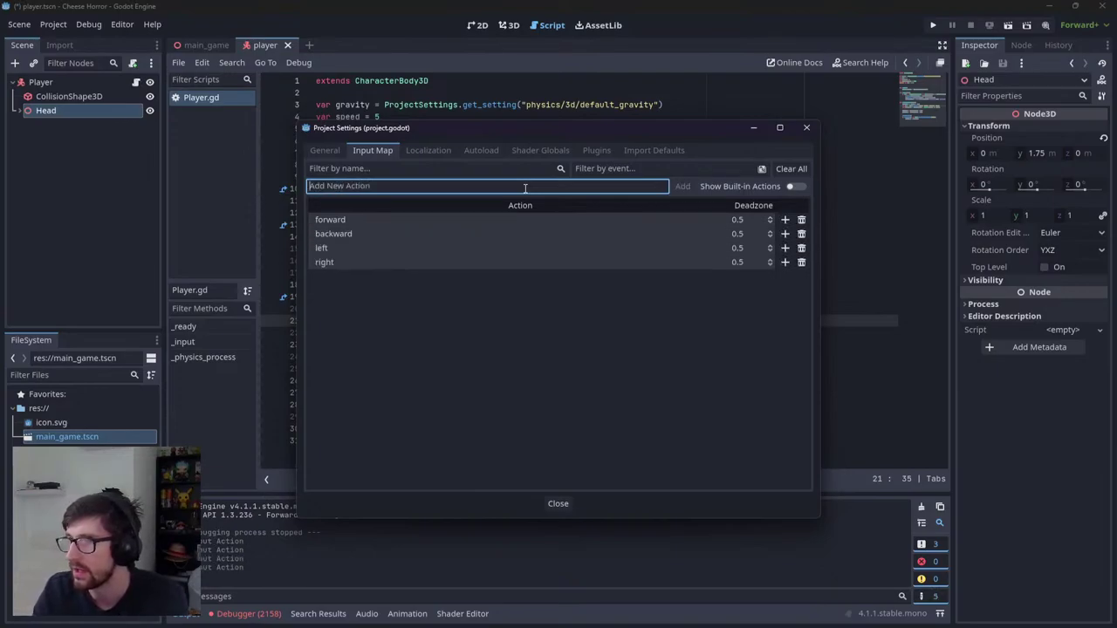
Step: Bind W, S, A and D to forward, backward, left and right, then close Project Settings
click(785, 220)
key(w)
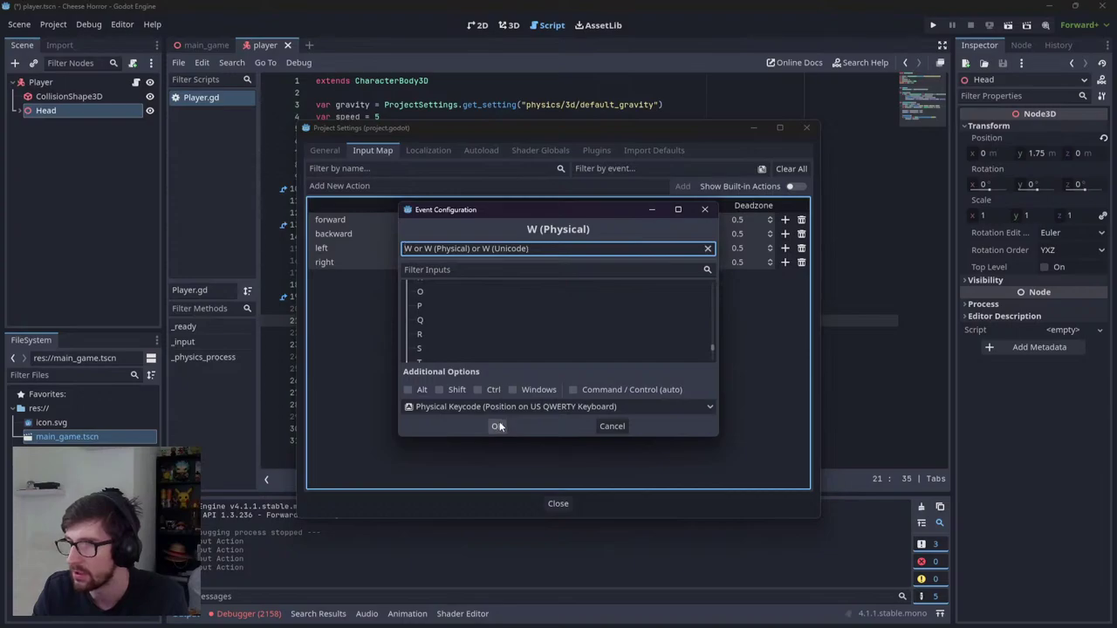
click(496, 425)
click(785, 248)
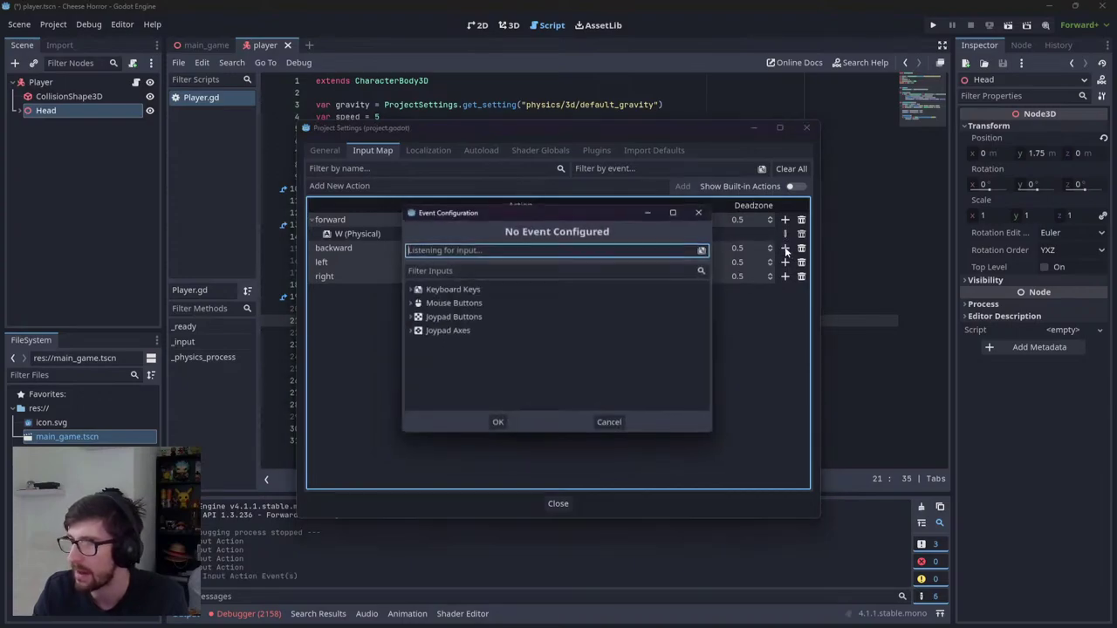
key(s)
click(506, 426)
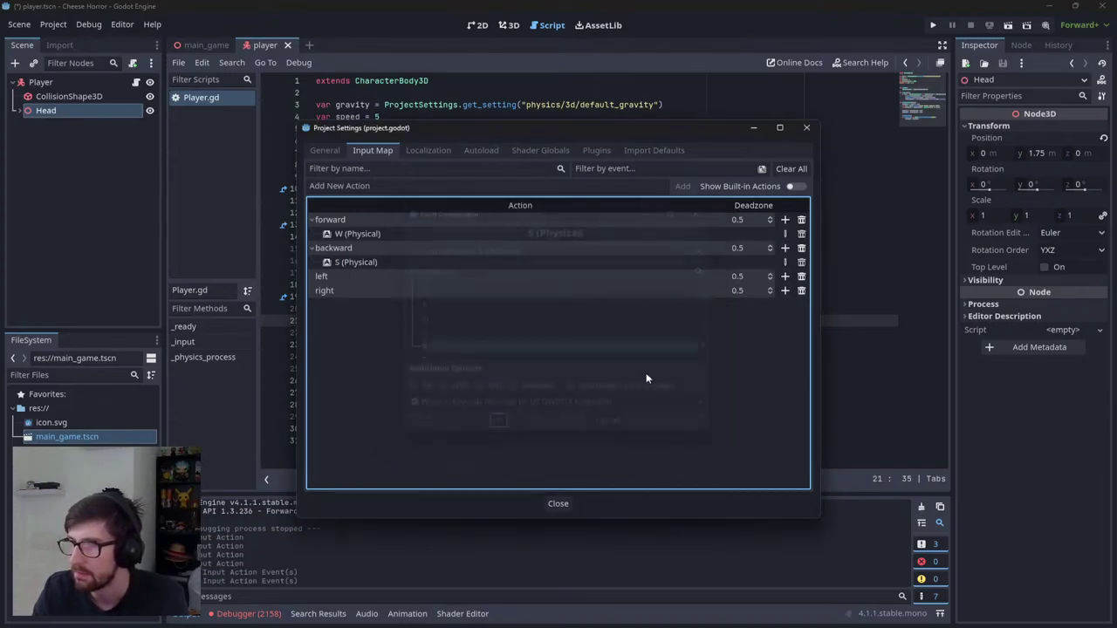
click(786, 276)
key(a)
click(498, 426)
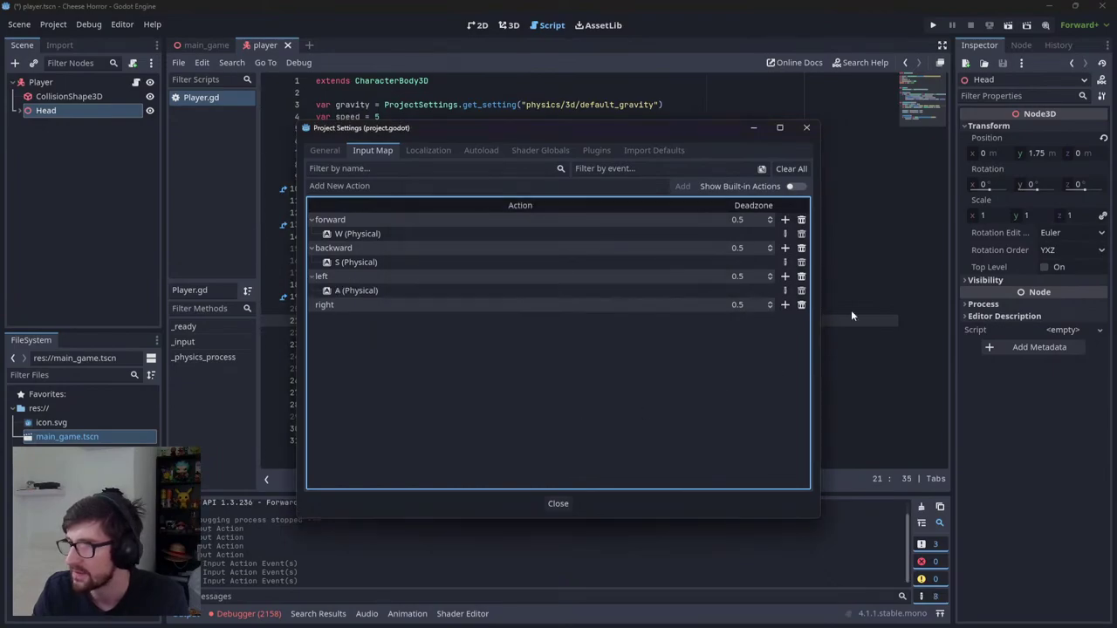
click(785, 304)
key(d)
click(497, 426)
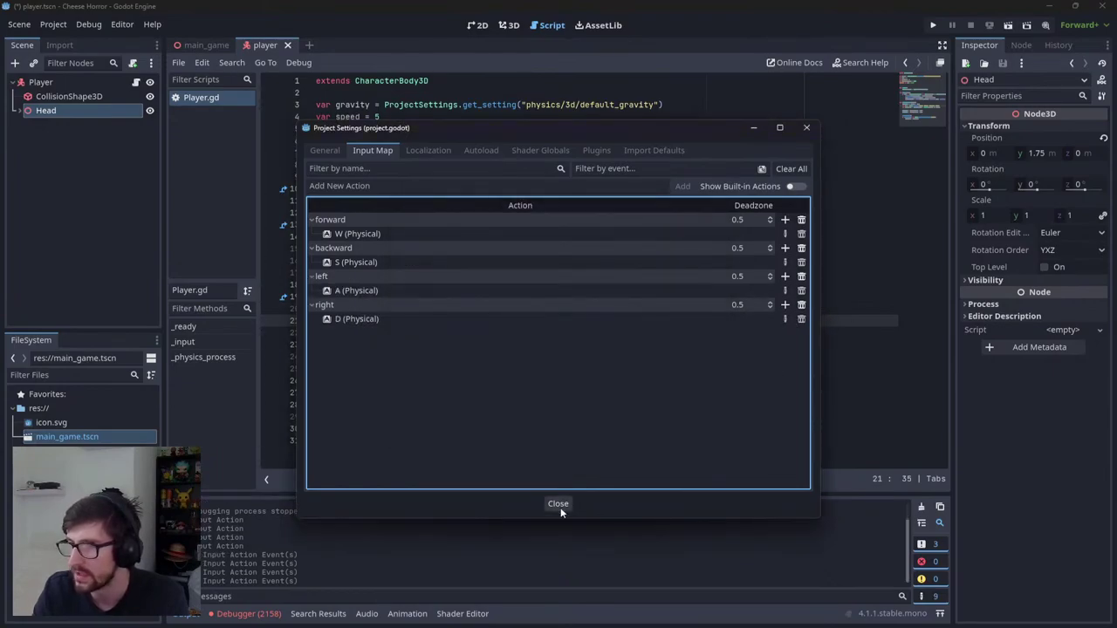
click(558, 503)
Step: Change 'back' to 'backward' on line 21 of Player.gd and save the script
double_click(629, 320)
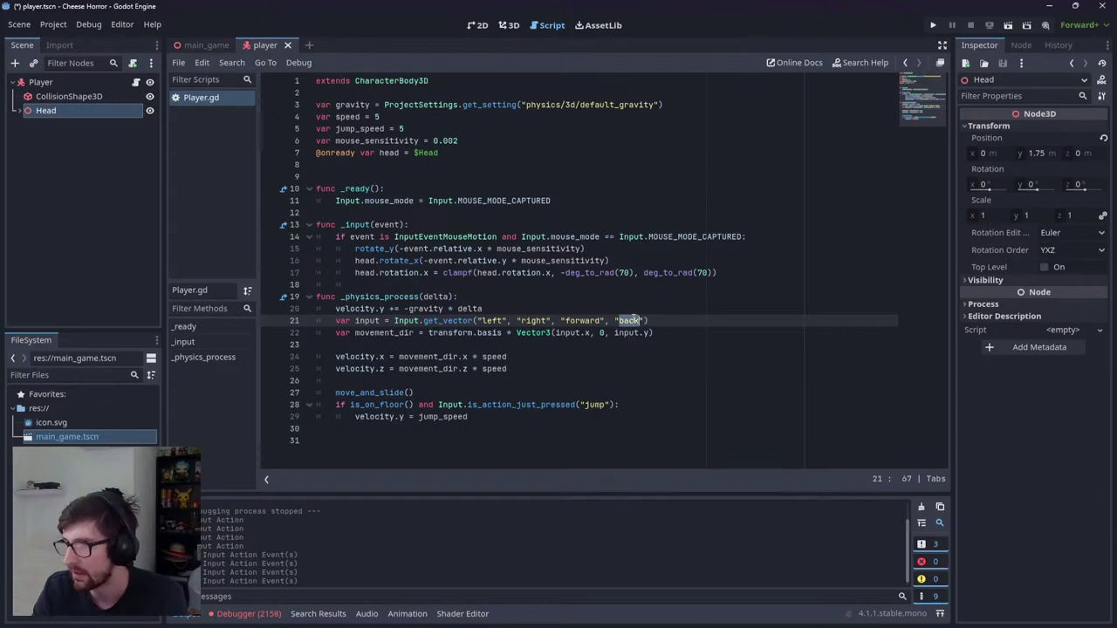
text(backward)
key(ctrl+s)
key(End)
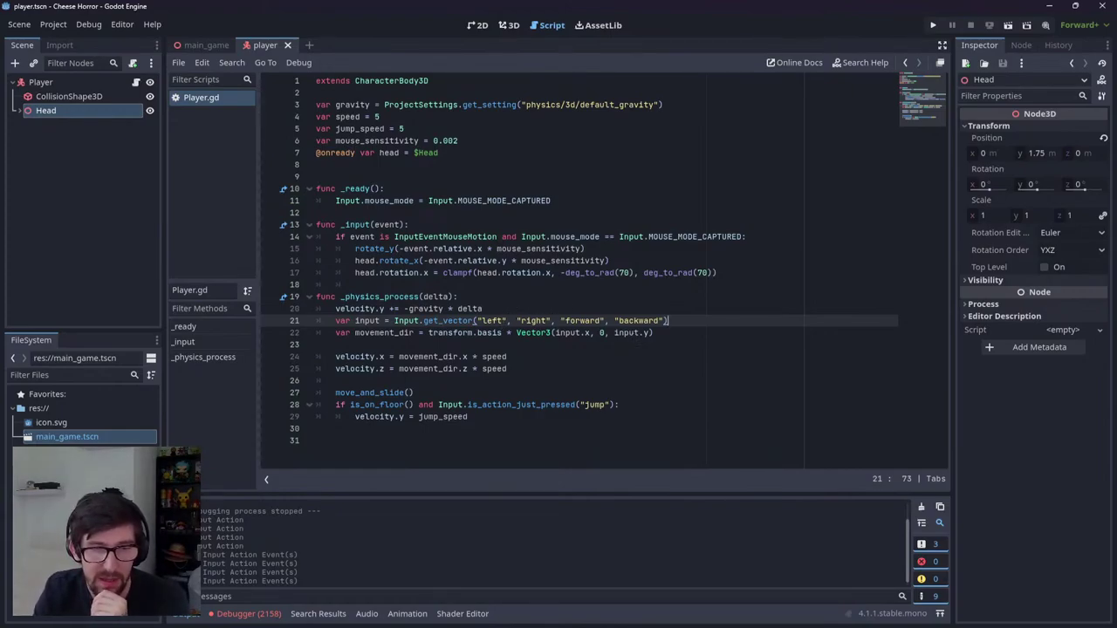
Step: Test-run the game's movement, stop it, and select the jump action name on line 28
click(428, 358)
click(932, 24)
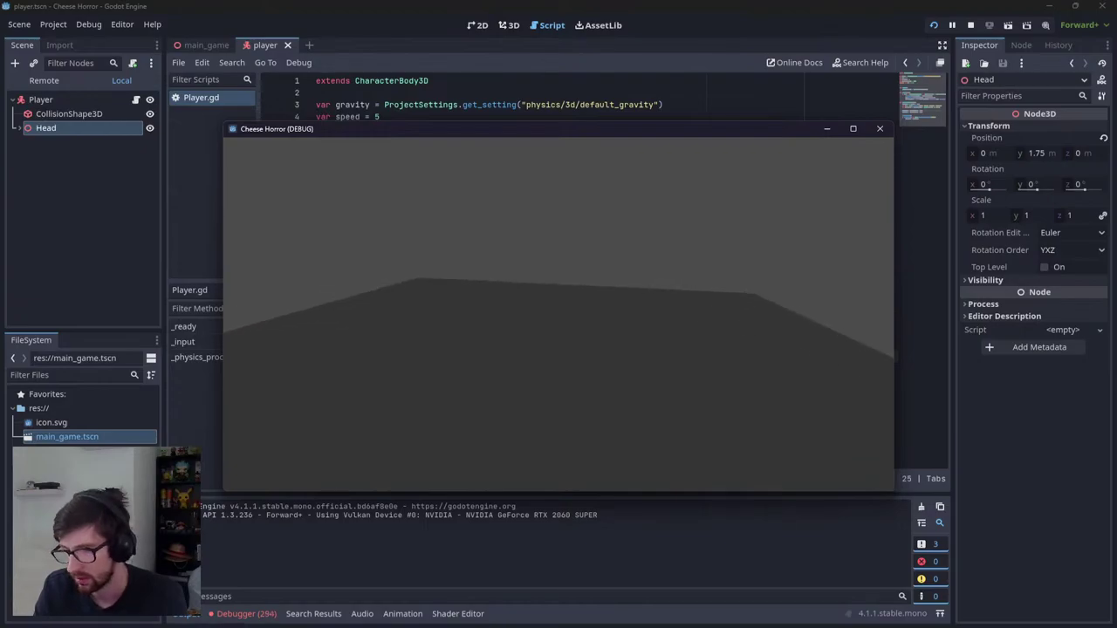
key(F8)
double_click(593, 404)
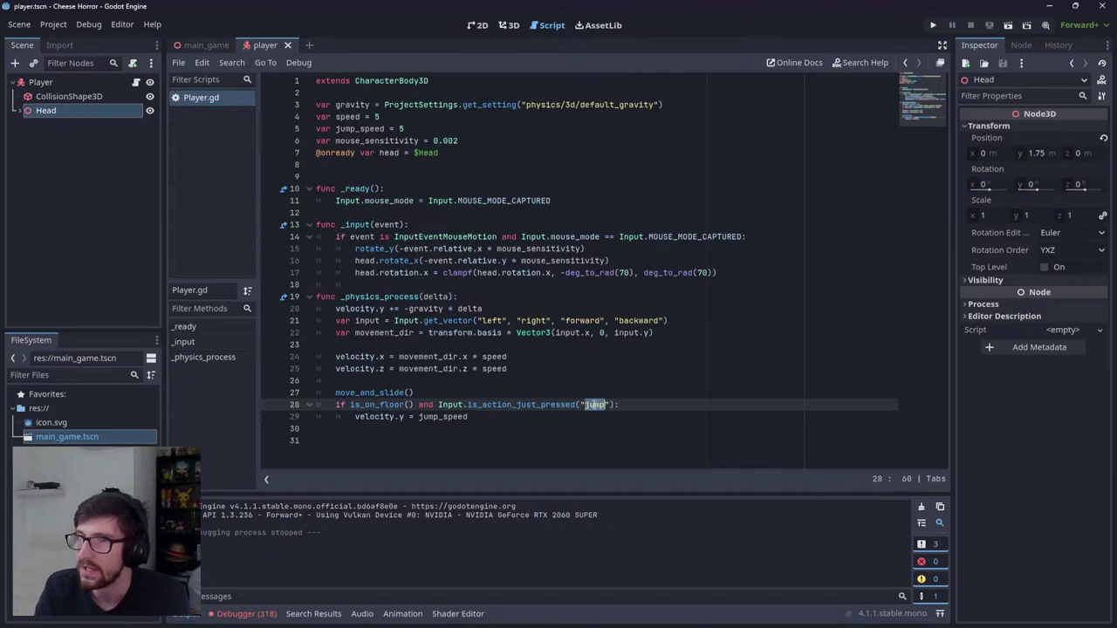
Step: Add a new 'jump' action in the Project Settings Input Map
click(73, 21)
click(54, 40)
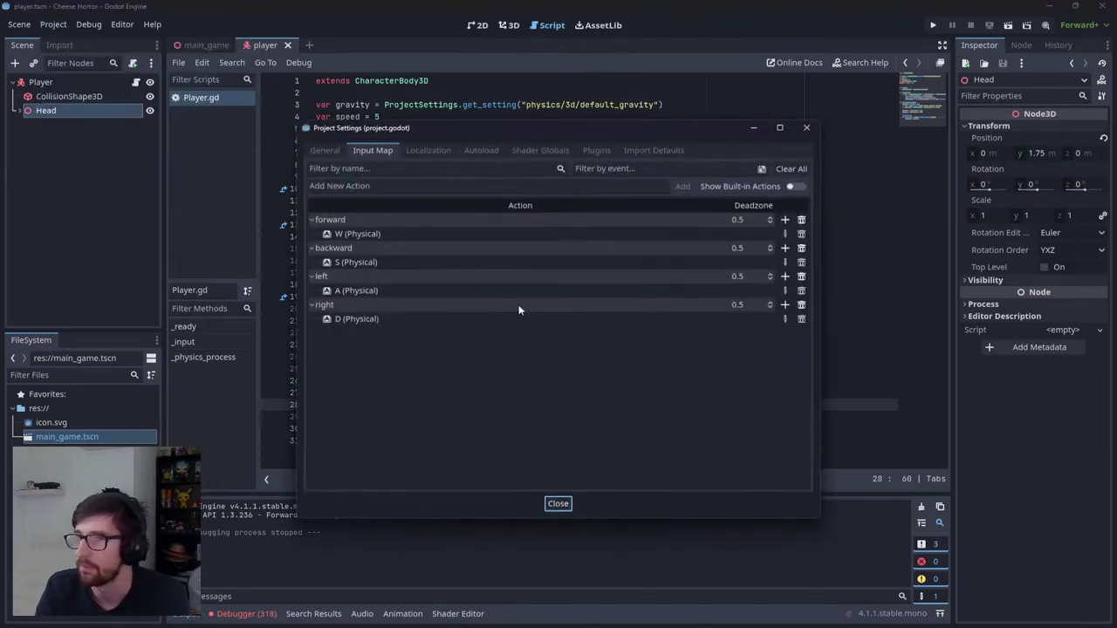
click(467, 185)
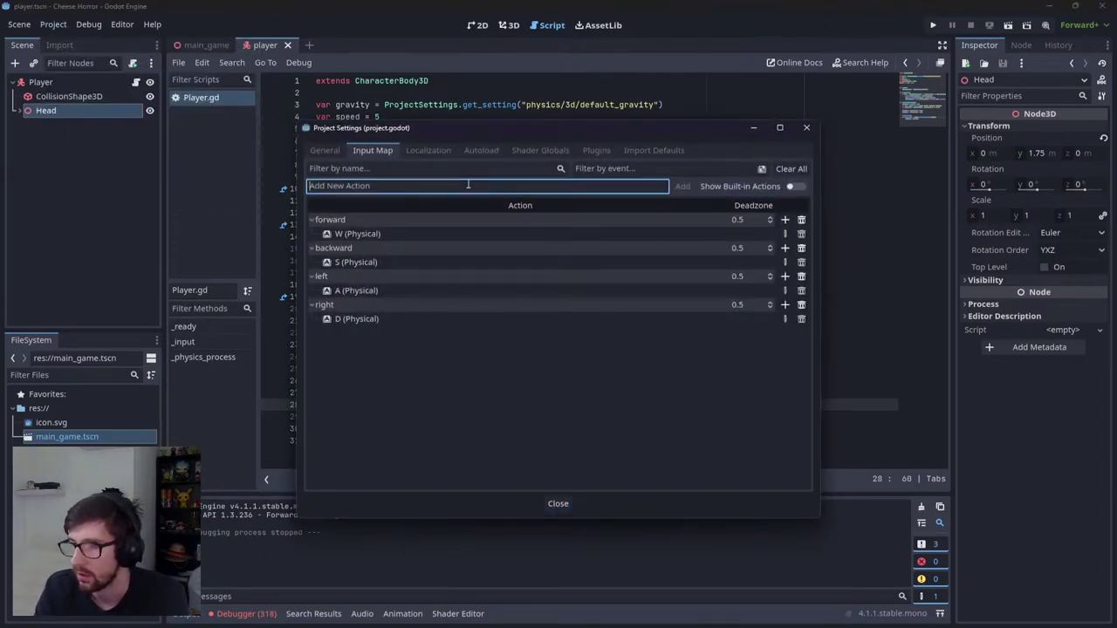
text(jump)
click(684, 186)
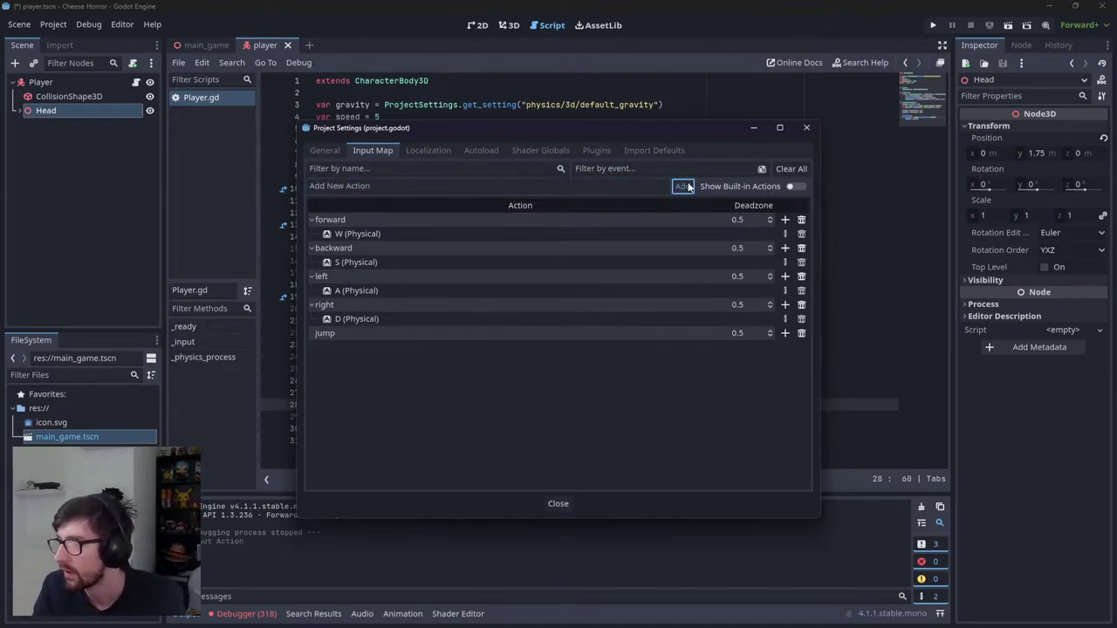
Step: Bind Space to the jump action, close the settings, and test-run the game
click(784, 333)
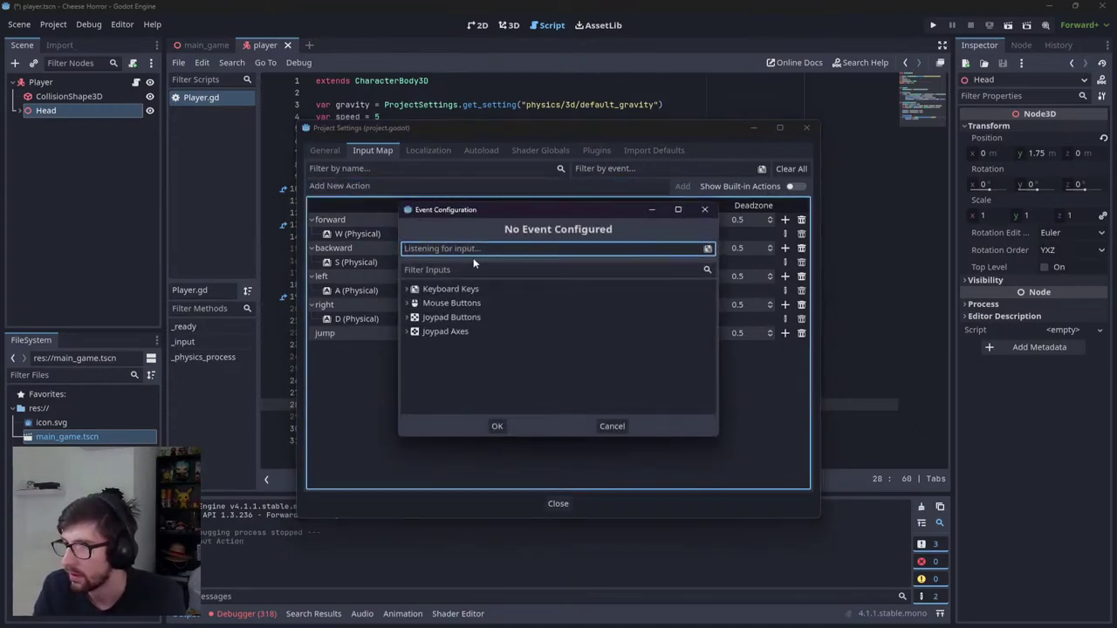
key(space)
click(497, 426)
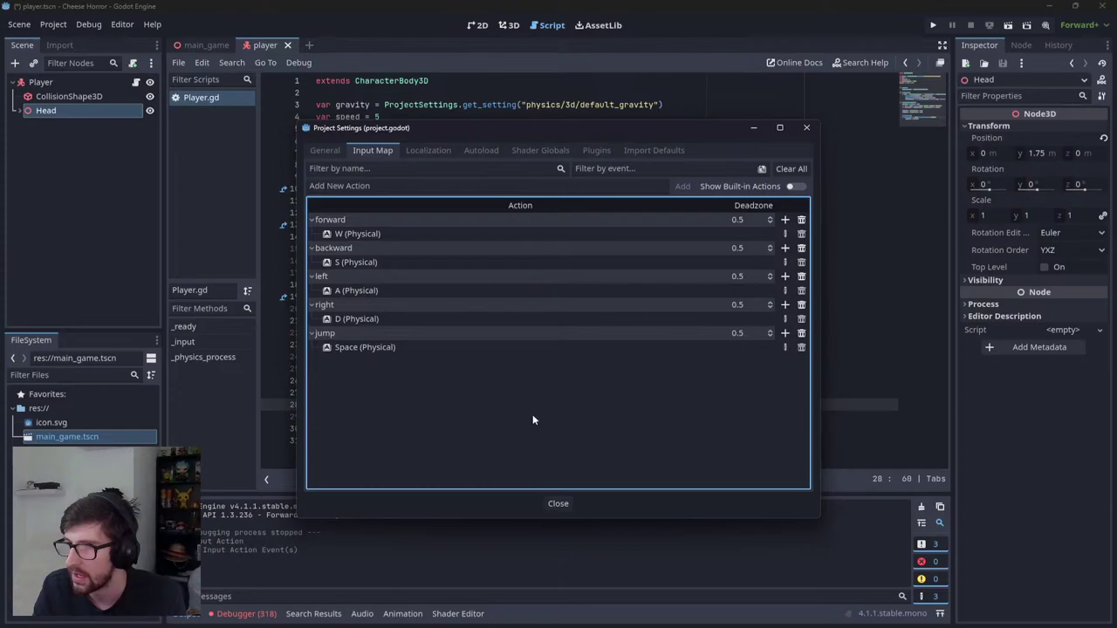
click(557, 503)
click(933, 25)
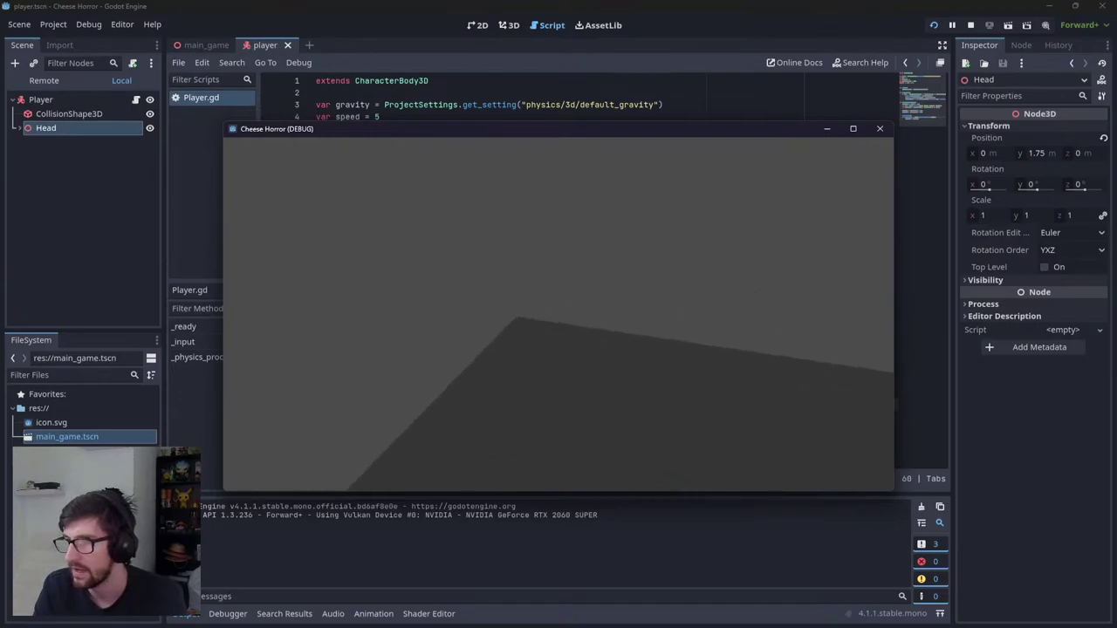
key(F8)
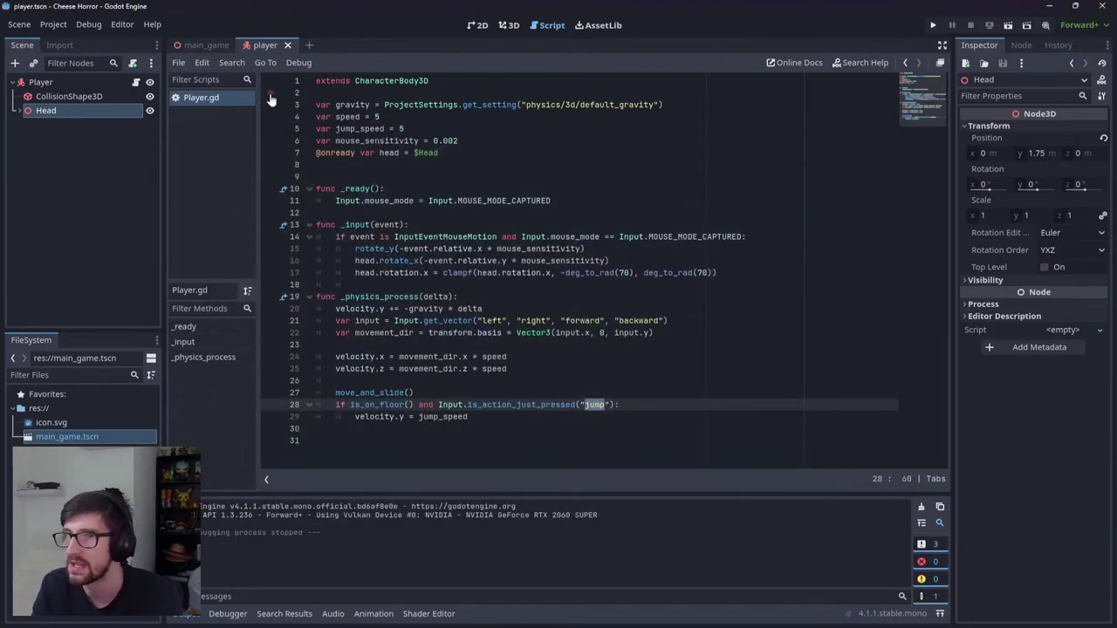
Step: In the main_game scene's 3D view, add the preview sun to the scene
click(201, 44)
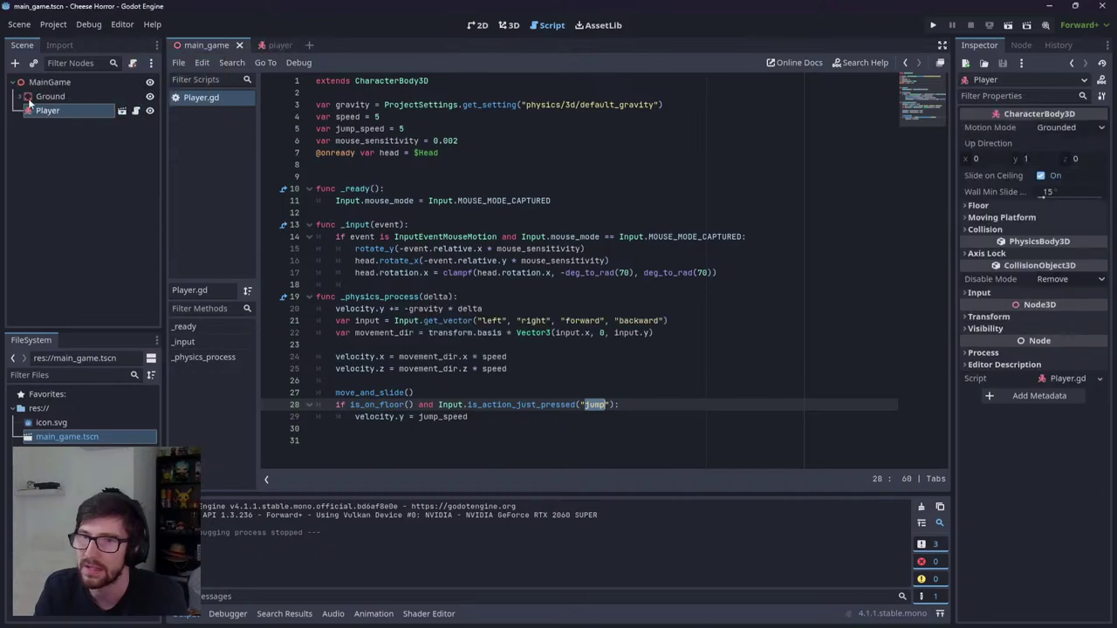
click(509, 25)
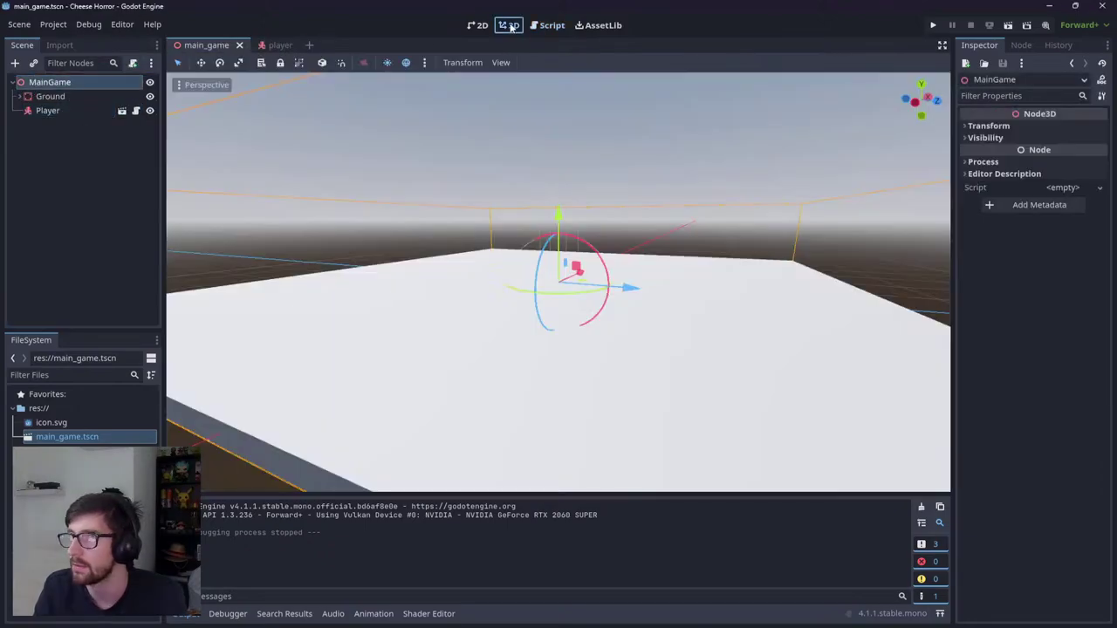
click(425, 63)
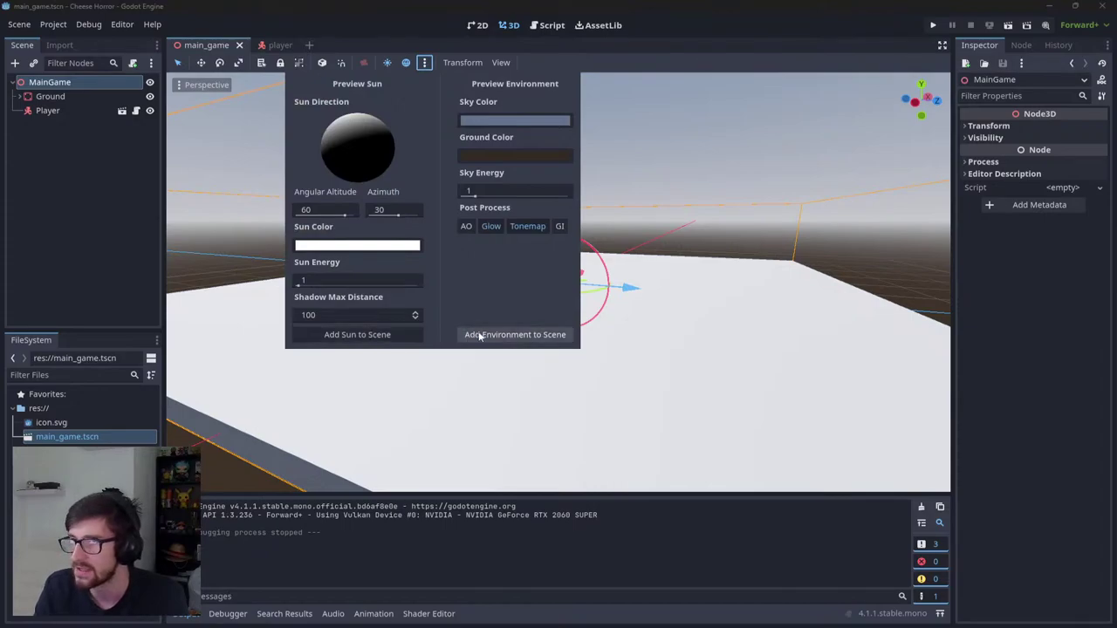
click(360, 335)
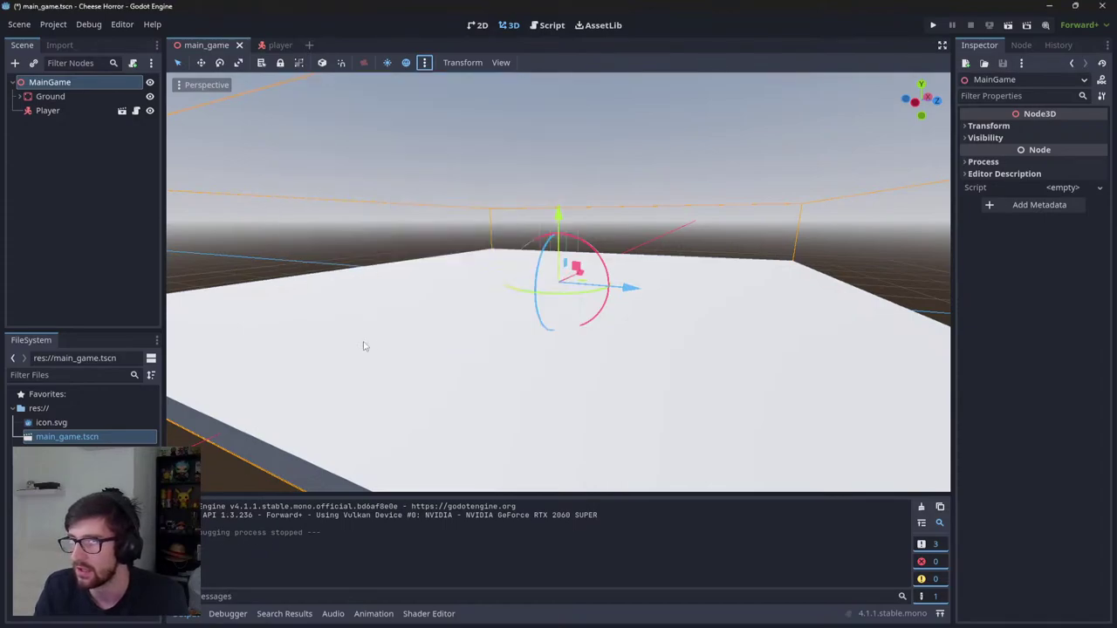
Step: Add the preview environment to main_game, save the scene, and run the game
click(275, 45)
click(209, 44)
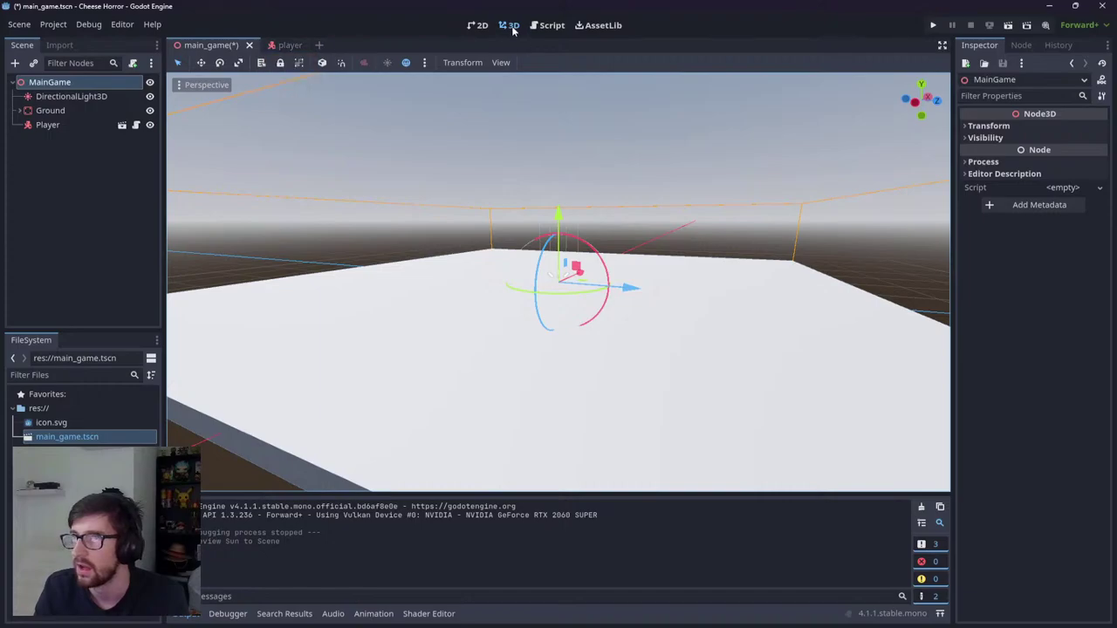
click(425, 63)
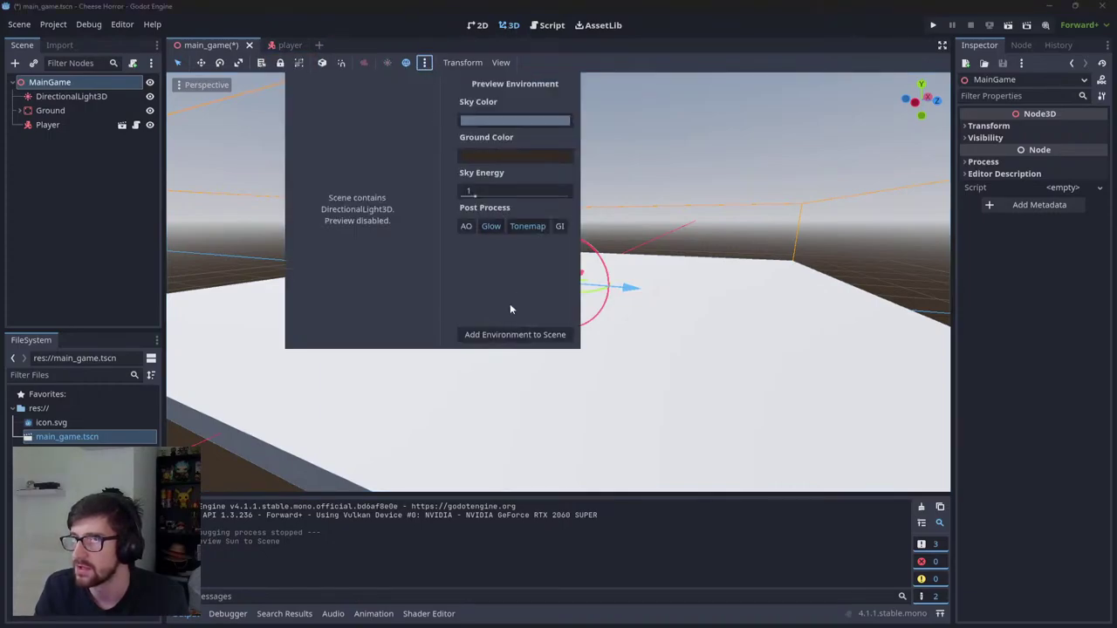
click(514, 334)
click(149, 208)
key(ctrl+s)
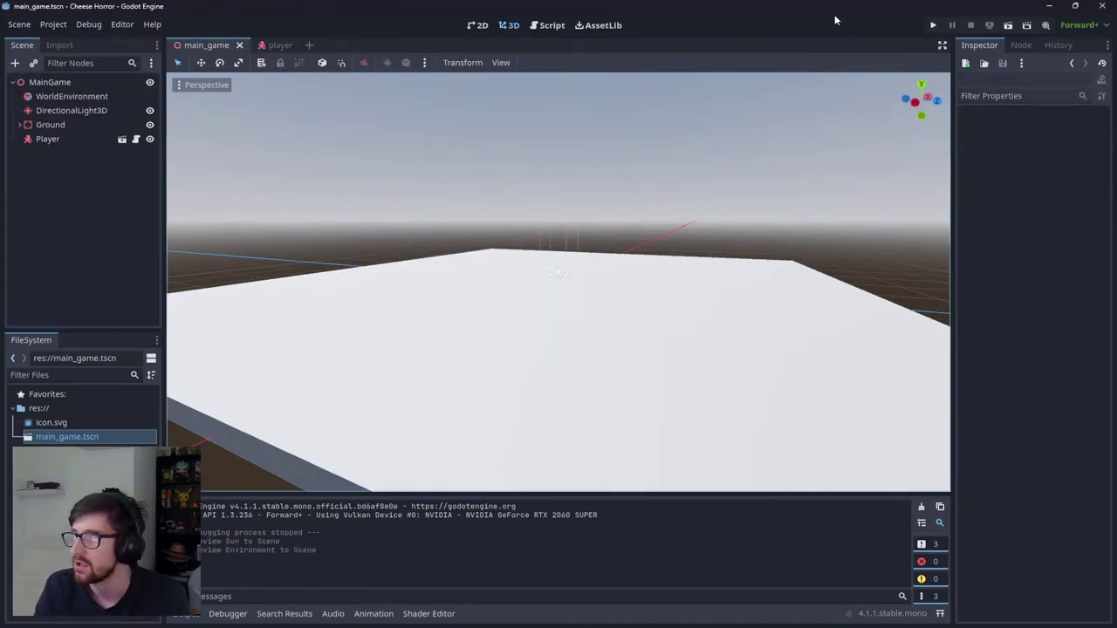
click(930, 25)
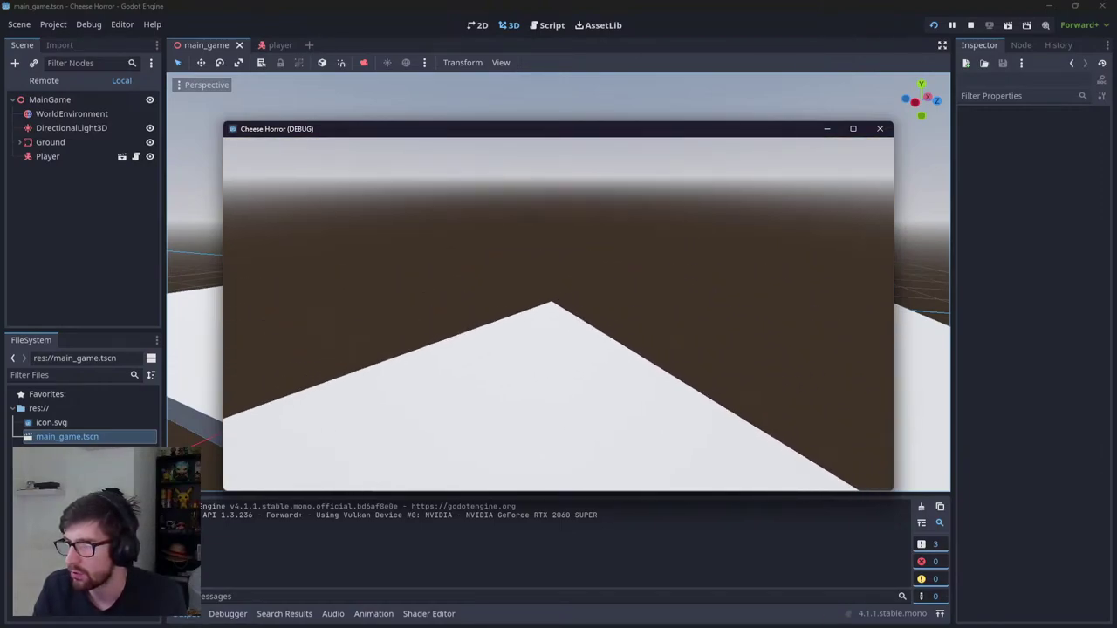
Step: Close the test window, frame the whole ground plane, and select DirectionalLight3D in main_game
key(Escape)
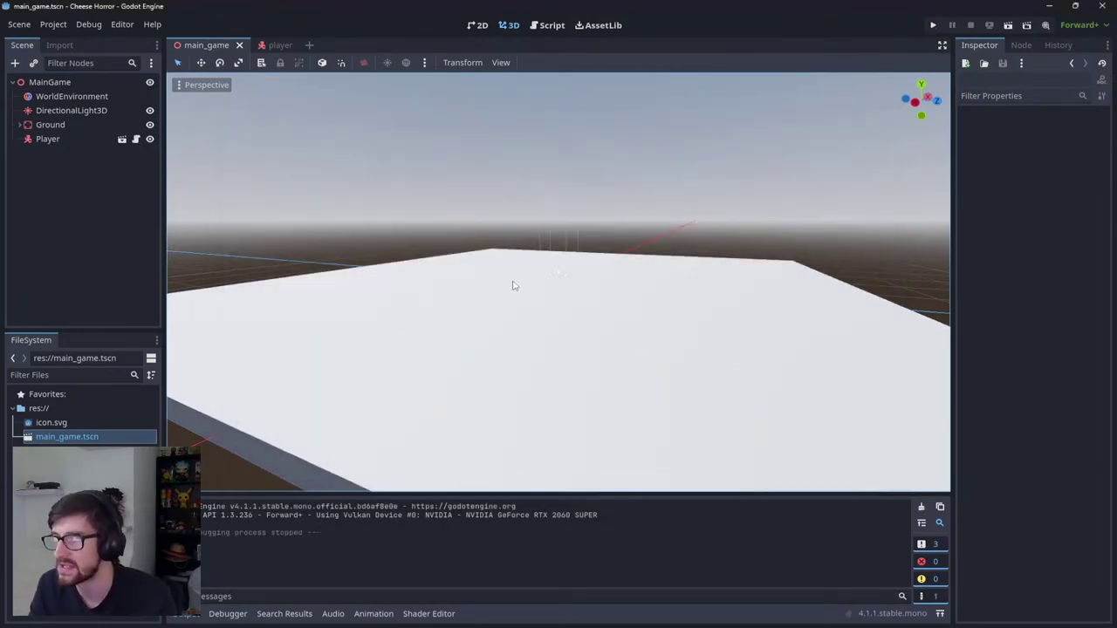
scroll(561, 313, down, 3)
middle_drag(576, 282, 625, 274)
scroll(625, 274, up, 4)
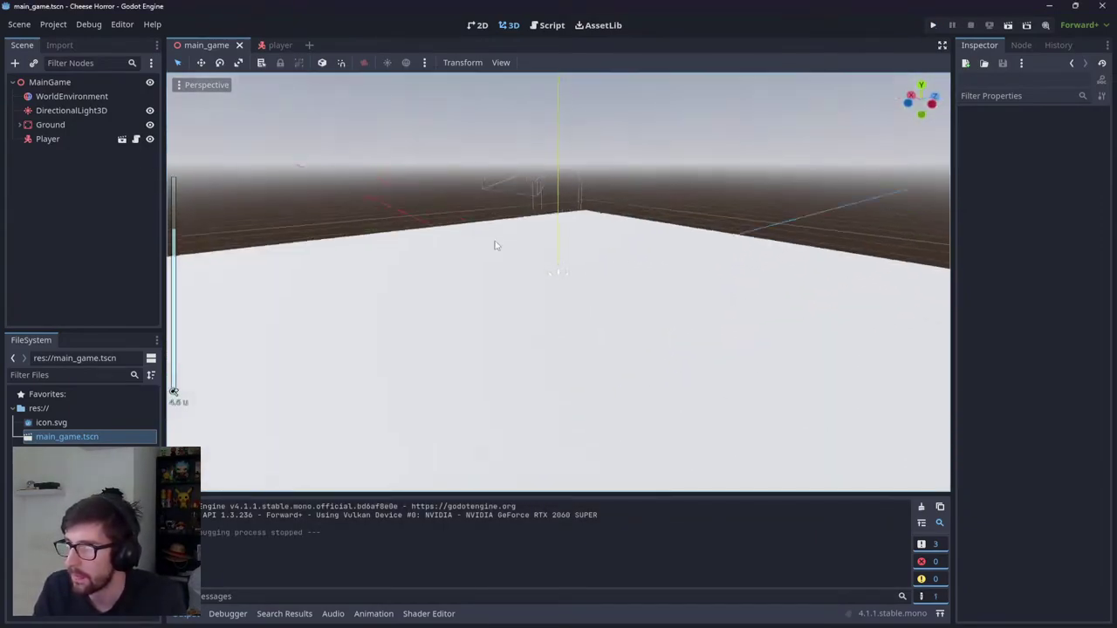
scroll(494, 245, down, 4)
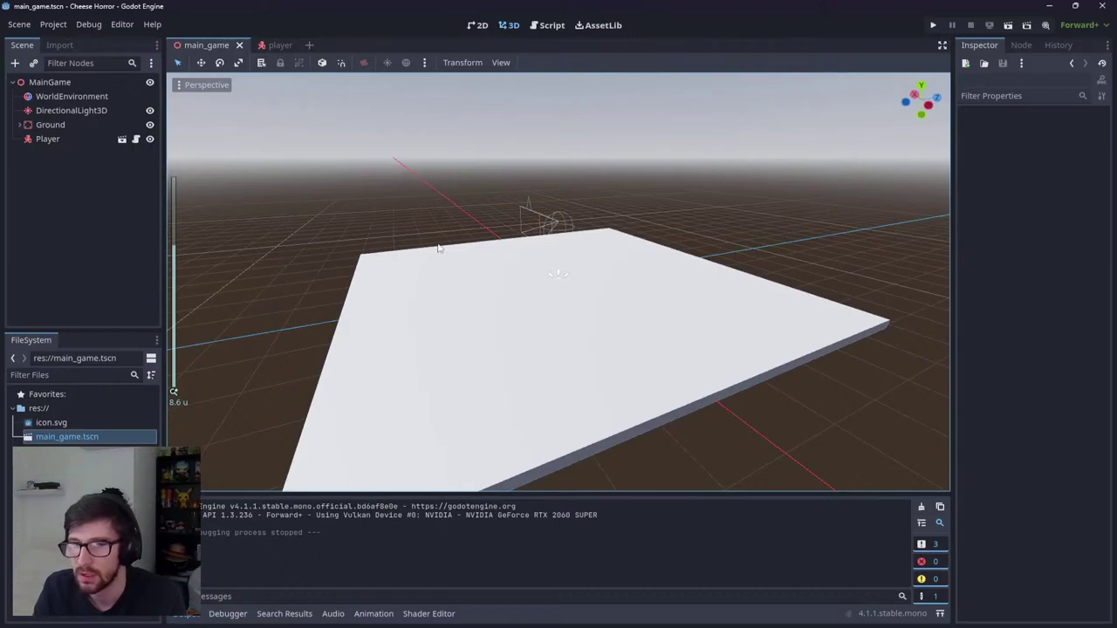
click(279, 44)
click(206, 45)
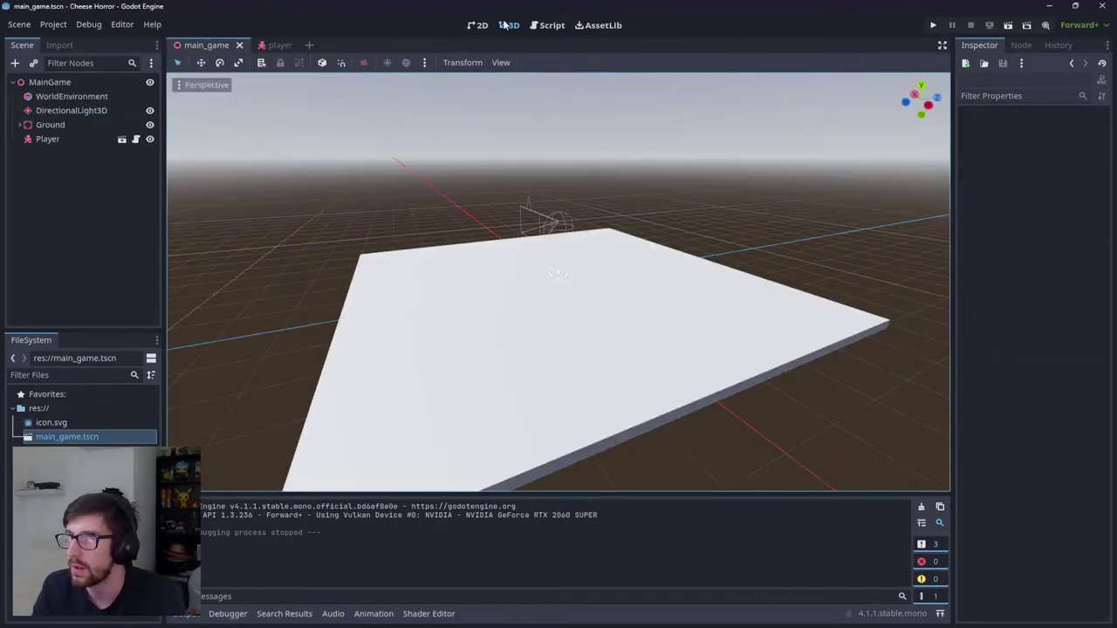
click(52, 110)
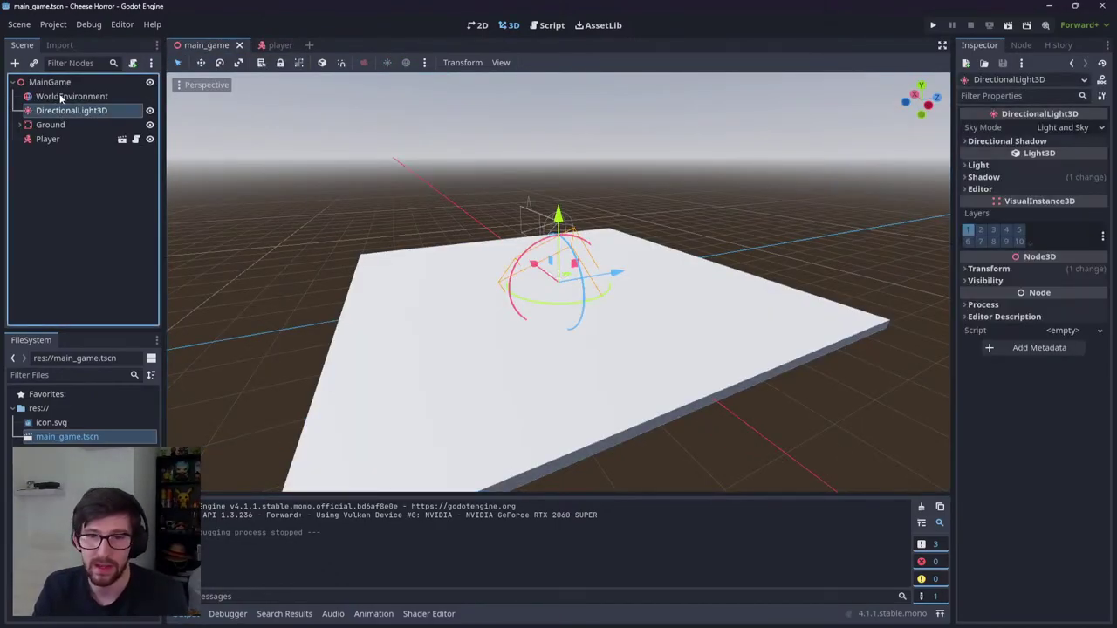
Step: Select WorldEnvironment and expand its Environment > Sky > Sky Material colour settings
shift+click(60, 96)
ctrl+click(79, 110)
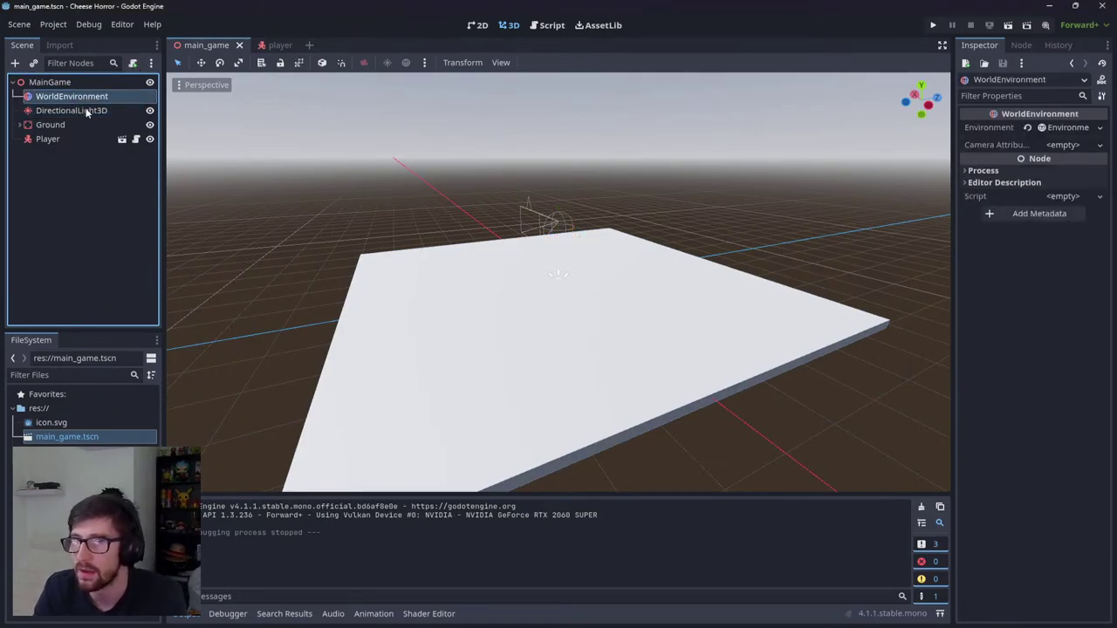
click(1061, 128)
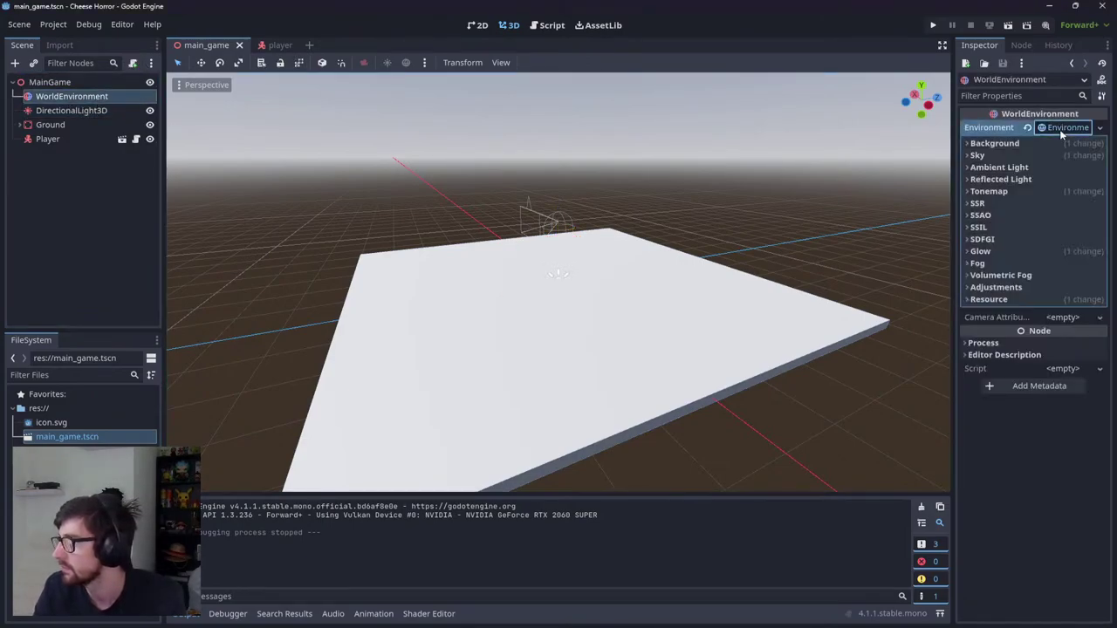
click(1057, 155)
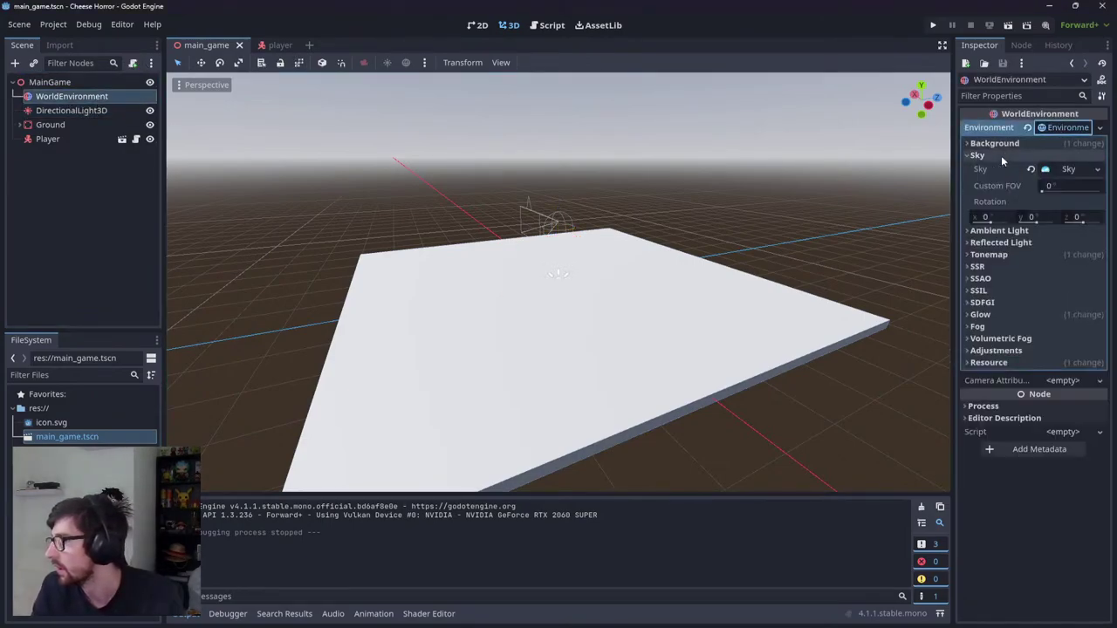
click(1063, 170)
click(1060, 187)
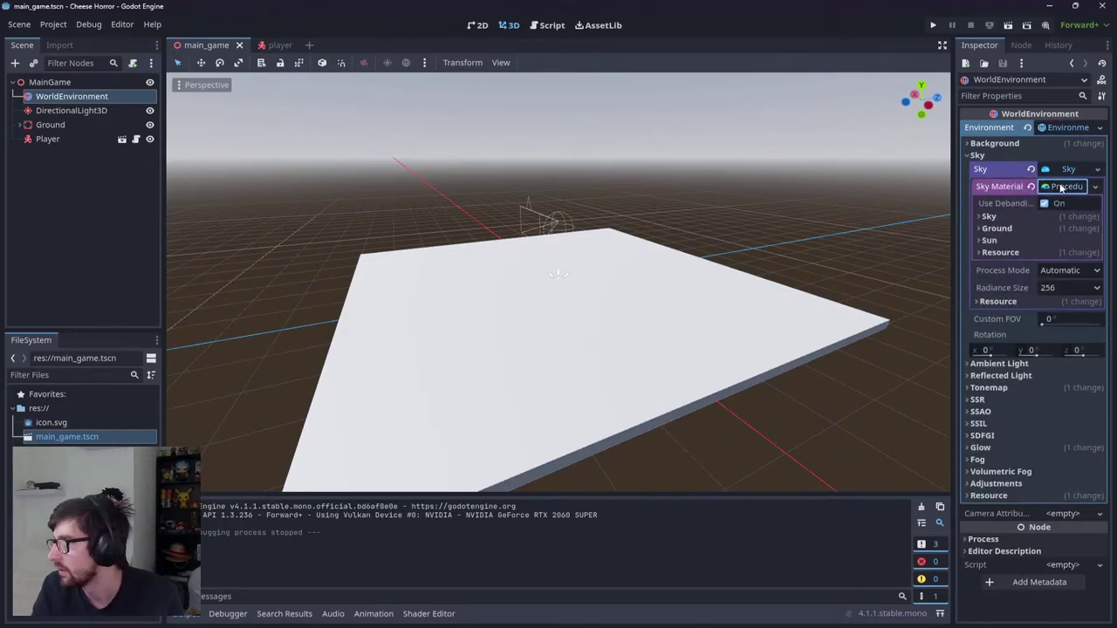
click(996, 216)
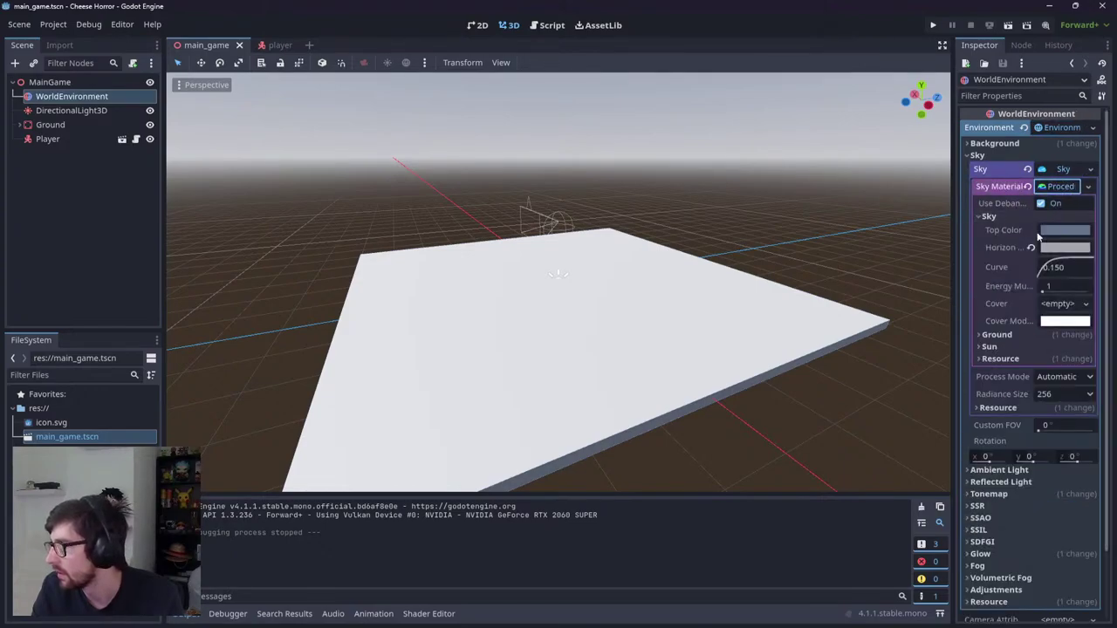
Step: Darken the sky top colour and set the sky horizon colour to black
click(1065, 230)
drag(1106, 354, 1105, 403)
click(1062, 248)
click(1064, 248)
click(1107, 353)
click(766, 245)
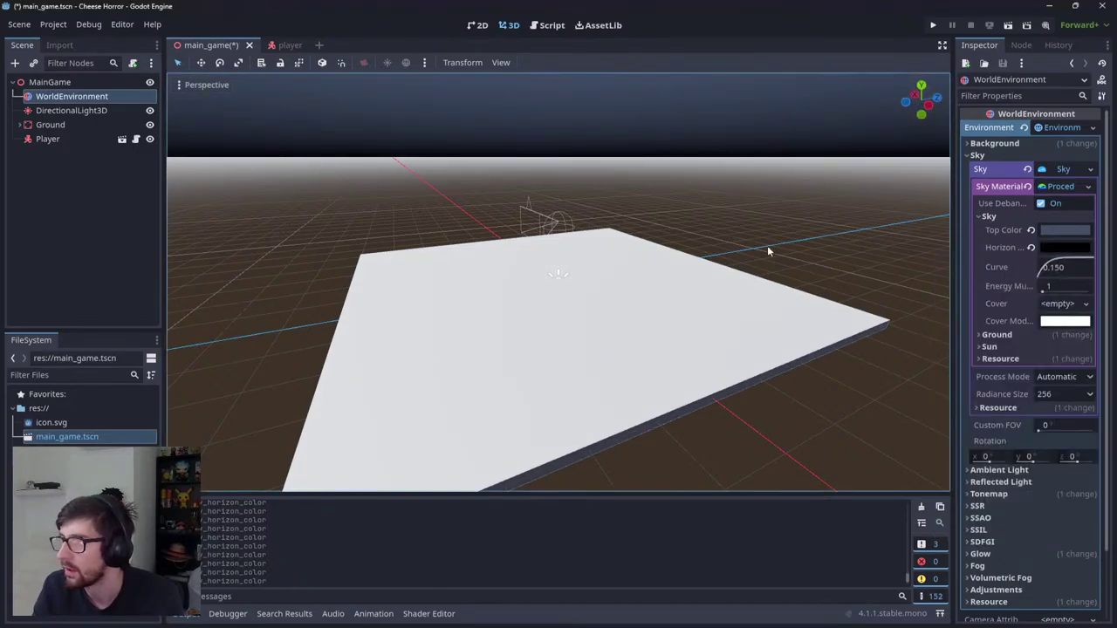
middle_drag(780, 251, 726, 244)
Step: Set the sky top colour to a dark purple (#401a67) and check the result
click(1064, 229)
drag(1036, 313, 1040, 276)
drag(1100, 339, 1101, 353)
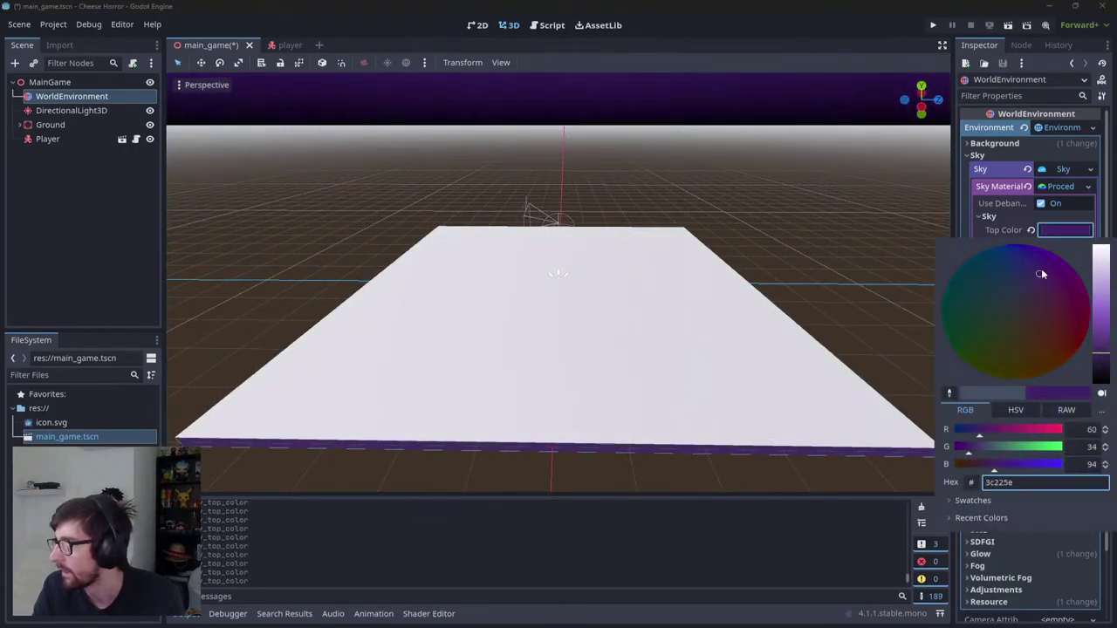
drag(1043, 275, 1037, 268)
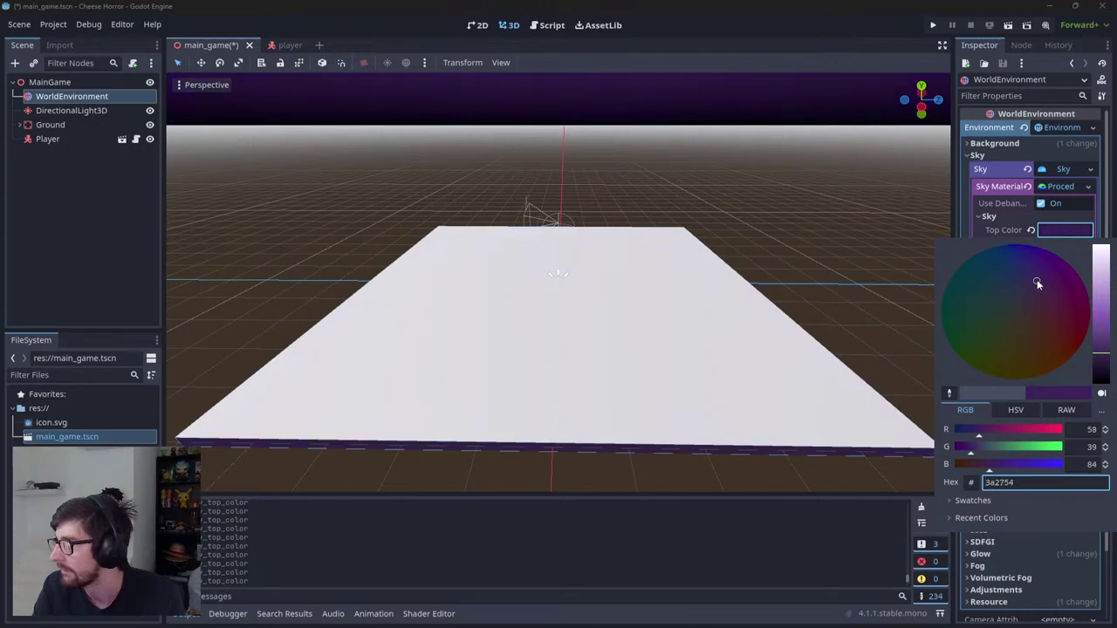
drag(1038, 297, 1046, 273)
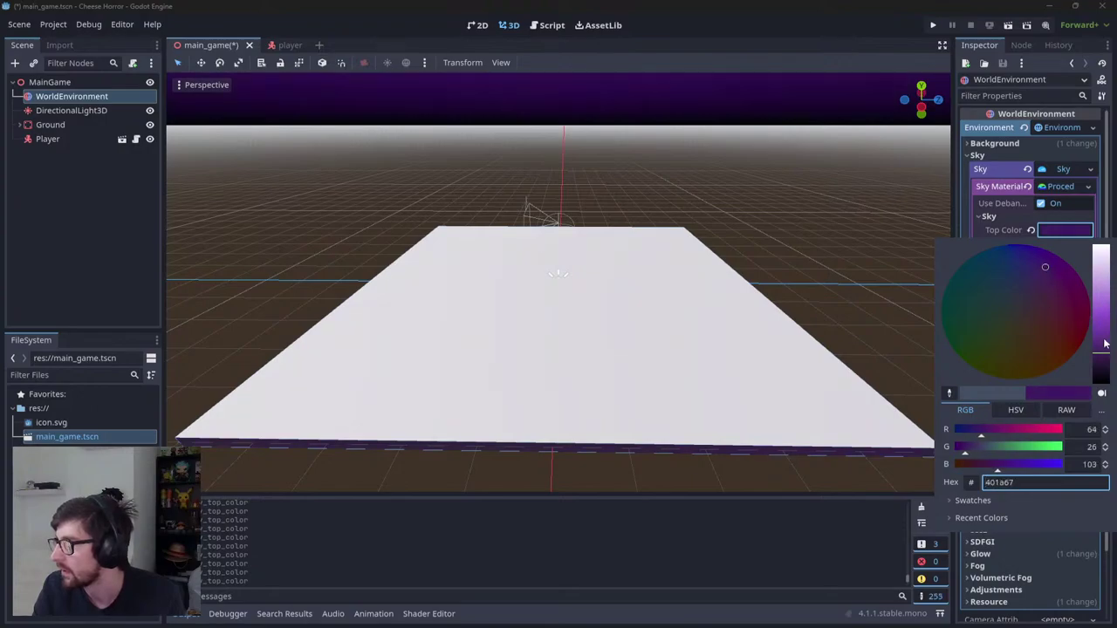
click(718, 226)
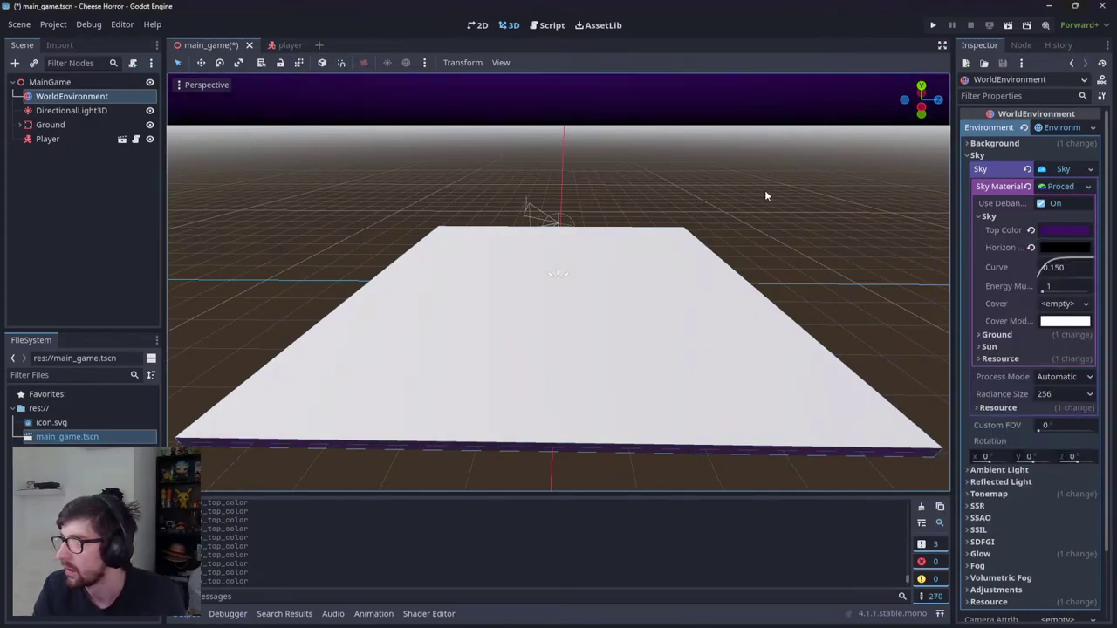
middle_drag(764, 196, 1013, 204)
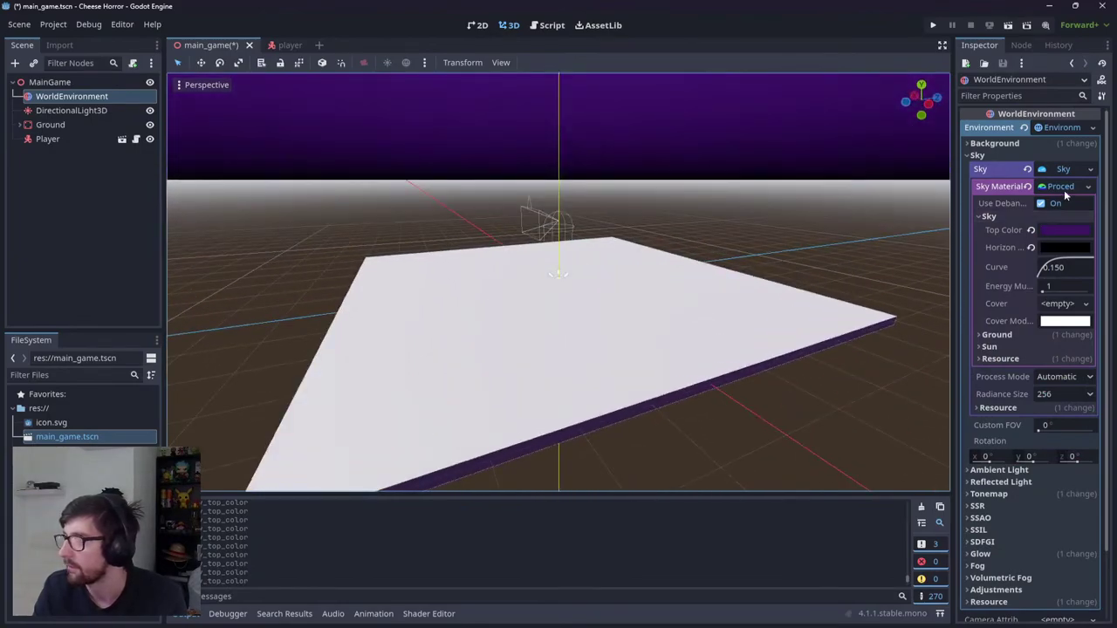
Step: Expand the sky material's Ground settings and adjust the ground bottom colour
click(1064, 188)
click(1050, 189)
click(991, 216)
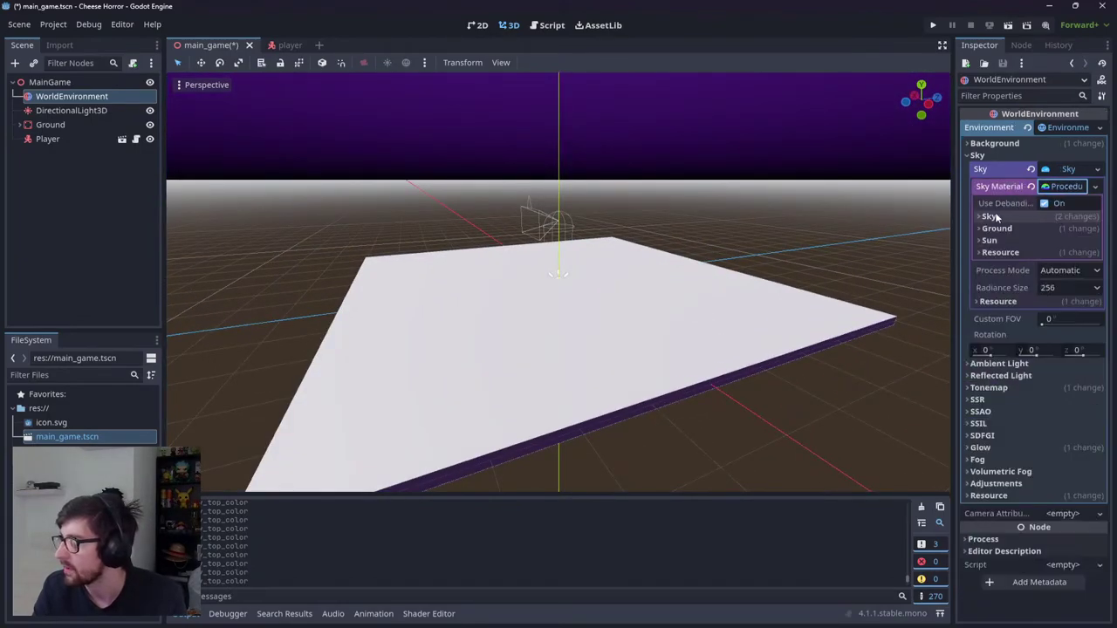
click(996, 228)
click(1058, 244)
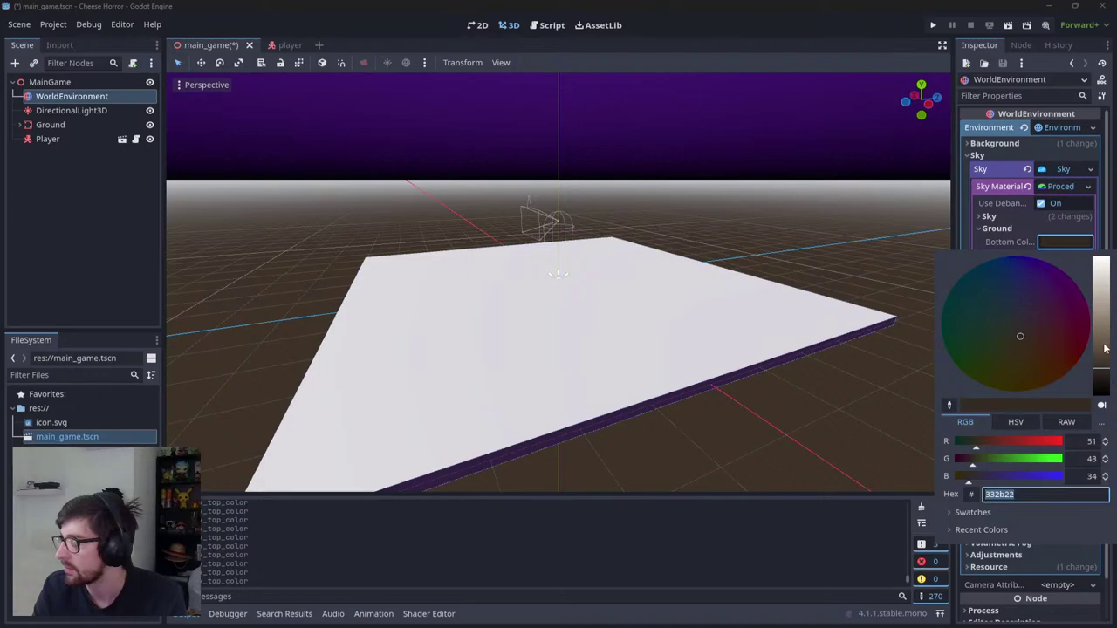
drag(1014, 336, 1012, 312)
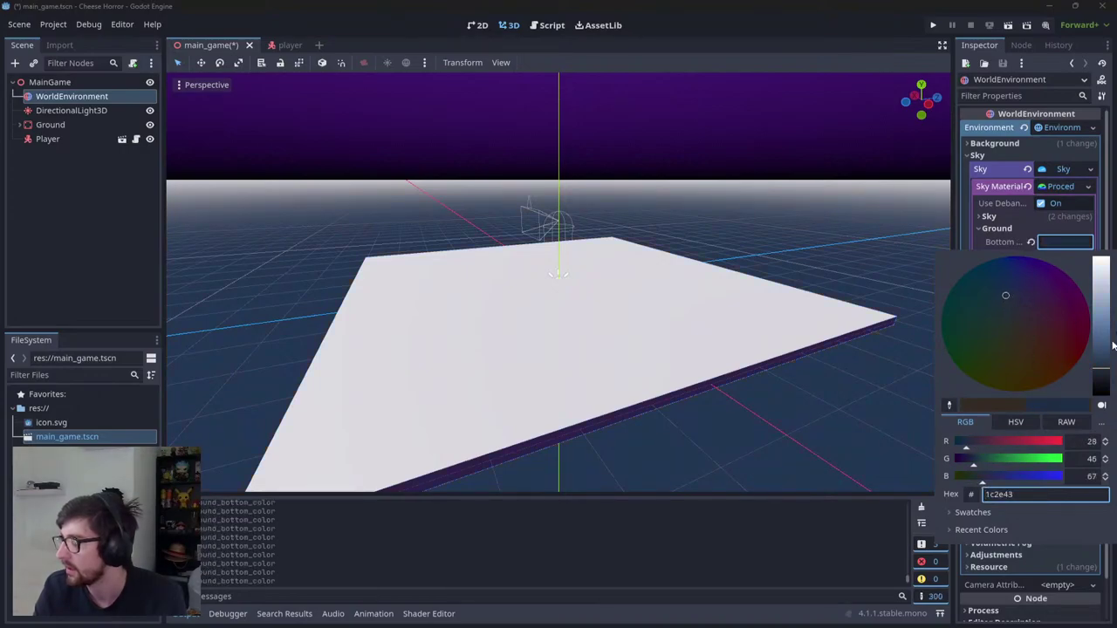
drag(1112, 359, 1110, 414)
click(1028, 261)
Step: Set the ground horizon colour to black and save the main scene
click(1051, 262)
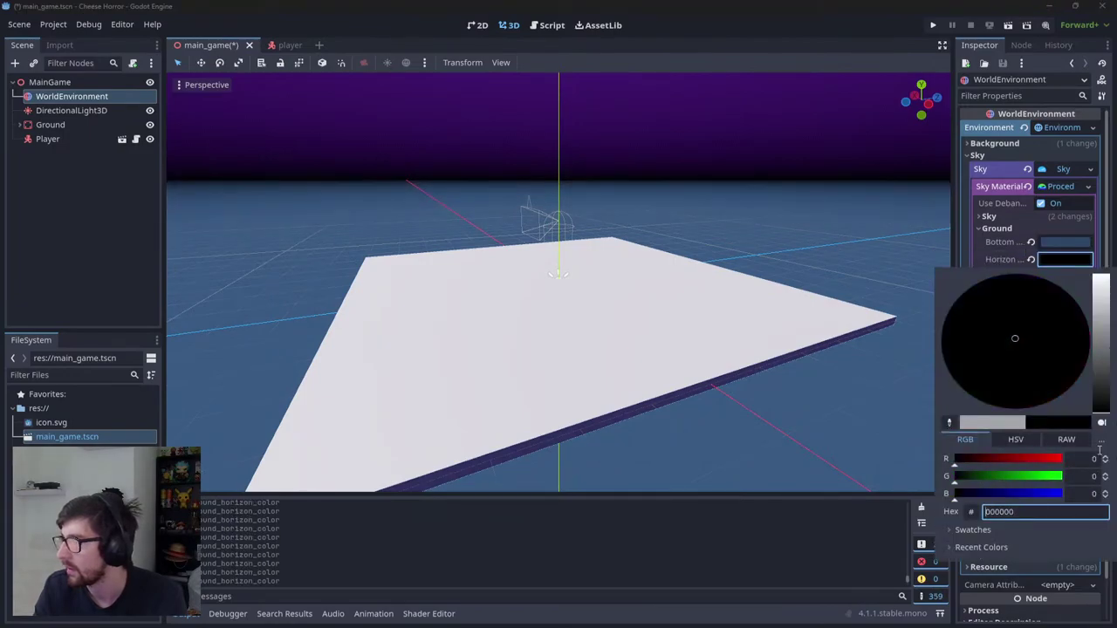
click(1055, 262)
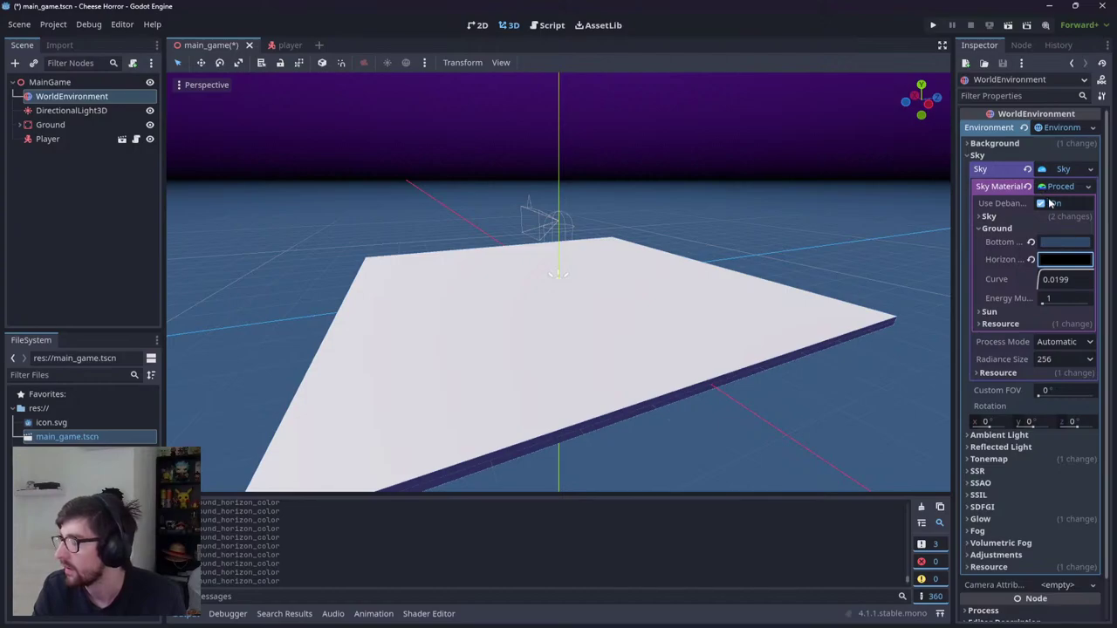
key(ctrl+s)
middle_drag(781, 224, 917, 264)
Step: Dim the ground bottom colour to black and save the main scene again
click(1064, 242)
drag(1097, 349, 1098, 397)
click(927, 324)
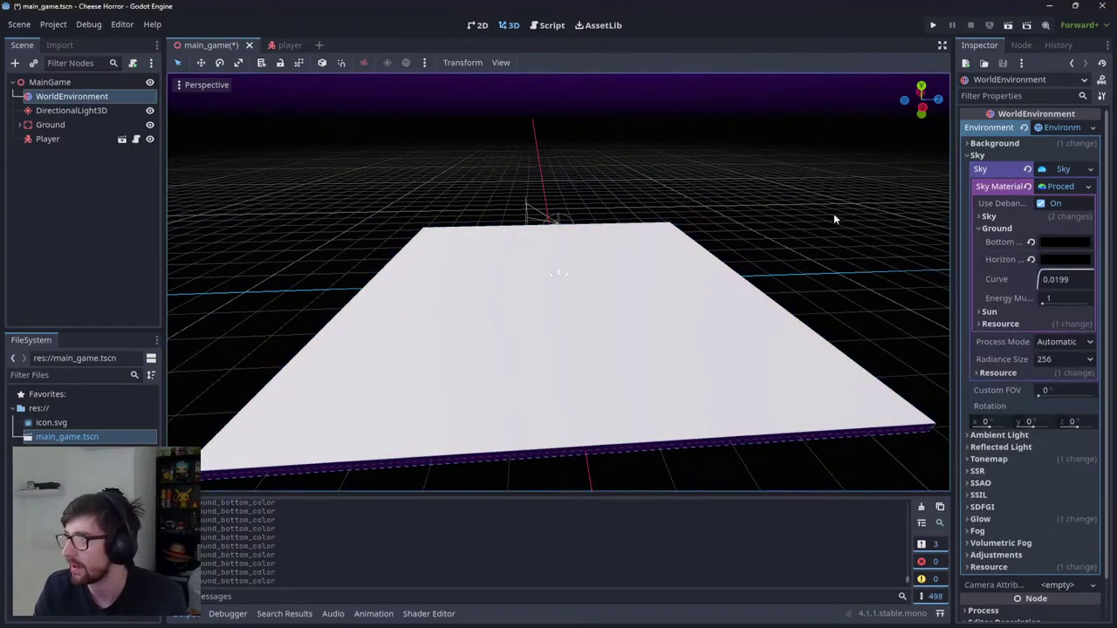
middle_drag(835, 217, 915, 26)
key(ctrl+s)
Step: Play-test the purple-sky, black-ground scene, stop it, and save the main scene
click(933, 25)
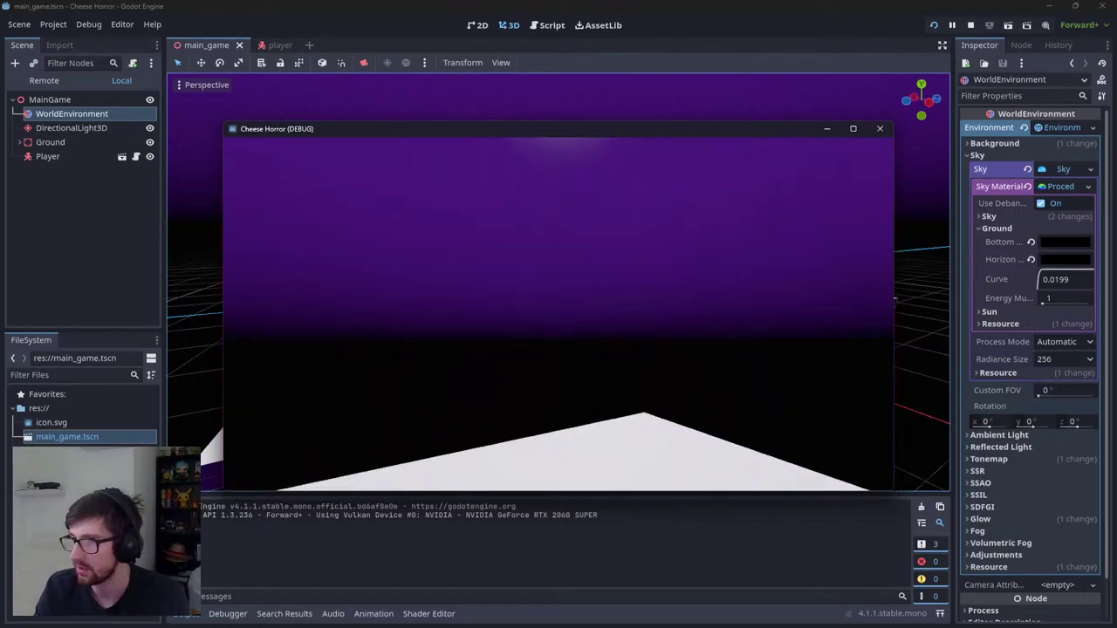
key(F8)
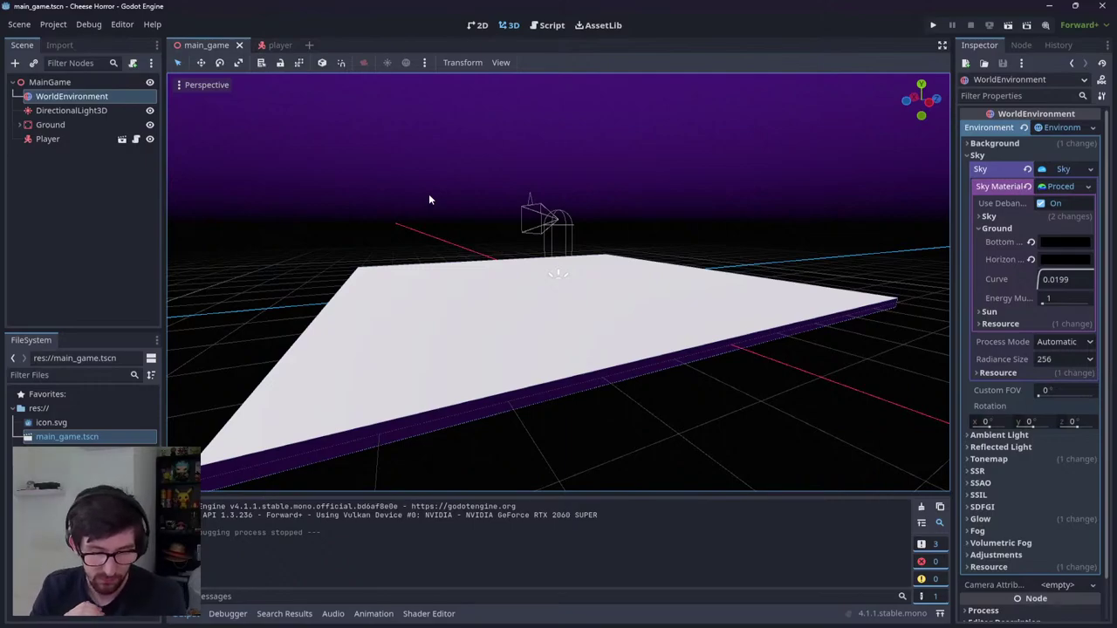
middle_drag(428, 200, 465, 177)
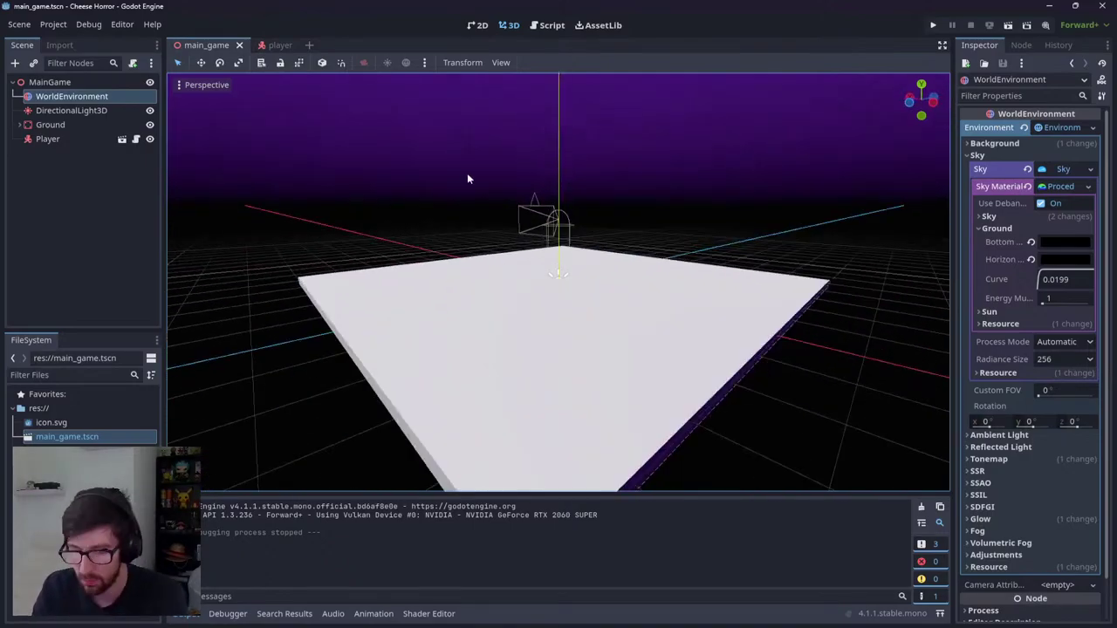
key(ctrl+s)
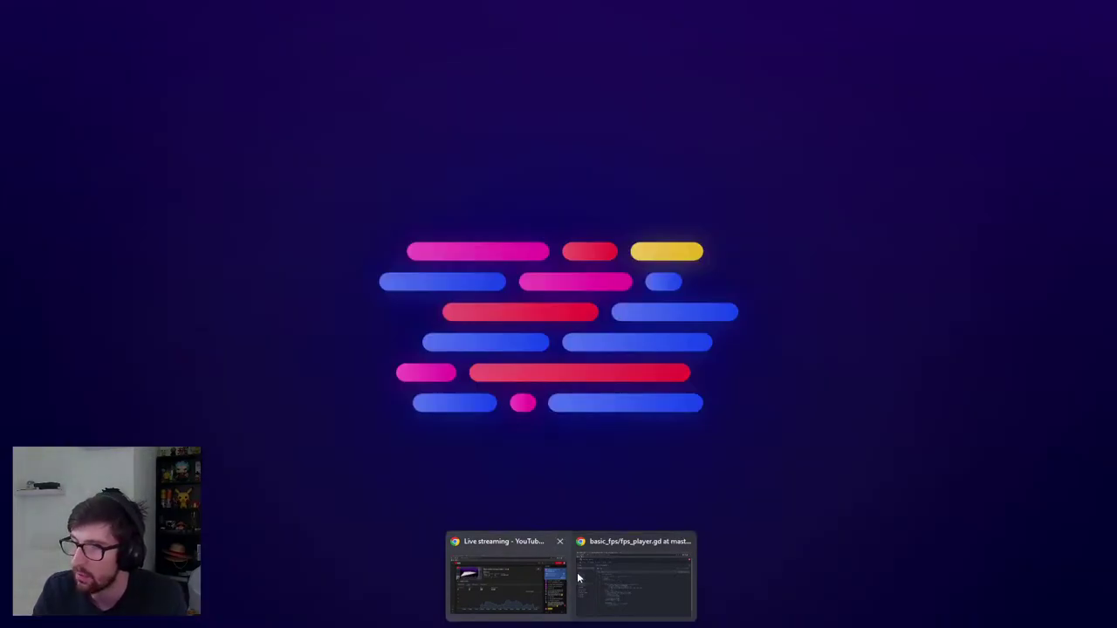
Step: Switch to the browser's Cheese Horror Game Notion tab and scroll to the top
click(577, 572)
key(ctrl+shift+Tab)
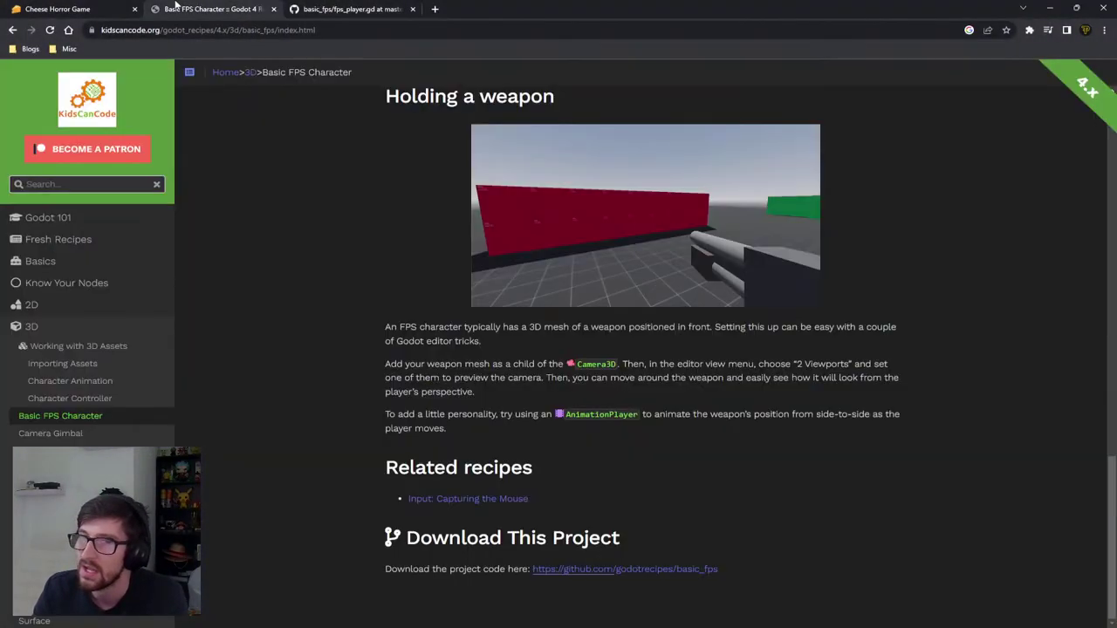
key(ctrl+shift+Tab)
scroll(434, 225, up, 15)
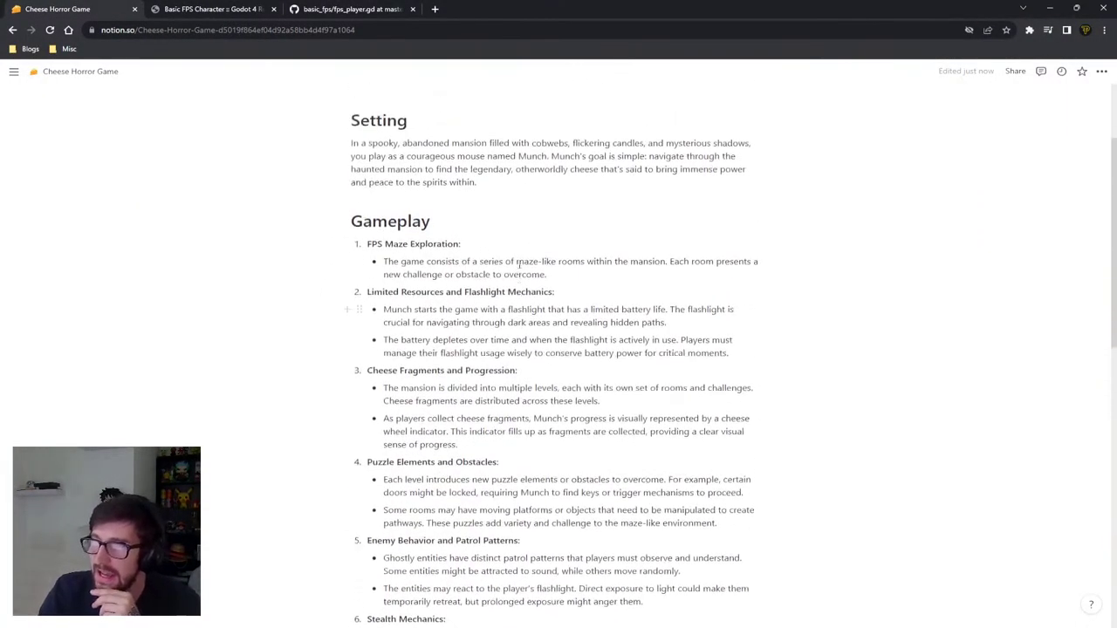
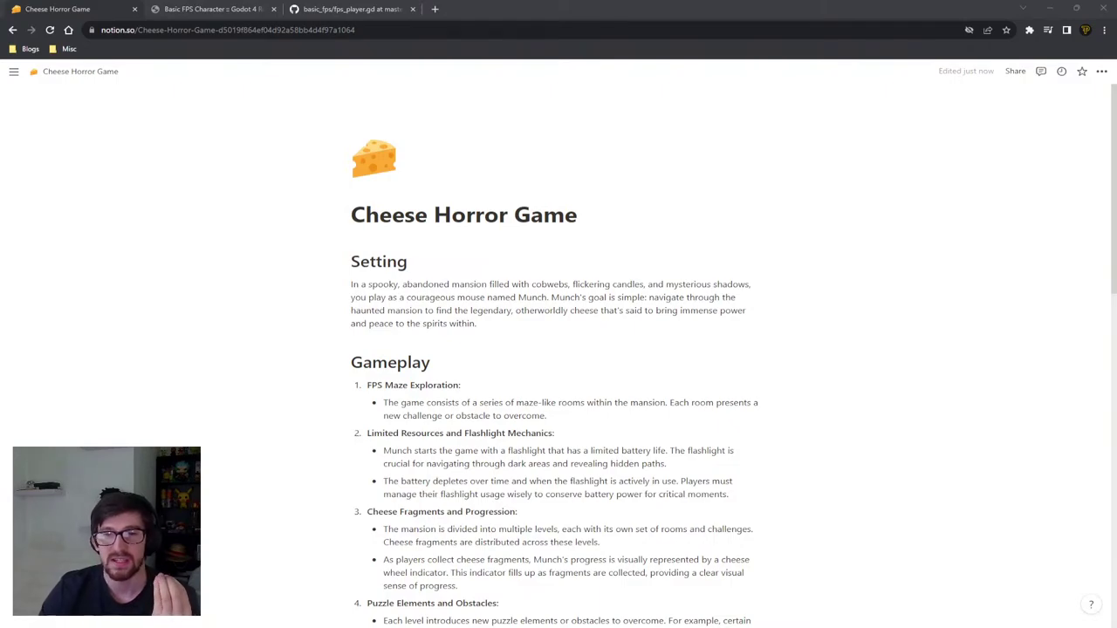
Step: Search Google for 'standing mouse character' in a new tab and show image results
triple_click(426, 214)
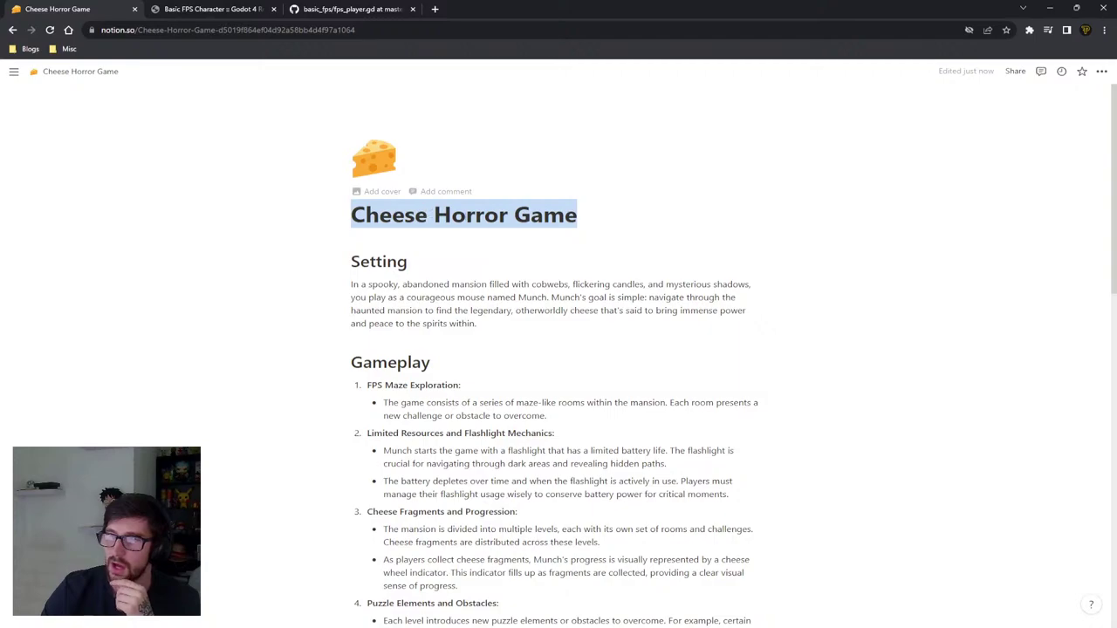
click(467, 215)
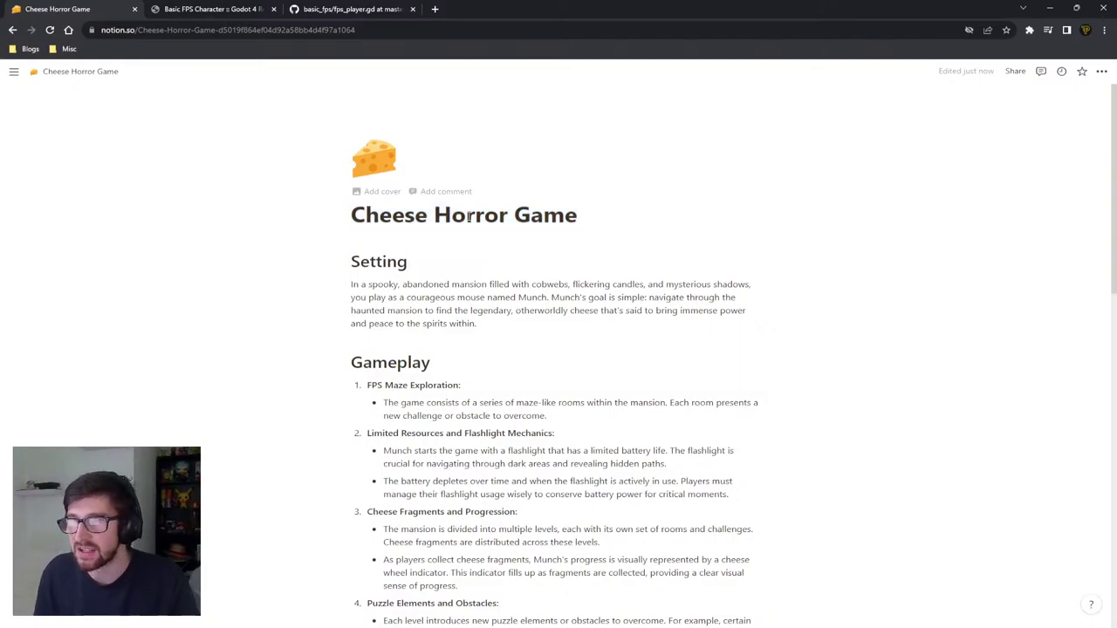
click(434, 9)
text(standing )
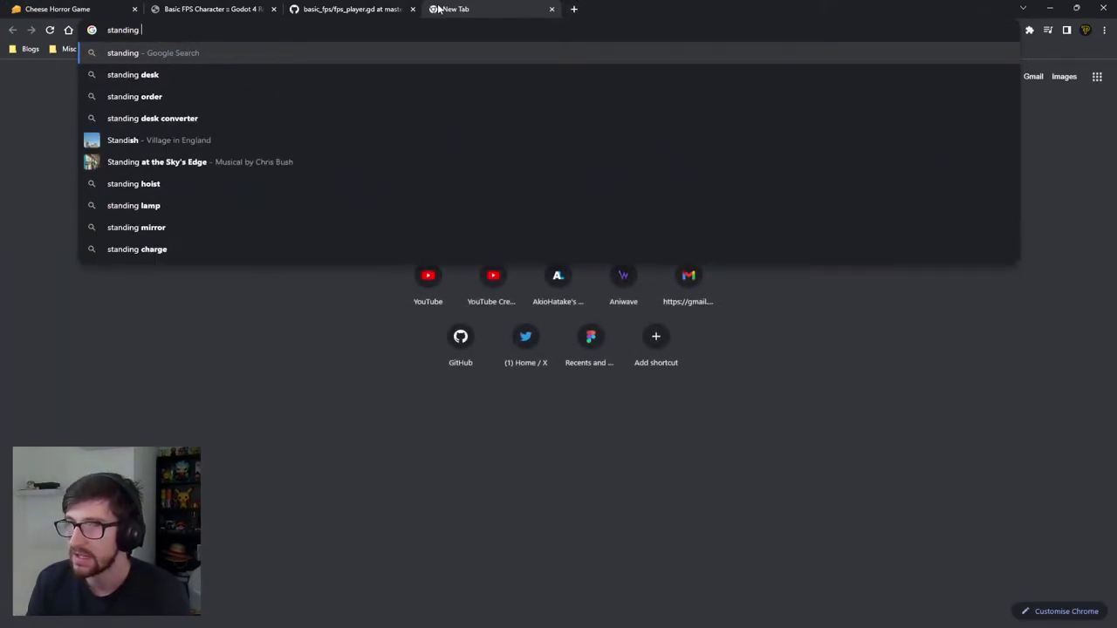
text(mouse character)
key(Return)
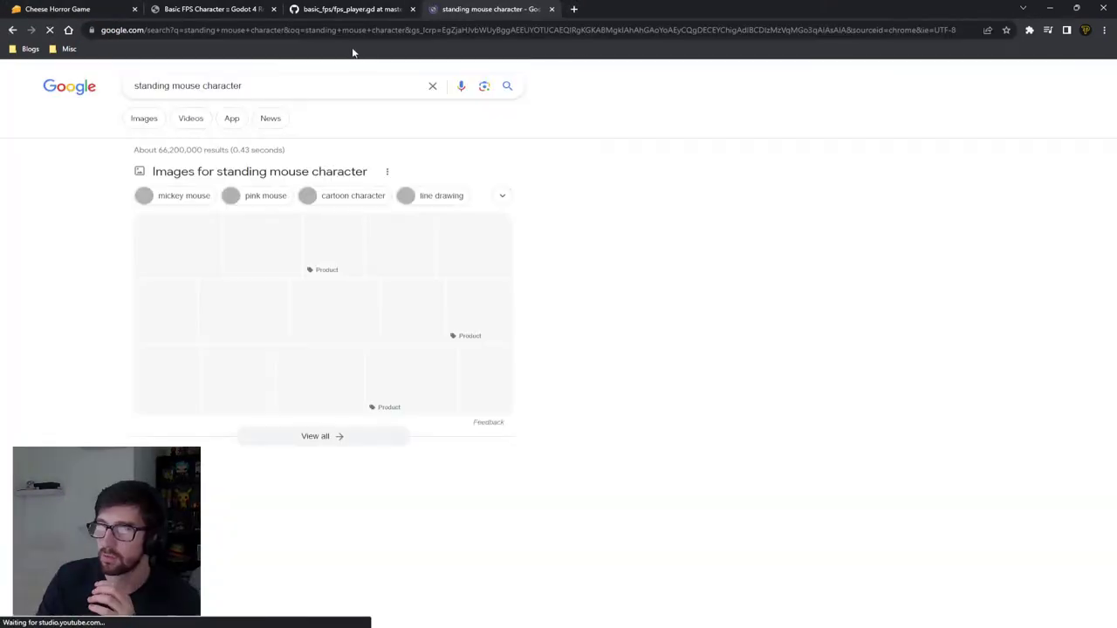
click(155, 119)
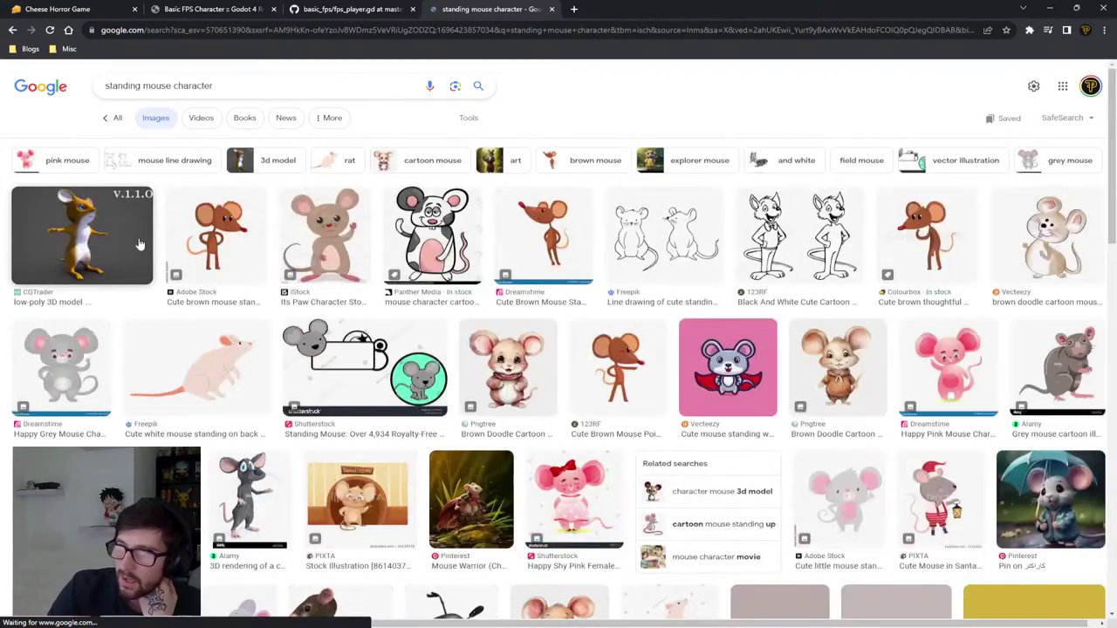
Step: Preview the 3D, cow-spotted and brown cartoon mouse images
click(92, 227)
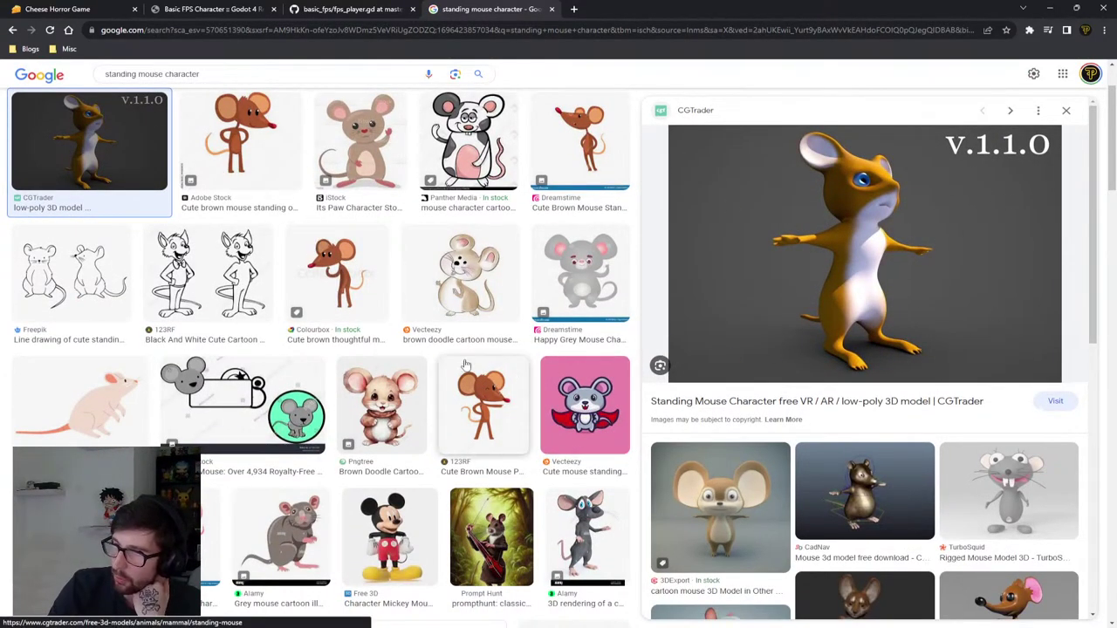
scroll(548, 373, down, 1)
scroll(489, 371, up, 3)
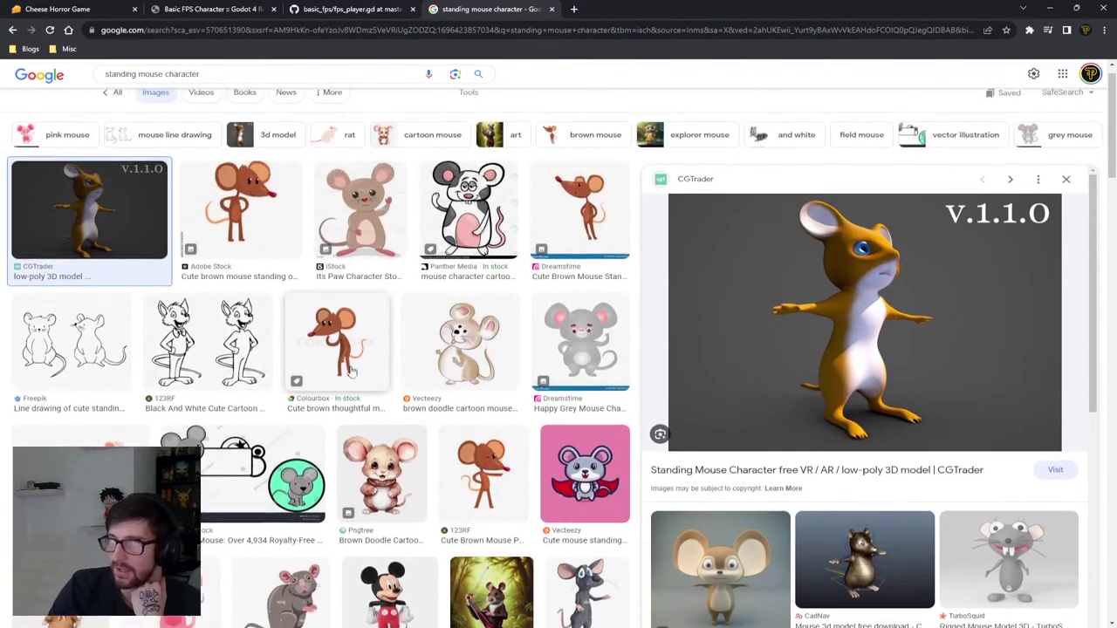
click(358, 234)
click(467, 231)
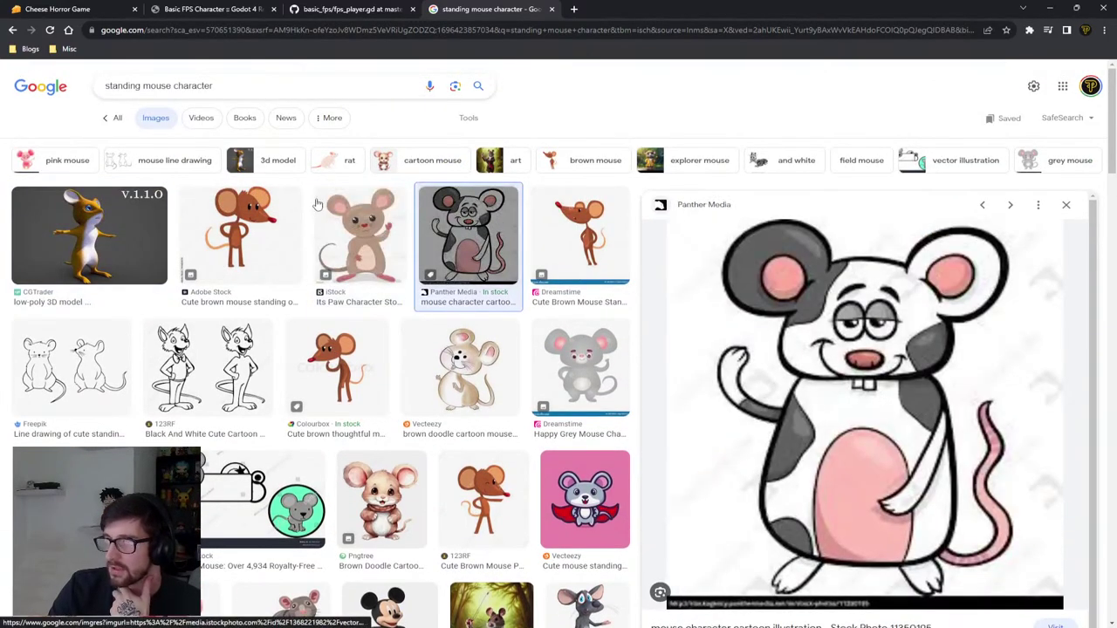
click(216, 205)
click(131, 218)
Step: Refine the search to '3D standing mouse character' and preview the raincoat explorer mouse
click(107, 86)
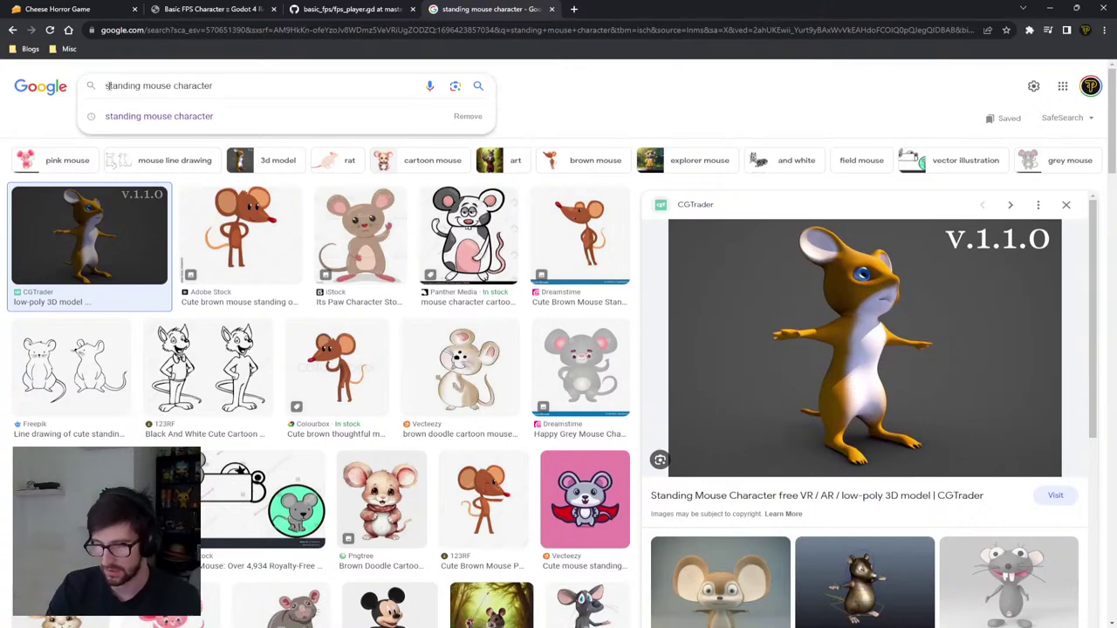
text(3D)
key(Return)
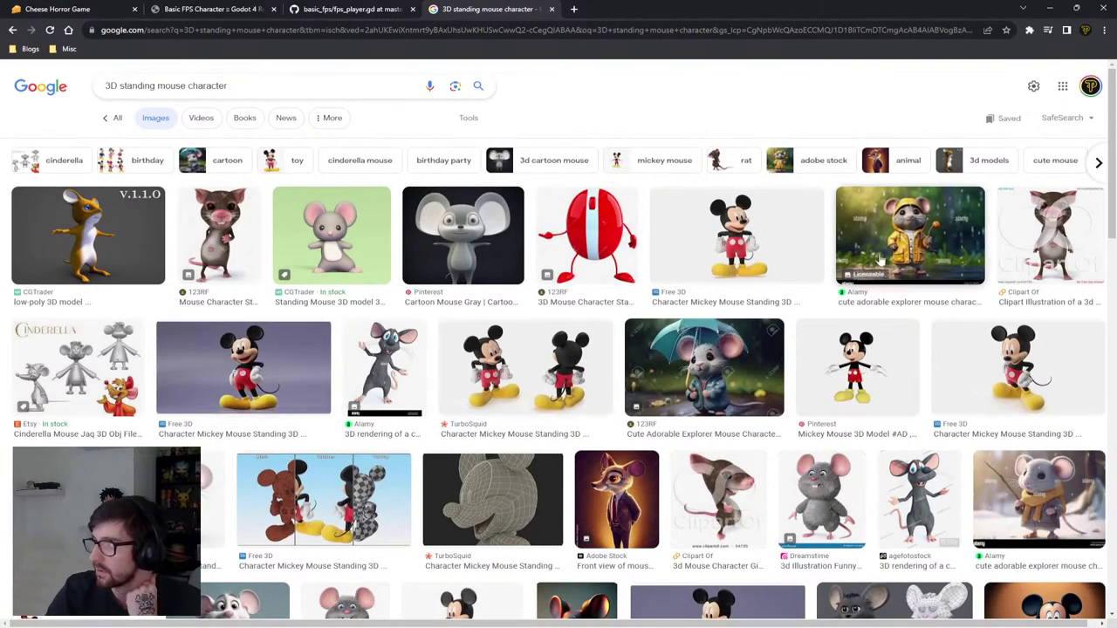
click(895, 229)
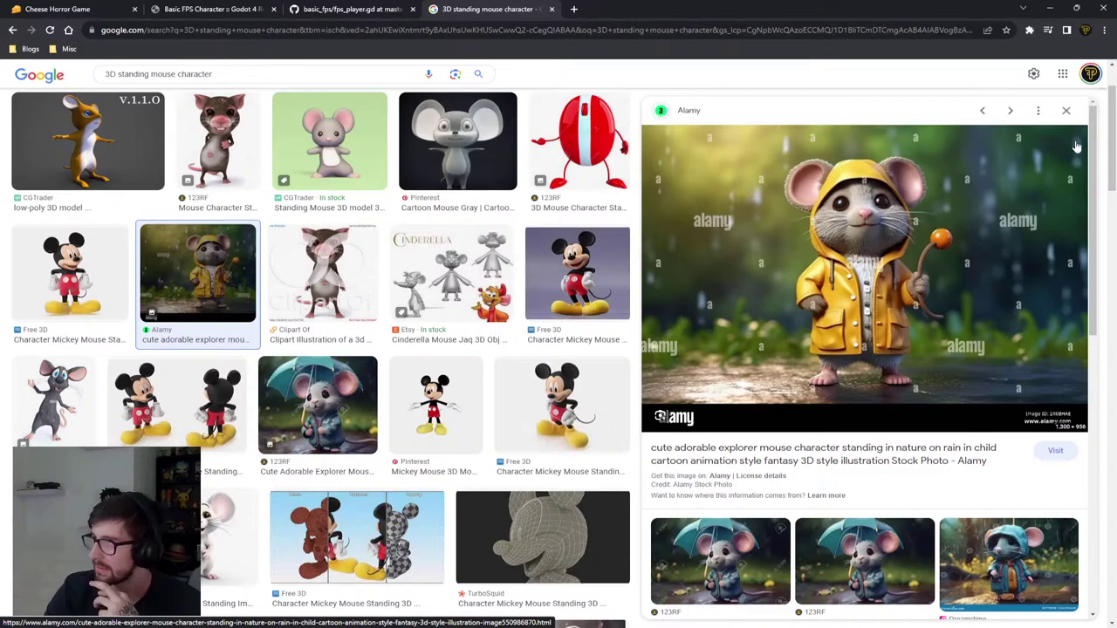
click(1065, 110)
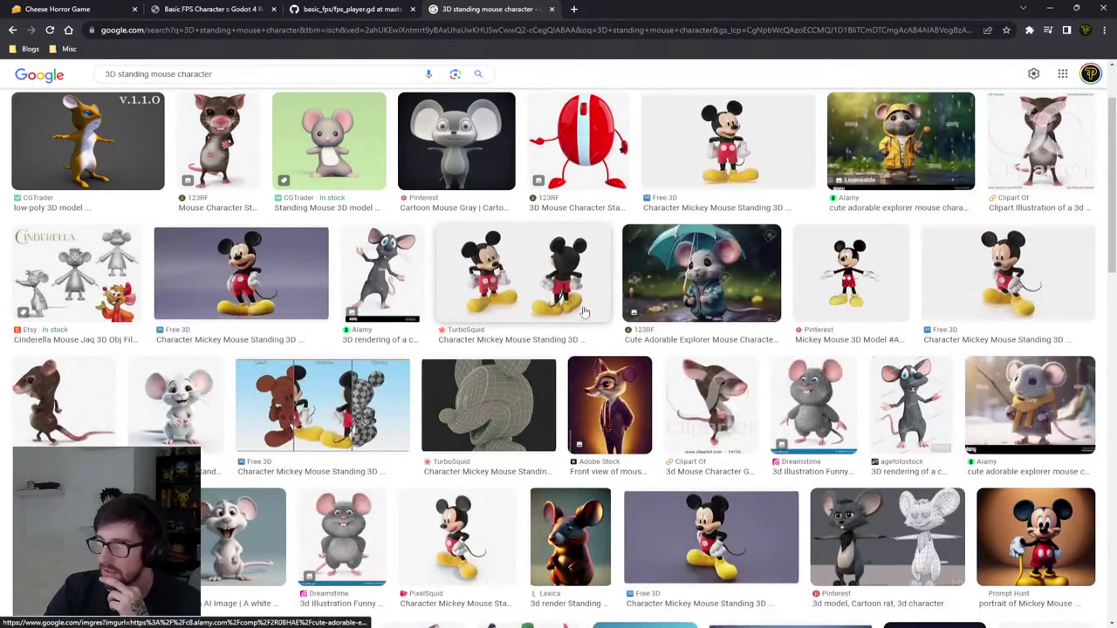
scroll(575, 301, down, 1)
scroll(497, 356, down, 3)
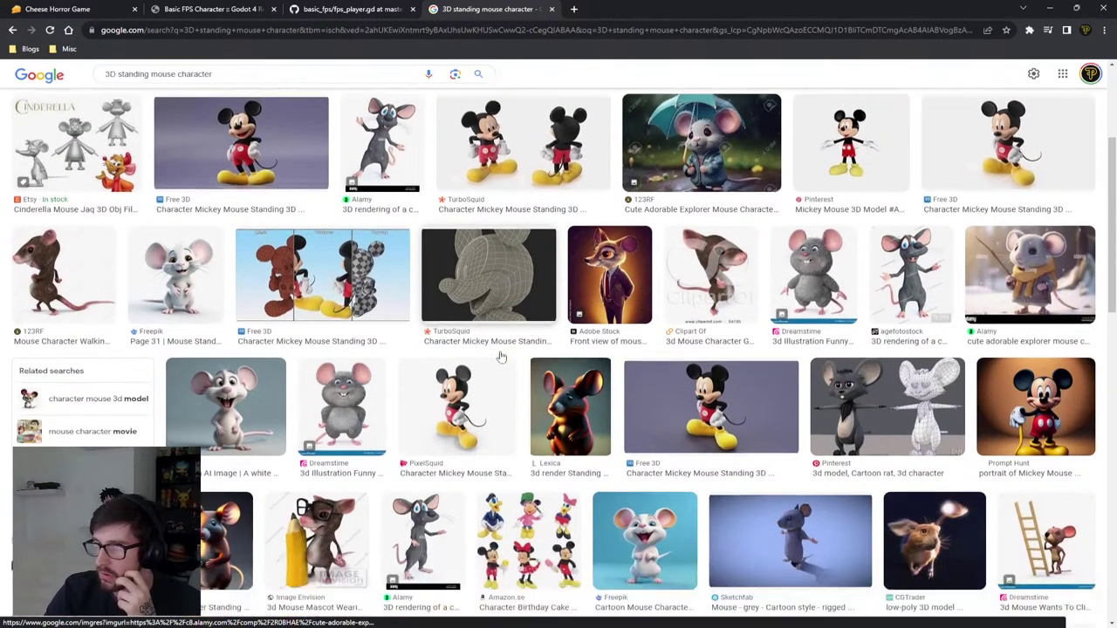
scroll(497, 355, up, 6)
Step: Search for '3D standing rat character' and preview the Bad Rat 3D Art image
double_click(177, 85)
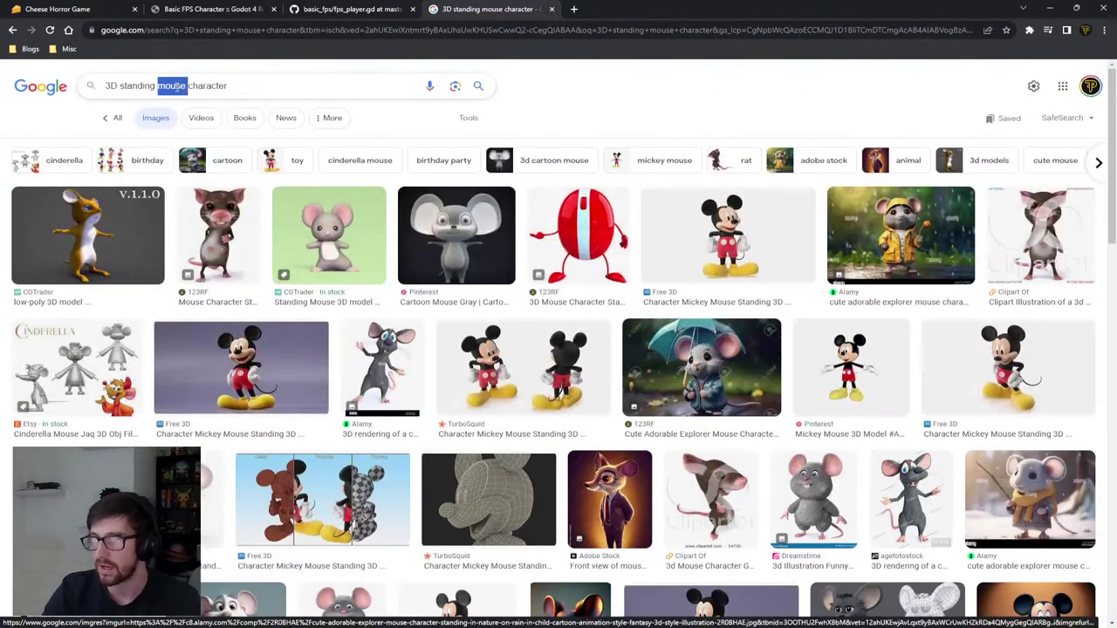
text(rat)
key(Return)
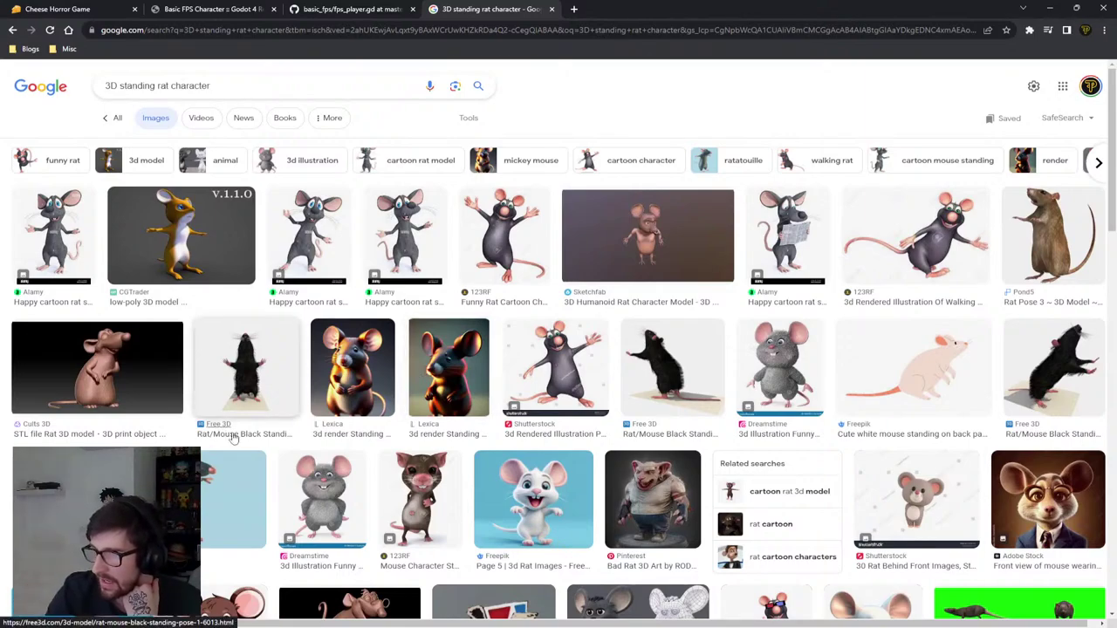
scroll(692, 373, down, 2)
click(691, 372)
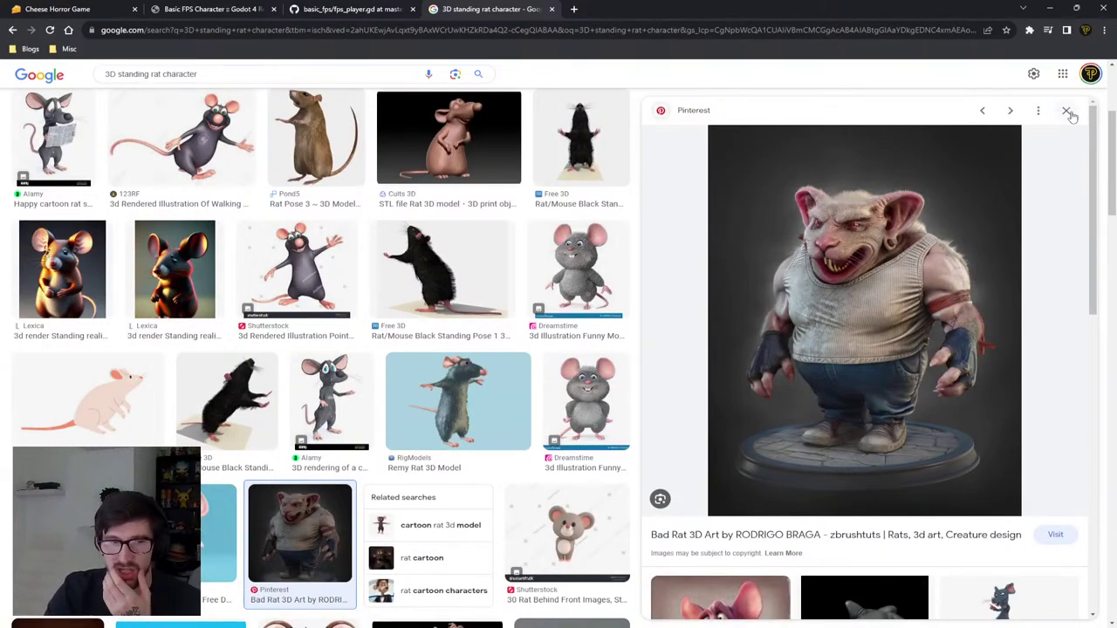
click(1067, 112)
Step: Preview the 3D-style little mouse and the superhero mouse holding cheese
scroll(674, 270, down, 2)
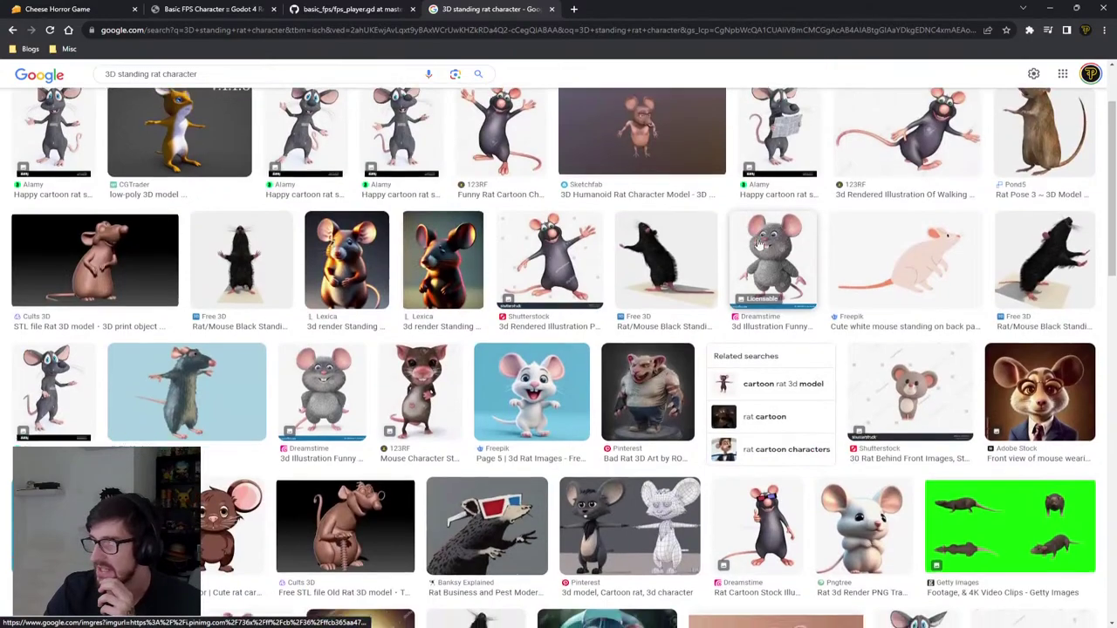
scroll(253, 327, down, 4)
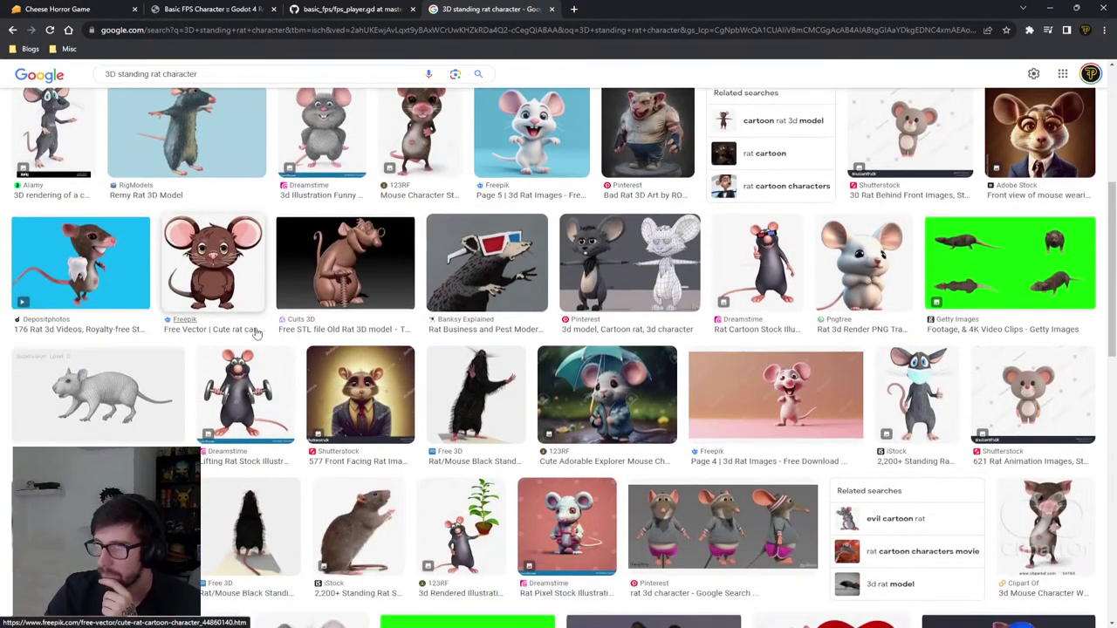
scroll(253, 327, down, 2)
click(70, 340)
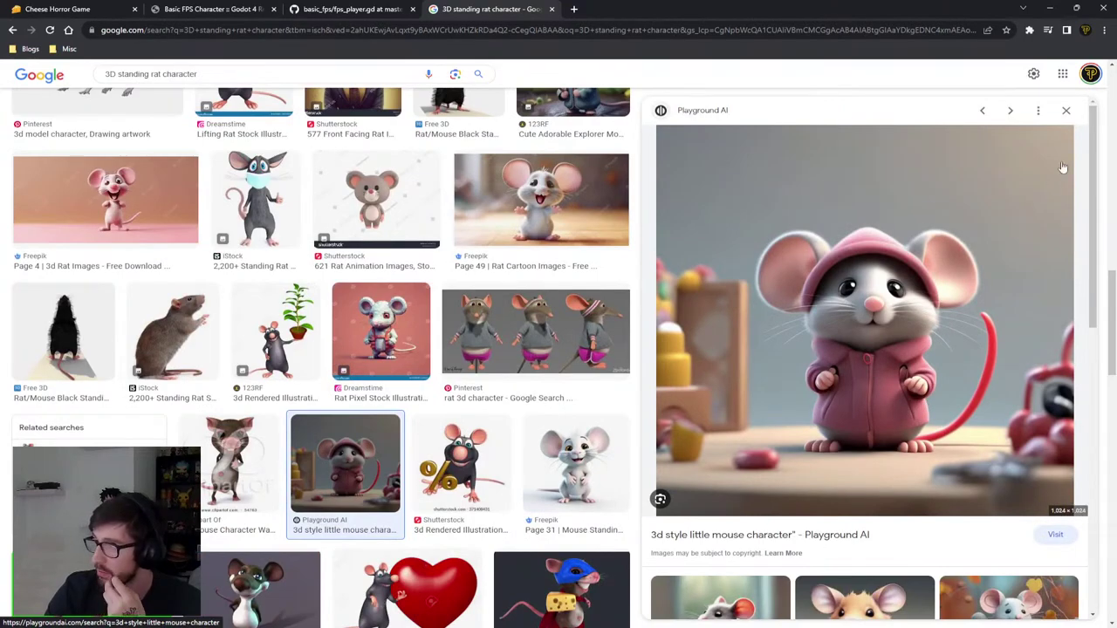
click(1067, 111)
scroll(987, 287, down, 3)
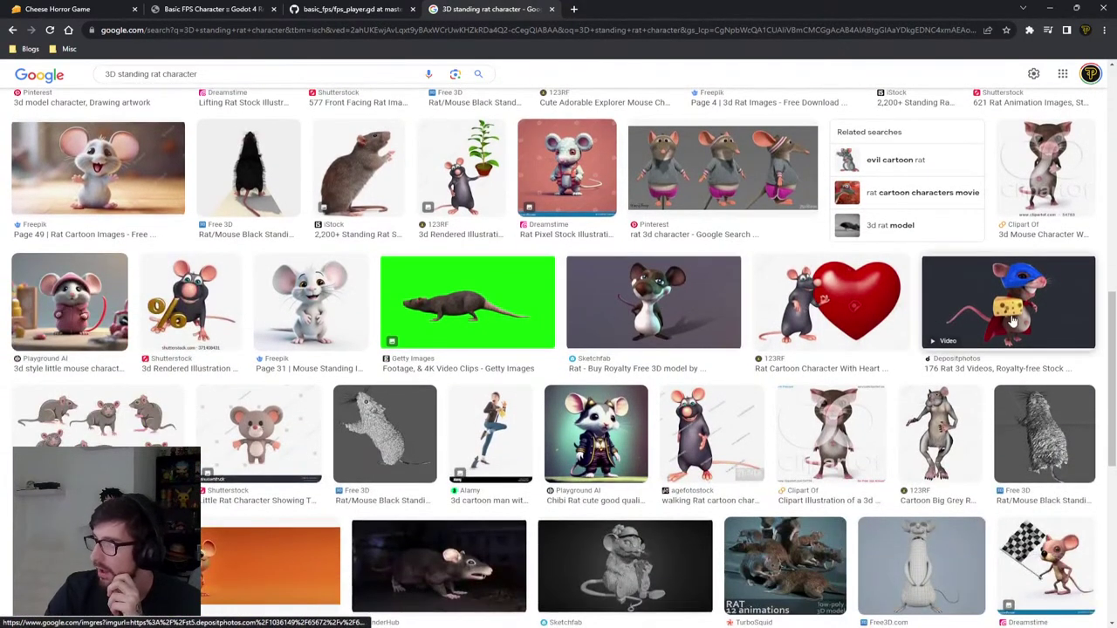
click(986, 287)
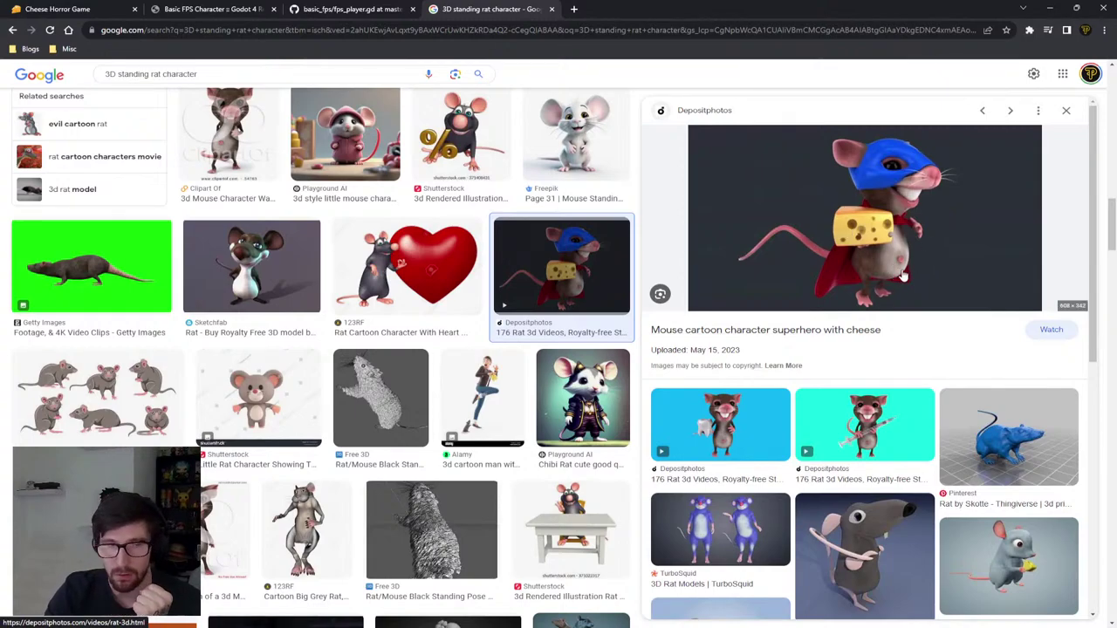
click(1065, 110)
Step: View the cute mouse in a yellow raincoat, then close the image search tab
scroll(472, 324, down, 3)
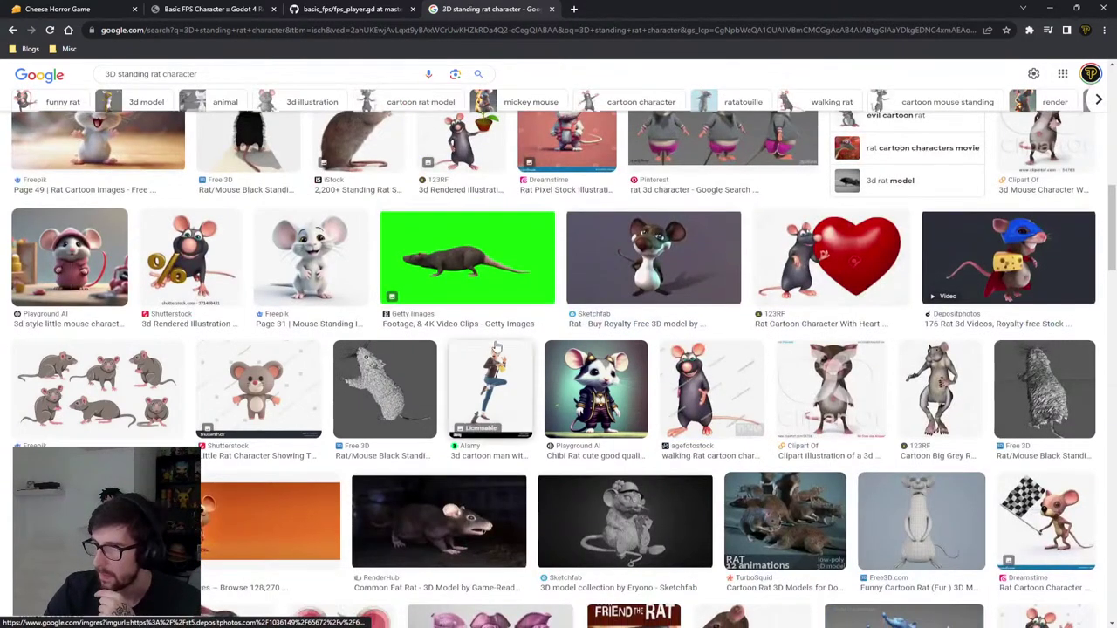
scroll(472, 324, down, 3)
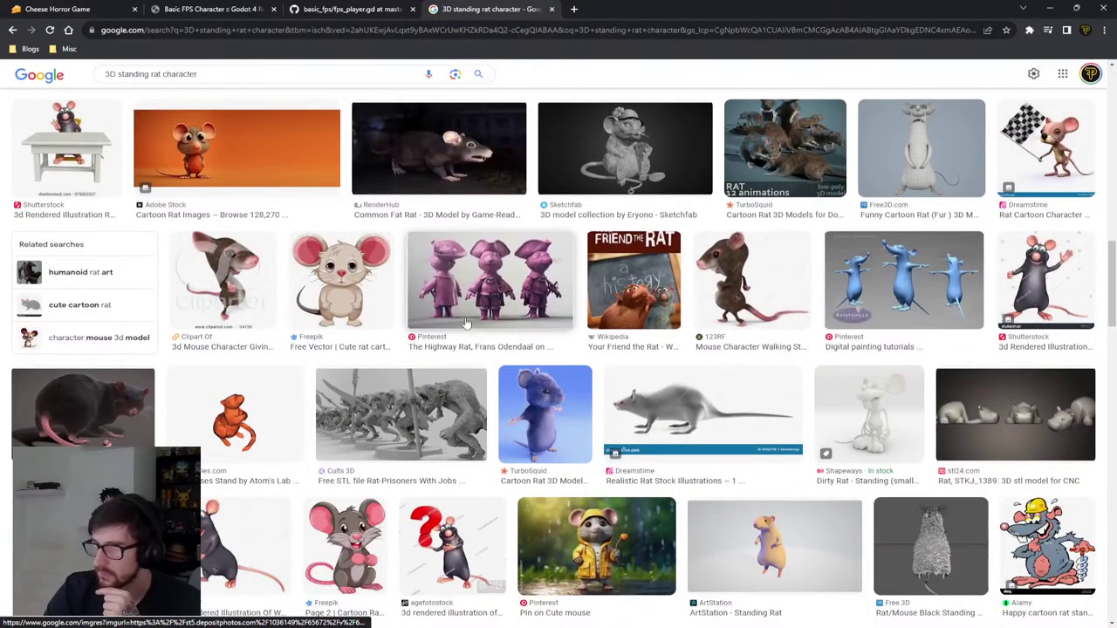
scroll(458, 323, down, 2)
scroll(454, 324, down, 1)
click(558, 332)
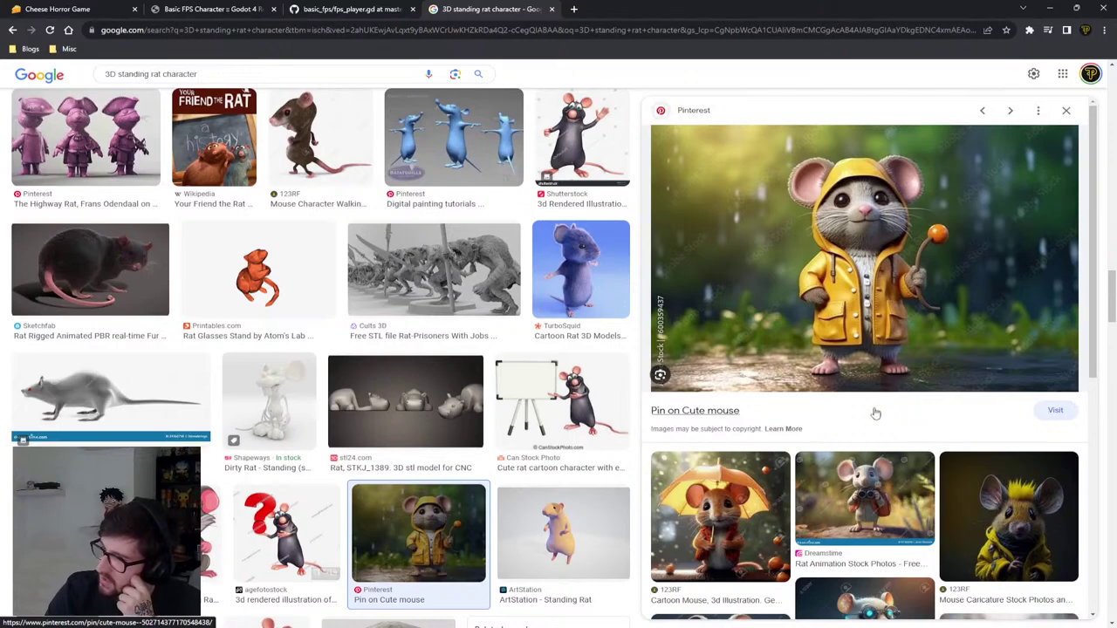
scroll(349, 373, down, 5)
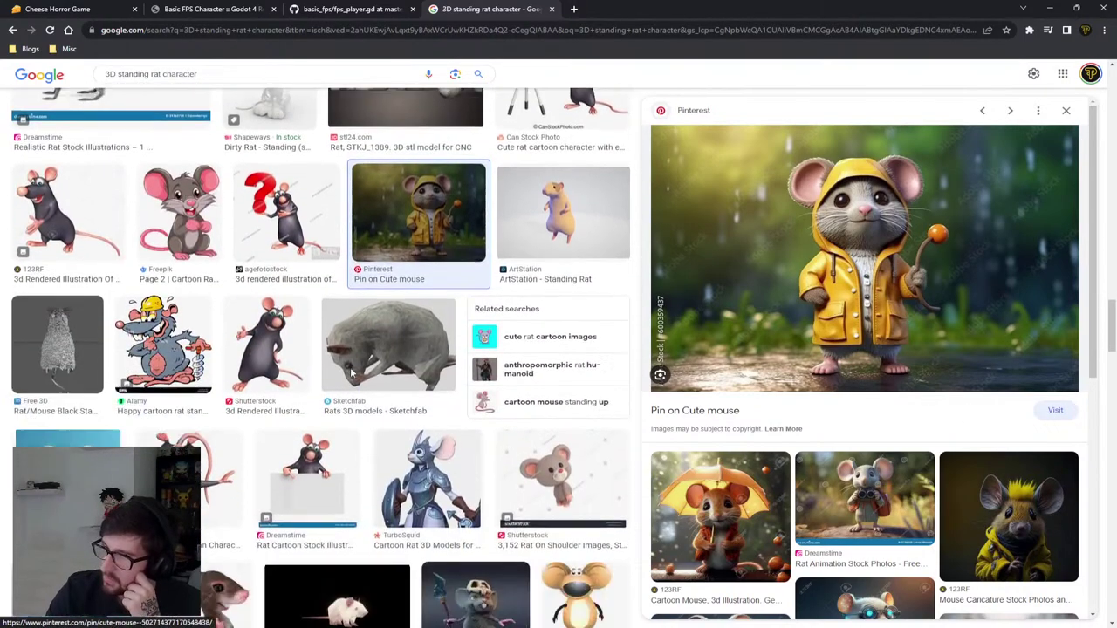
scroll(347, 374, down, 4)
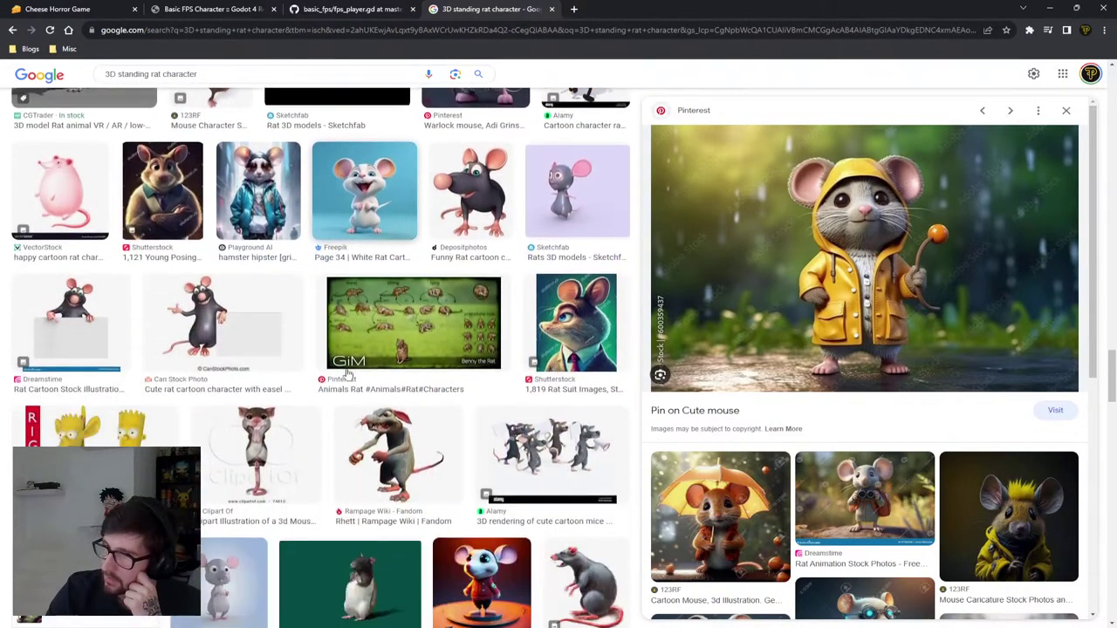
scroll(347, 373, down, 4)
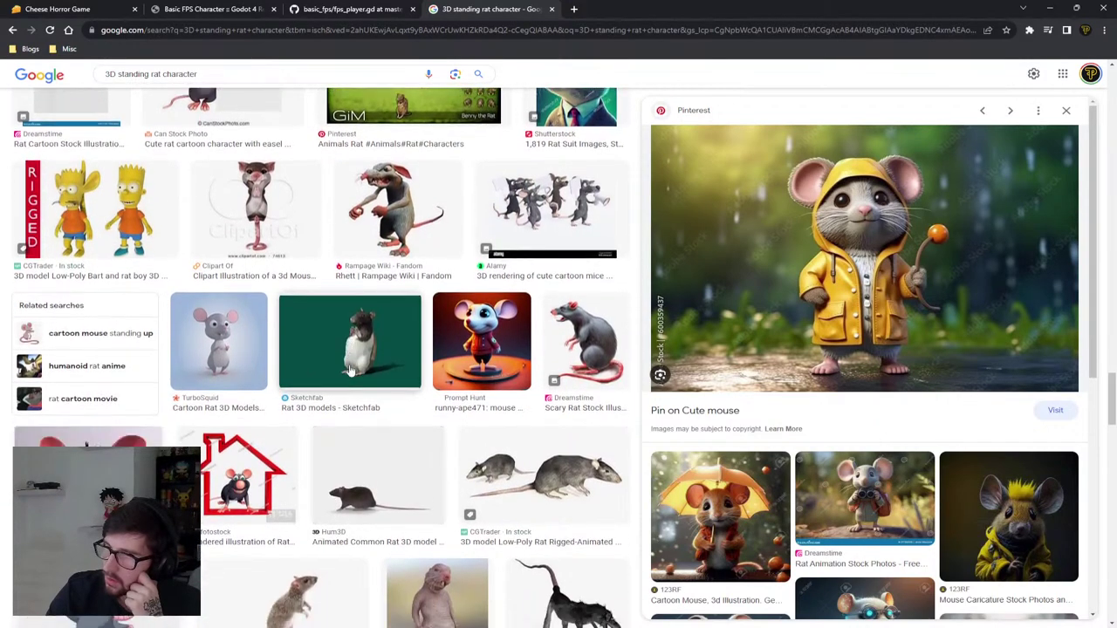
scroll(372, 360, down, 1)
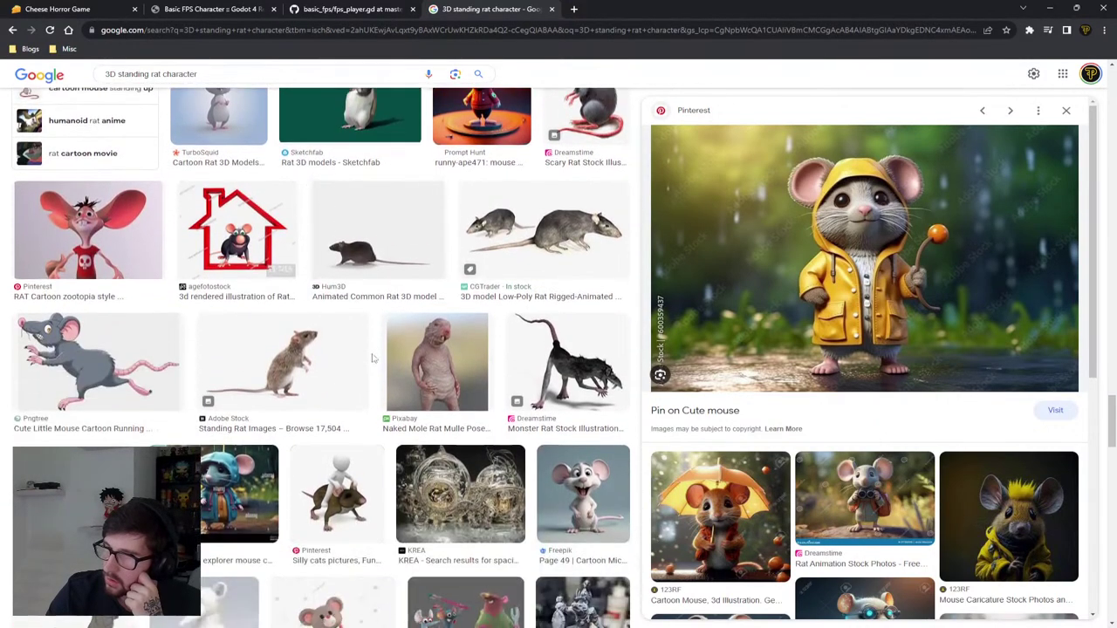
click(1065, 110)
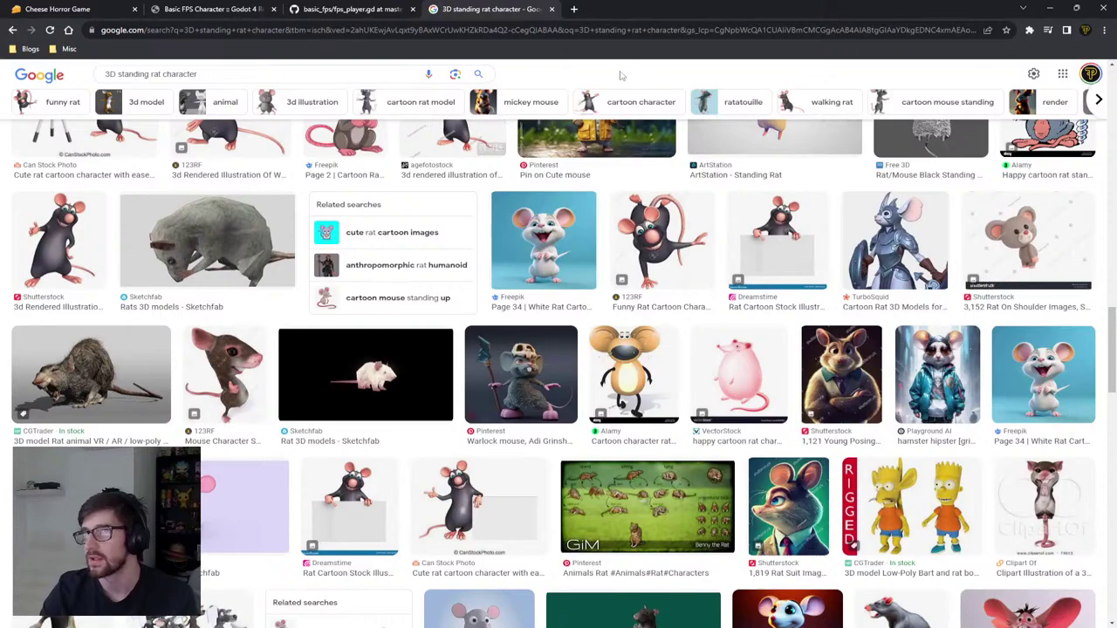
click(550, 9)
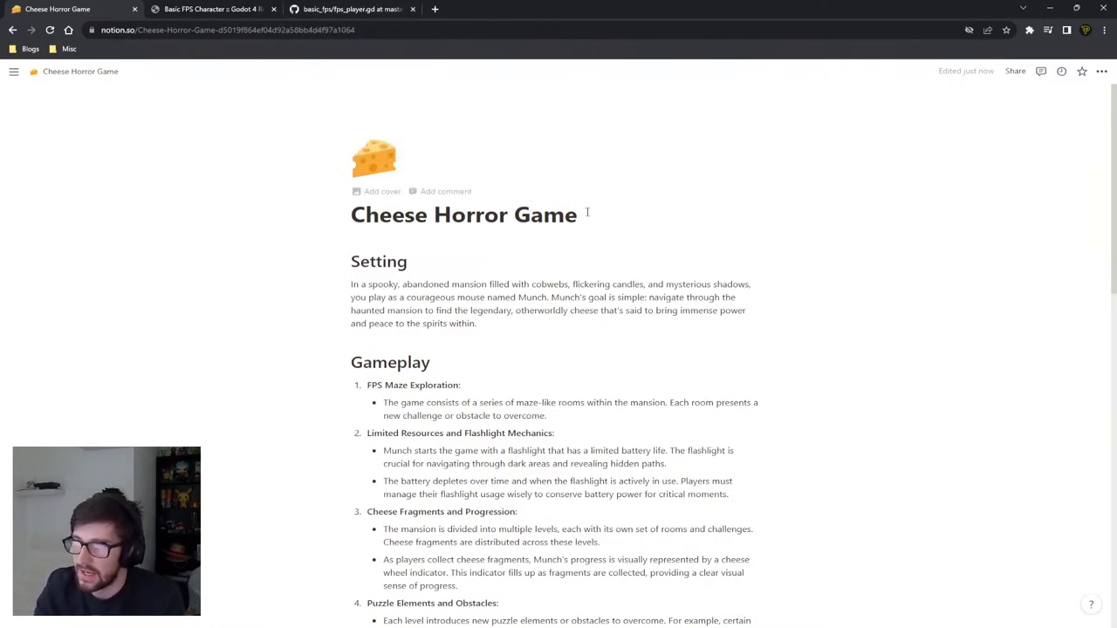
drag(586, 214, 351, 218)
click(351, 219)
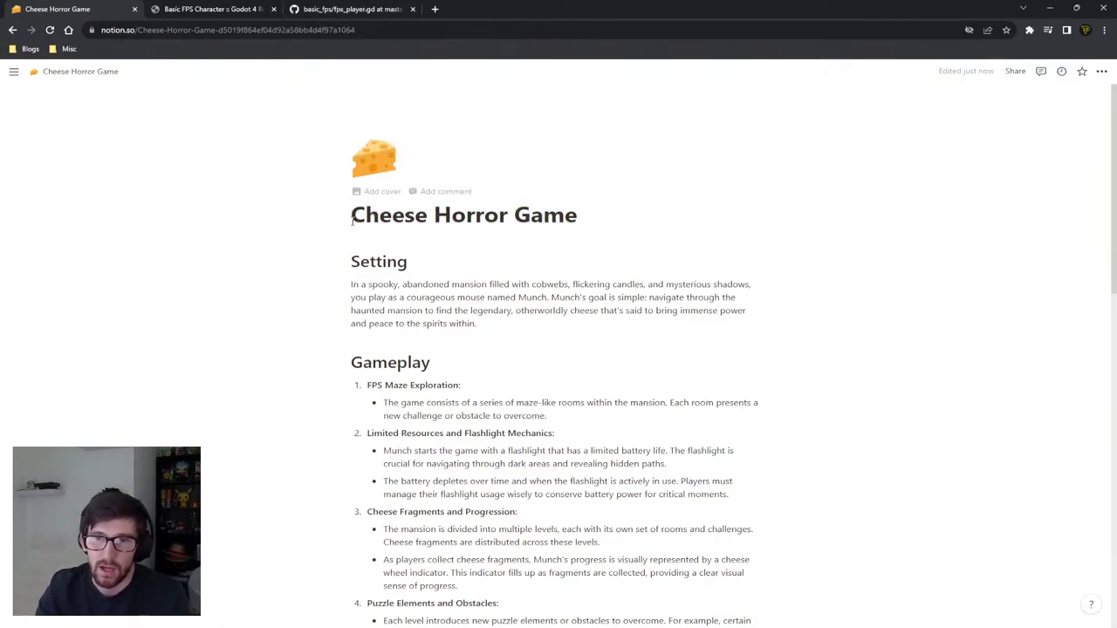
key(ctrl+shift+Right)
key(ctrl+shift+Right)
key(ctrl+shift+Right)
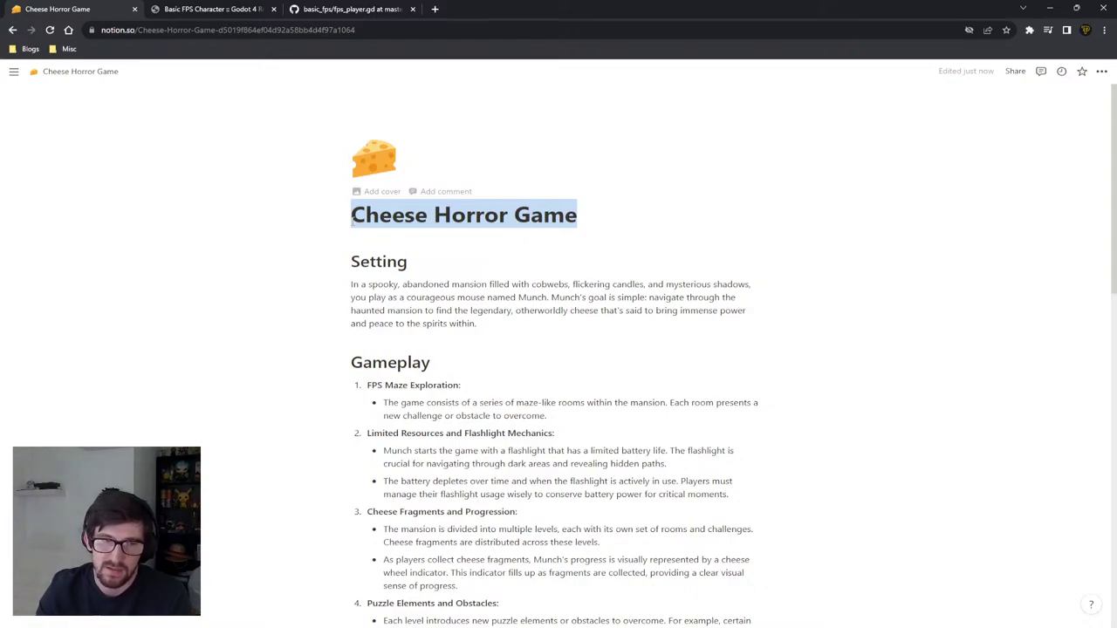
double_click(465, 220)
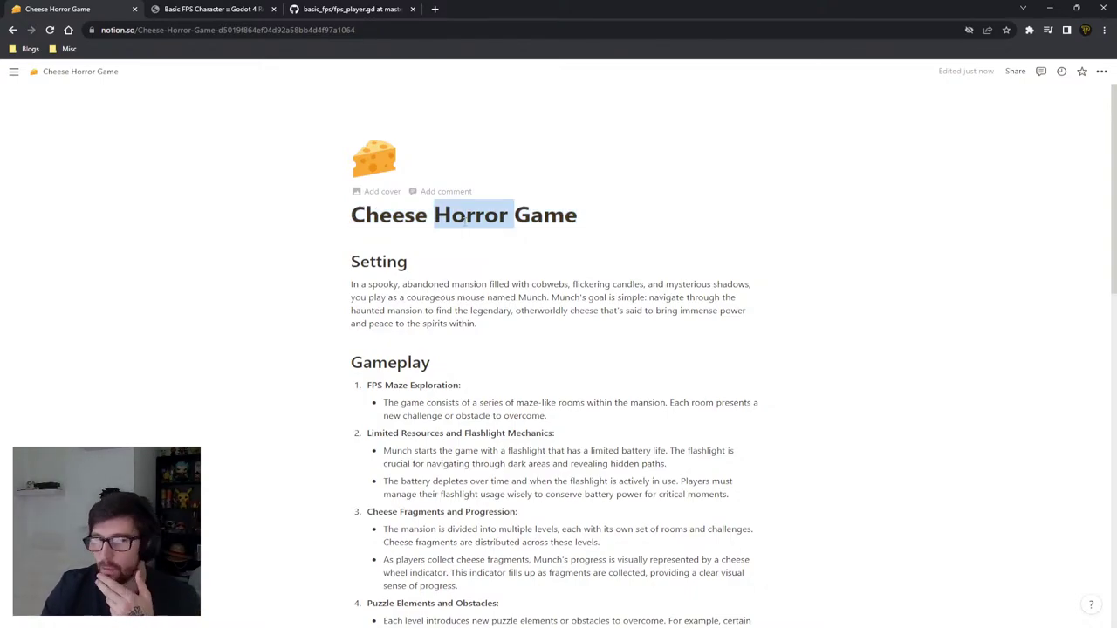
triple_click(465, 220)
scroll(465, 264, down, 3)
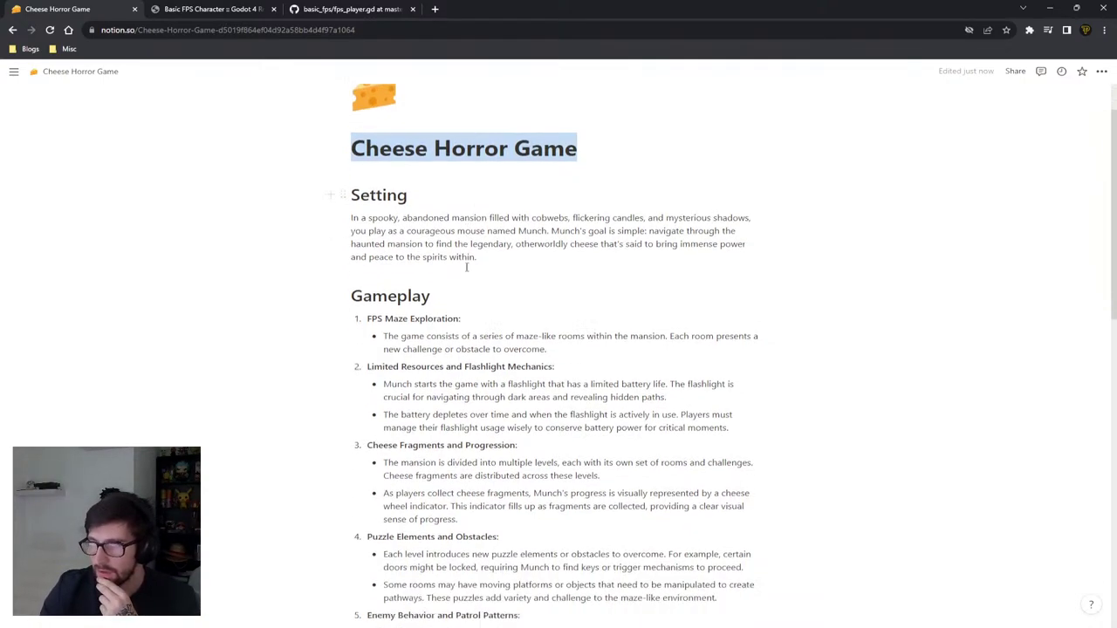
click(473, 294)
scroll(477, 289, up, 2)
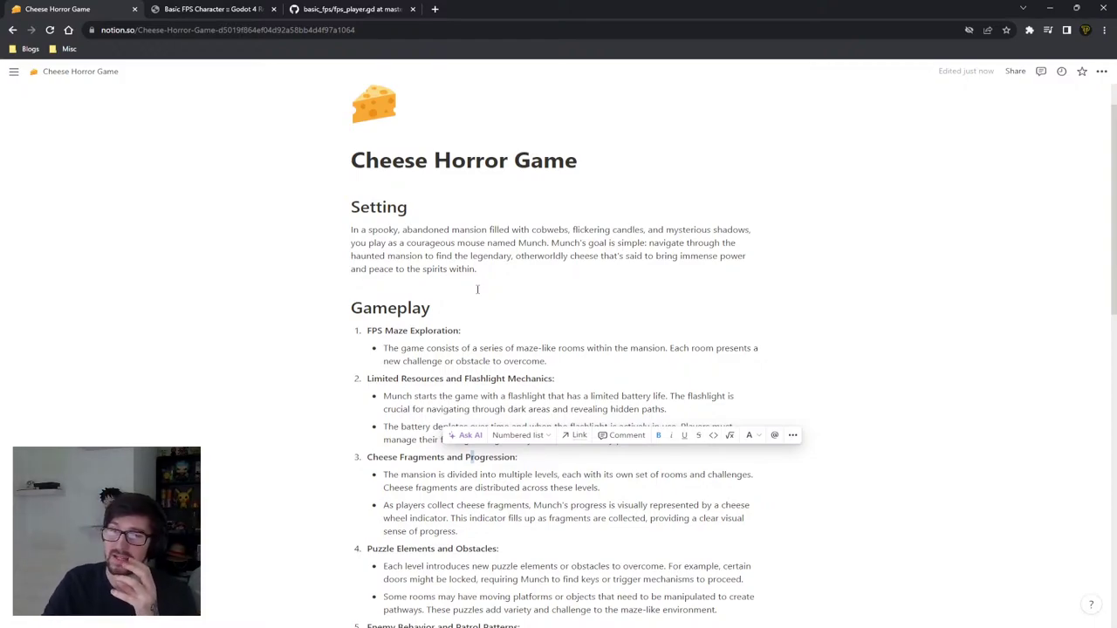
click(477, 289)
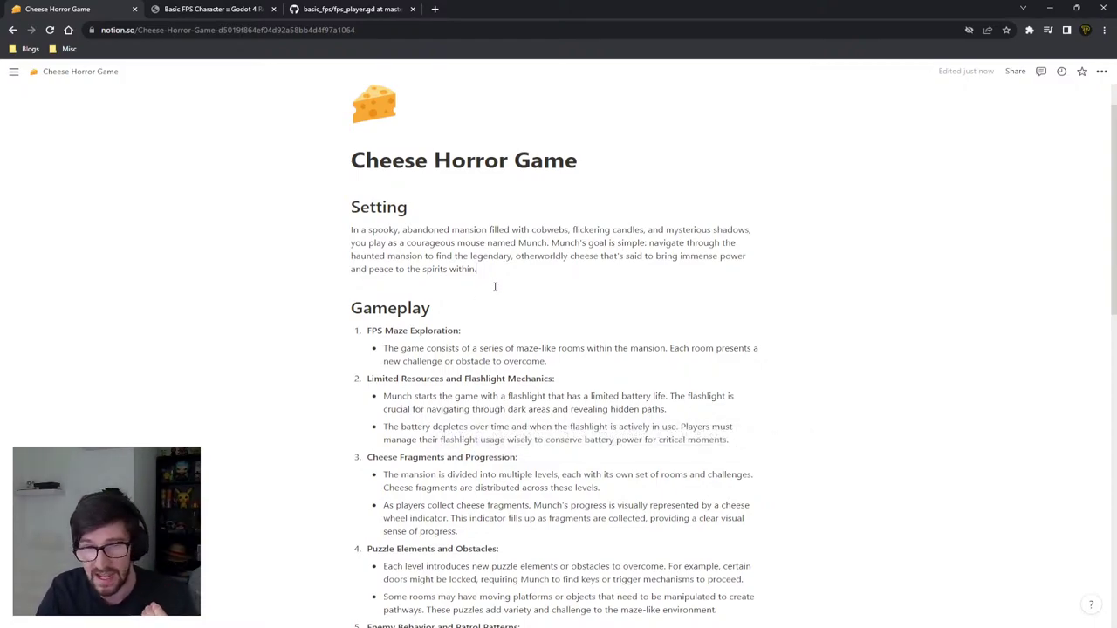